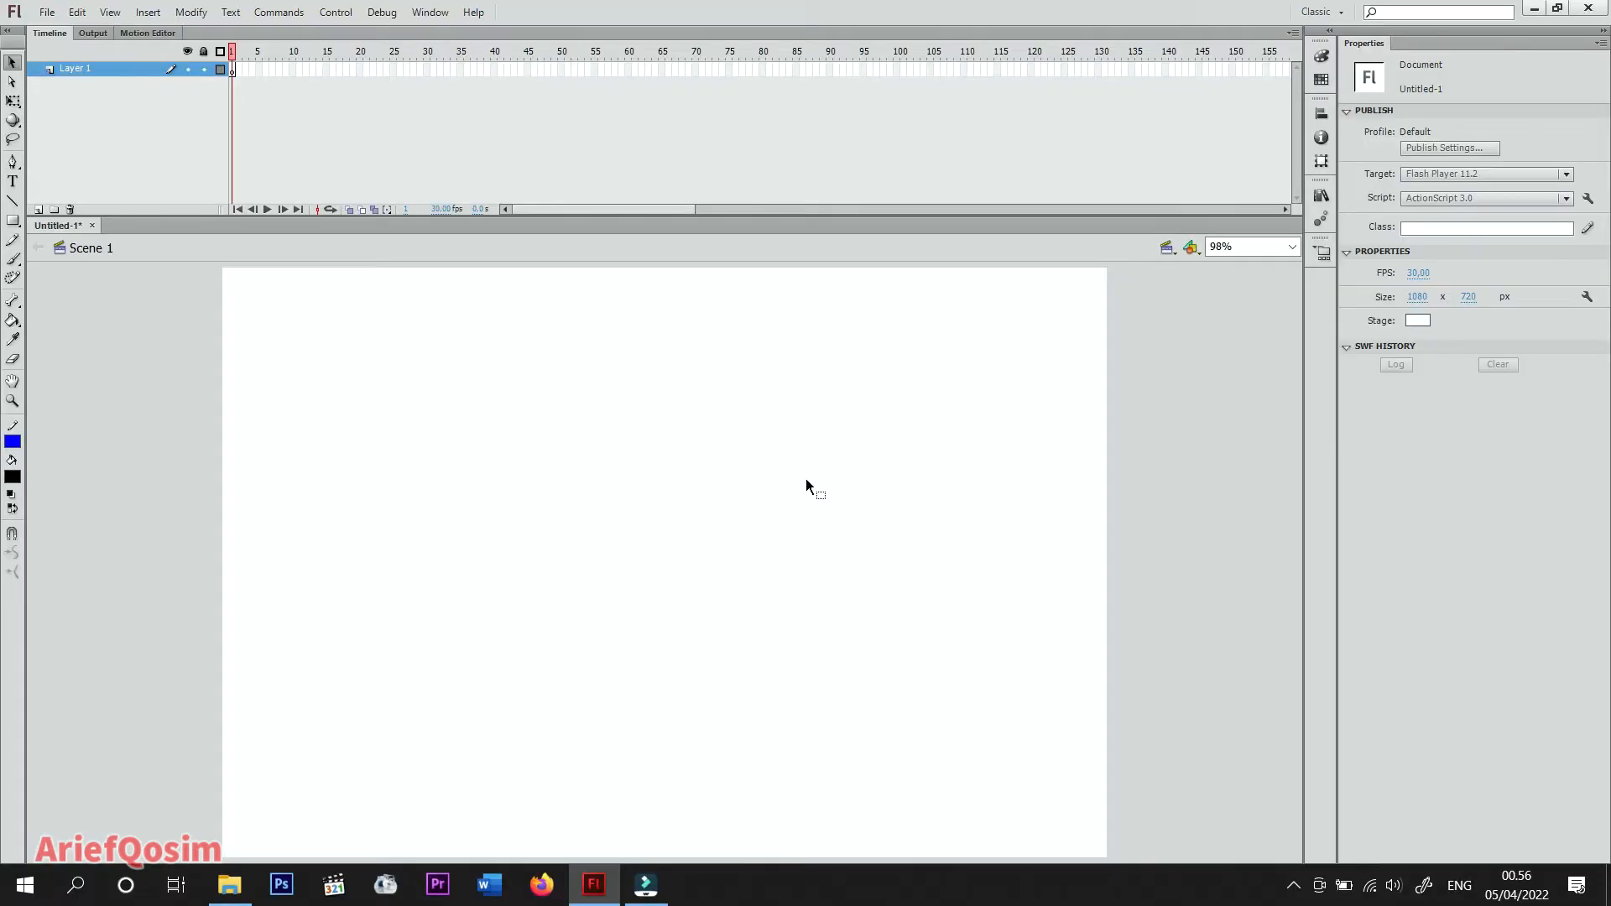
# Import the vecteezy_vector-set-of-cartoon-planets-planets-solar-system_4229462 image from its Downloads subfolder to the stage.
pyautogui.click(47, 12)
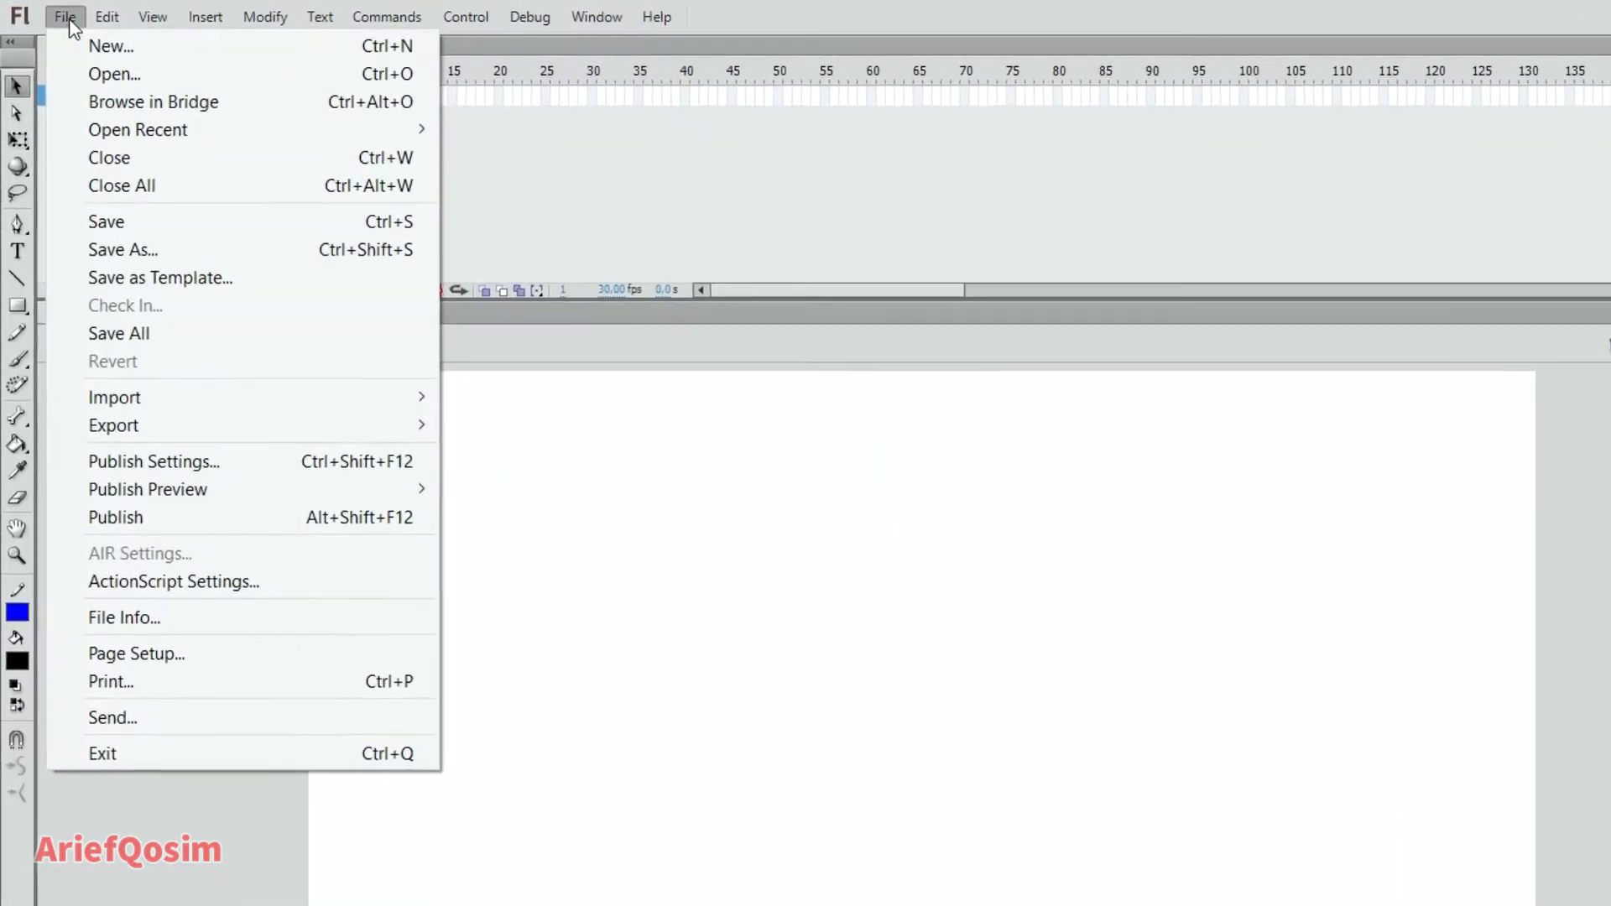
pyautogui.moveTo(160, 438)
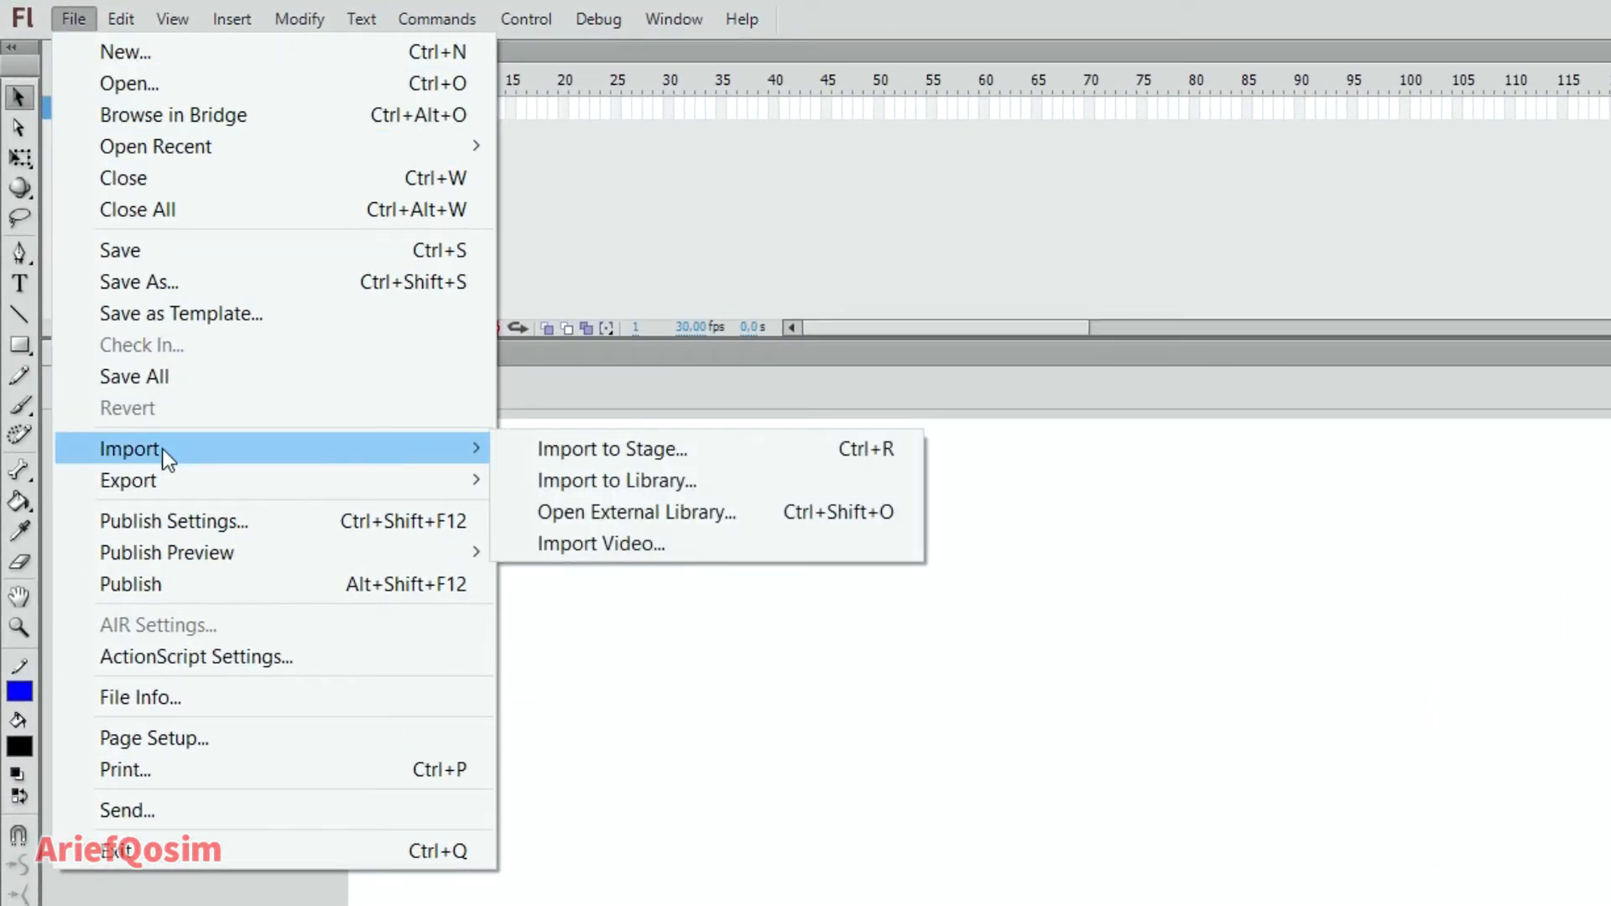
pyautogui.click(566, 453)
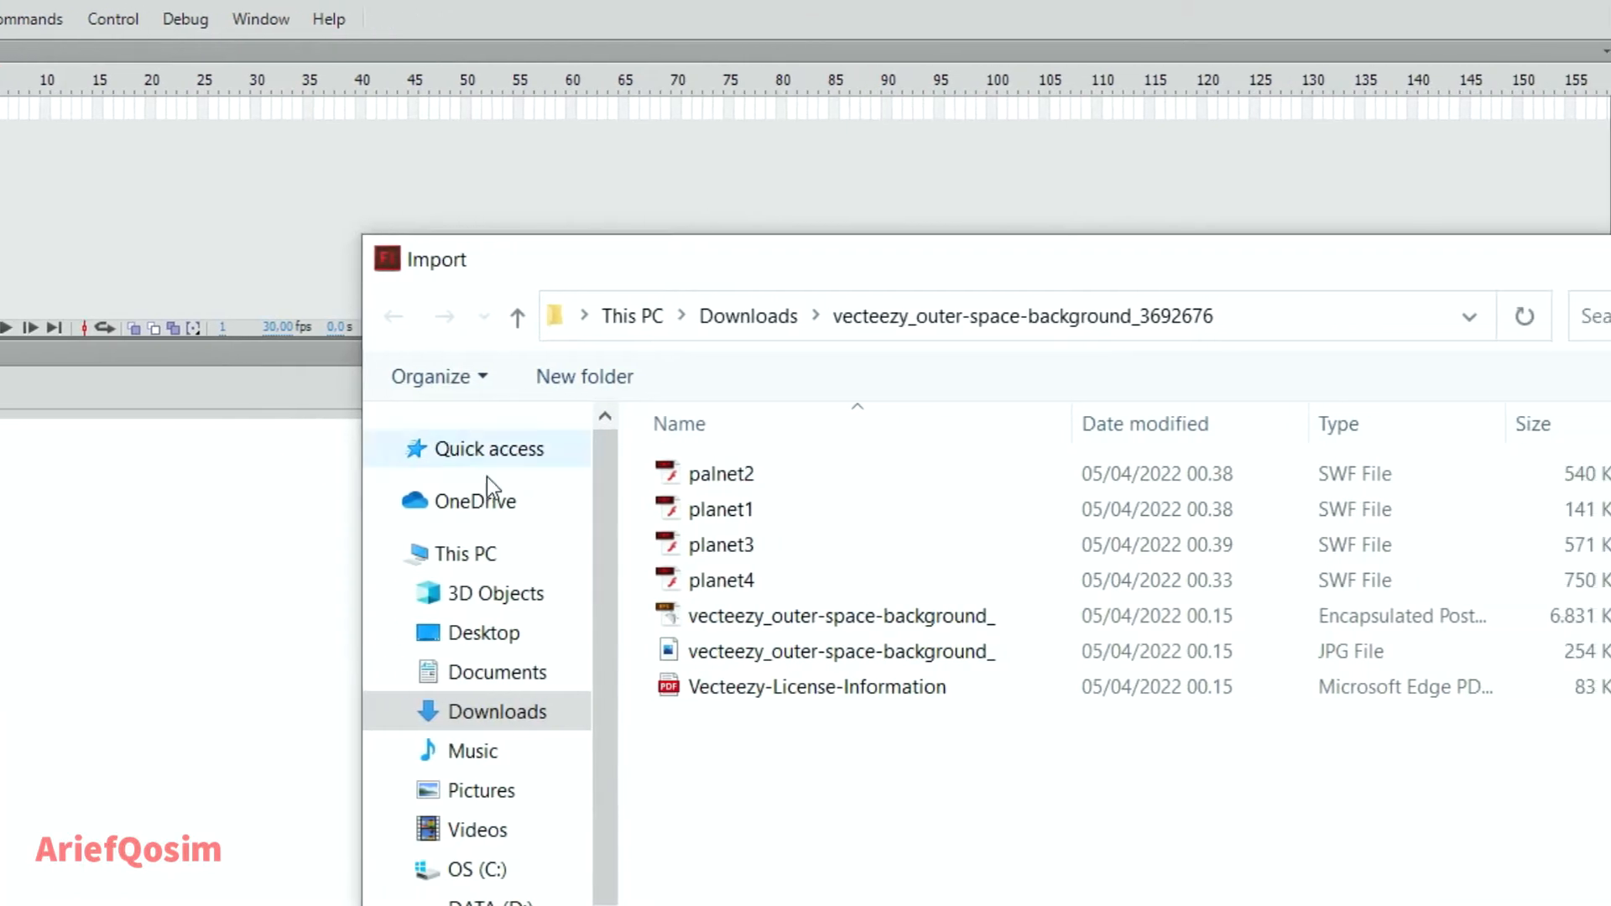
pyautogui.click(751, 316)
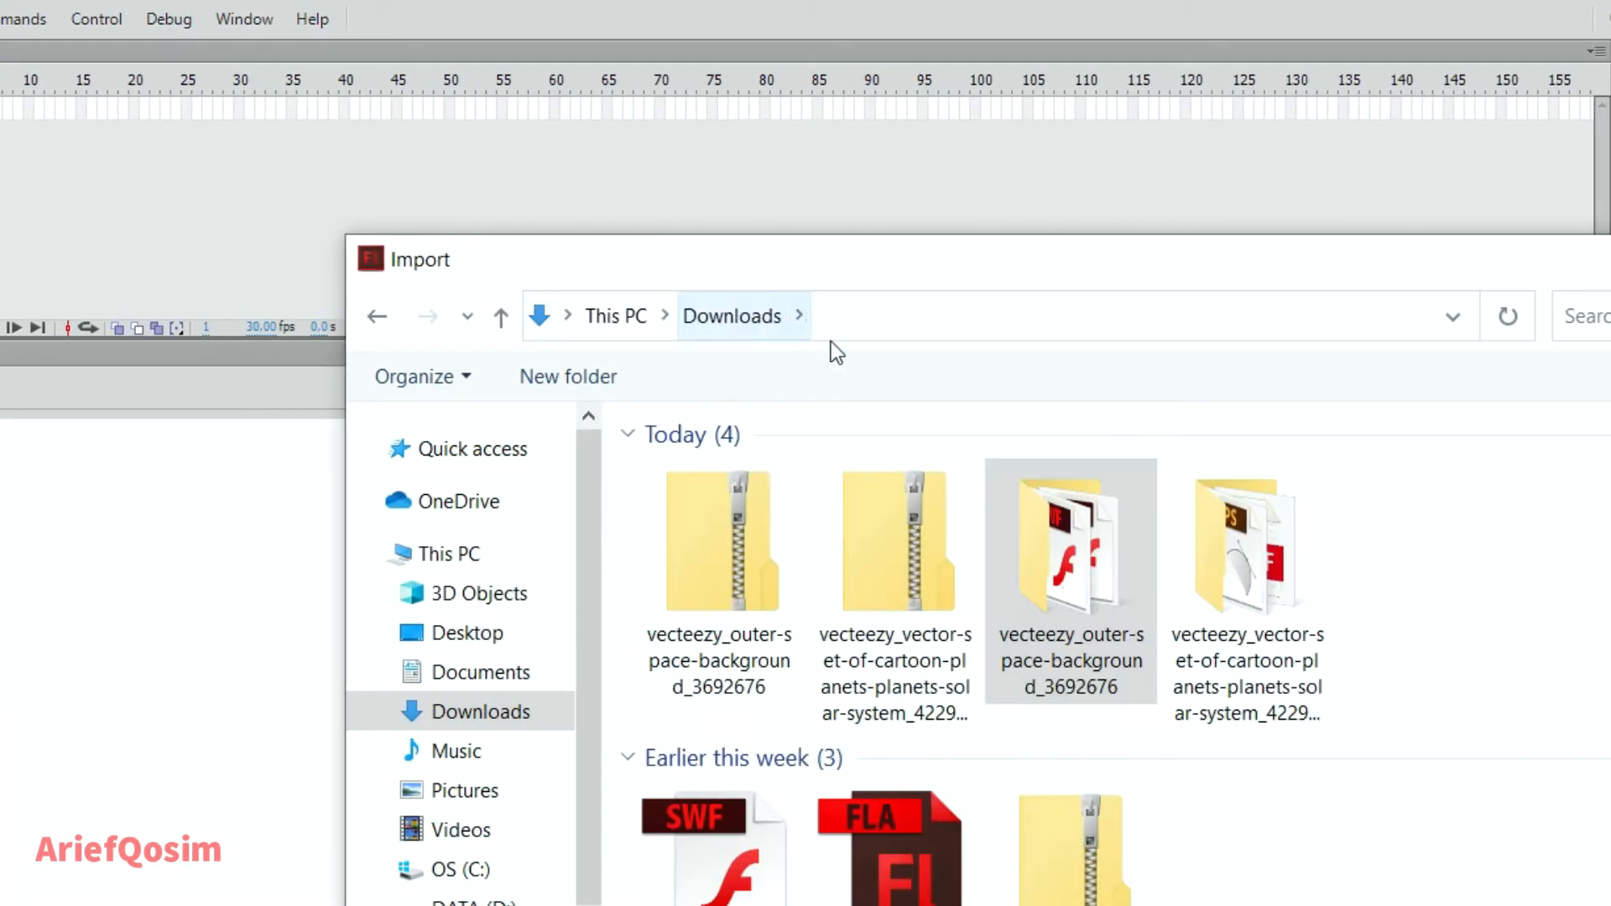
pyautogui.click(1263, 573)
pyautogui.doubleClick(1263, 574)
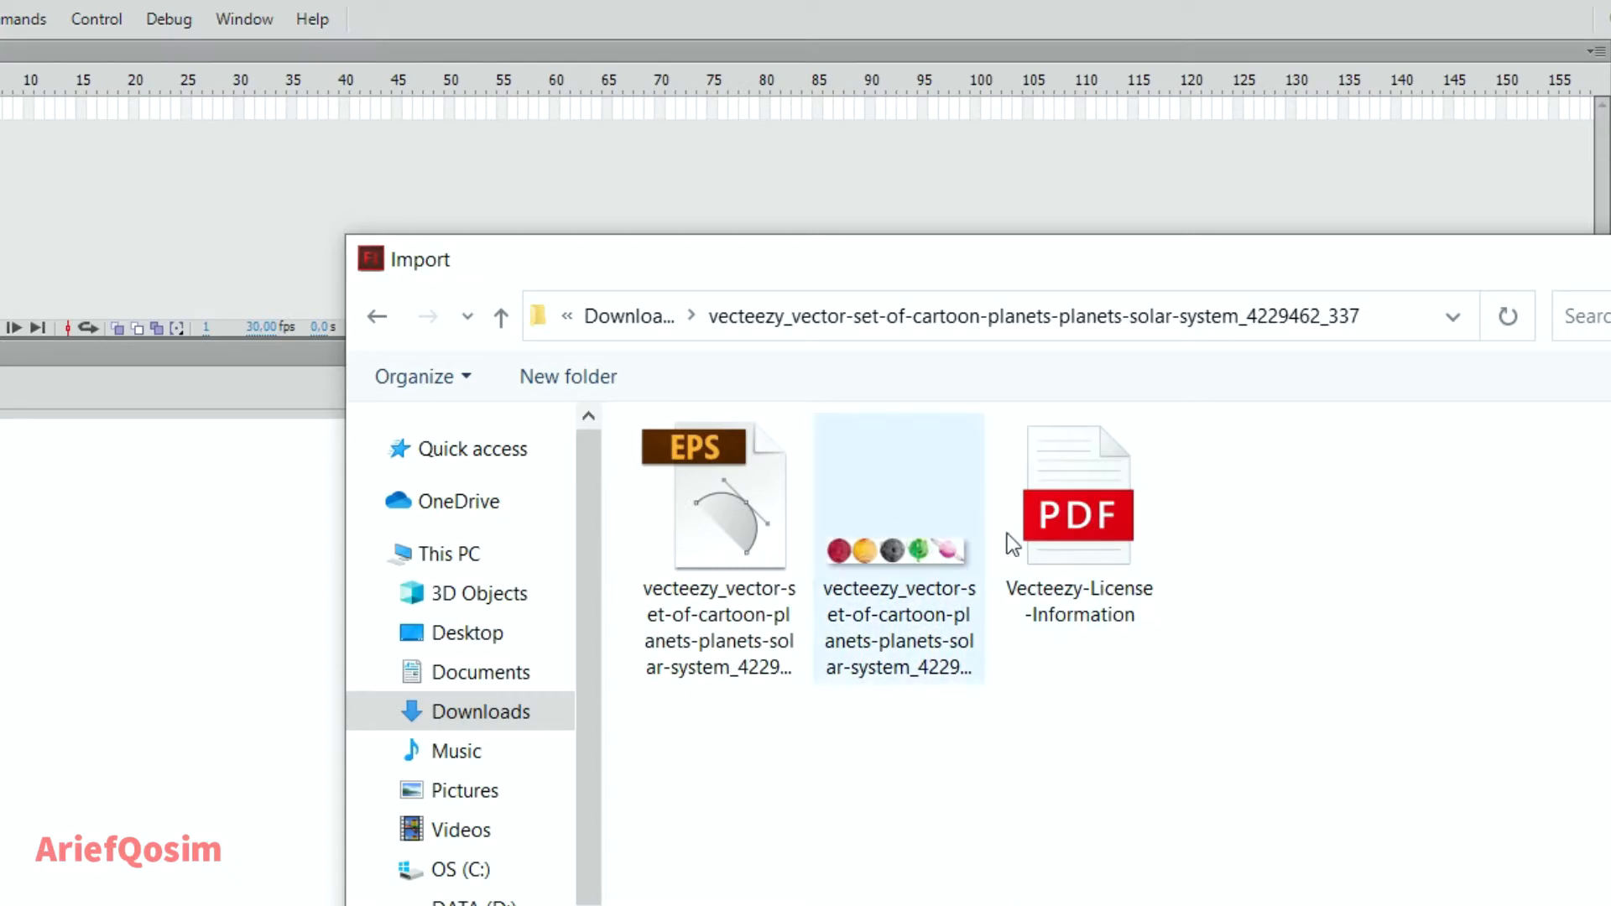
pyautogui.click(905, 555)
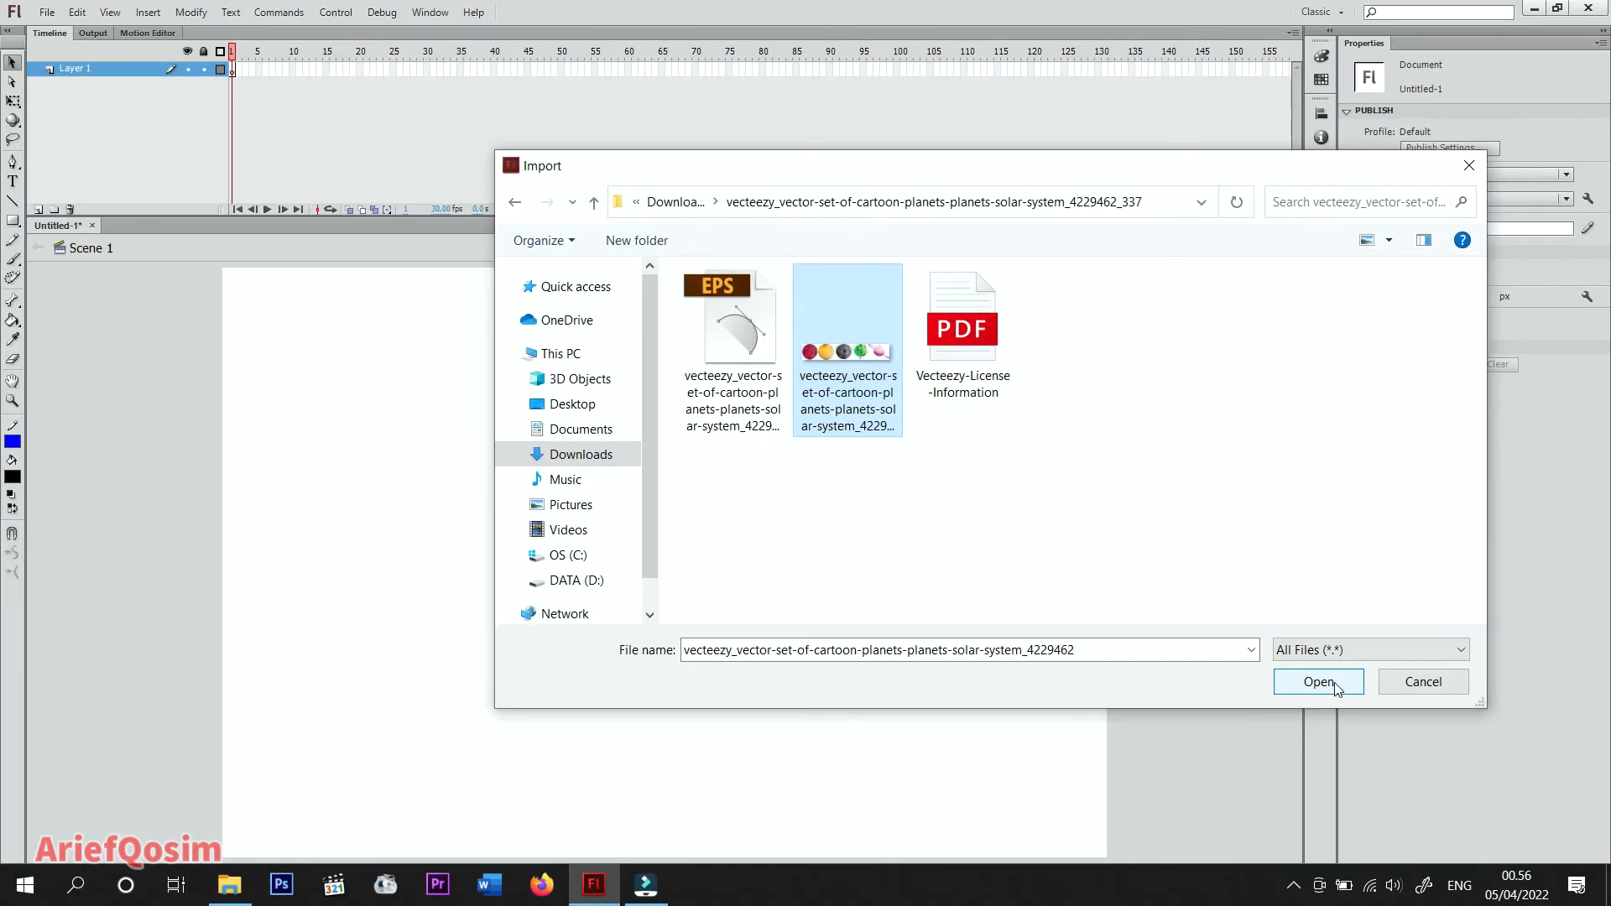
pyautogui.click(1334, 683)
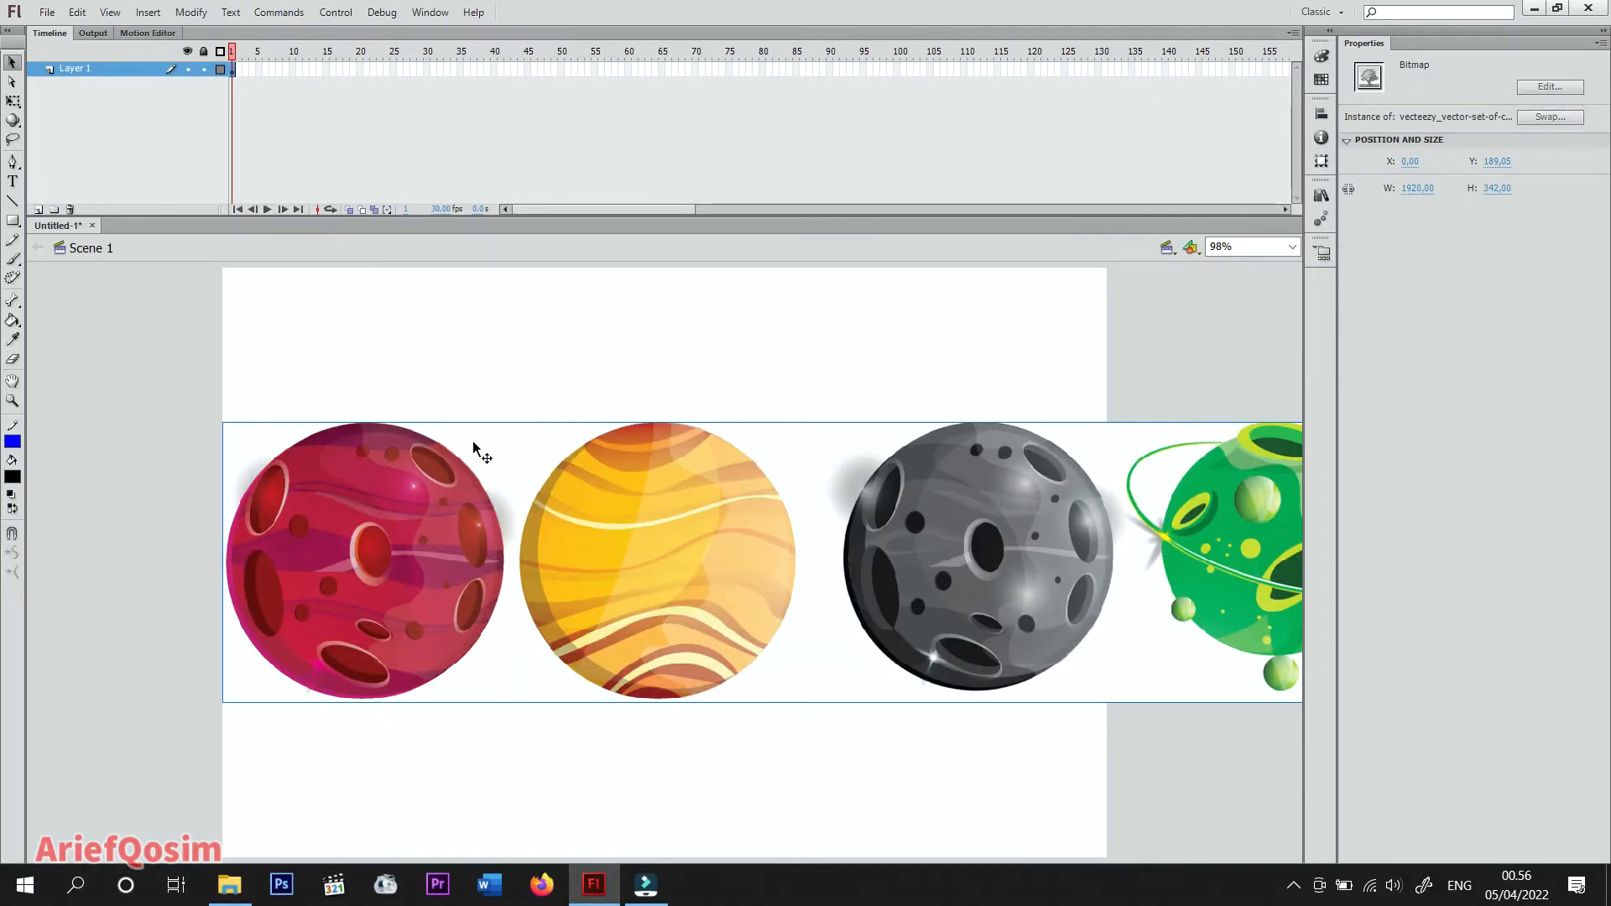
# Scale the planets bitmap down to about 735 × 131 px with Free Transform and place it near the stage's middle.
pyautogui.click(12, 102)
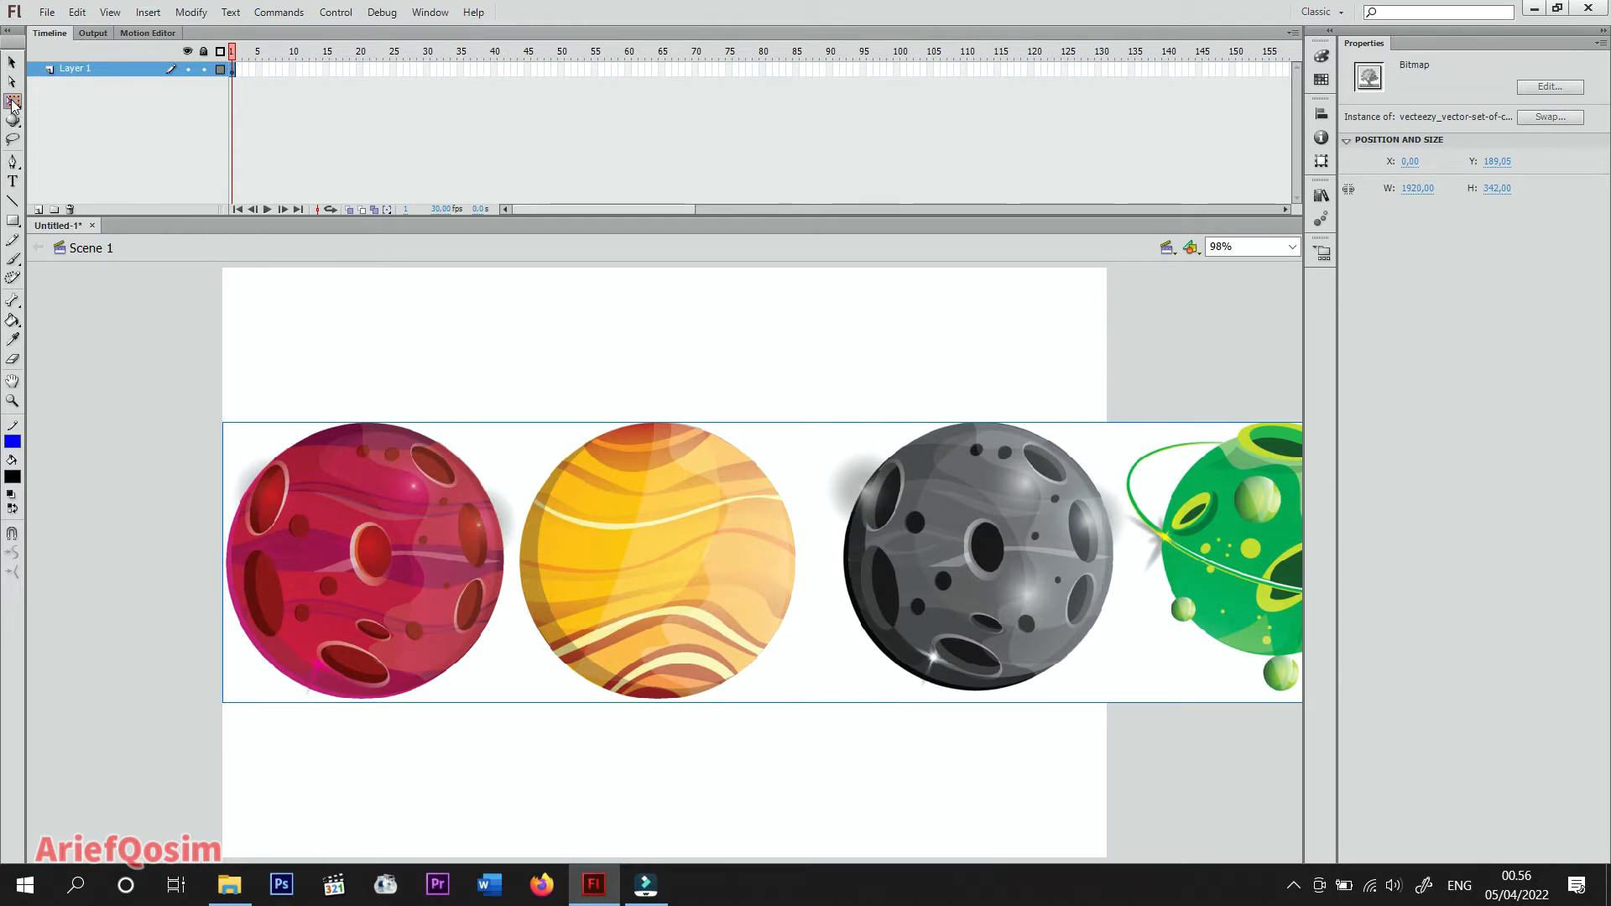
pyautogui.moveTo(223, 425); pyautogui.dragTo(654, 567)
pyautogui.moveTo(878, 586); pyautogui.dragTo(549, 560)
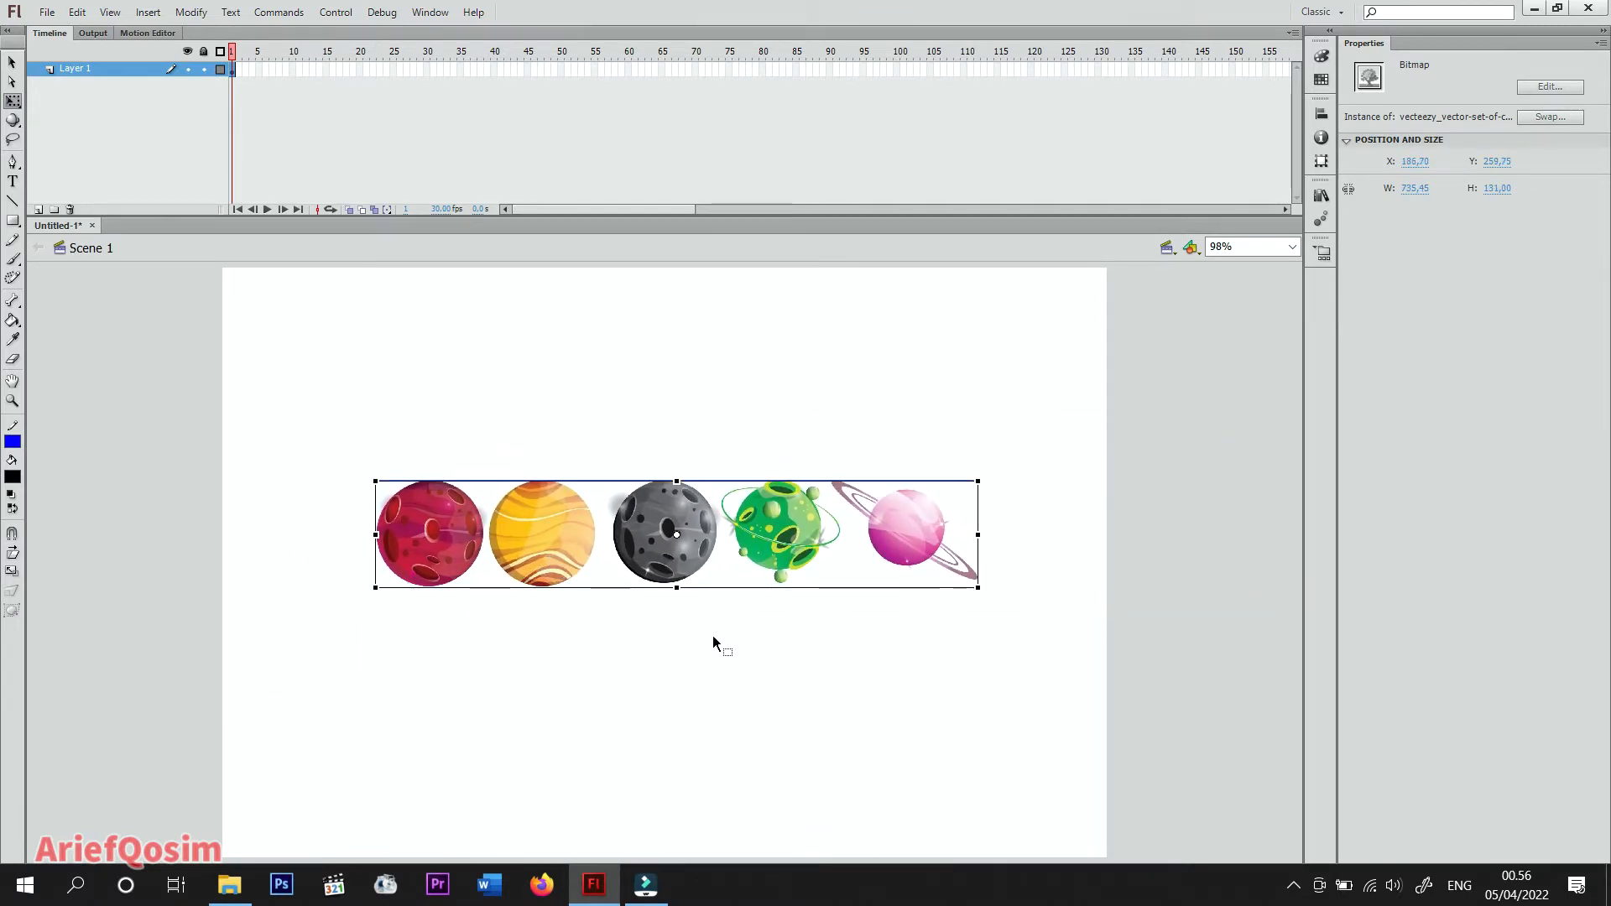
pyautogui.click(797, 616)
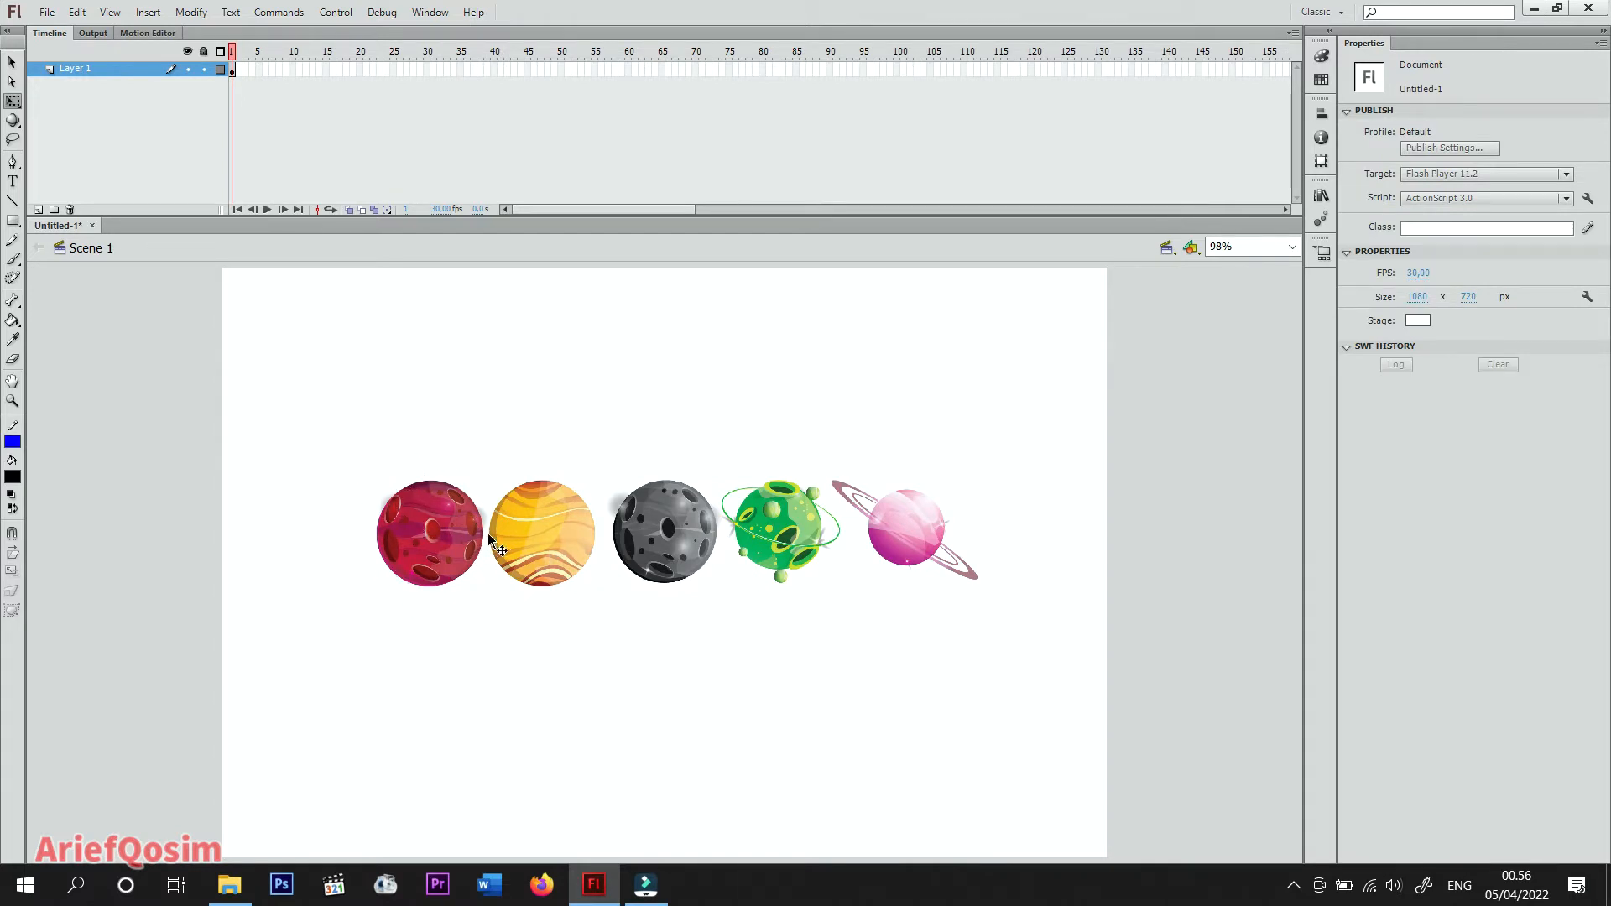
# Duplicate the planets bitmap and arrange the copies as five stacked rows down the stage.
pyautogui.click(575, 530)
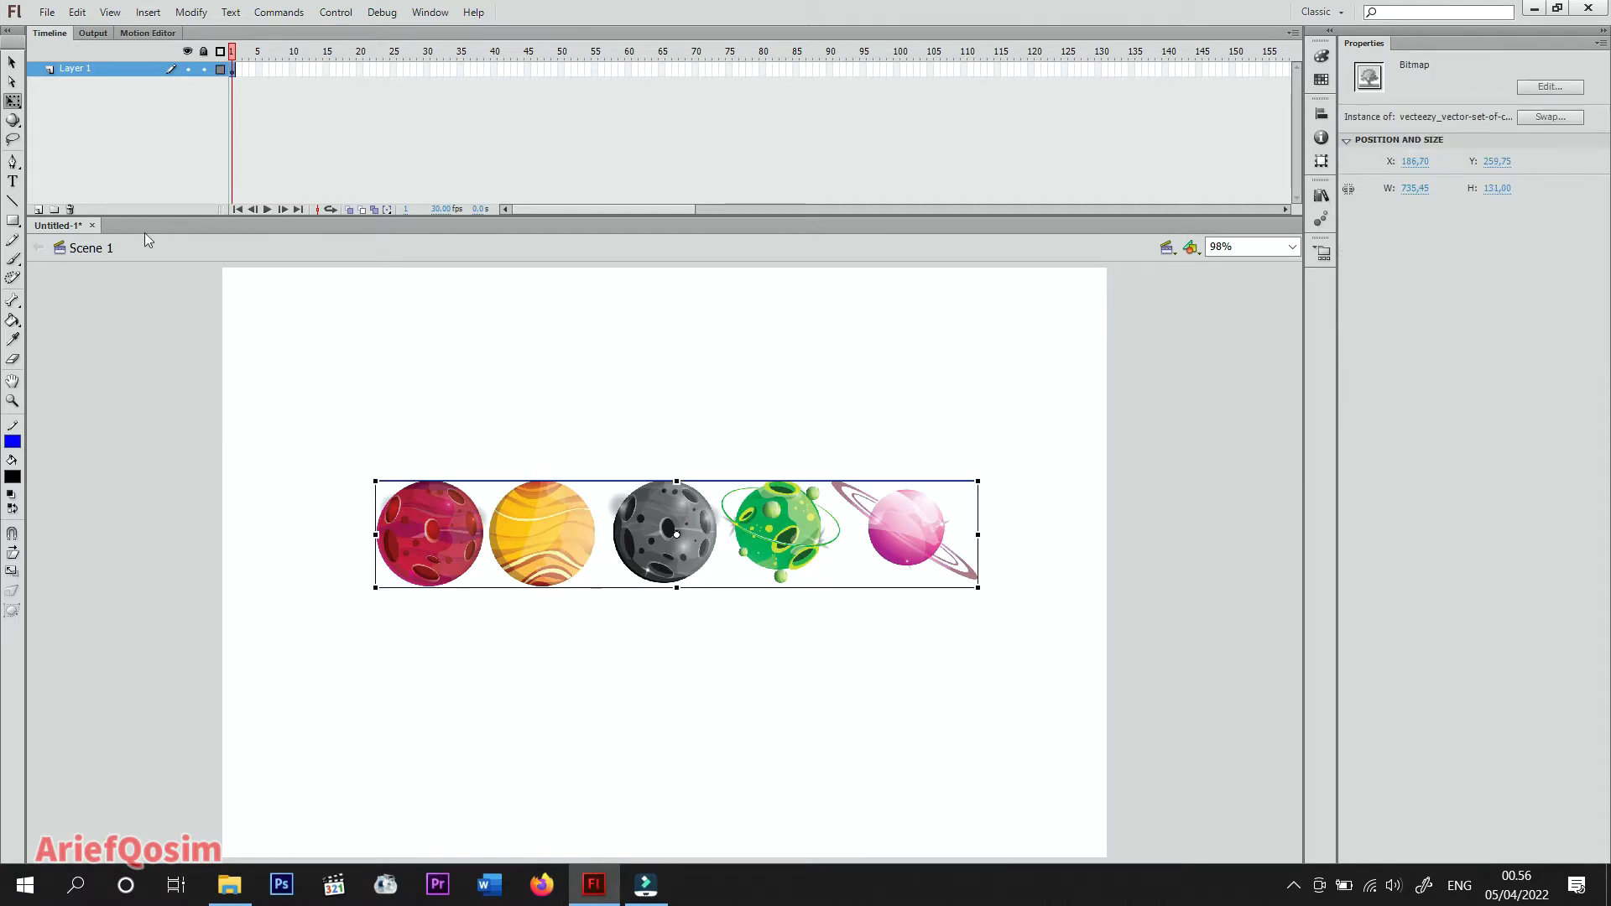
pyautogui.click(11, 62)
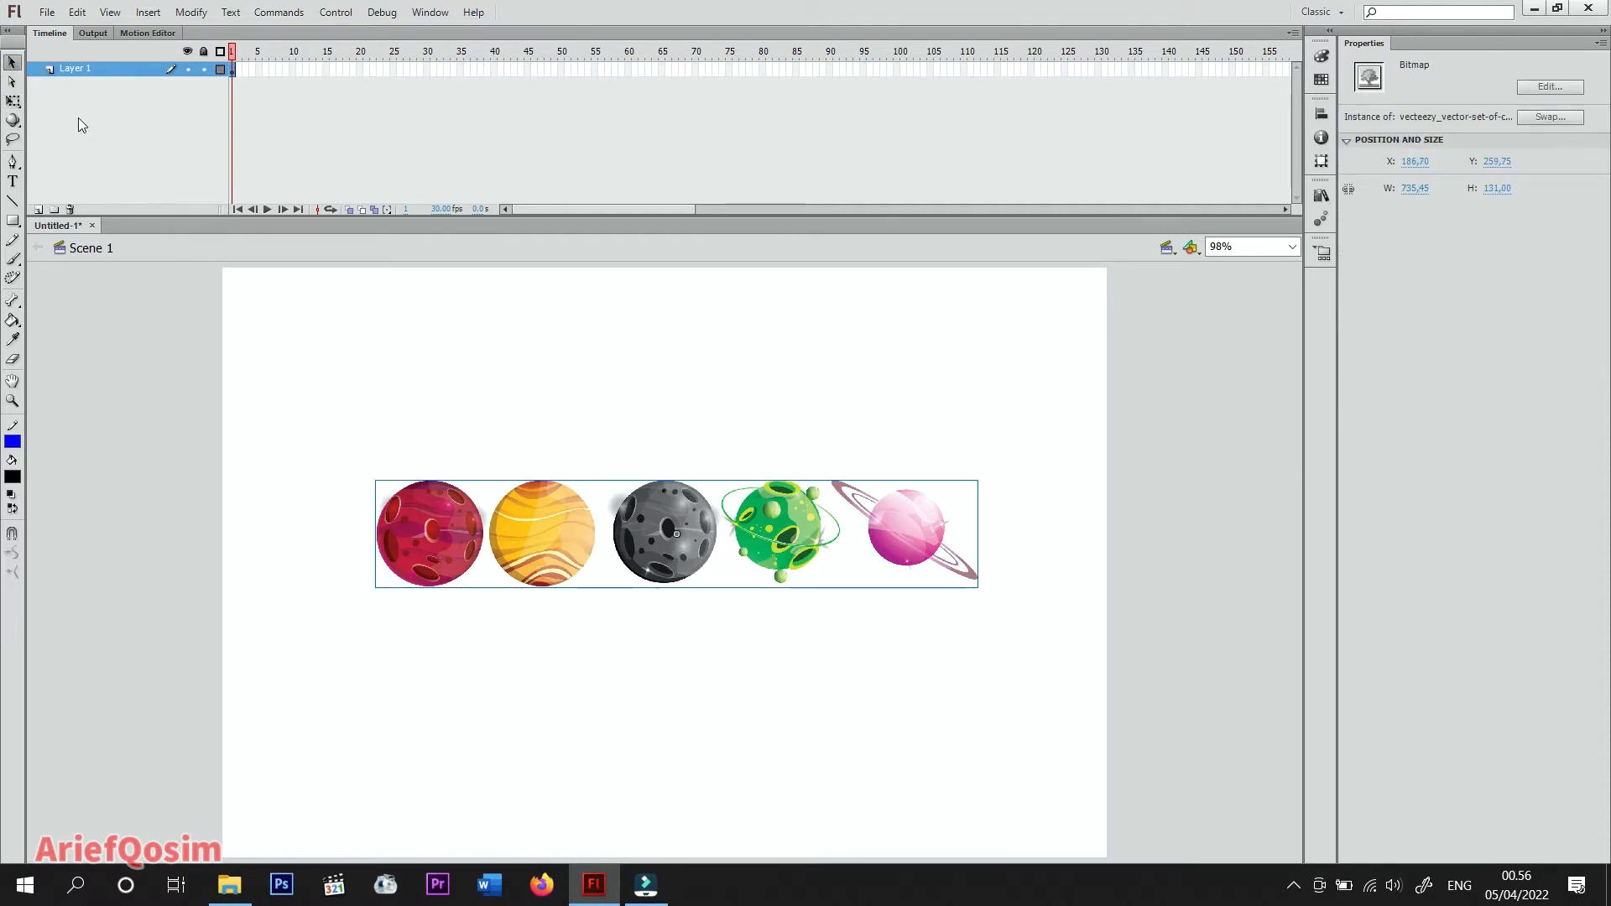
pyautogui.rightClick(572, 531)
pyautogui.click(623, 90)
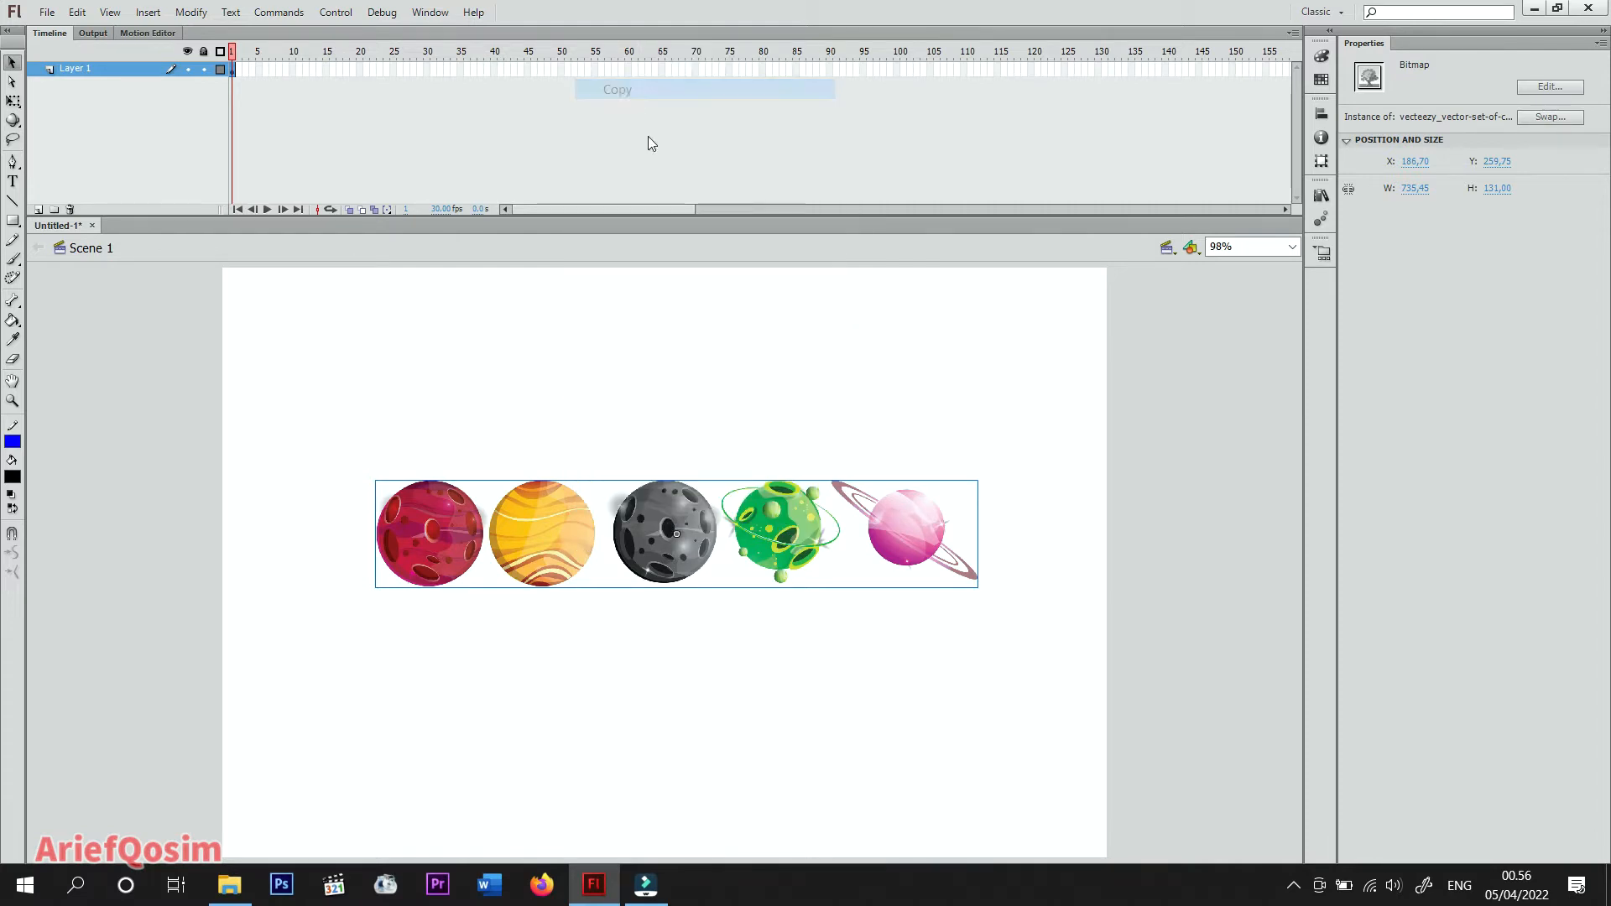
pyautogui.rightClick(700, 299)
pyautogui.click(751, 366)
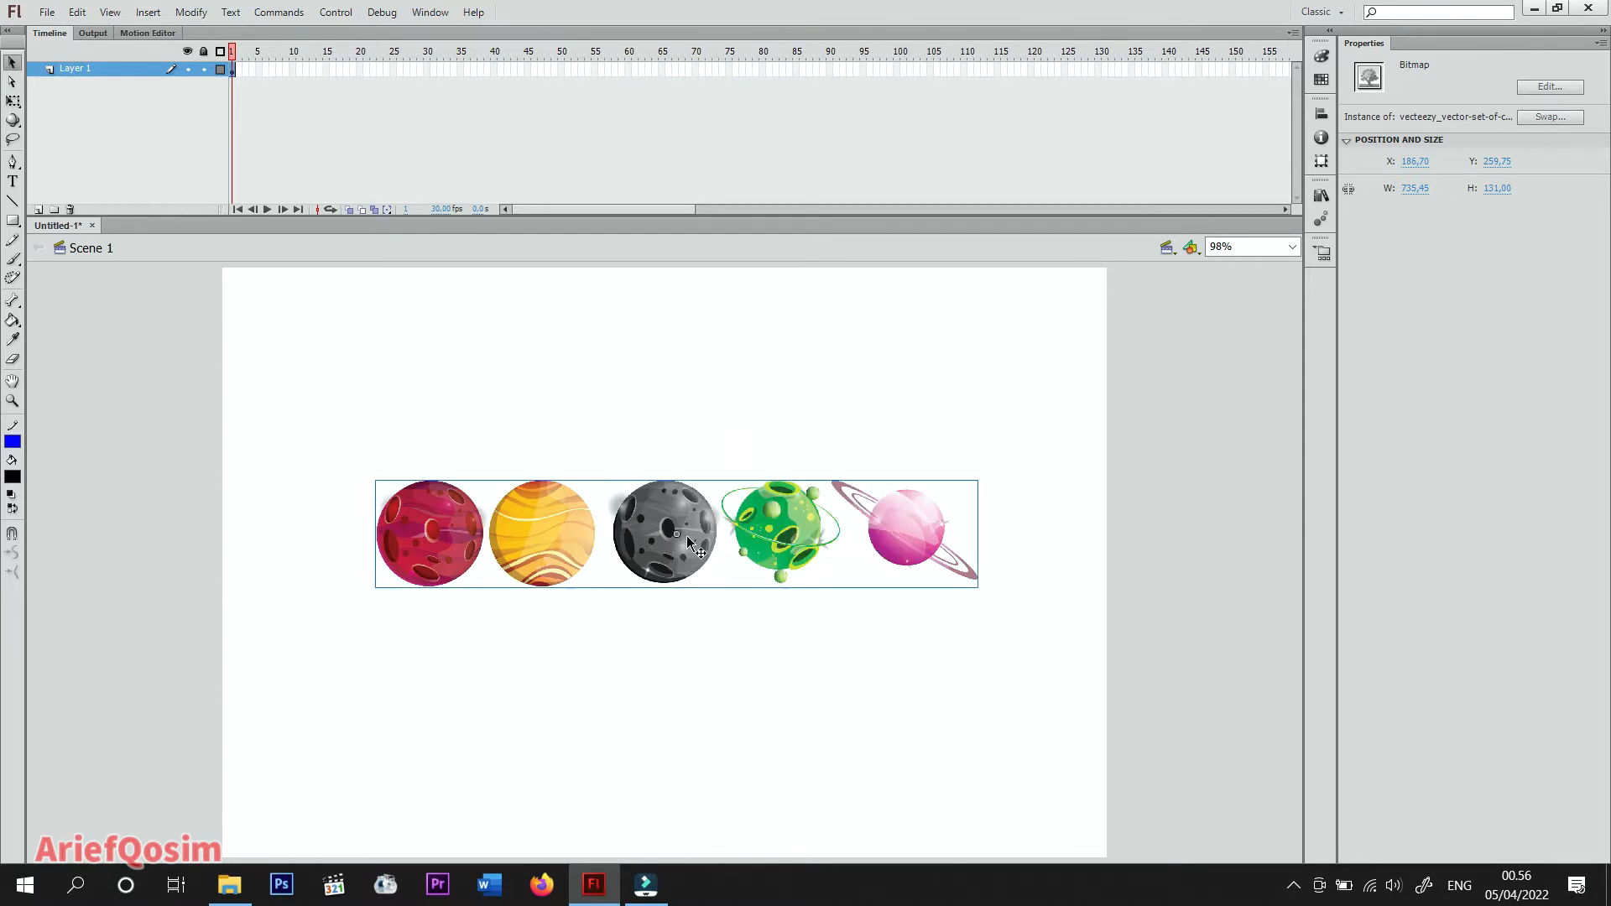
pyautogui.moveTo(687, 538); pyautogui.dragTo(681, 350)
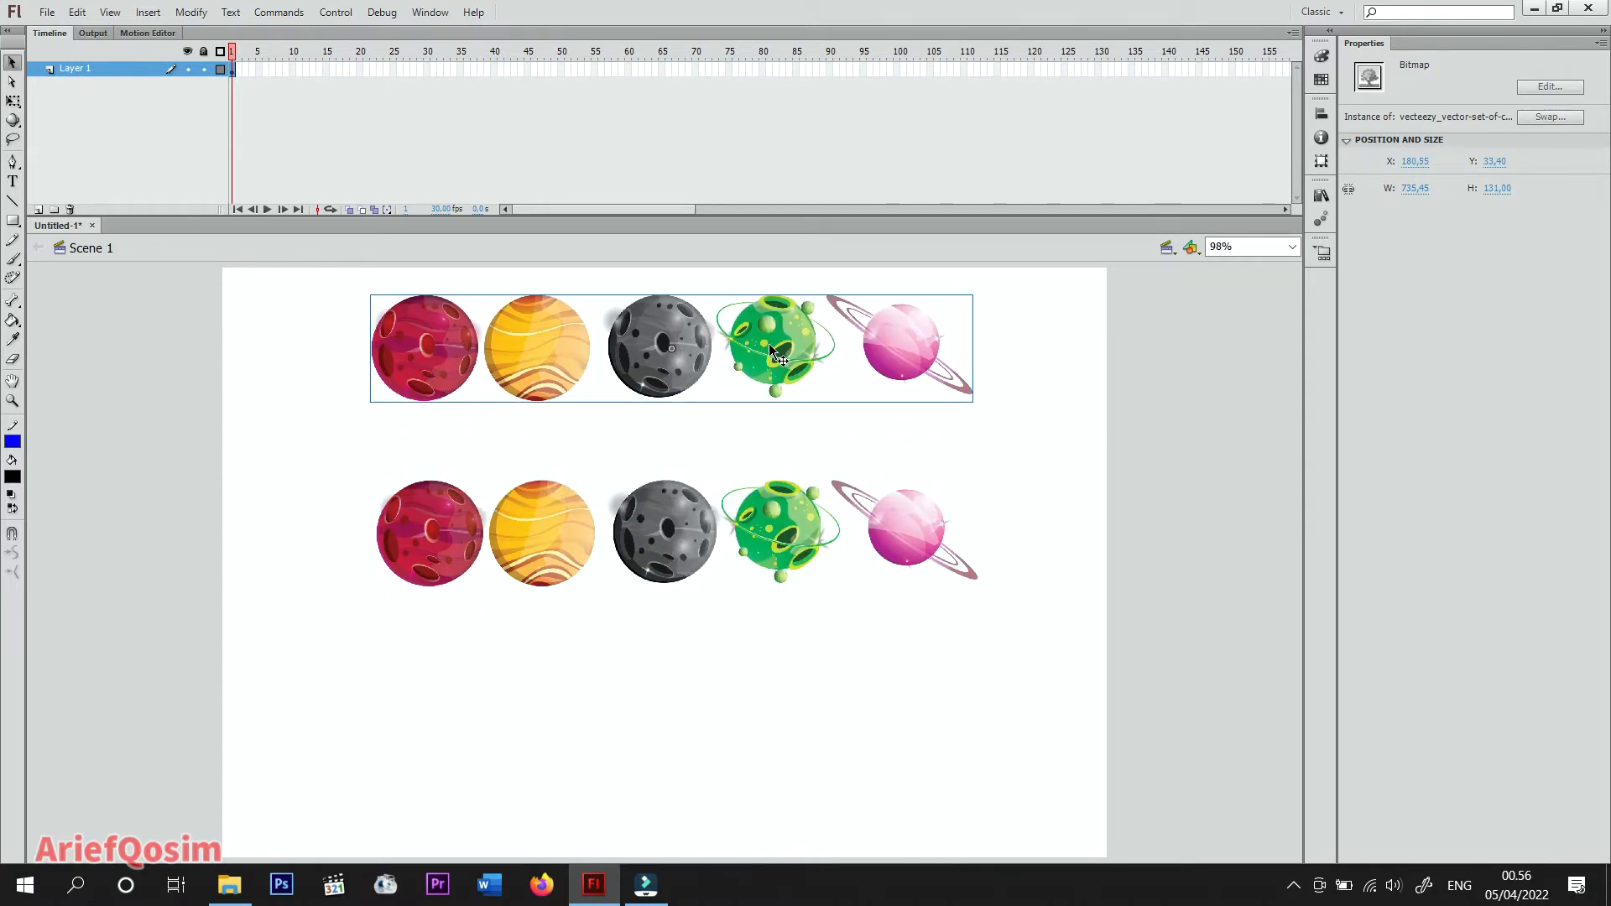
pyautogui.moveTo(788, 534); pyautogui.dragTo(758, 844)
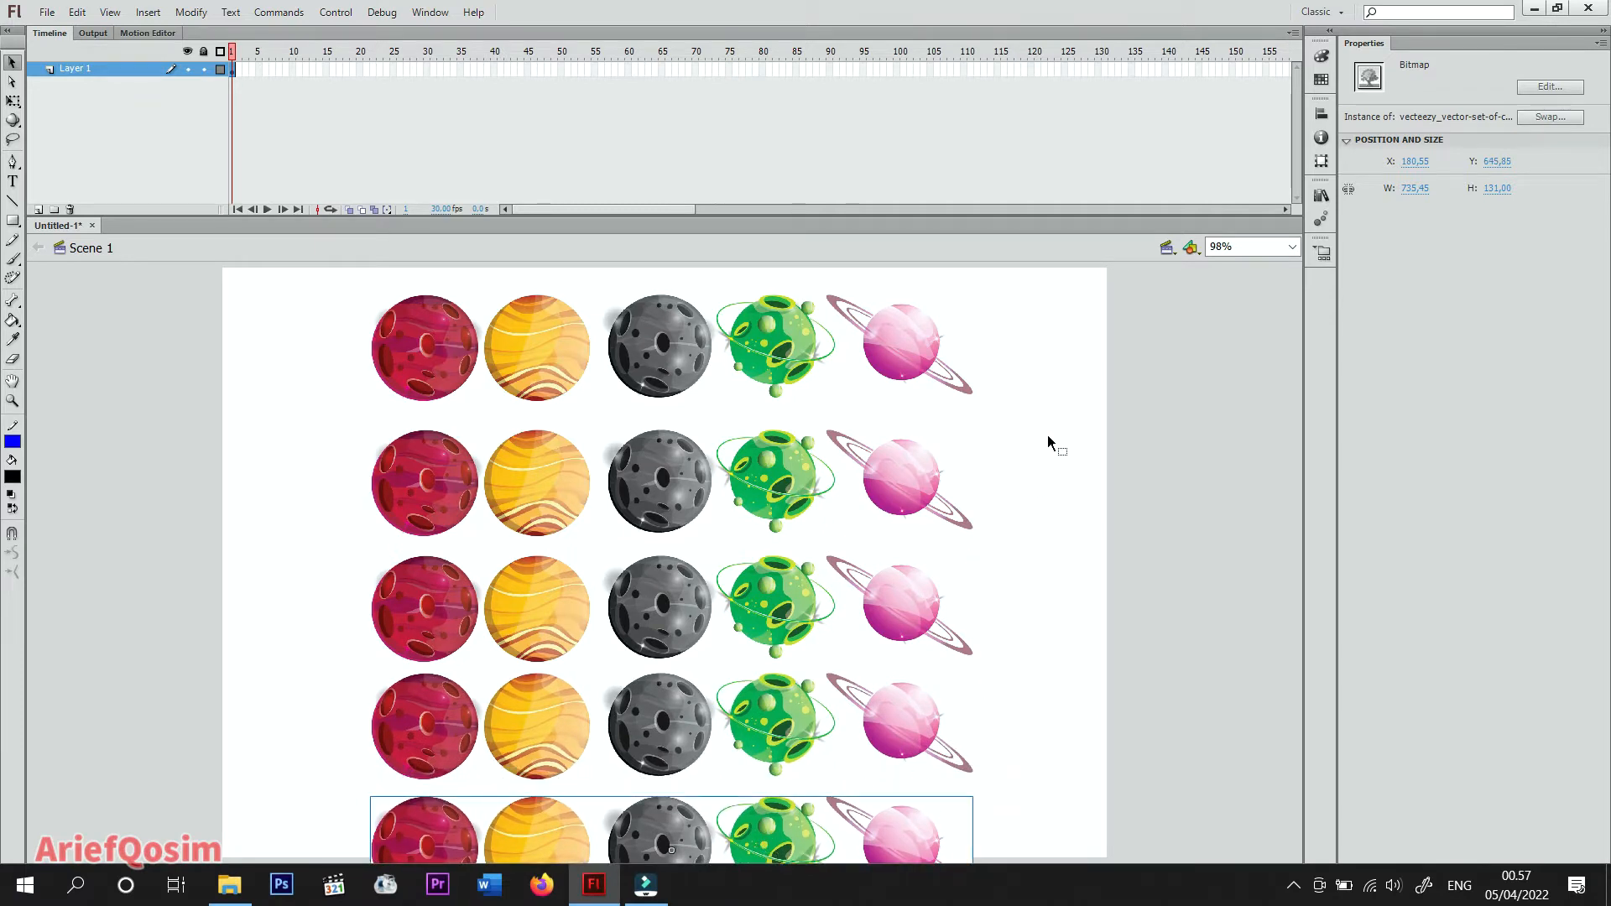
# Break apart the planets bitmap in the uppermost row.
pyautogui.click(658, 369)
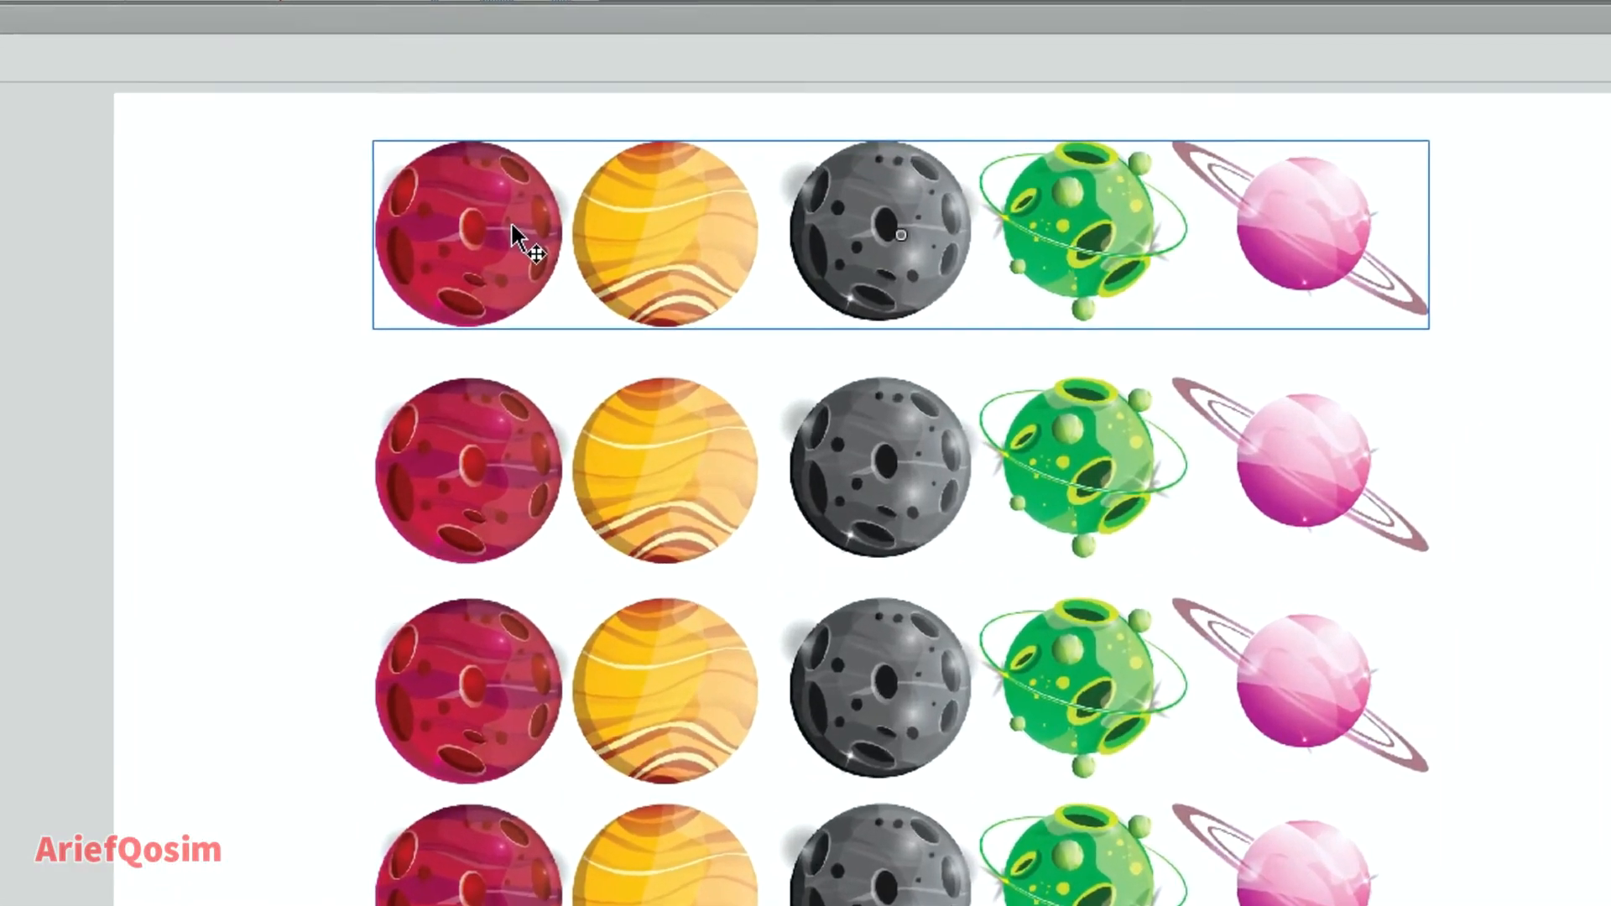
pyautogui.rightClick(454, 352)
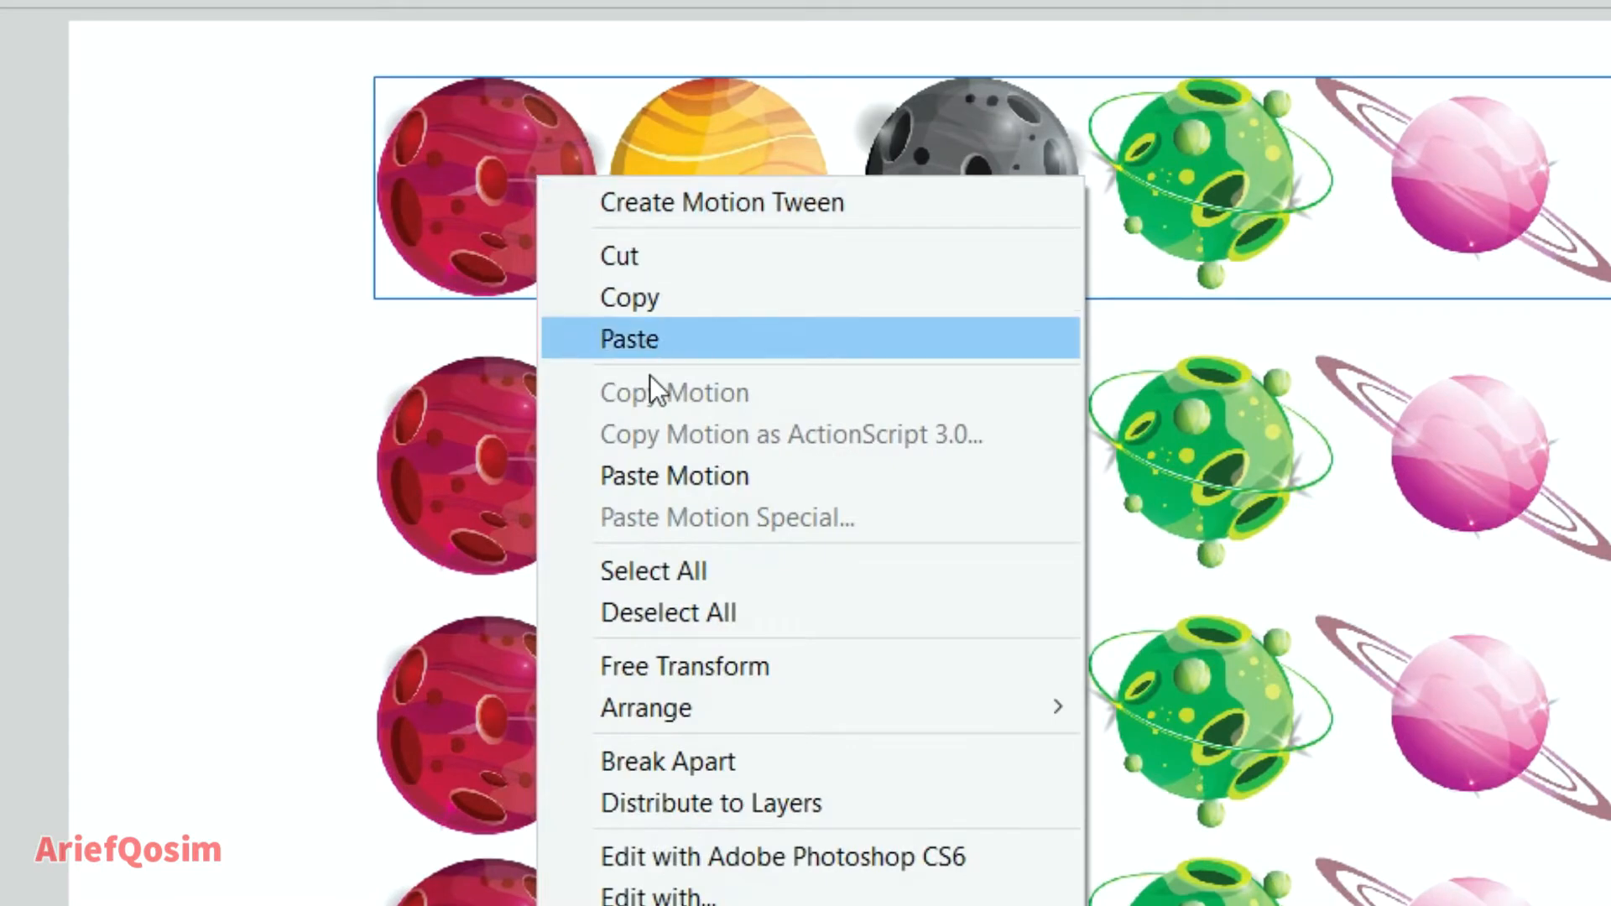
pyautogui.click(756, 765)
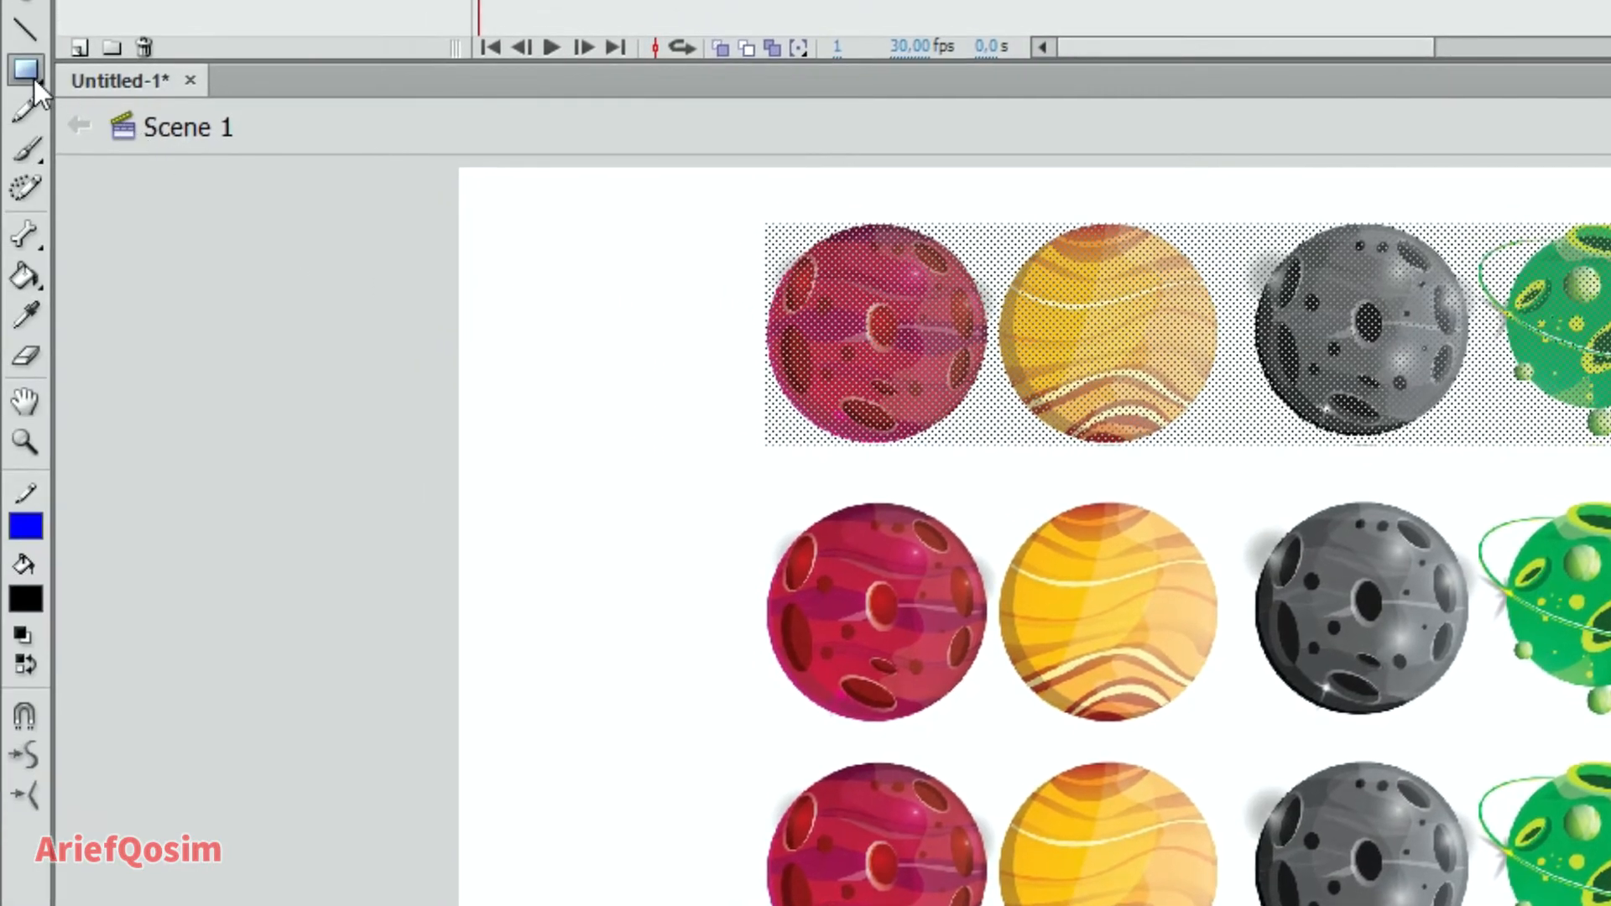
# Draw a circle about 122 px in diameter beside the uppermost red planet, with a blue stroke and no fill.
pyautogui.click(1, 52)
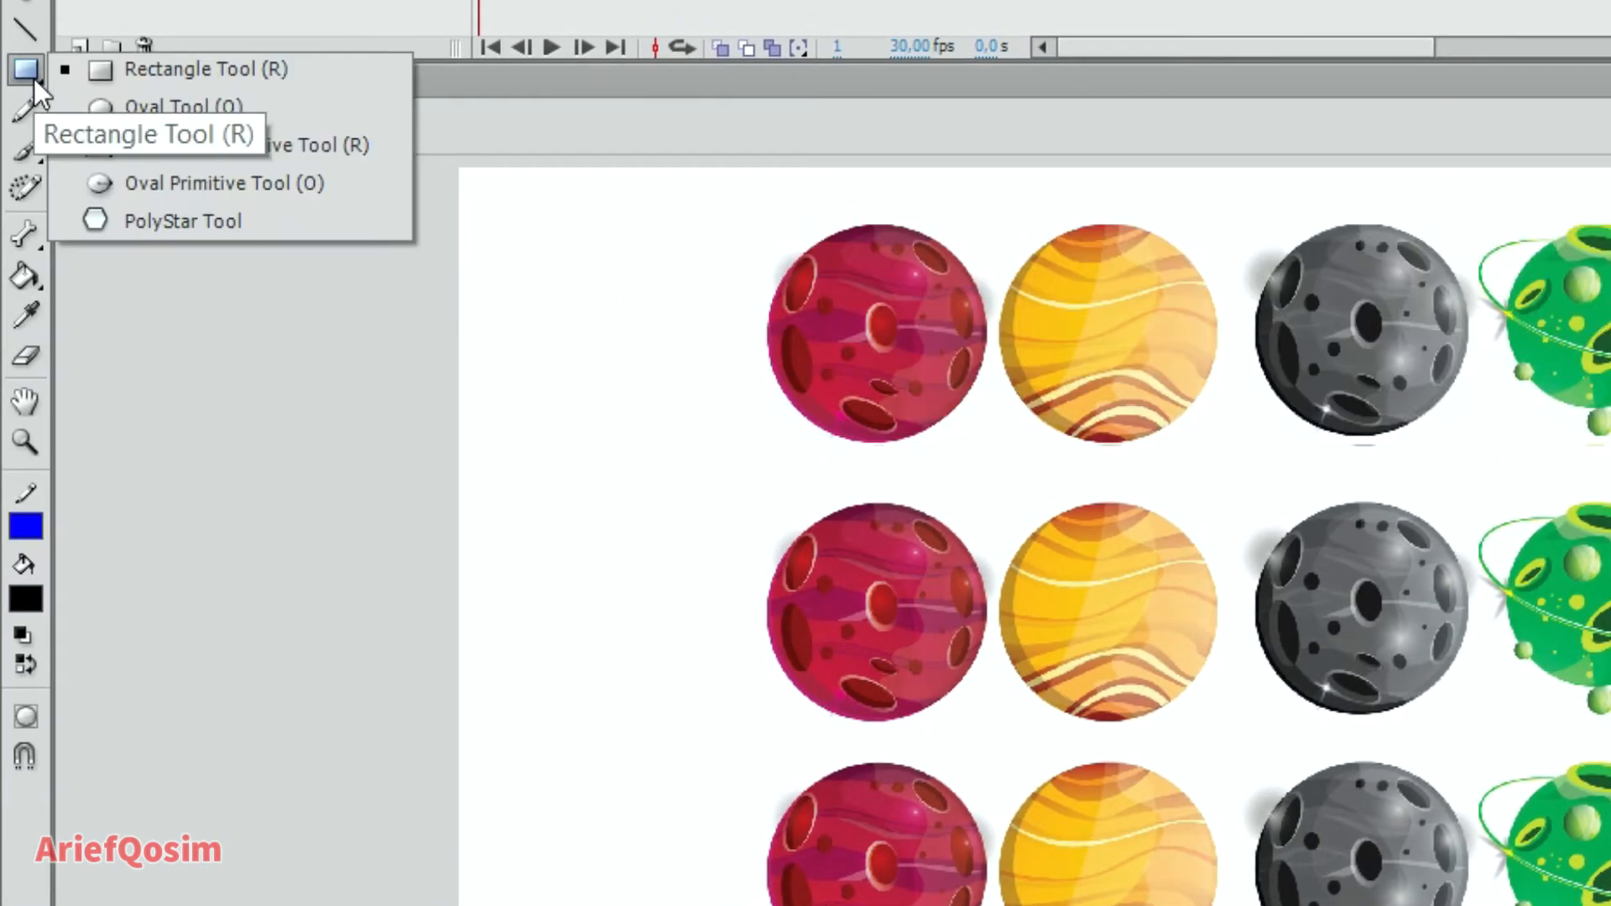
pyautogui.click(126, 108)
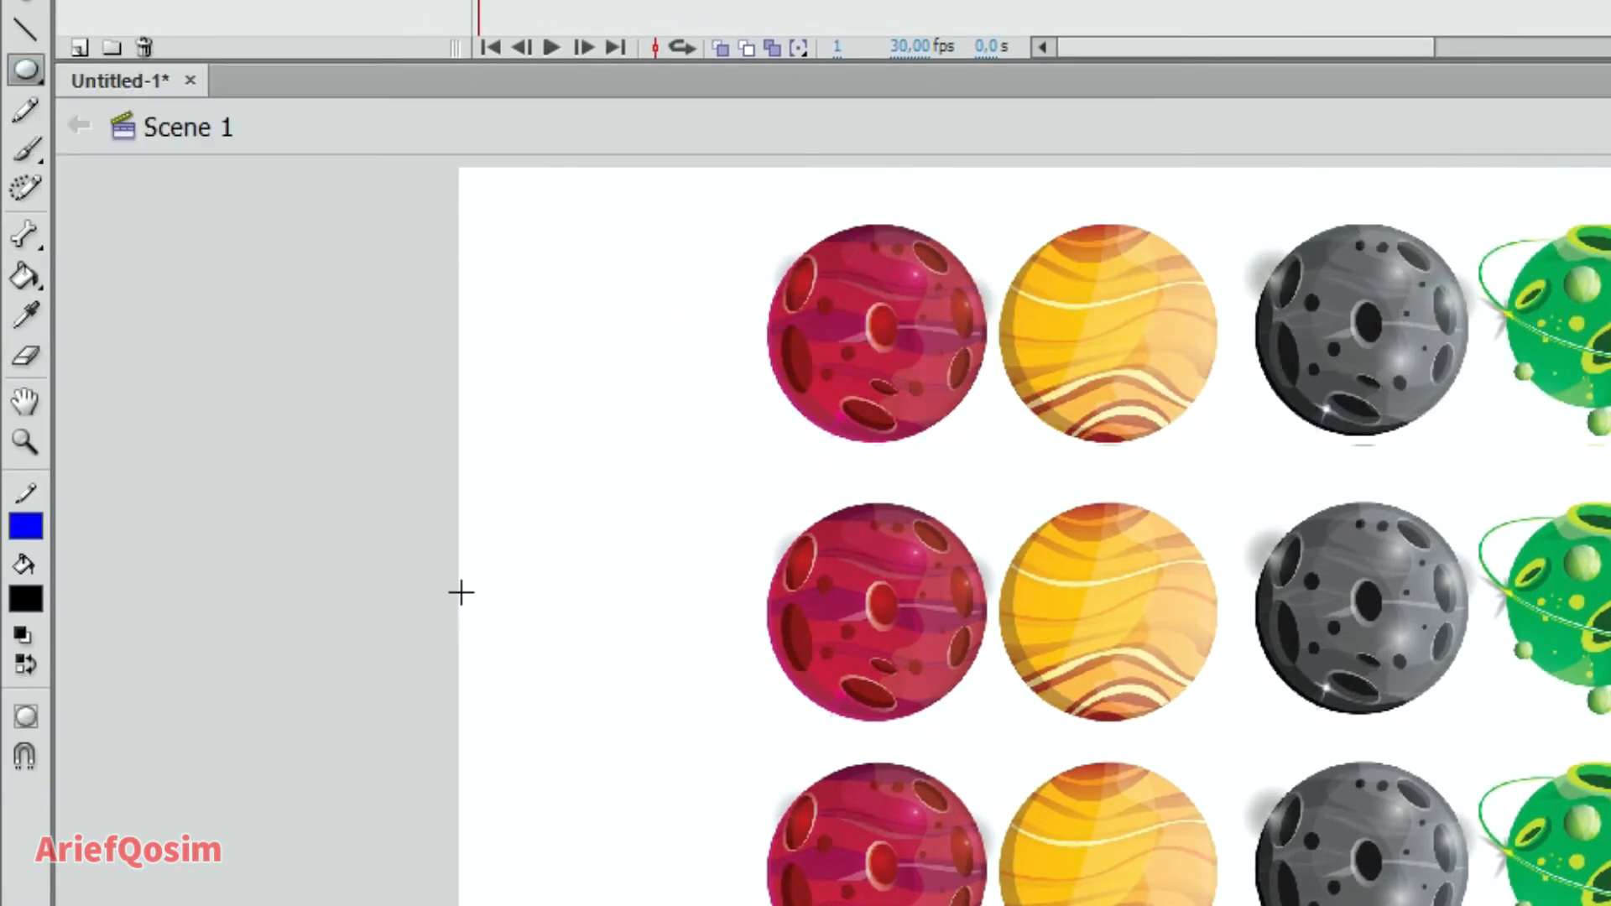
pyautogui.click(34, 613)
pyautogui.click(505, 635)
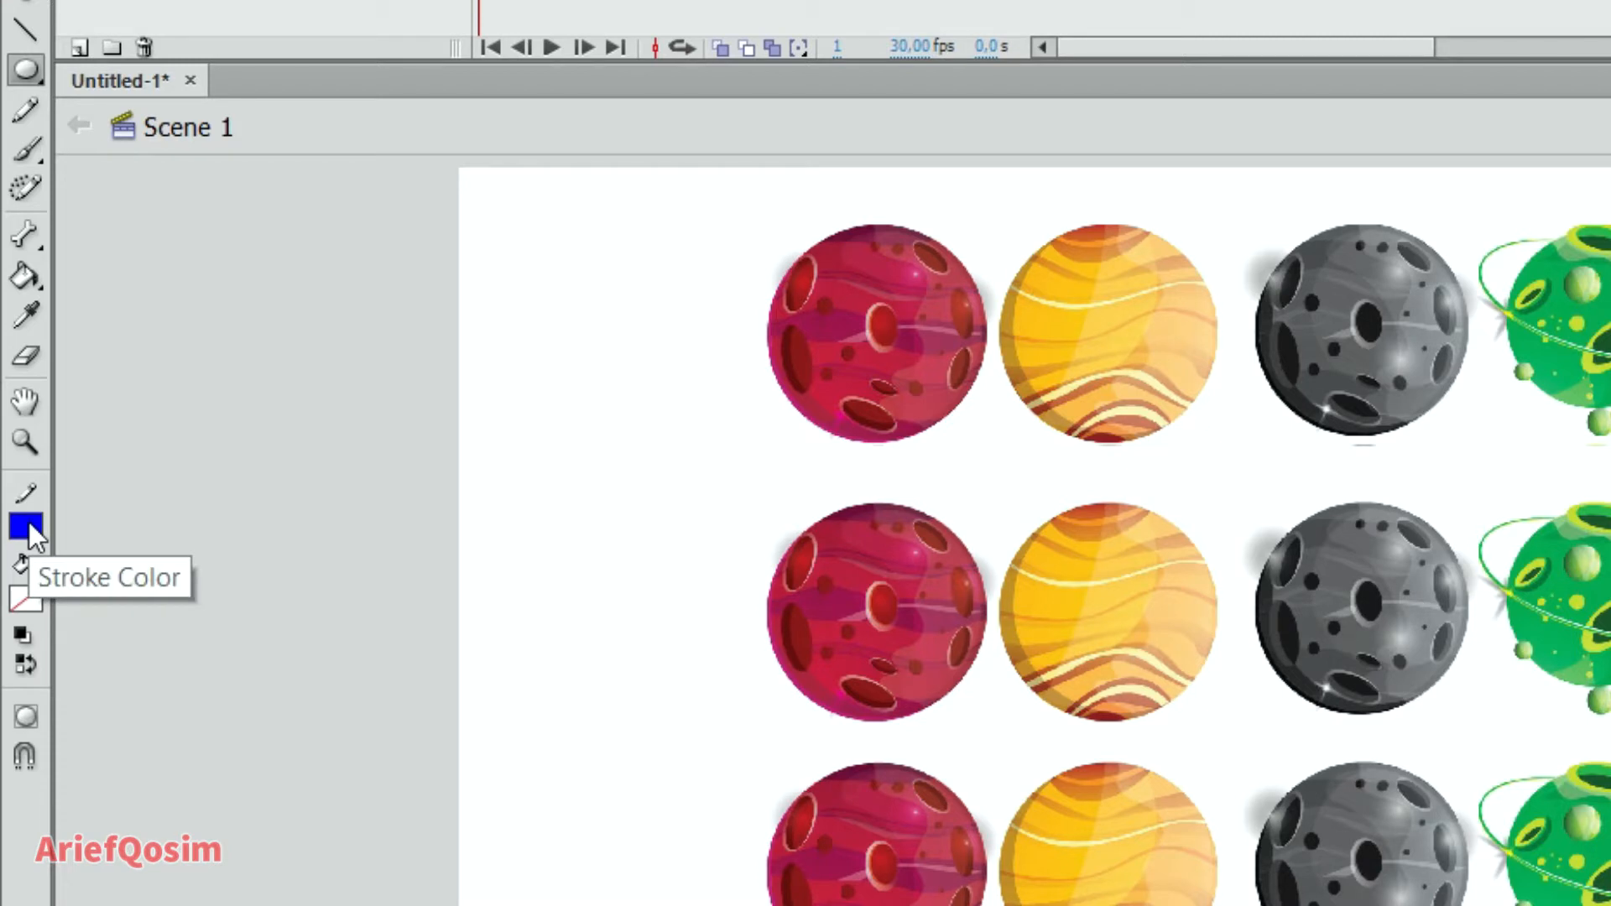
pyautogui.moveTo(543, 256); pyautogui.dragTo(750, 460)
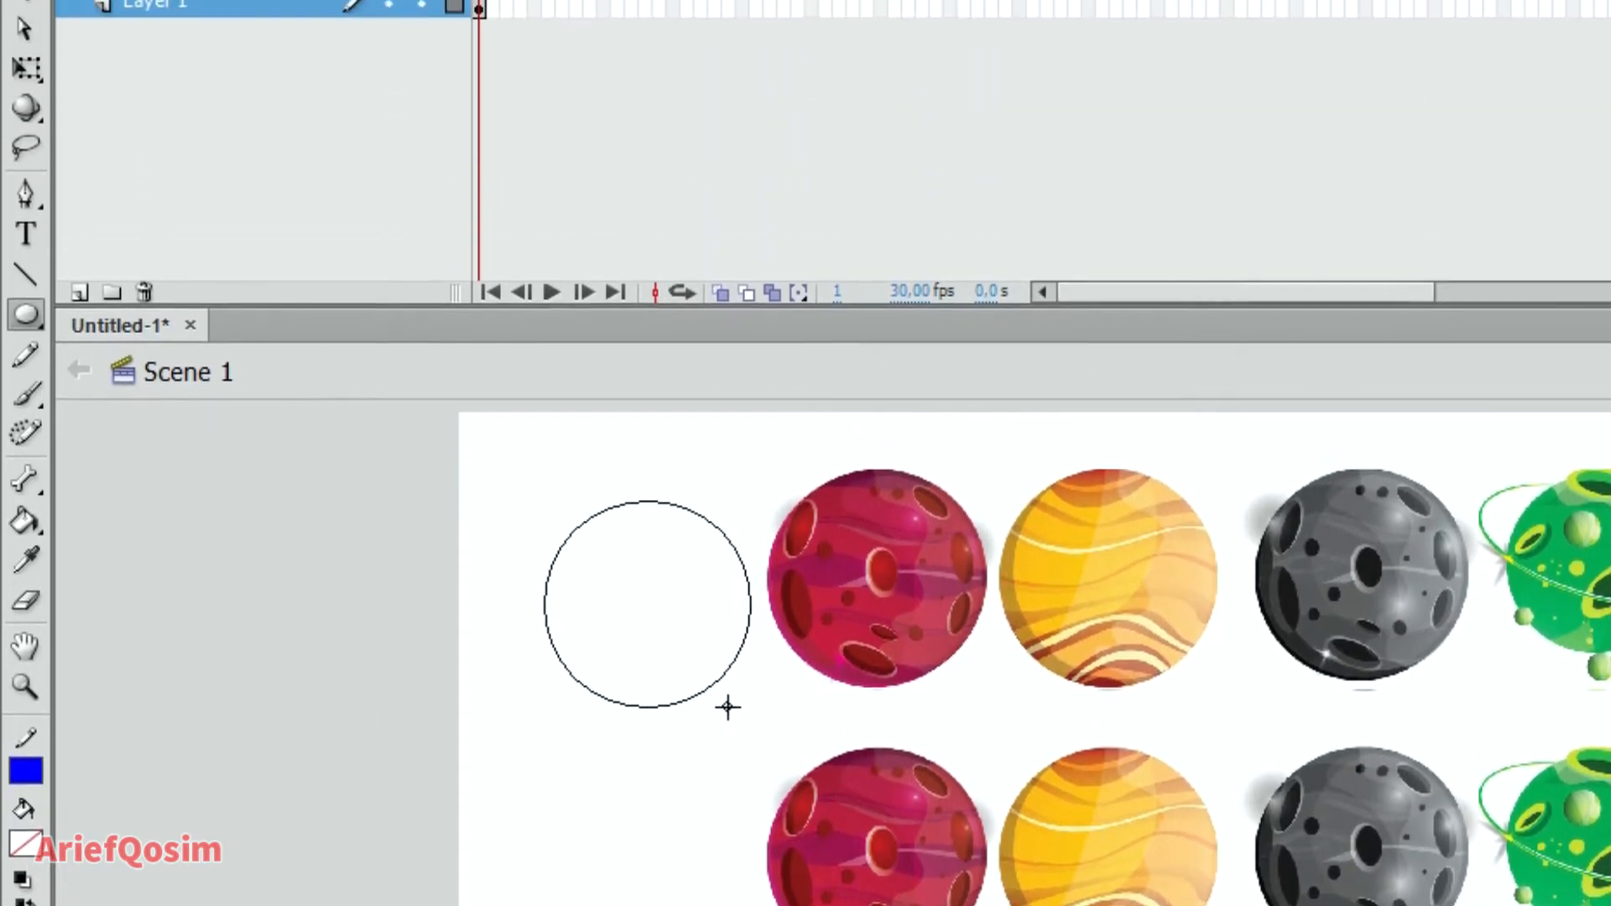
# Move the blue circle outline onto the red planet in the uppermost row.
pyautogui.click(24, 99)
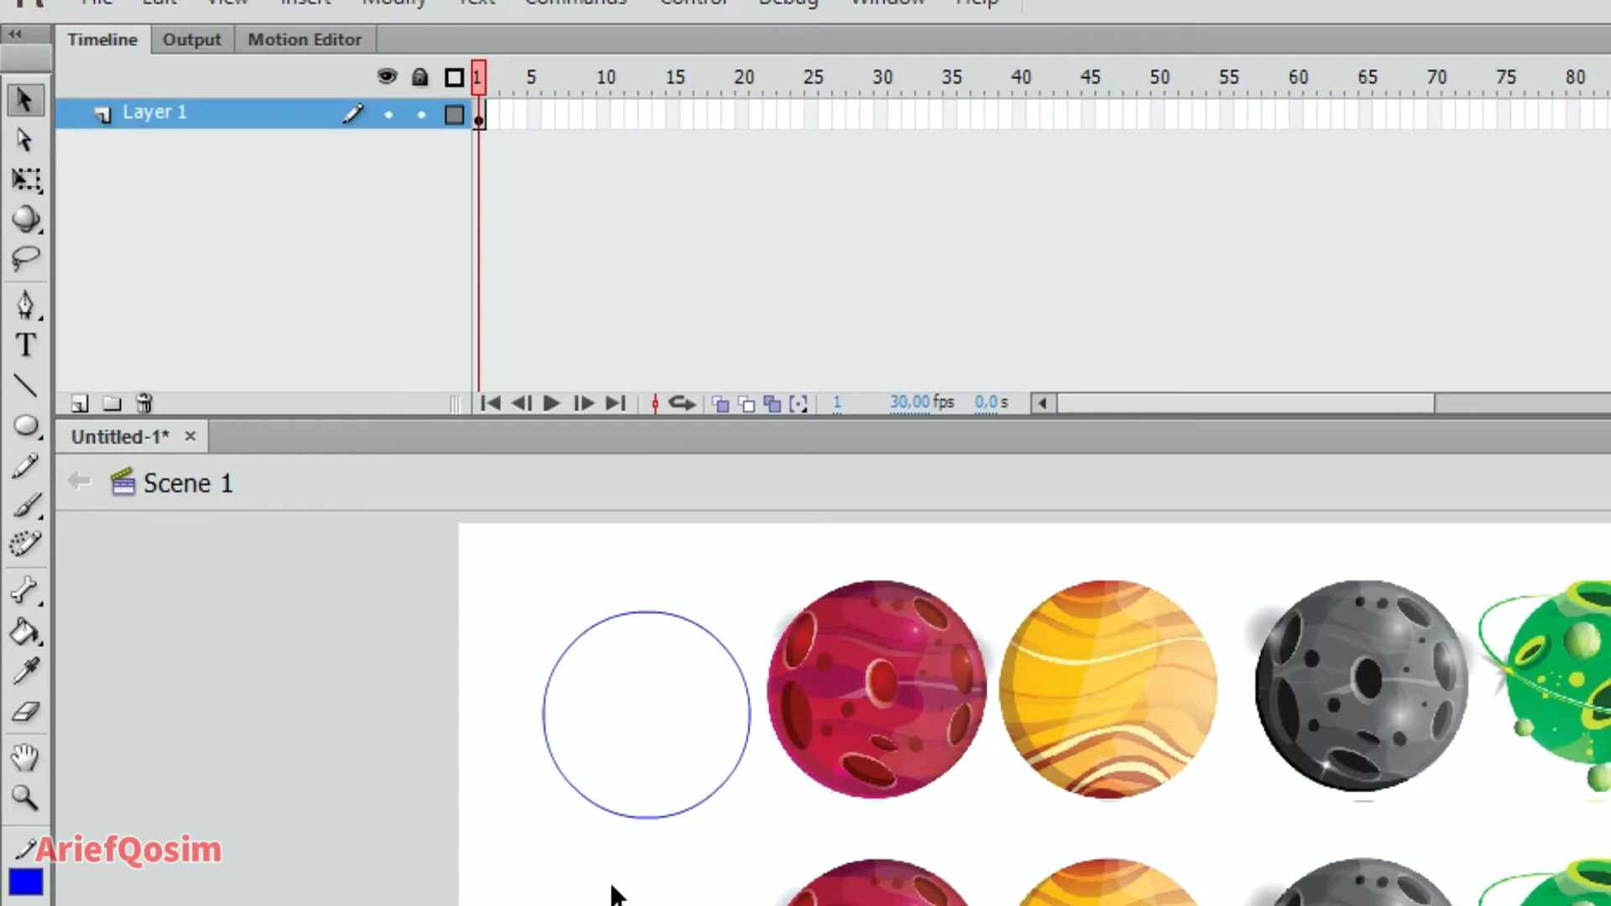
pyautogui.click(678, 818)
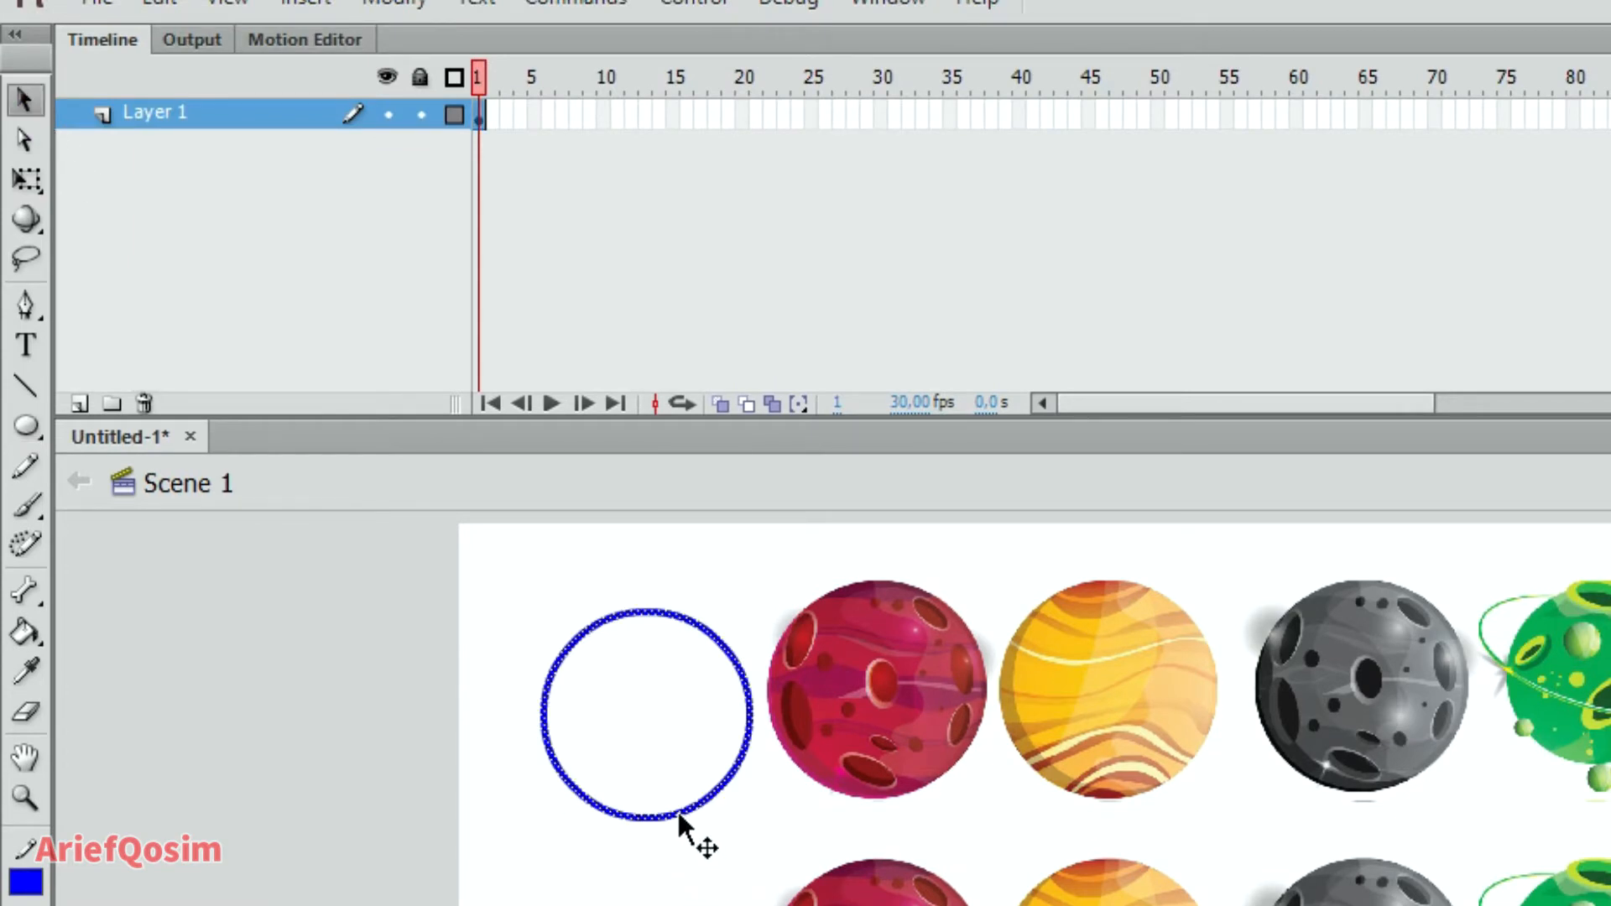
pyautogui.moveTo(676, 808); pyautogui.dragTo(911, 784)
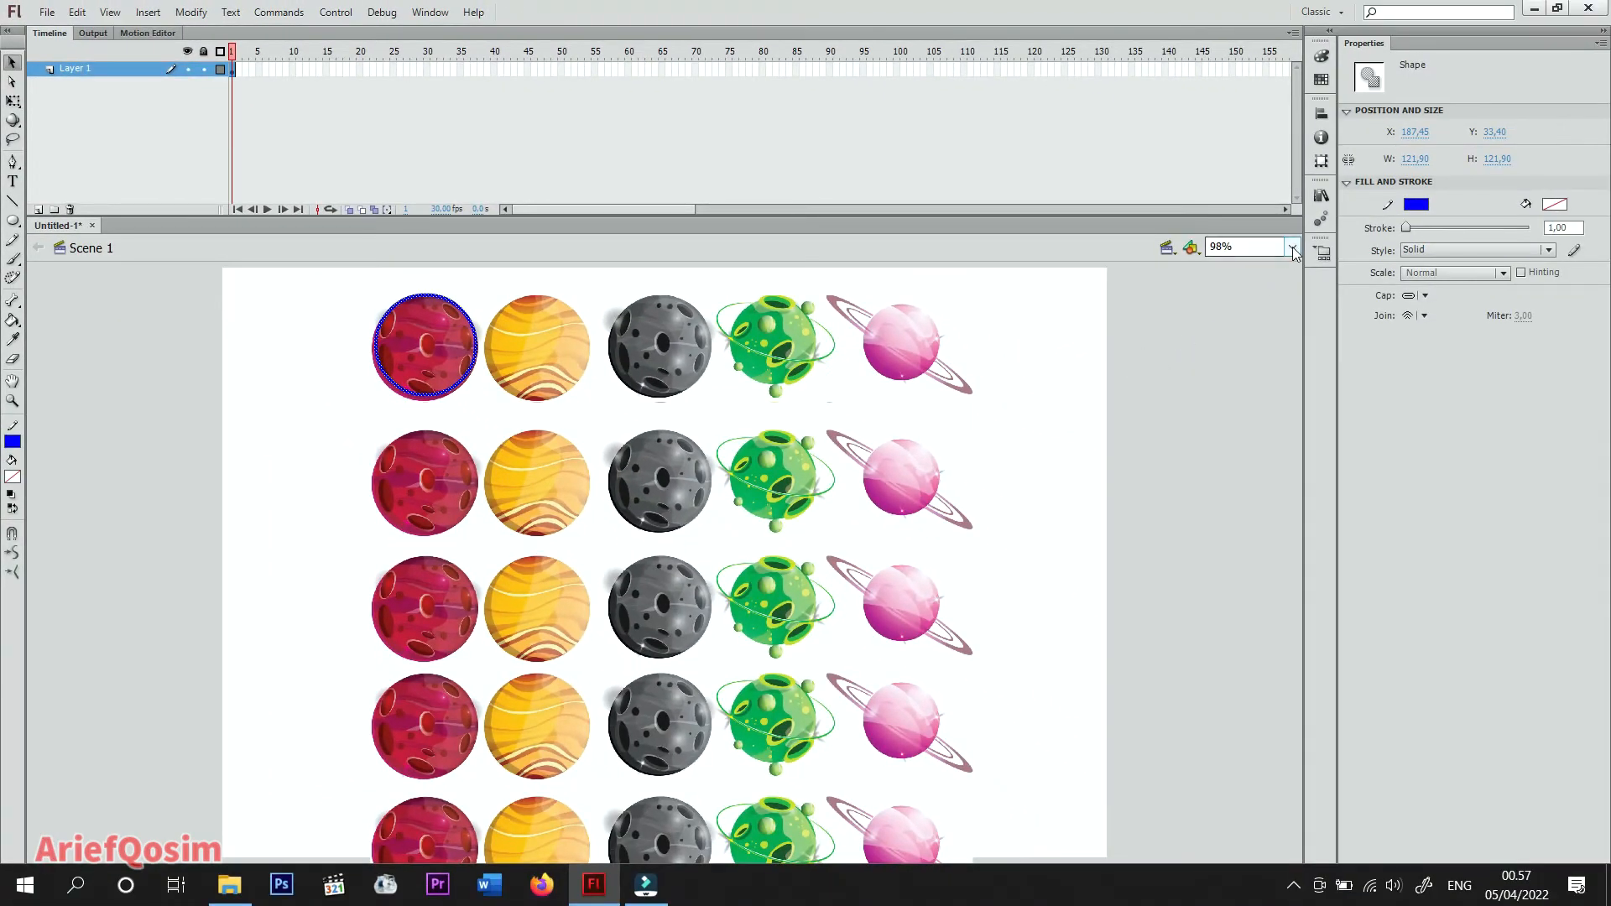
# Scale the blue circle to about 127.9 px with Free Transform so it matches the red planet's edge.
pyautogui.click(1293, 249)
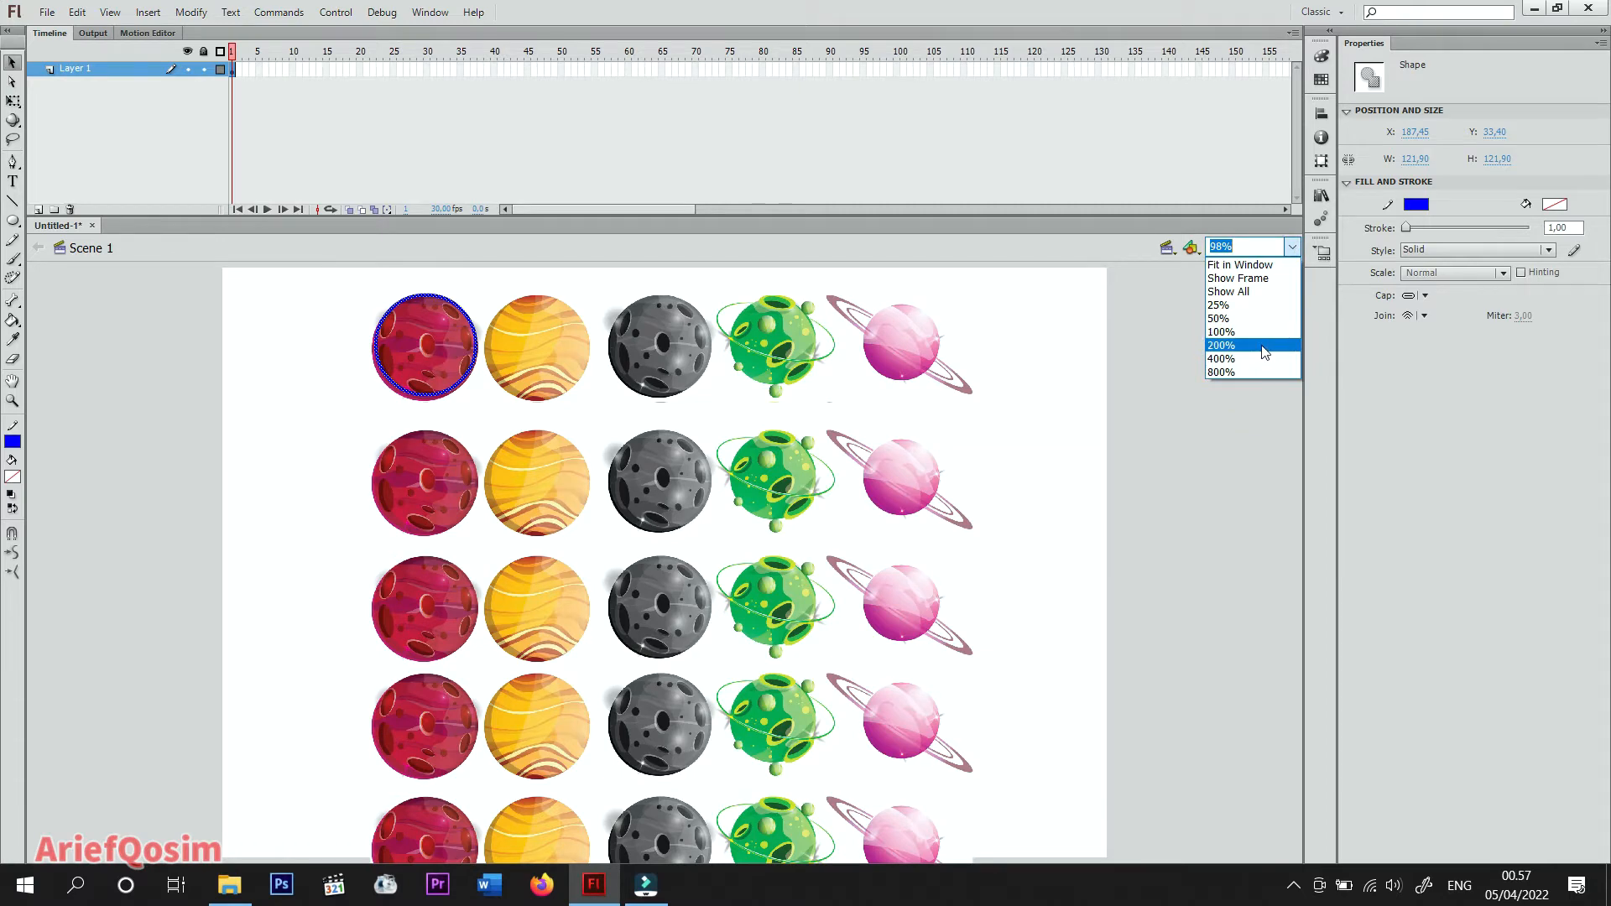
pyautogui.click(1265, 345)
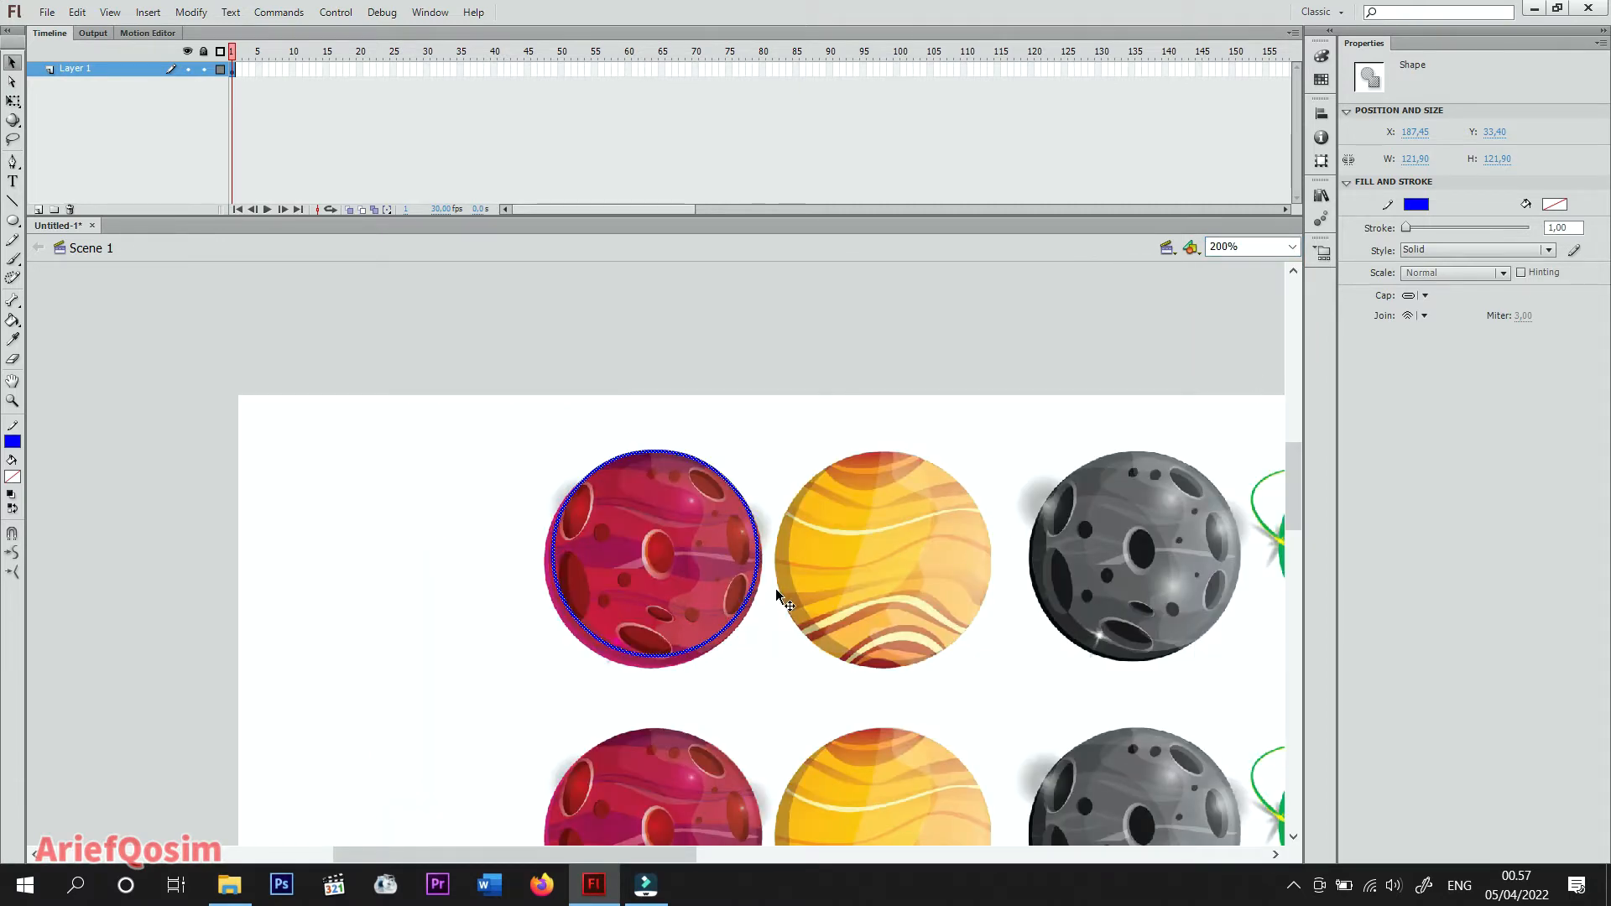
pyautogui.click(13, 101)
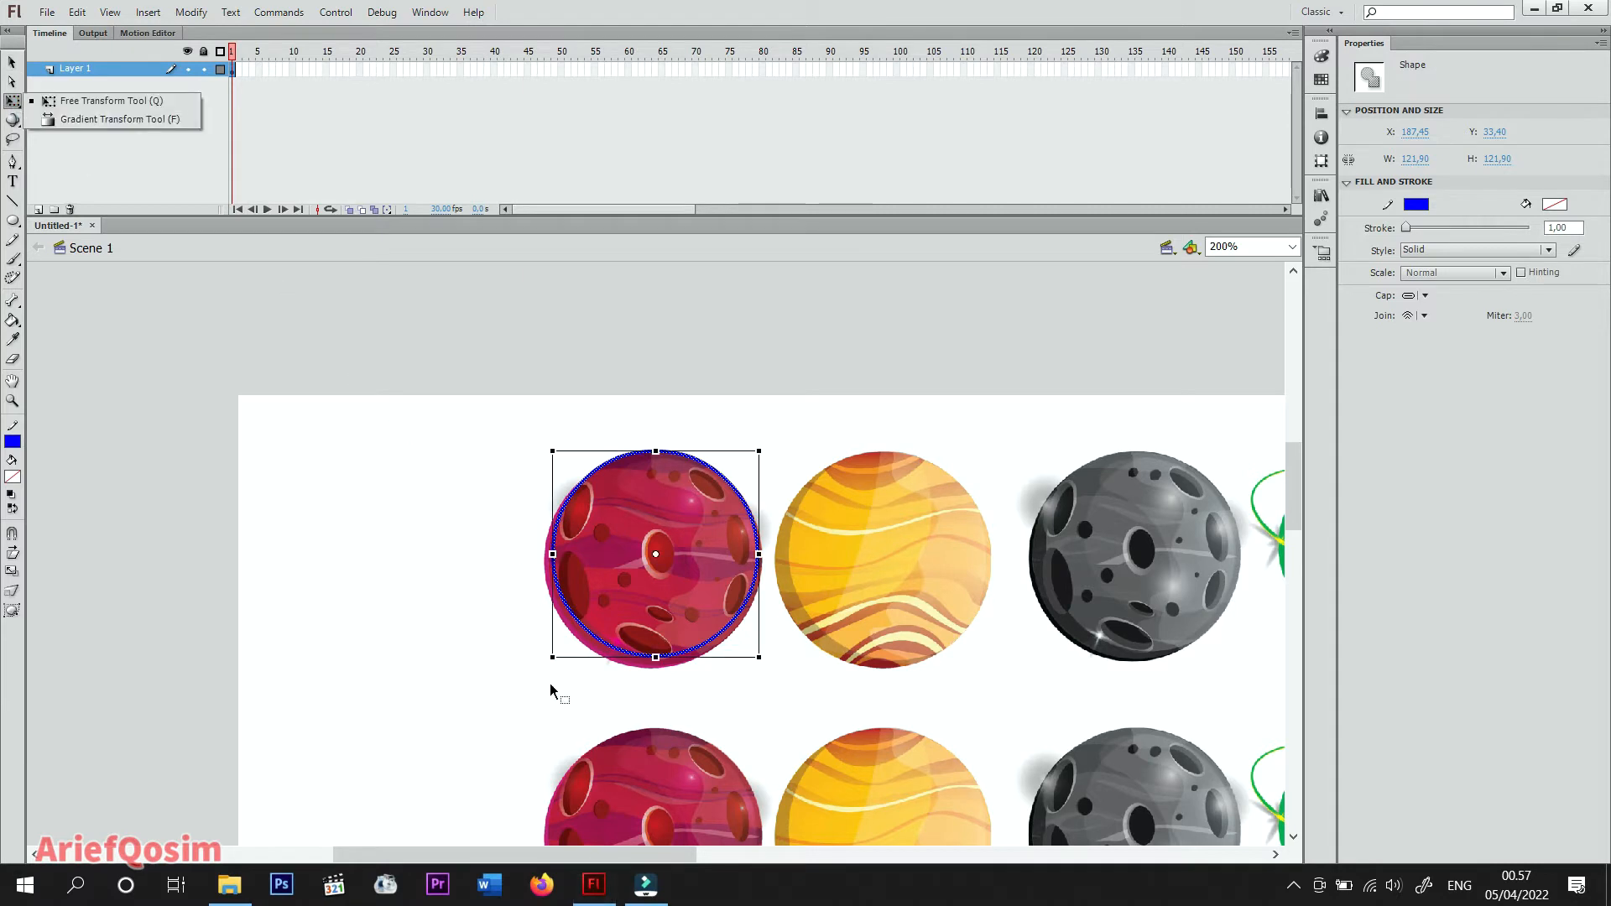
pyautogui.moveTo(549, 662); pyautogui.dragTo(531, 666)
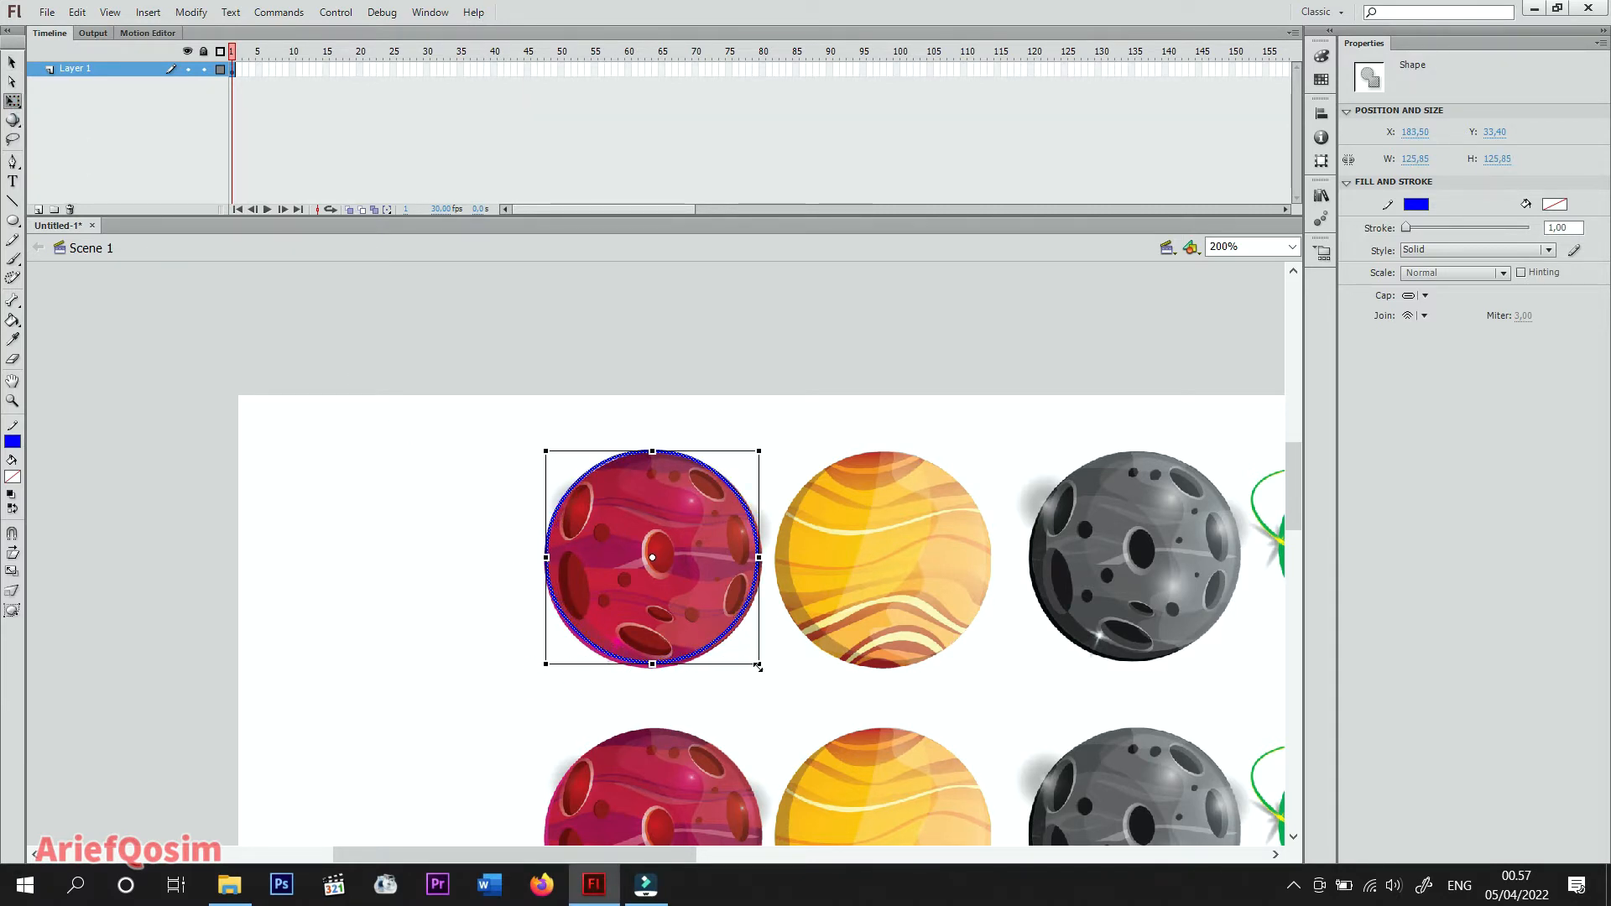
pyautogui.moveTo(758, 667); pyautogui.dragTo(766, 670)
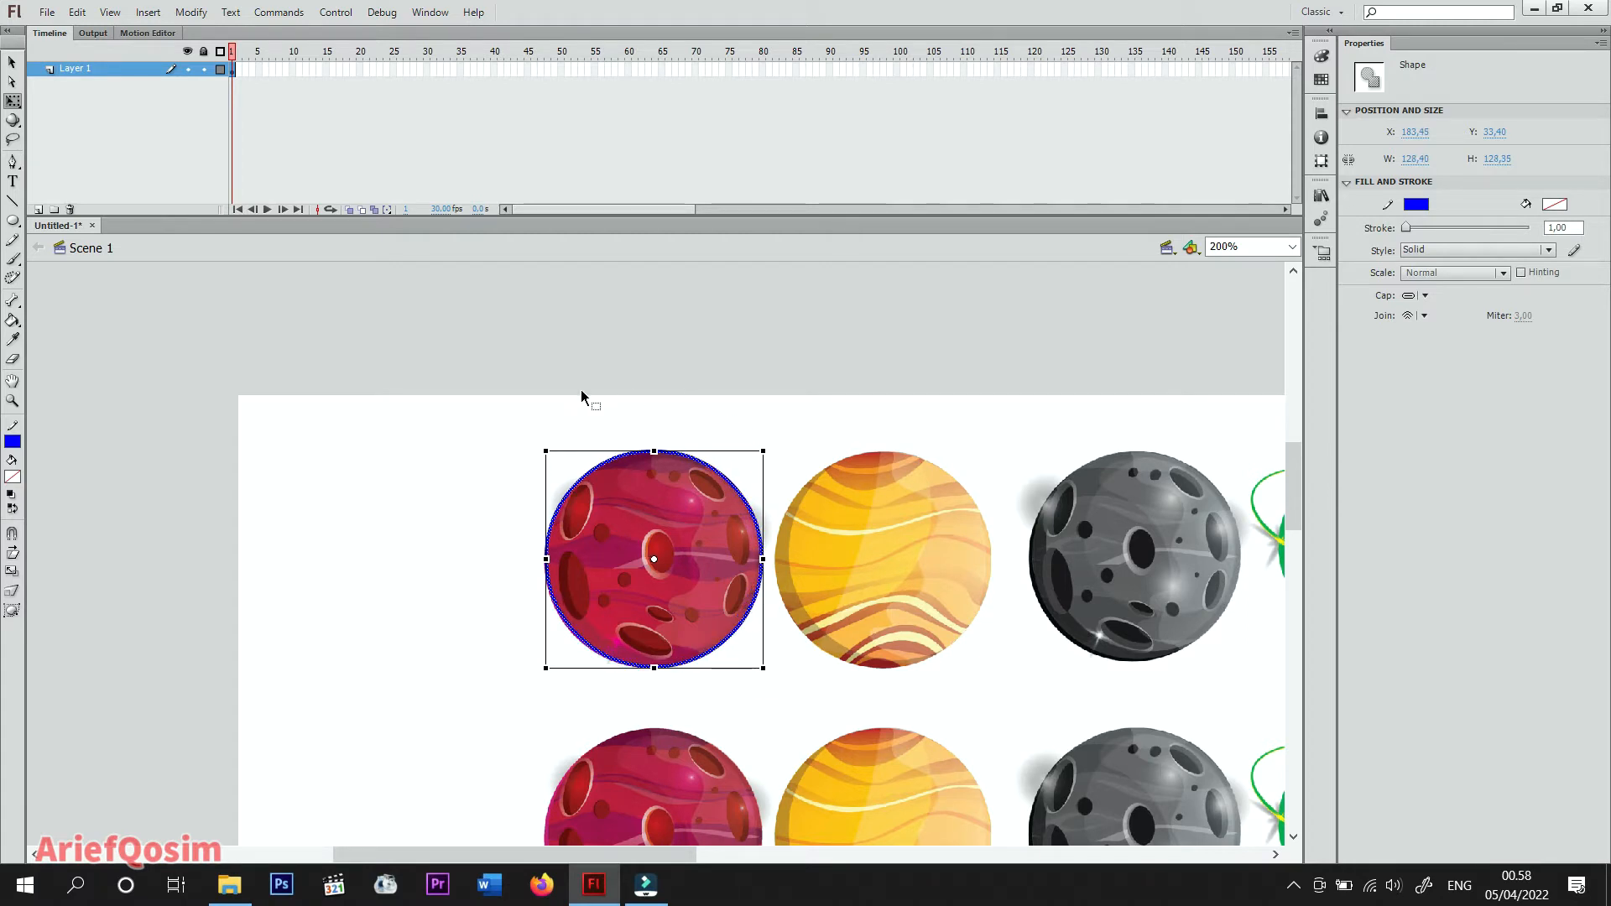
pyautogui.moveTo(546, 450); pyautogui.dragTo(543, 450)
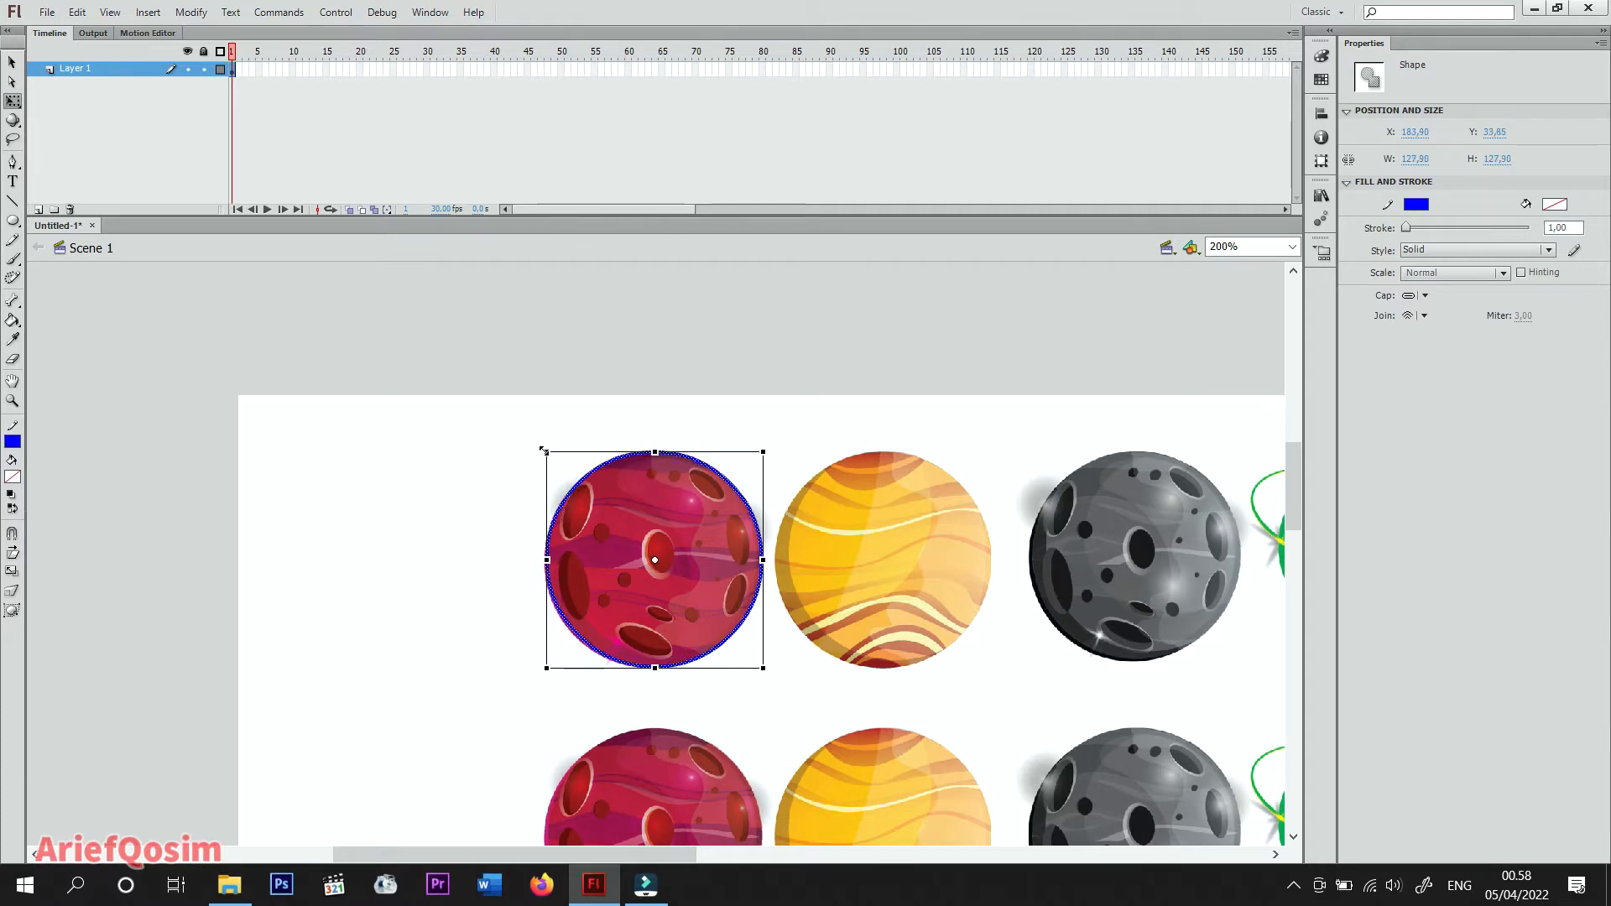
# Delete the uppermost row's image area outside the blue circle, keeping only the red planet.
pyautogui.click(535, 346)
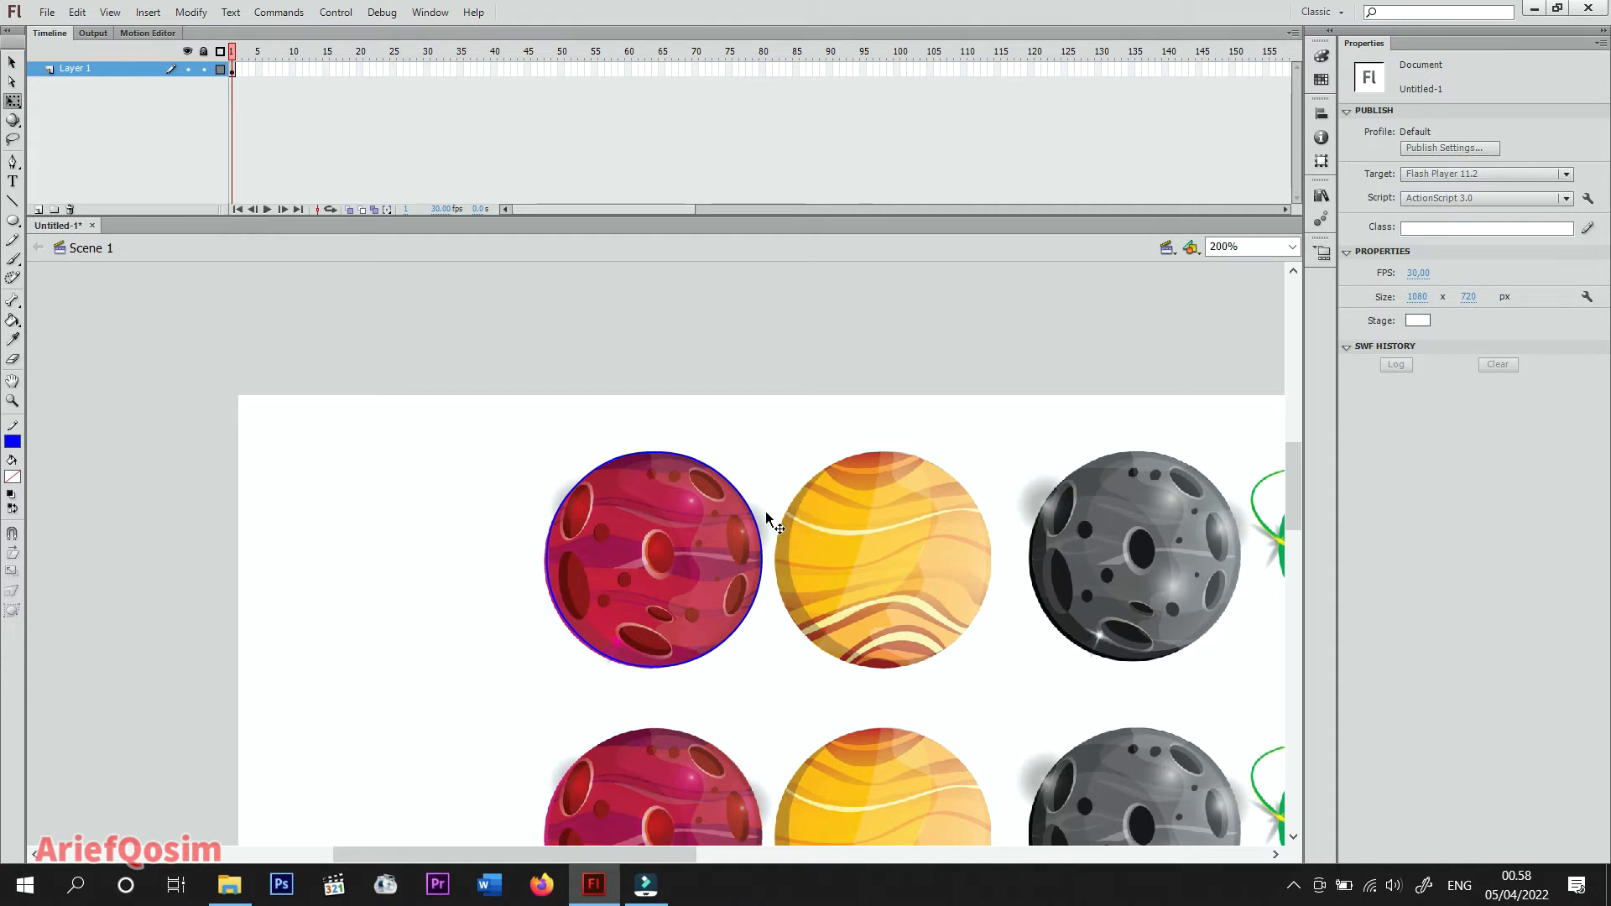
pyautogui.click(788, 479)
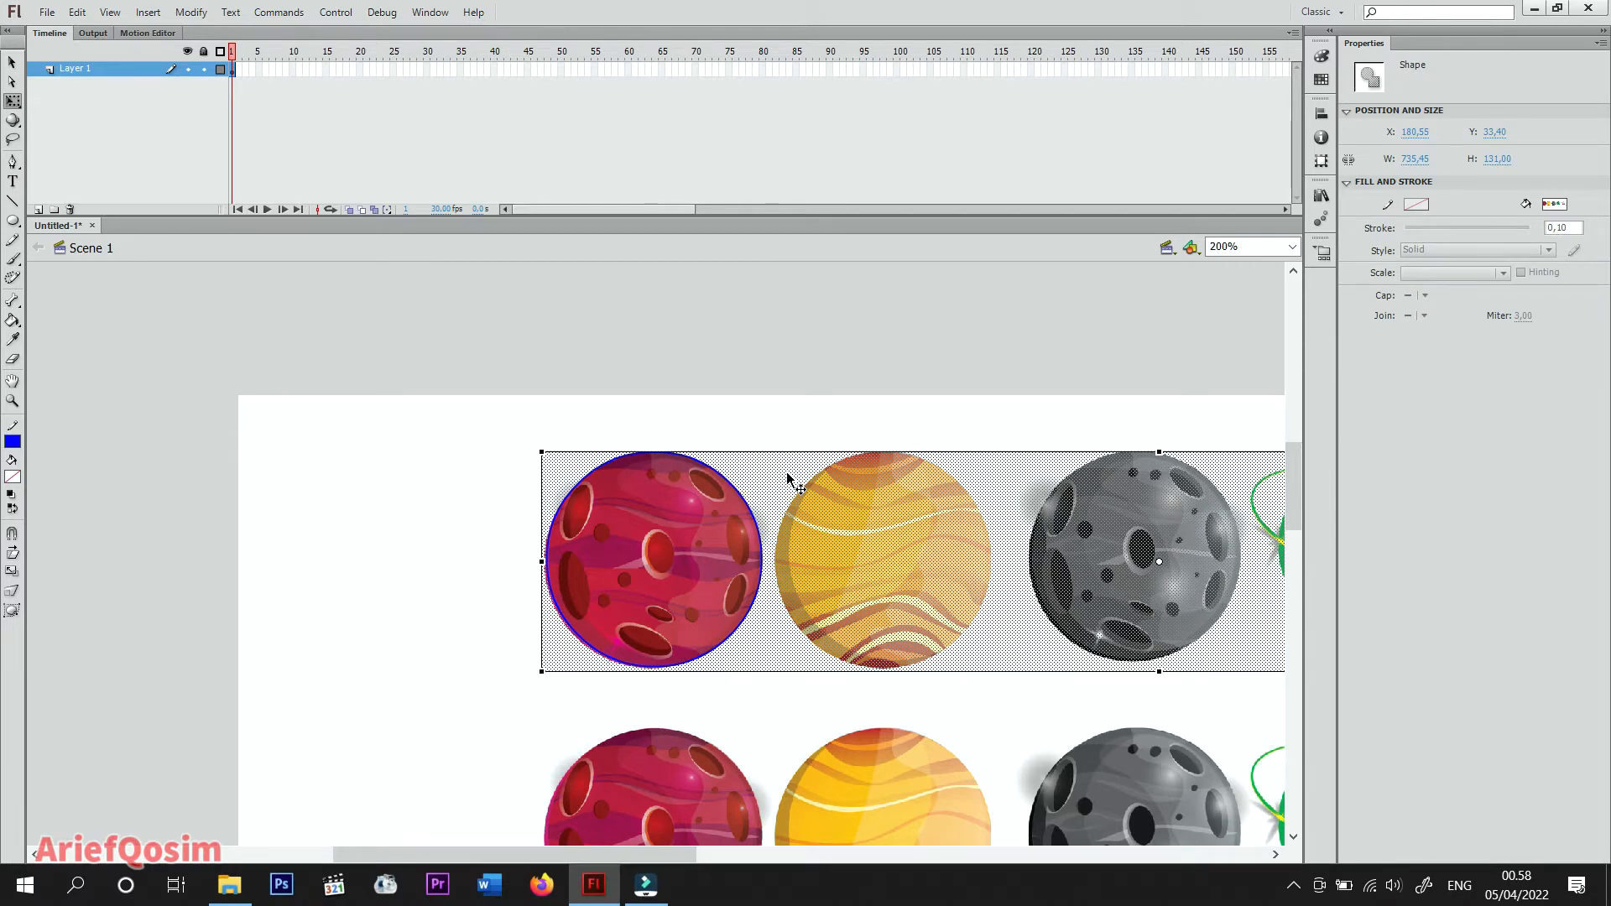
pyautogui.press('Delete')
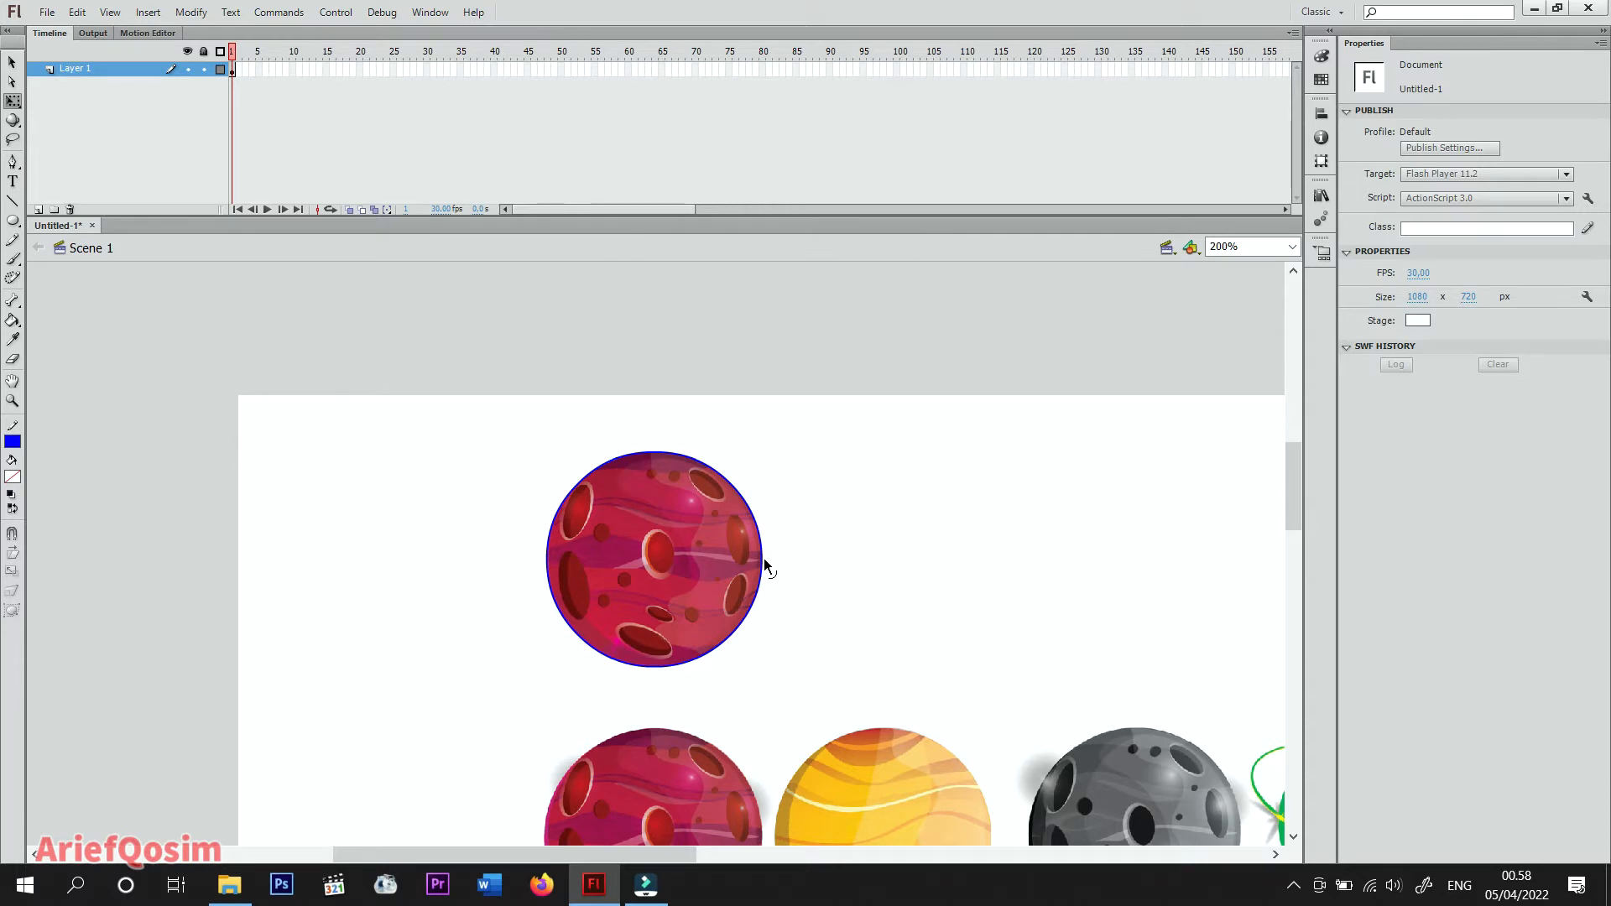
# Break apart the planets image in the second row, directly below the cut-out red planet, and deselect it.
pyautogui.click(661, 500)
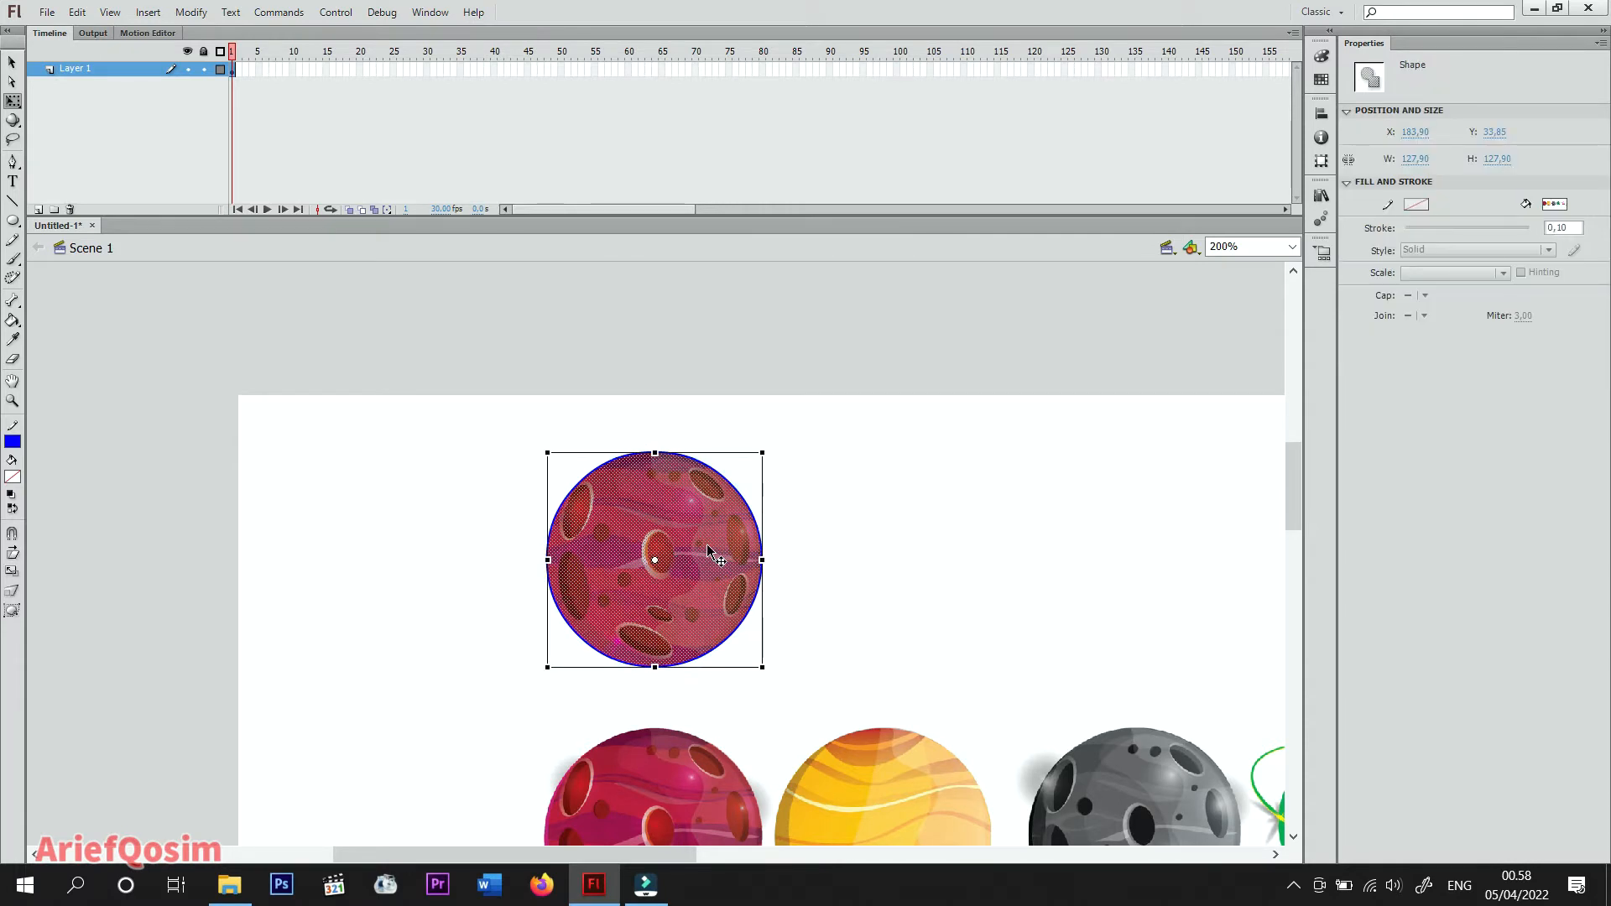
pyautogui.moveTo(1295, 513); pyautogui.dragTo(1295, 537)
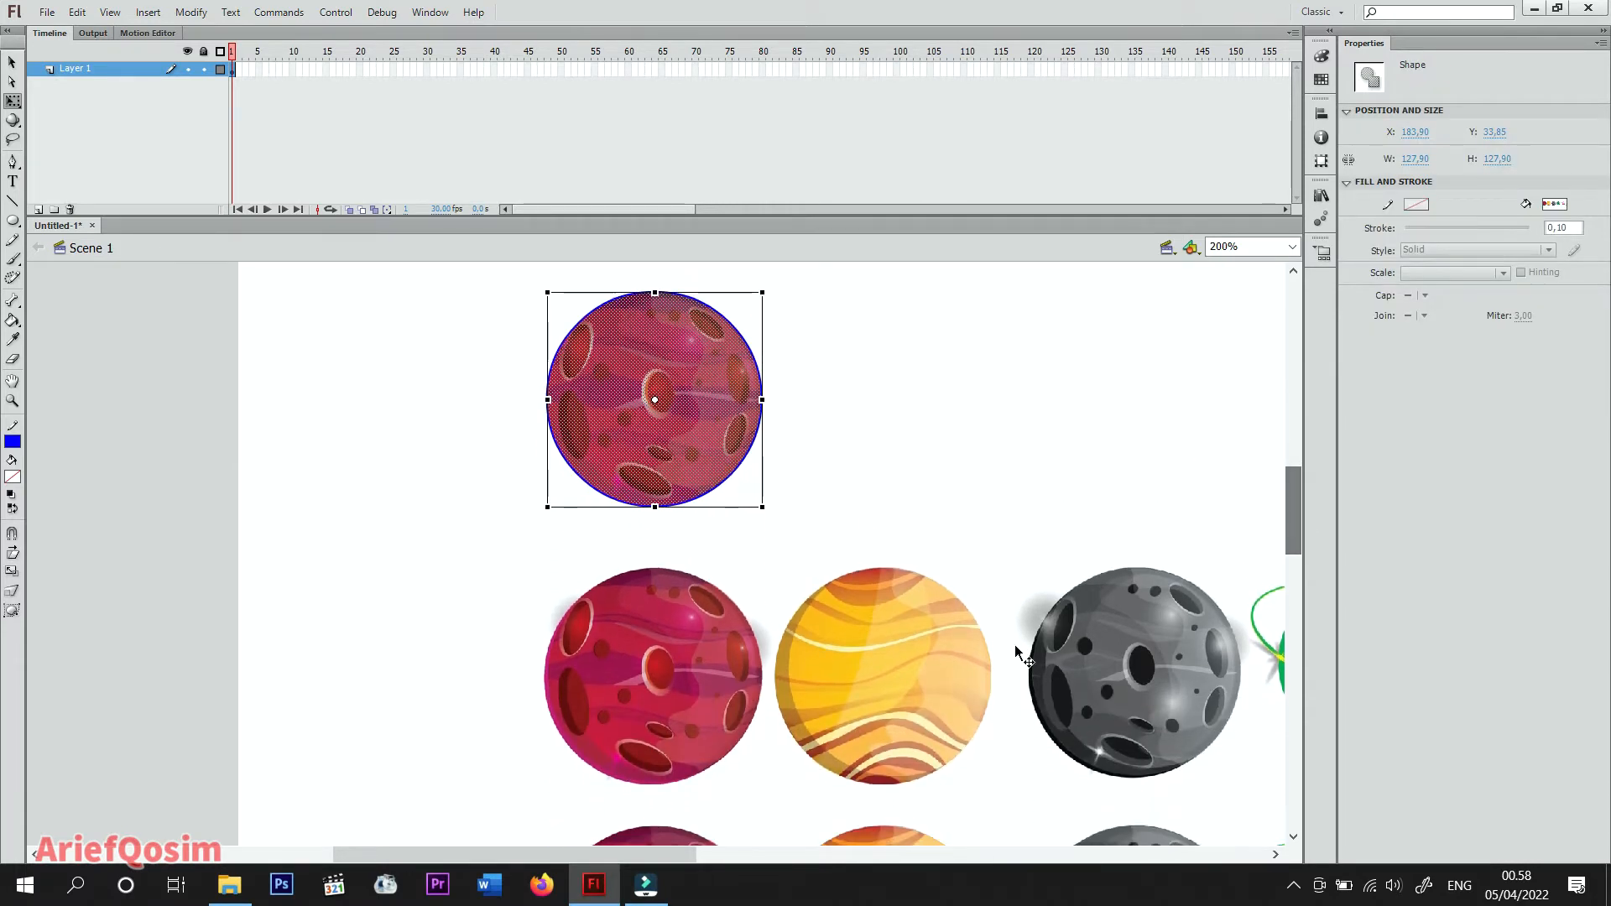
pyautogui.click(956, 640)
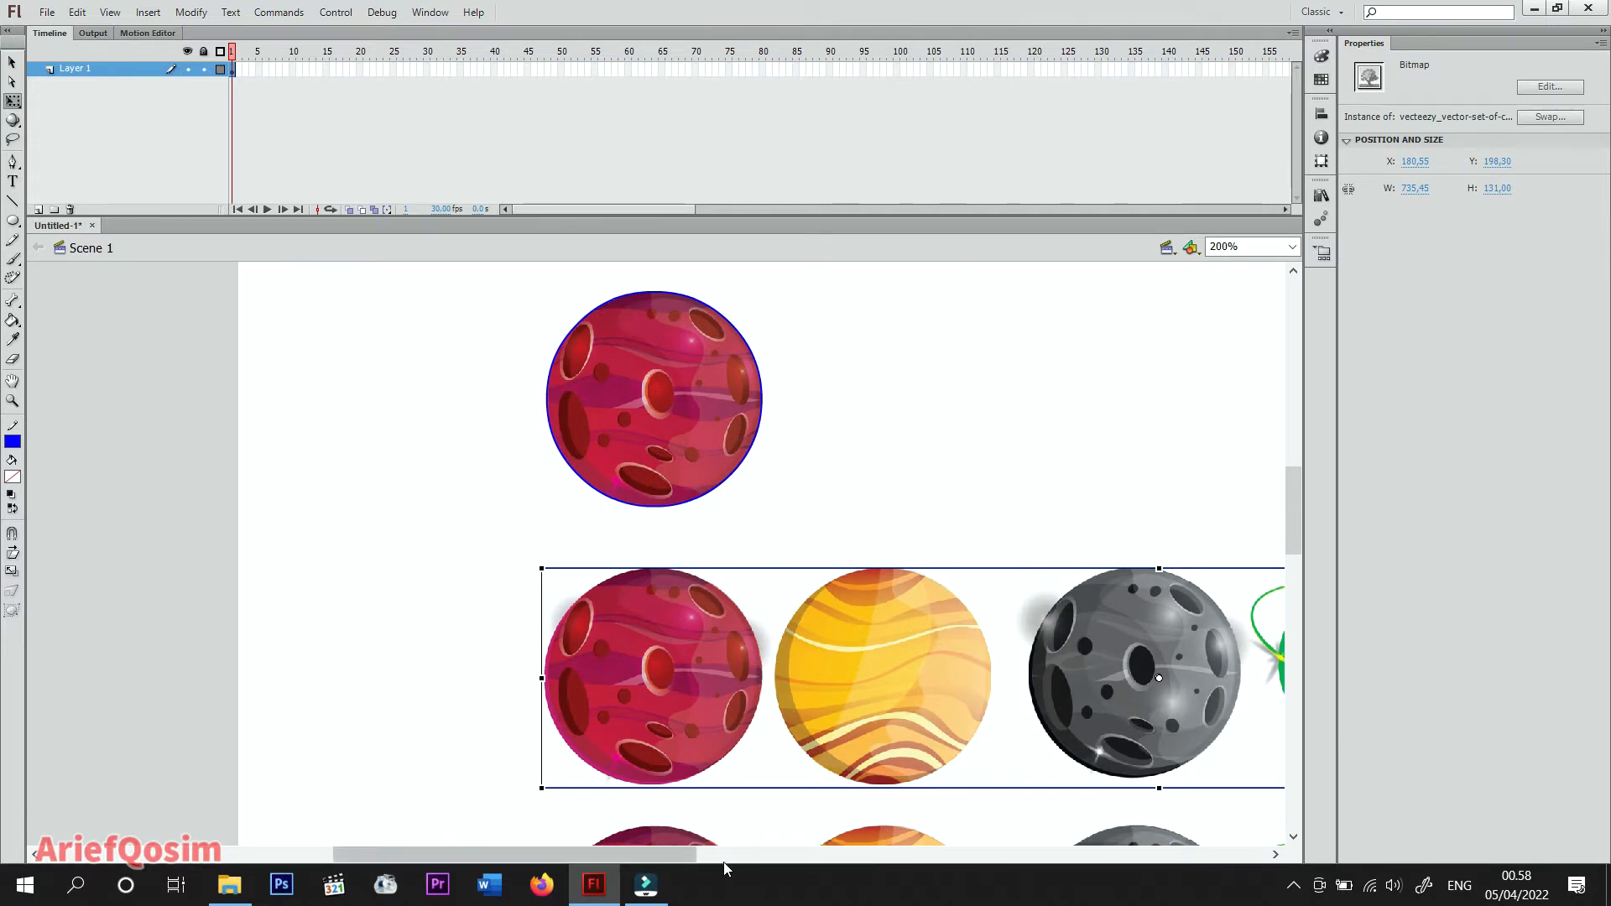
pyautogui.moveTo(686, 857); pyautogui.dragTo(755, 869)
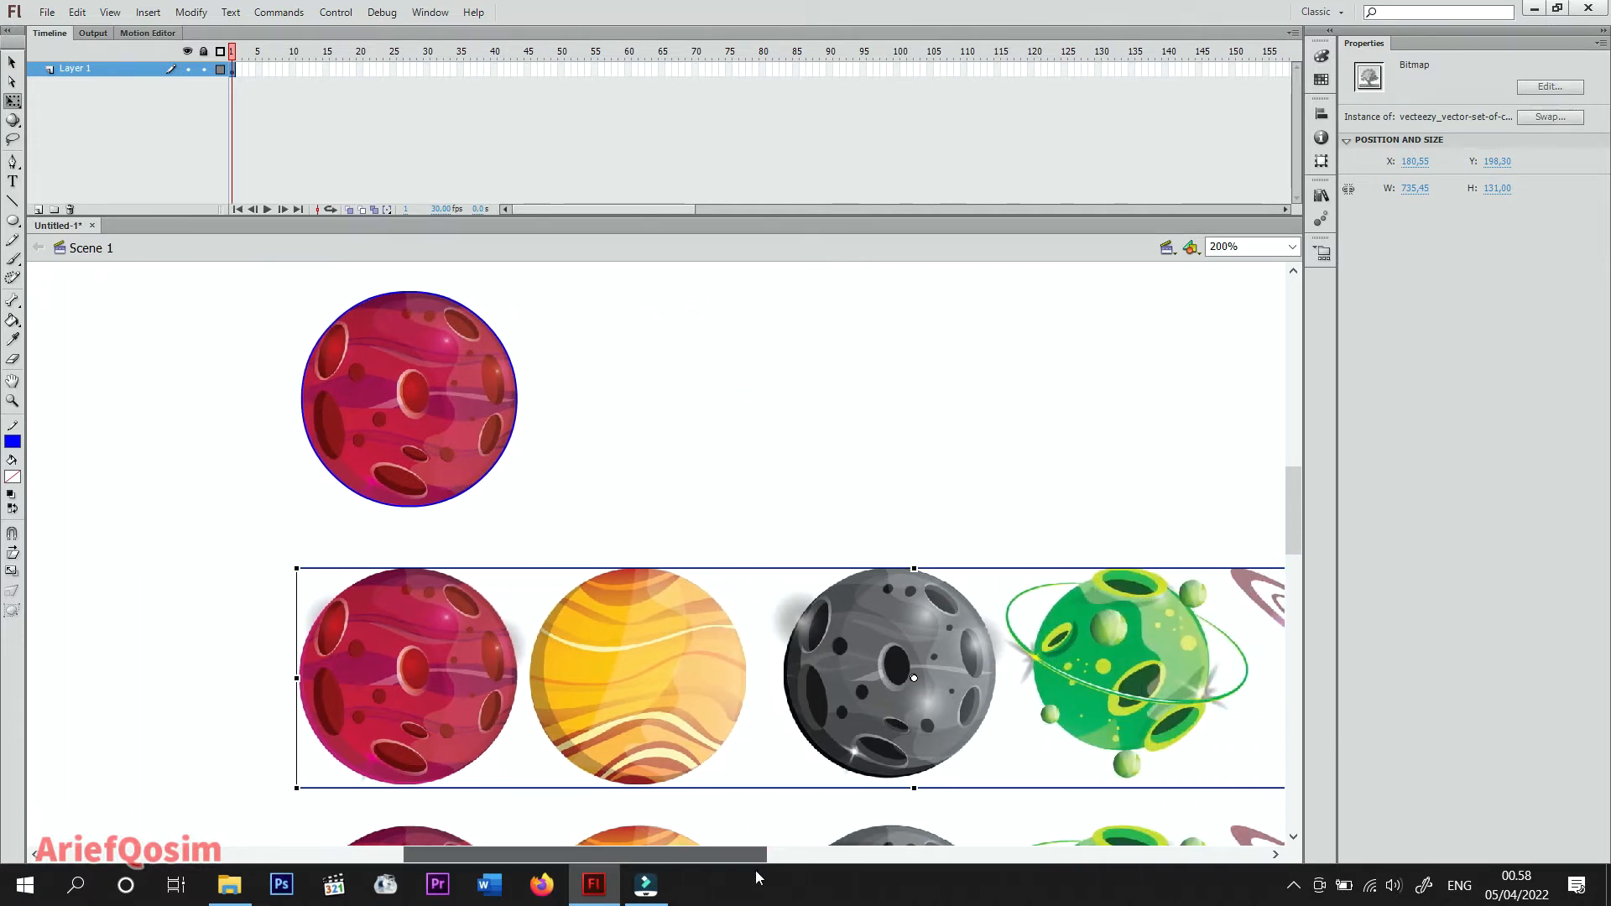
pyautogui.rightClick(647, 663)
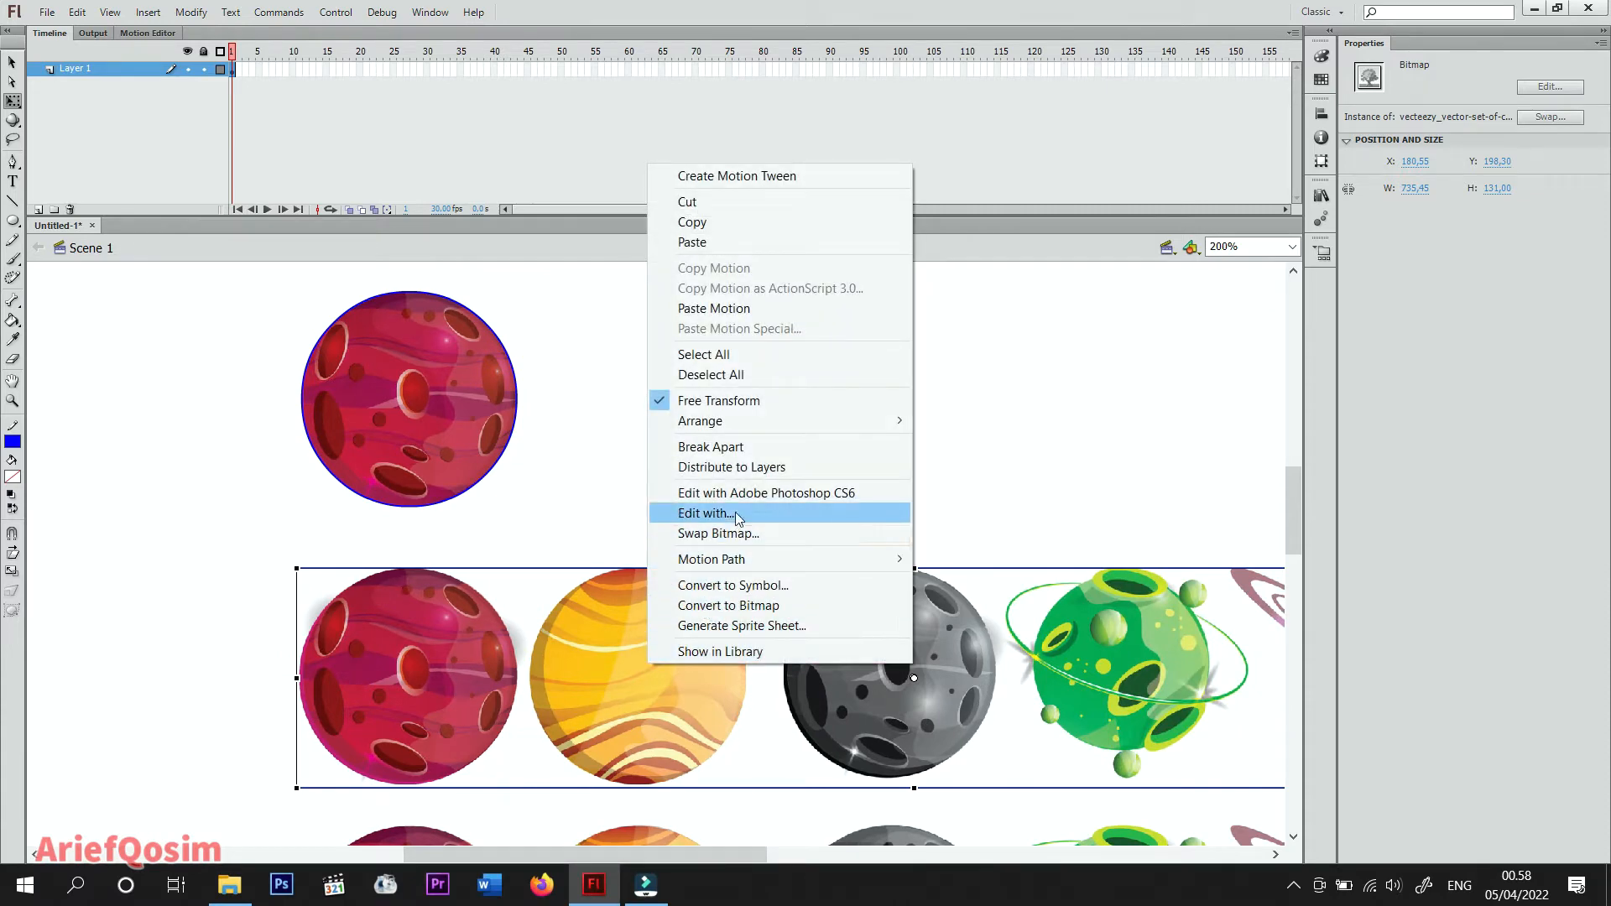
pyautogui.click(740, 453)
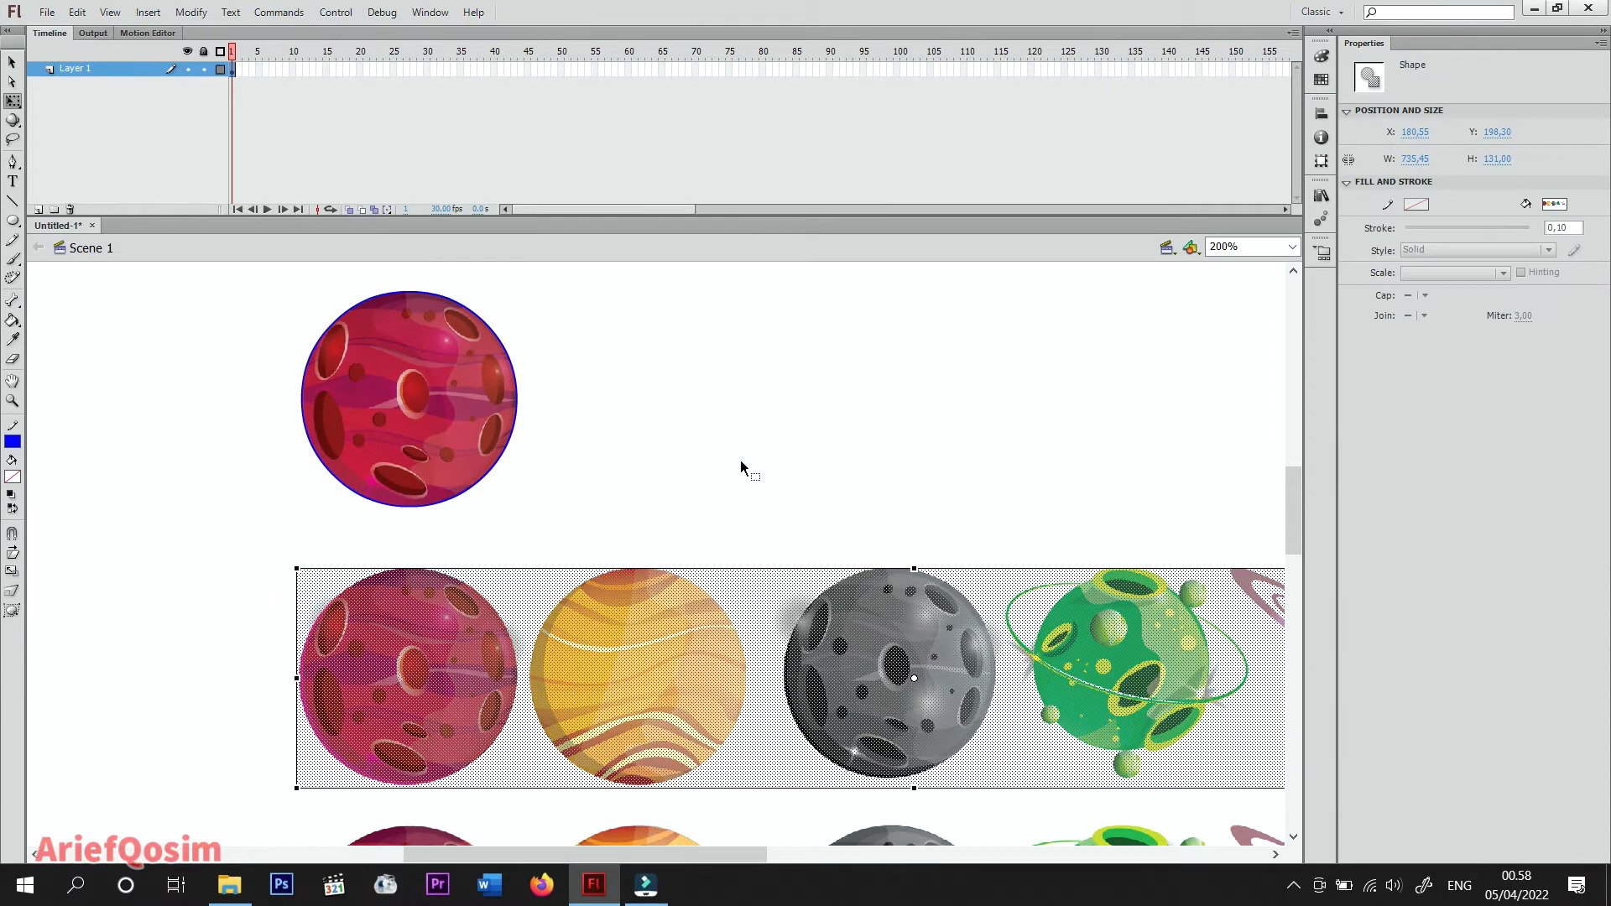
pyautogui.click(571, 418)
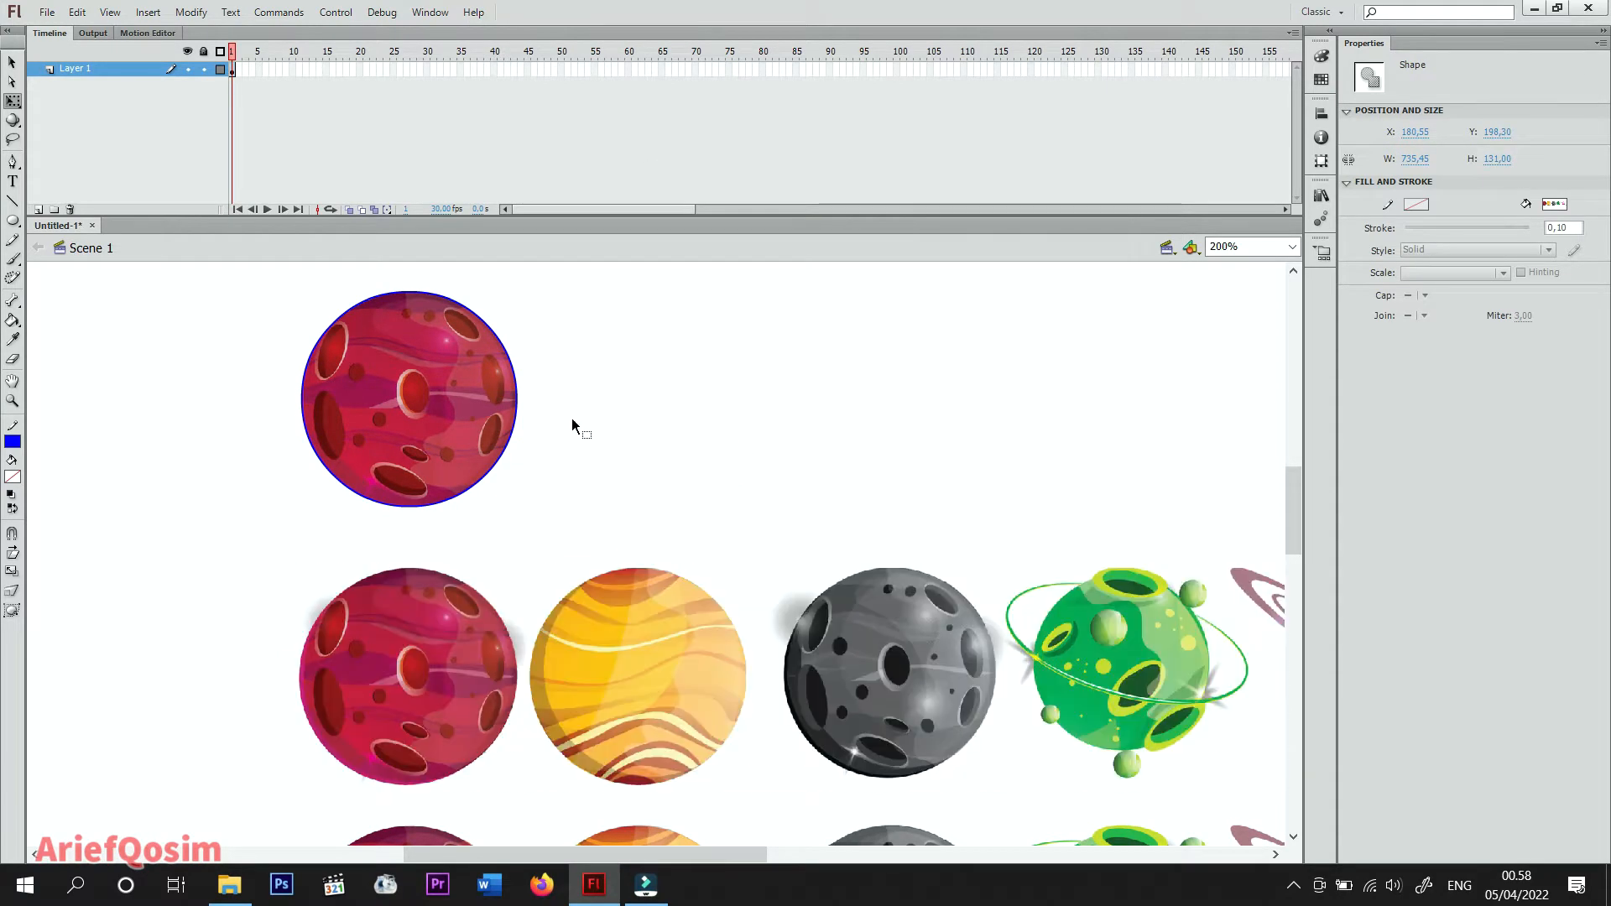
# Move the blue circle outline onto the second row's yellow planet and delete that row's image area outside the circle.
pyautogui.click(518, 399)
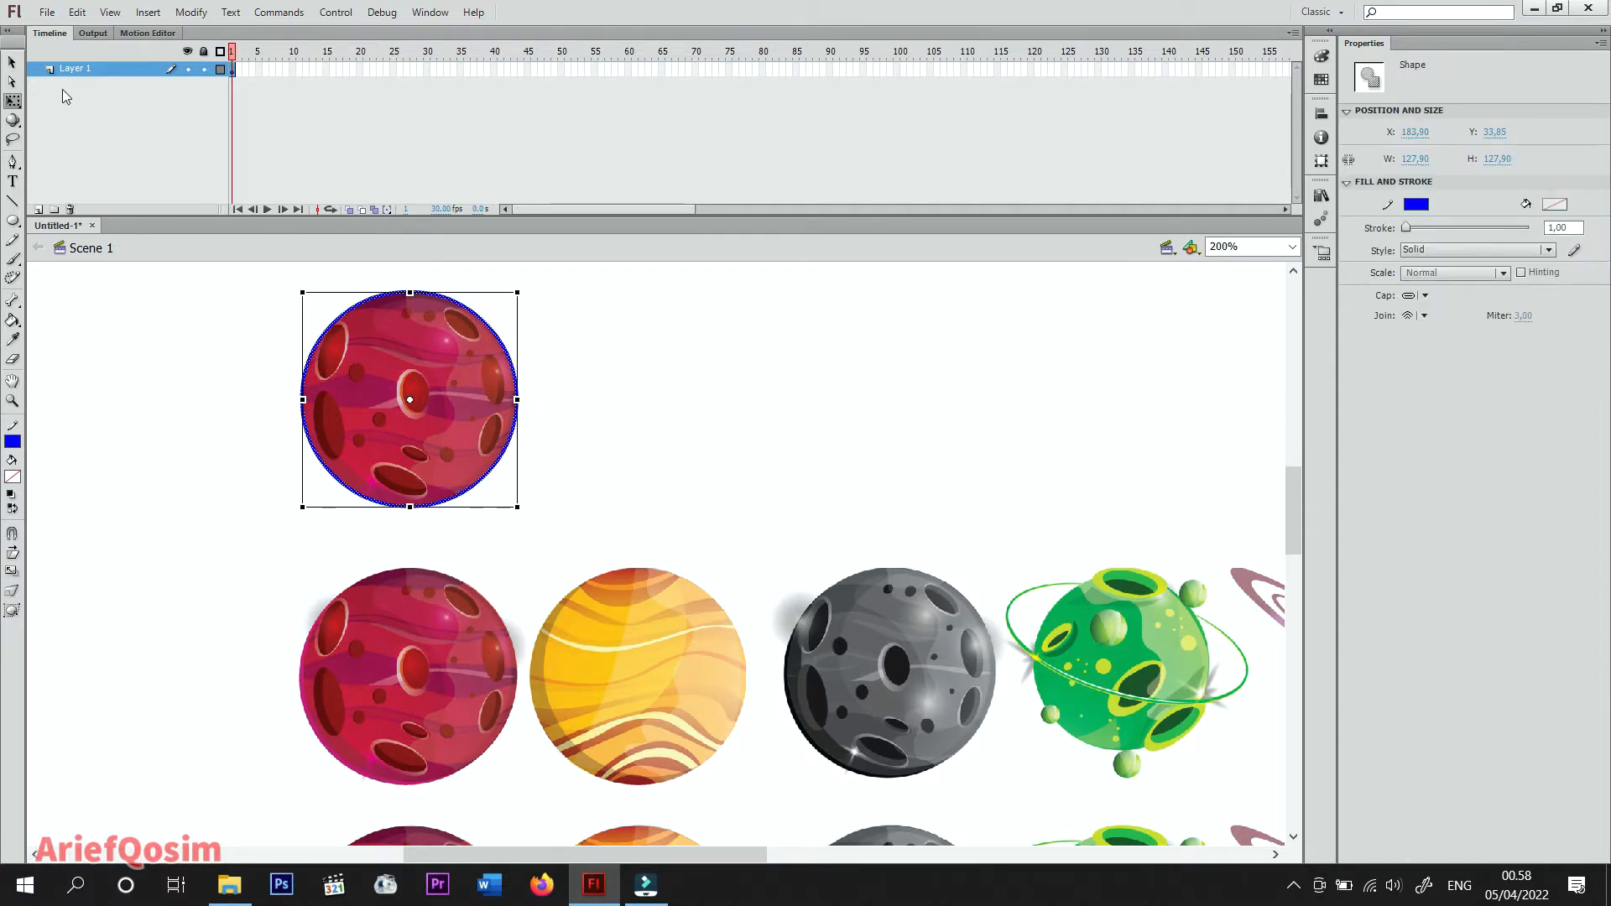
pyautogui.press('v')
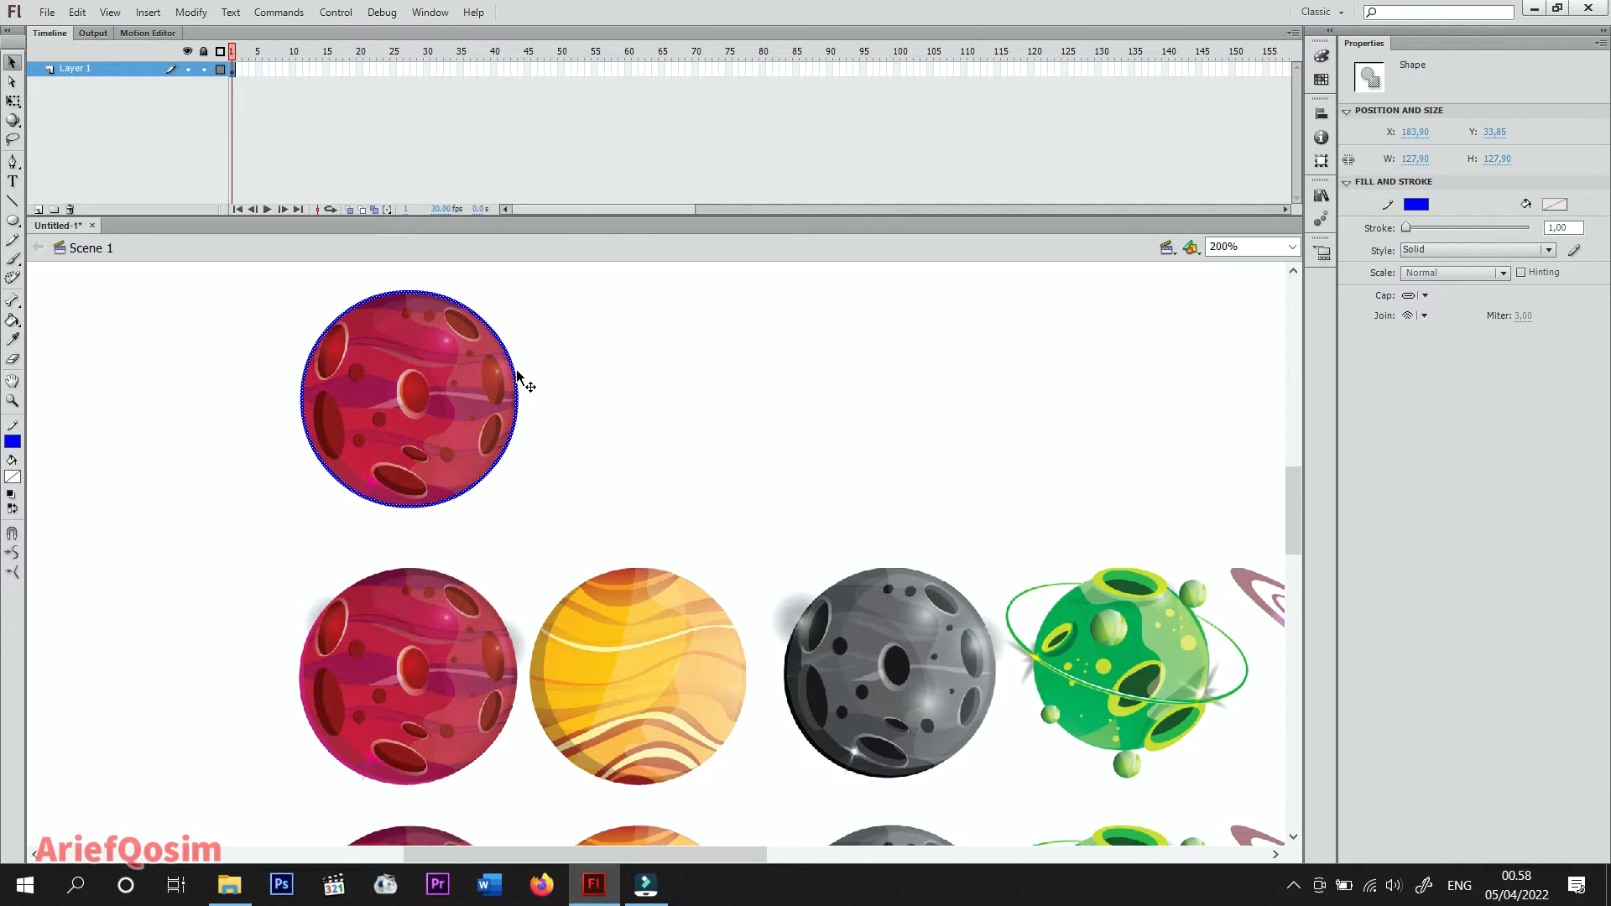
pyautogui.moveTo(520, 378)
pyautogui.mouseDown()
pyautogui.moveTo(708, 564)
pyautogui.moveTo(743, 646)
pyautogui.mouseUp()
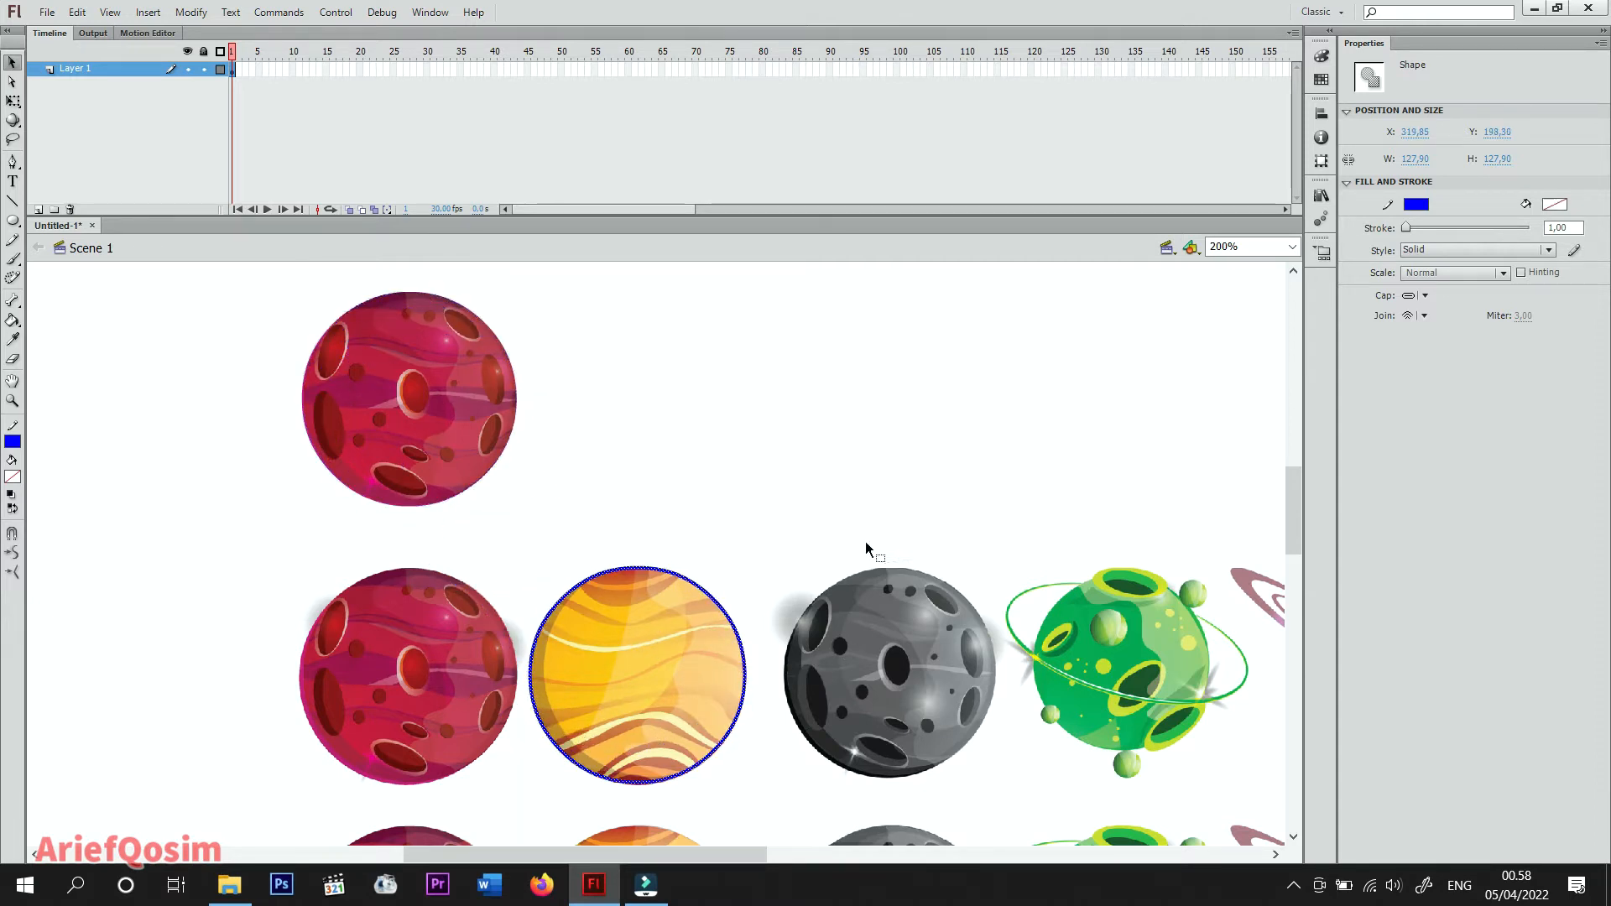
pyautogui.click(776, 596)
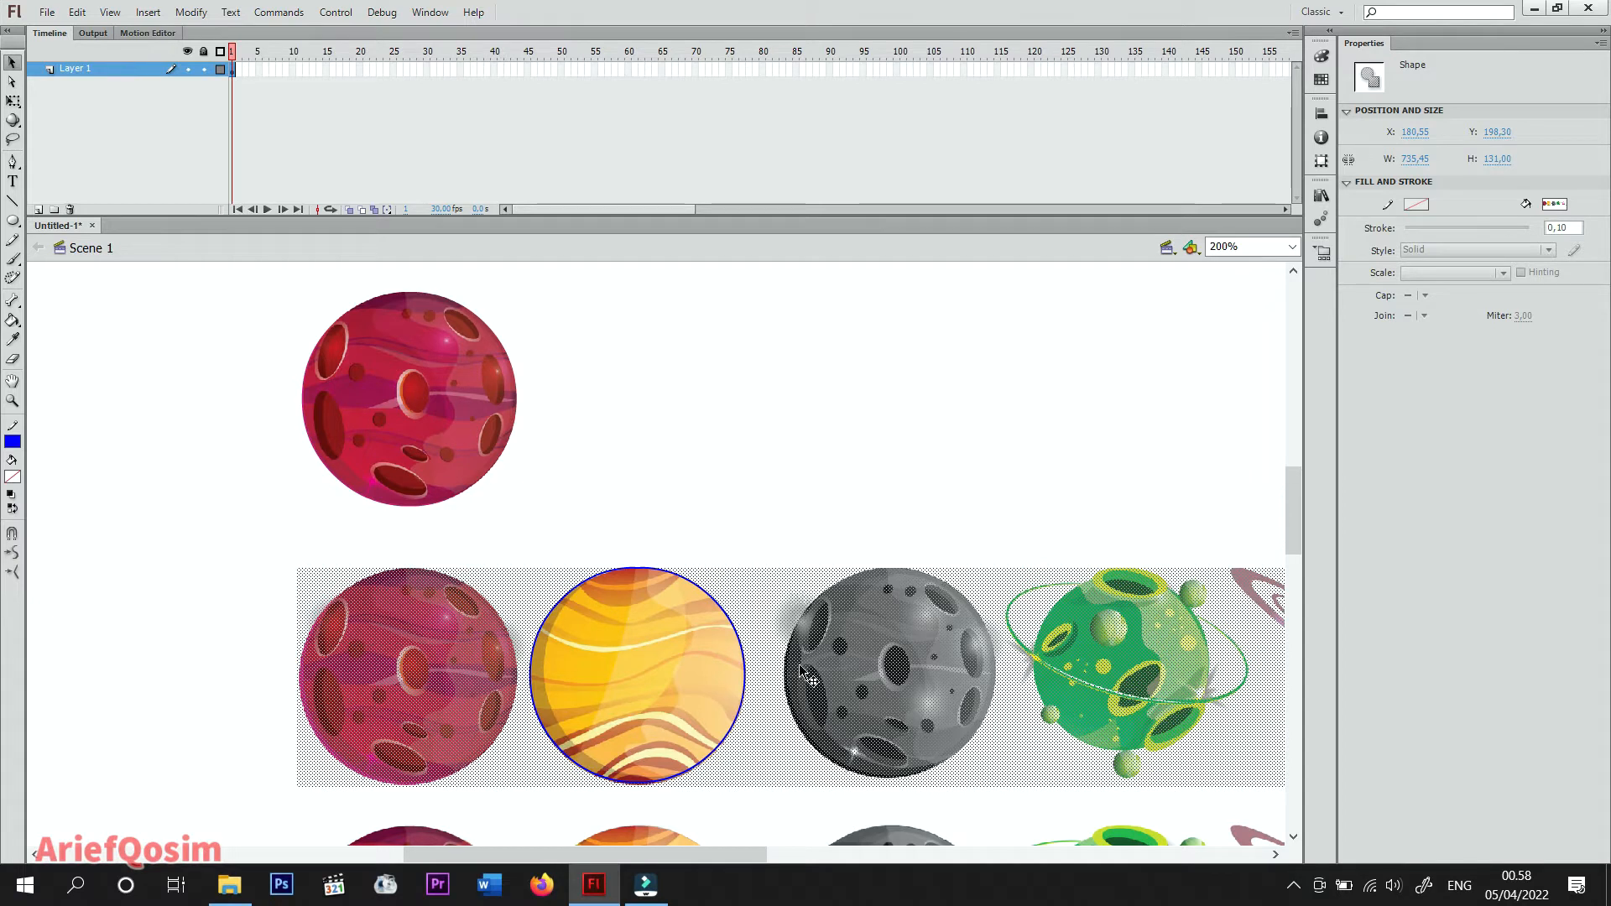
pyautogui.press('Delete')
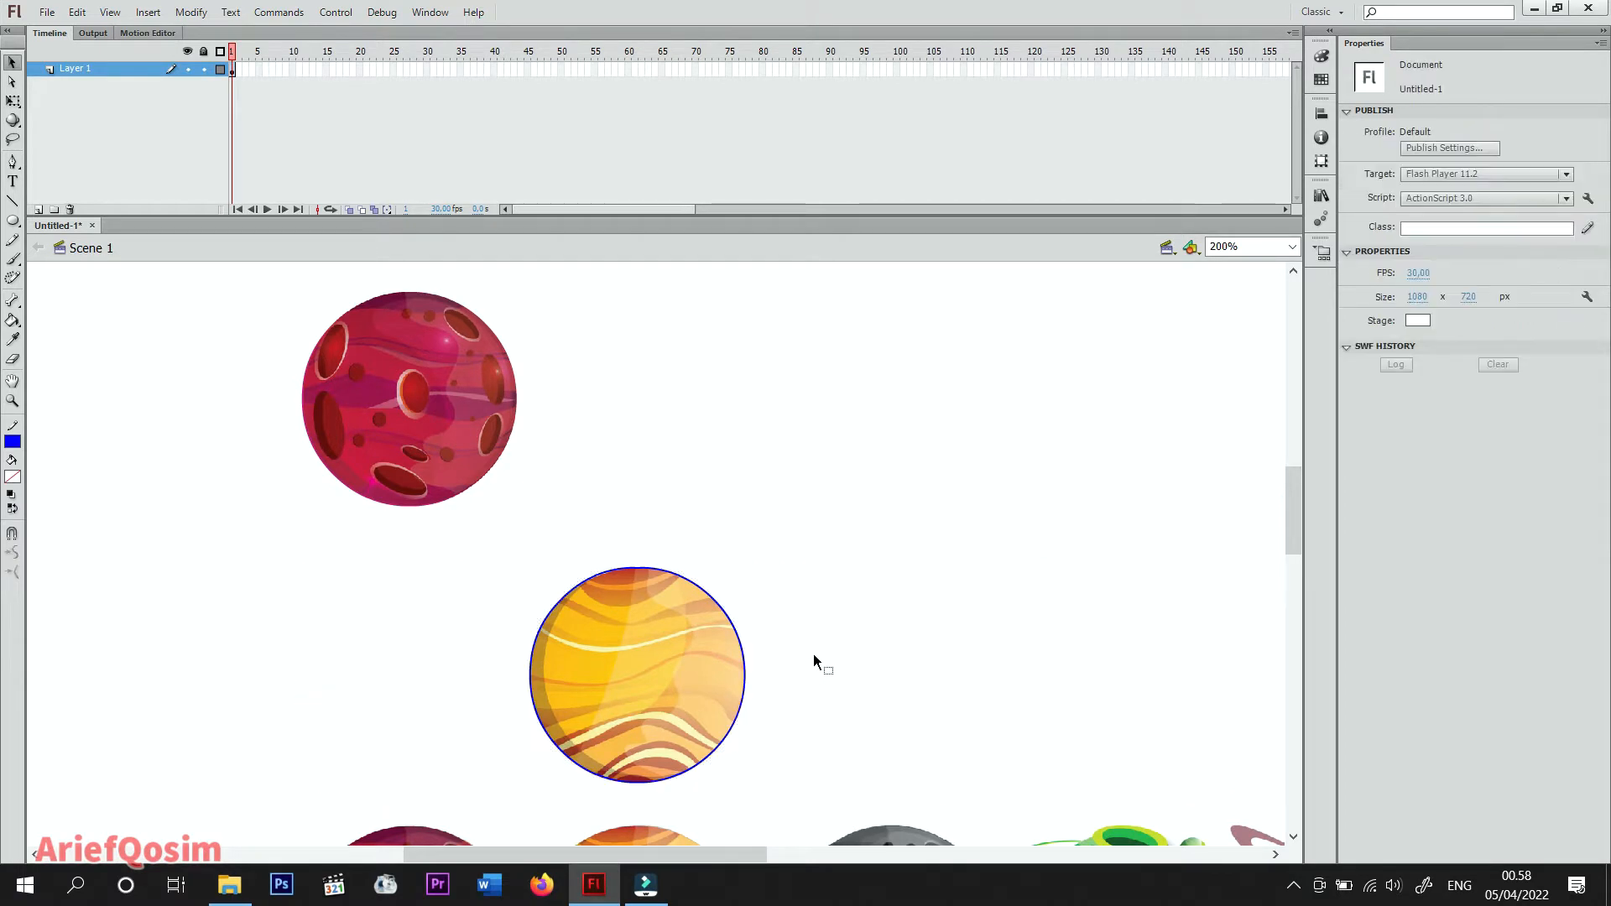
# Break apart the planets image in the third row, directly below the cut-out yellow planet, and deselect it.
pyautogui.scroll(-3, 830, 632)
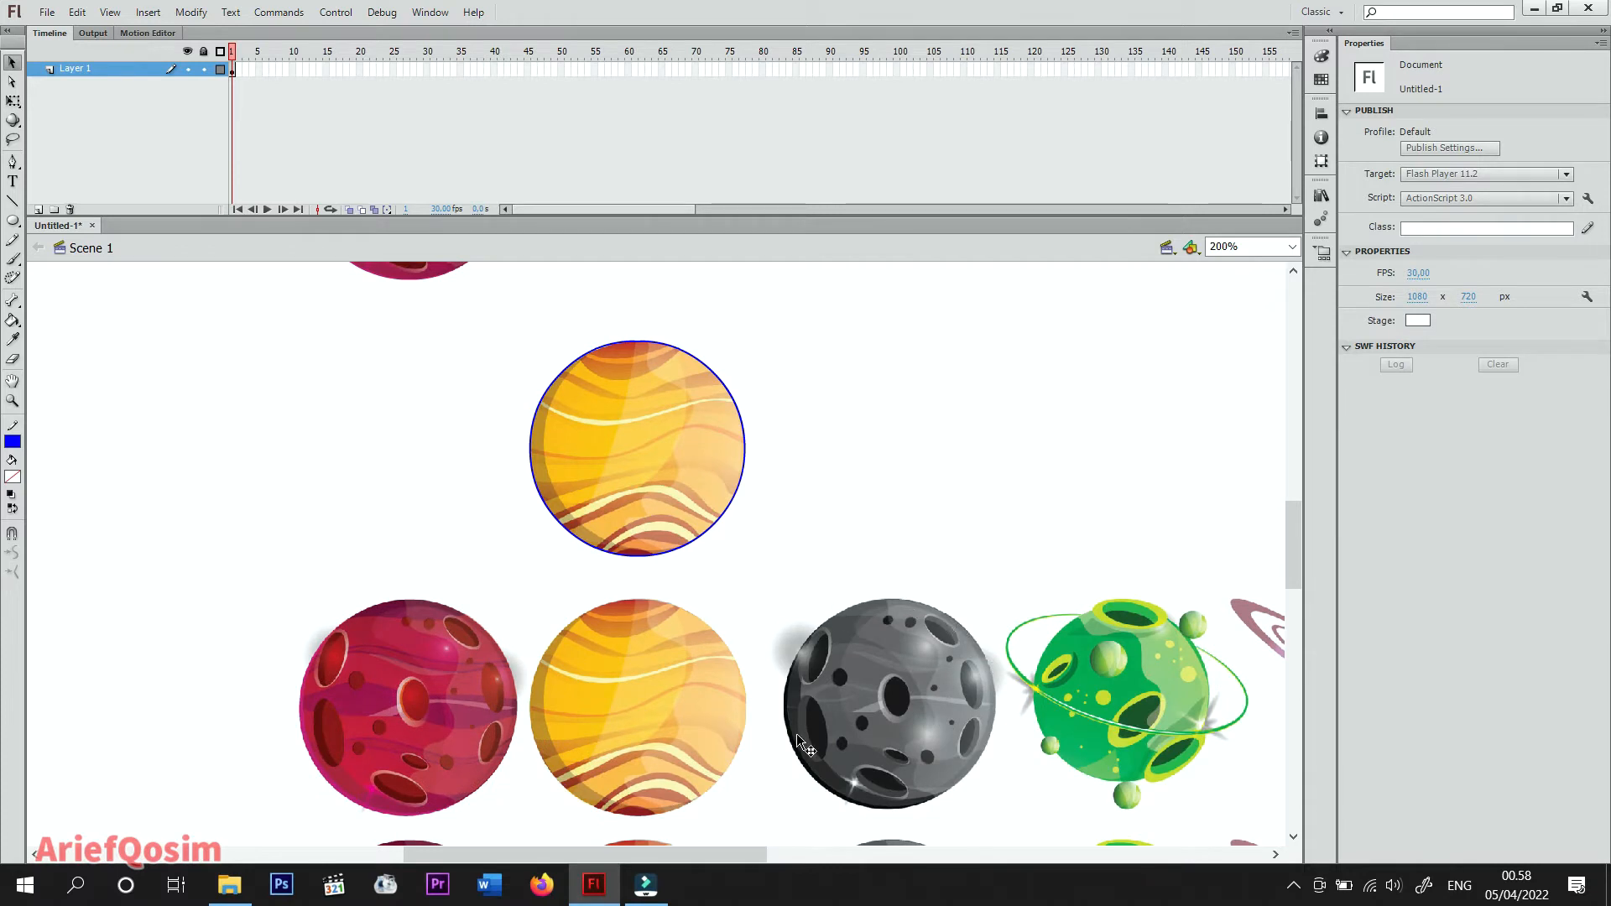
pyautogui.click(680, 672)
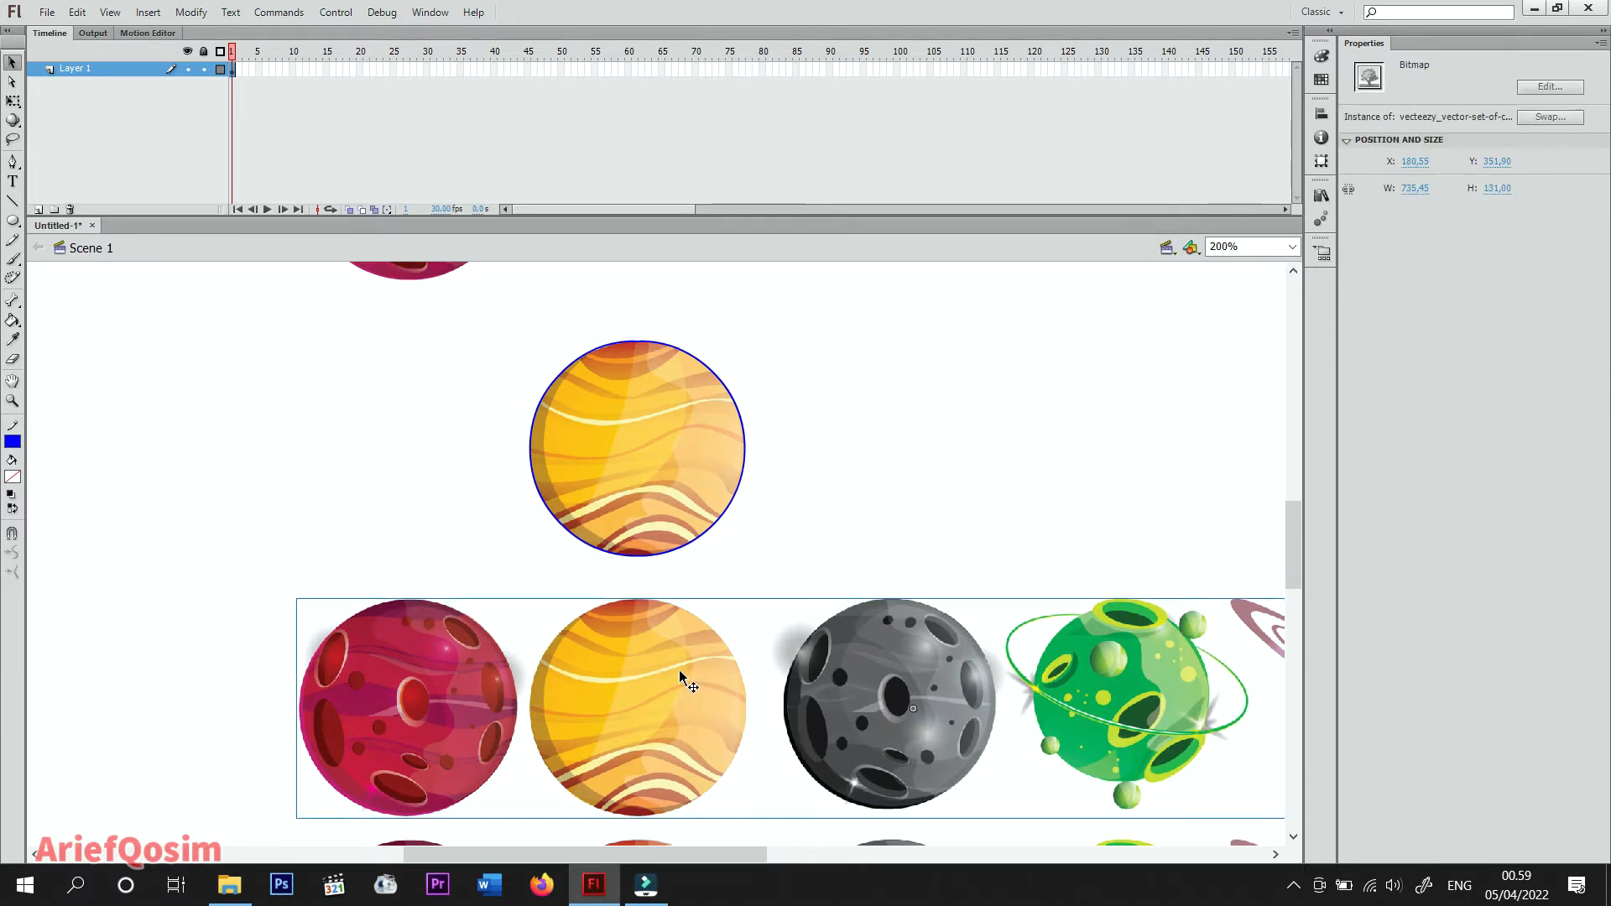
pyautogui.rightClick(679, 672)
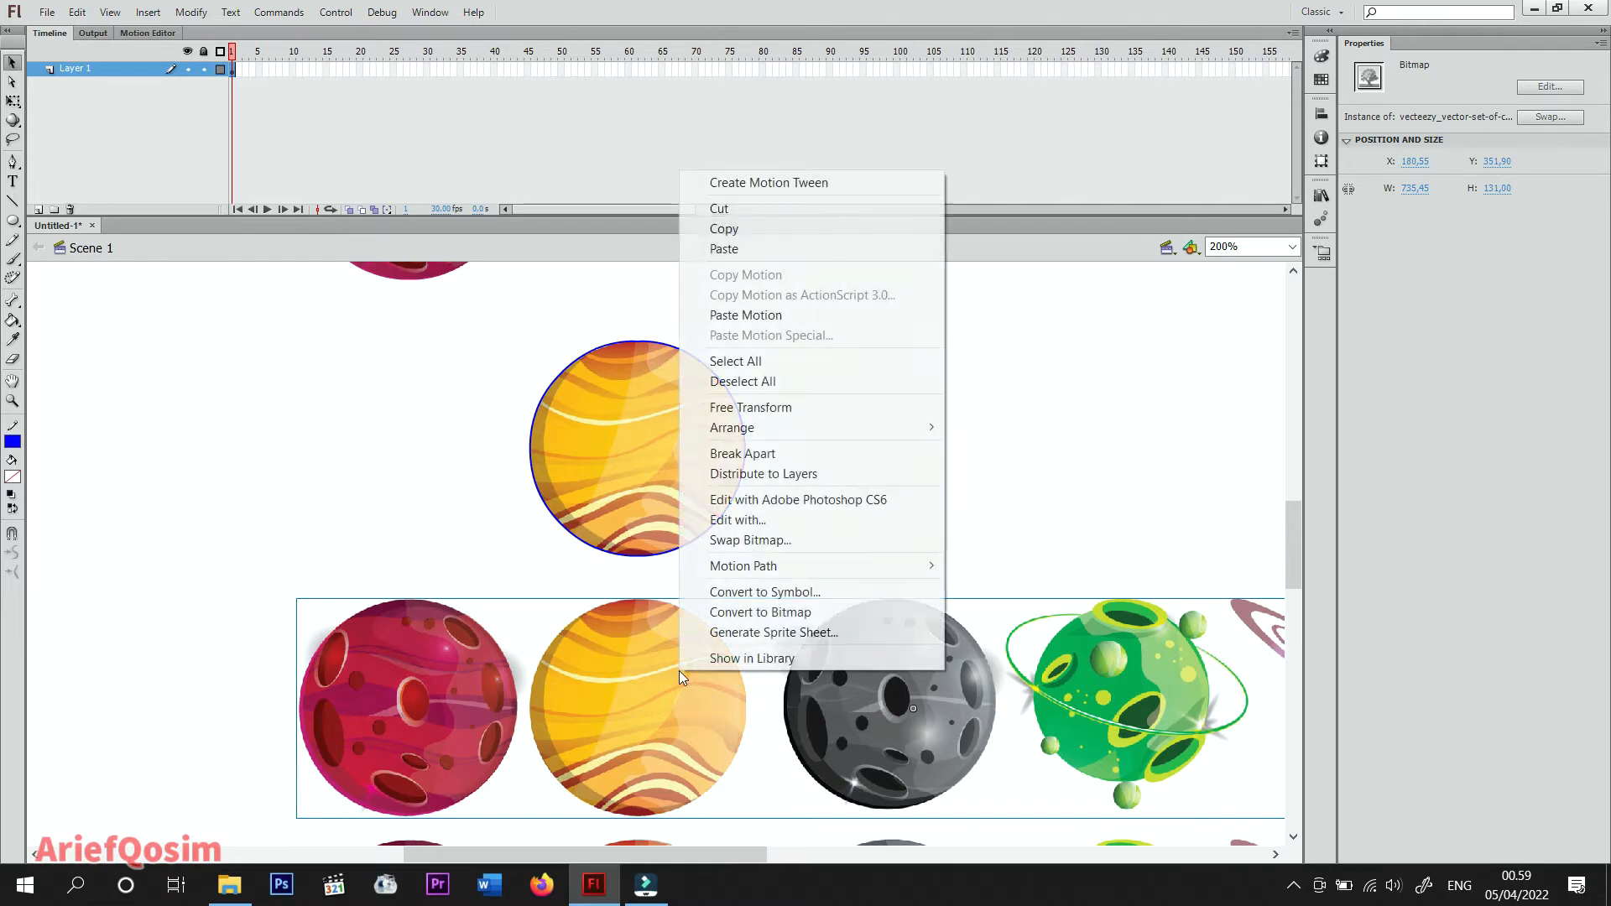
pyautogui.click(771, 455)
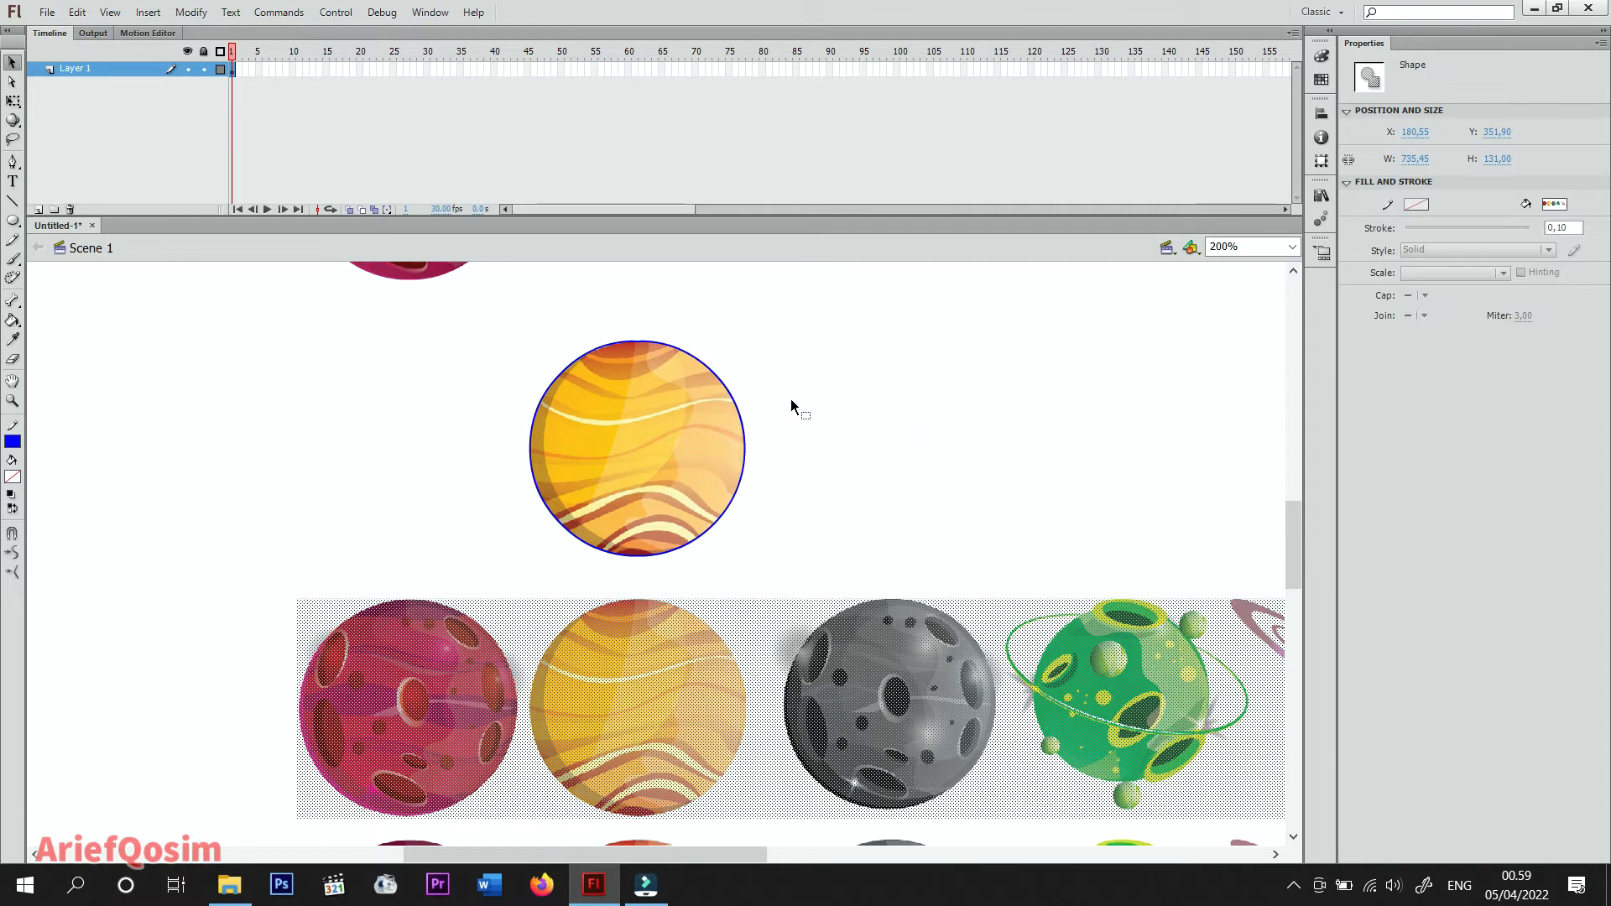
pyautogui.click(791, 399)
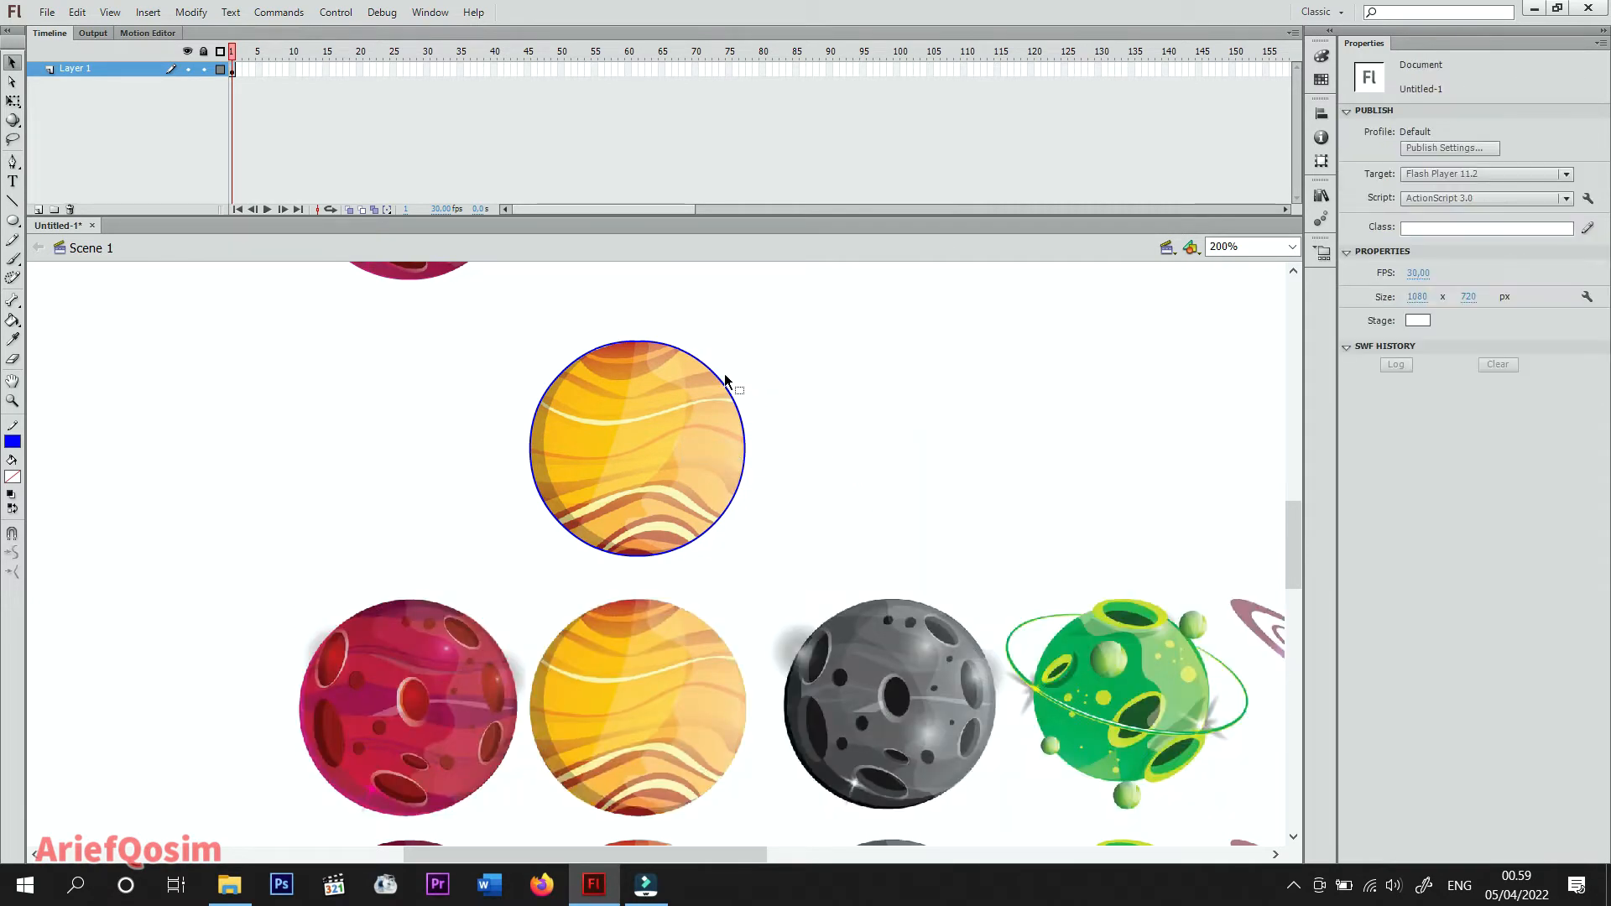
# Move the blue circle outline onto the third row's grey planet and delete that row's image area outside the circle.
pyautogui.click(742, 465)
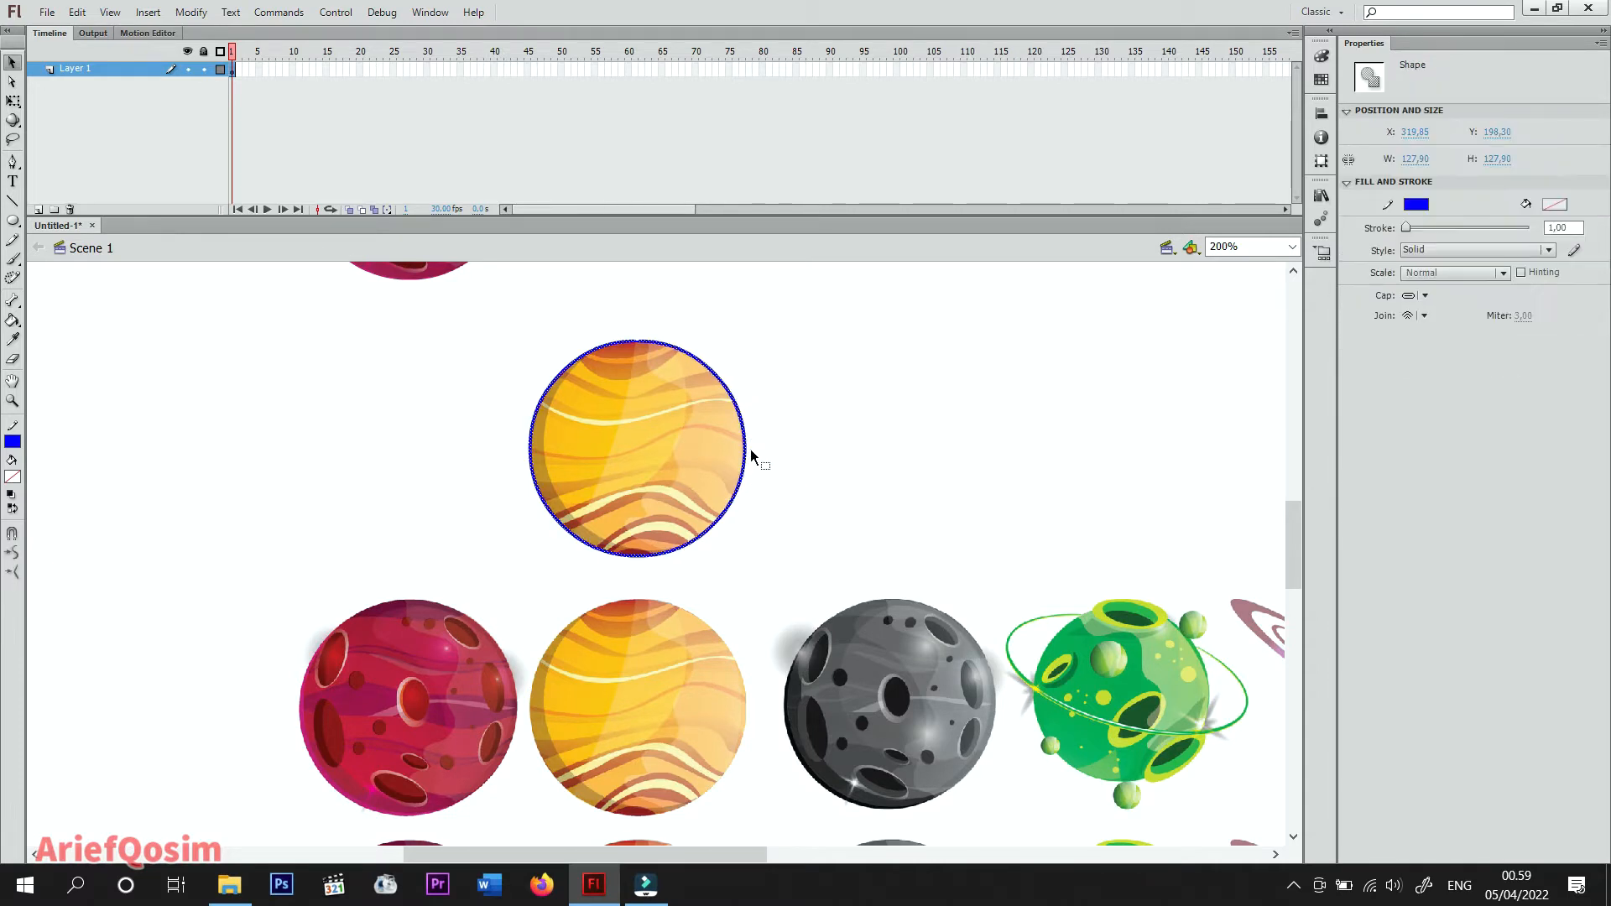
pyautogui.moveTo(746, 458); pyautogui.dragTo(1000, 711)
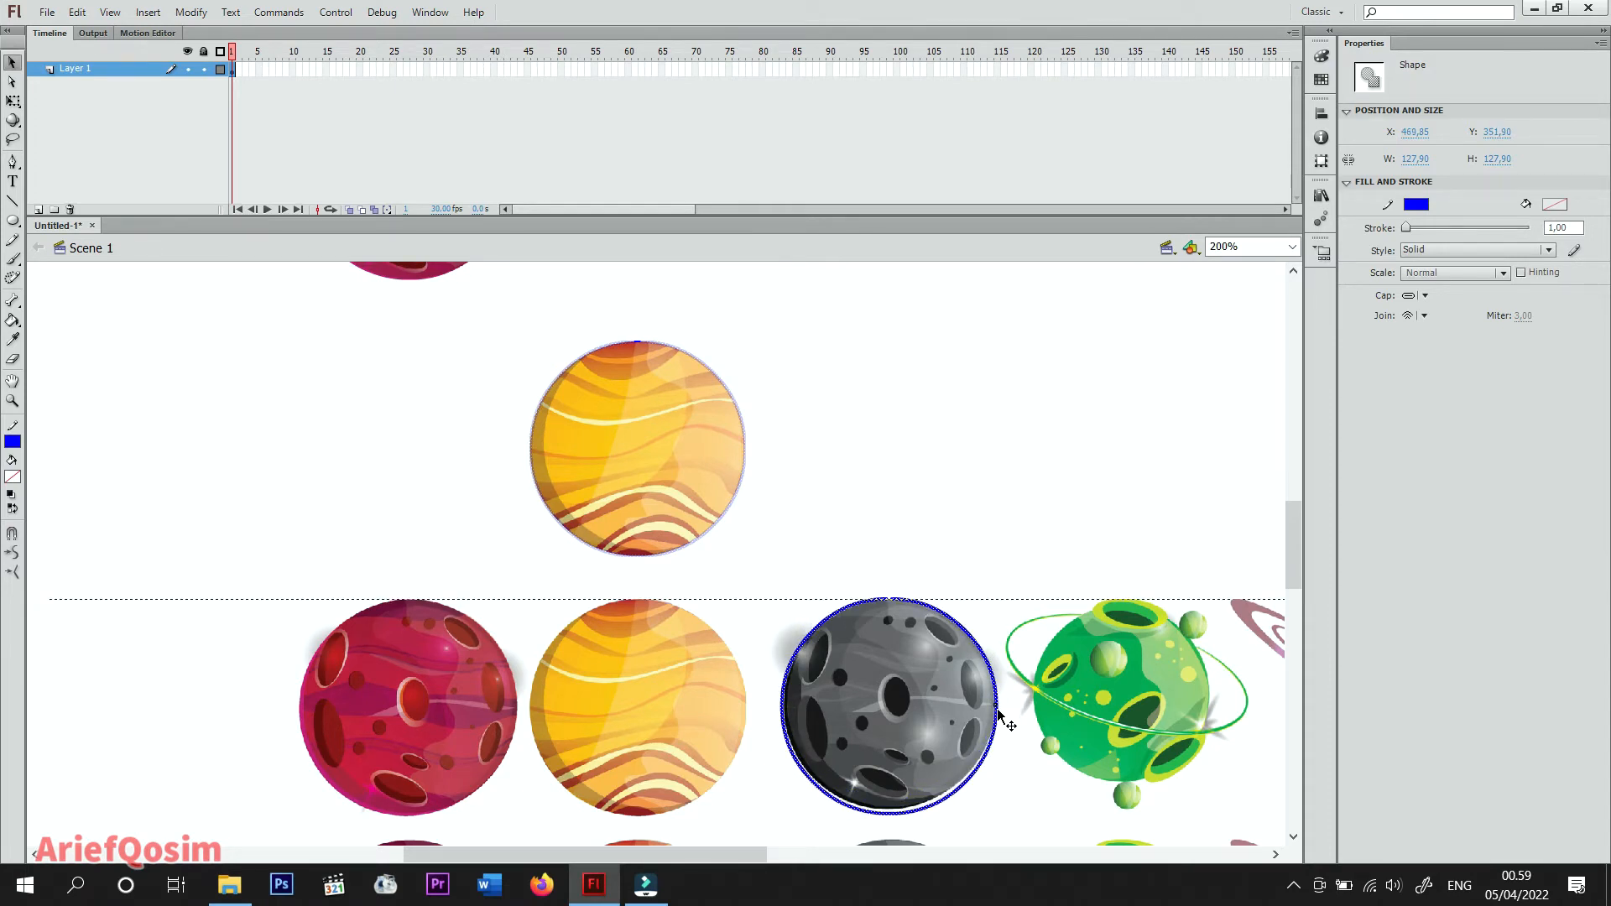
pyautogui.moveTo(998, 710); pyautogui.dragTo(997, 710)
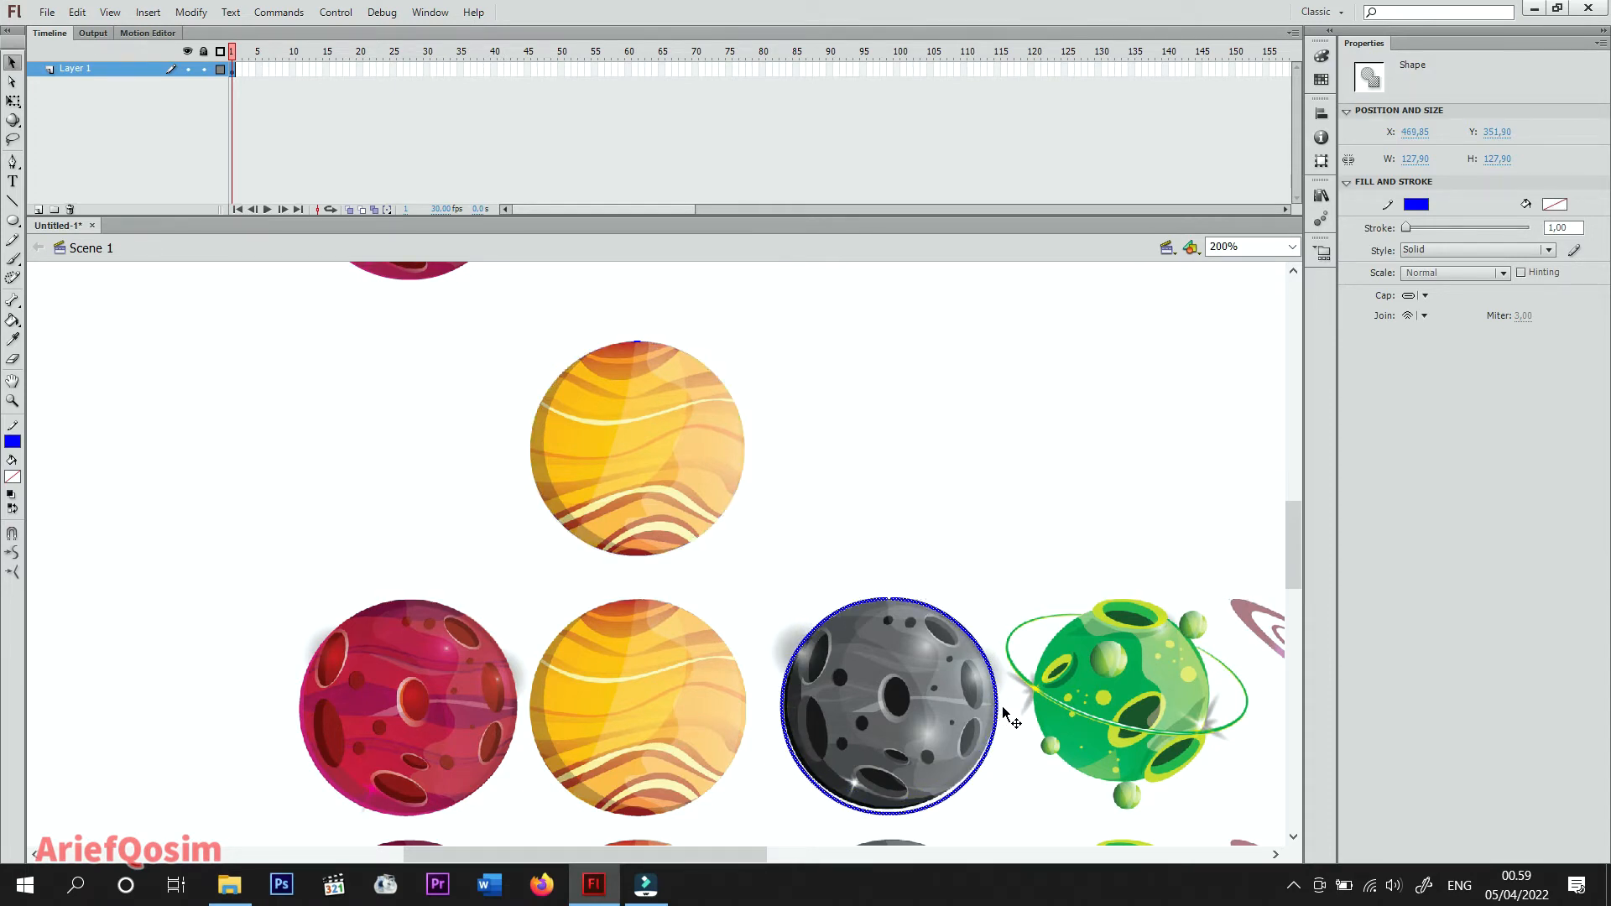
pyautogui.click(1049, 628)
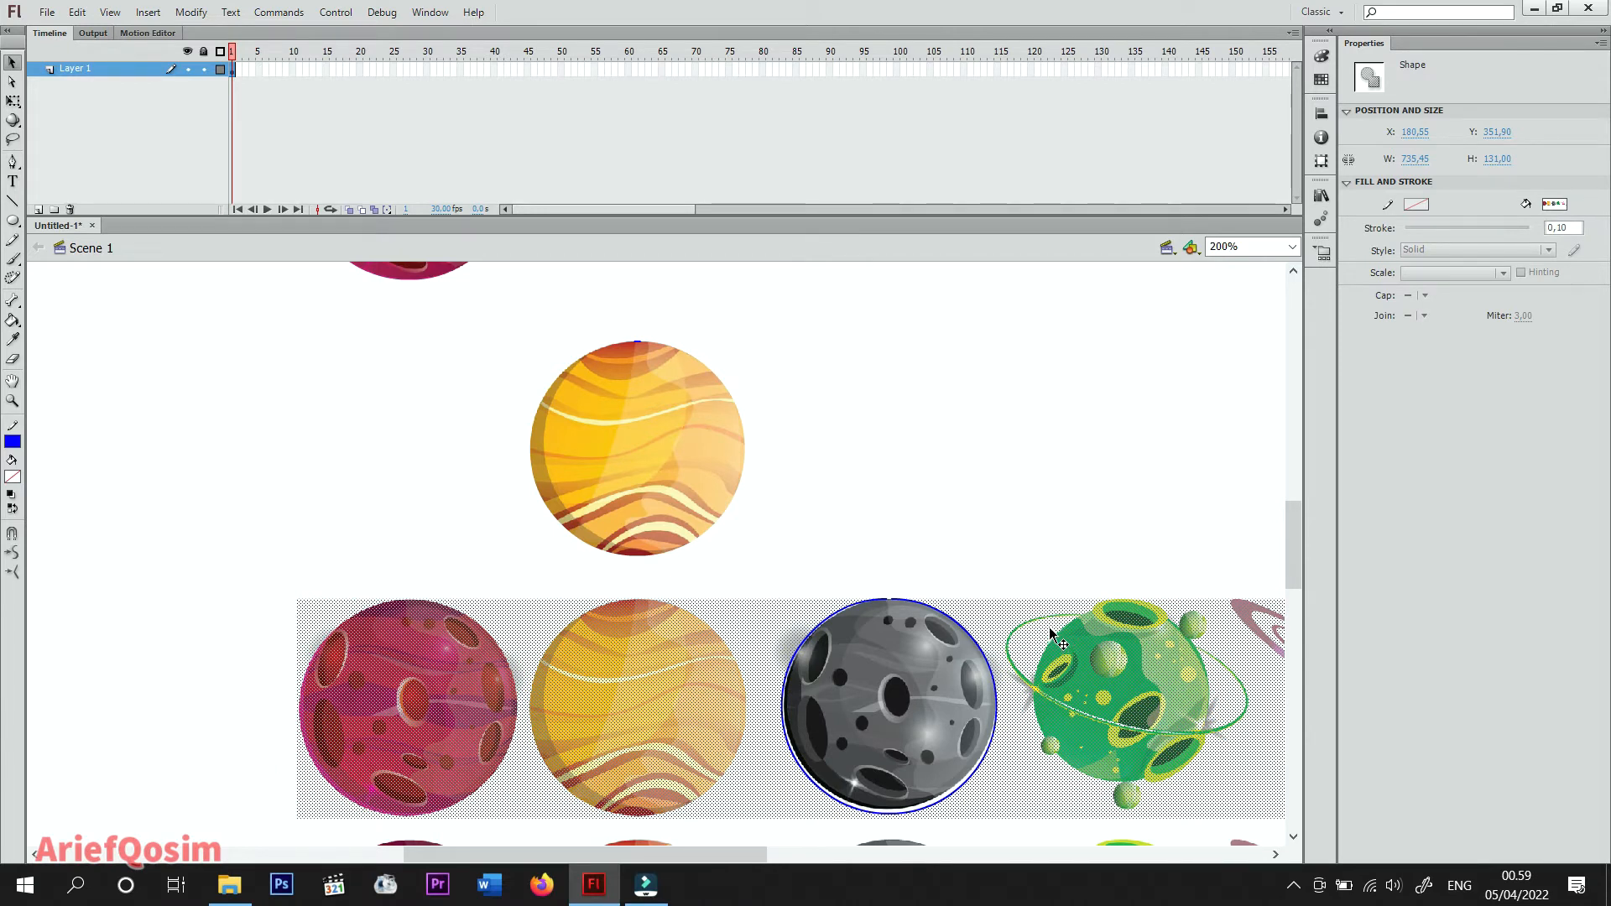
pyautogui.press('Delete')
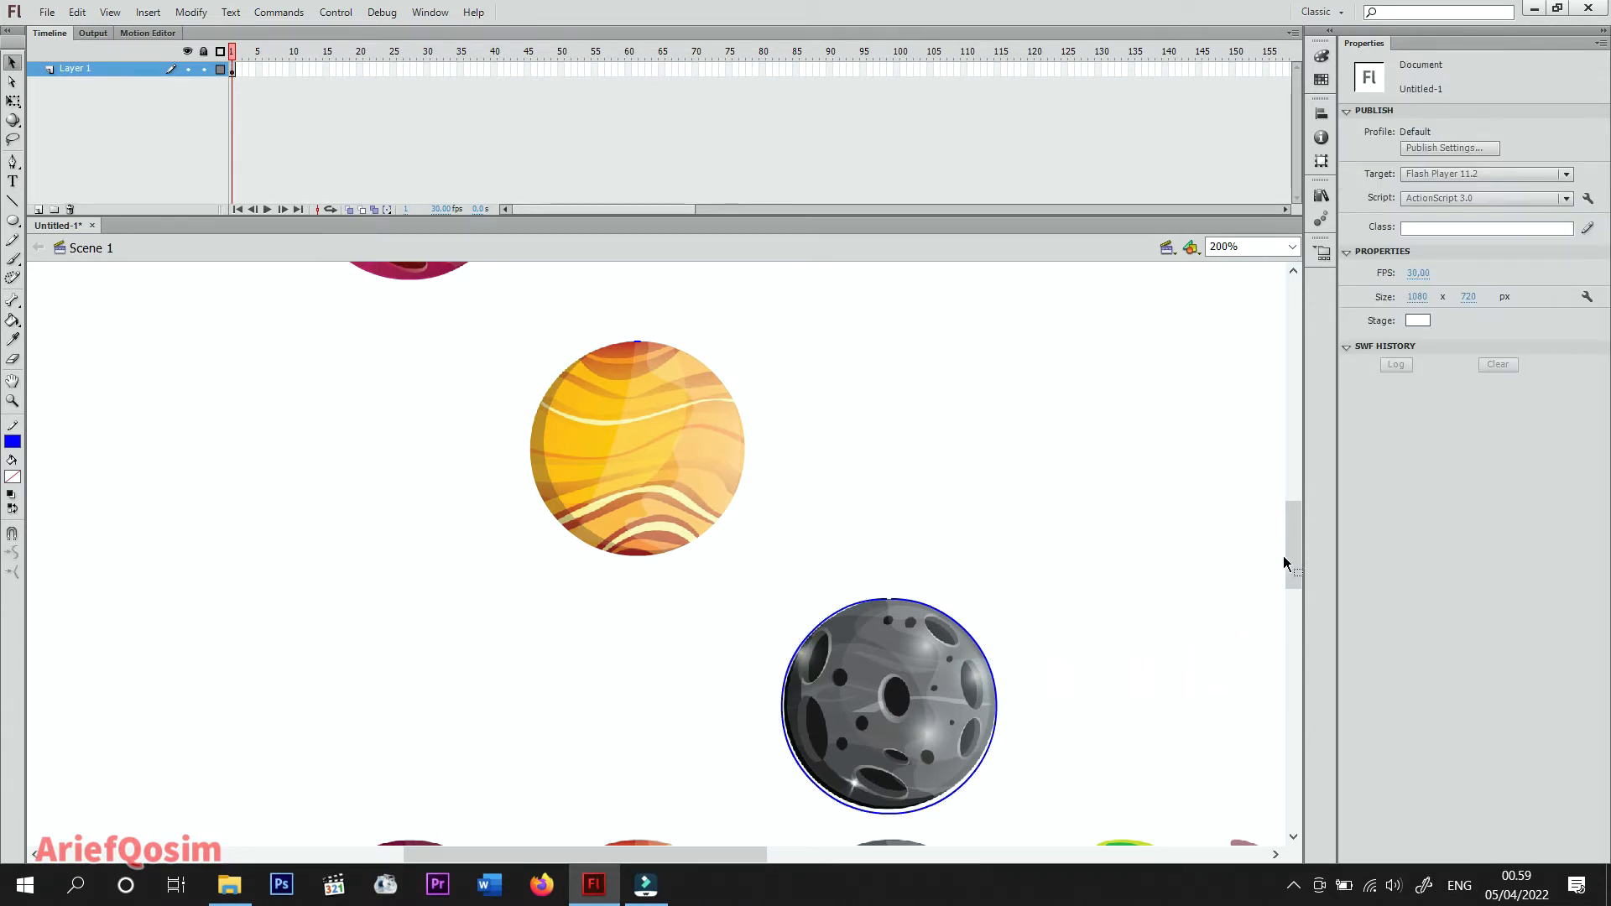
# Break apart the planets image in the fourth row, directly below the cut-out grey planet.
pyautogui.moveTo(1296, 554); pyautogui.dragTo(1295, 604)
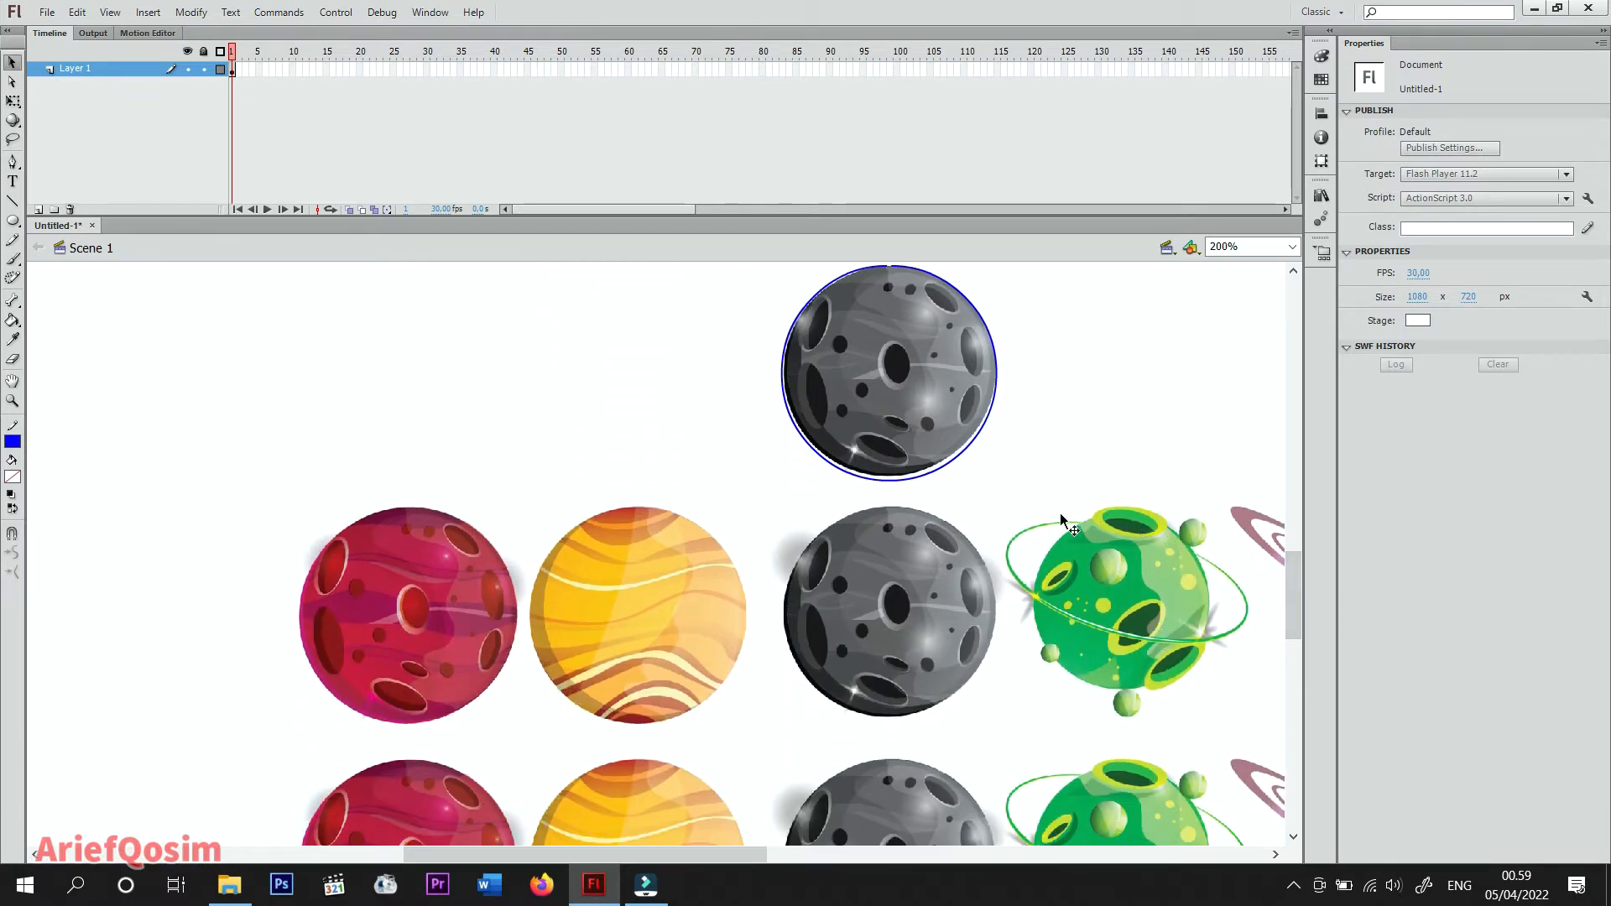
pyautogui.moveTo(744, 855); pyautogui.dragTo(844, 867)
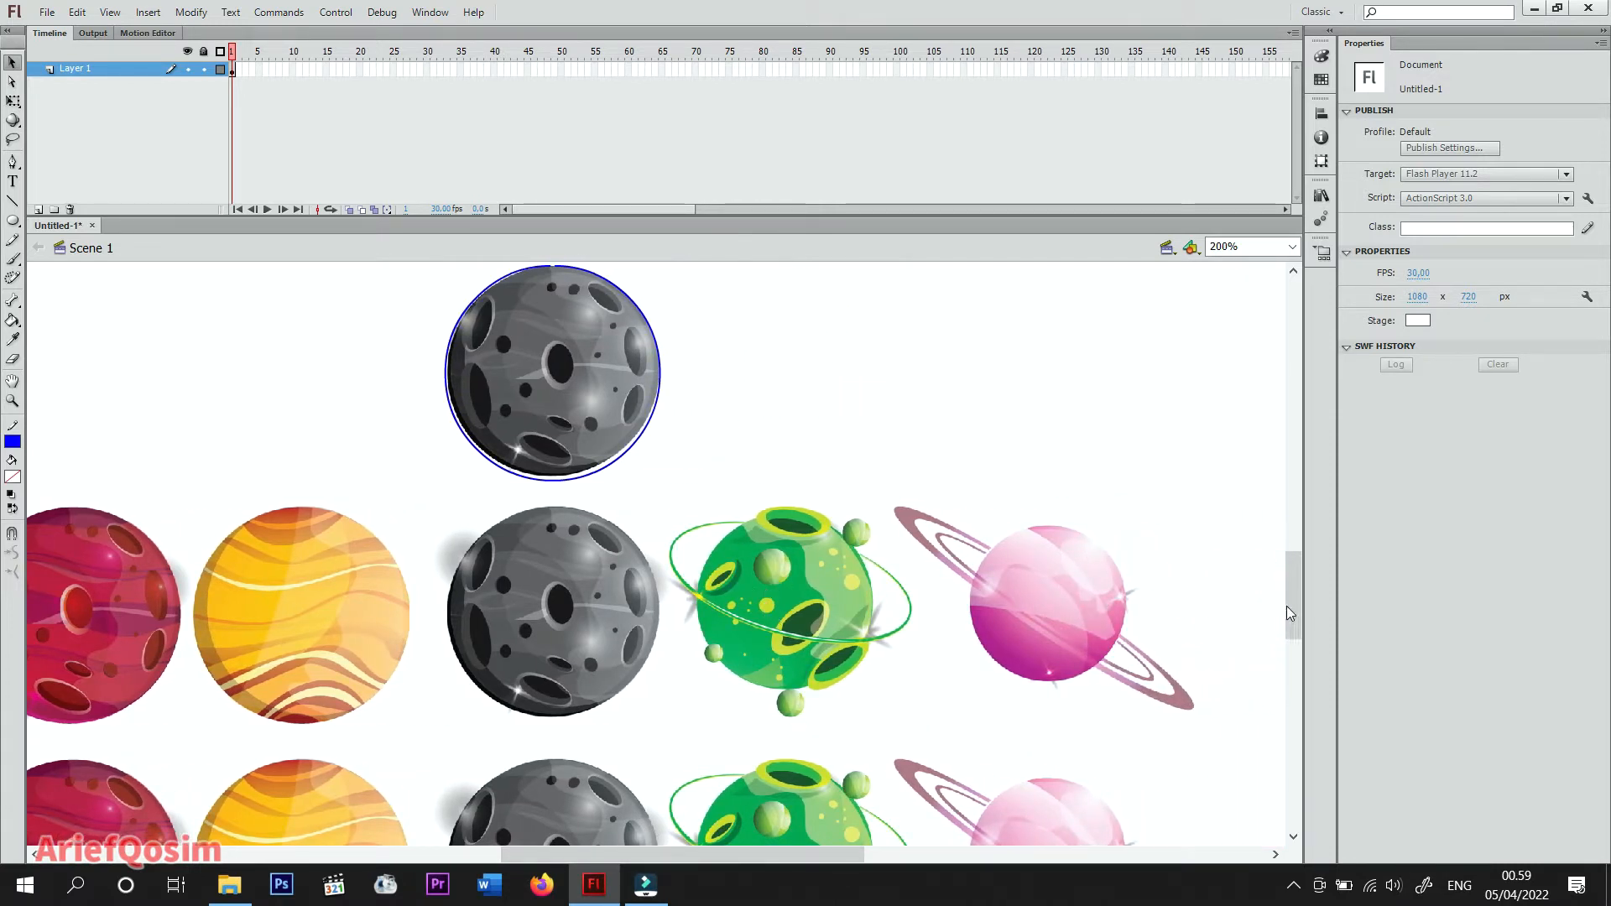
pyautogui.scroll(-1, 1295, 600)
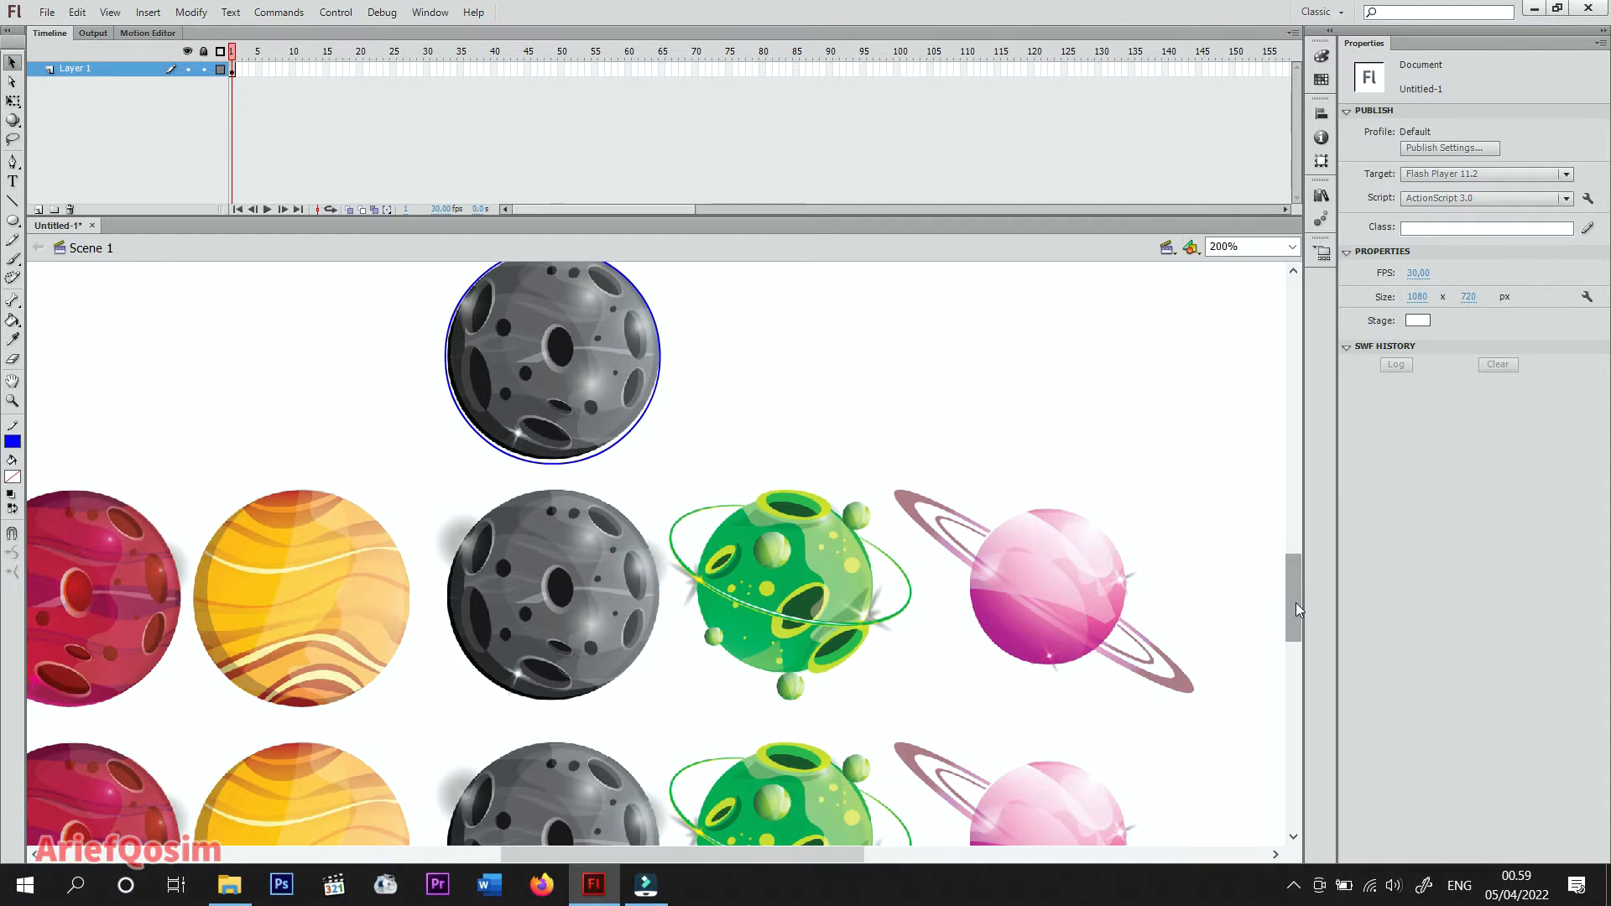
pyautogui.click(793, 579)
pyautogui.rightClick(792, 579)
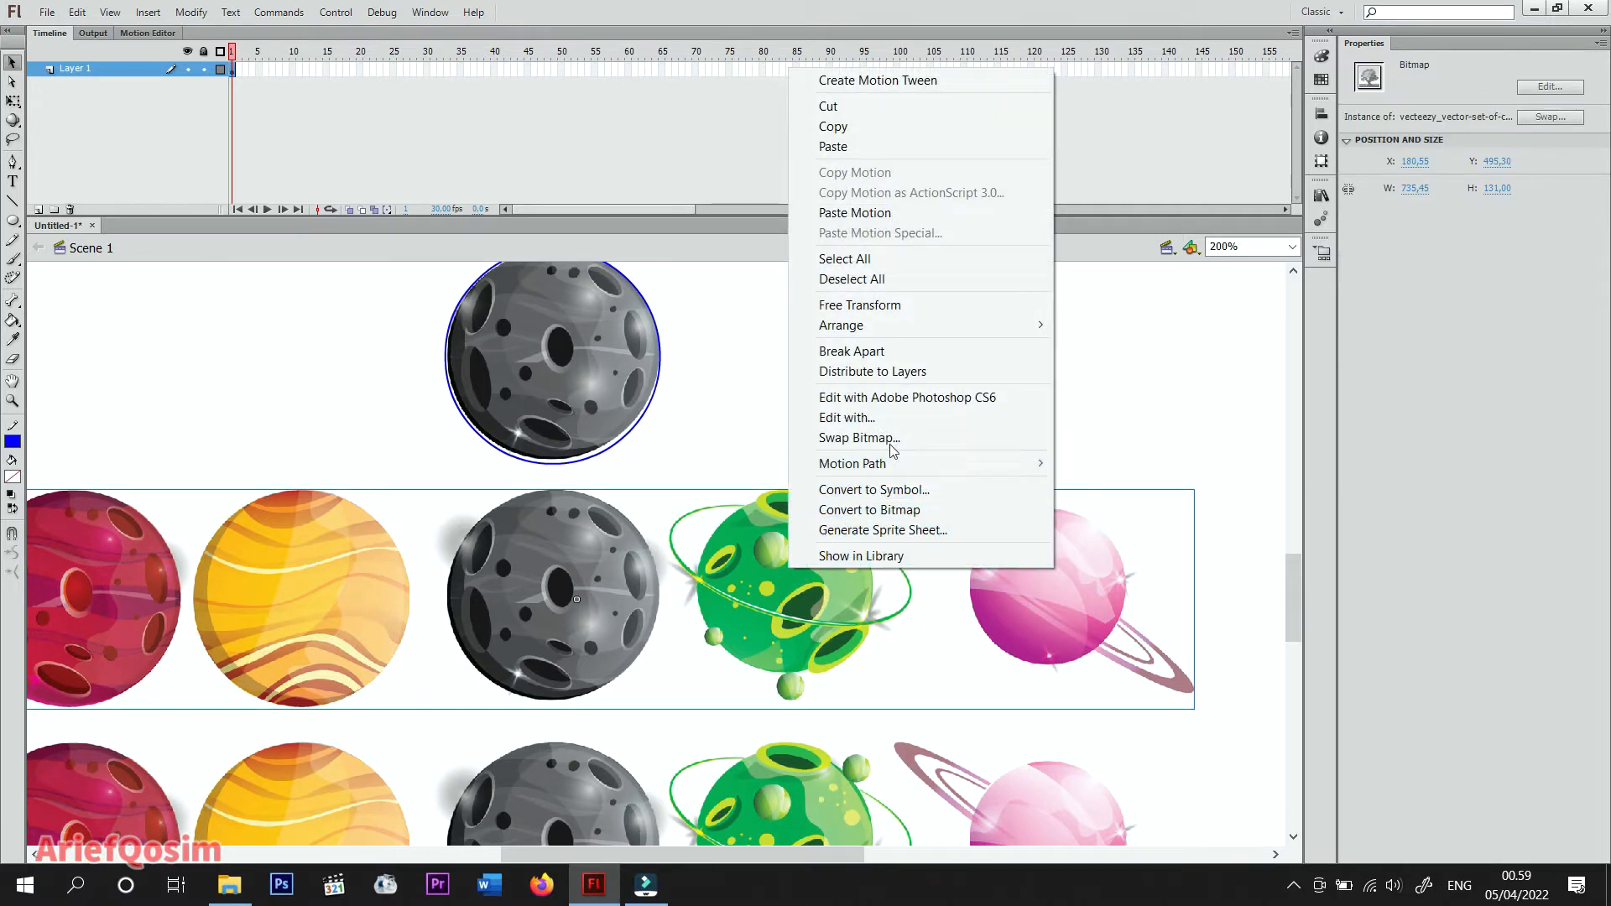
pyautogui.click(872, 352)
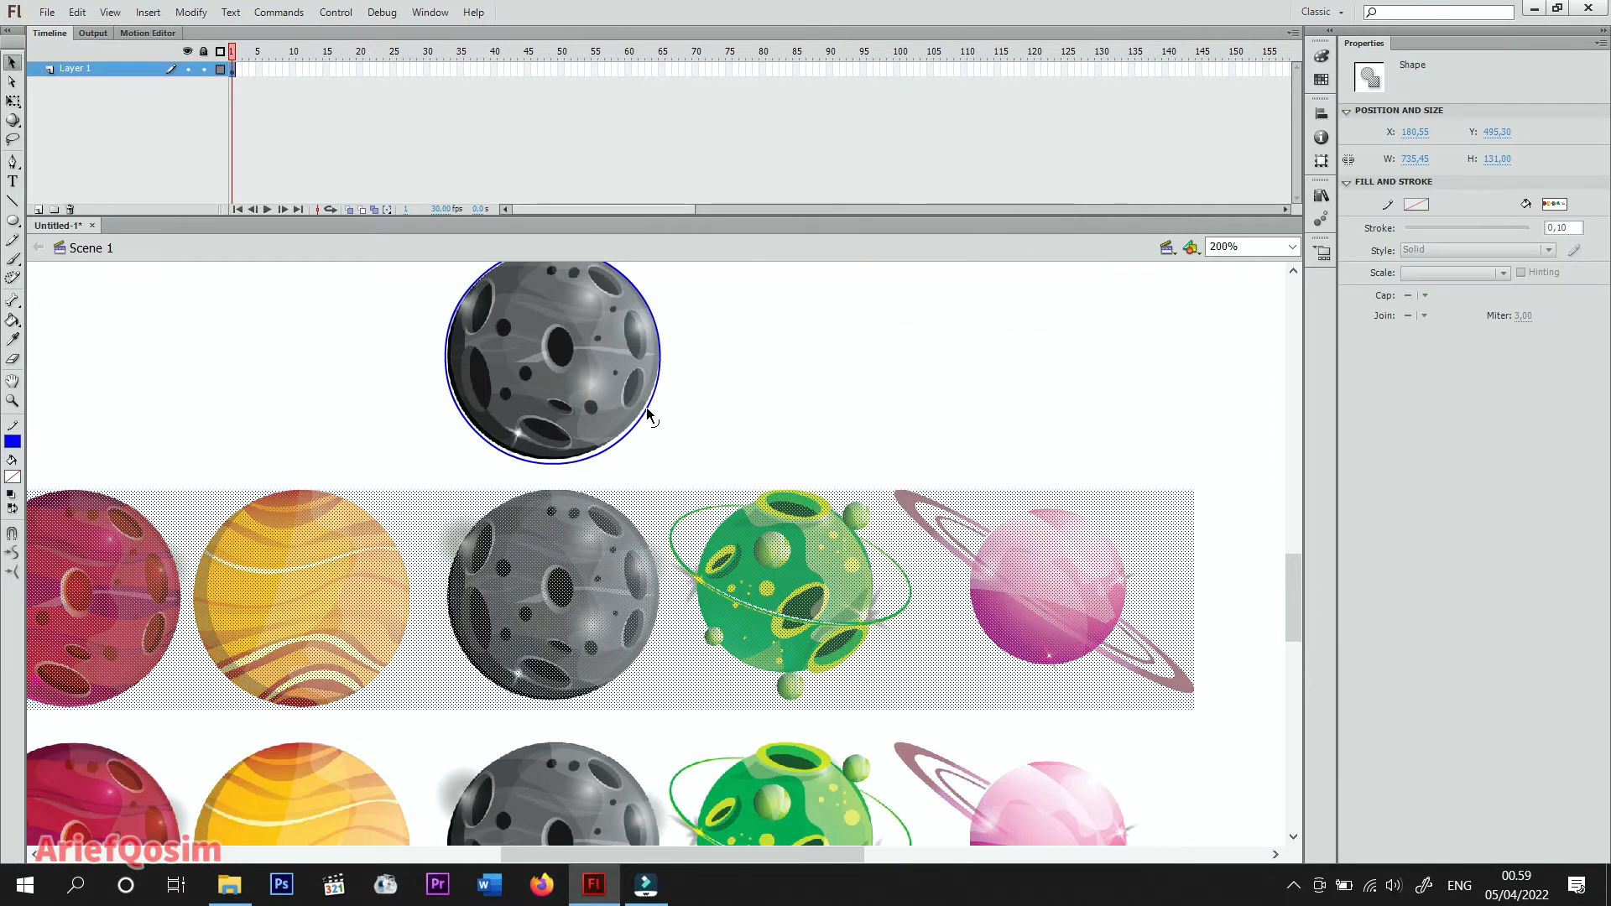
# Move the blue circle outline onto the fourth row's green planet and scale it to about 152.7 px to enclose the ring.
pyautogui.click(658, 392)
pyautogui.moveTo(656, 406)
pyautogui.mouseDown()
pyautogui.moveTo(790, 500)
pyautogui.moveTo(885, 593)
pyautogui.moveTo(881, 646)
pyautogui.mouseUp()
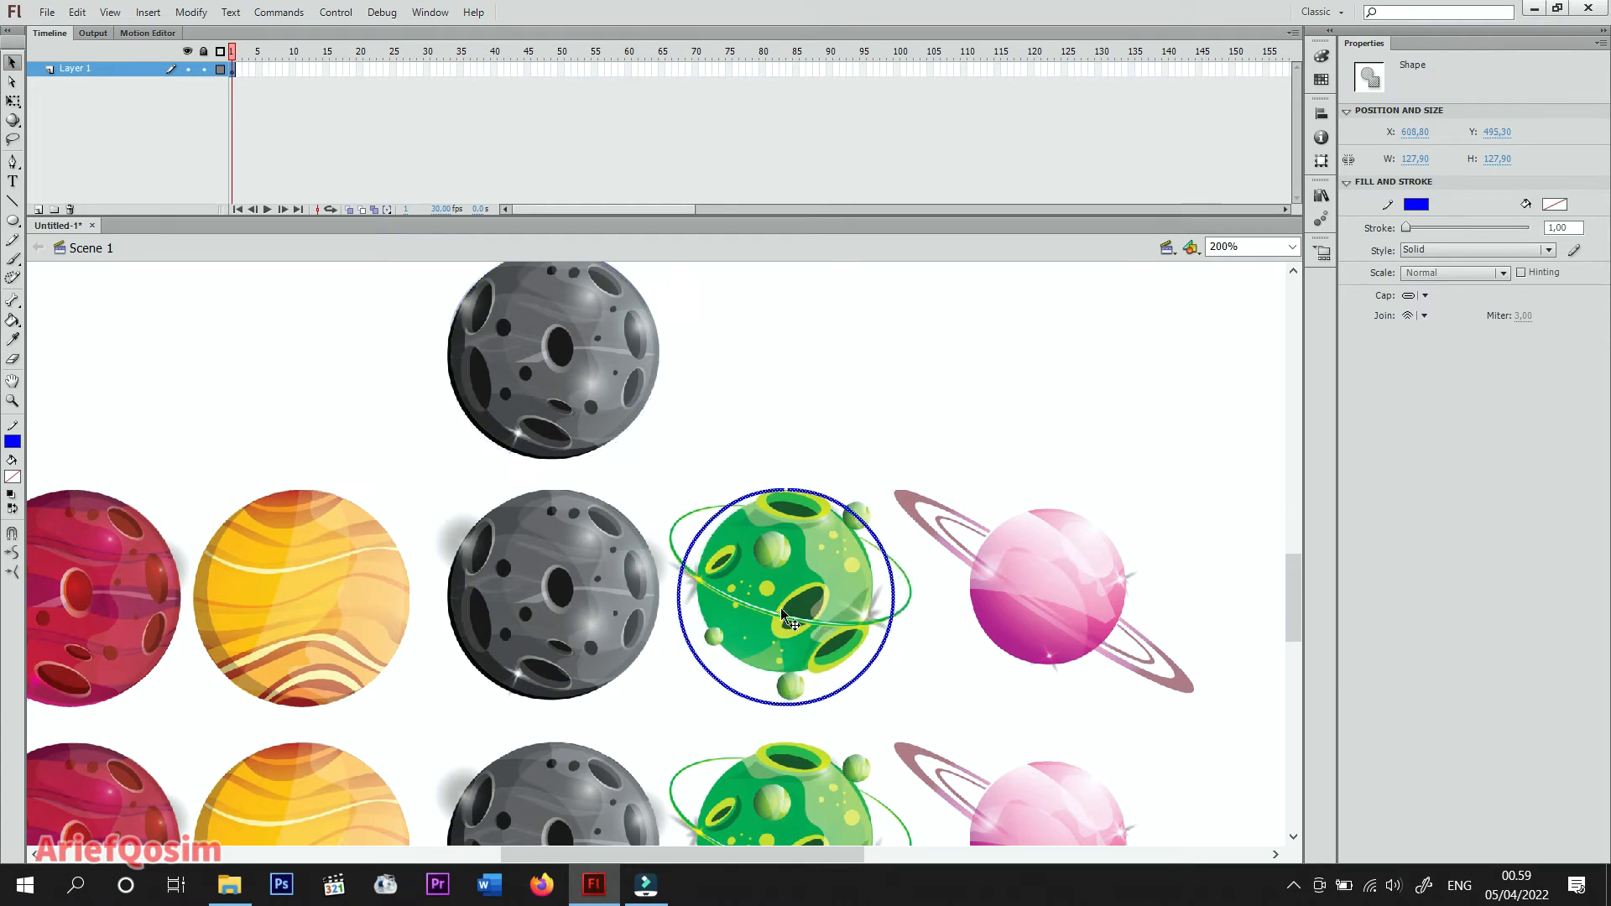
pyautogui.click(12, 101)
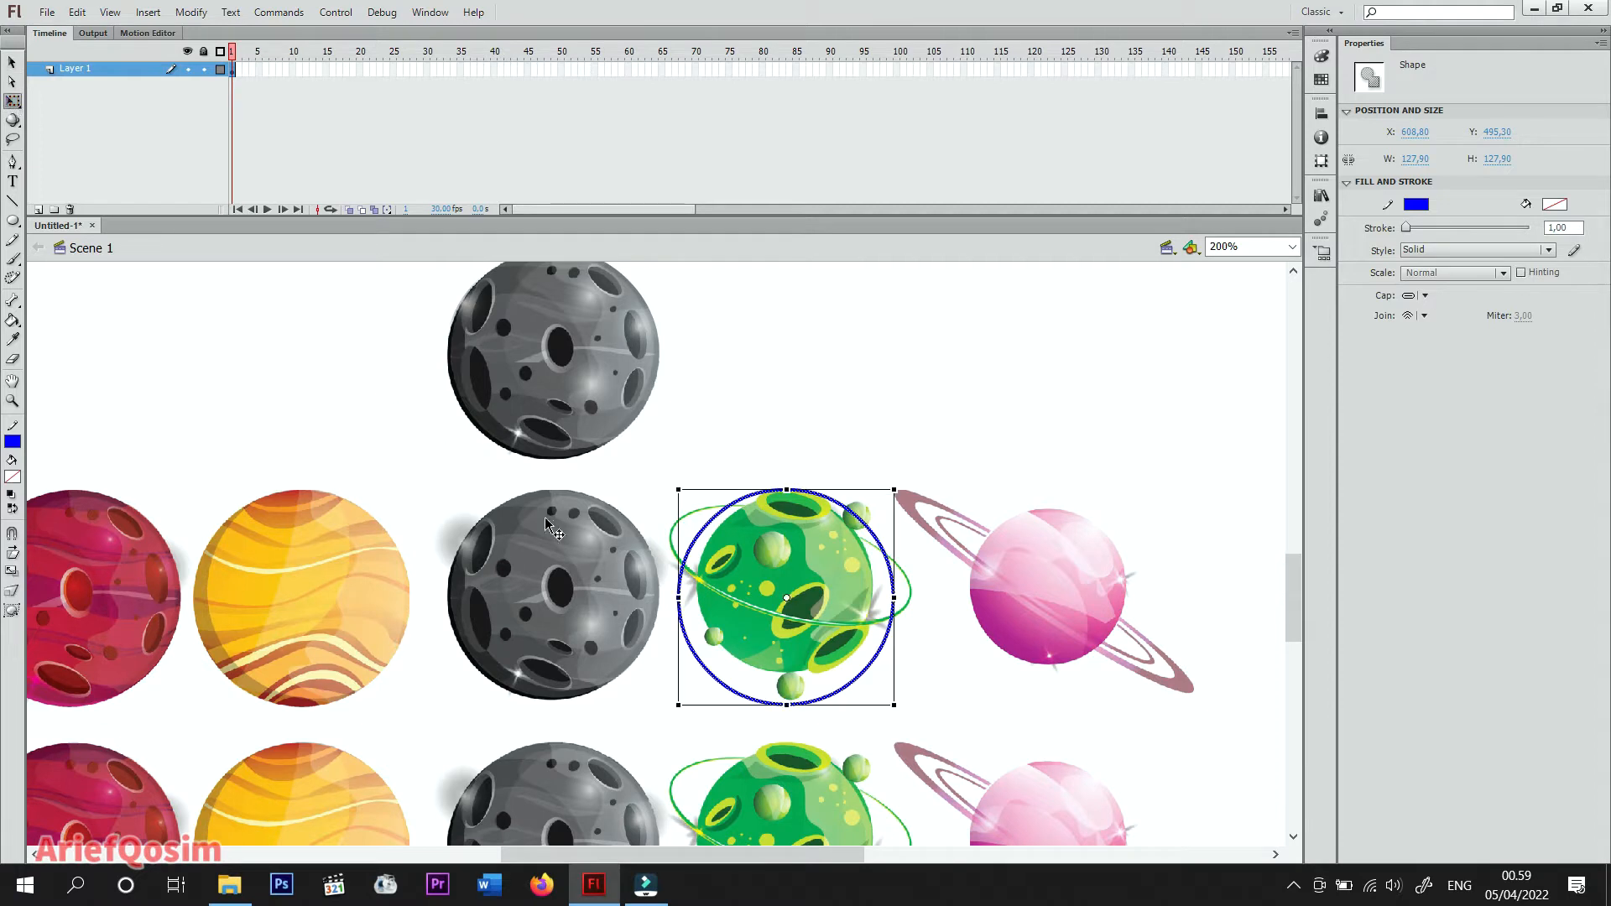
pyautogui.moveTo(676, 492); pyautogui.dragTo(651, 461)
pyautogui.moveTo(893, 464); pyautogui.dragTo(1015, 443)
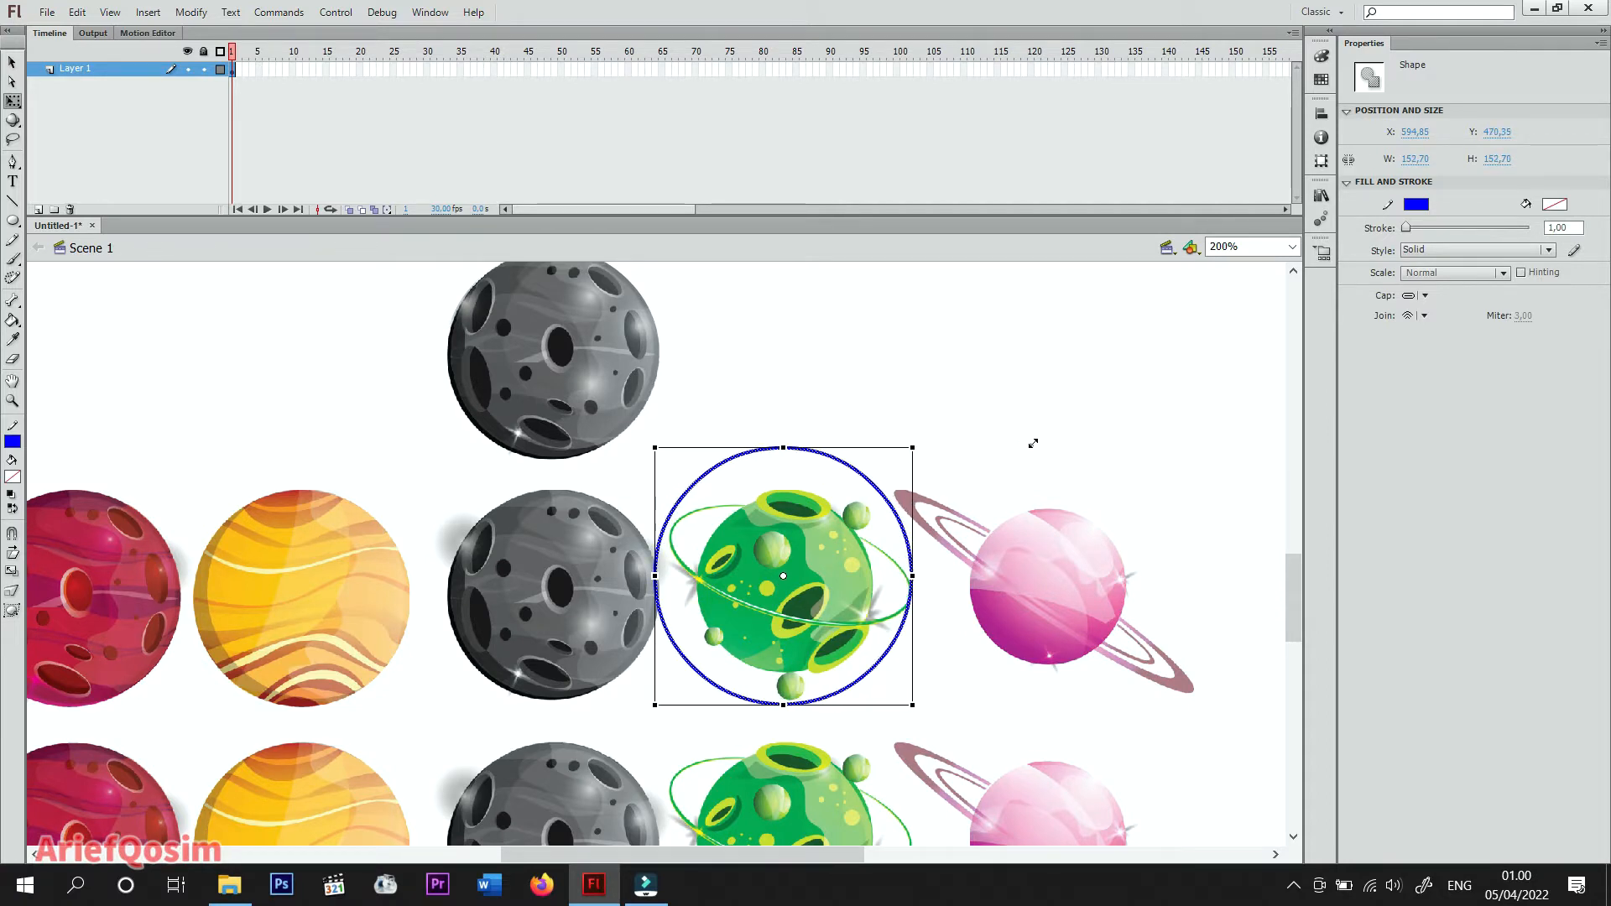
# Delete the fourth row's image area outside the enlarged blue circle, keeping only the green planet.
pyautogui.click(1043, 391)
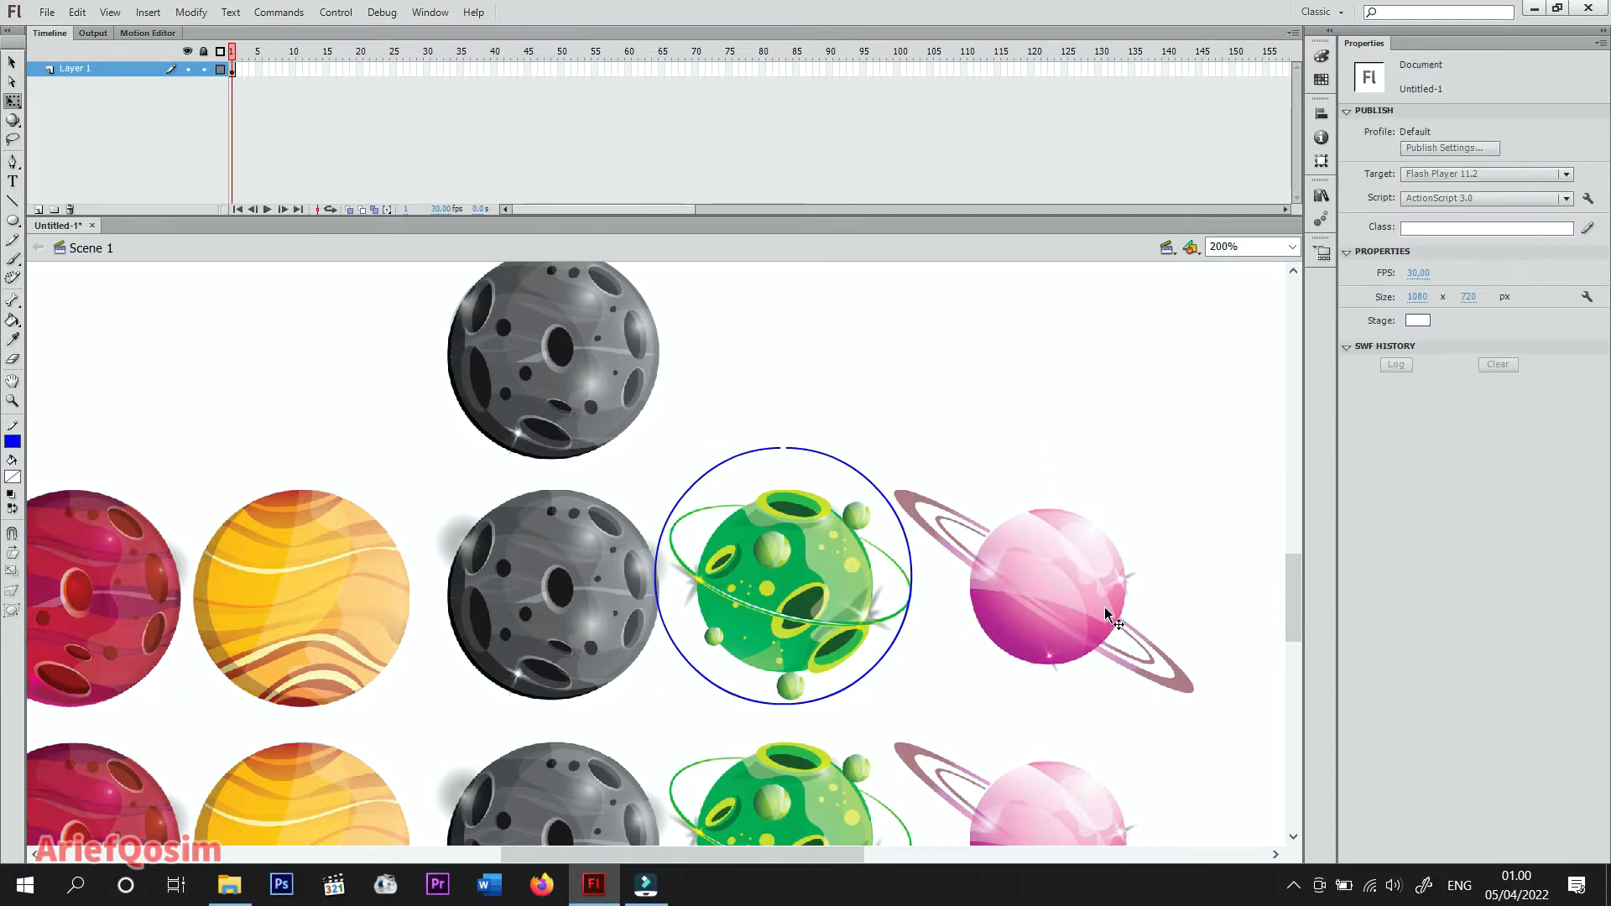
pyautogui.click(1058, 564)
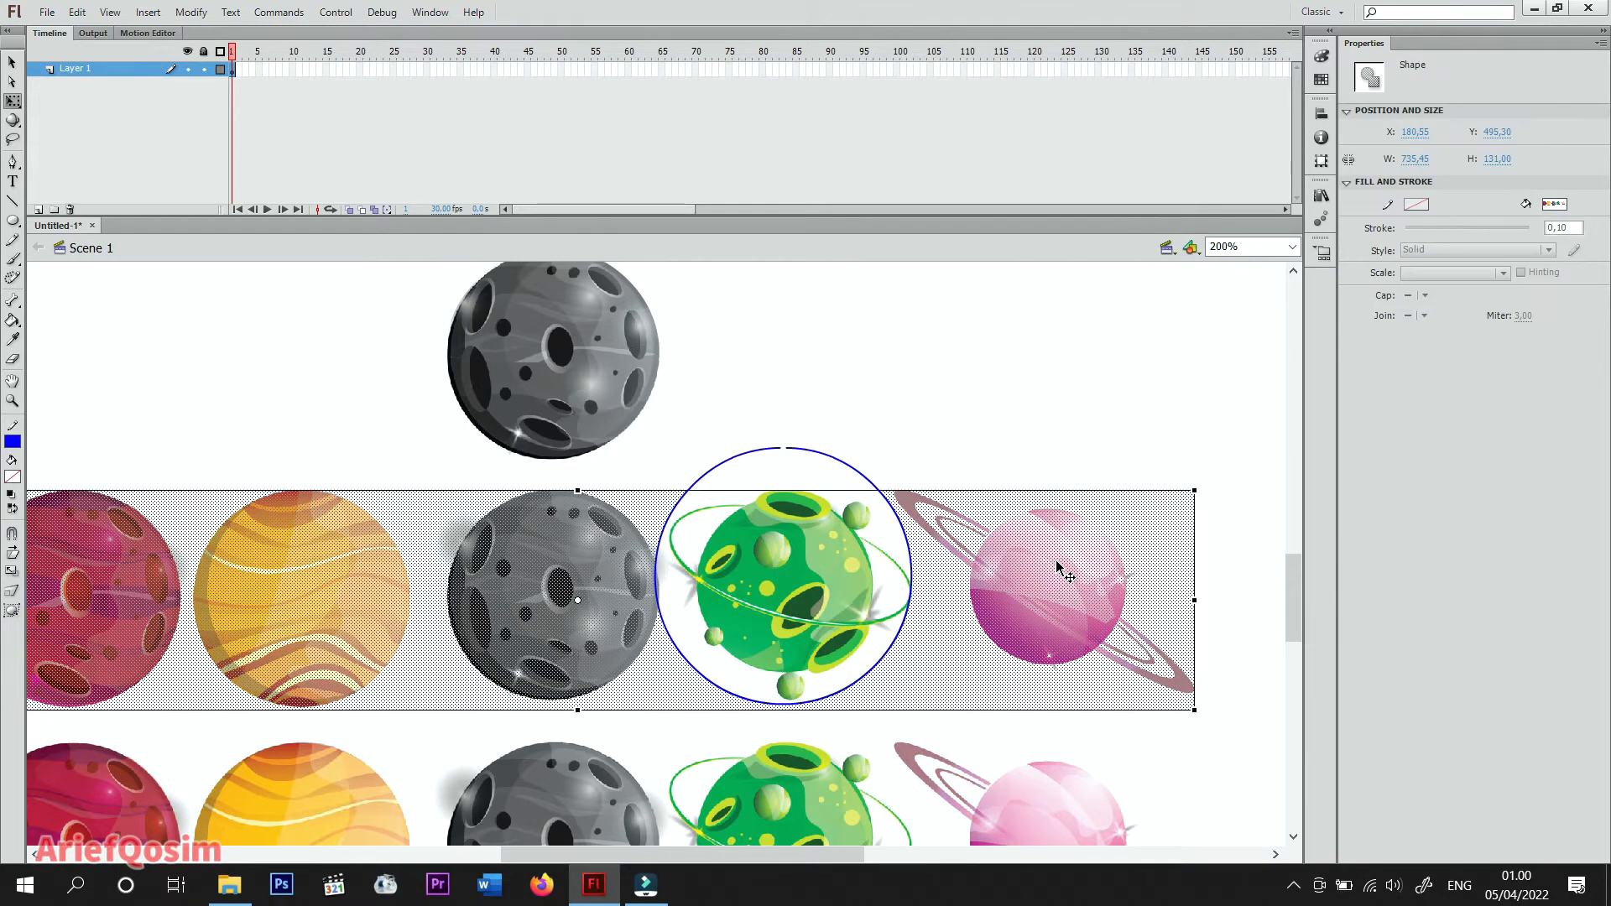
pyautogui.press('Delete')
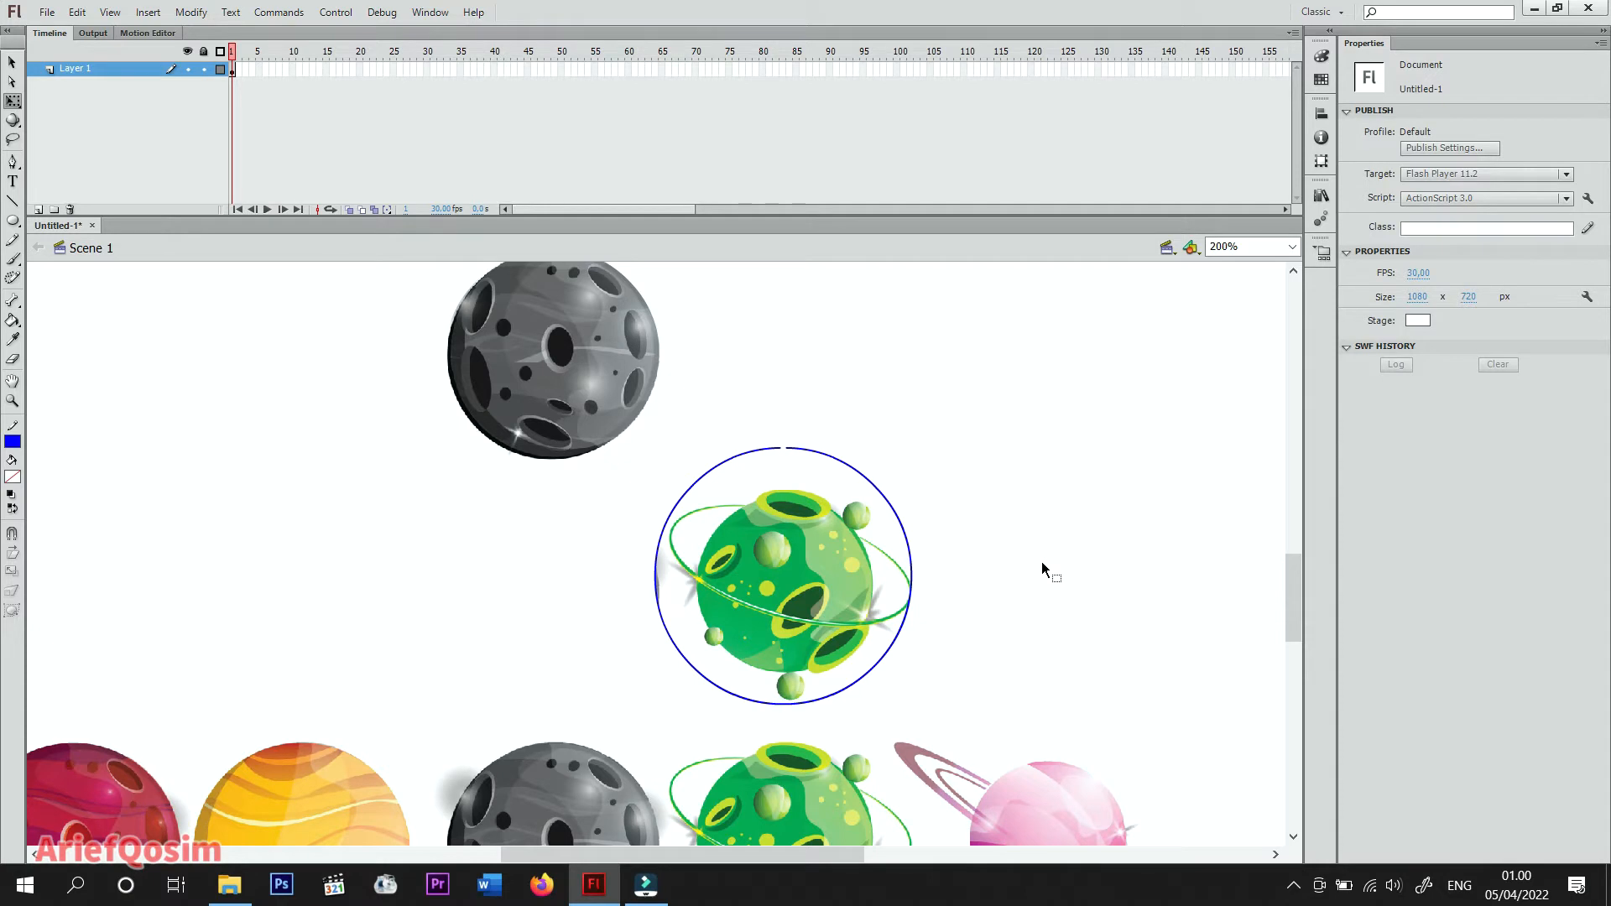
# Remove the white background inside the circle around the fourth row's green planet using the Magic Wand.
pyautogui.scroll(-1, 1042, 563)
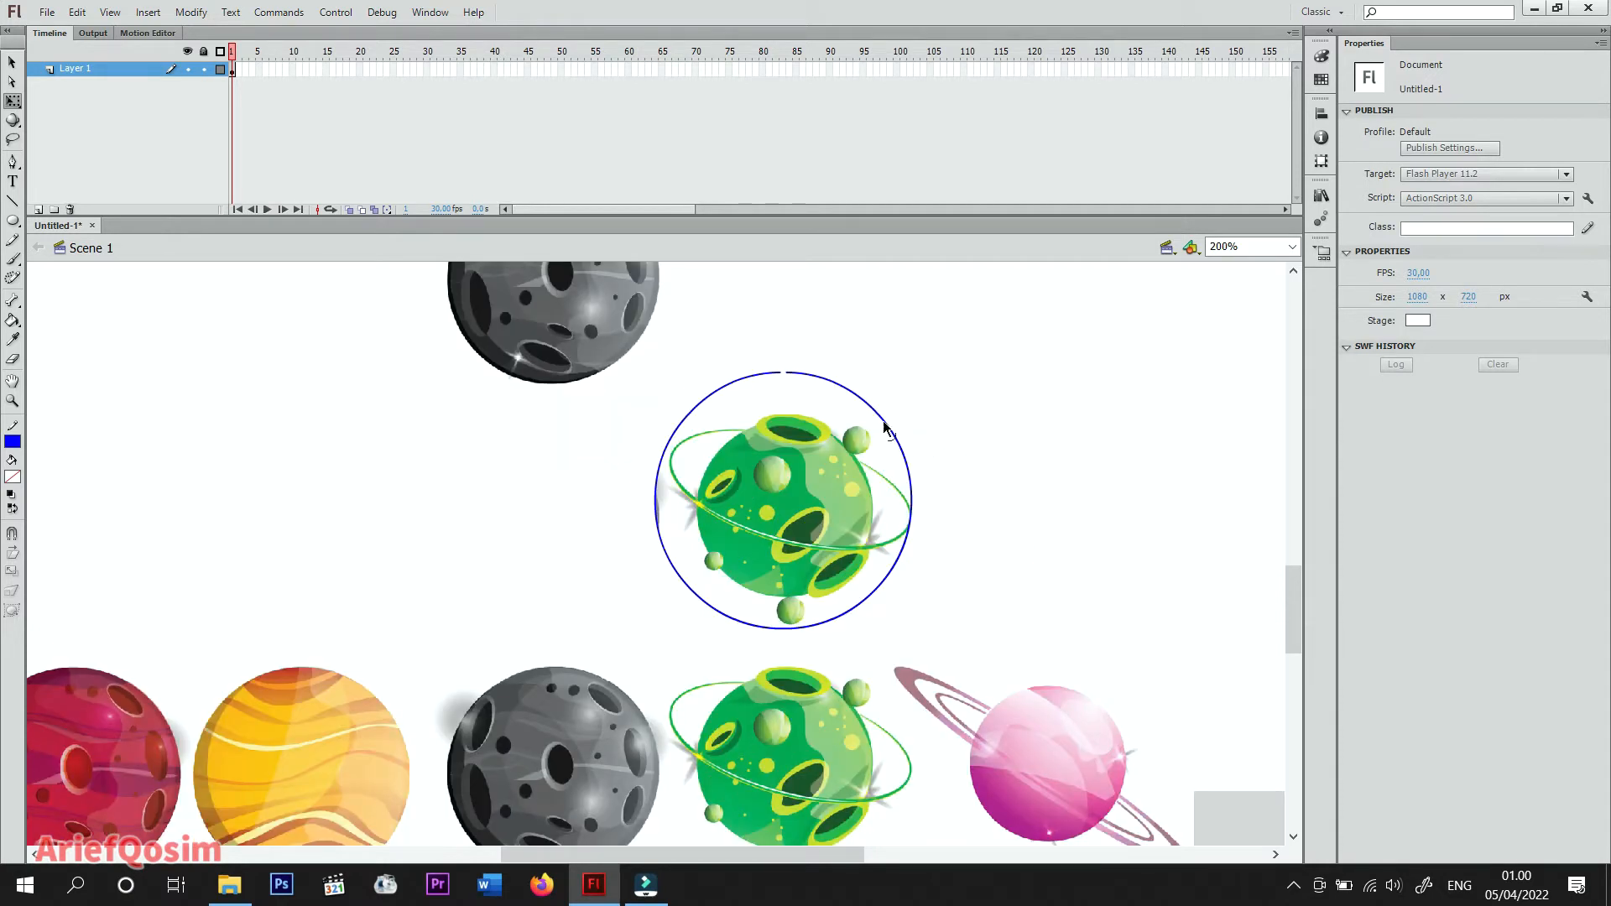
pyautogui.click(892, 460)
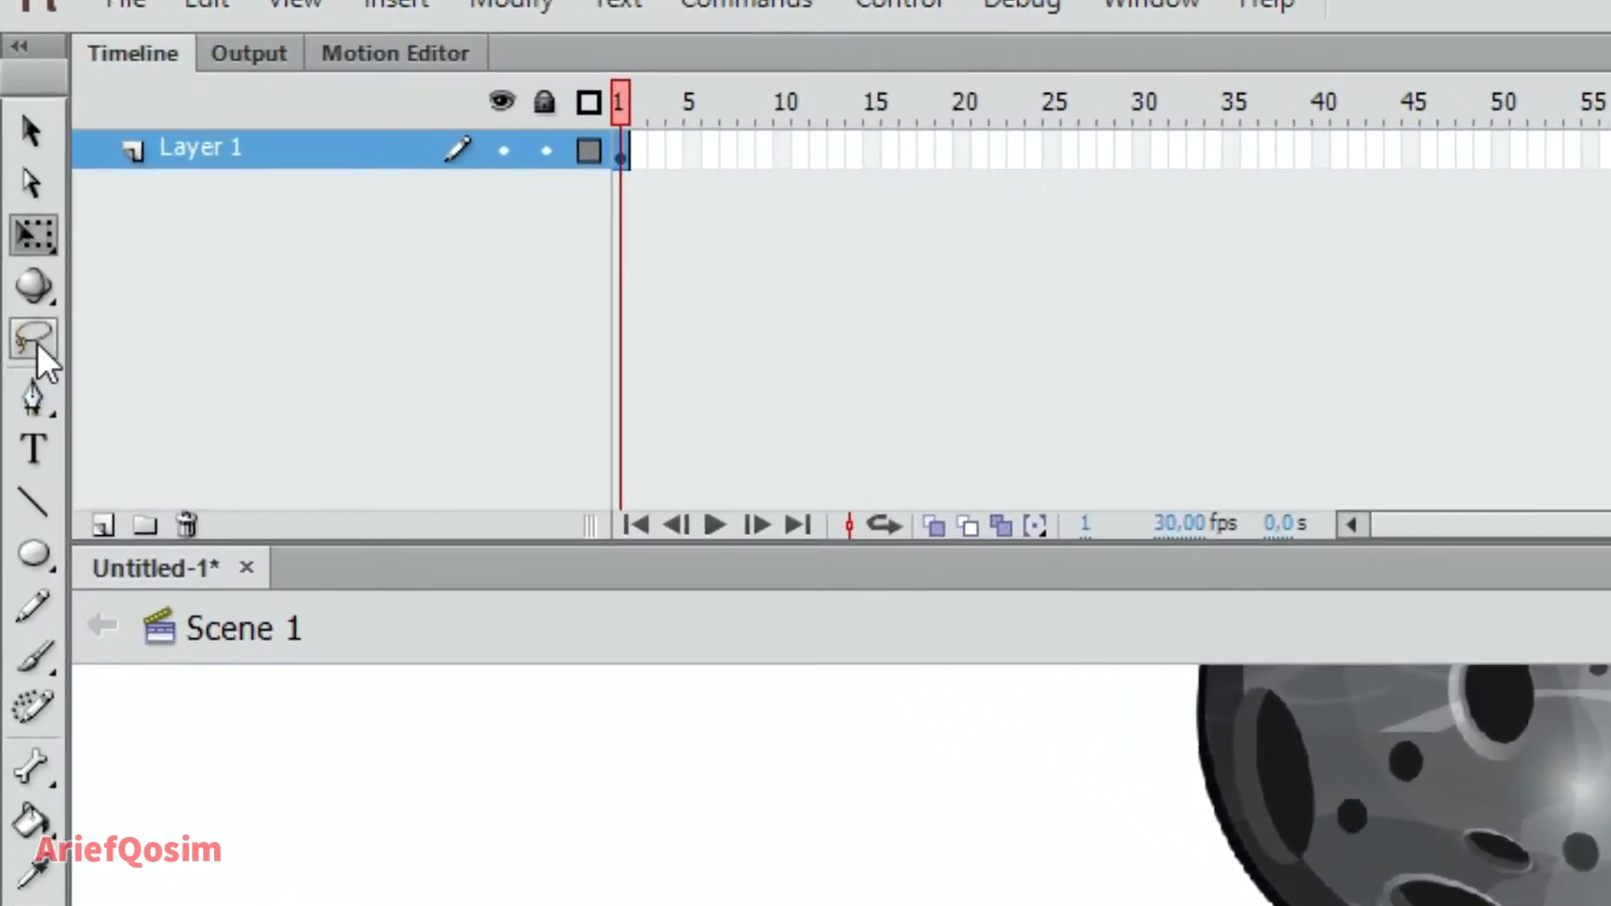
pyautogui.click(29, 293)
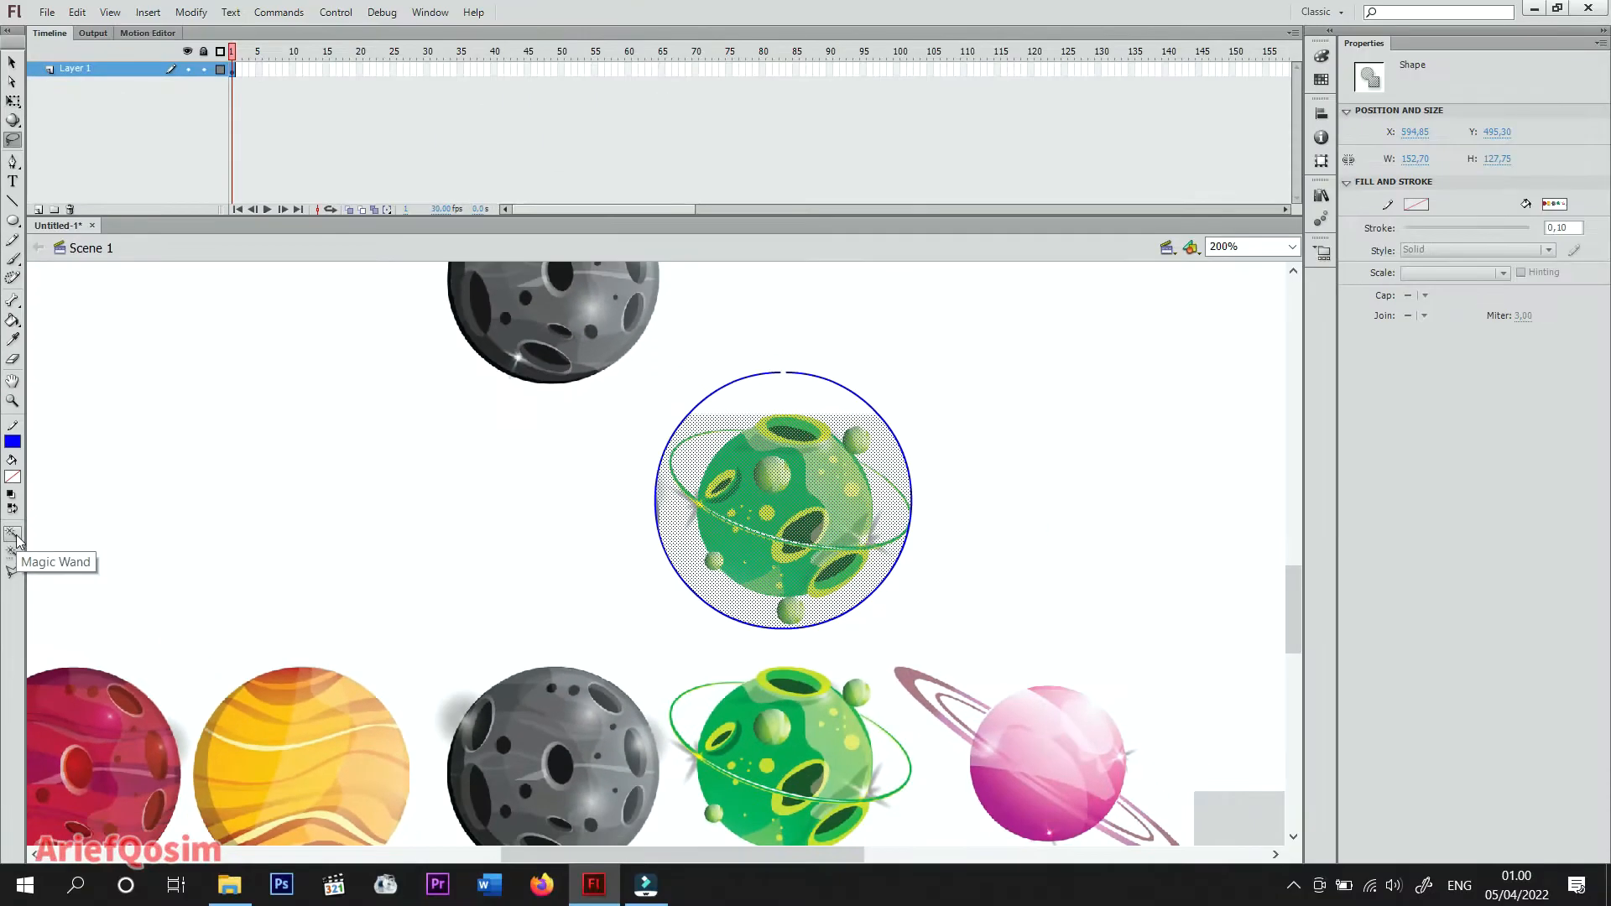
pyautogui.click(16, 539)
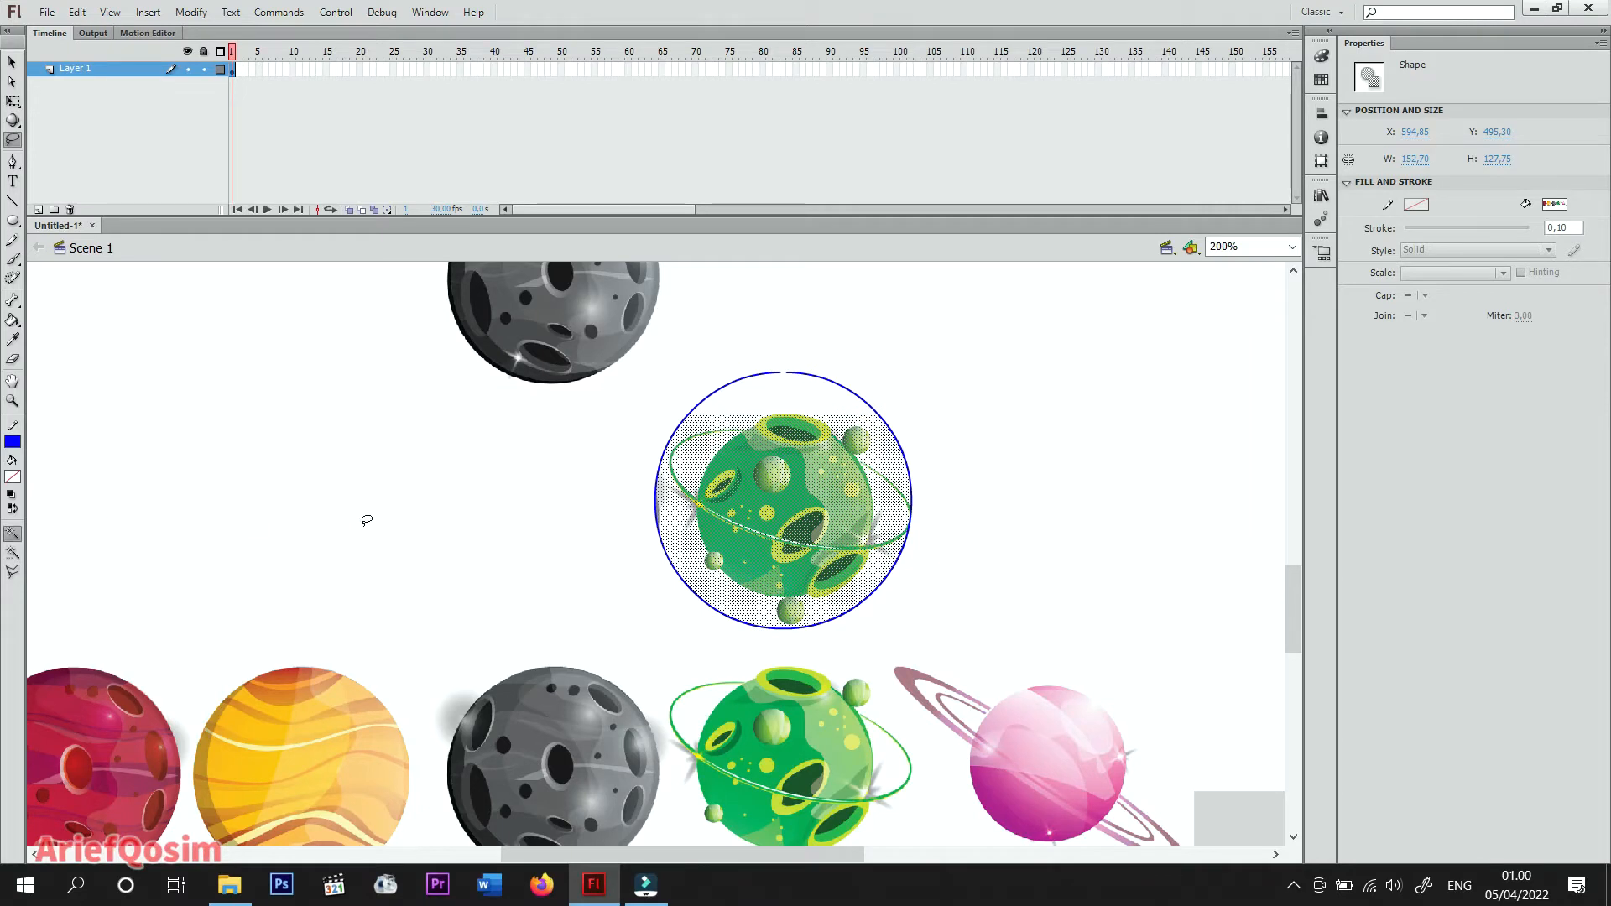
pyautogui.click(703, 461)
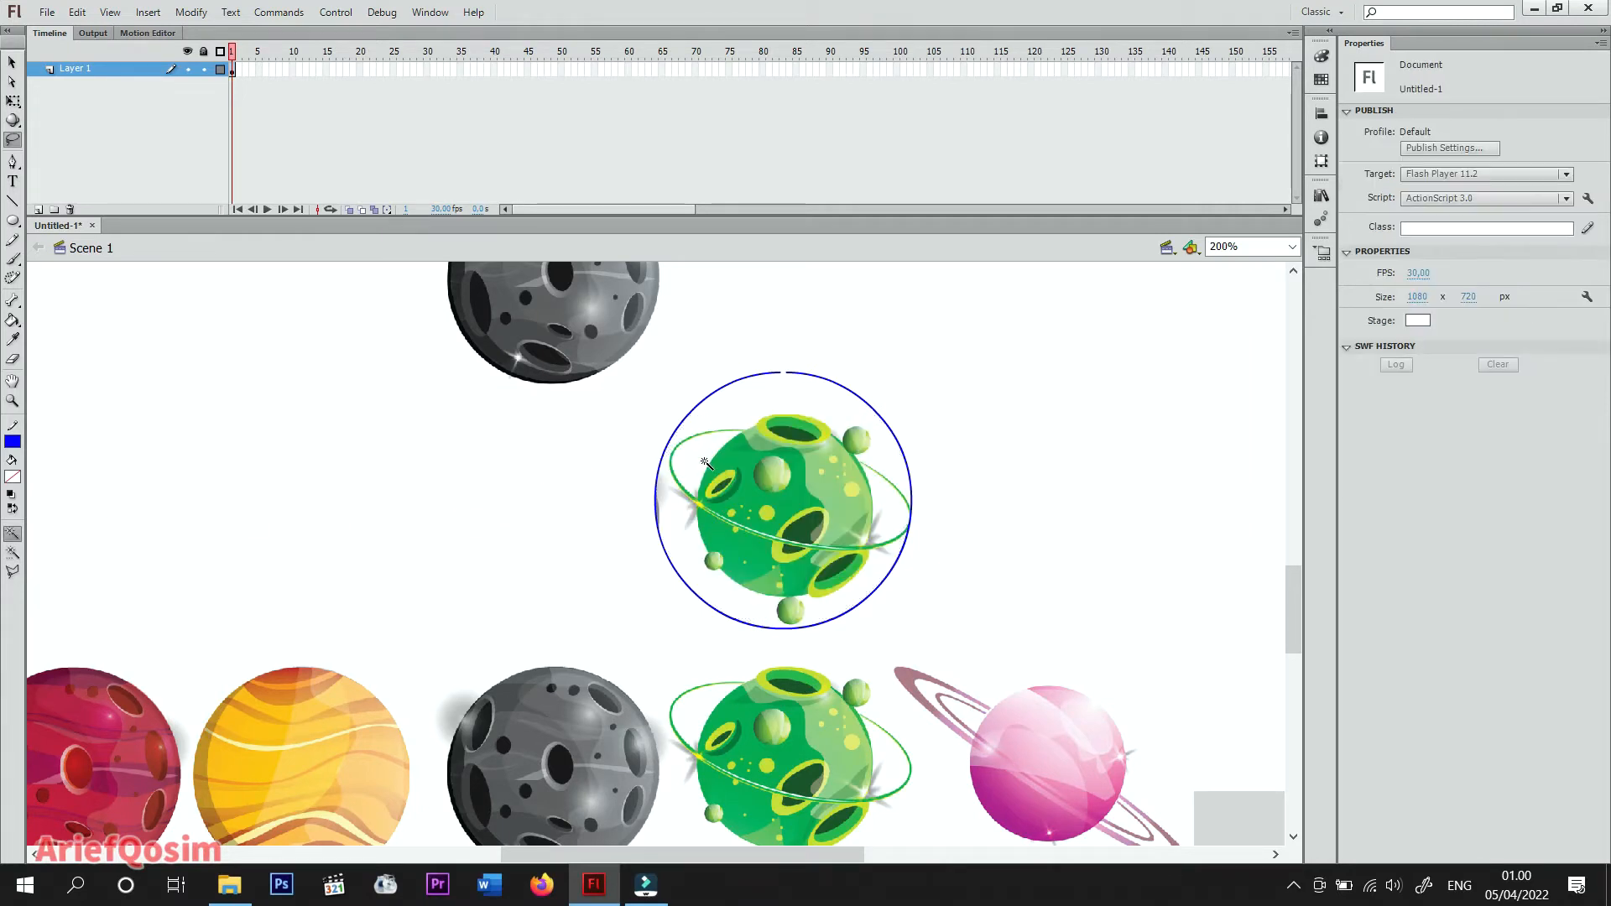
pyautogui.click(702, 453)
pyautogui.click(689, 572)
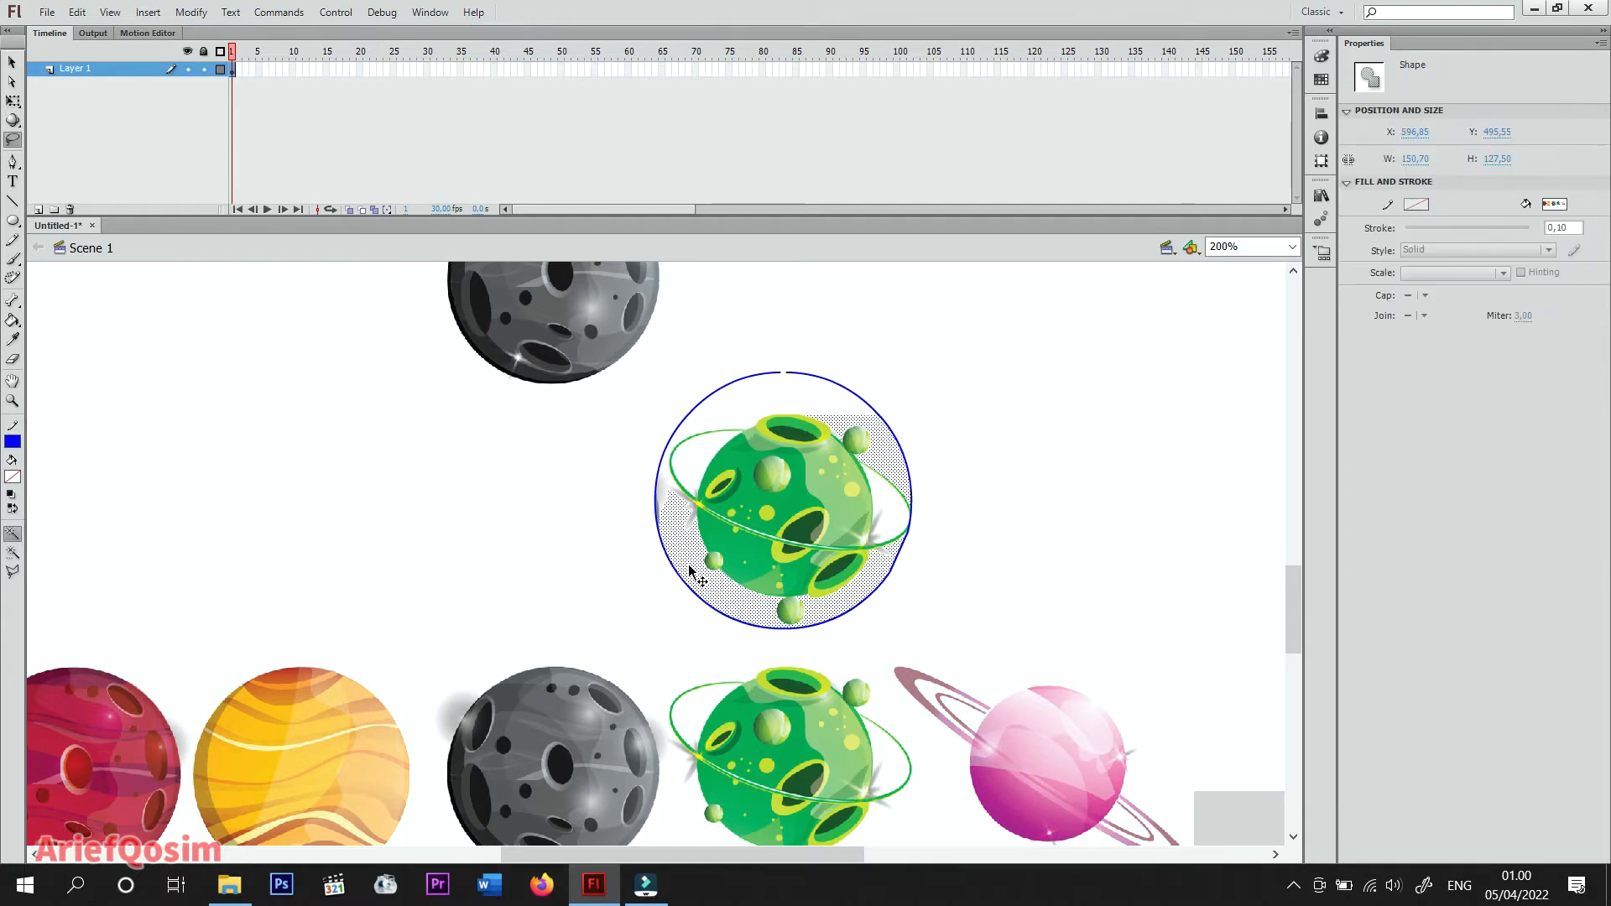
pyautogui.click(814, 577)
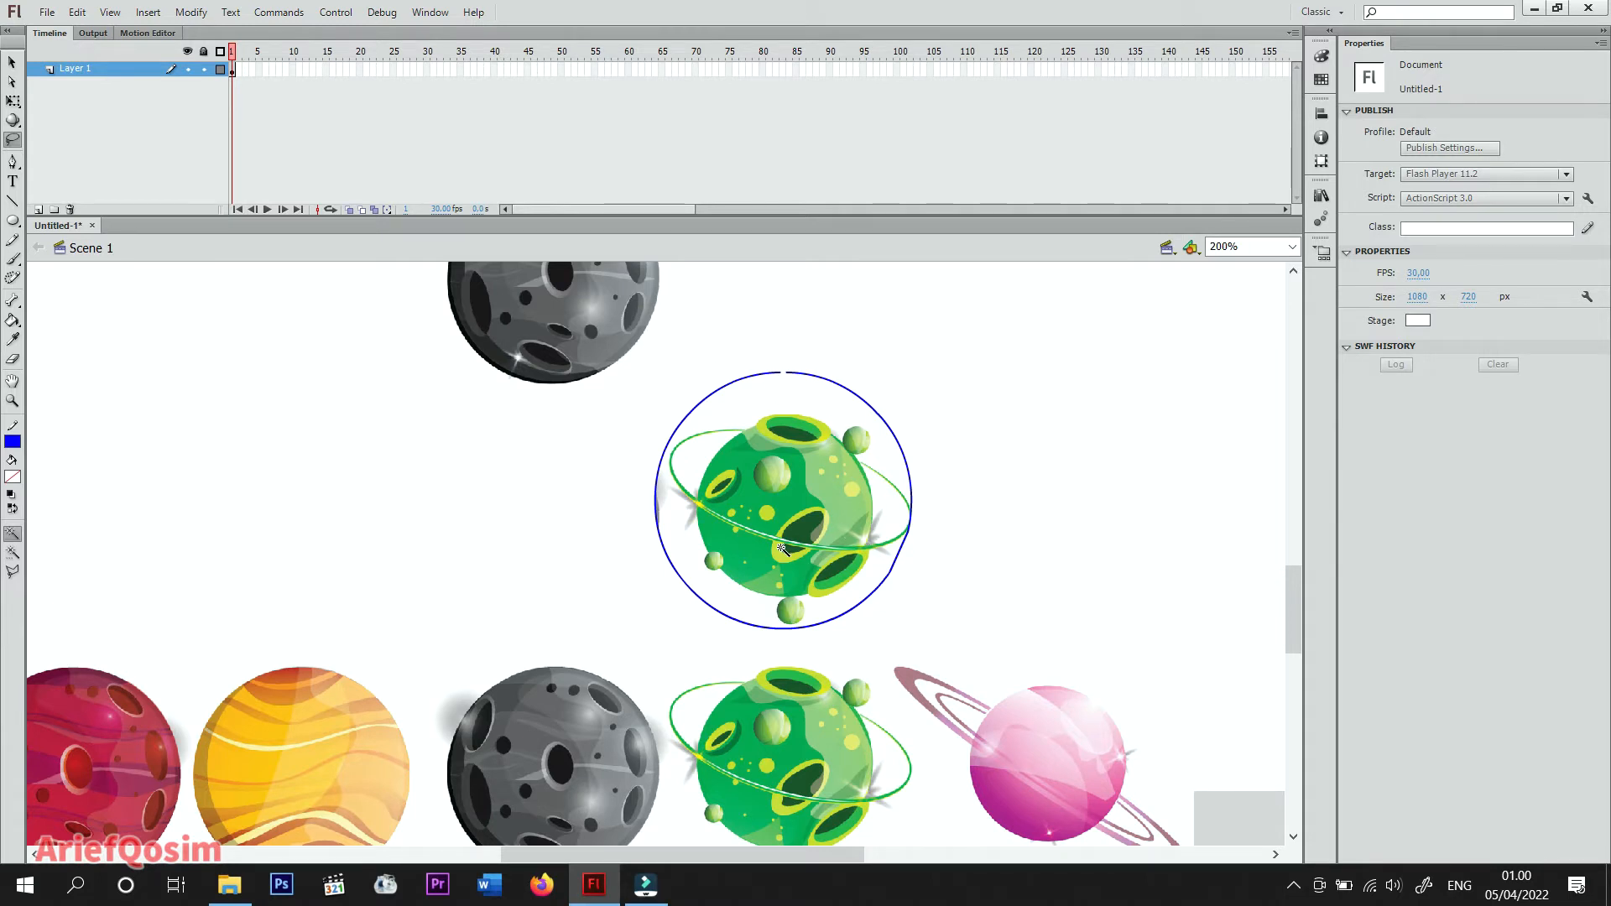
# Break apart the planets image in the last row, directly below the cut-out green planet.
pyautogui.click(11, 62)
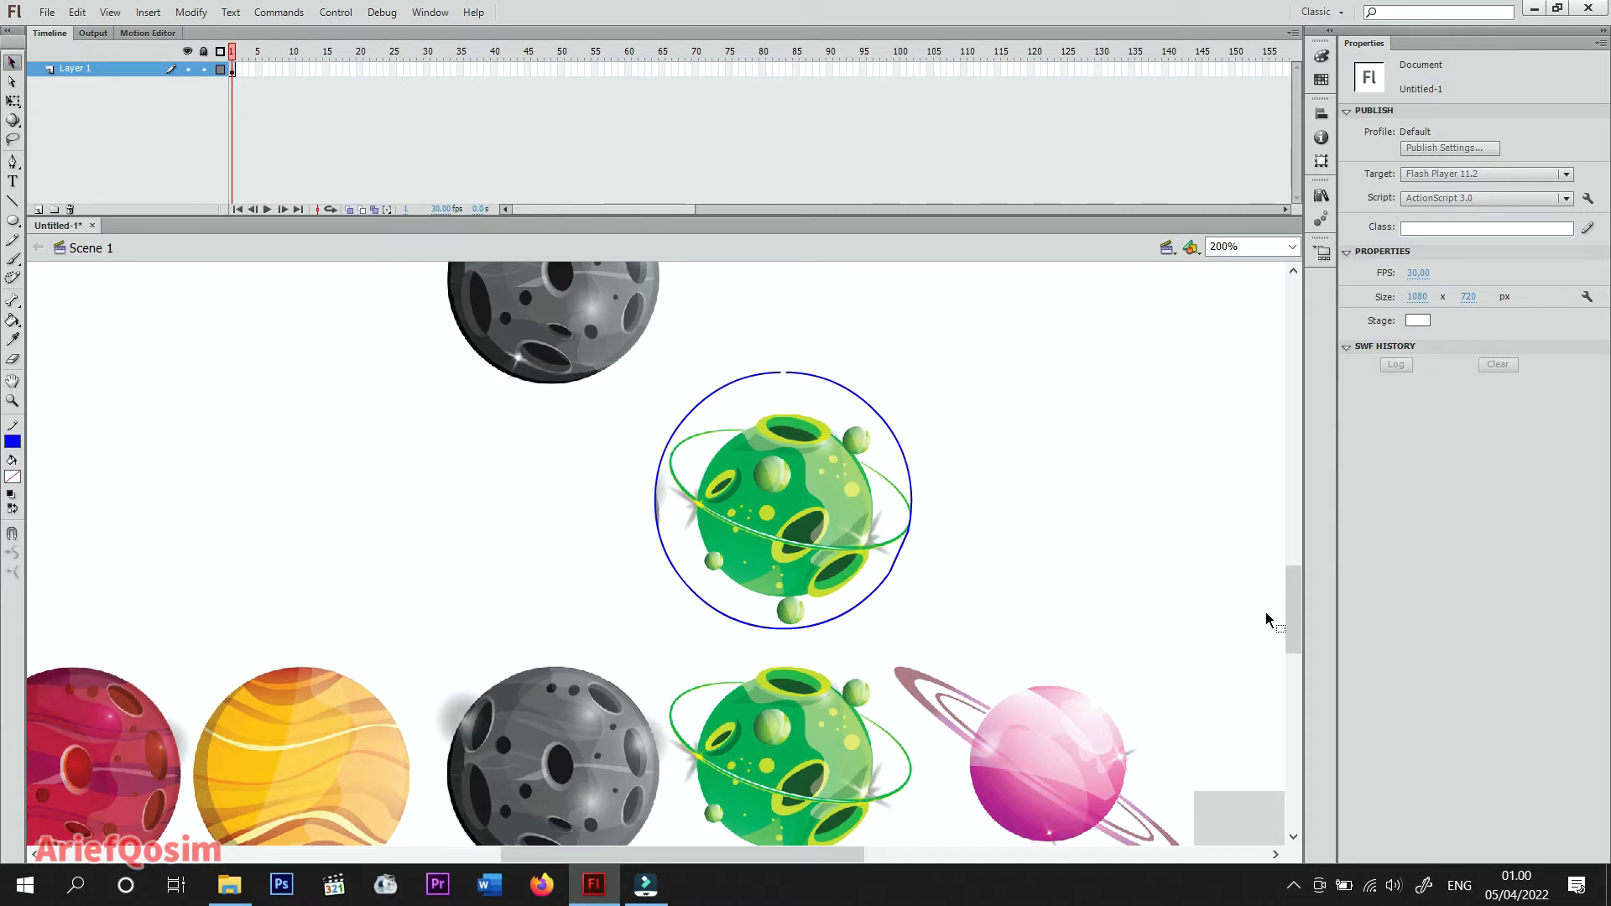
pyautogui.moveTo(1296, 614); pyautogui.dragTo(1300, 630)
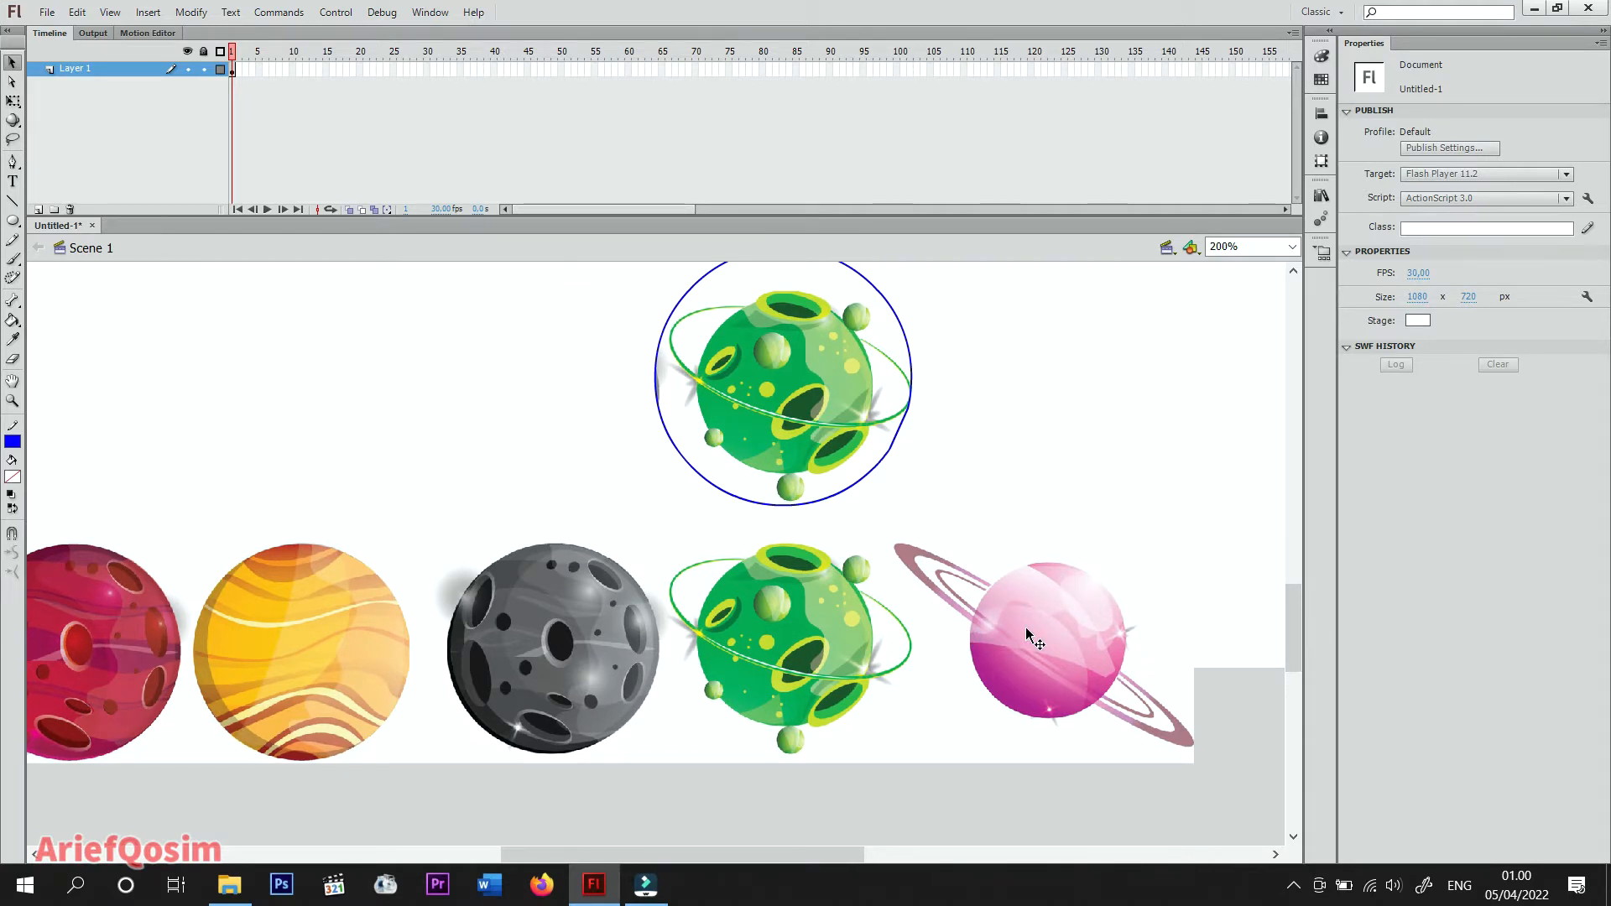
pyautogui.rightClick(1025, 627)
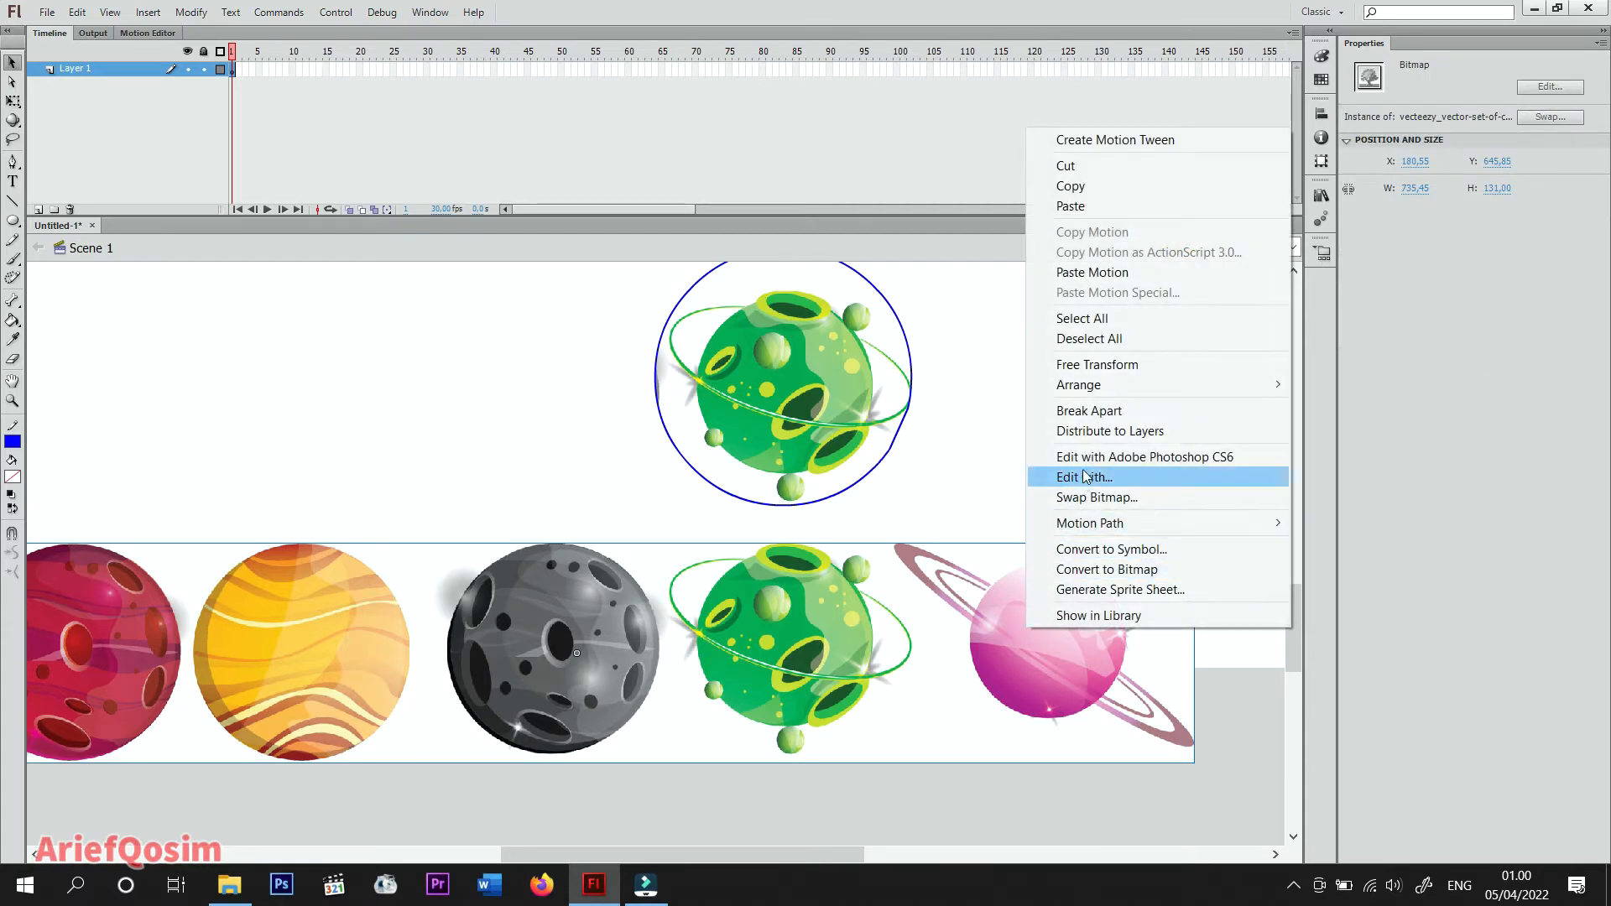
pyautogui.click(1104, 411)
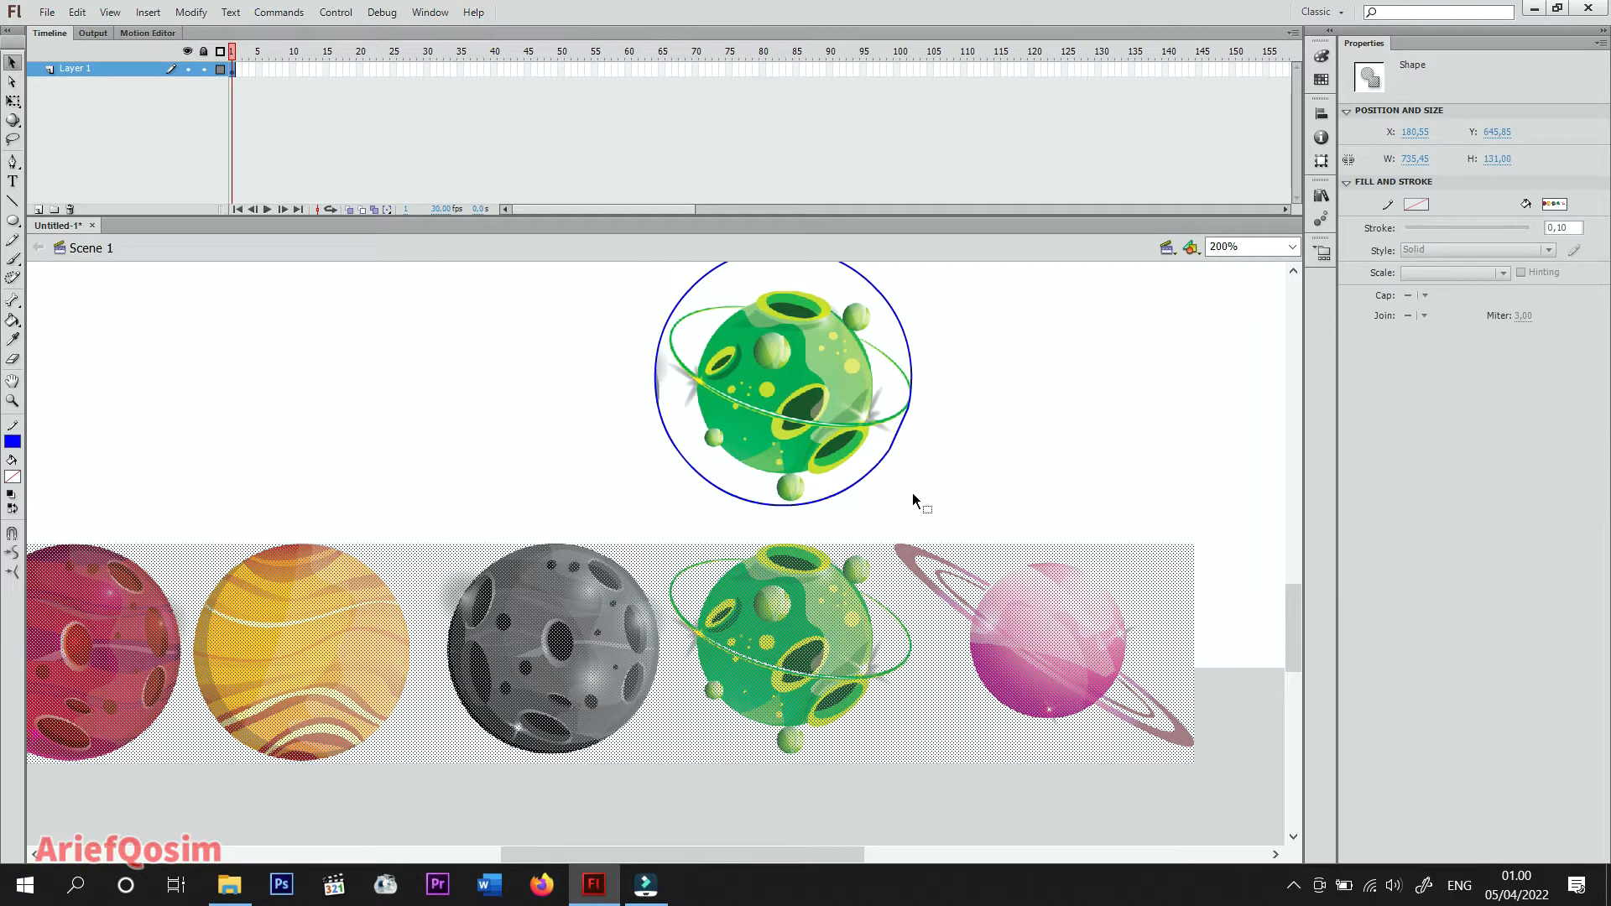
# Move the blue circle outline onto the last row's pink planet, stretch it into an ellipse and rotate it to follow the ring's tilt.
pyautogui.click(867, 480)
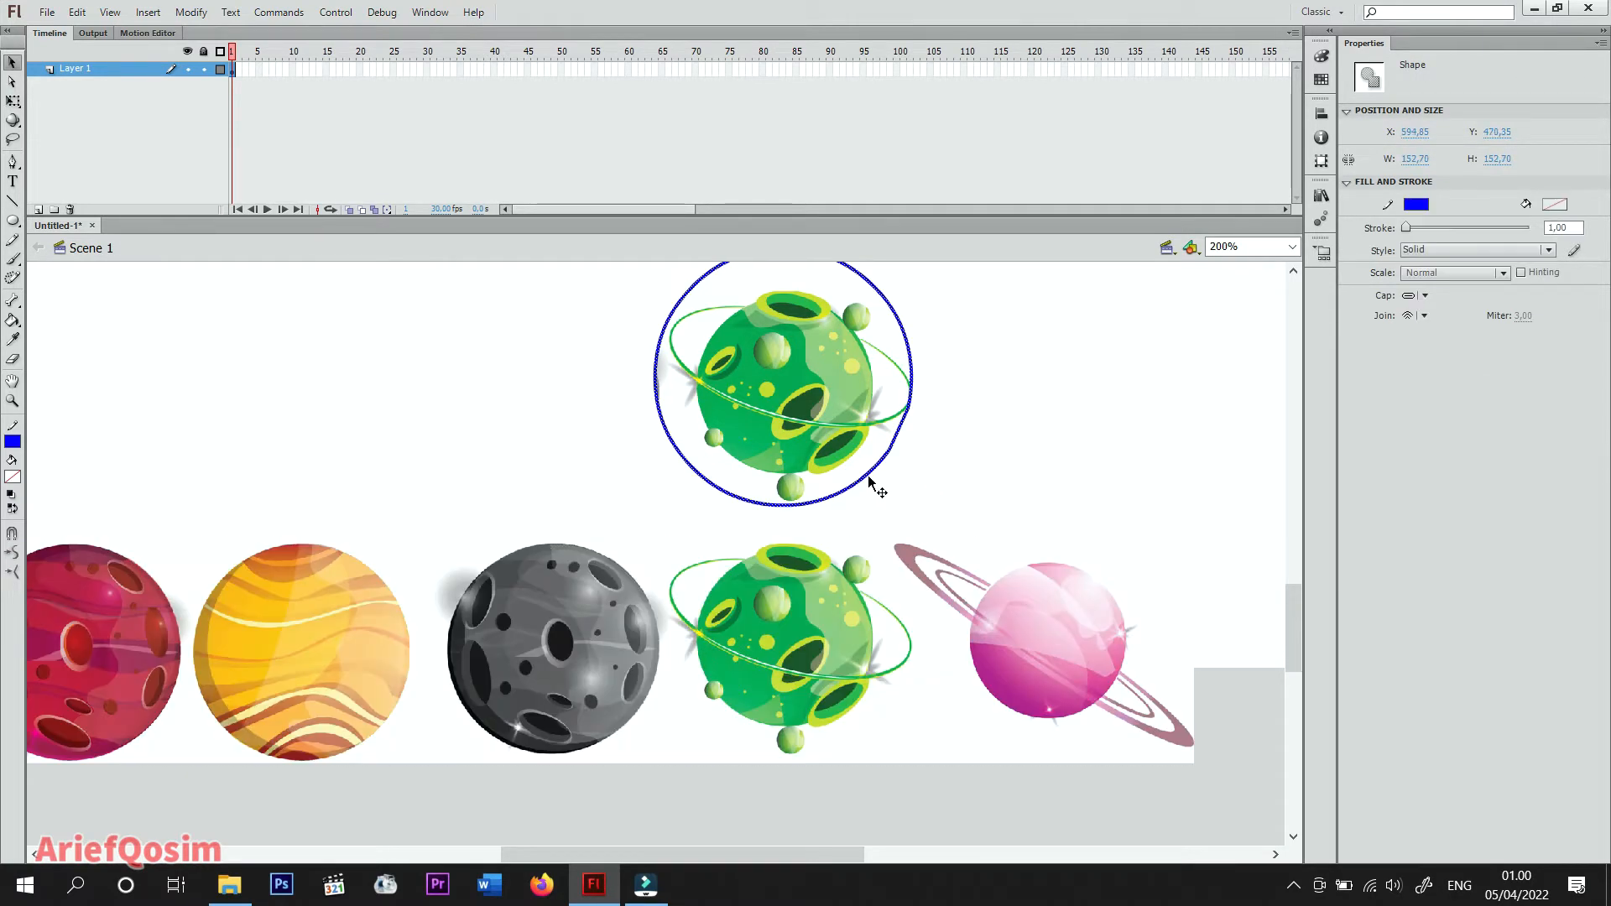
pyautogui.moveTo(873, 480)
pyautogui.mouseDown()
pyautogui.moveTo(1075, 698)
pyautogui.moveTo(1147, 734)
pyautogui.mouseUp()
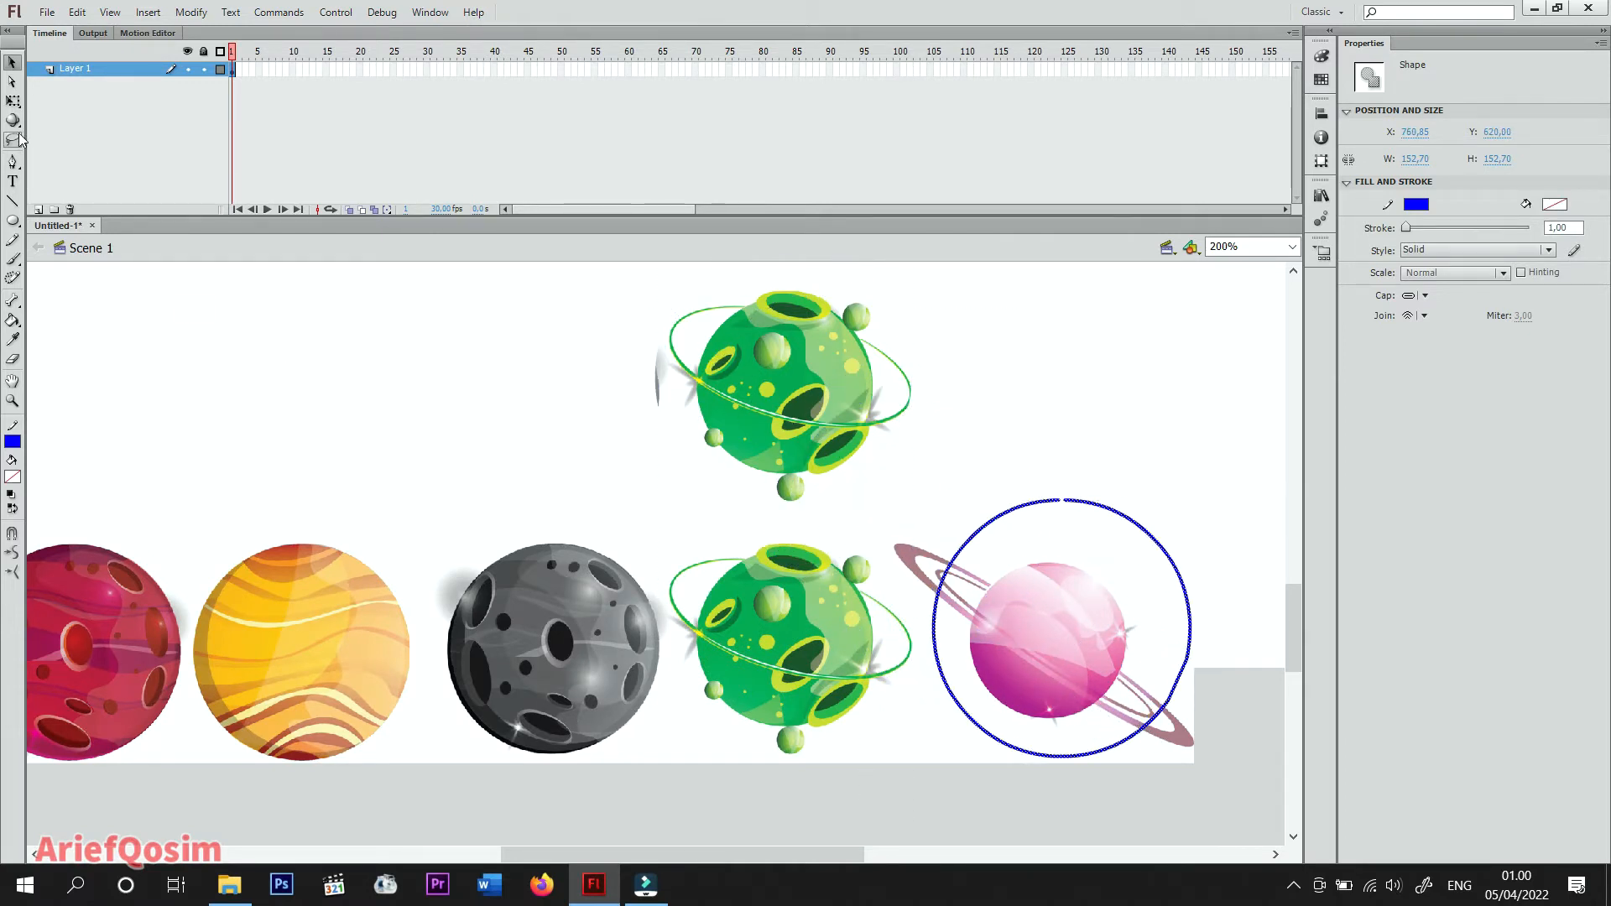
pyautogui.click(12, 101)
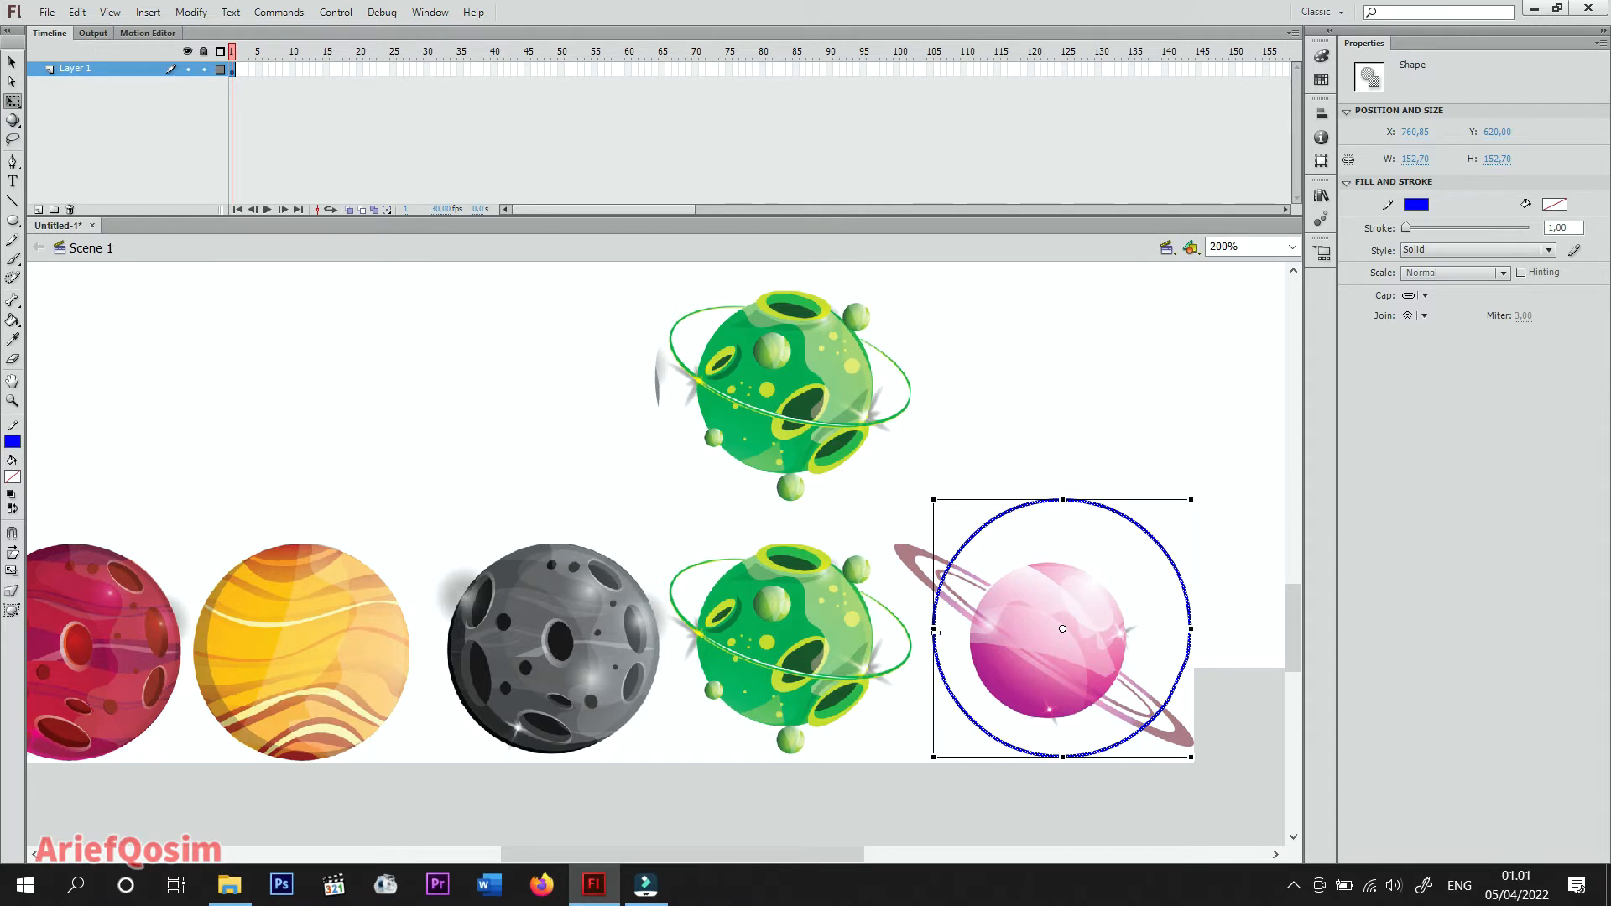
pyautogui.moveTo(935, 630); pyautogui.dragTo(879, 612)
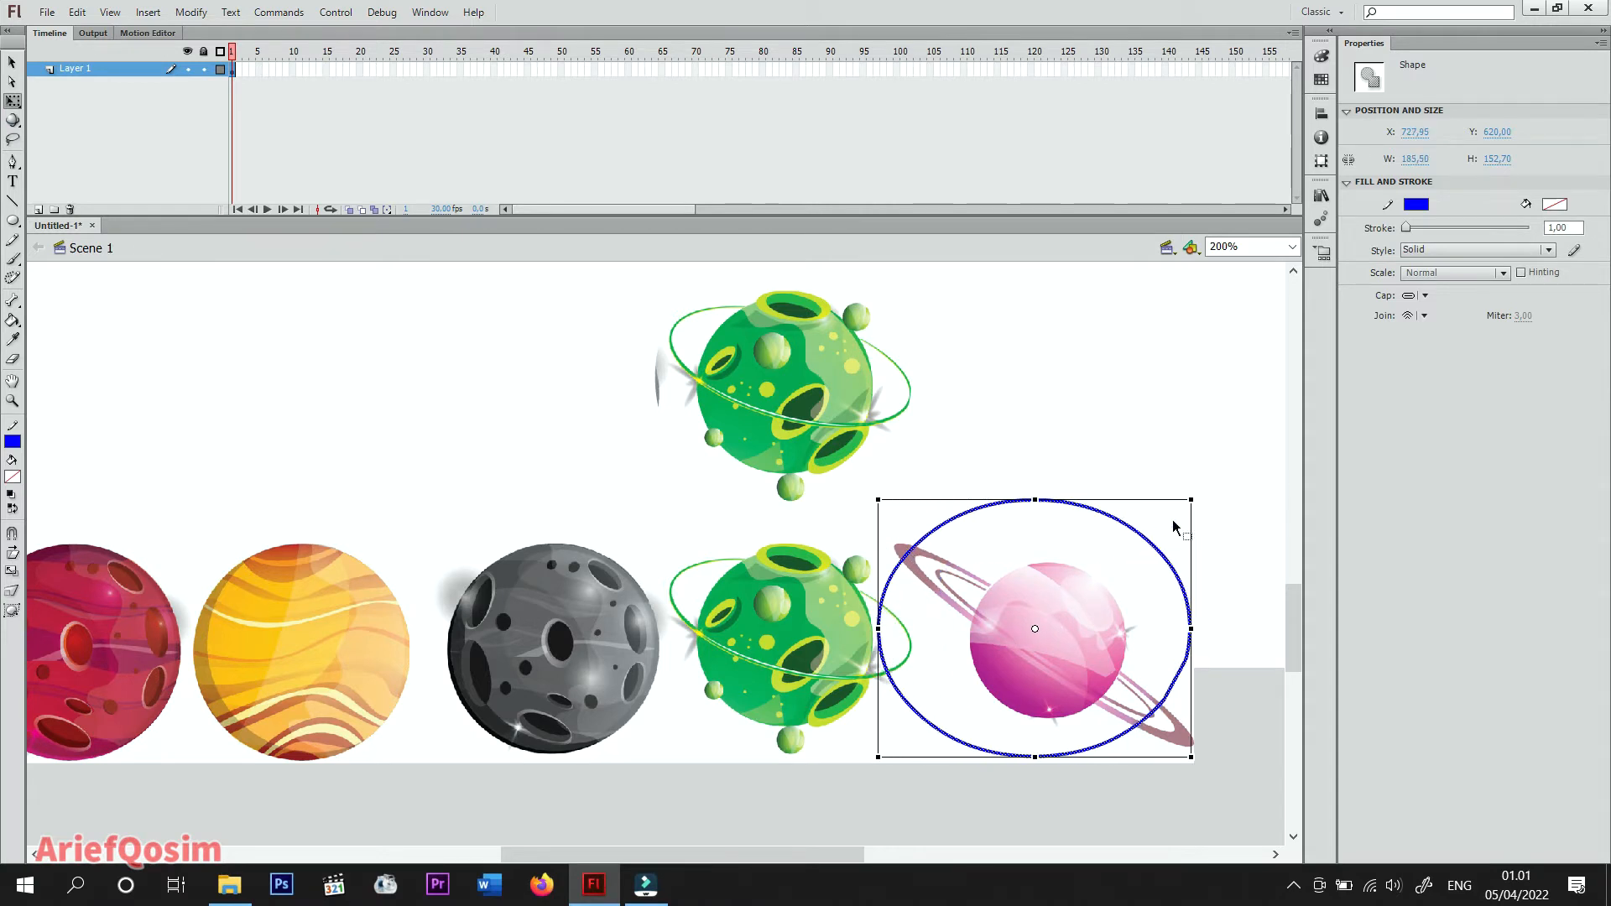
pyautogui.moveTo(1202, 489); pyautogui.dragTo(1259, 564)
pyautogui.moveTo(1177, 699); pyautogui.dragTo(1230, 727)
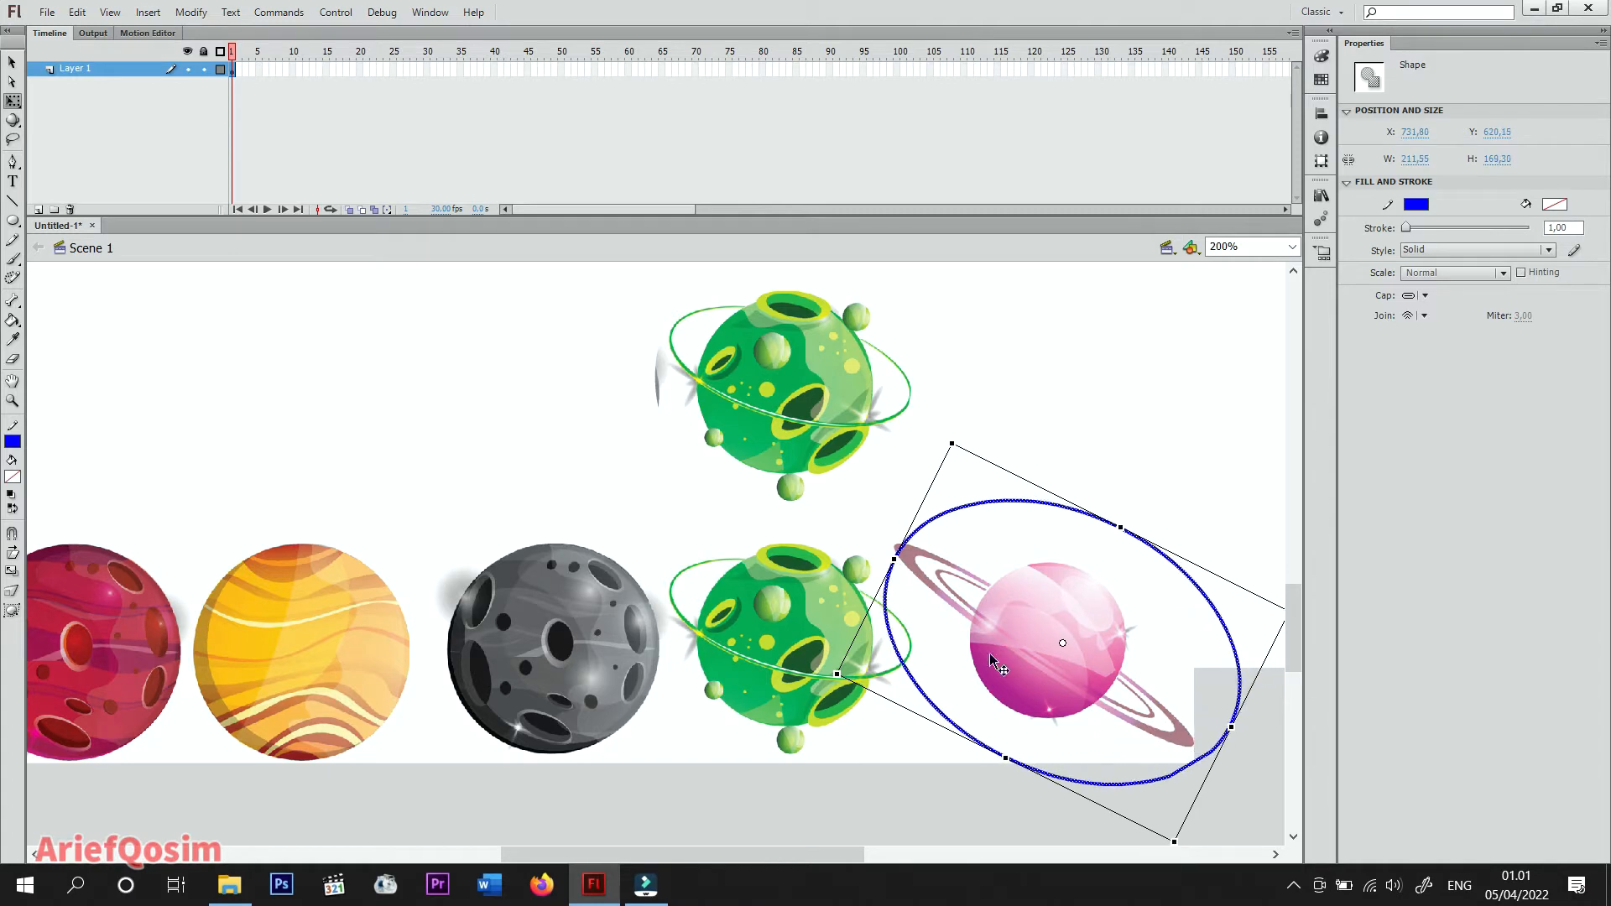
# Fit the tilted blue ellipse closely around the pink planet and its ring, about 214.75 by 156.2 px overall.
pyautogui.moveTo(893, 560); pyautogui.dragTo(872, 544)
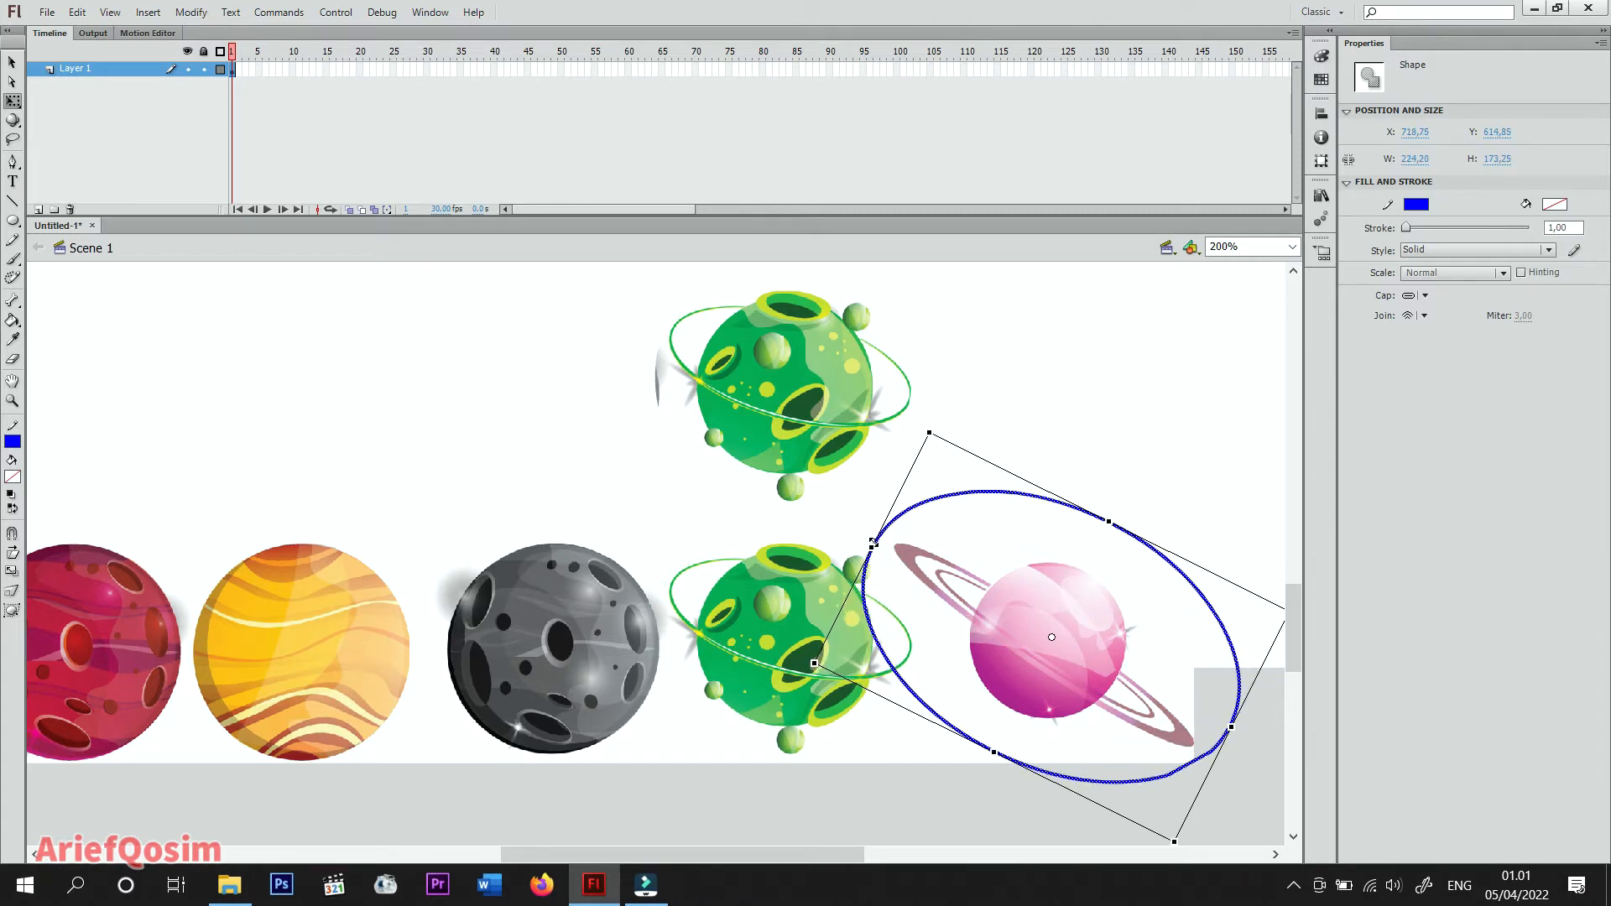
pyautogui.moveTo(995, 752); pyautogui.dragTo(1035, 741)
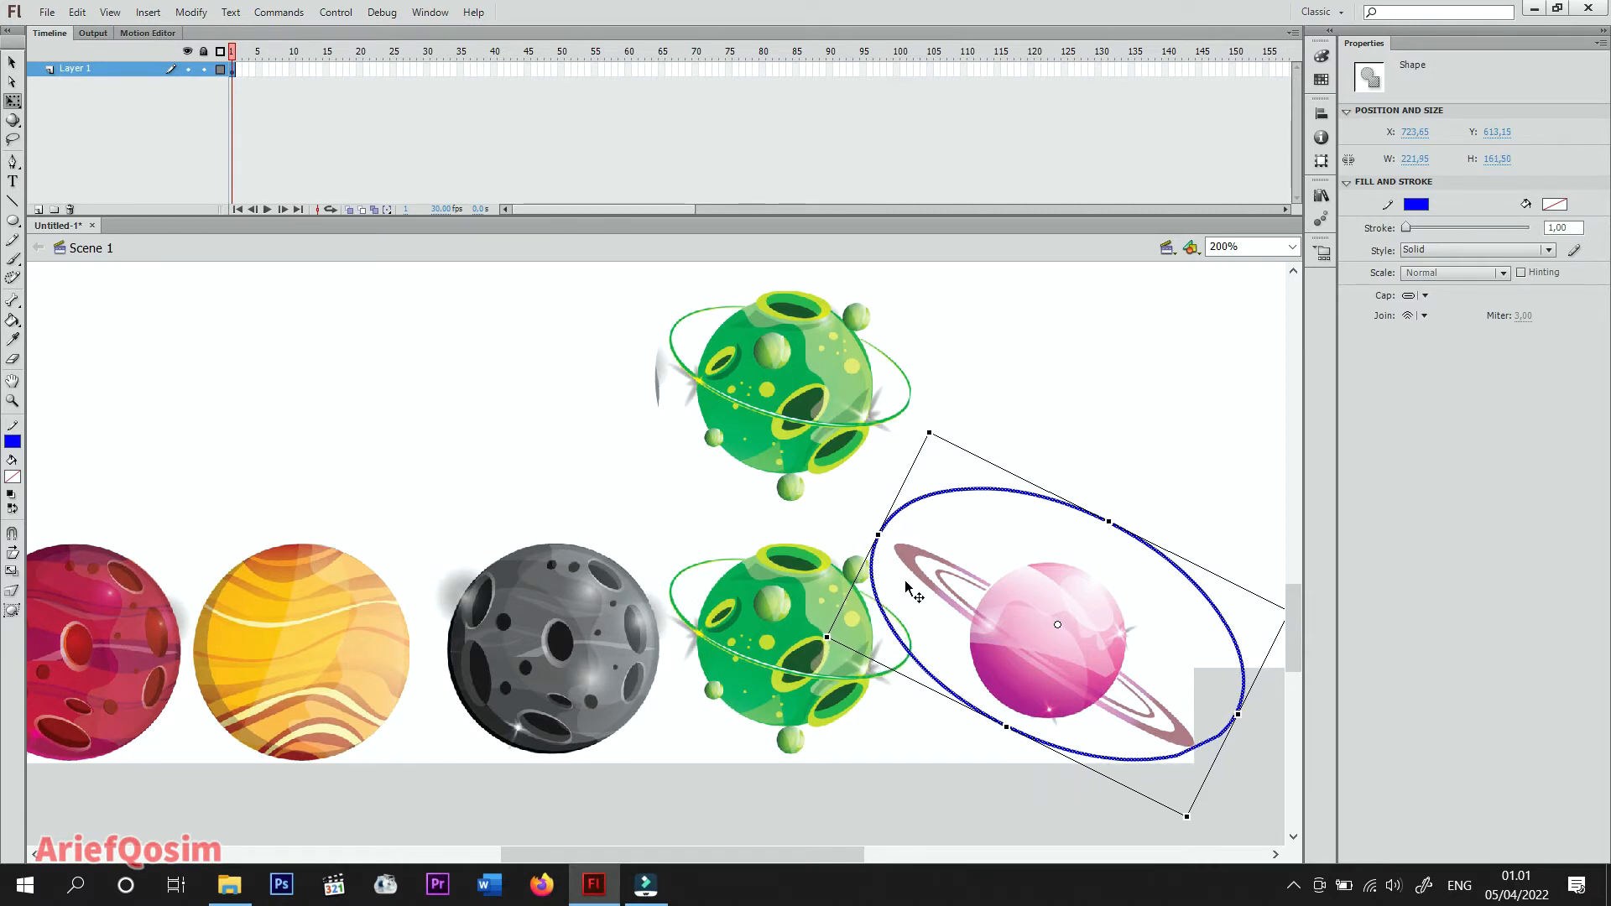
pyautogui.moveTo(878, 535); pyautogui.dragTo(890, 542)
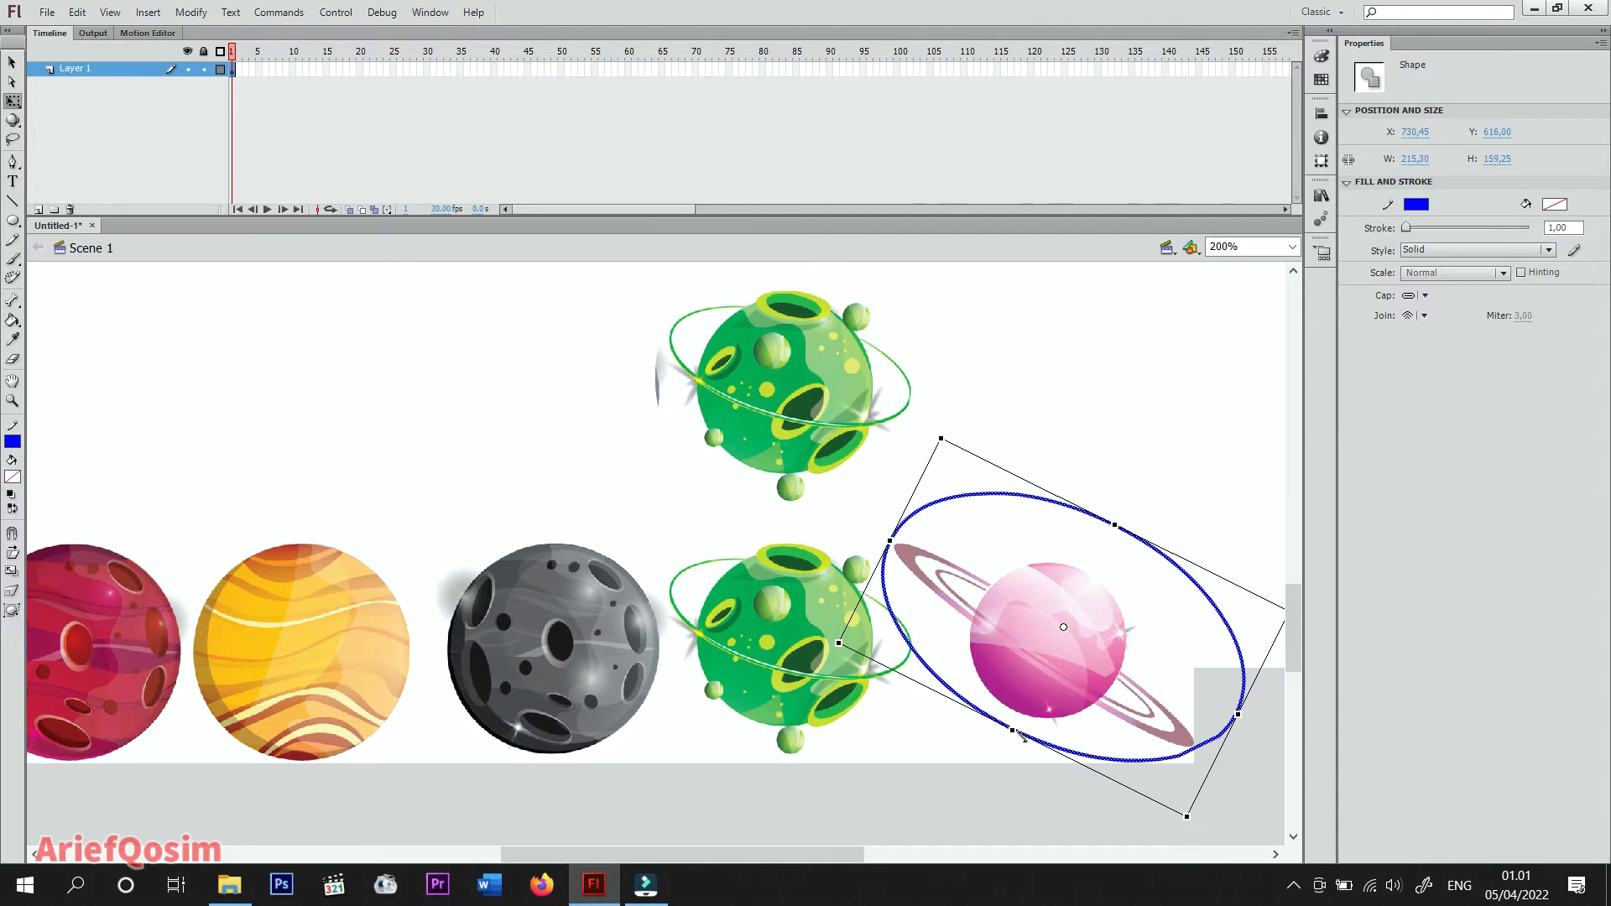
pyautogui.moveTo(1016, 732); pyautogui.dragTo(1023, 727)
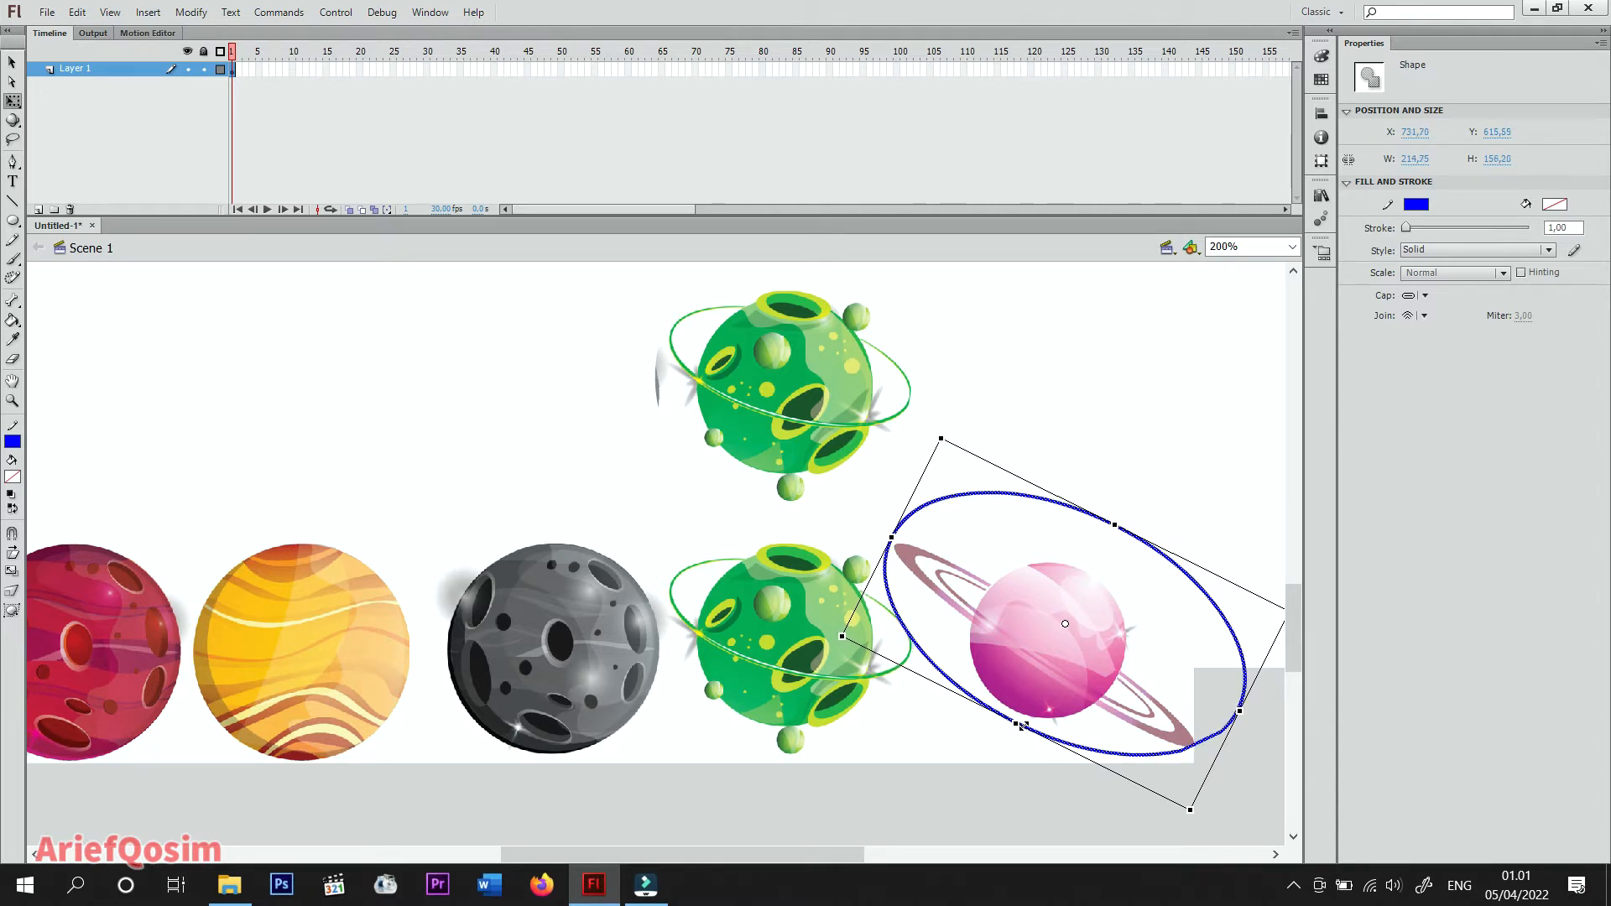
# Delete the last row's image area outside the blue ellipse, keeping only the pink ringed planet.
pyautogui.click(1019, 838)
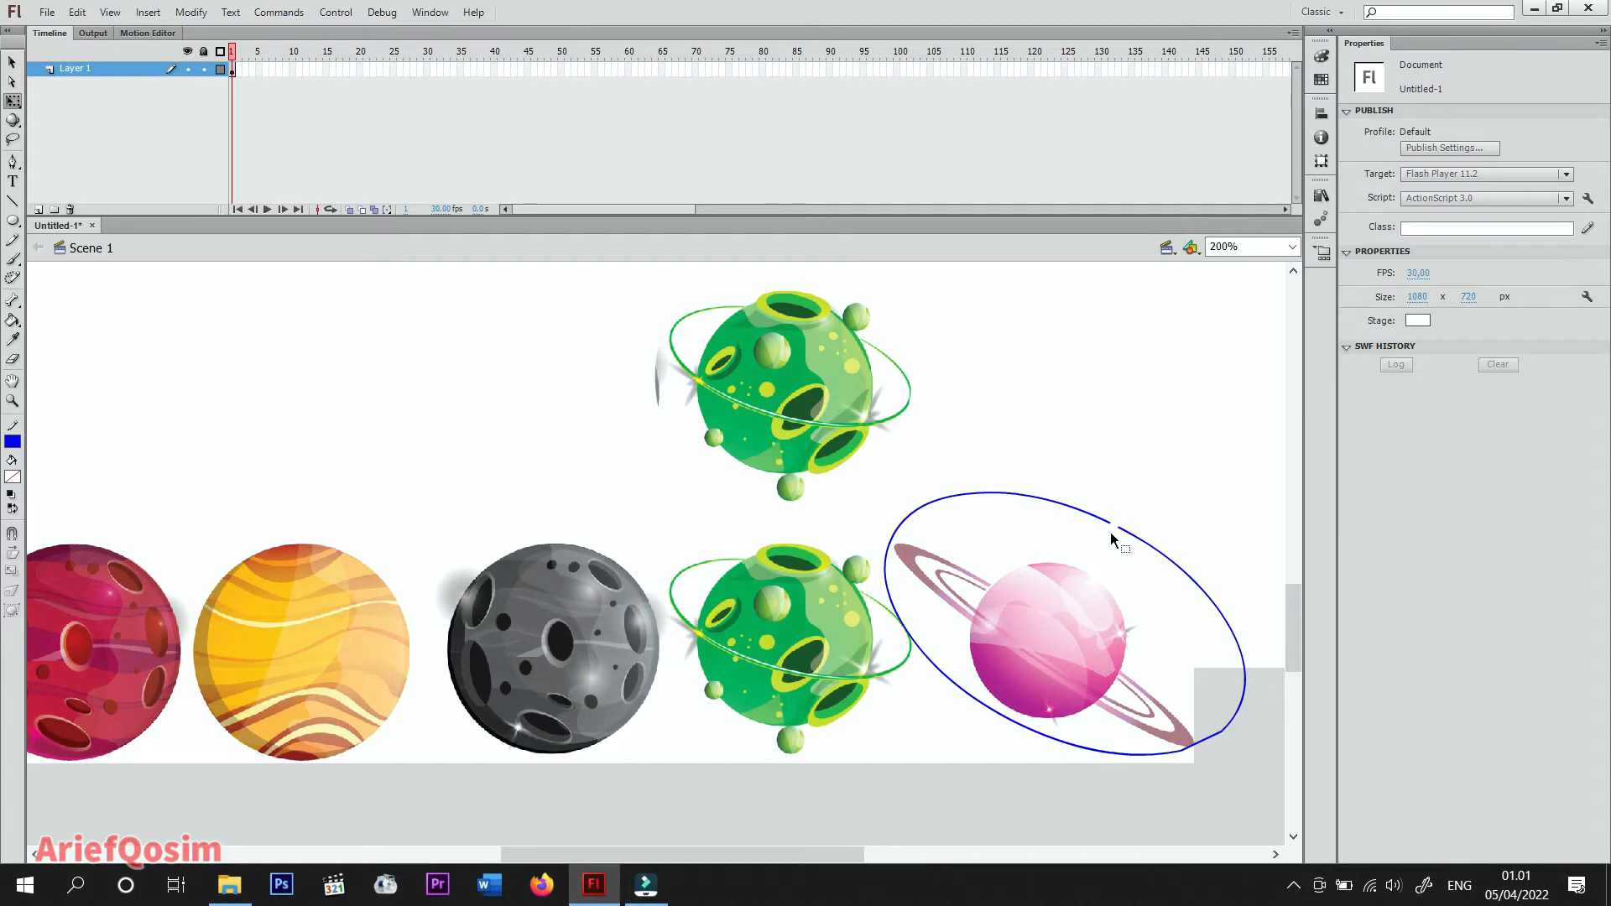
pyautogui.click(704, 577)
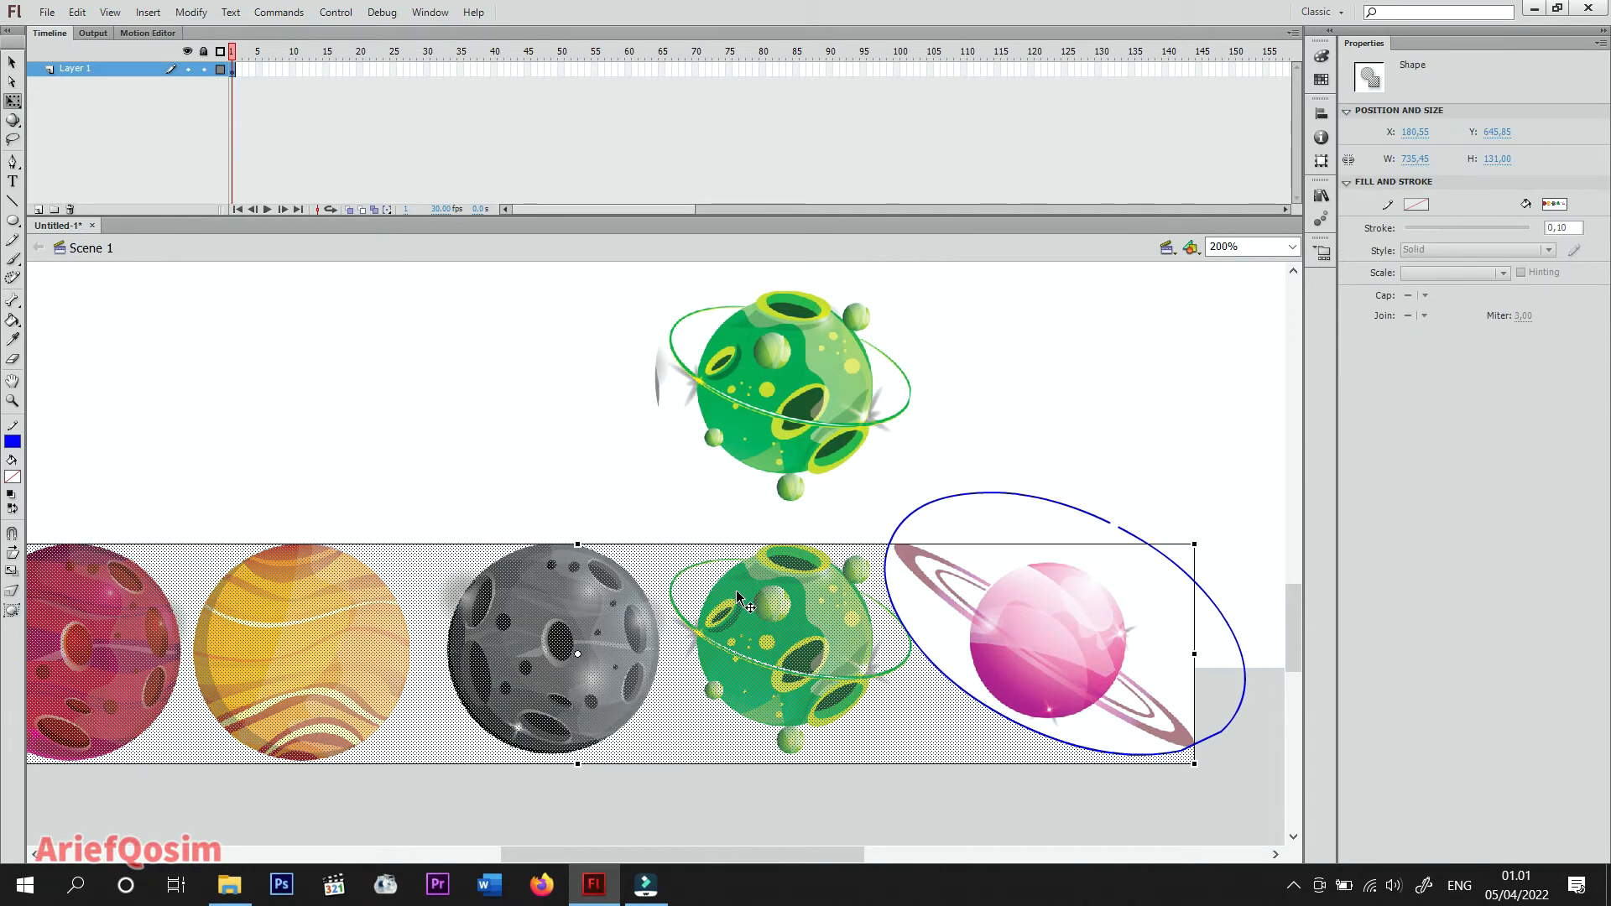
pyautogui.press('Delete')
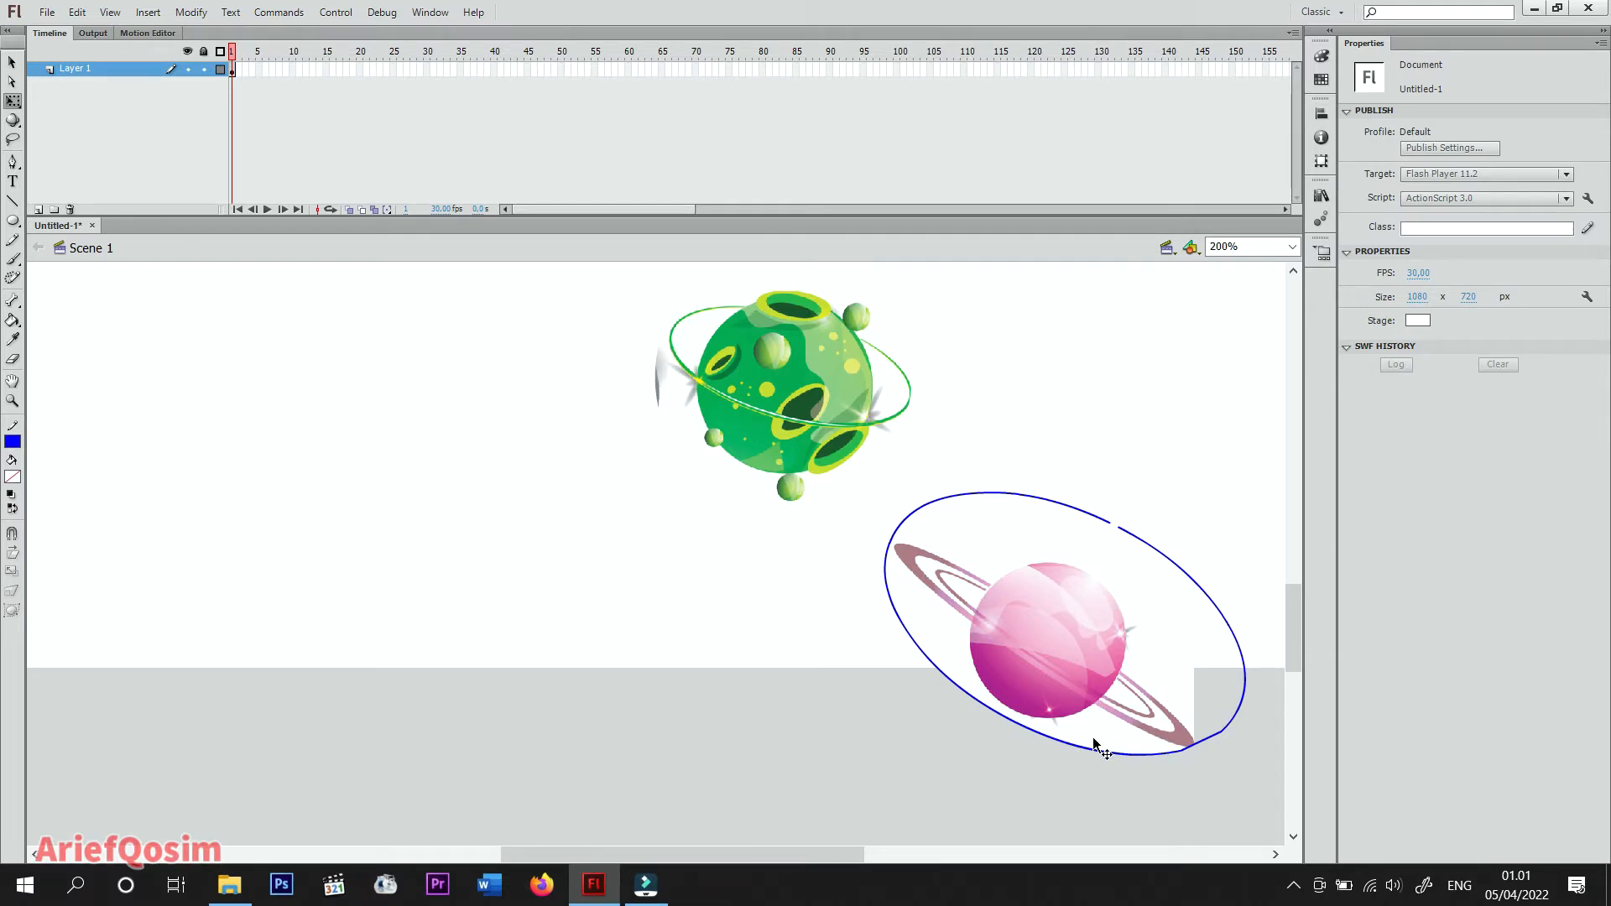
# Select the white background around the pink planet and its ring with the Magic Wand and delete it.
pyautogui.click(12, 142)
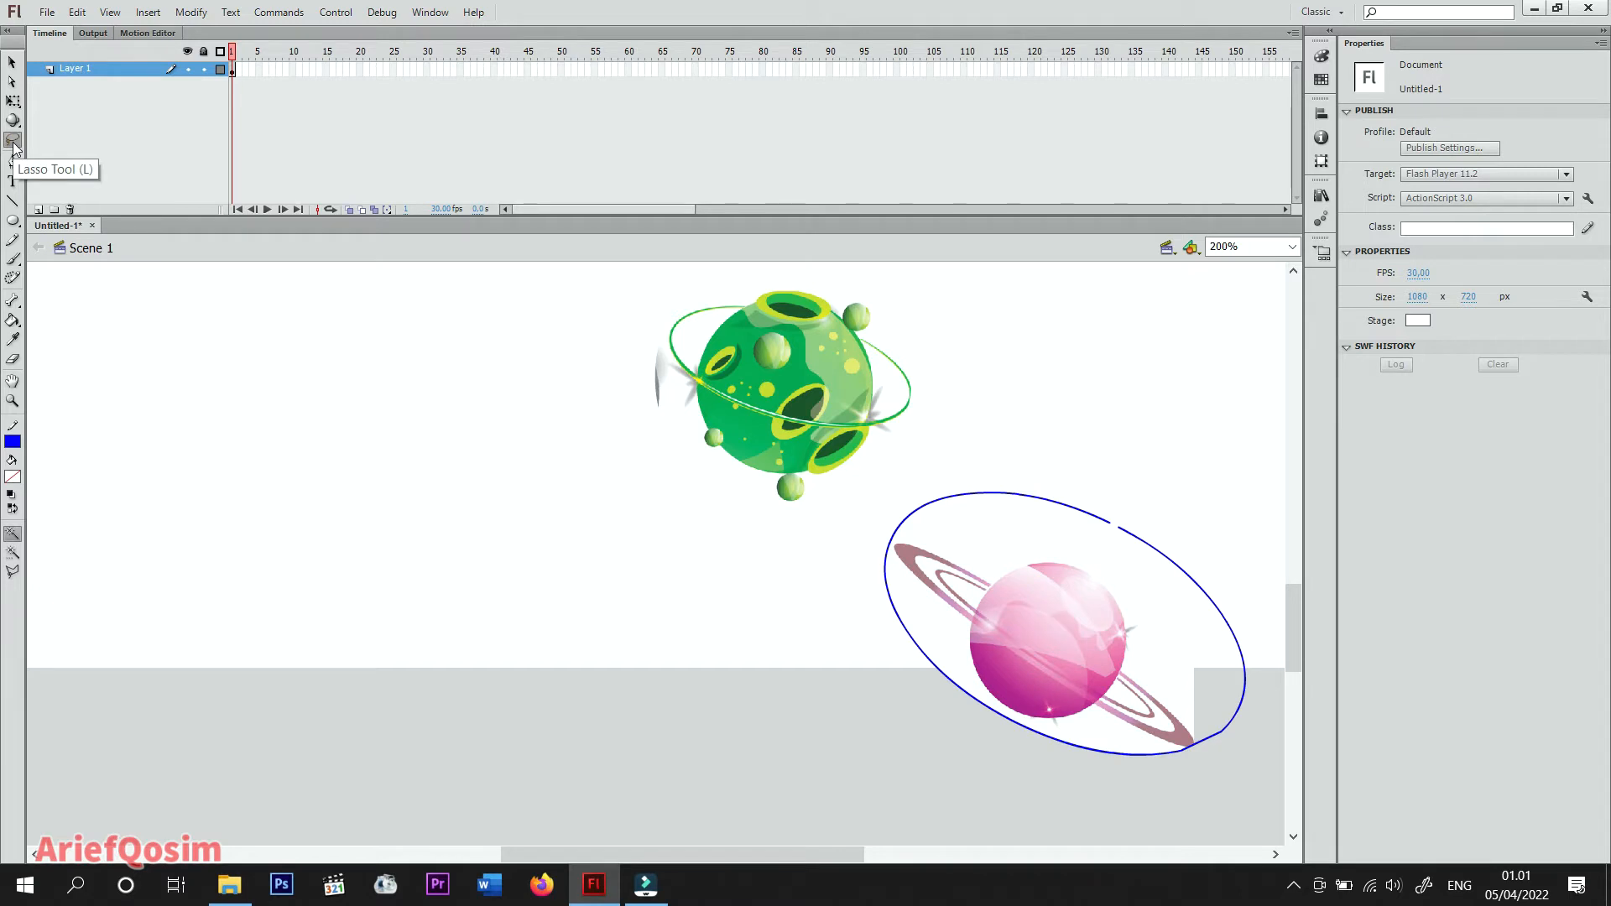
pyautogui.click(11, 537)
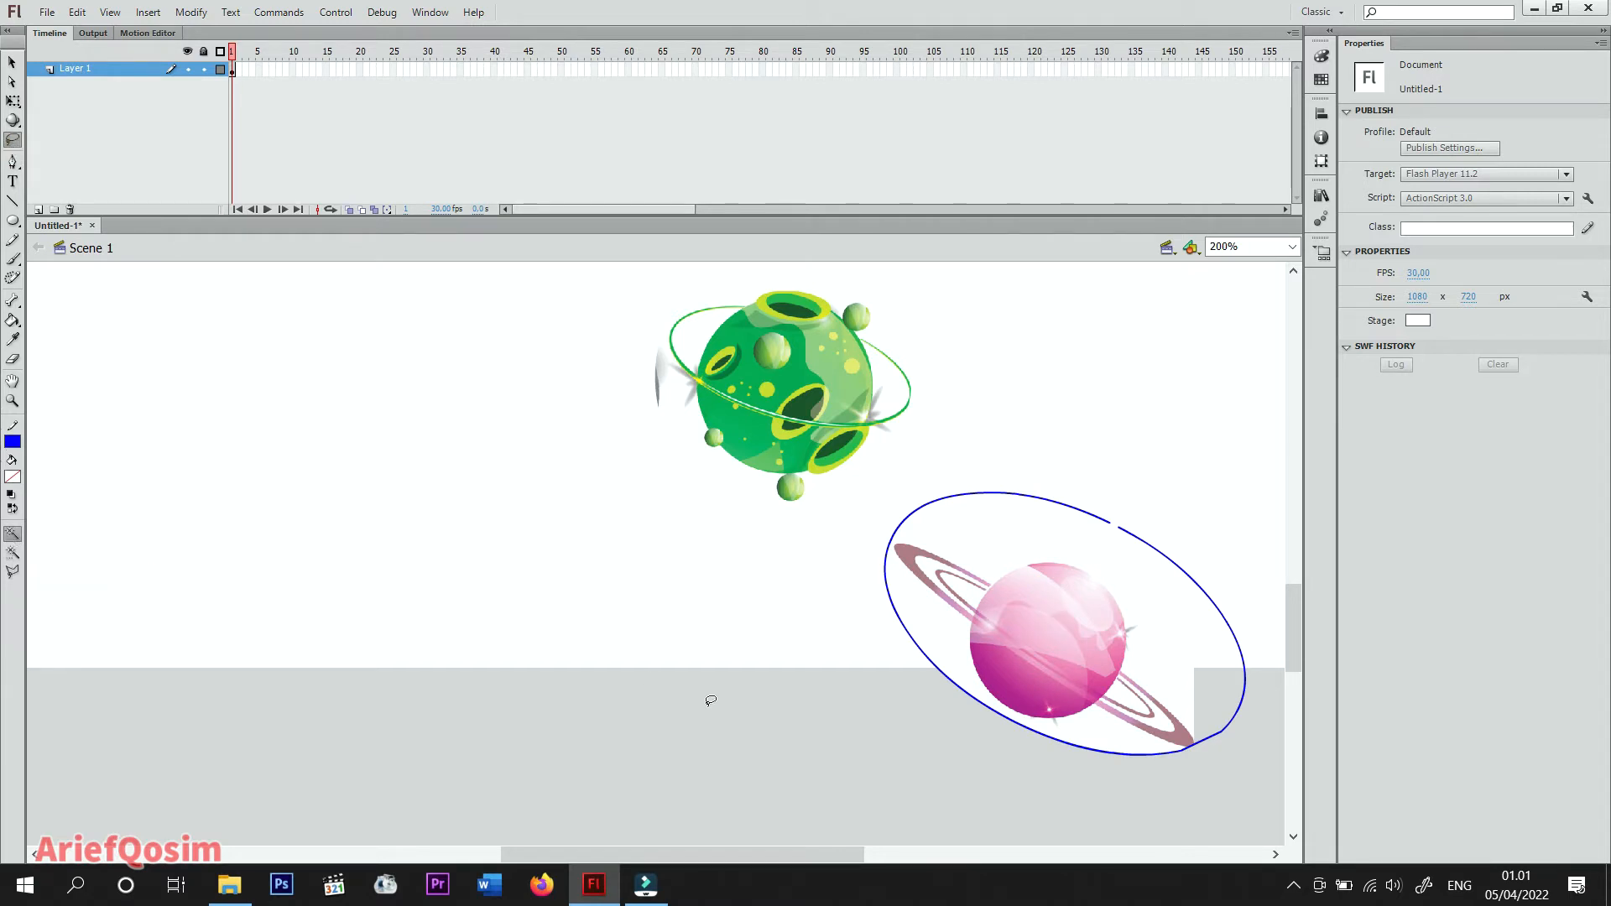
pyautogui.click(951, 648)
pyautogui.press('Delete')
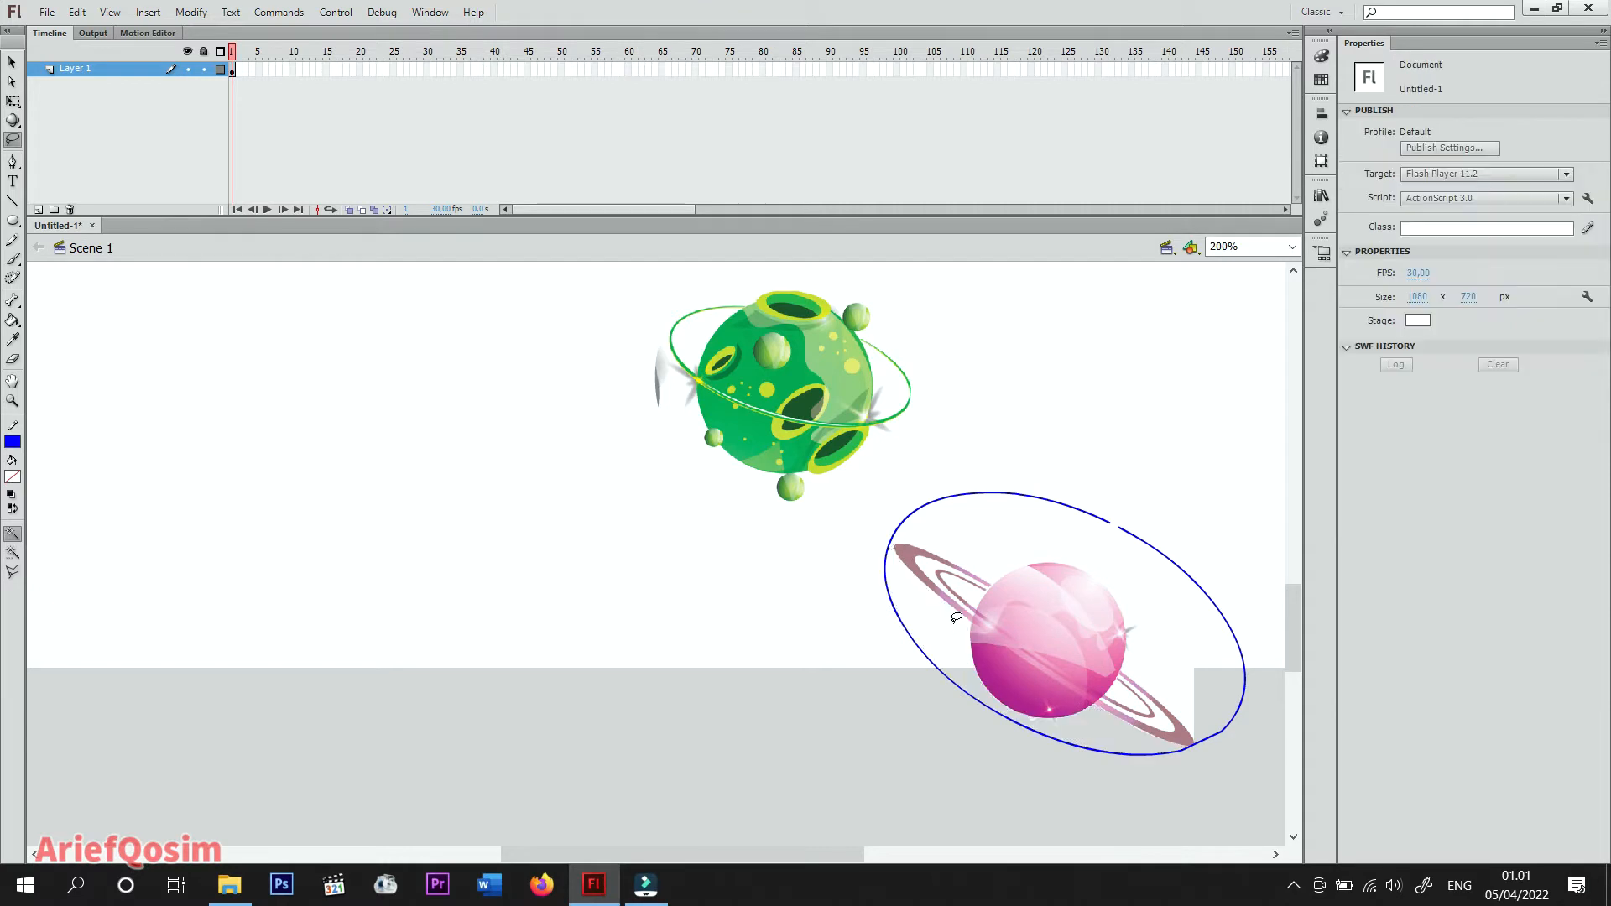
pyautogui.click(969, 597)
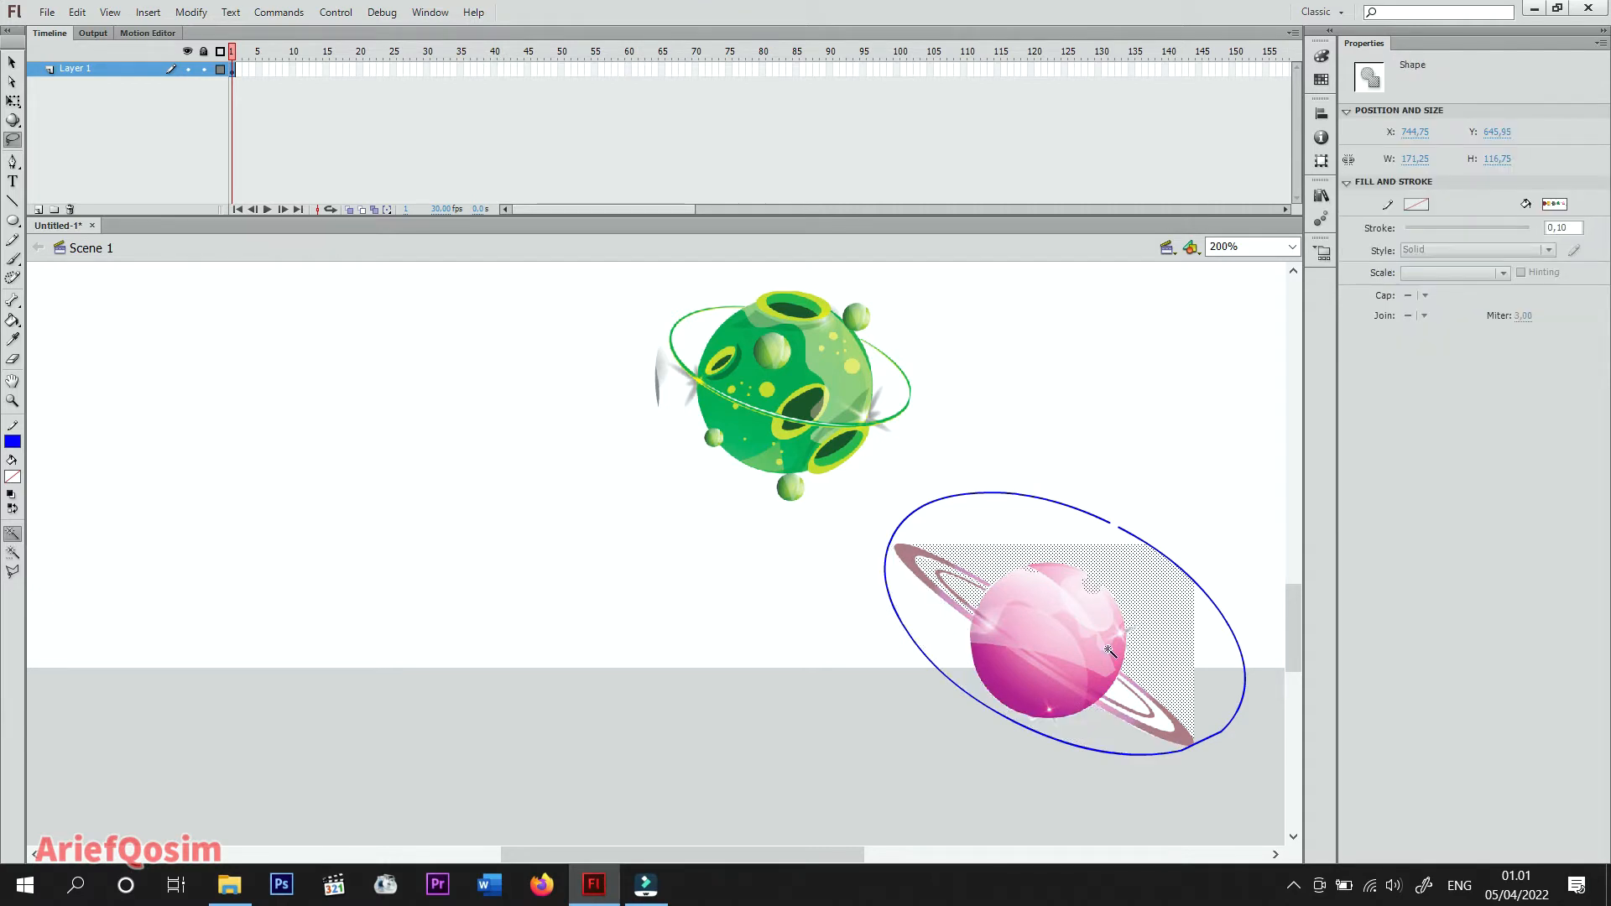
pyautogui.press('Delete')
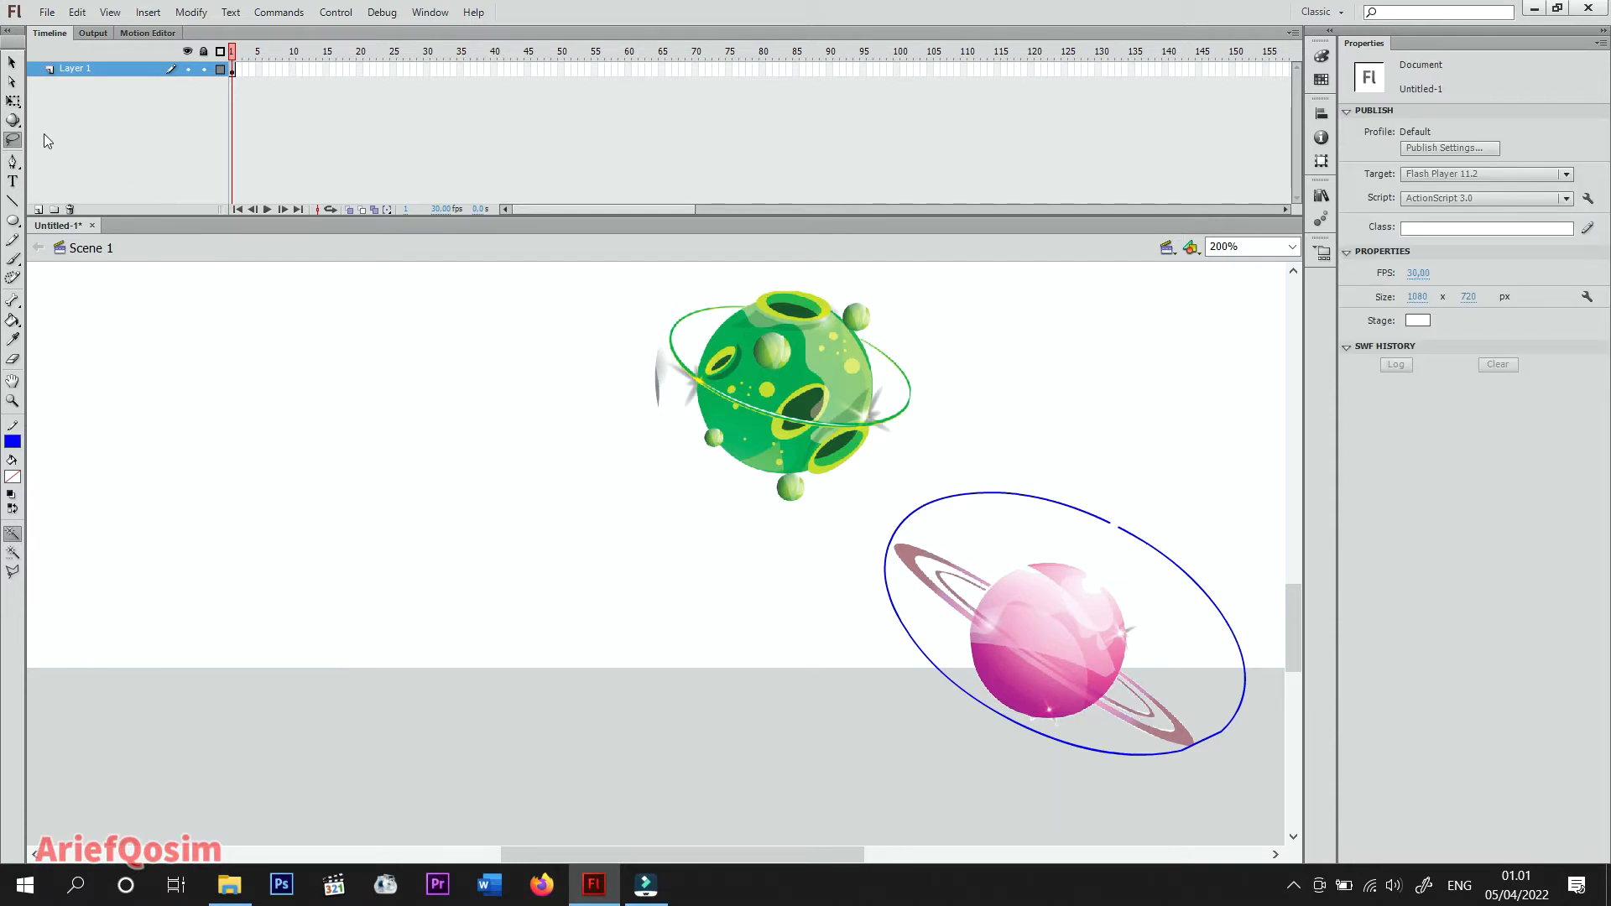
# Delete the blue ellipse outline around the pink planet.
pyautogui.click(12, 62)
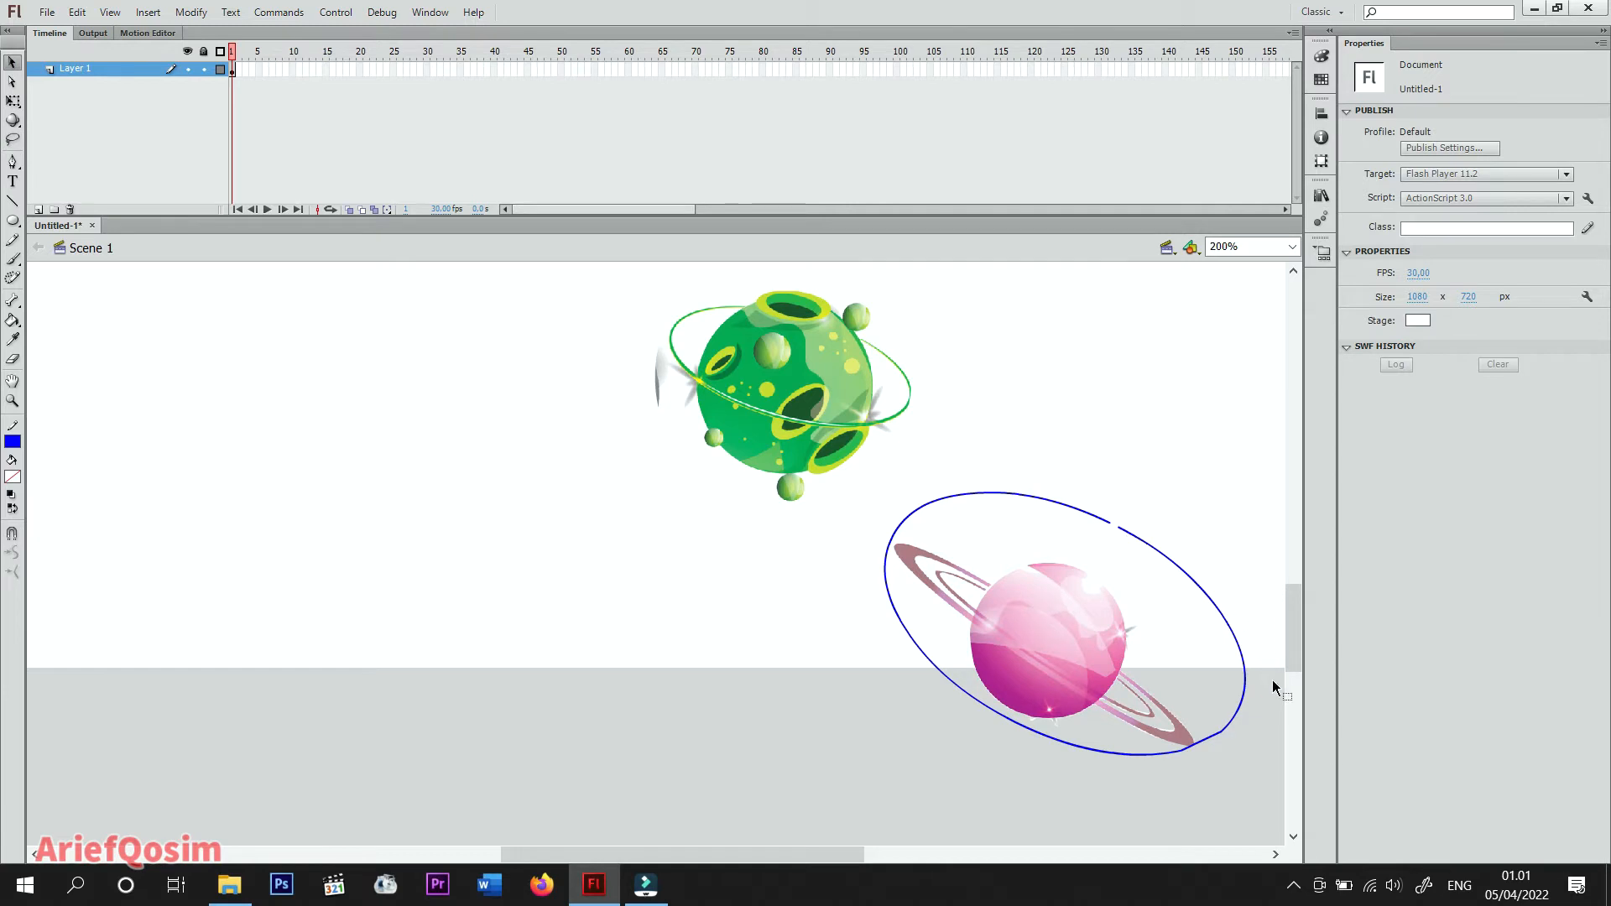
pyautogui.click(1246, 688)
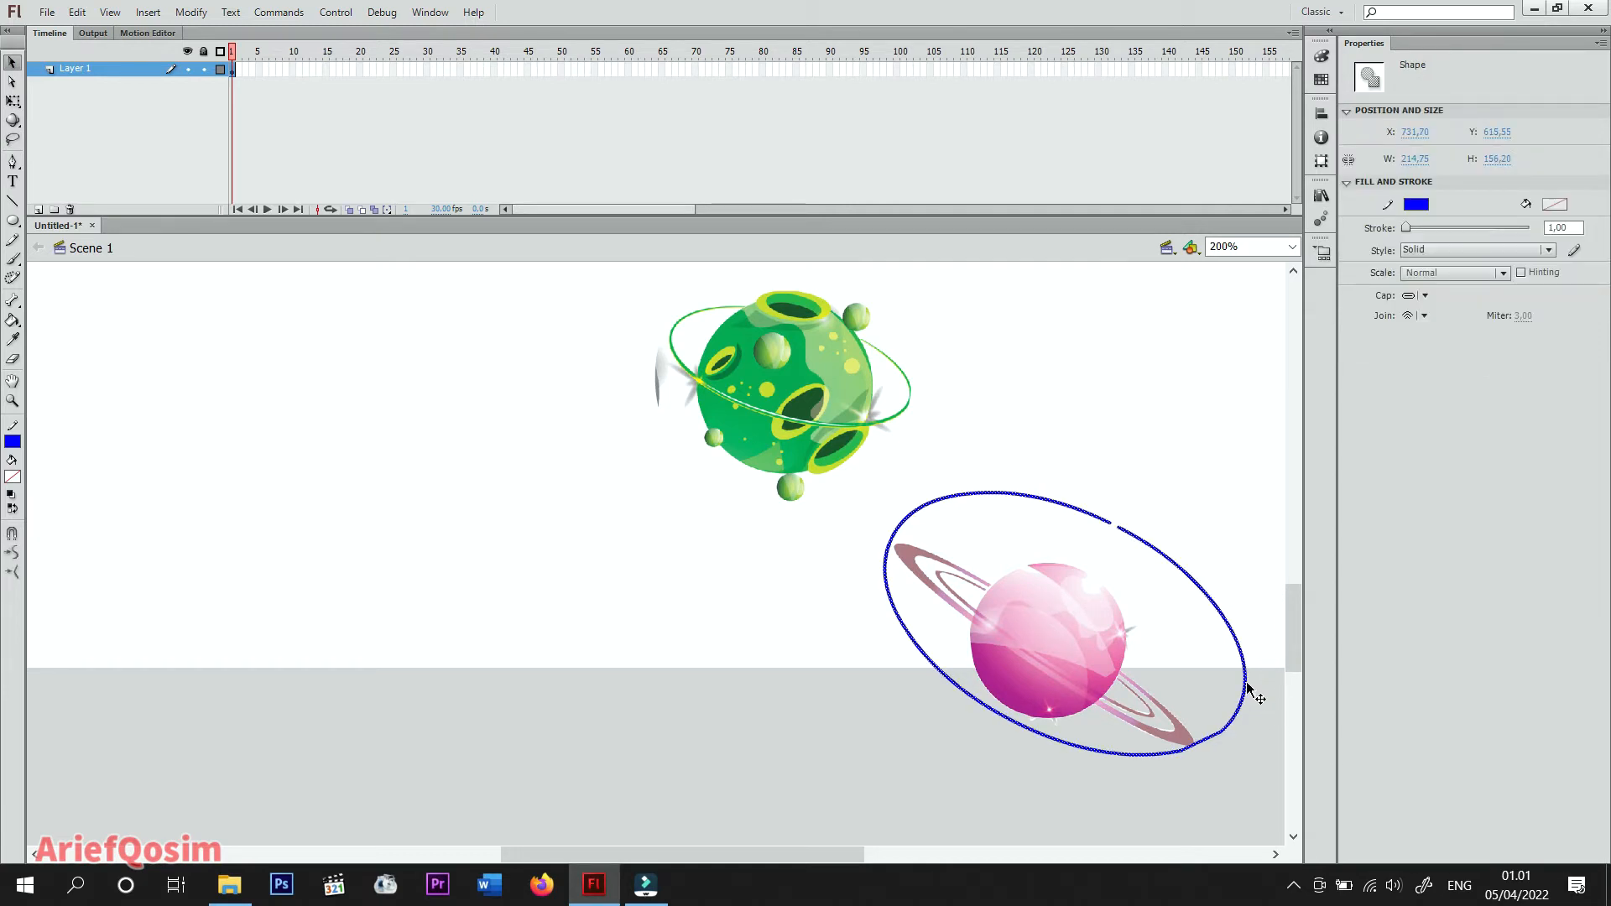
pyautogui.press('Delete')
# Fit the whole stage in the window and group the red planet's shape into one object.
pyautogui.click(1291, 247)
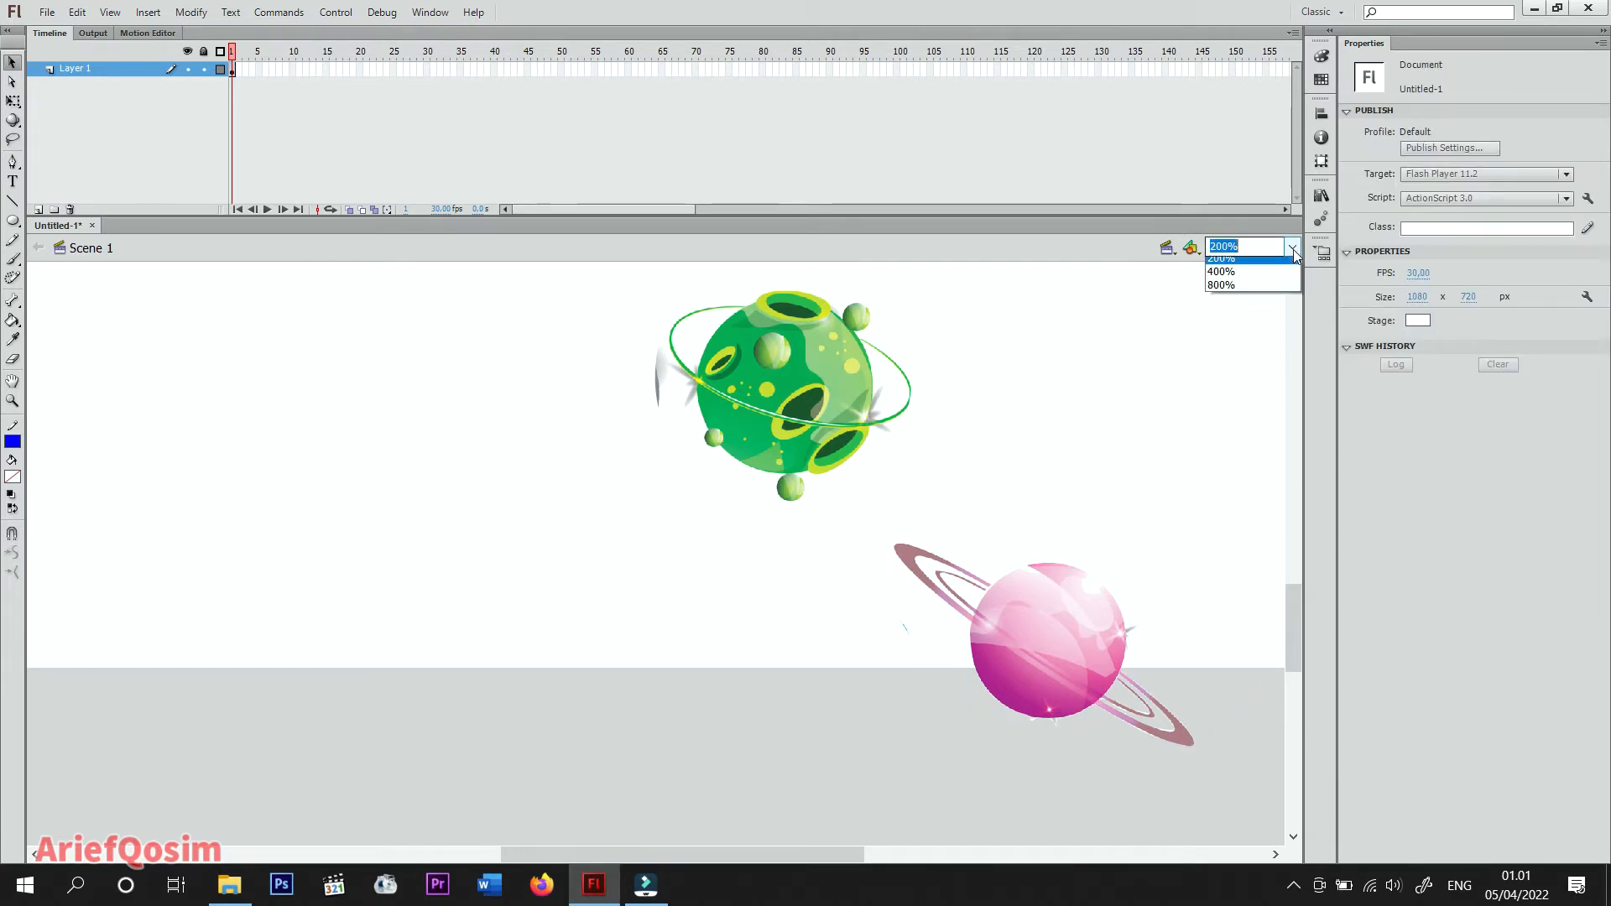
pyautogui.click(1242, 262)
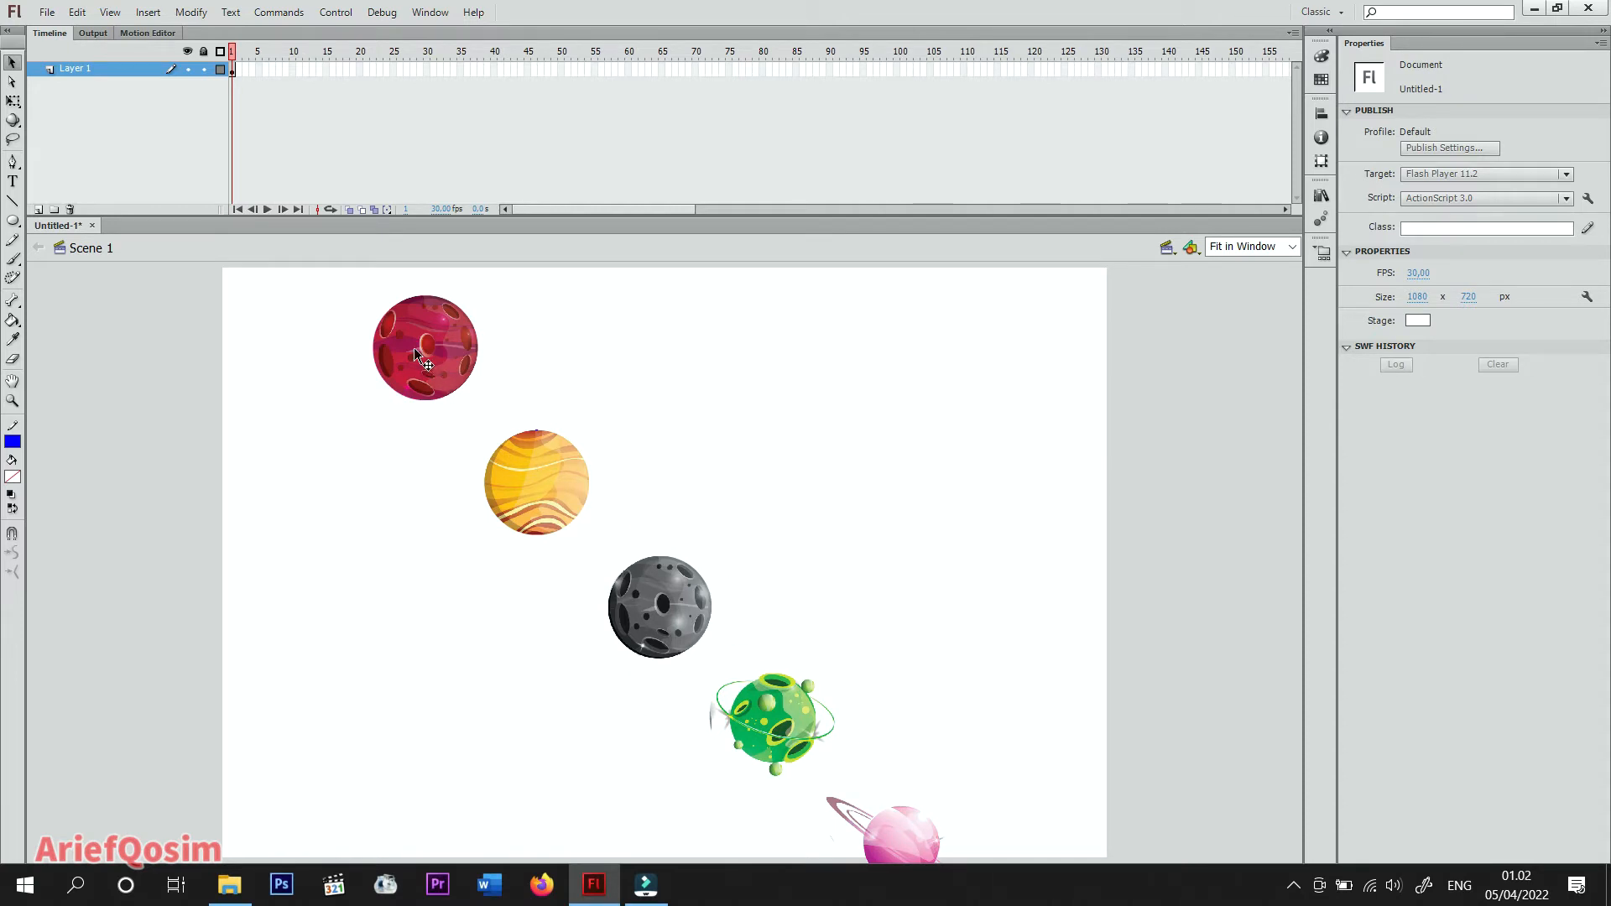
pyautogui.moveTo(353, 283); pyautogui.dragTo(498, 419)
pyautogui.click(203, 15)
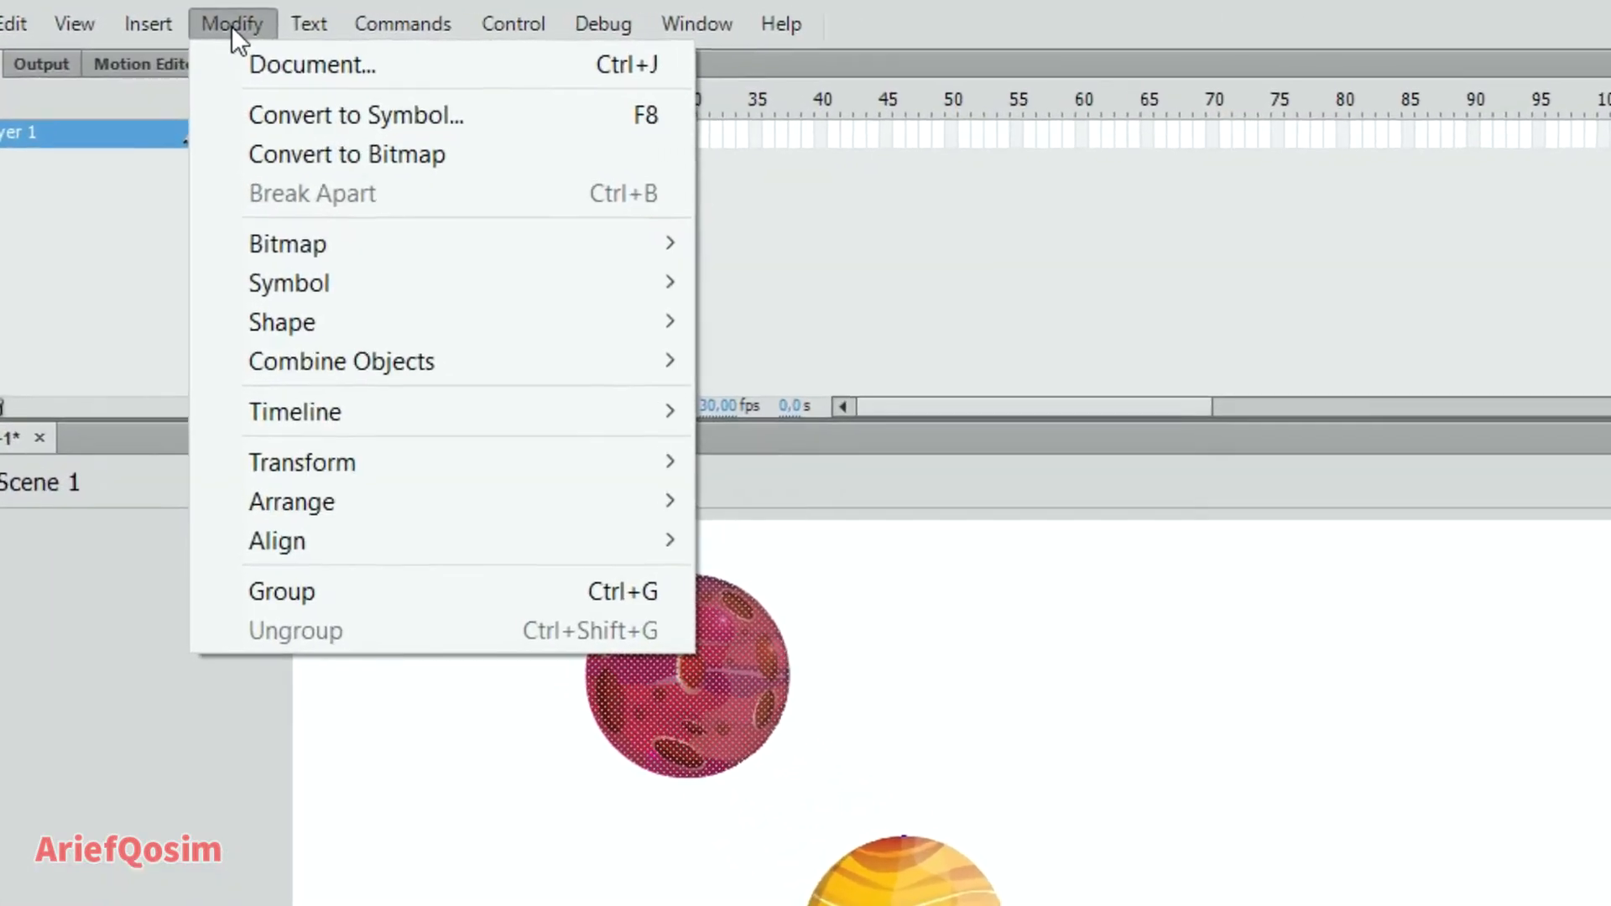
pyautogui.click(281, 715)
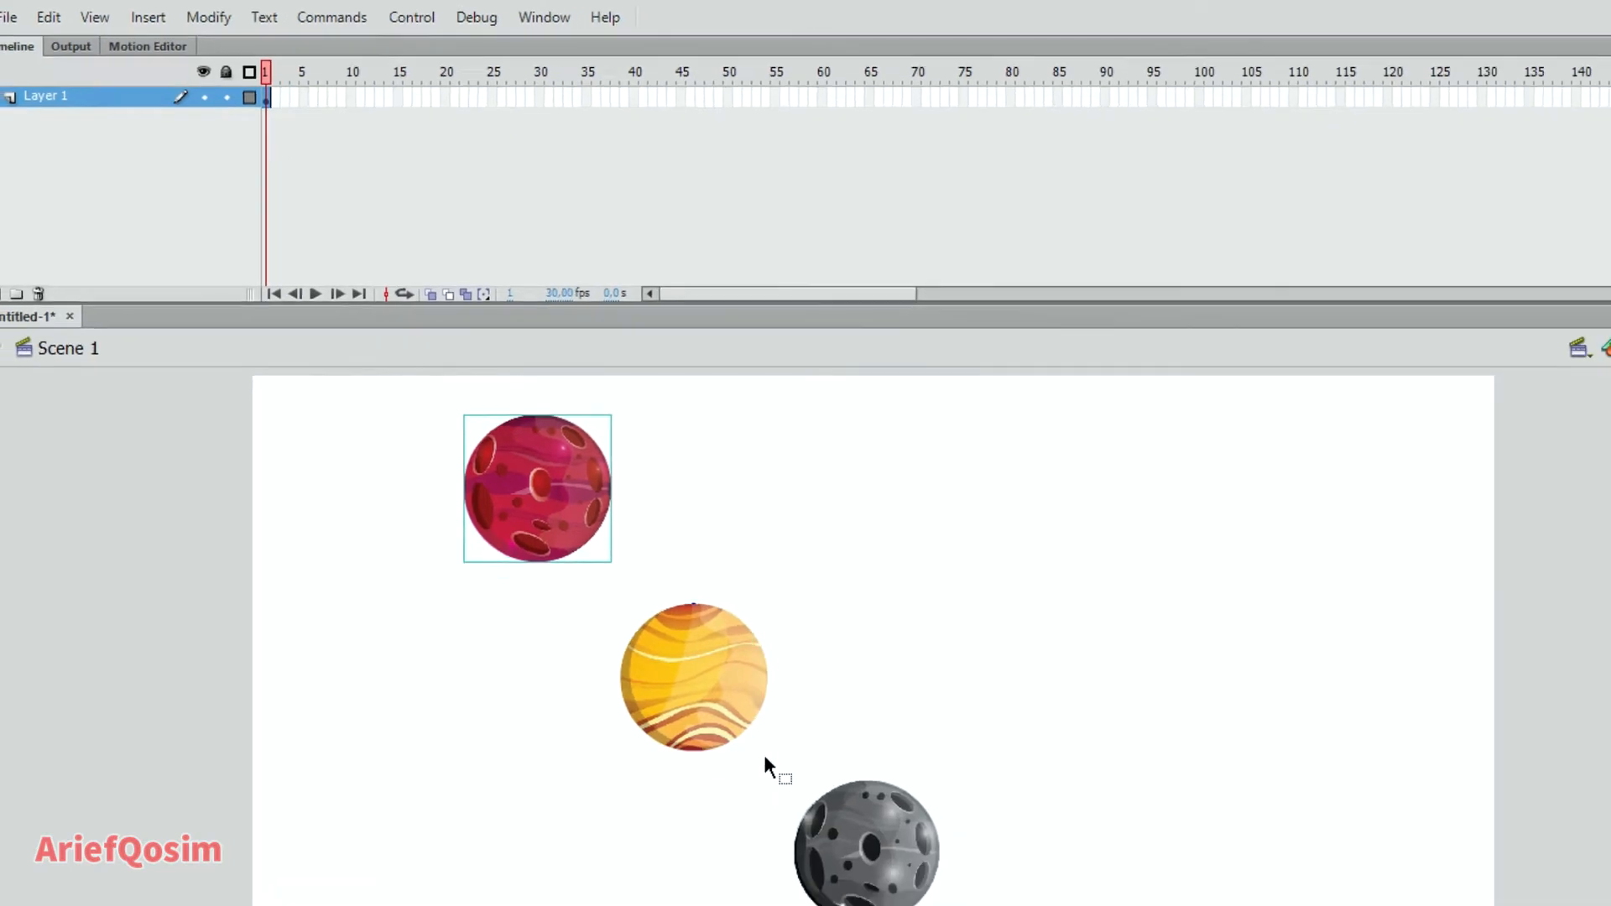
# Group the yellow striped planet's shape into one object.
pyautogui.click(763, 752)
pyautogui.hotkey('ctrl', 'b')
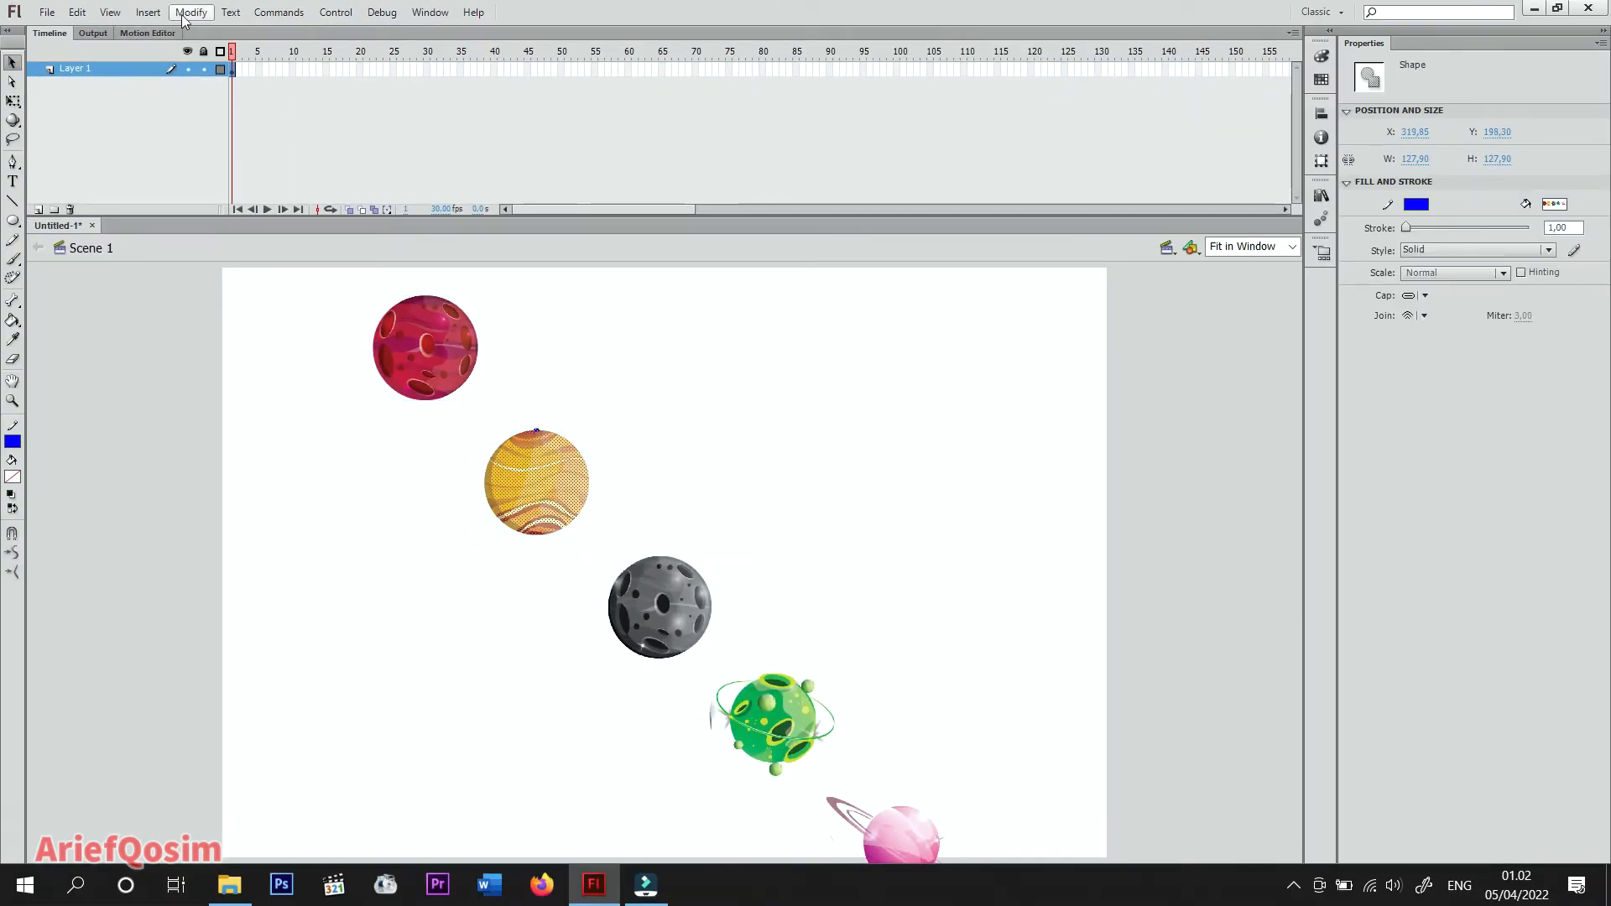
pyautogui.click(186, 13)
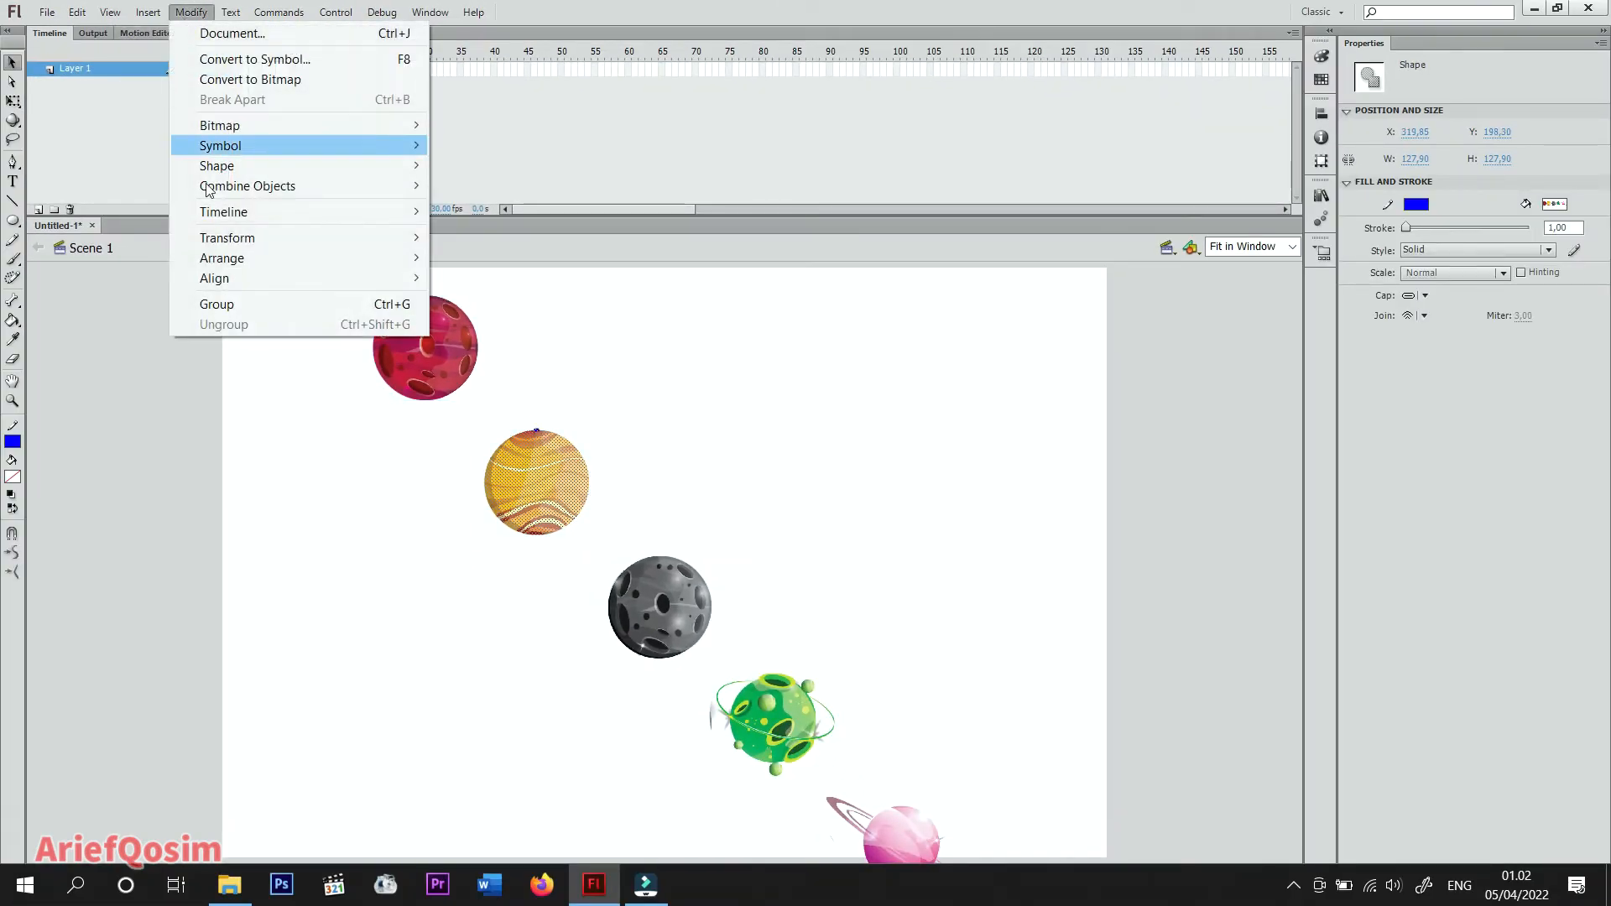
pyautogui.click(216, 311)
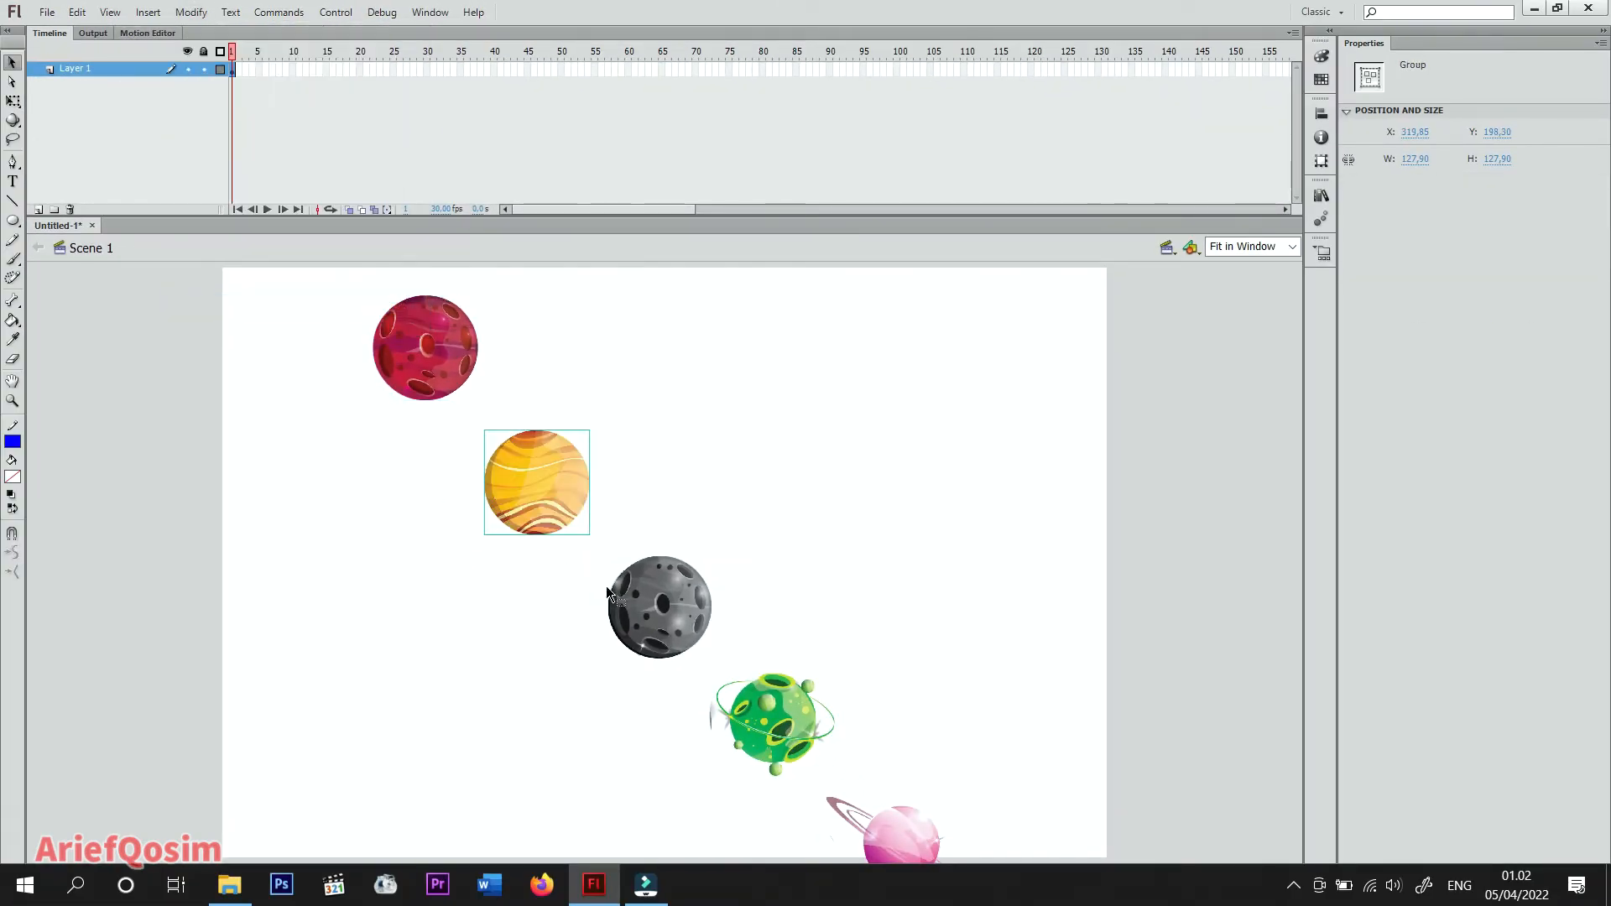
# Group the gray cratered planet's shape into one object.
pyautogui.click(706, 651)
pyautogui.hotkey('ctrl', 'b')
pyautogui.click(192, 13)
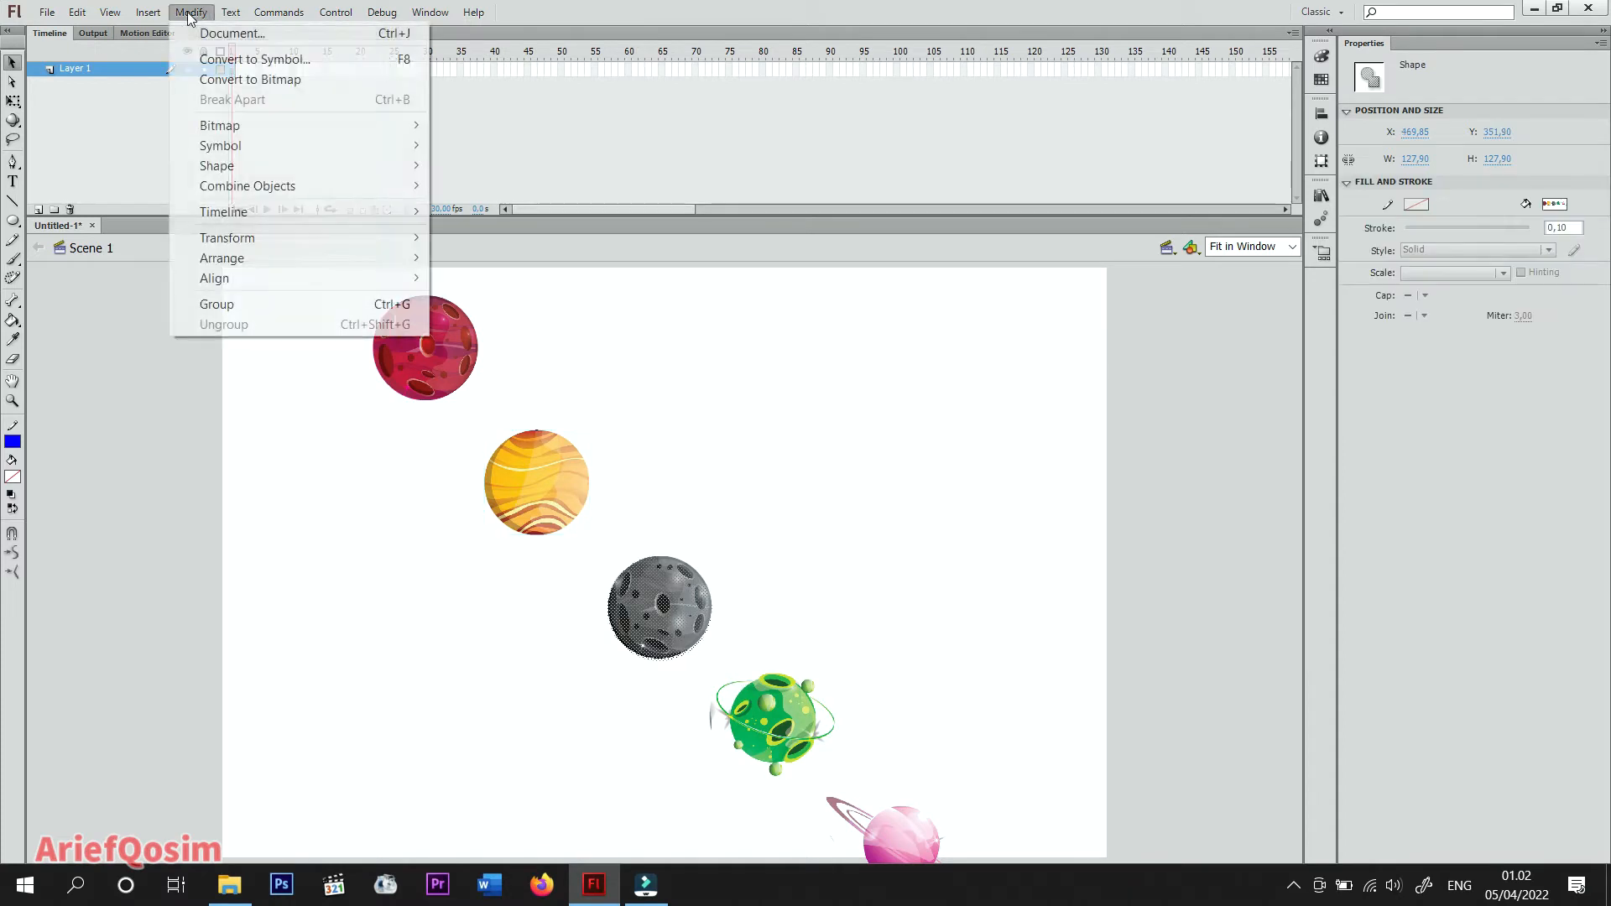
pyautogui.click(242, 310)
# Group all parts of the green planet and move the group to the upper-right area of the stage.
pyautogui.moveTo(886, 661); pyautogui.dragTo(693, 778)
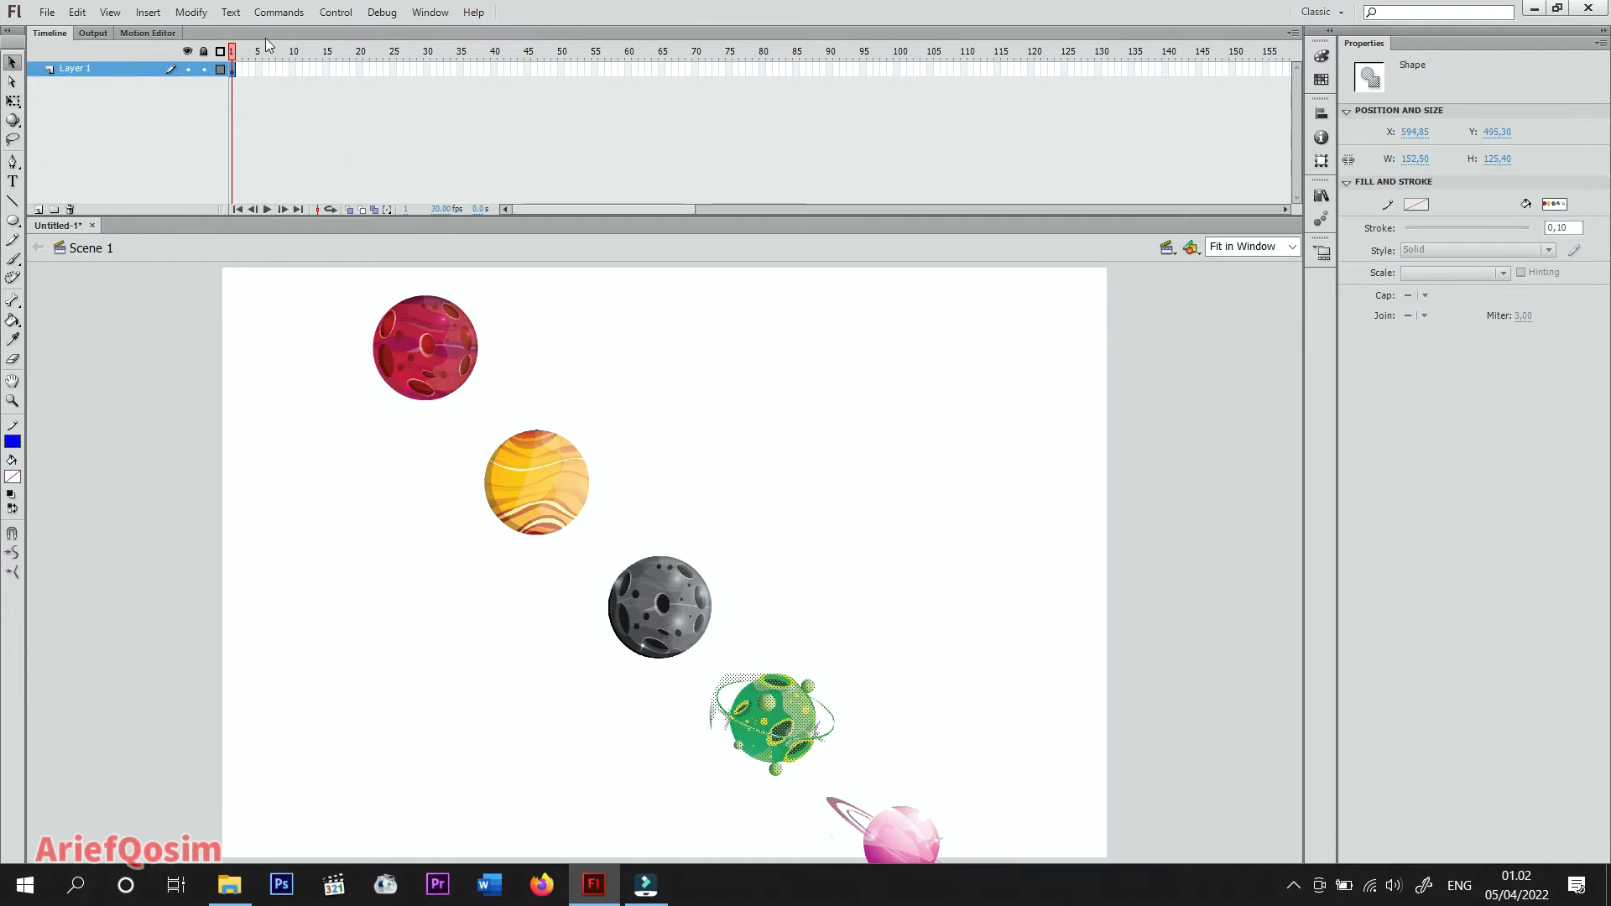
pyautogui.click(191, 13)
pyautogui.click(217, 303)
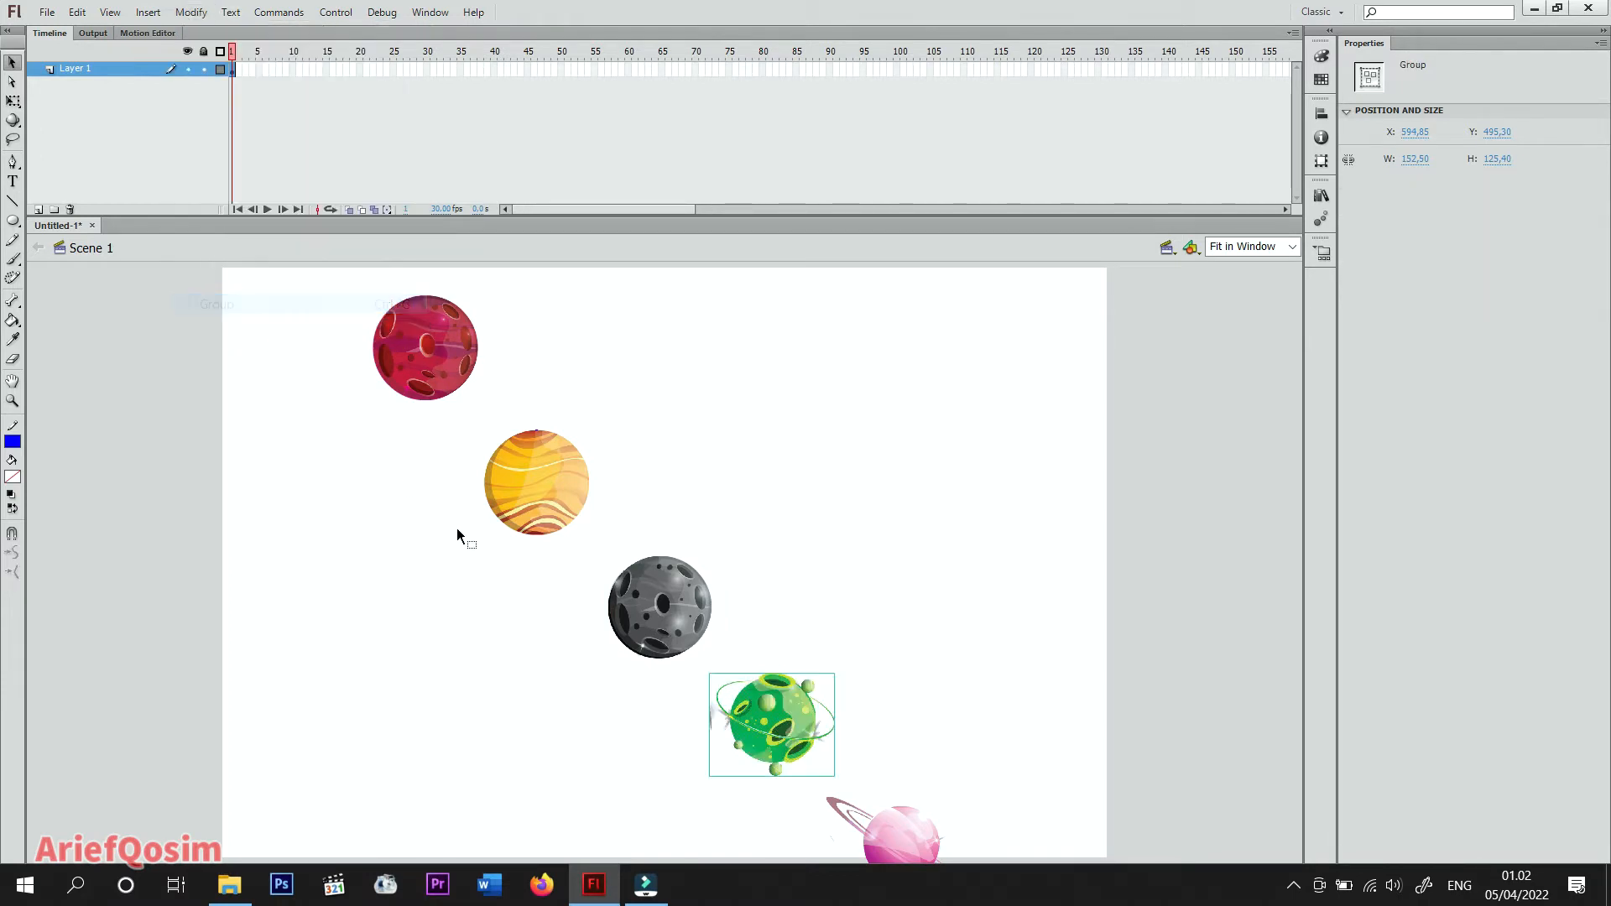
pyautogui.moveTo(767, 718); pyautogui.dragTo(913, 411)
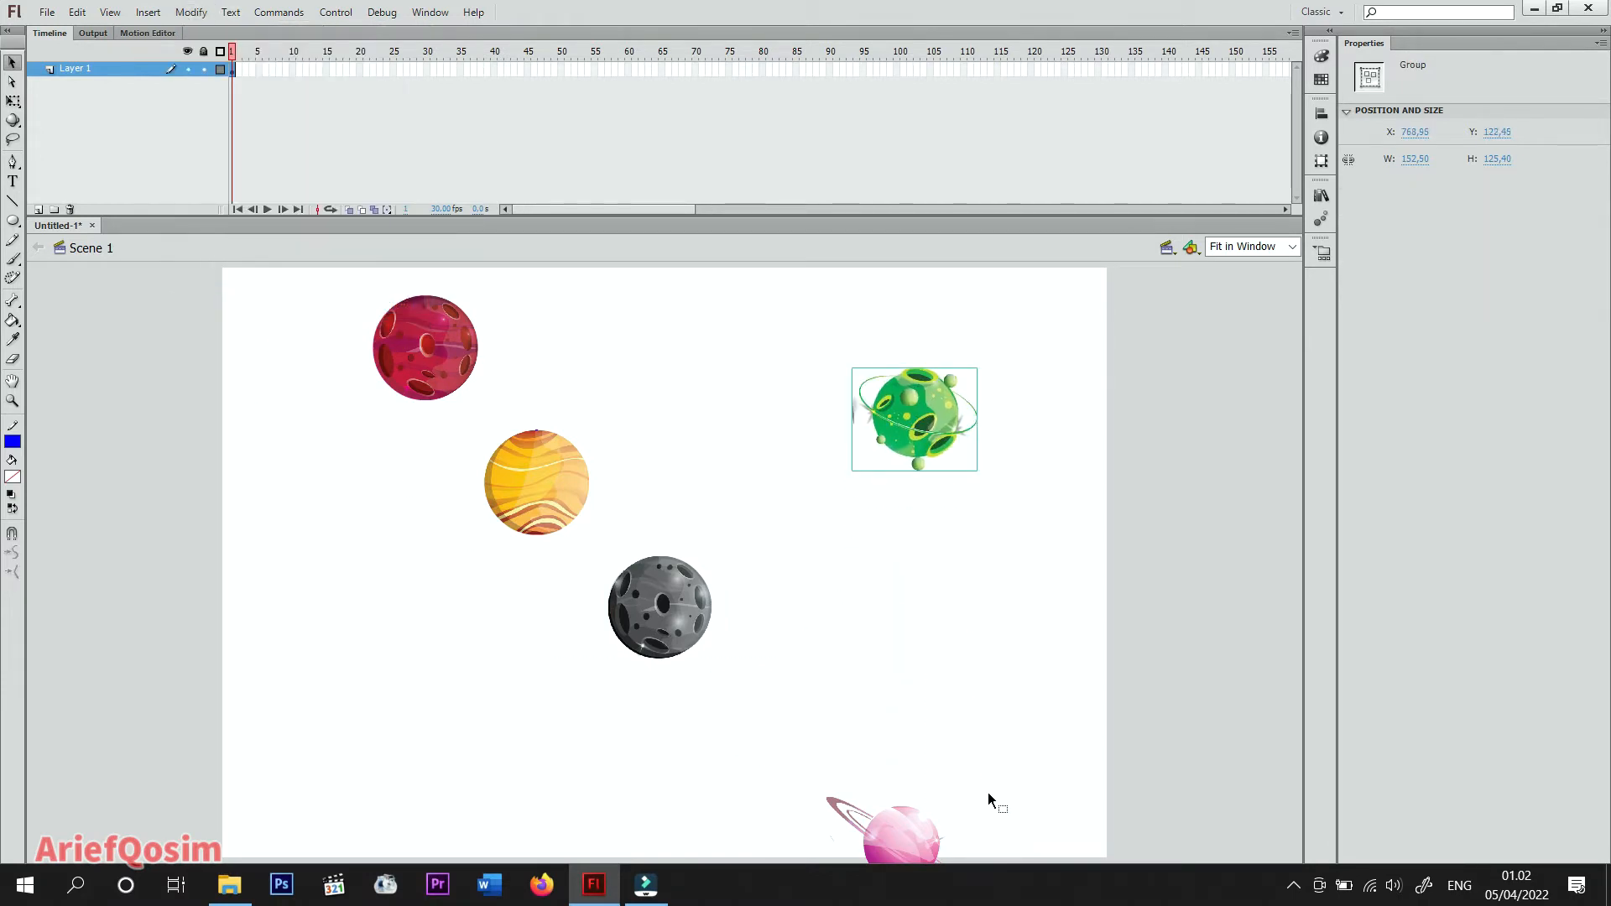
# Group the pink planet with its ring, move it fully onto the stage below the green planet, and fit the stage in the window.
pyautogui.click(1023, 838)
pyautogui.click(1290, 246)
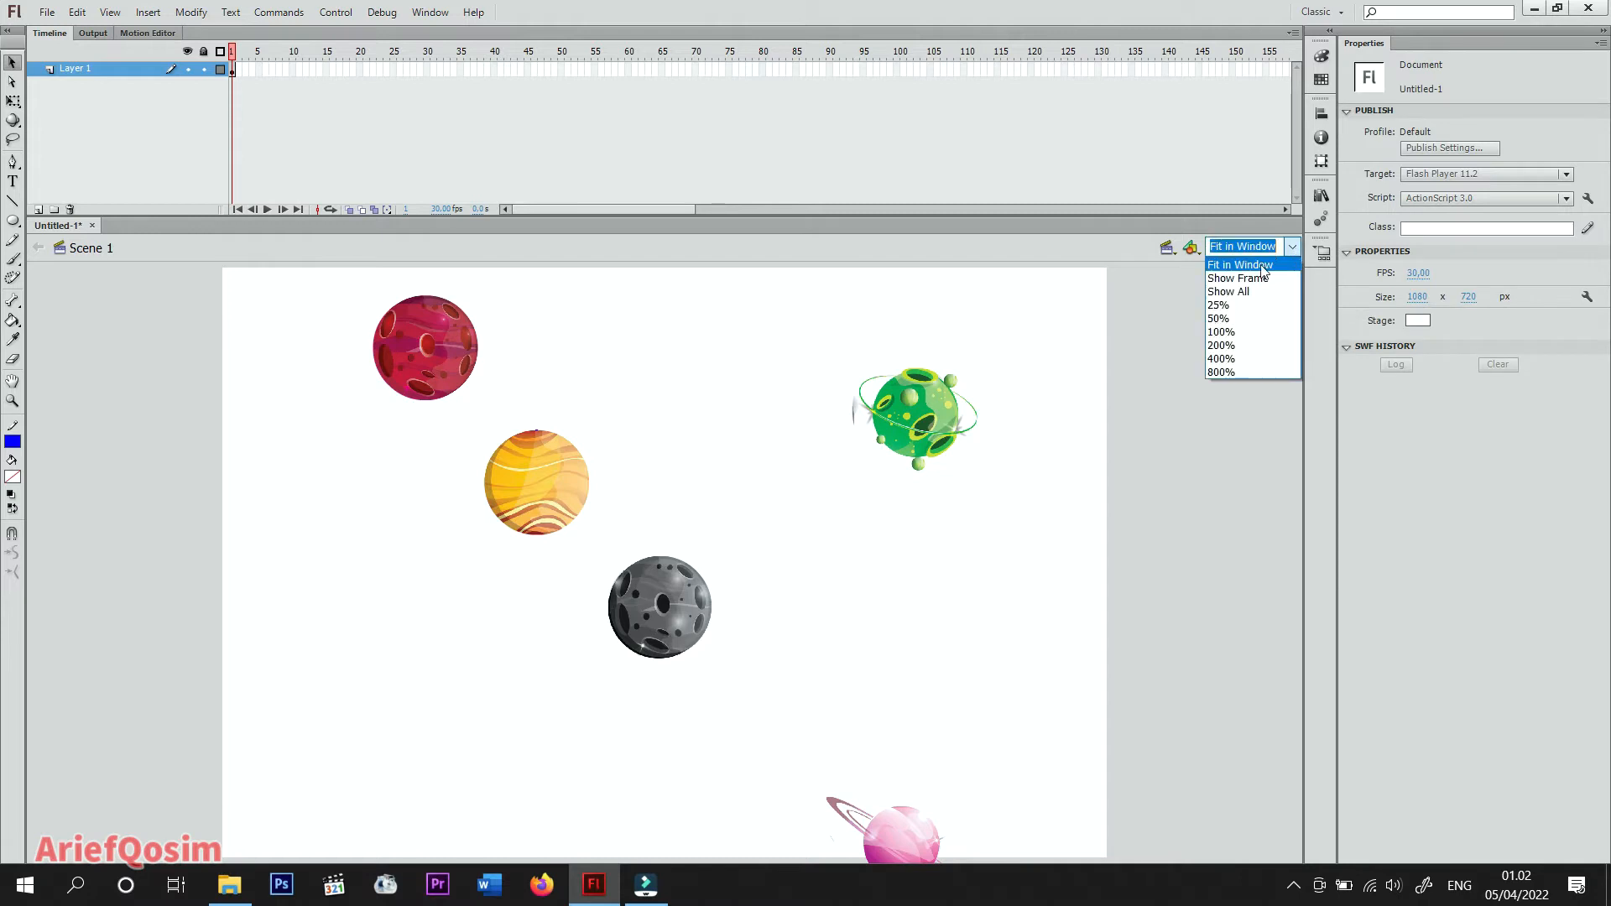
pyautogui.click(1261, 281)
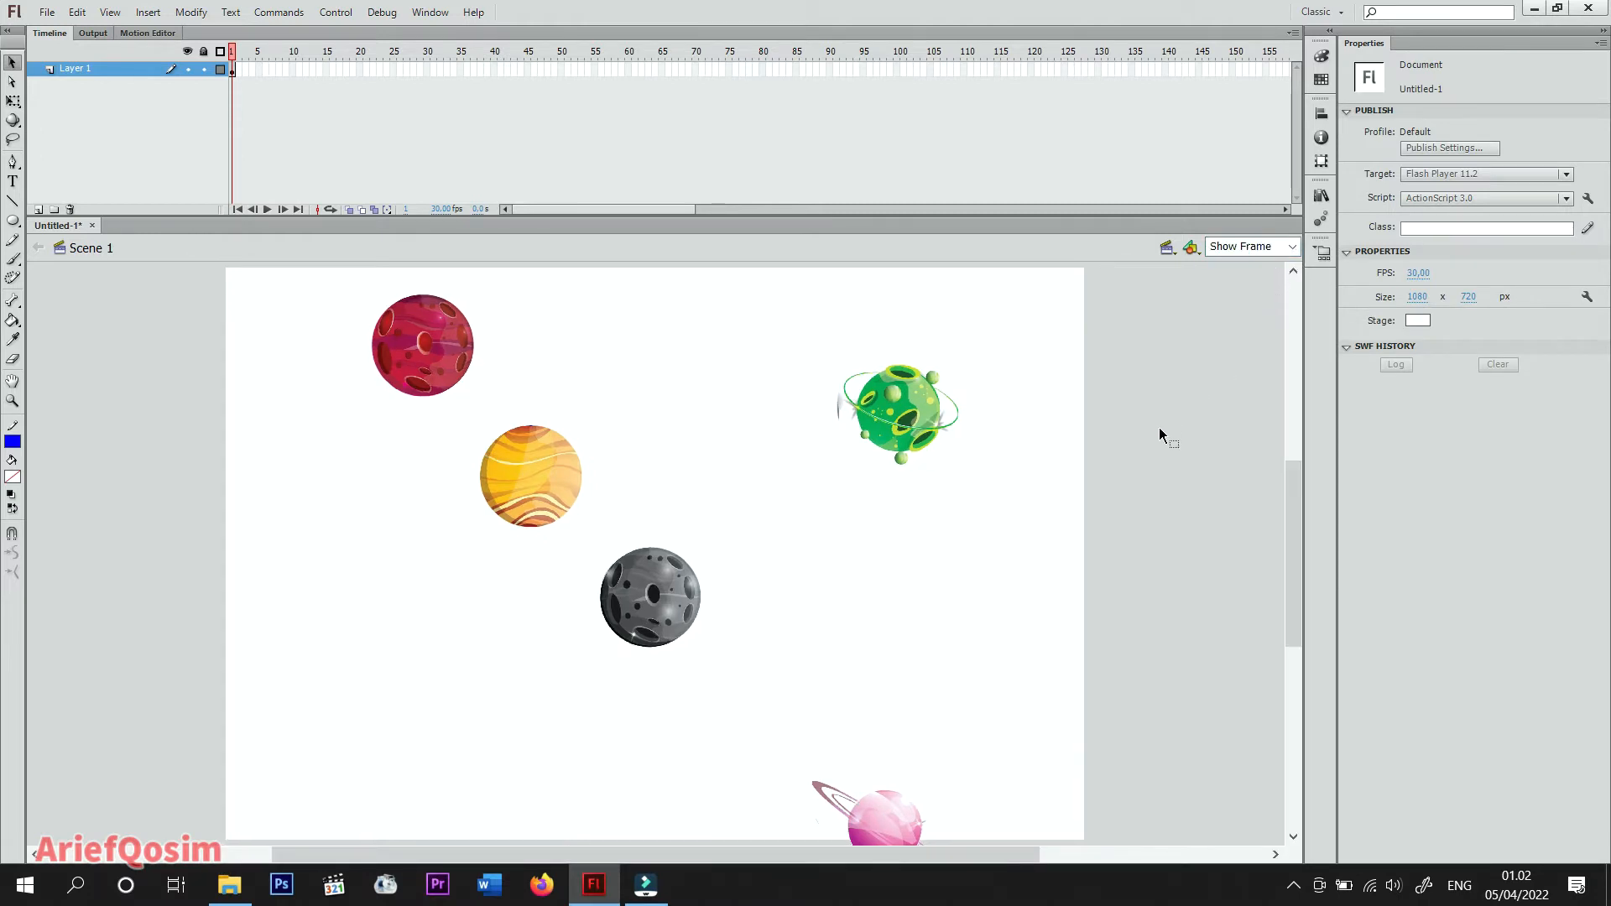
pyautogui.moveTo(1297, 525); pyautogui.dragTo(1301, 562)
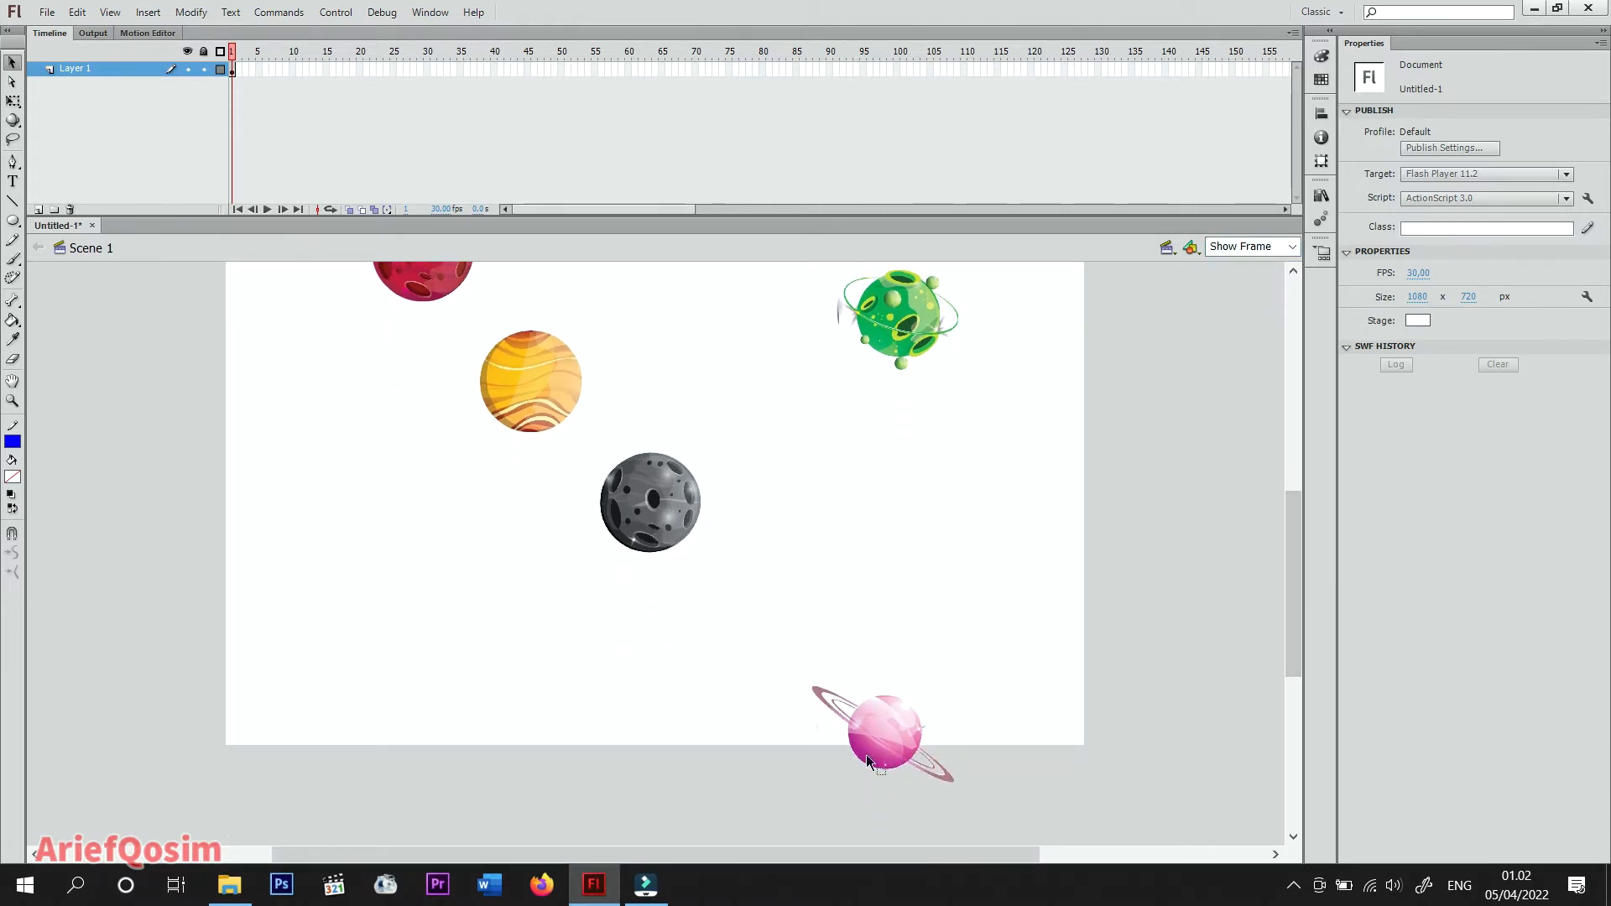
pyautogui.moveTo(743, 640); pyautogui.dragTo(1030, 839)
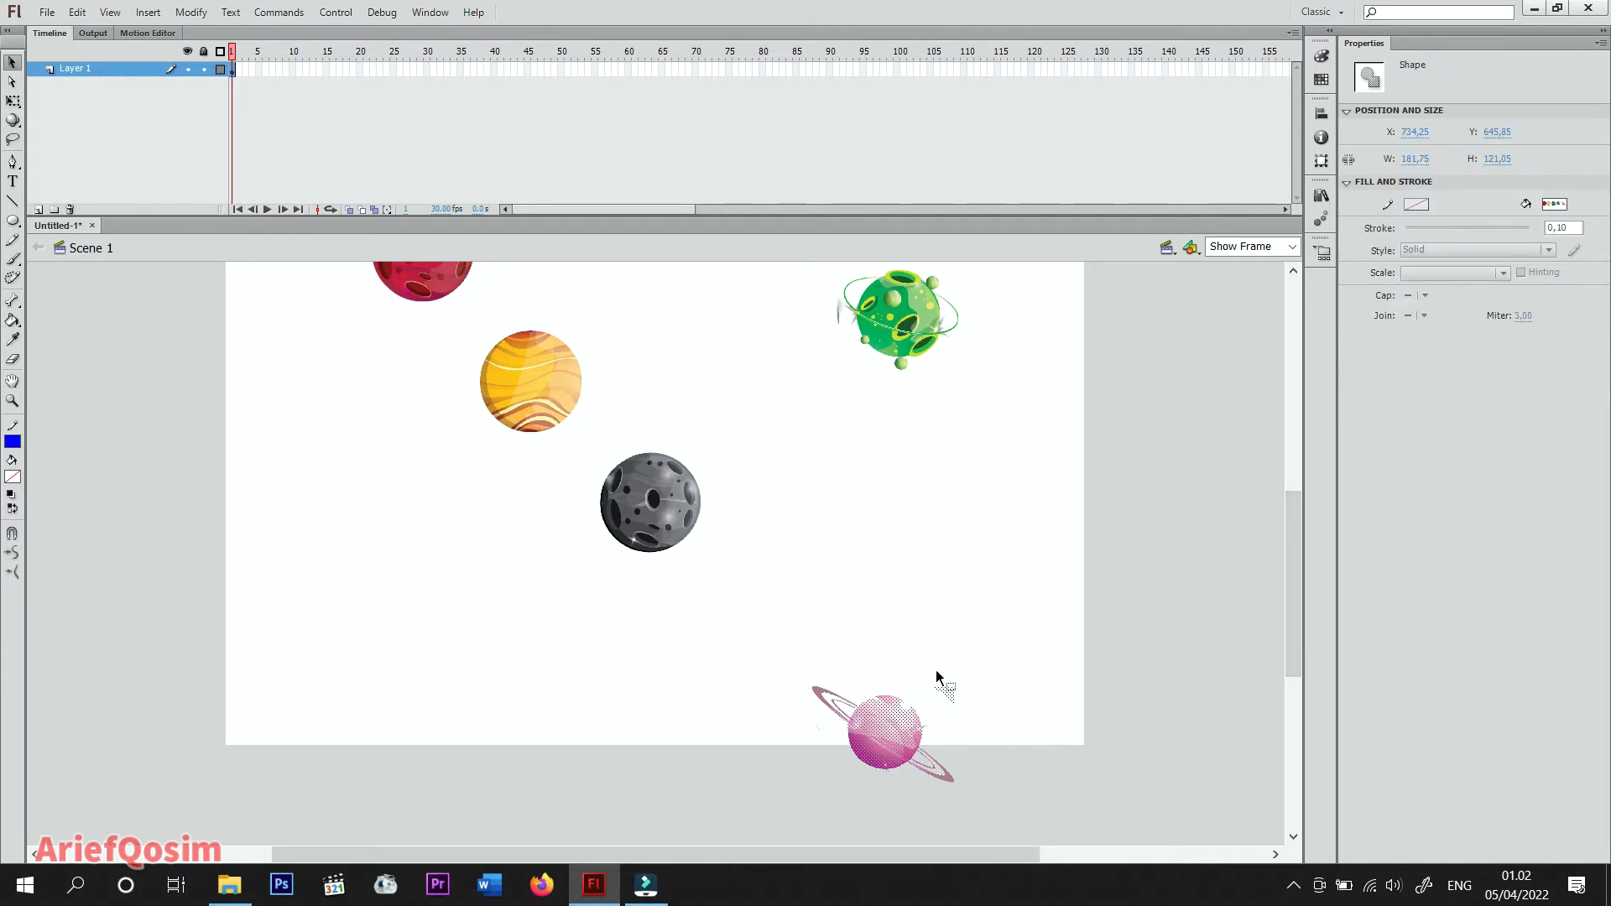
pyautogui.moveTo(969, 703); pyautogui.dragTo(982, 717)
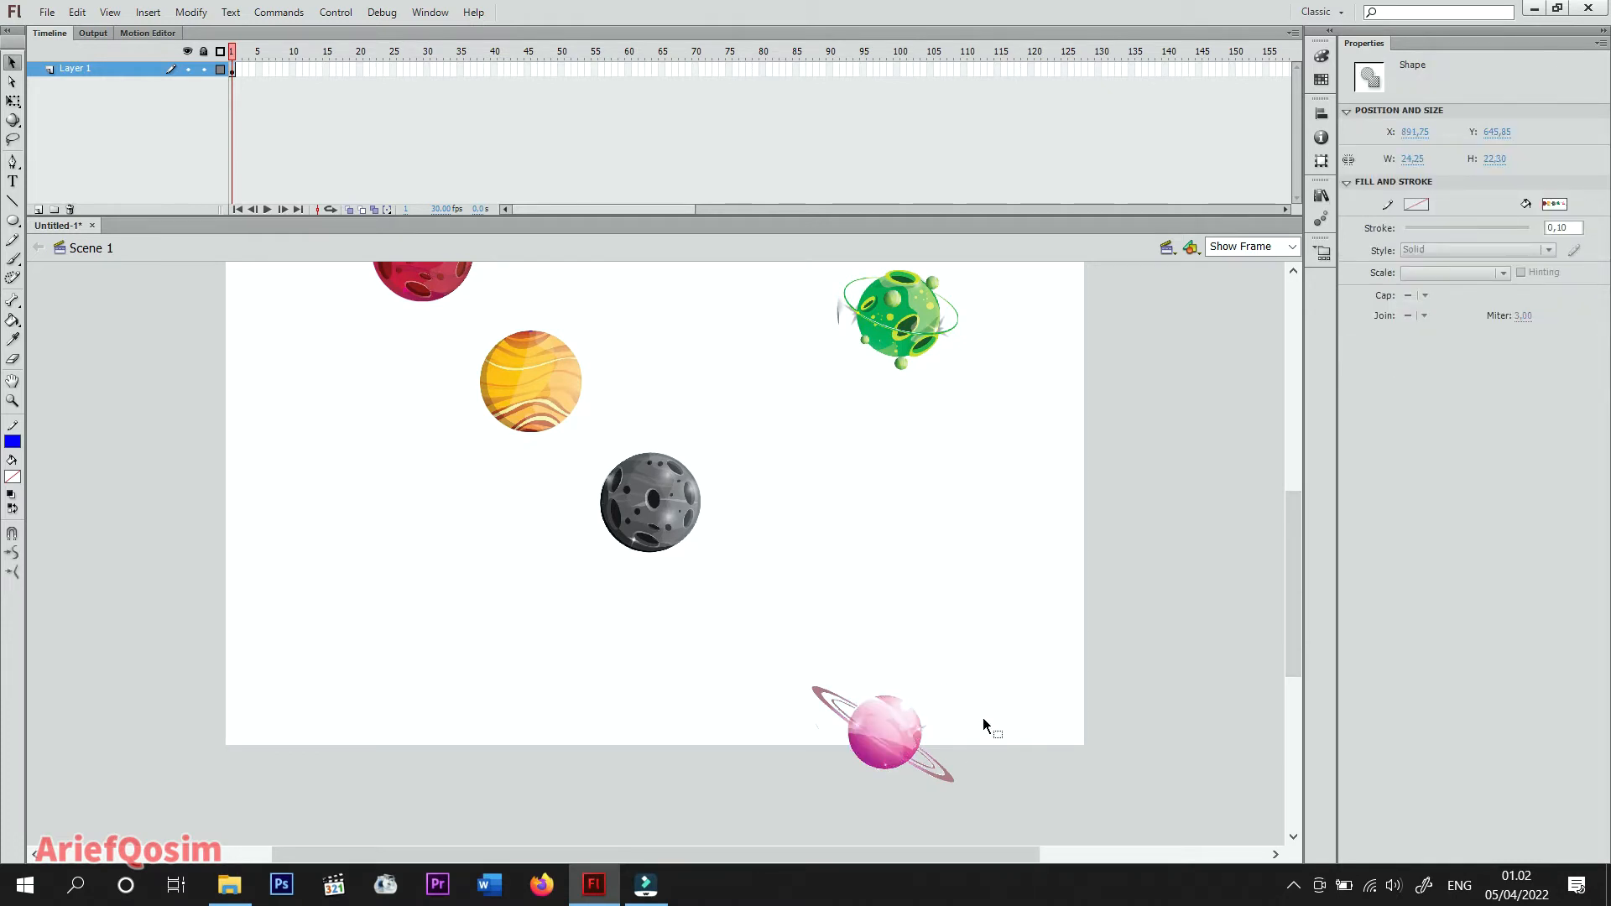
pyautogui.moveTo(739, 638); pyautogui.dragTo(994, 831)
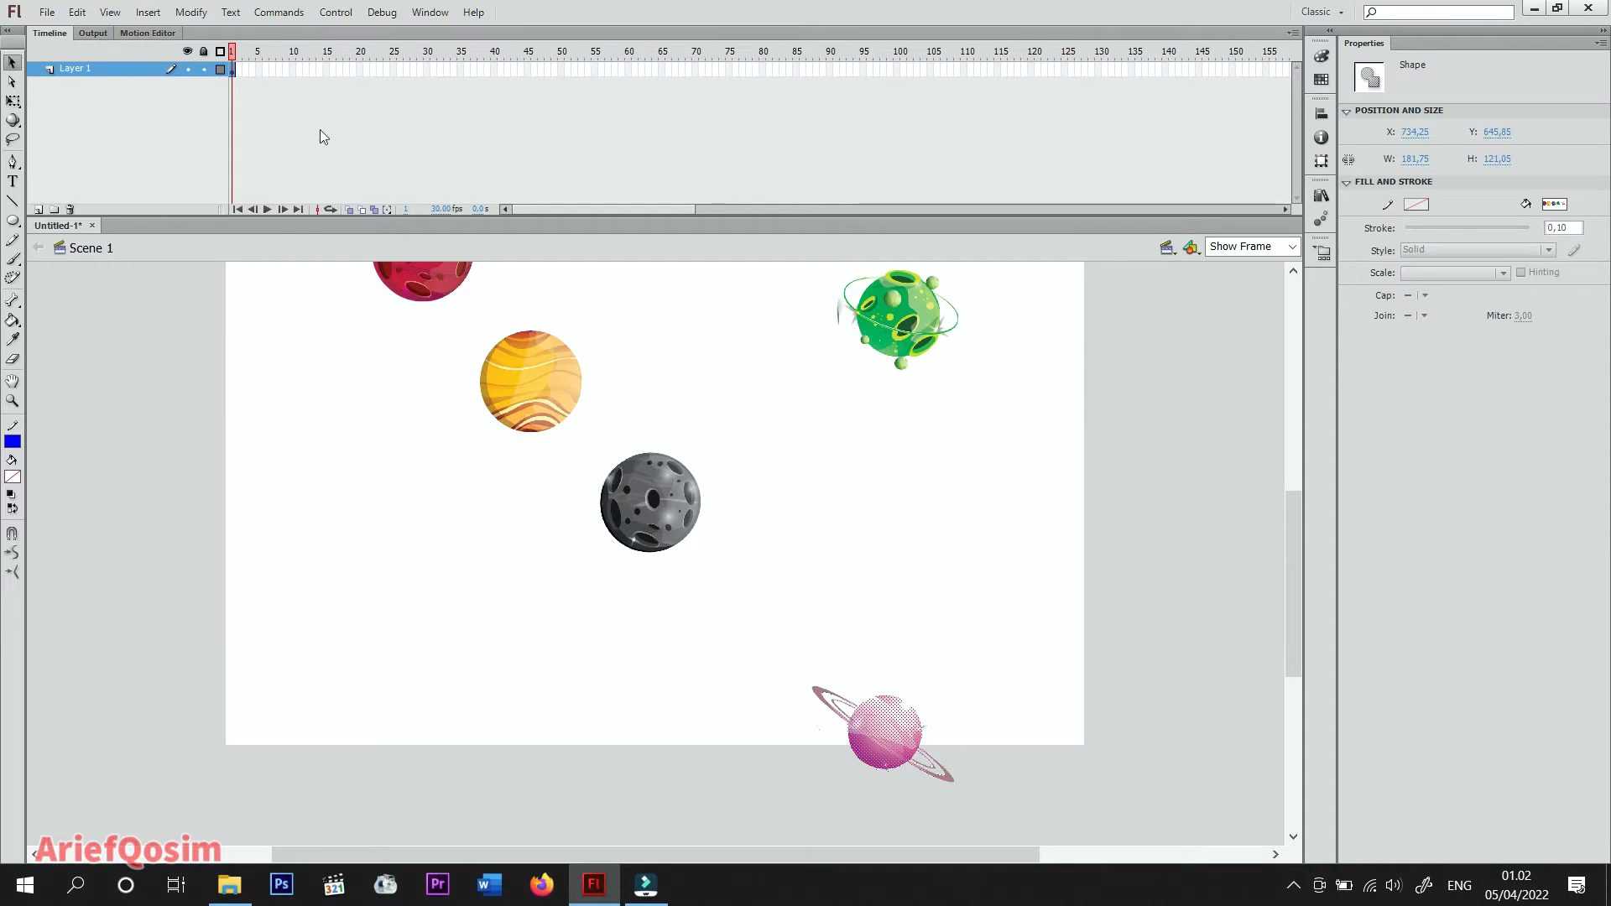
pyautogui.click(191, 12)
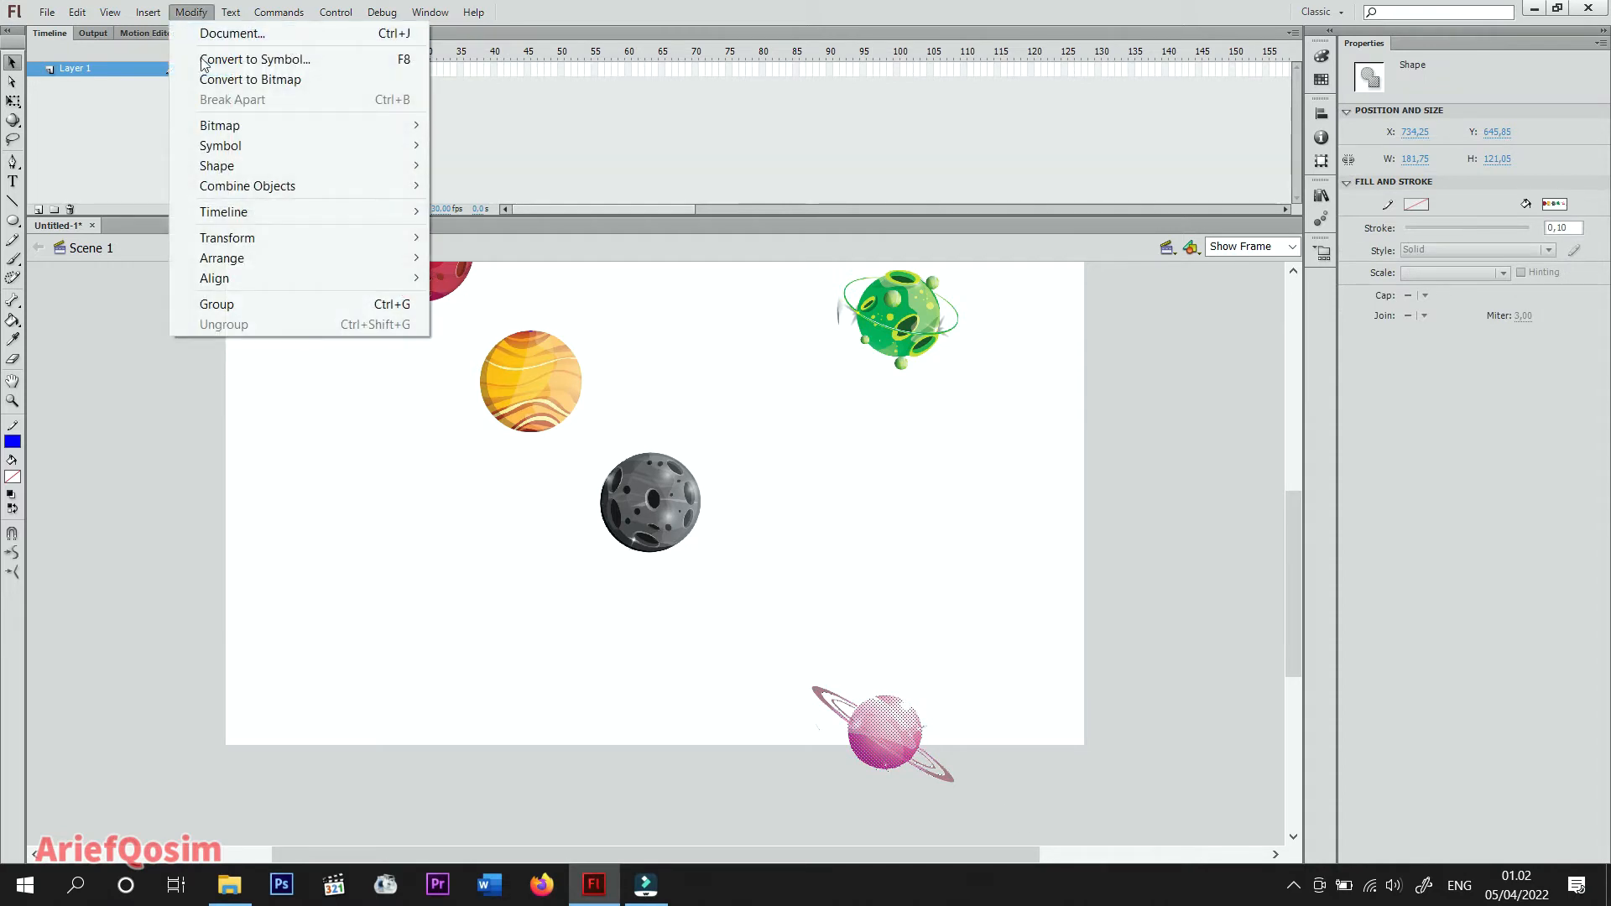
pyautogui.click(232, 304)
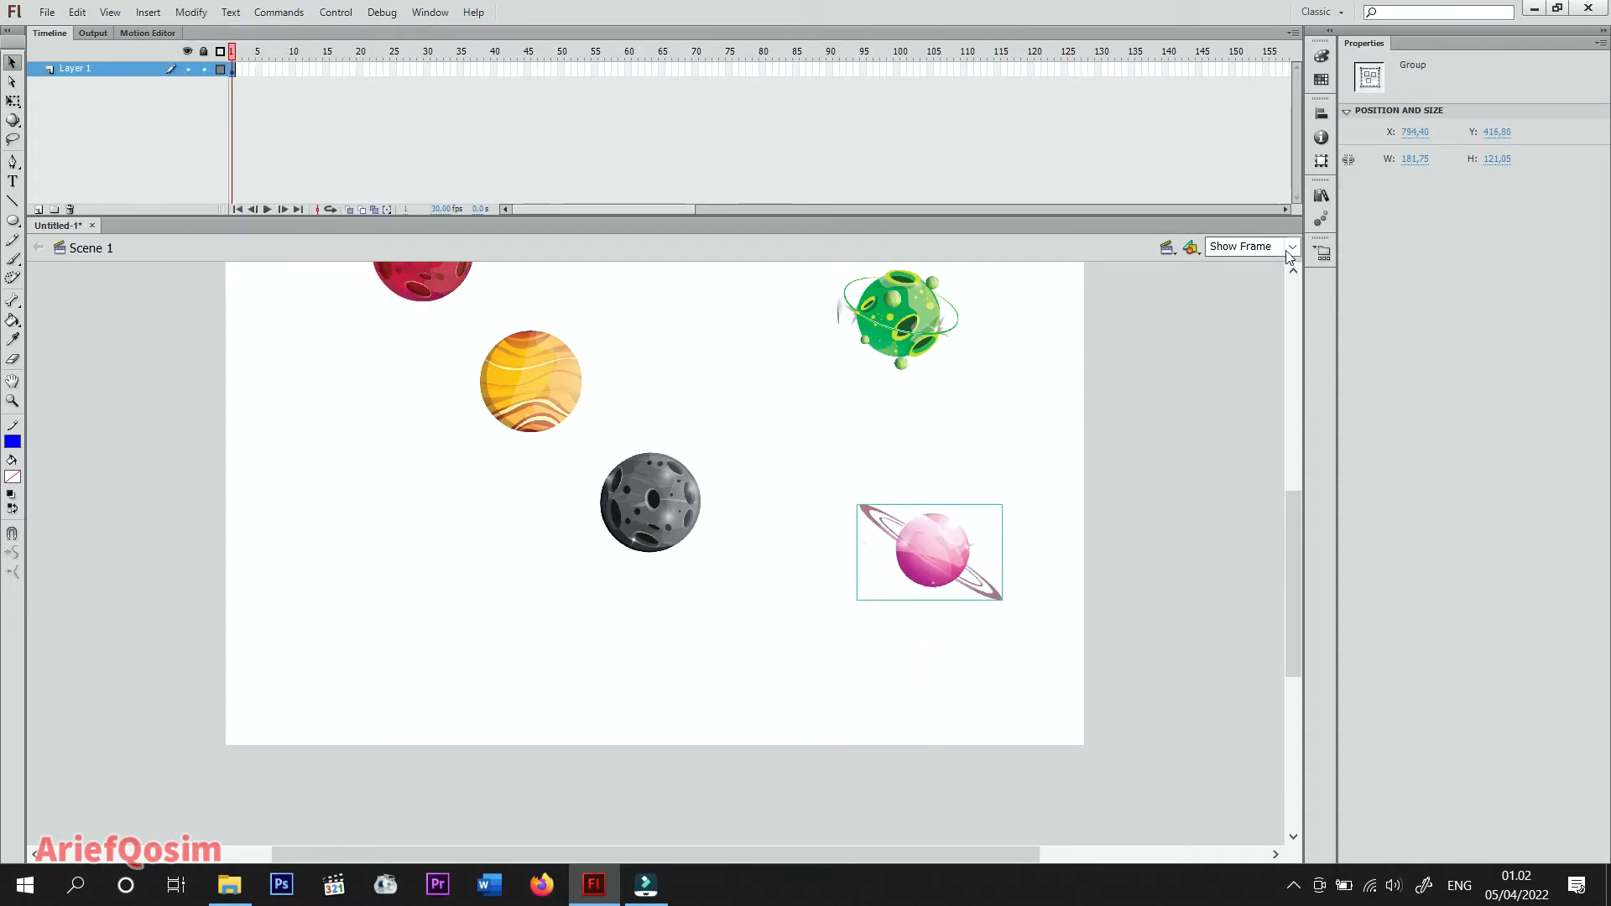
pyautogui.click(1291, 247)
pyautogui.click(1234, 261)
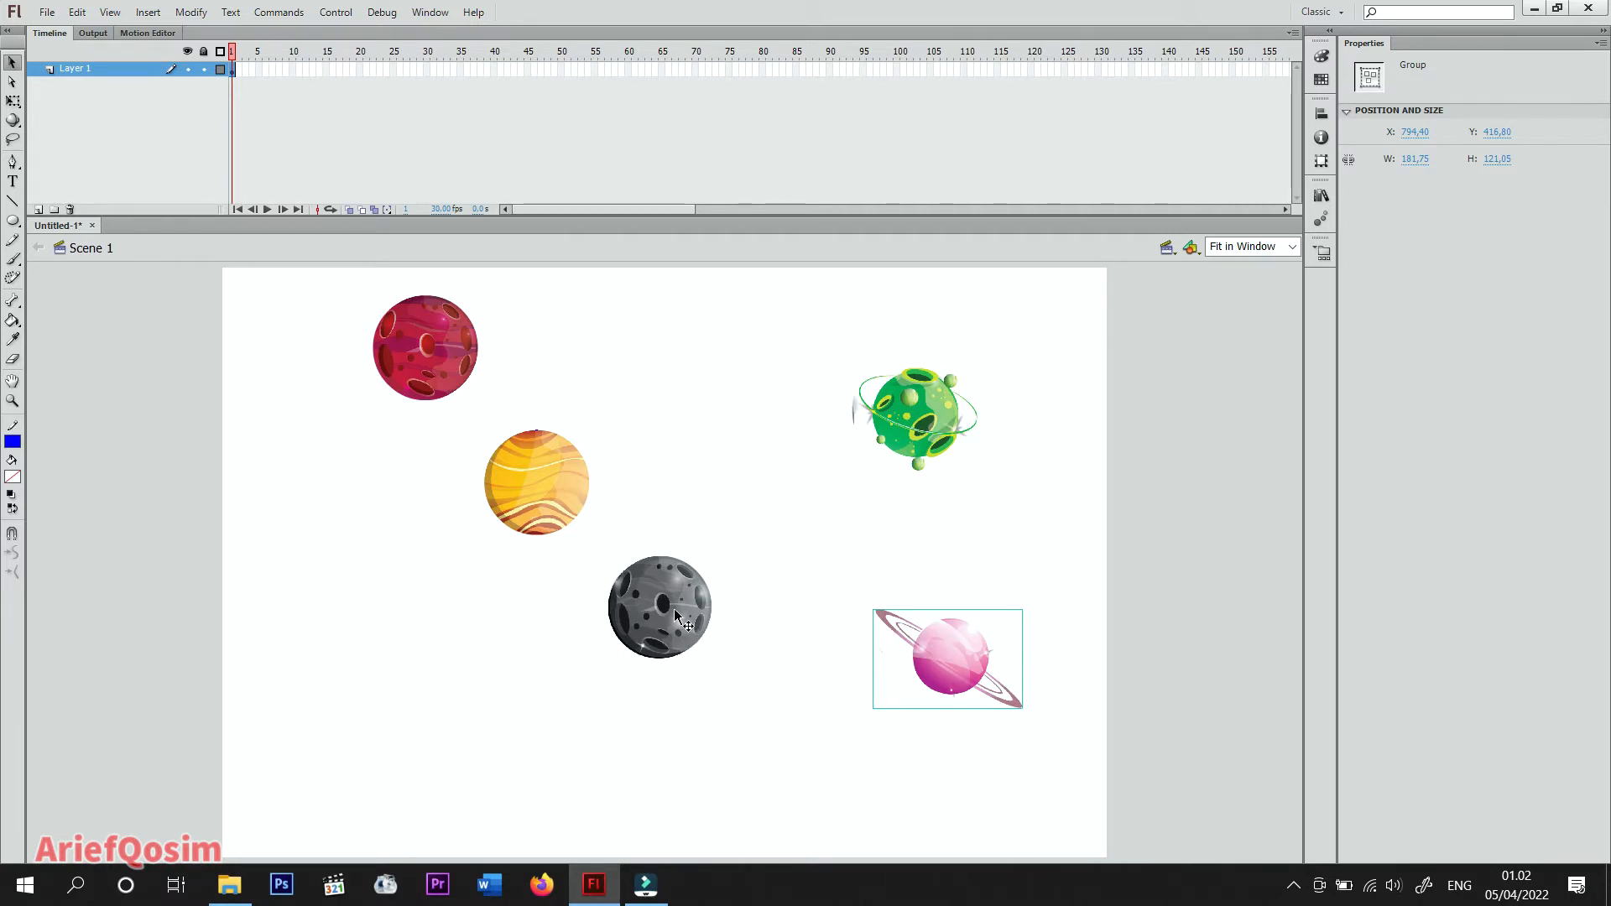
# Move the gray planet to the stage's right side and the yellow planet near the stage's center.
pyautogui.moveTo(584, 487); pyautogui.dragTo(740, 483)
pyautogui.moveTo(671, 605); pyautogui.dragTo(1030, 567)
pyautogui.moveTo(733, 492); pyautogui.dragTo(691, 560)
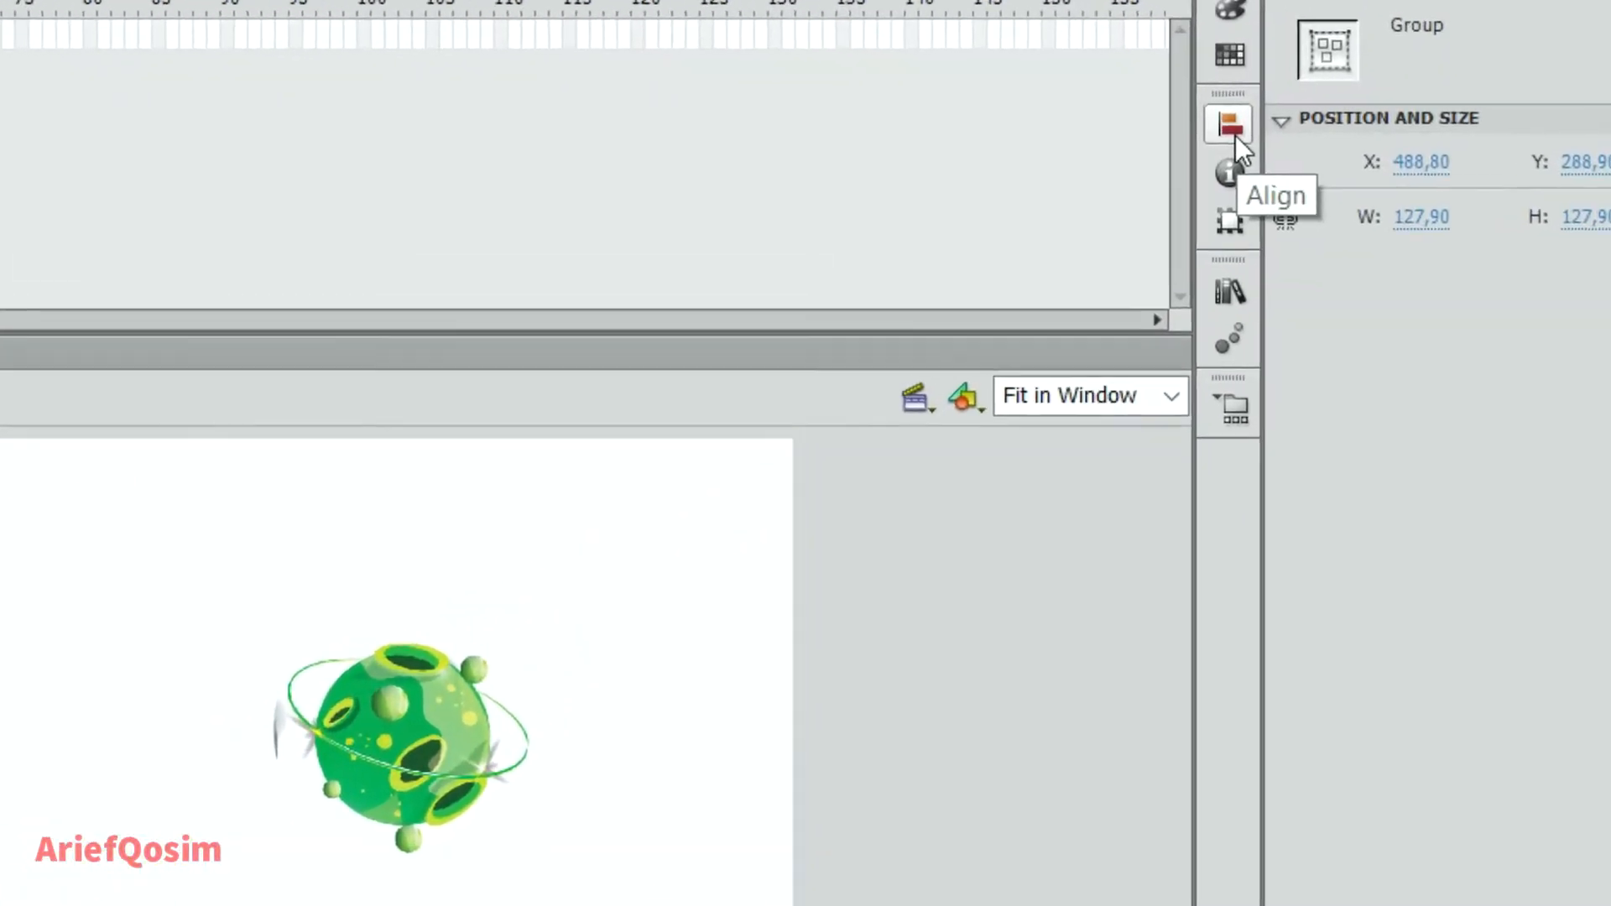
# Center the yellow planet horizontally and vertically with Align to stage enabled.
pyautogui.click(1190, 144)
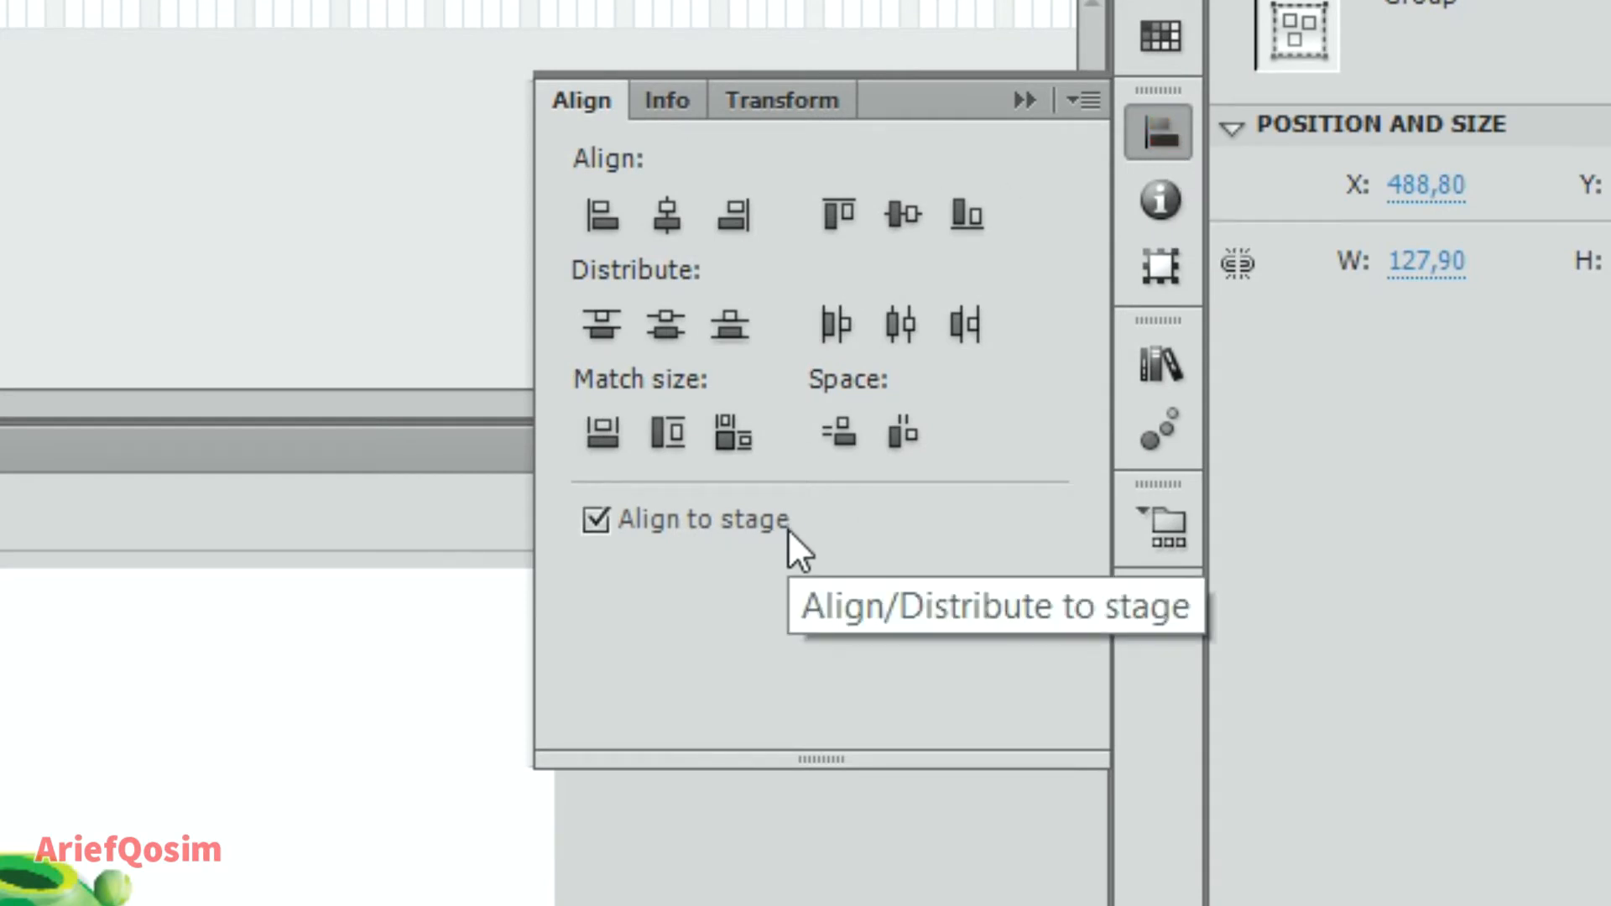
pyautogui.click(667, 214)
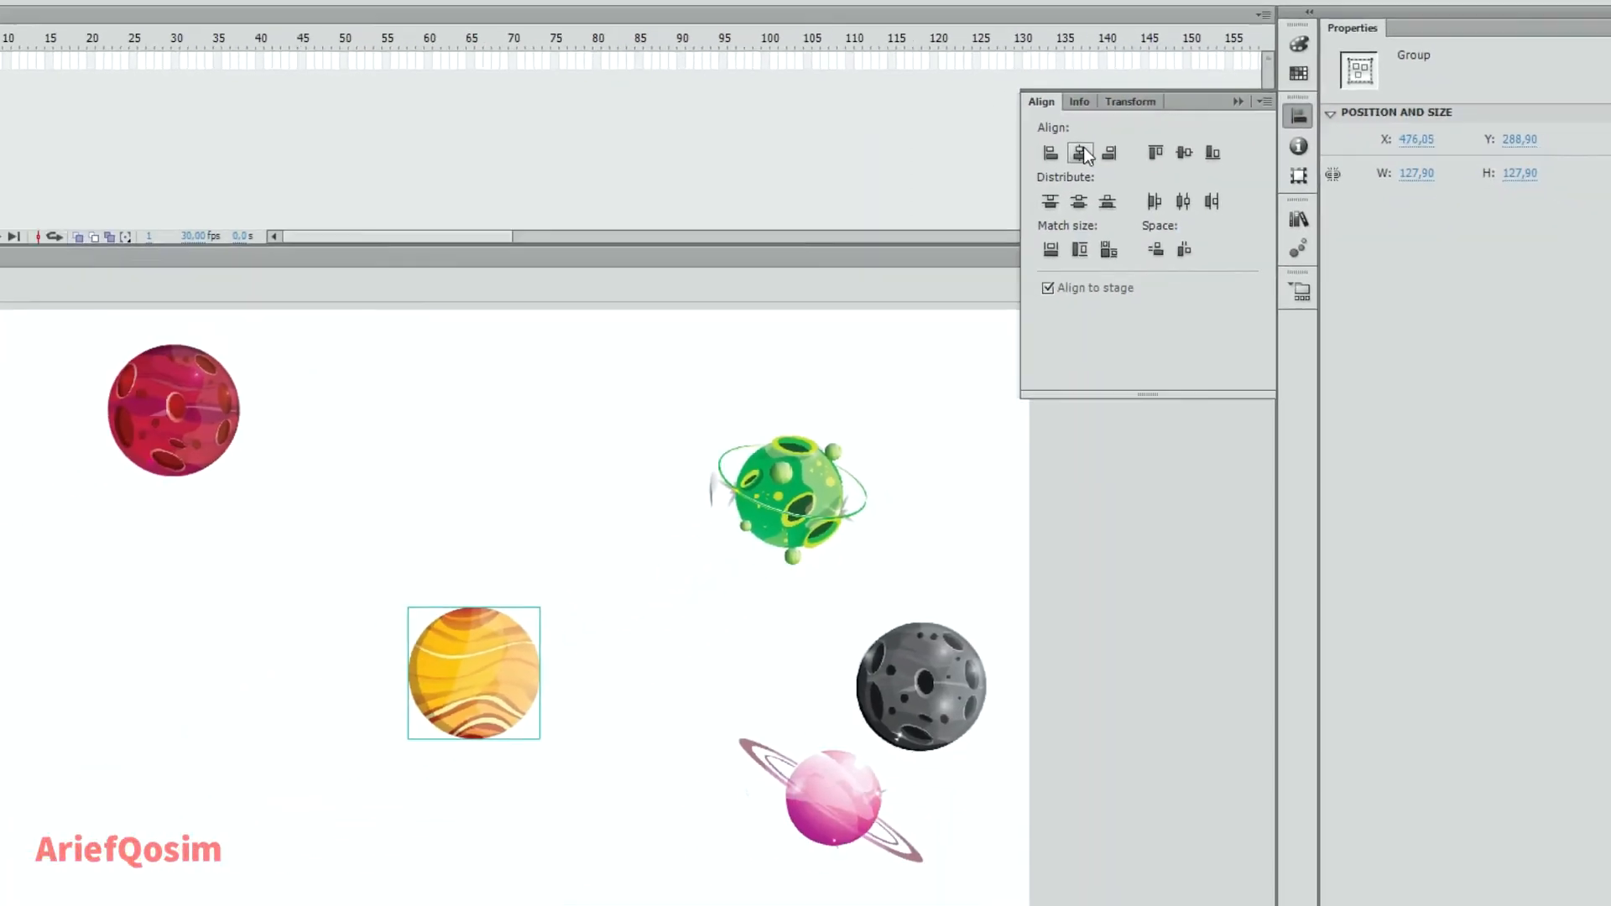
pyautogui.click(1184, 152)
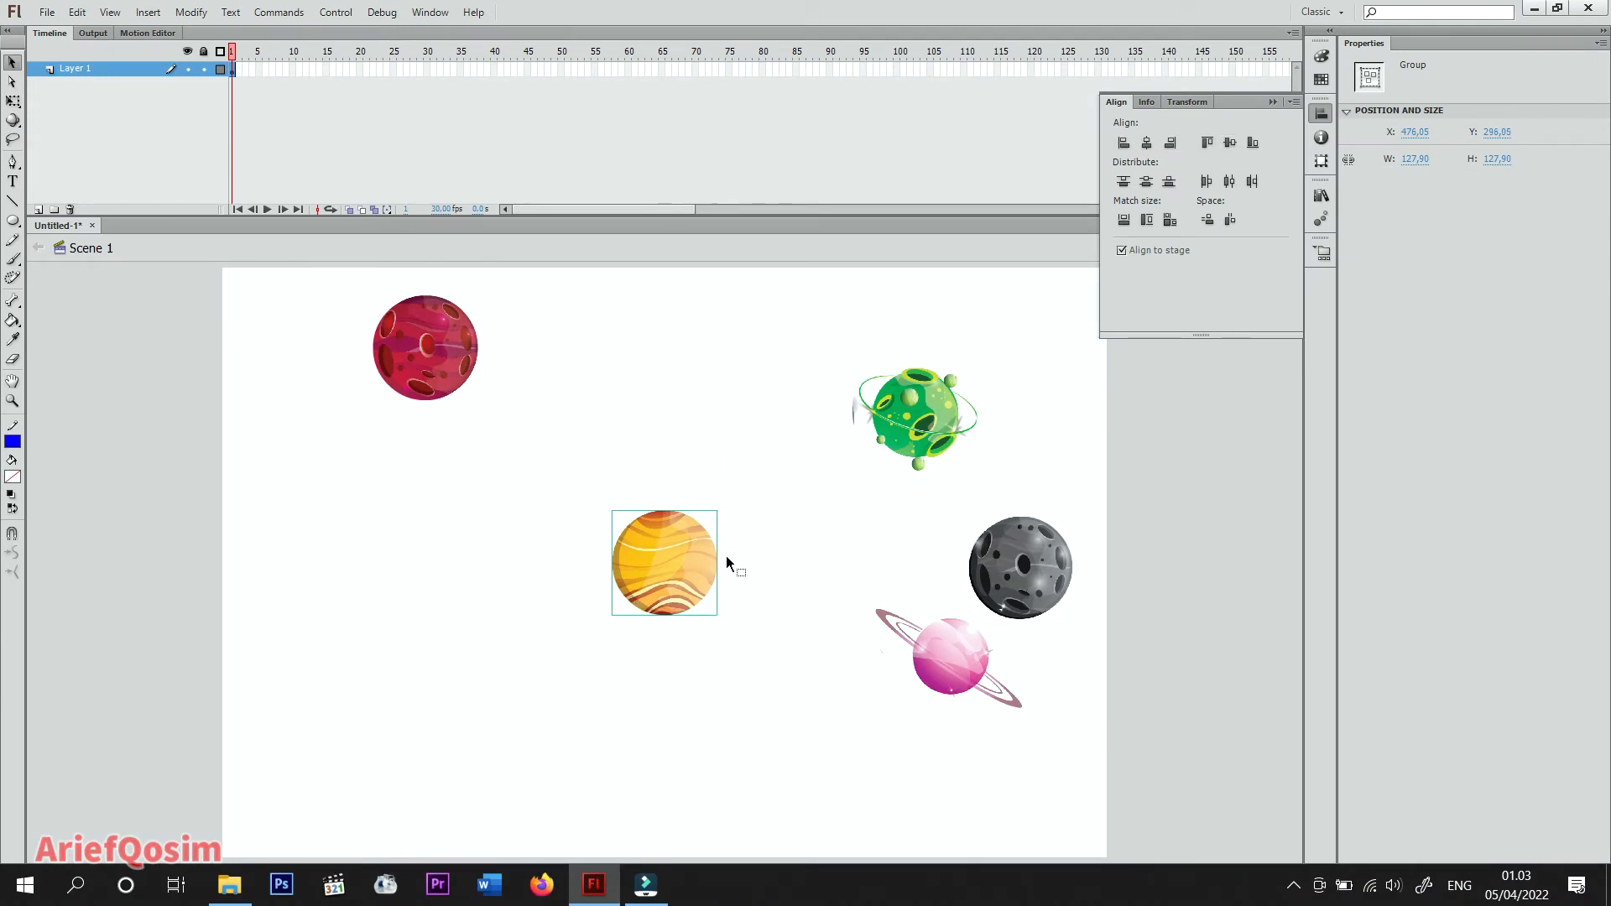
pyautogui.hotkey('ctrl', 'k')
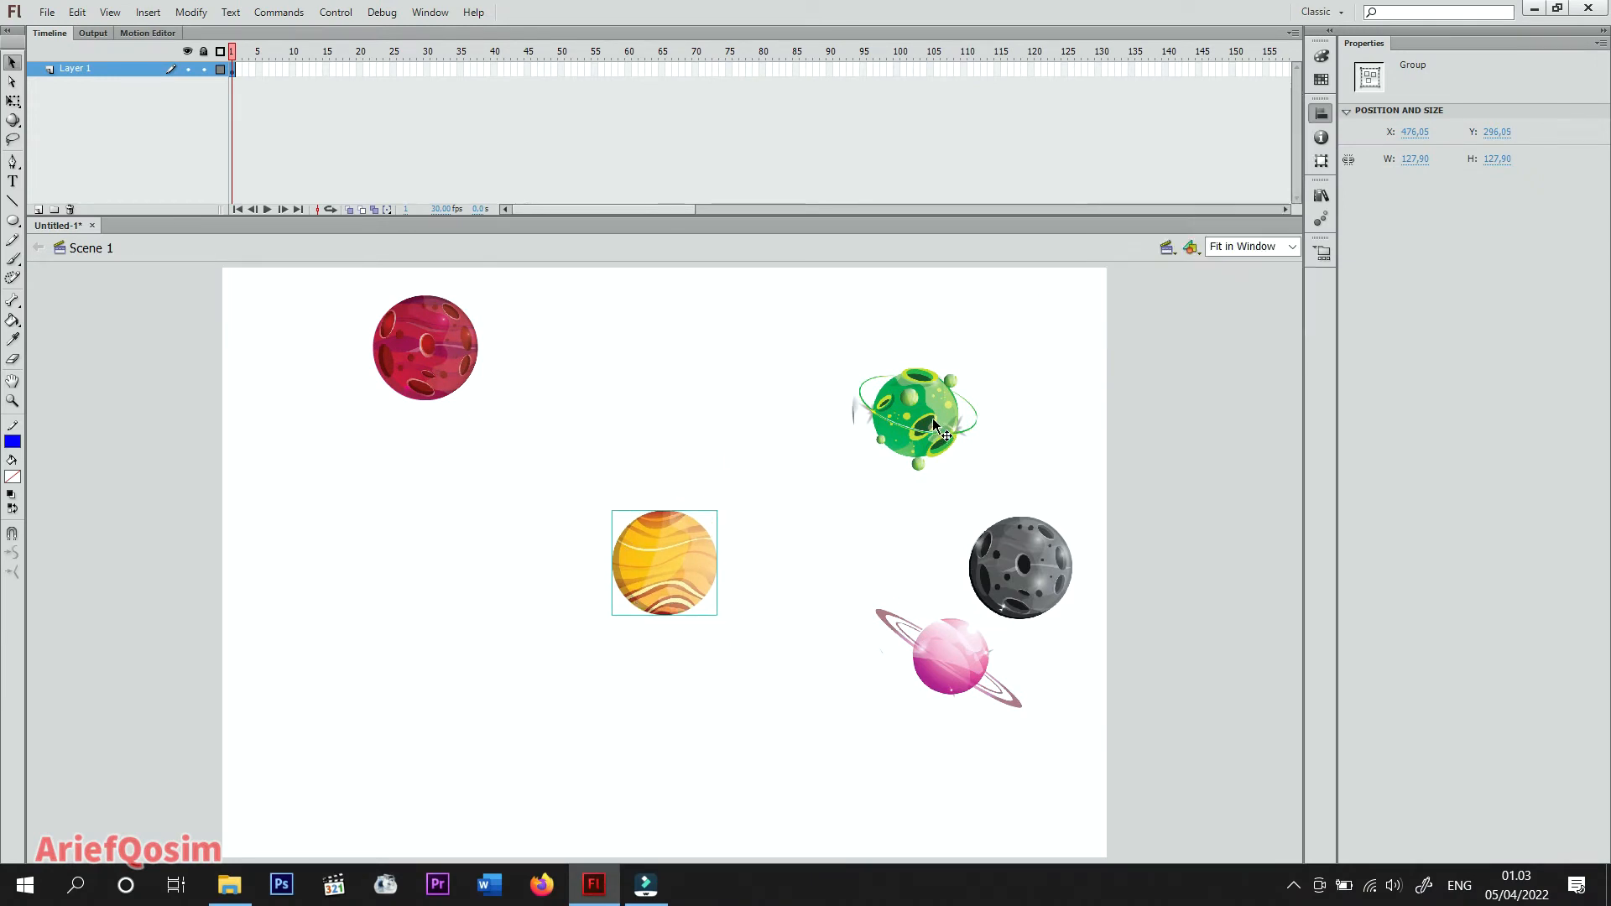
# Move the red planet just below the centered yellow planet.
pyautogui.click(933, 418)
pyautogui.click(1040, 575)
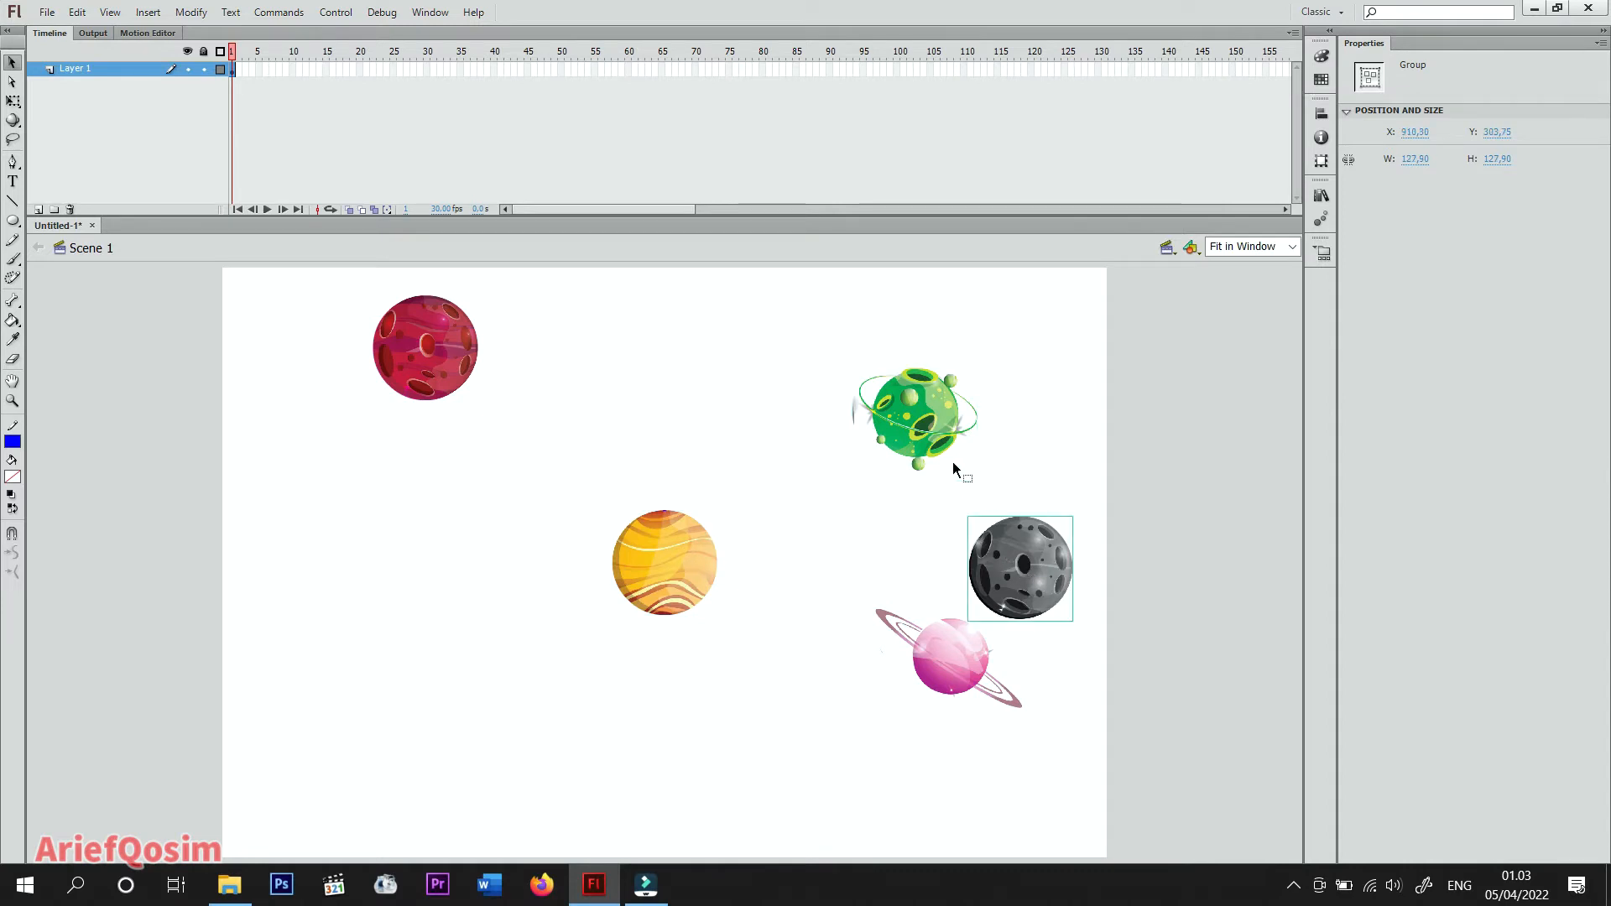
pyautogui.moveTo(442, 355); pyautogui.dragTo(697, 703)
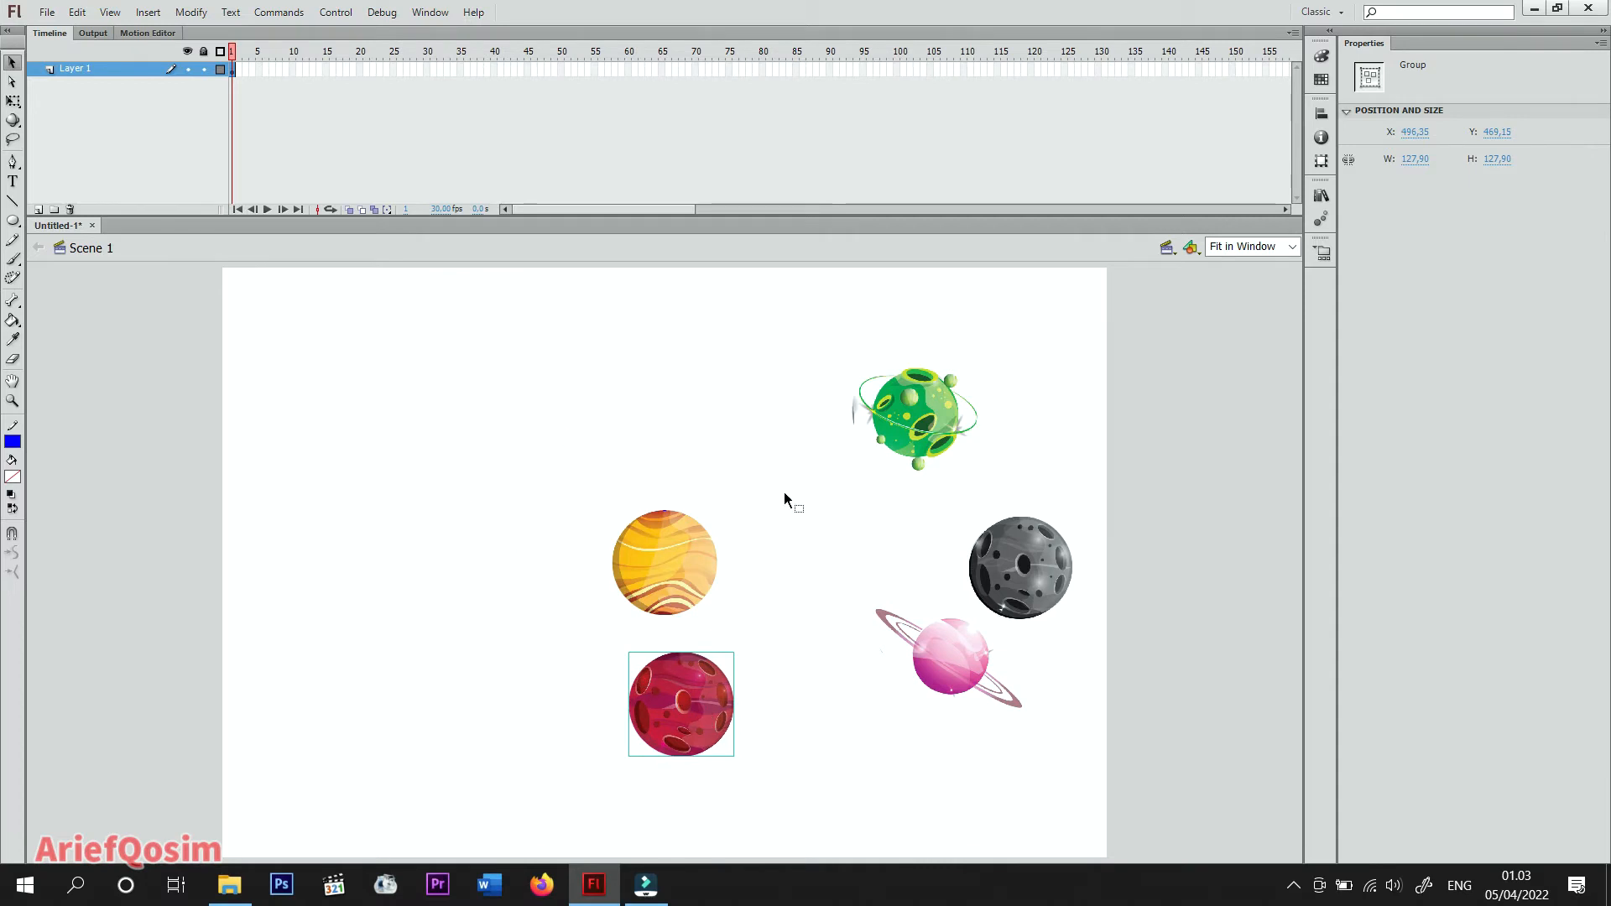
# Select the green, gray, pink and red planets and shrink them together to about 277 × 236 px overall with Free Transform.
pyautogui.moveTo(1084, 644); pyautogui.dragTo(1110, 733)
pyautogui.moveTo(1043, 611); pyautogui.dragTo(997, 669)
pyautogui.keyDown('shift'); pyautogui.click(699, 715); pyautogui.keyUp('shift')
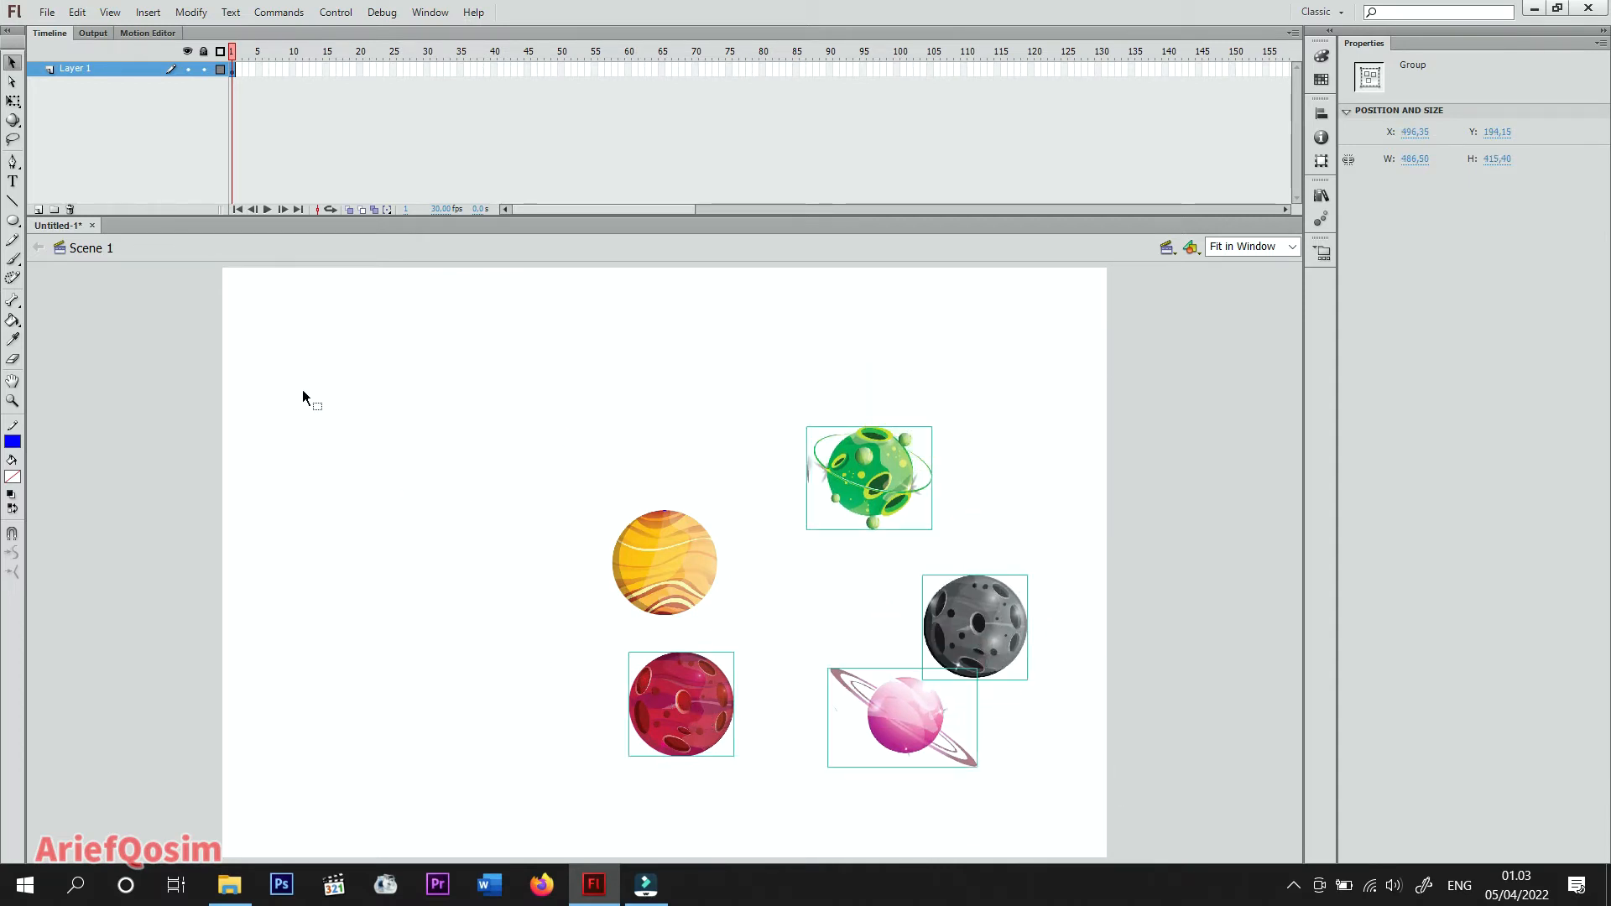
pyautogui.click(14, 102)
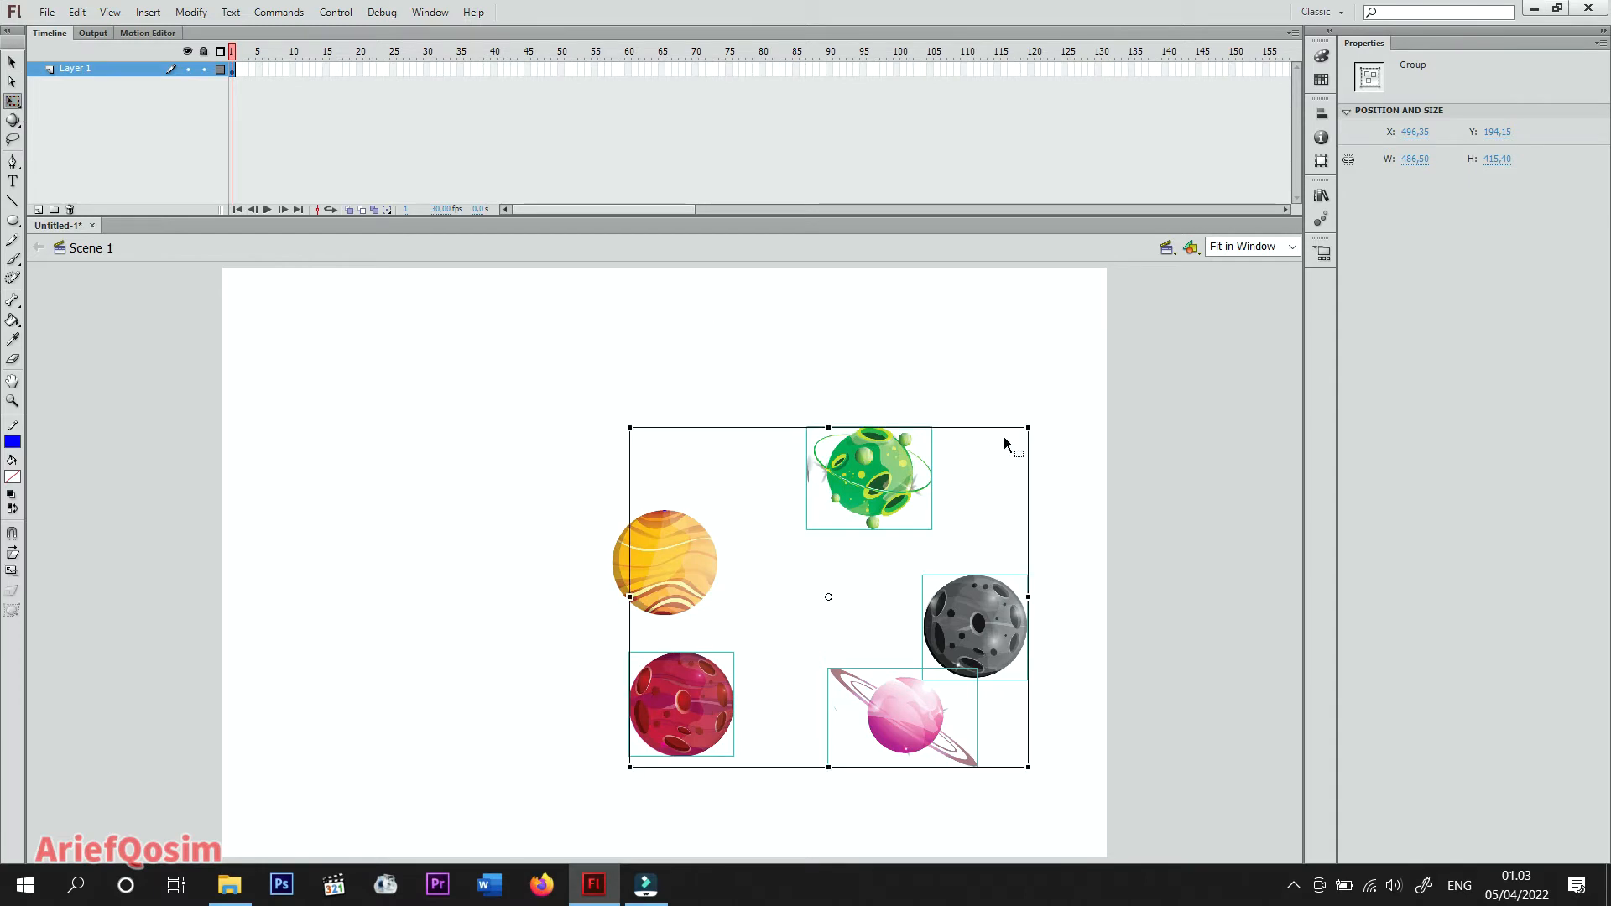
pyautogui.moveTo(1030, 428); pyautogui.dragTo(864, 576)
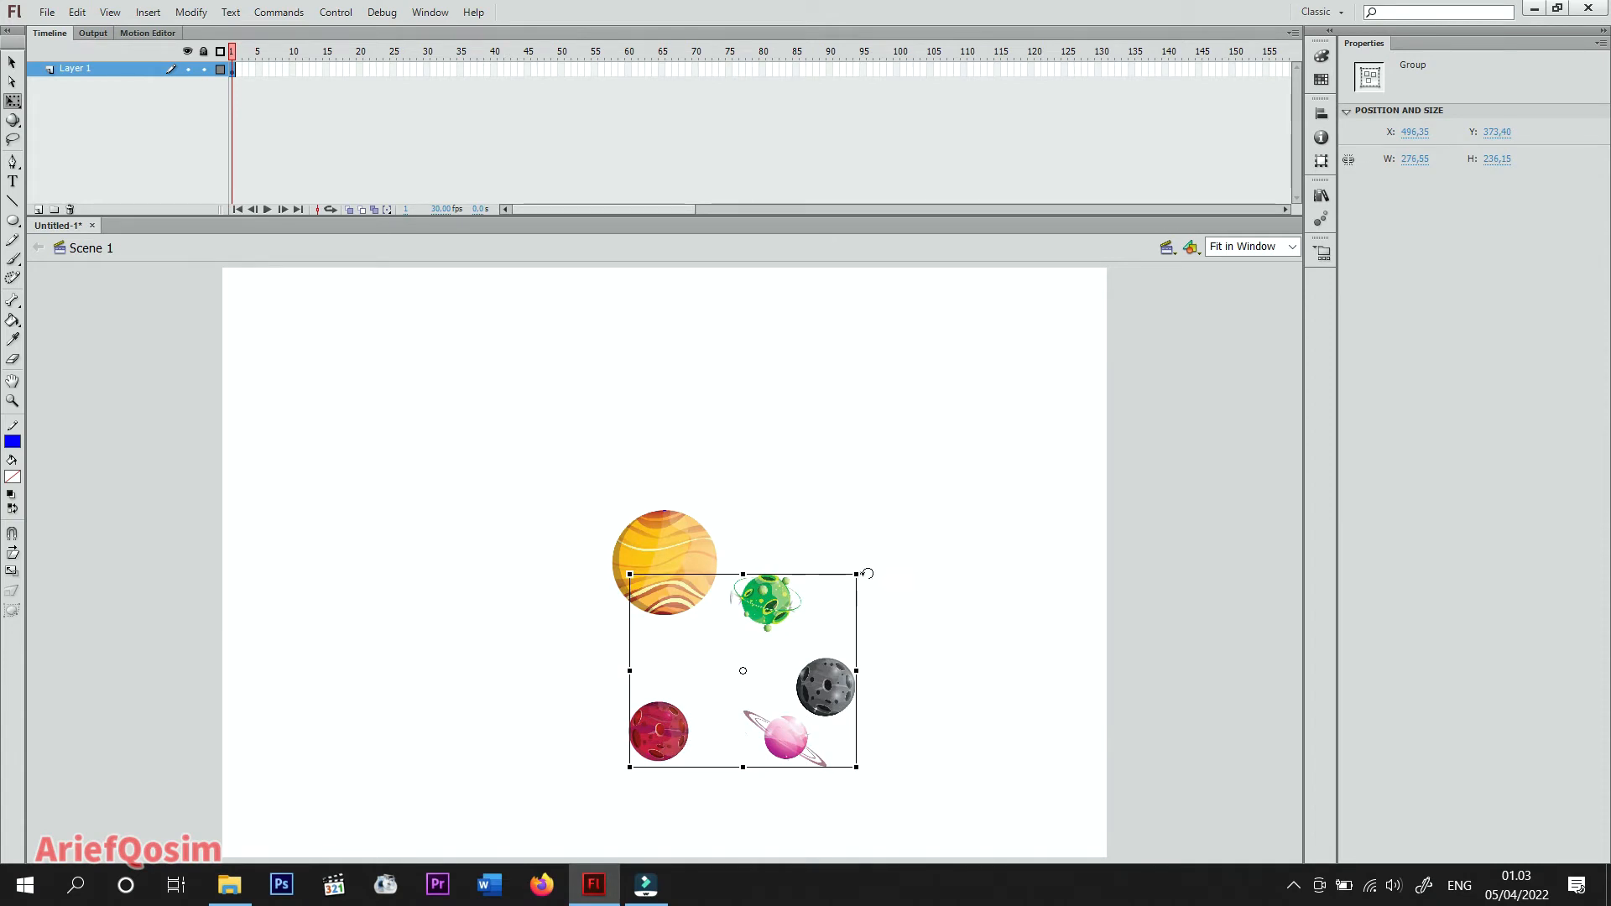
pyautogui.click(944, 539)
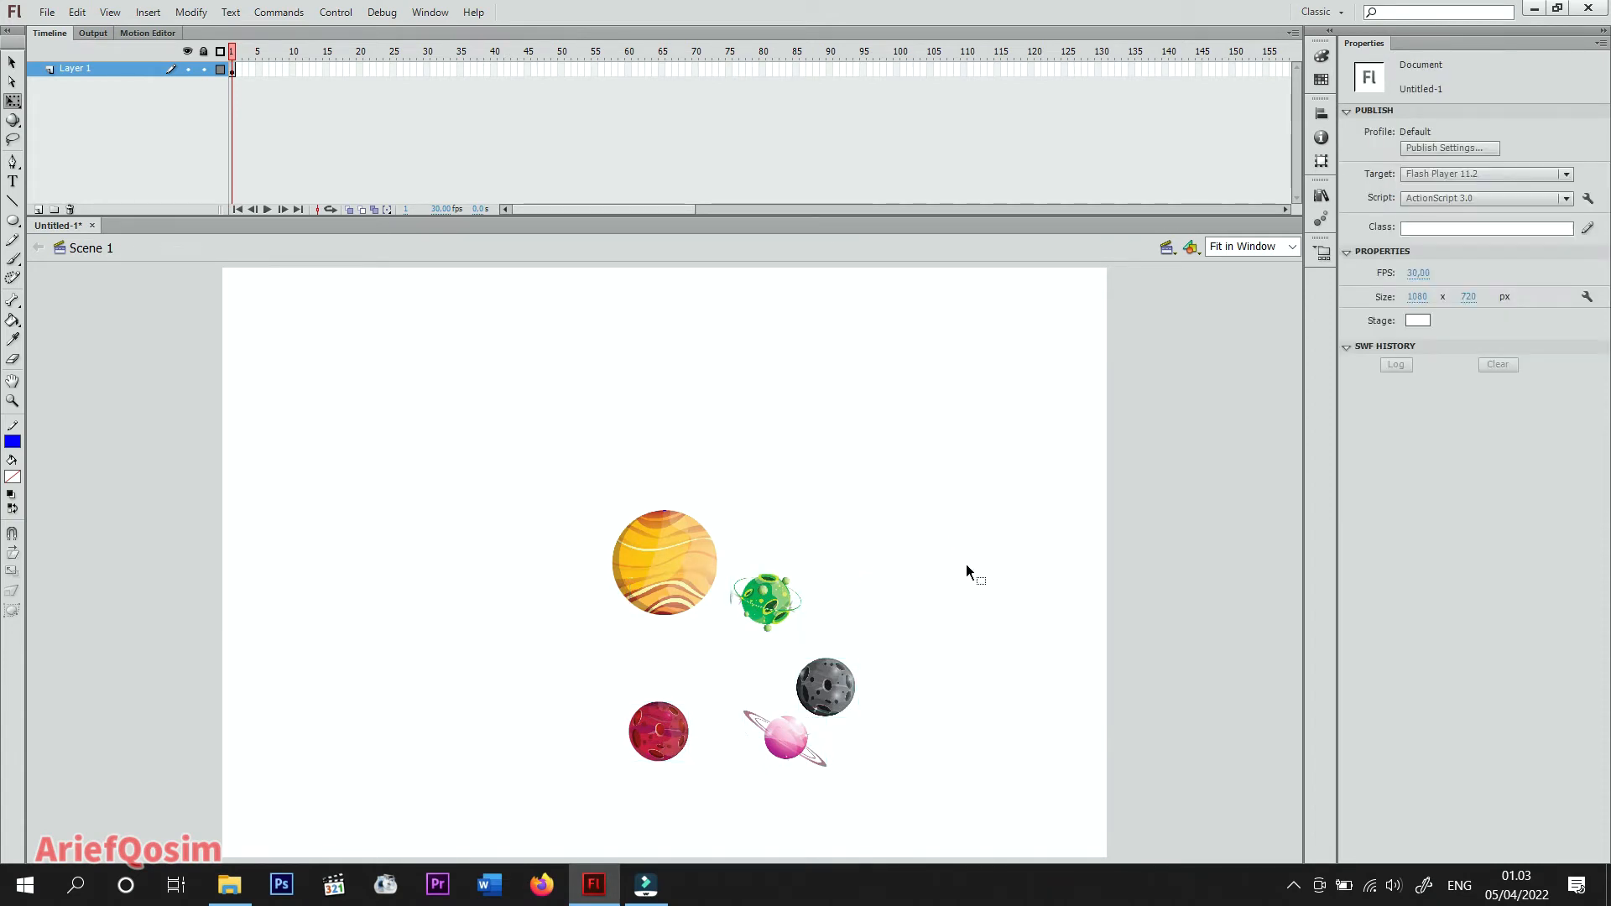
# Arrange the gray, green, pink and red planets in that order in a row to the right of the yellow planet.
pyautogui.moveTo(809, 753); pyautogui.dragTo(1027, 599)
pyautogui.moveTo(803, 610); pyautogui.dragTo(928, 595)
pyautogui.moveTo(829, 674); pyautogui.dragTo(811, 560)
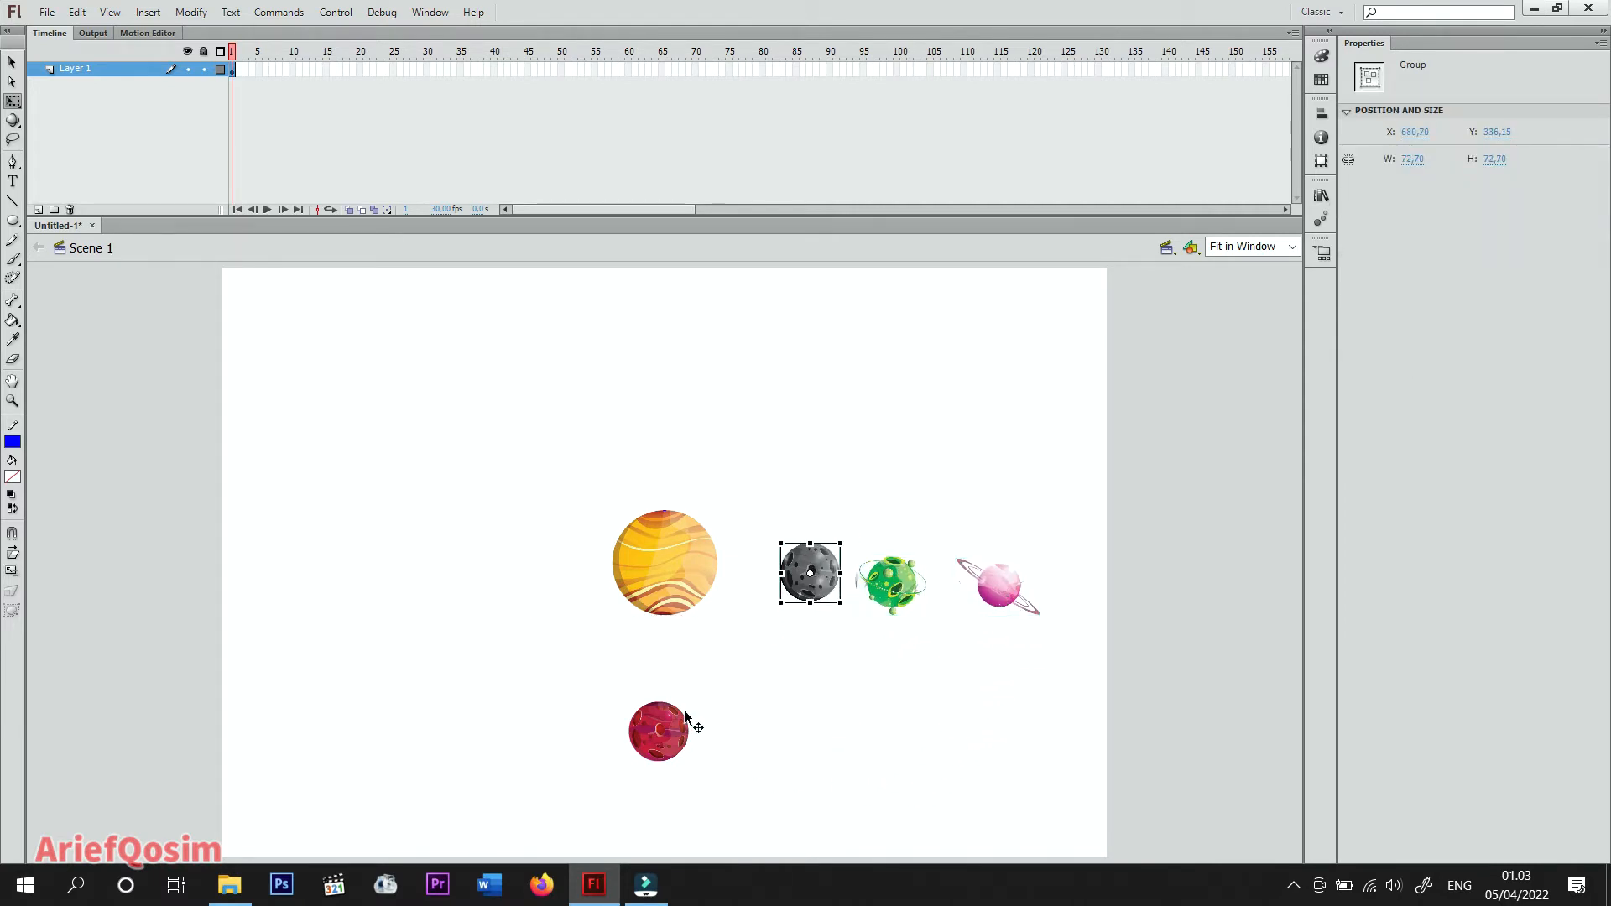
pyautogui.moveTo(671, 734); pyautogui.dragTo(1083, 582)
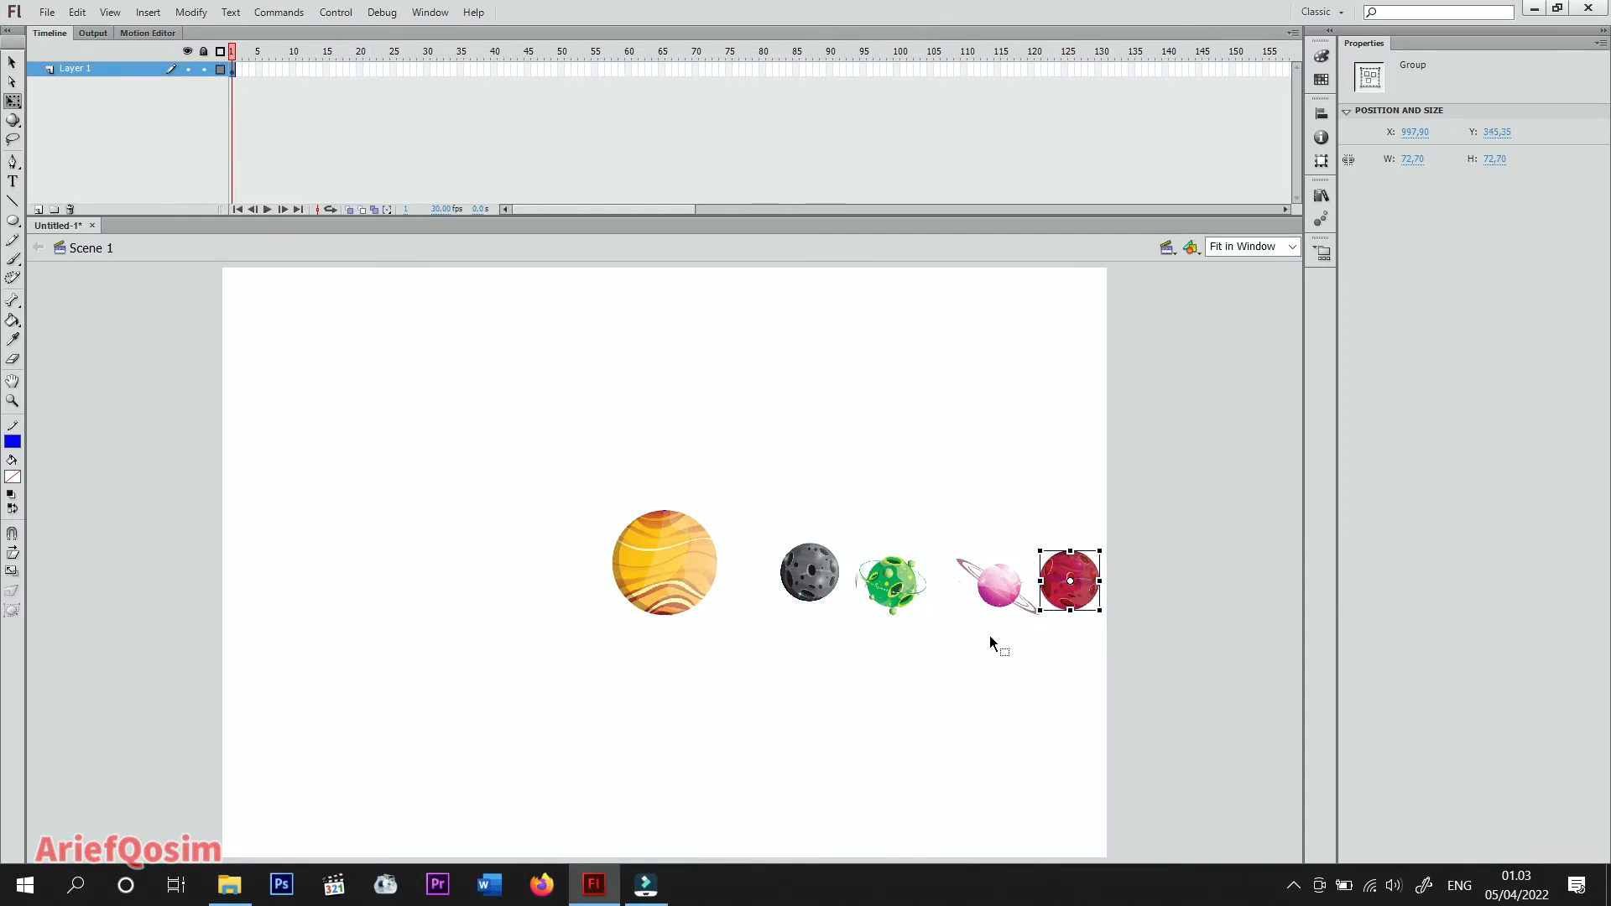
# Delete the green planet and shift the pink and red planets toward the gray one to close the gap.
pyautogui.moveTo(896, 588); pyautogui.dragTo(909, 467)
pyautogui.press('Delete')
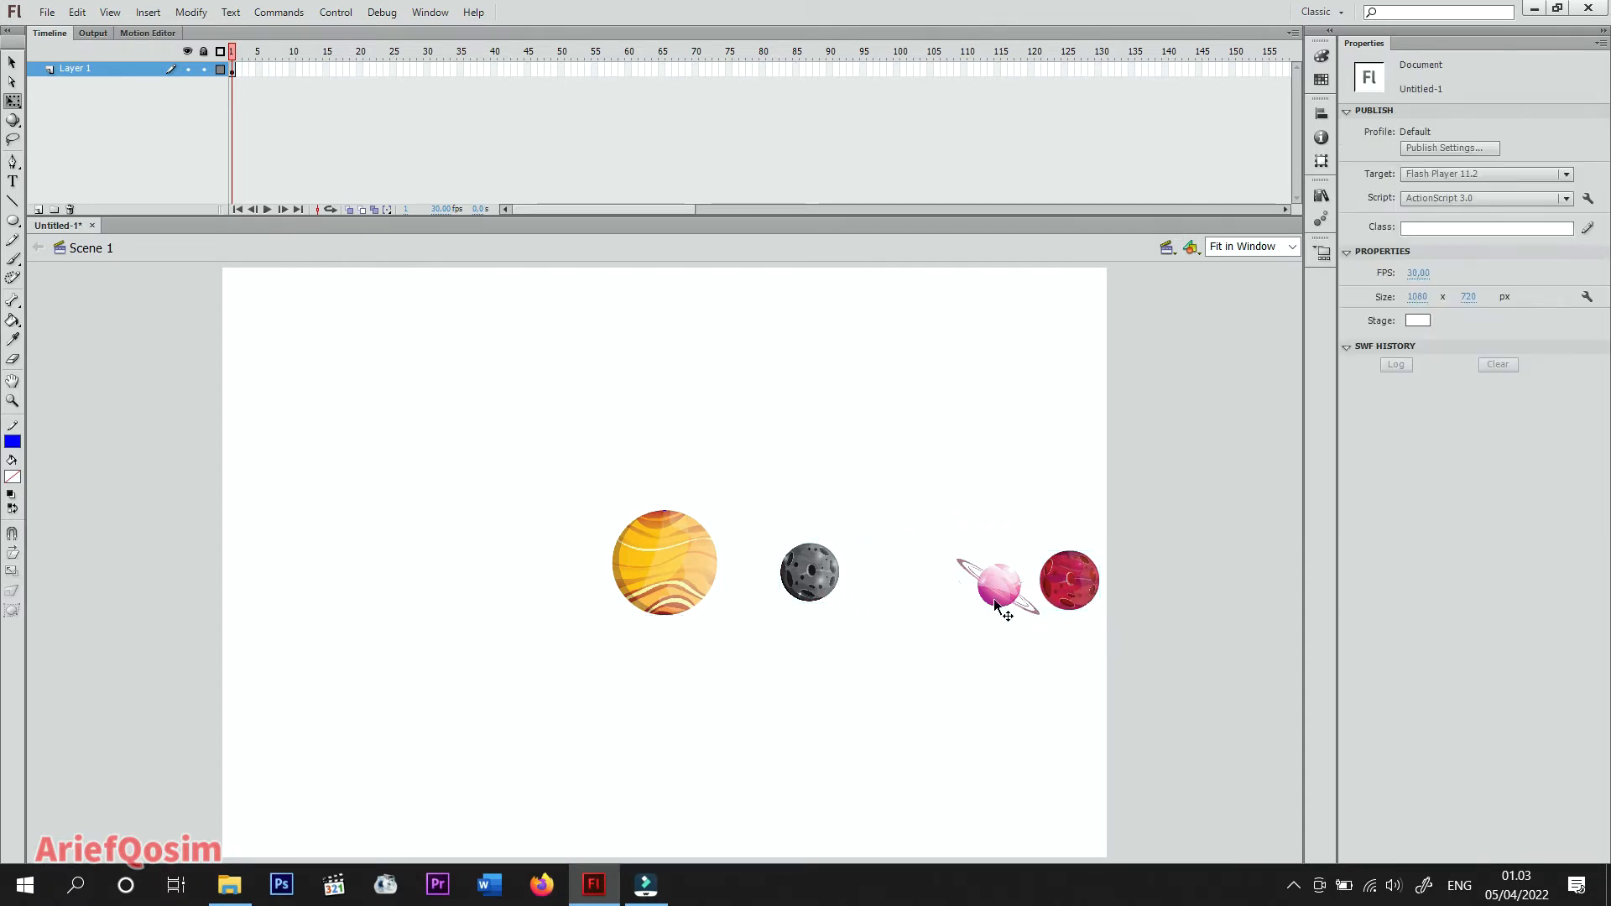
pyautogui.moveTo(994, 597); pyautogui.dragTo(906, 597)
pyautogui.moveTo(1066, 582); pyautogui.dragTo(1014, 571)
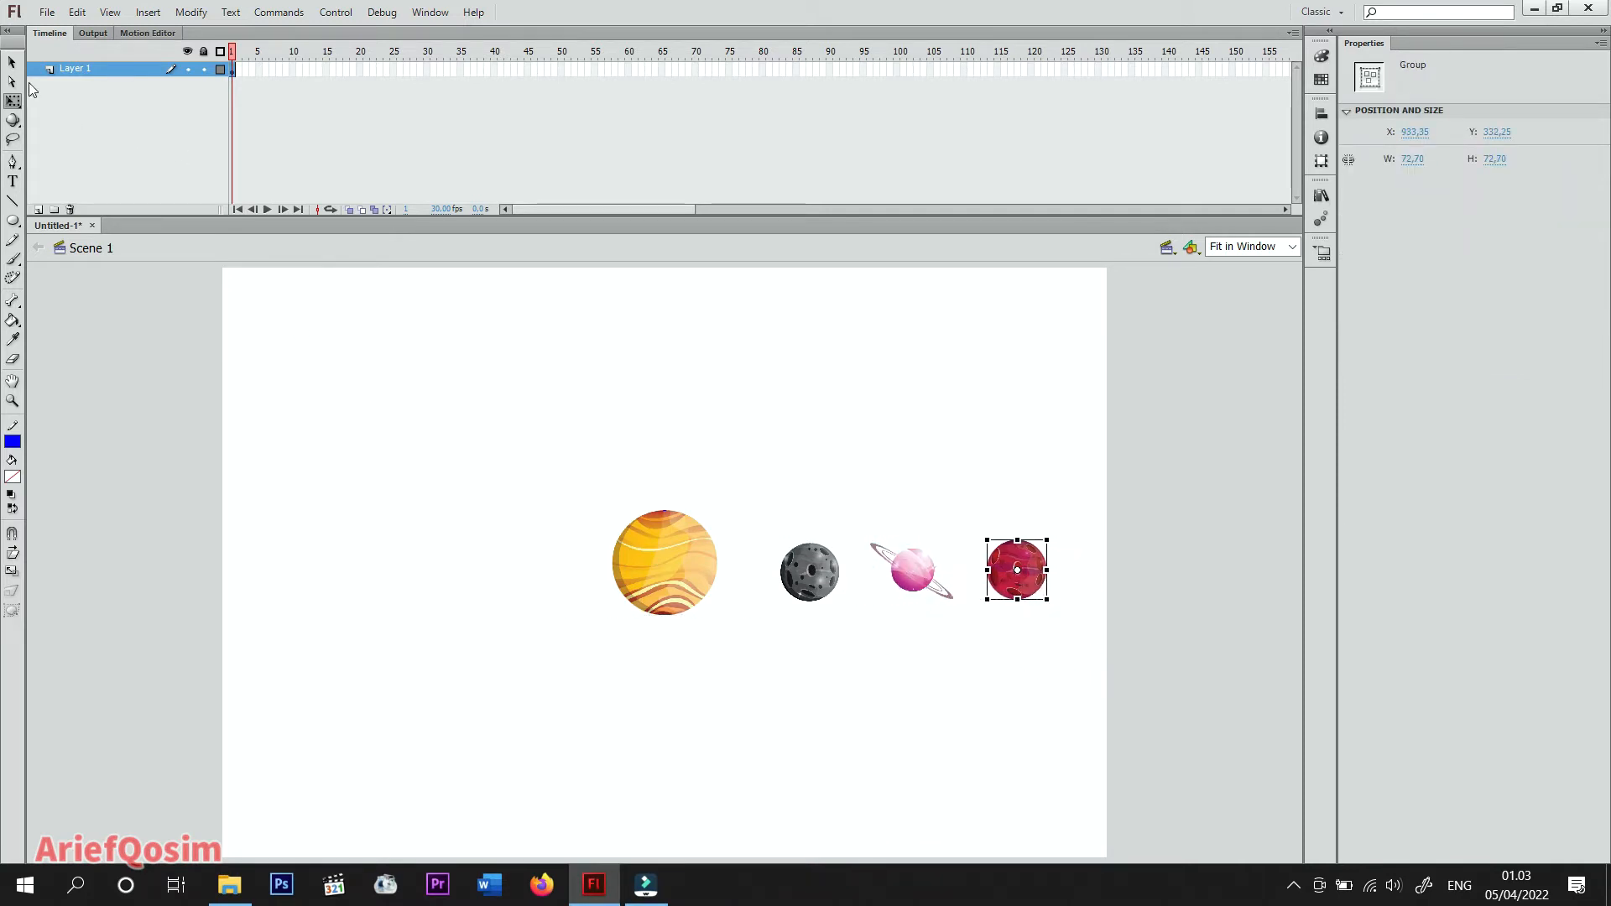
# Select all four planets and align their vertical centers to the stage.
pyautogui.press('v')
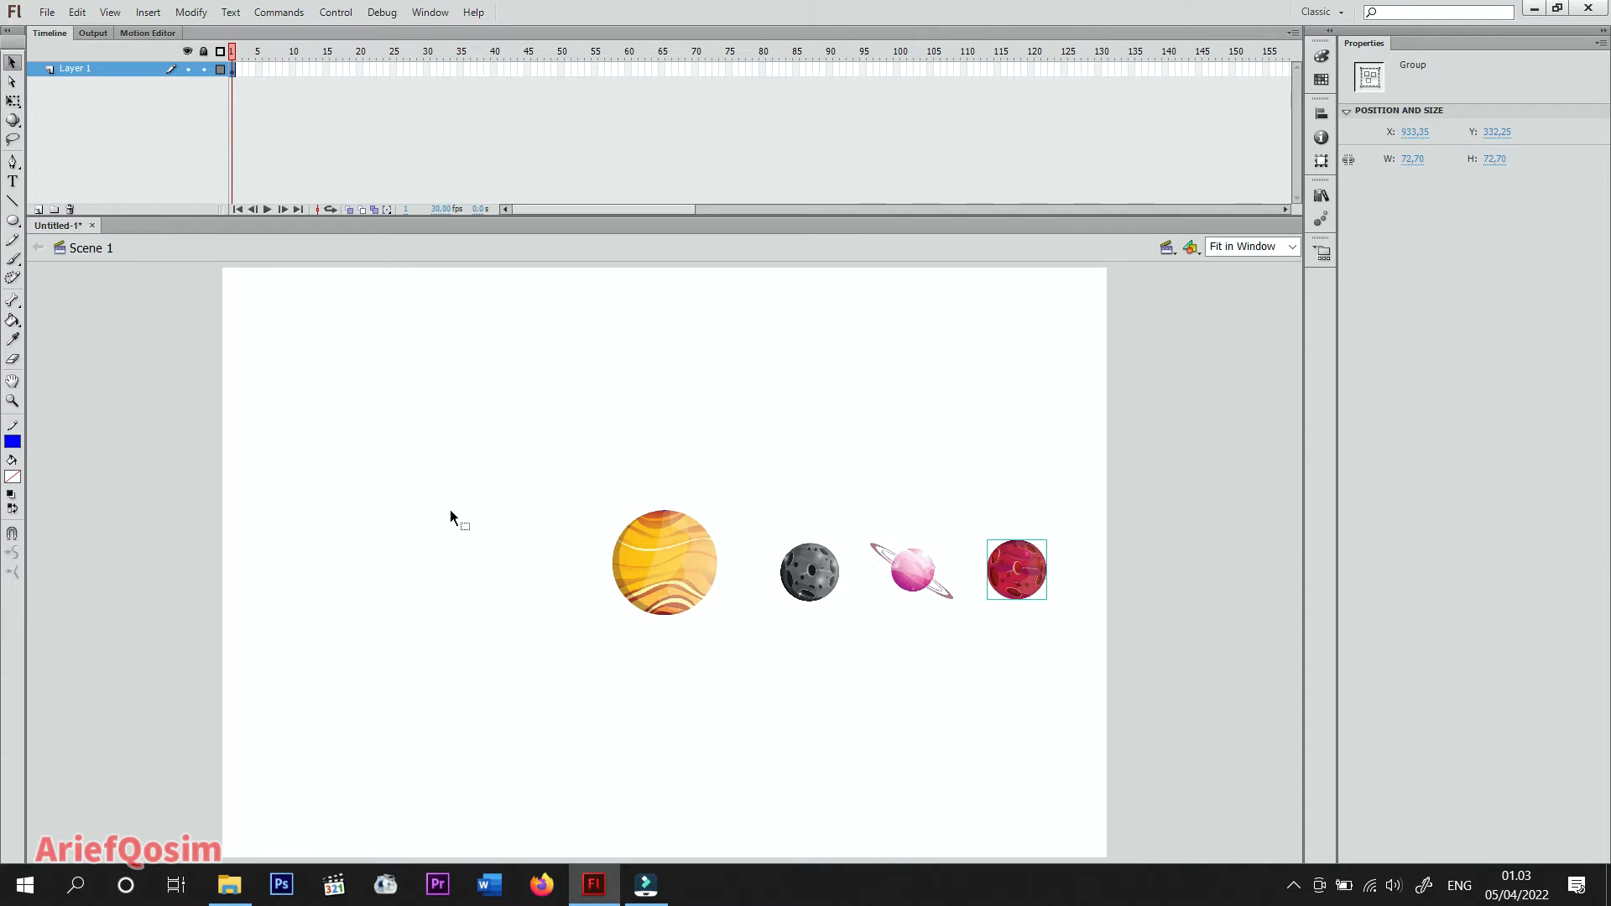
pyautogui.moveTo(728, 702); pyautogui.dragTo(1070, 705)
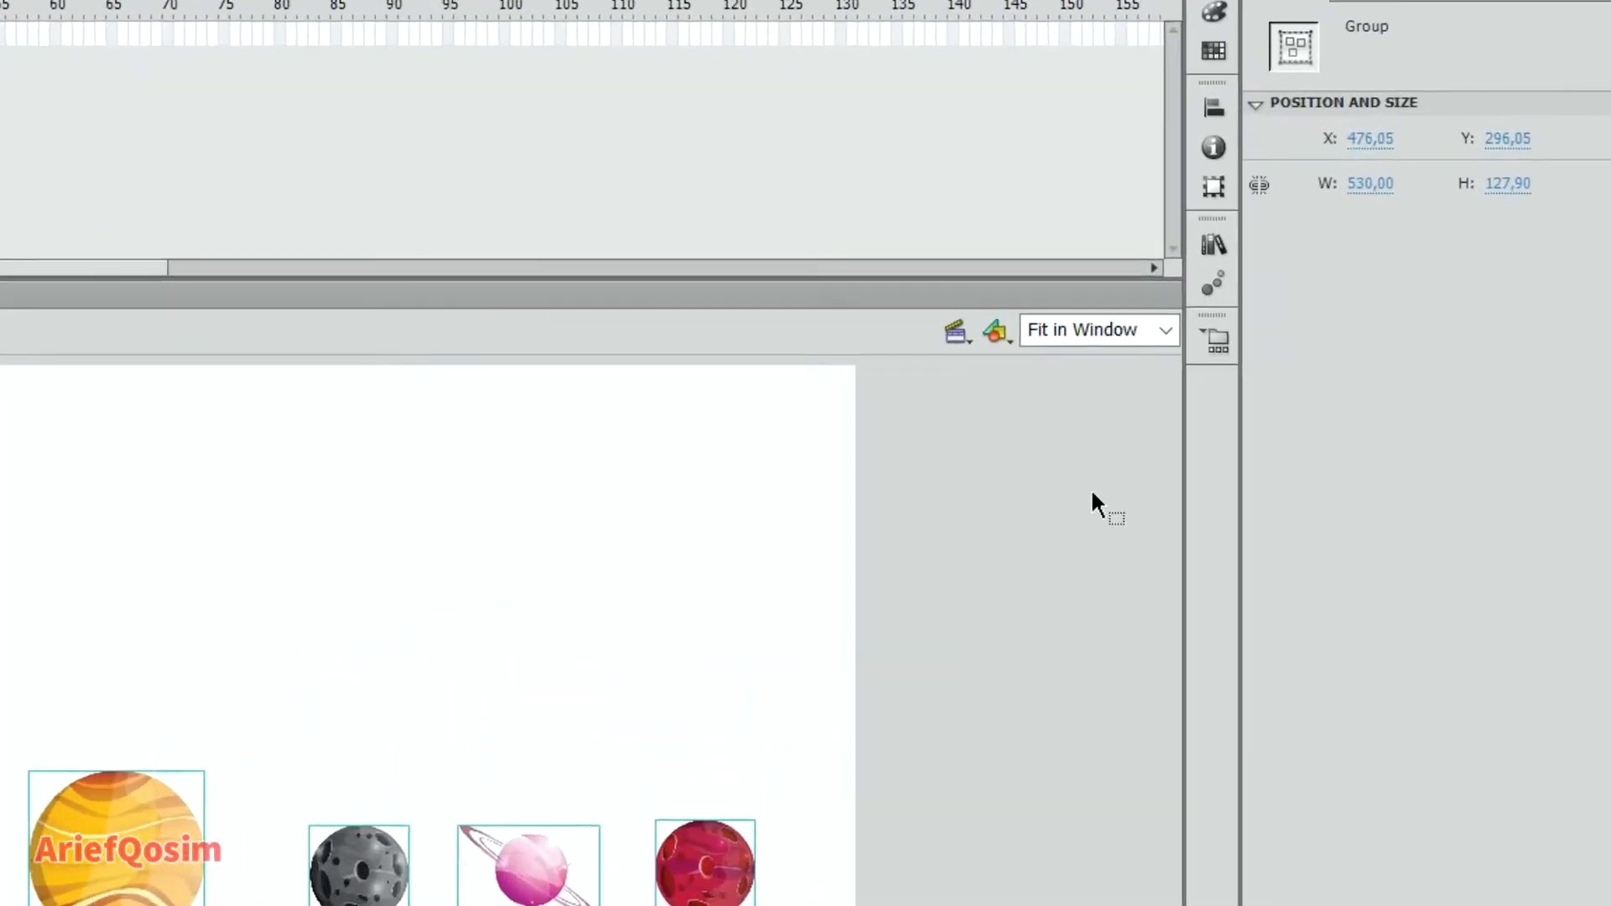
pyautogui.click(1125, 109)
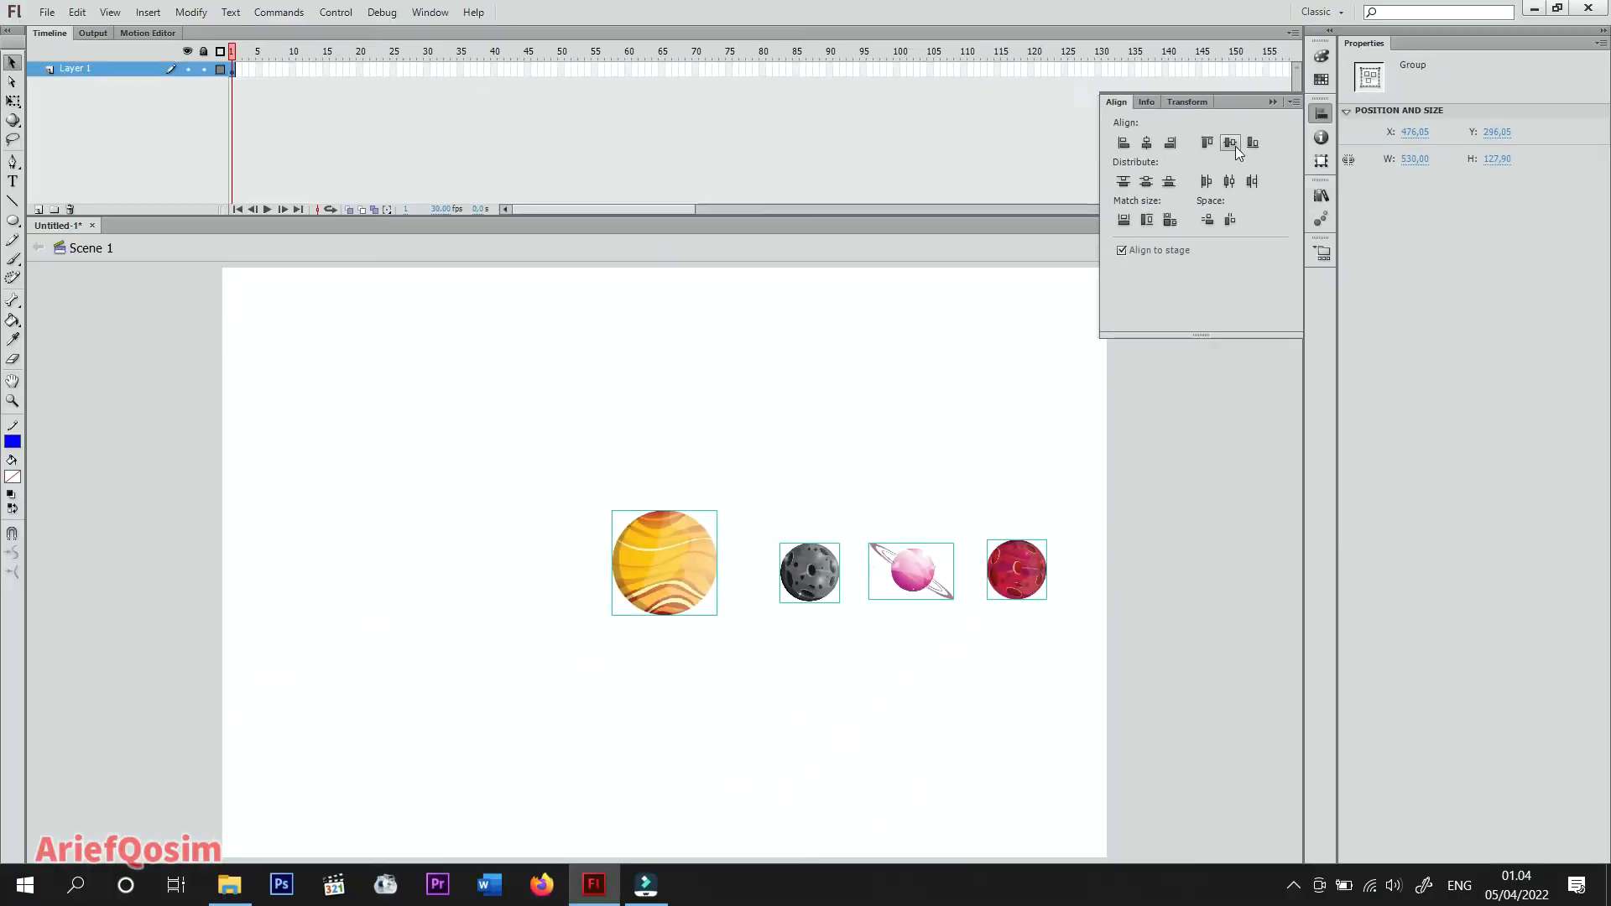
pyautogui.click(1009, 161)
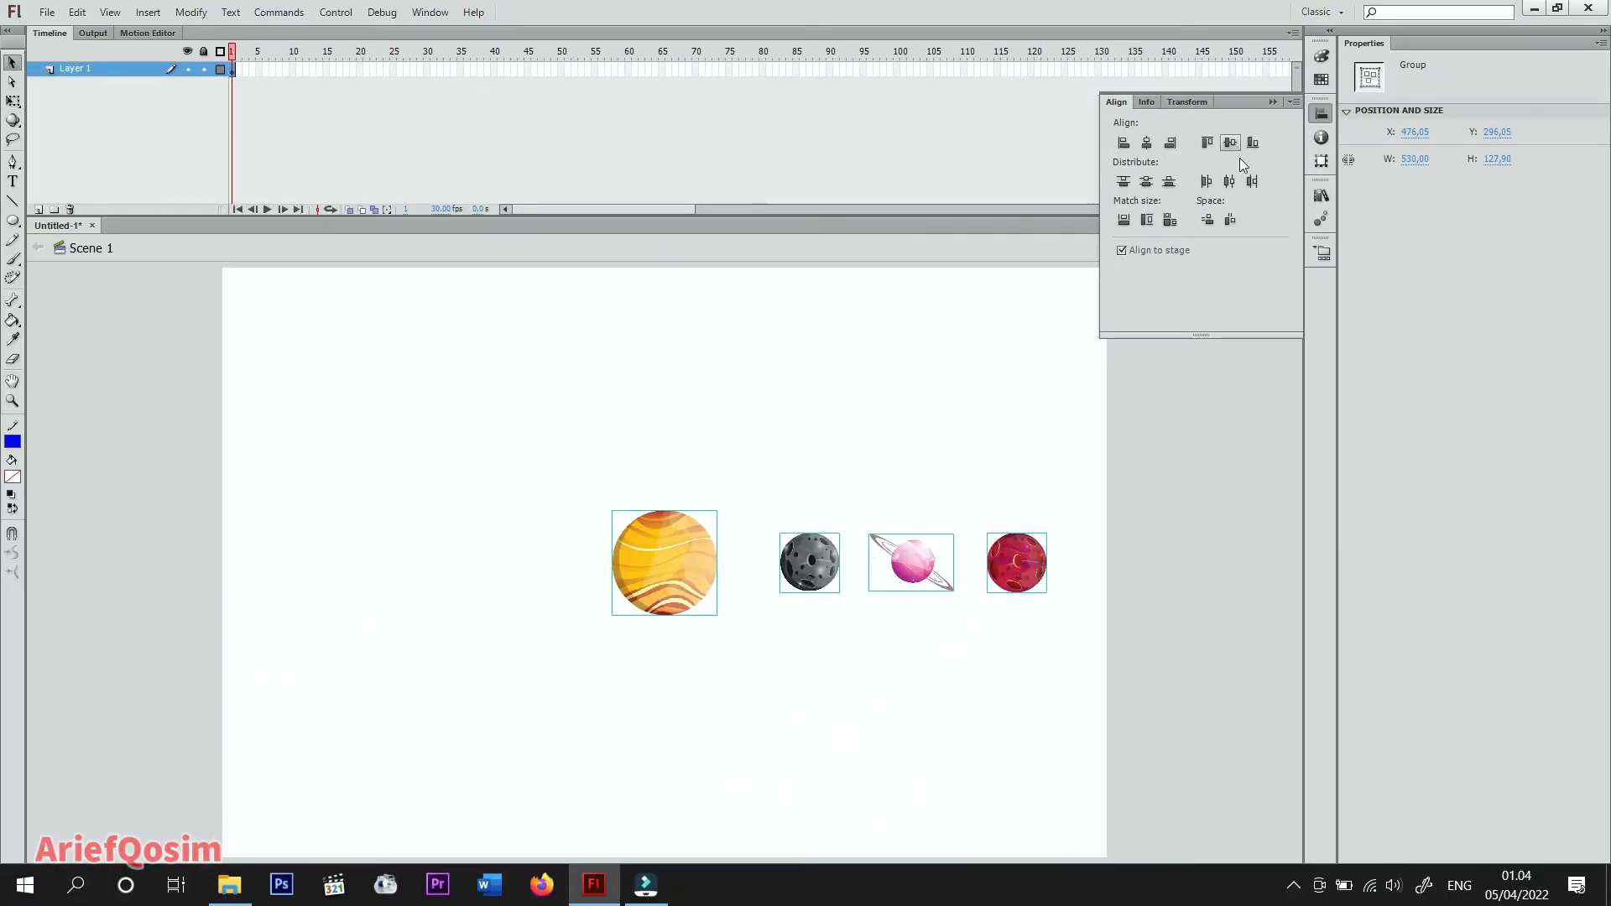
# Draw three unfilled blue circles centred on the yellow planet, passing through the gray, pink (about 610 px wide) and red (about 860 px wide) planets.
pyautogui.click(1075, 648)
pyautogui.click(1075, 654)
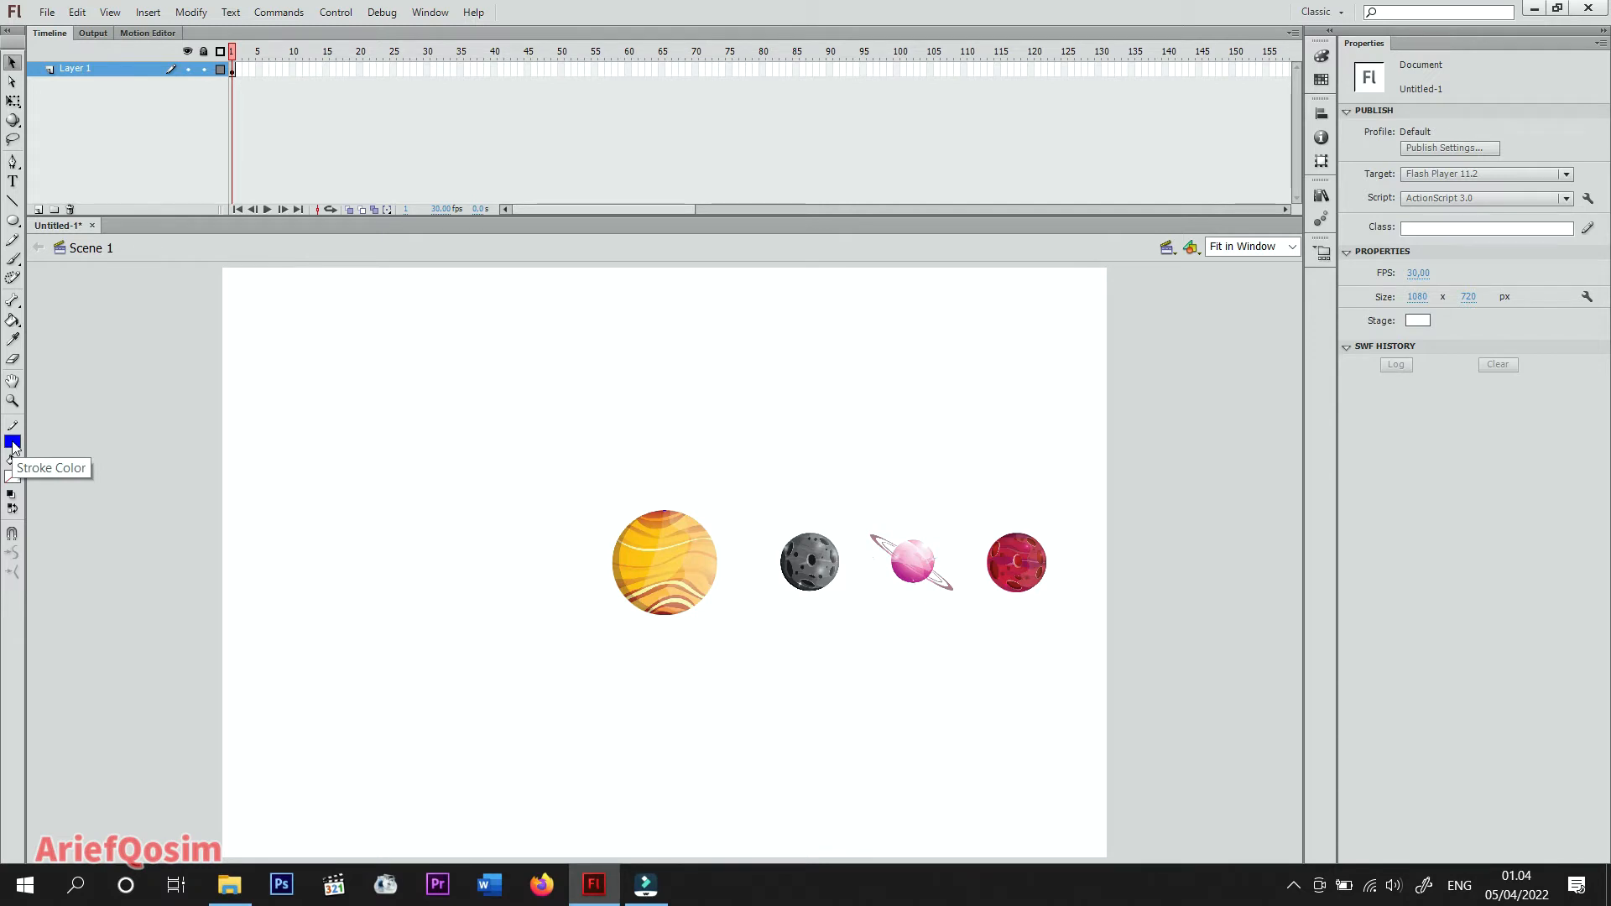
pyautogui.click(13, 224)
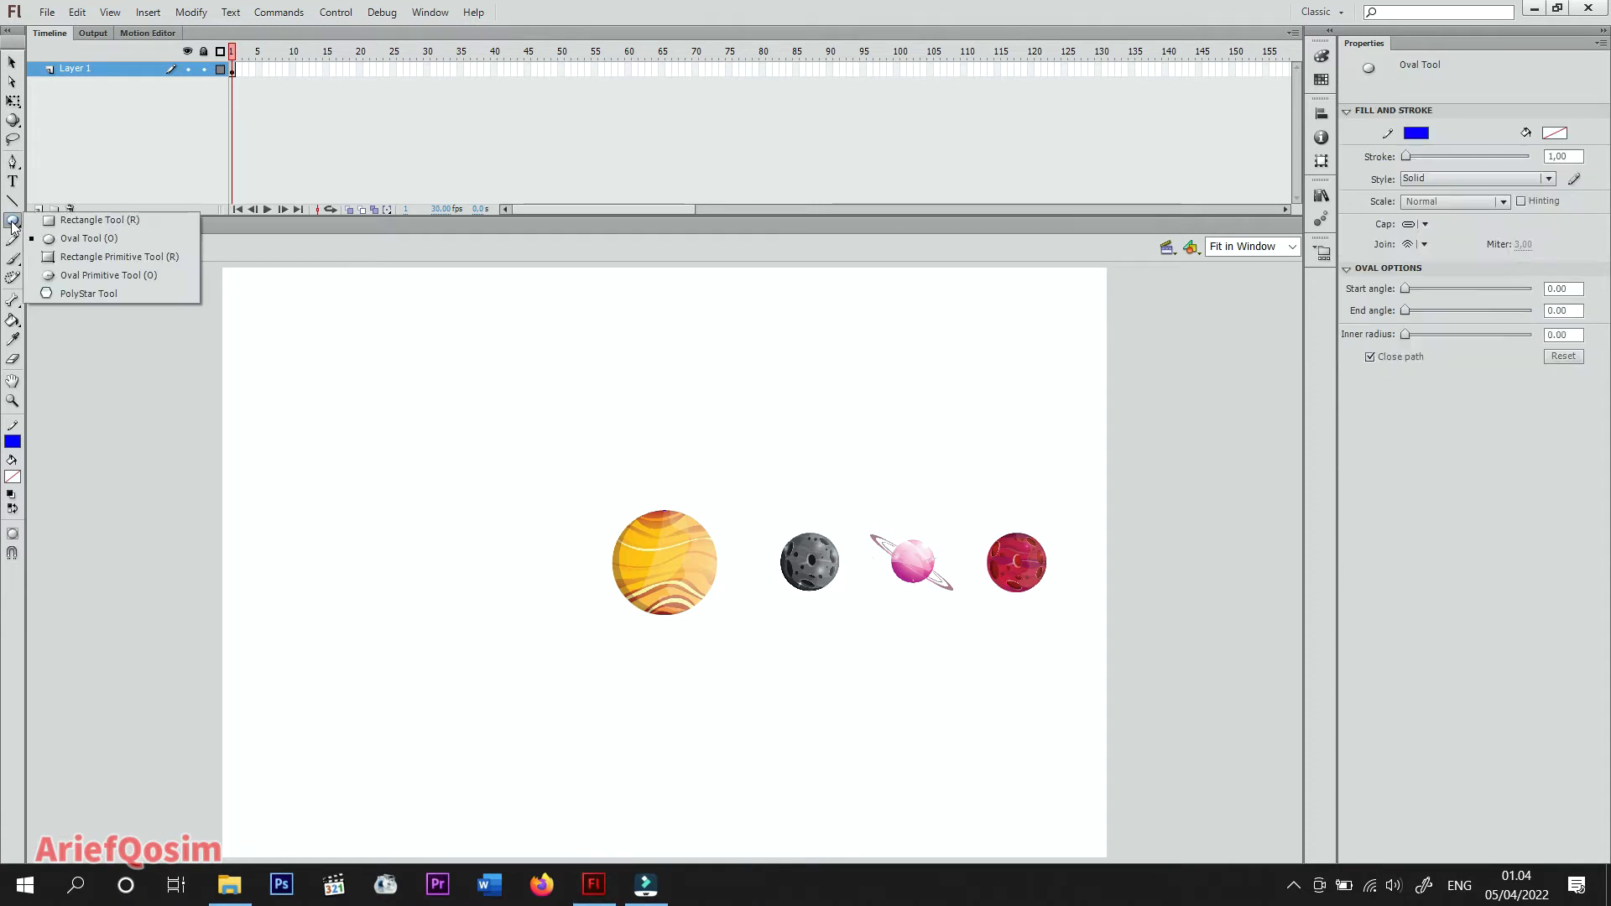
pyautogui.click(74, 241)
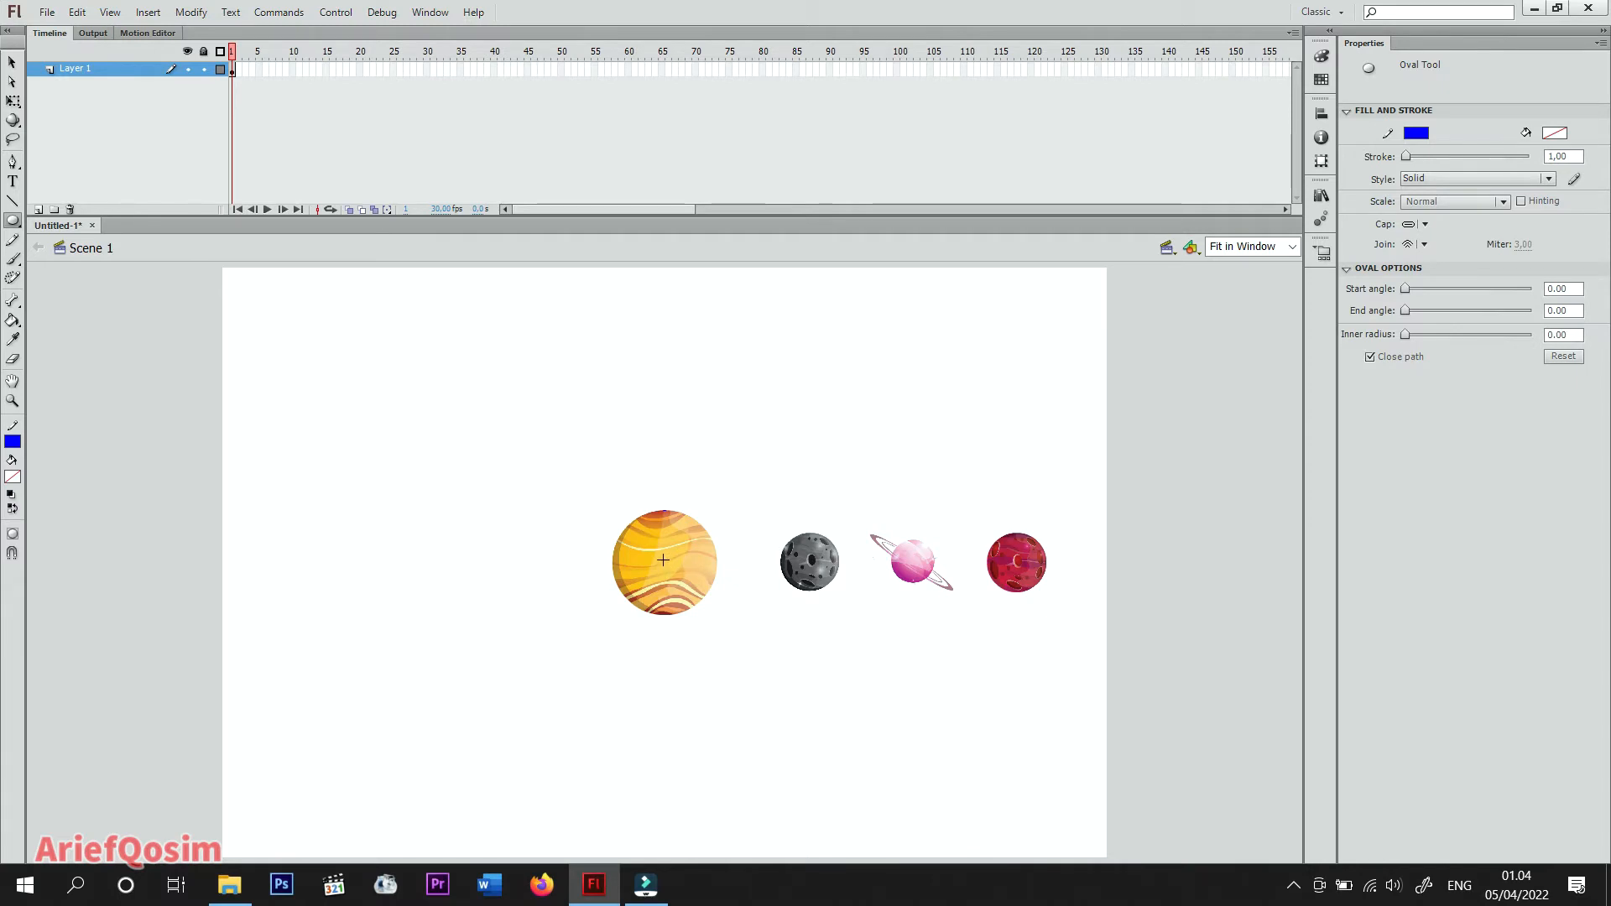
pyautogui.moveTo(665, 558); pyautogui.dragTo(779, 707)
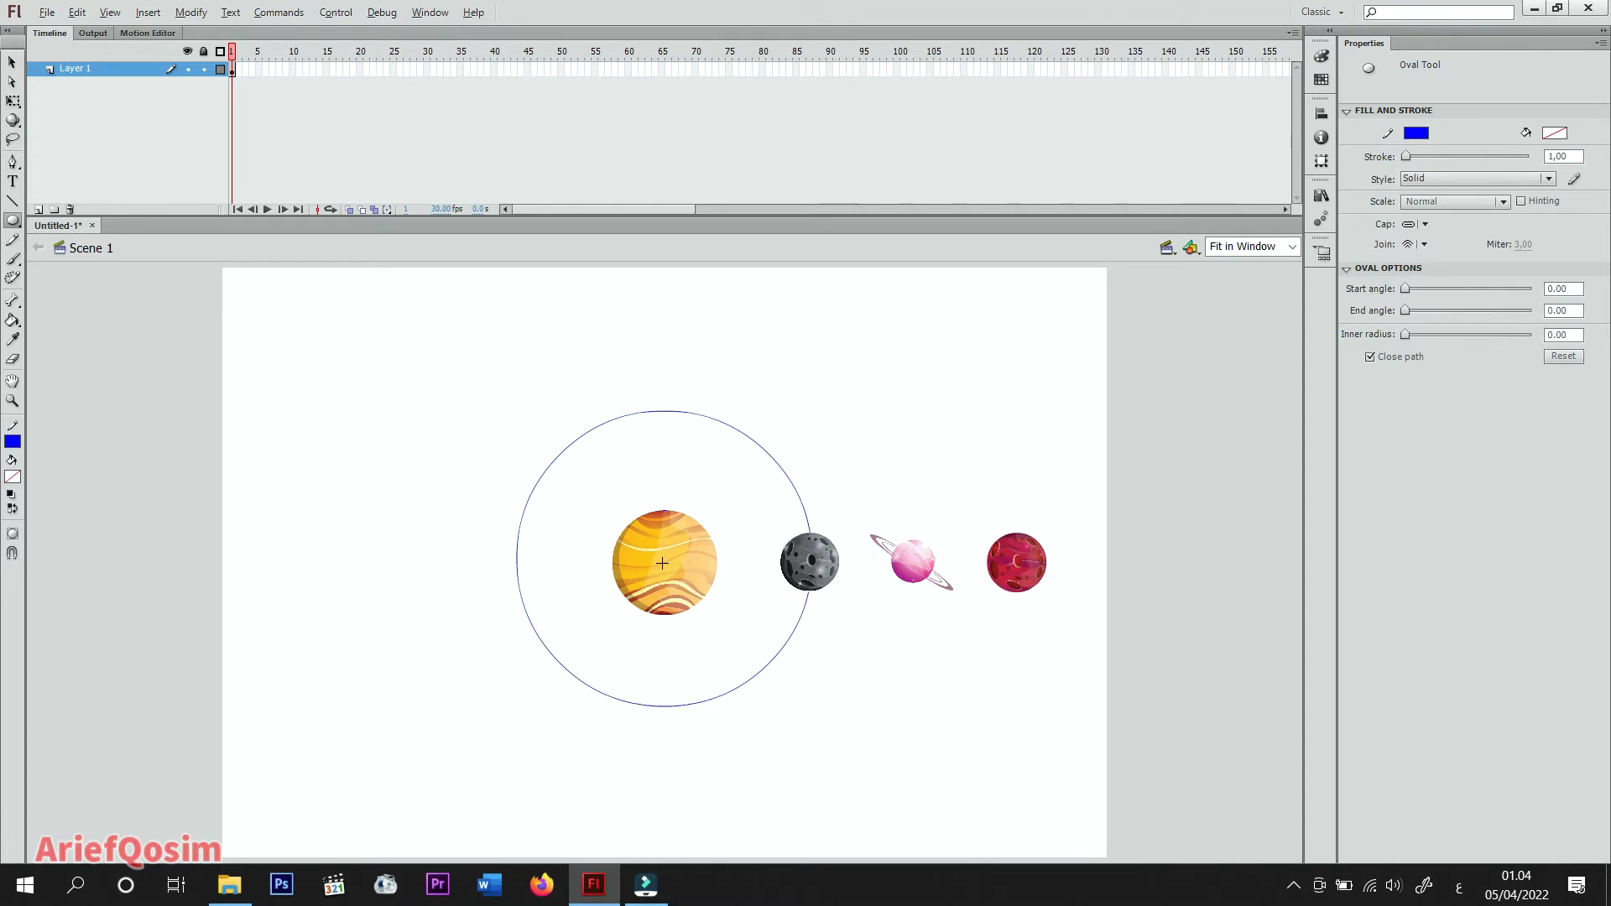
pyautogui.moveTo(669, 565); pyautogui.dragTo(910, 744)
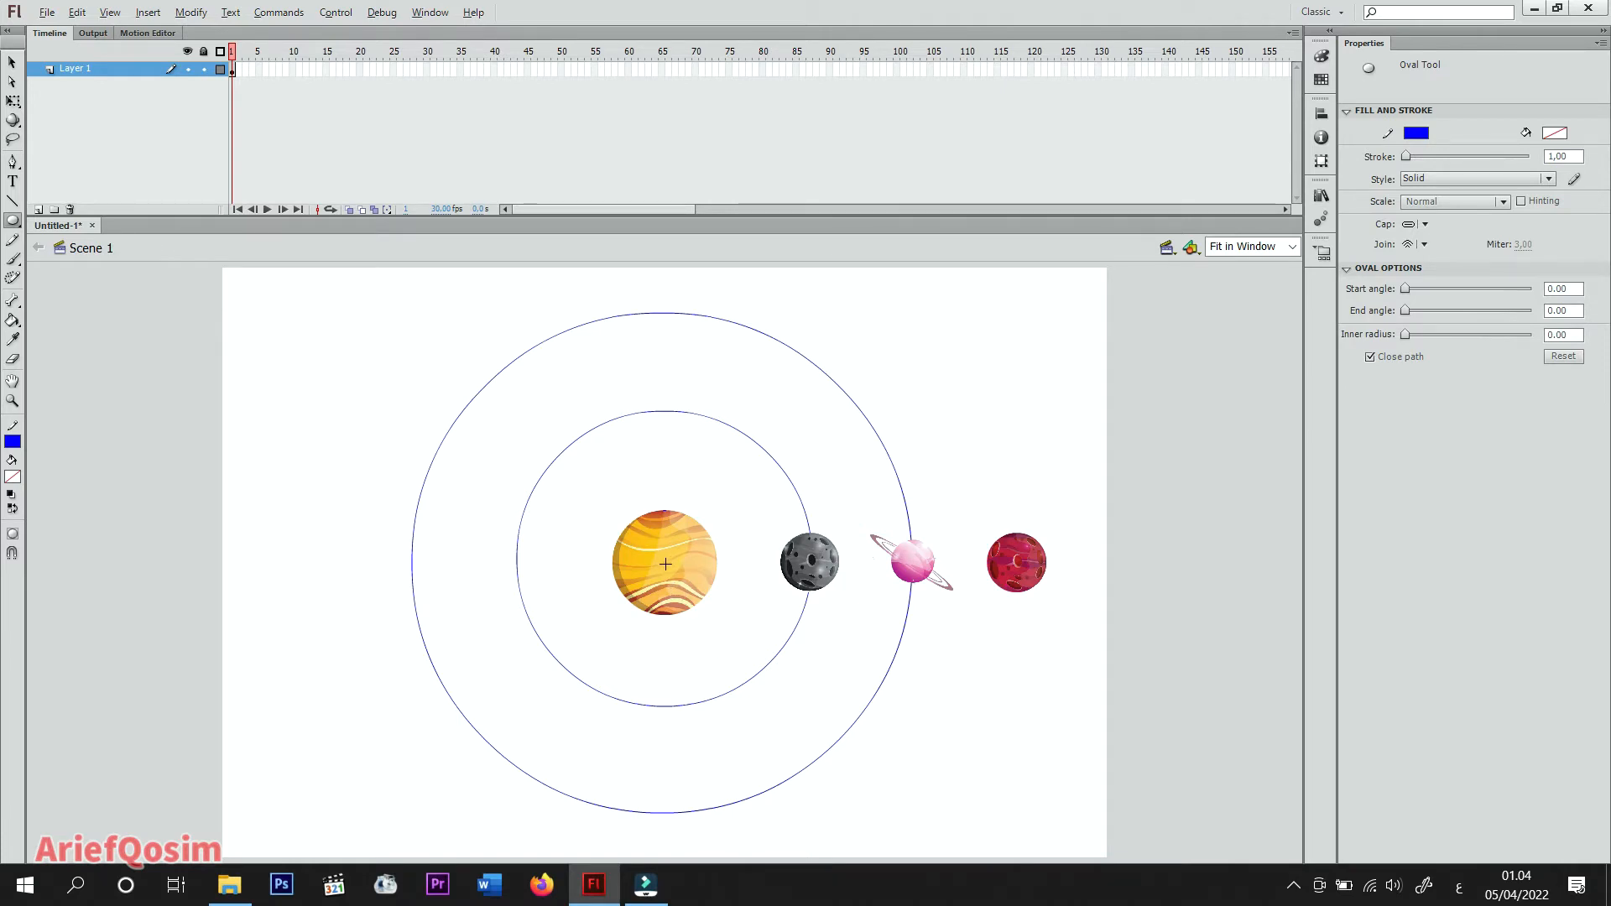
pyautogui.moveTo(665, 563); pyautogui.dragTo(1017, 817)
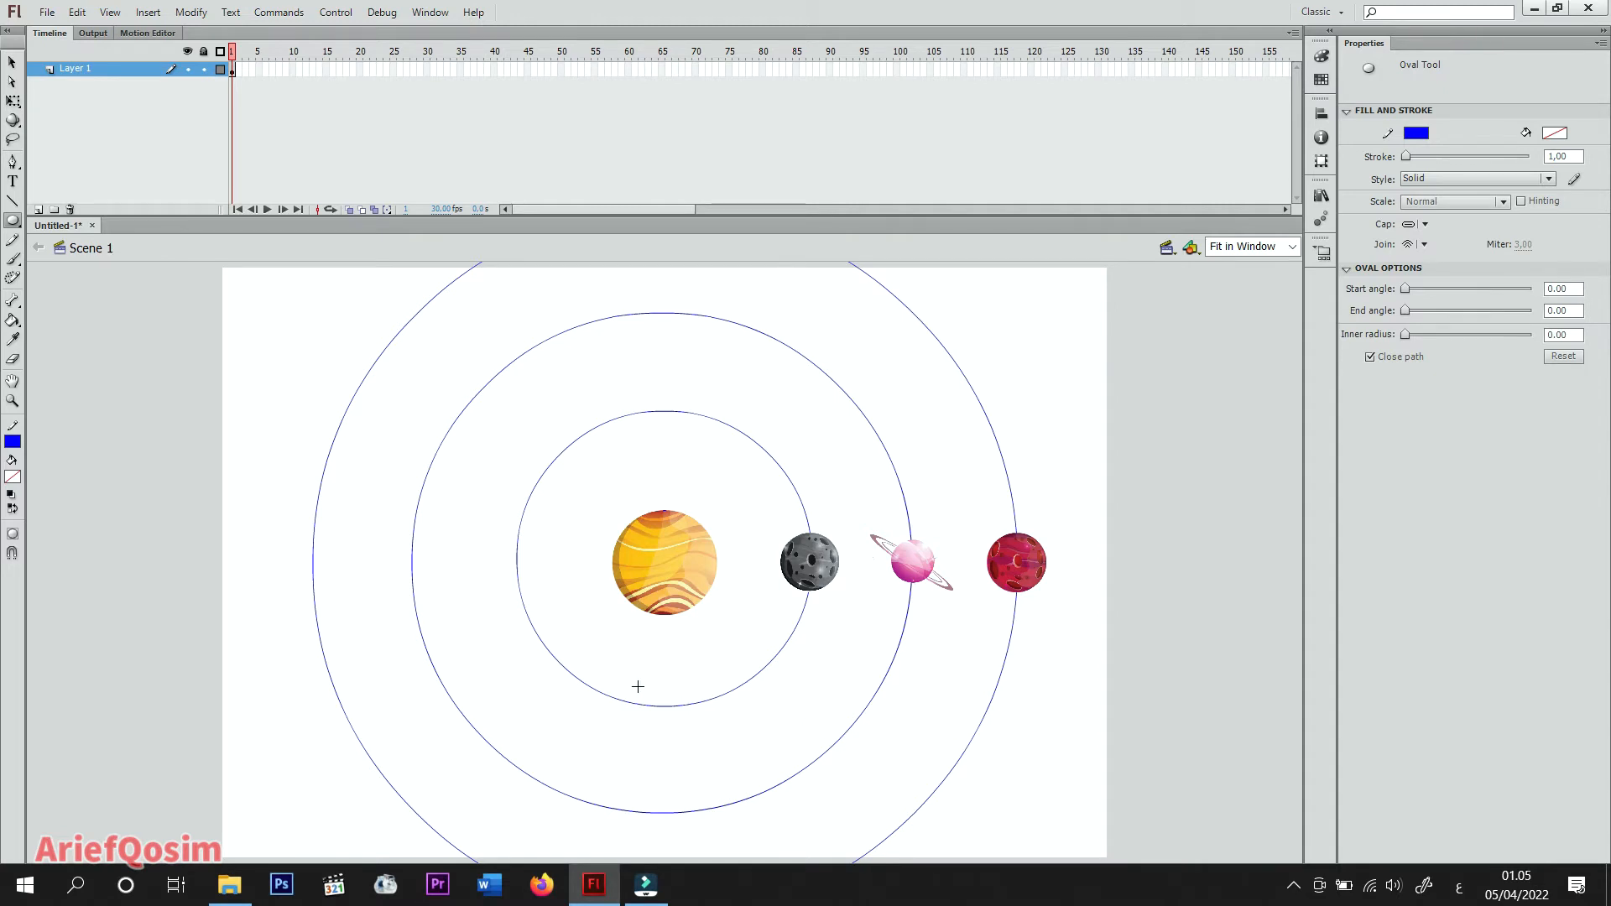
# Select the three orbit circles, flatten them with Free Transform to about 860 × 287 px overall, and shift them down below the yellow planet's center.
pyautogui.click(12, 63)
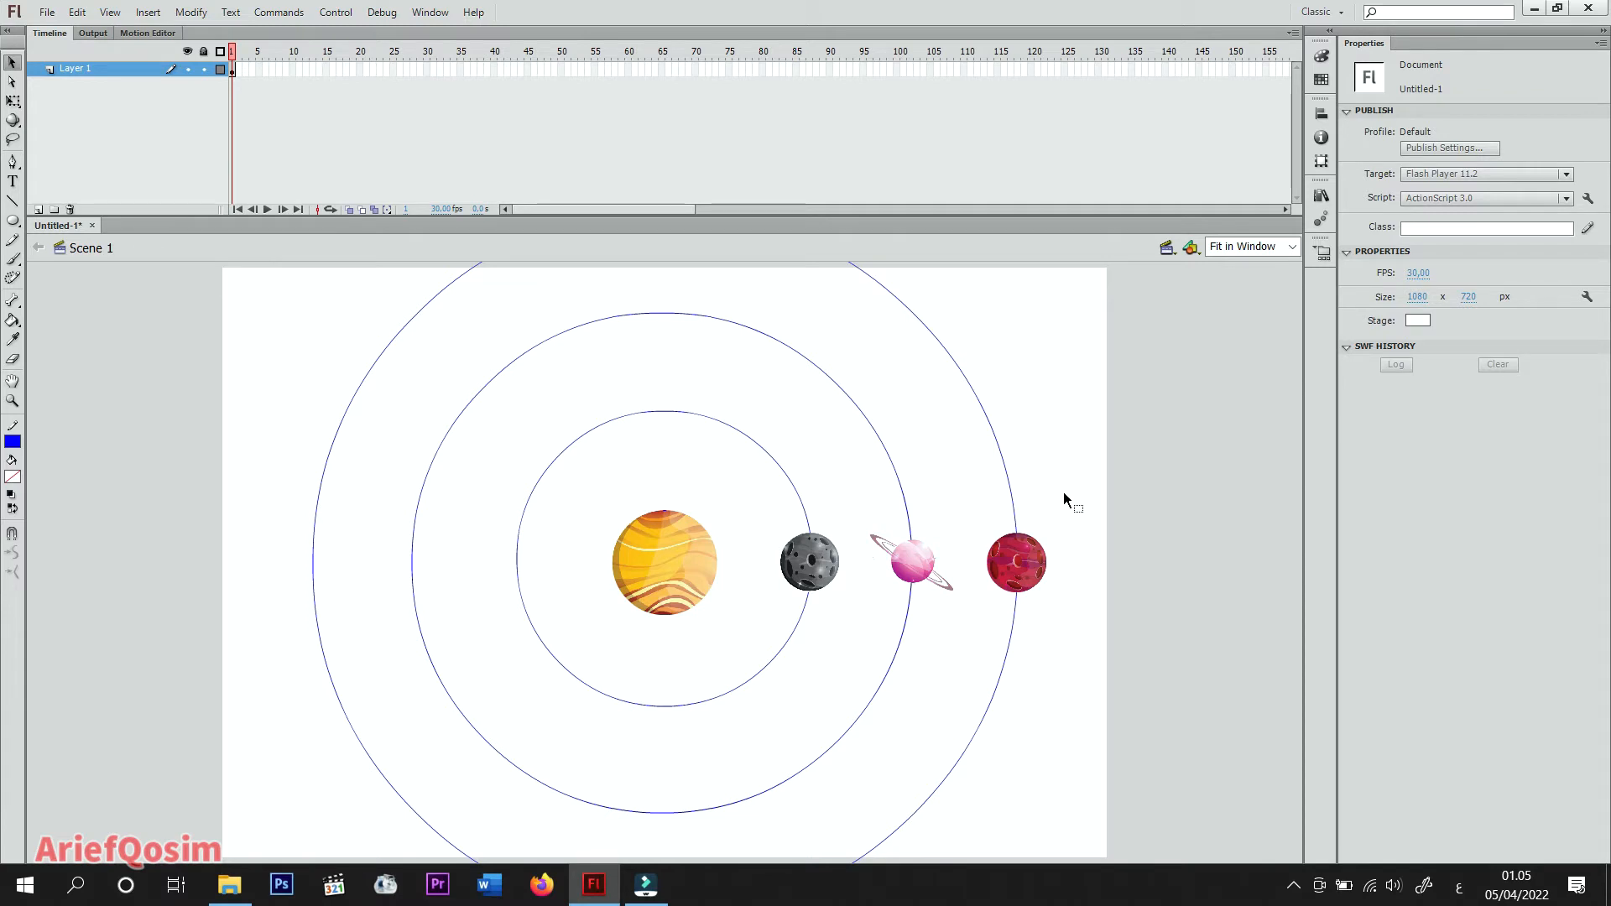
pyautogui.click(753, 446)
pyautogui.keyDown('shift'); pyautogui.click(850, 383); pyautogui.keyUp('shift')
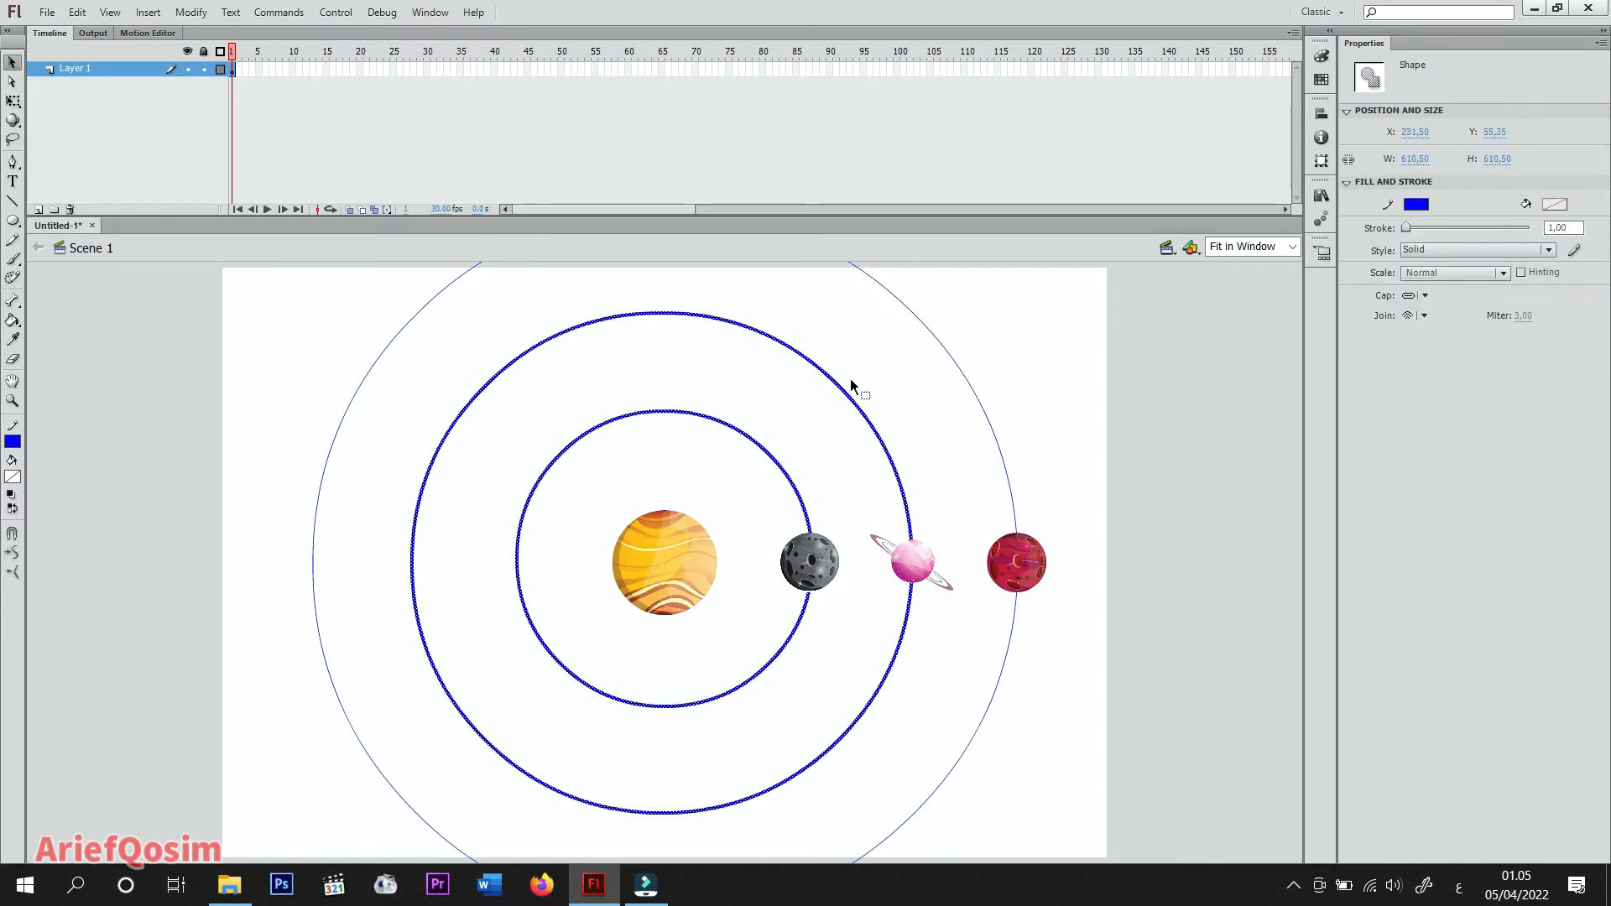
pyautogui.keyDown('shift'); pyautogui.click(942, 348); pyautogui.keyUp('shift')
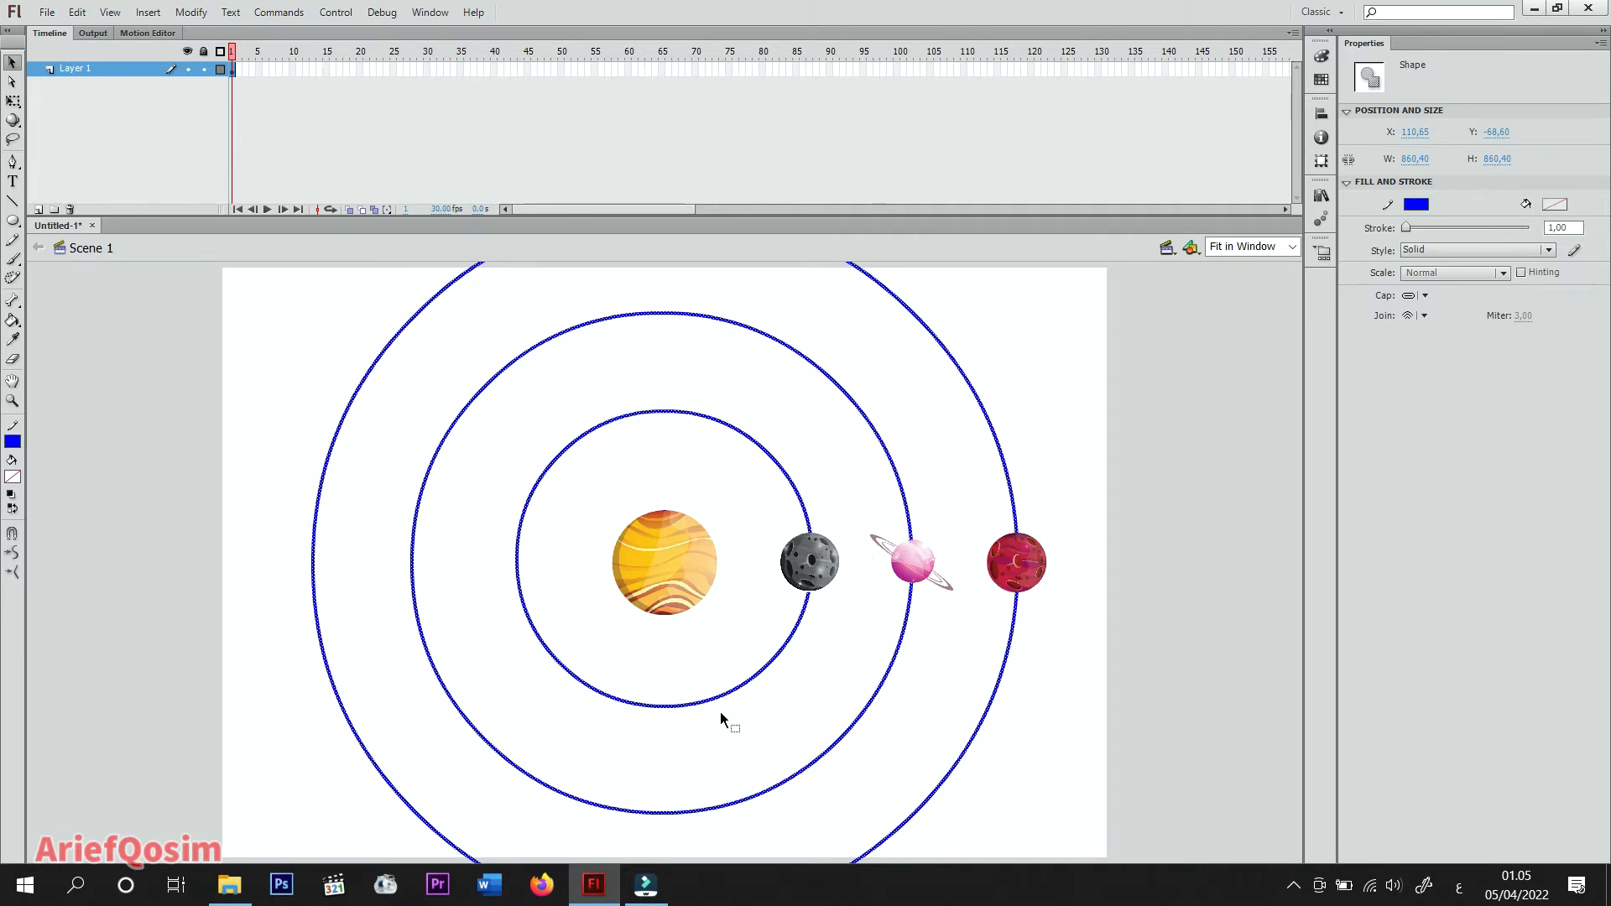
pyautogui.click(14, 104)
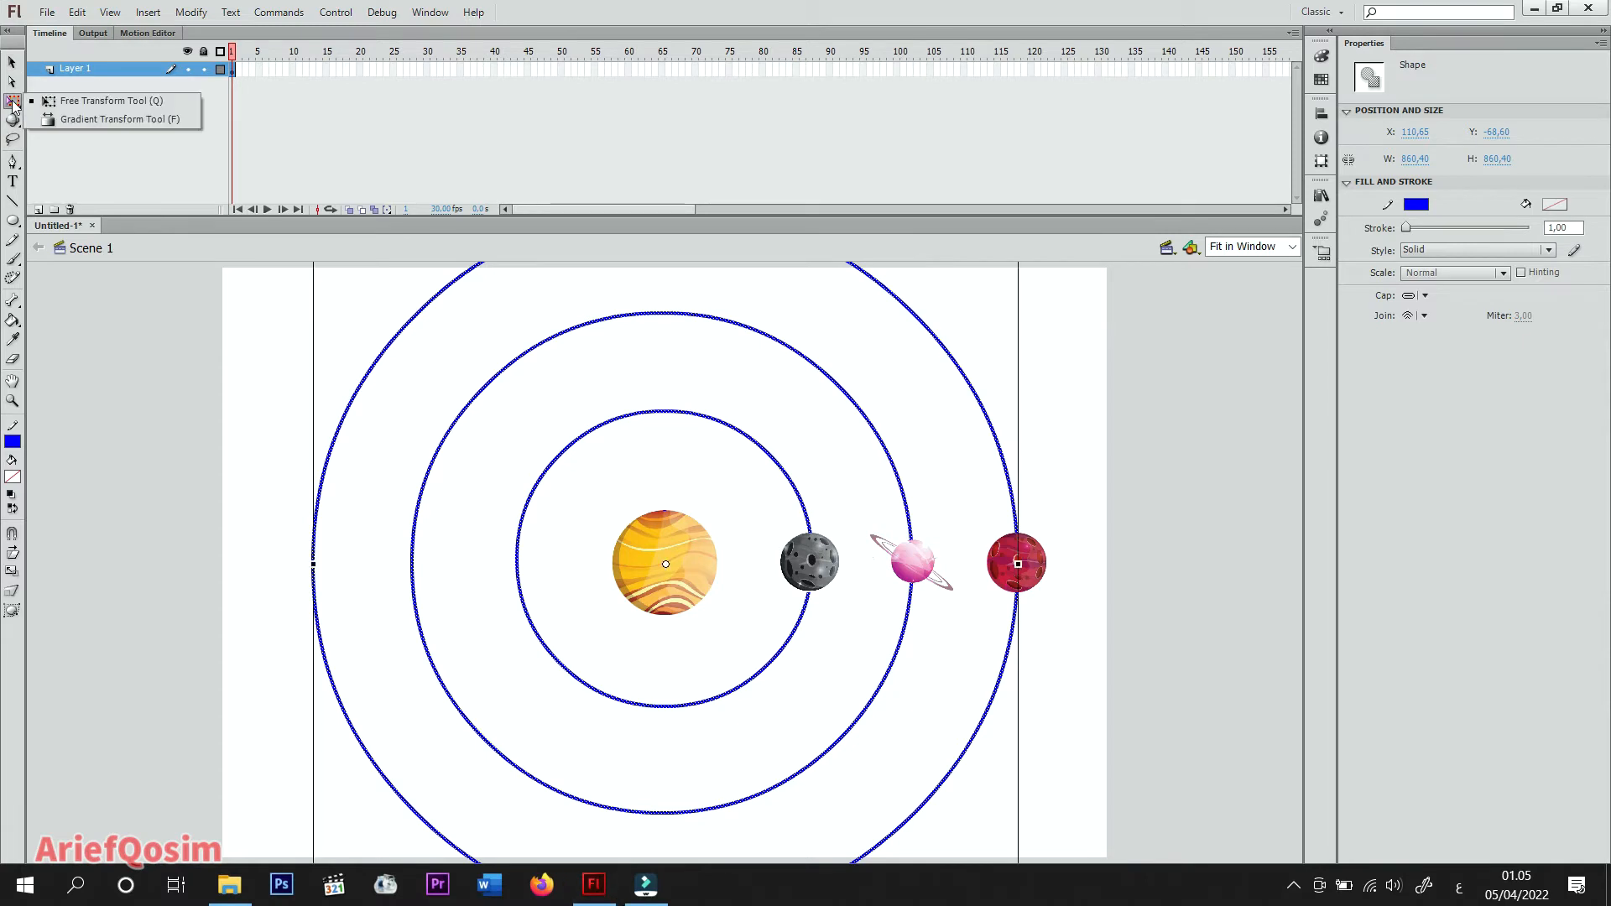
pyautogui.click(74, 104)
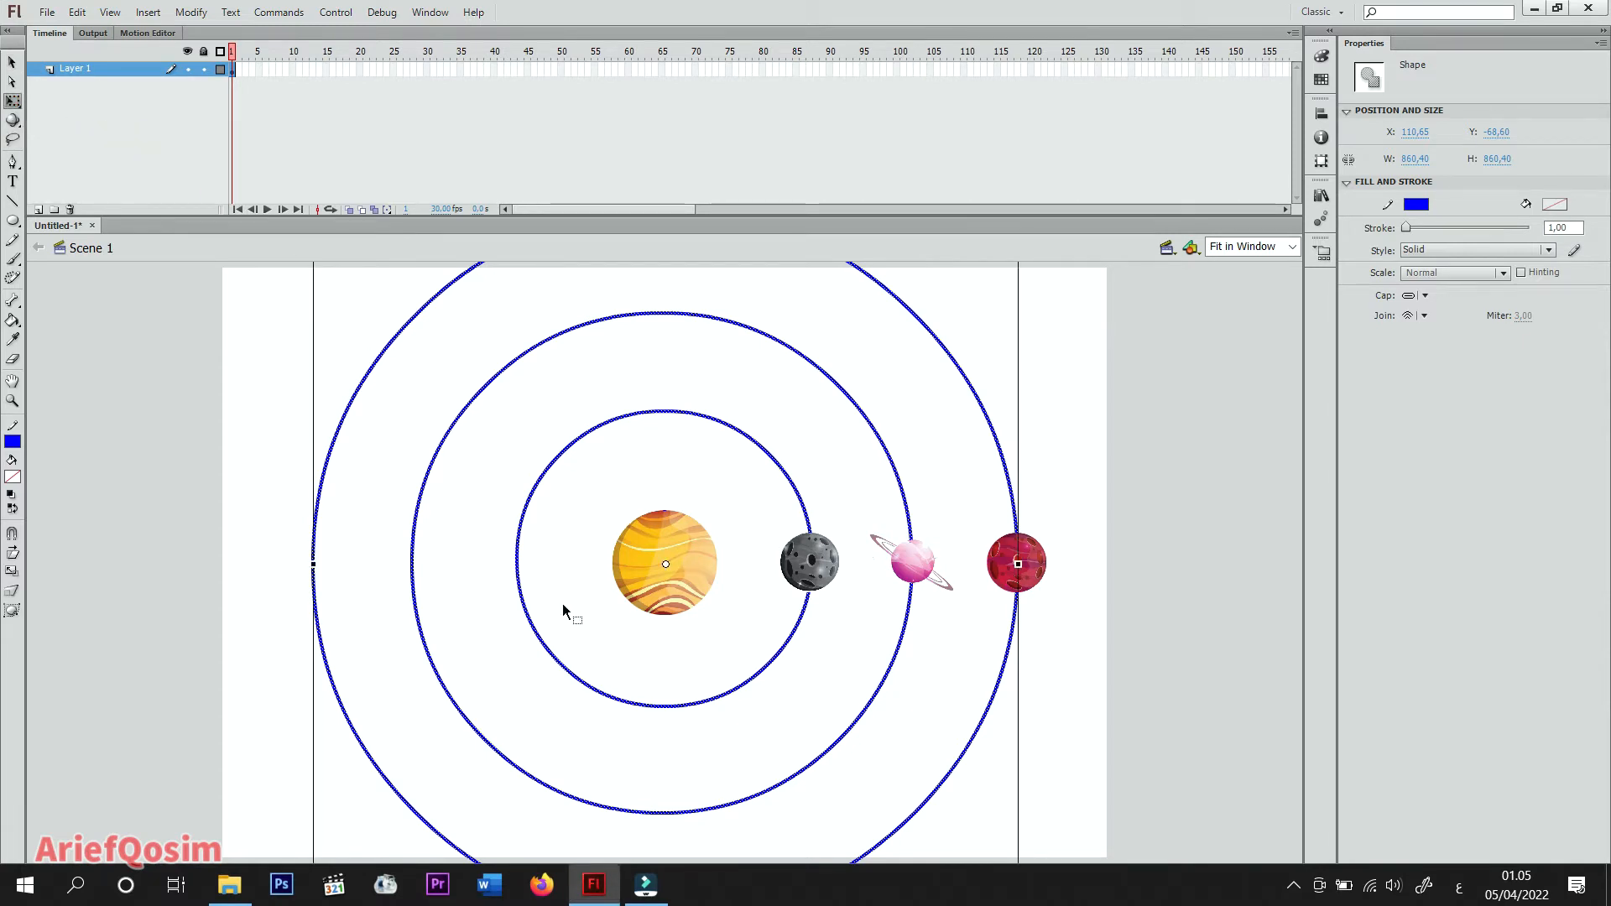
pyautogui.click(1293, 255)
pyautogui.click(1245, 293)
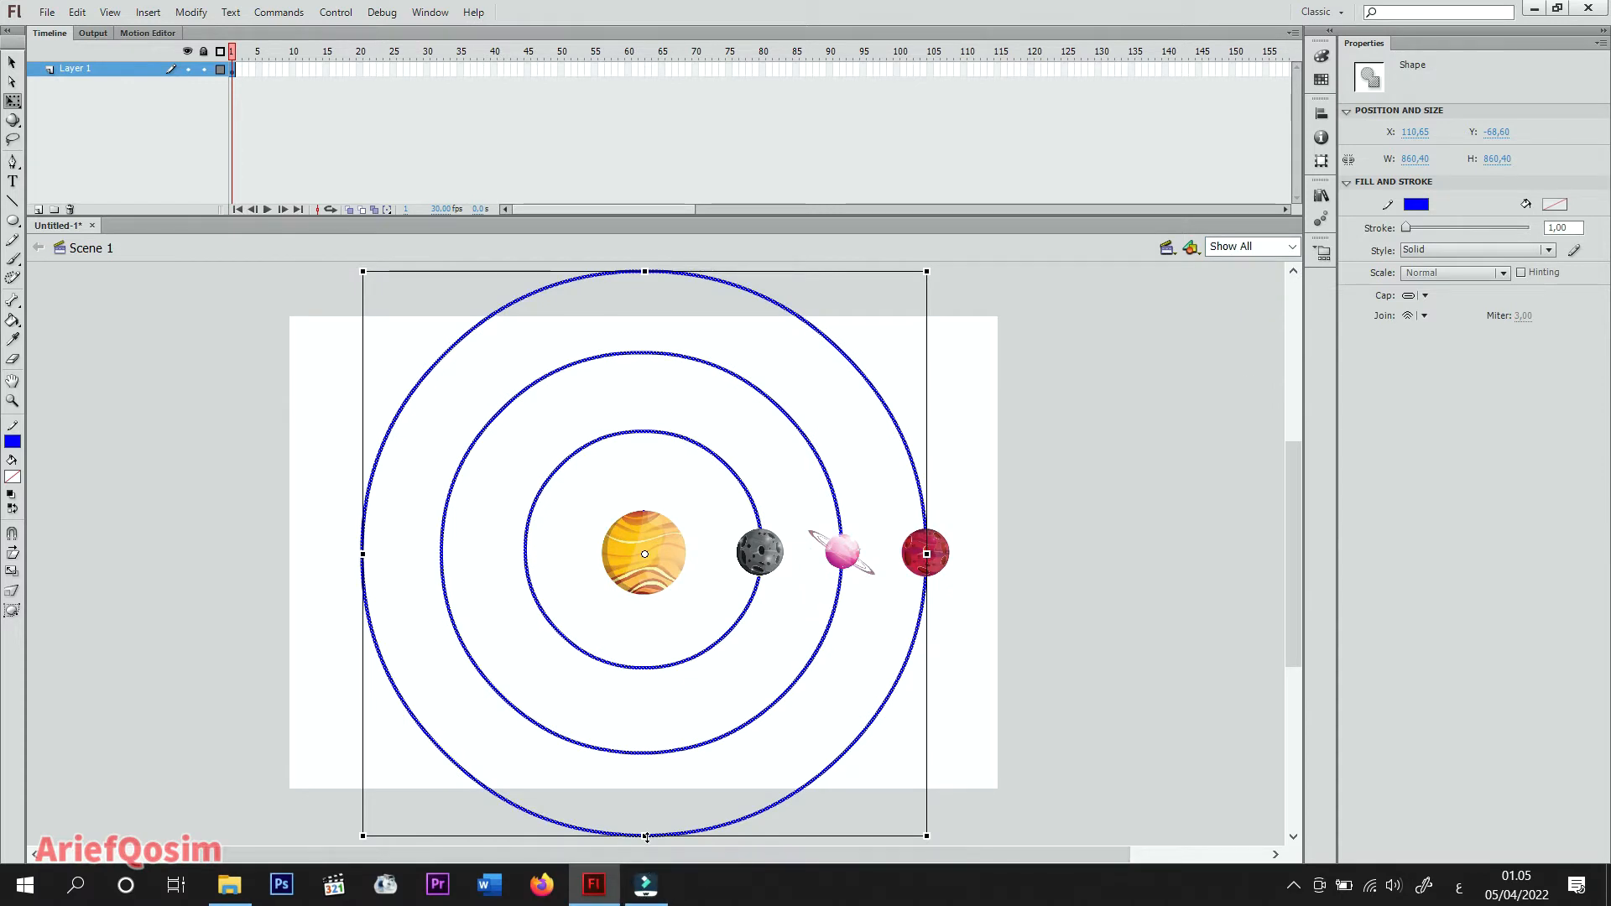
pyautogui.moveTo(646, 836); pyautogui.dragTo(708, 670)
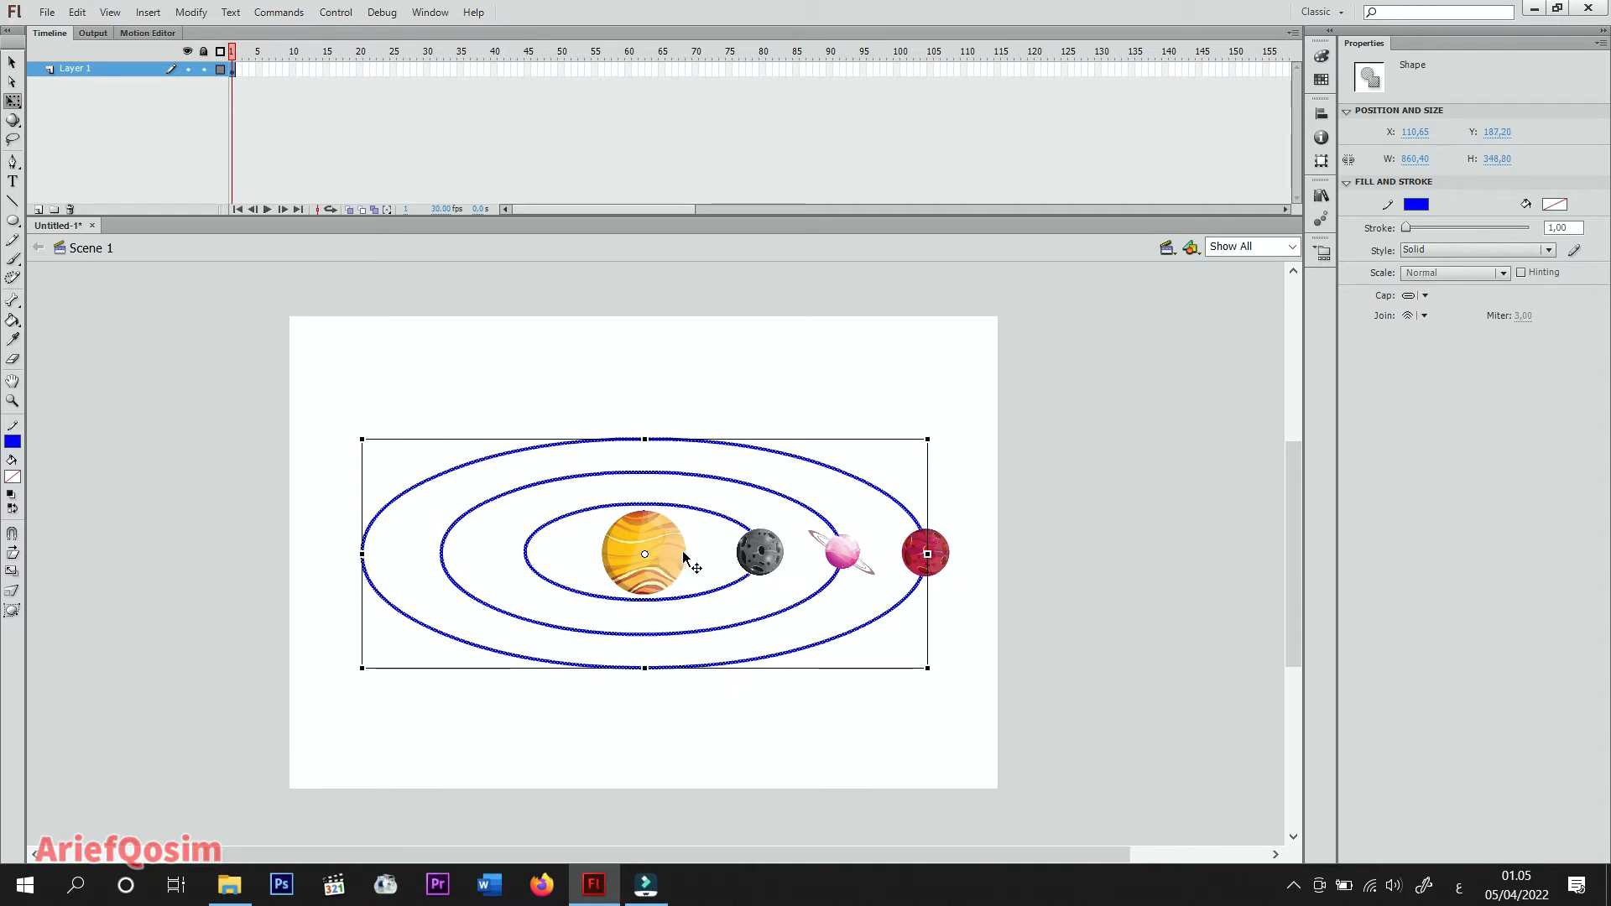
pyautogui.moveTo(700, 592); pyautogui.dragTo(701, 646)
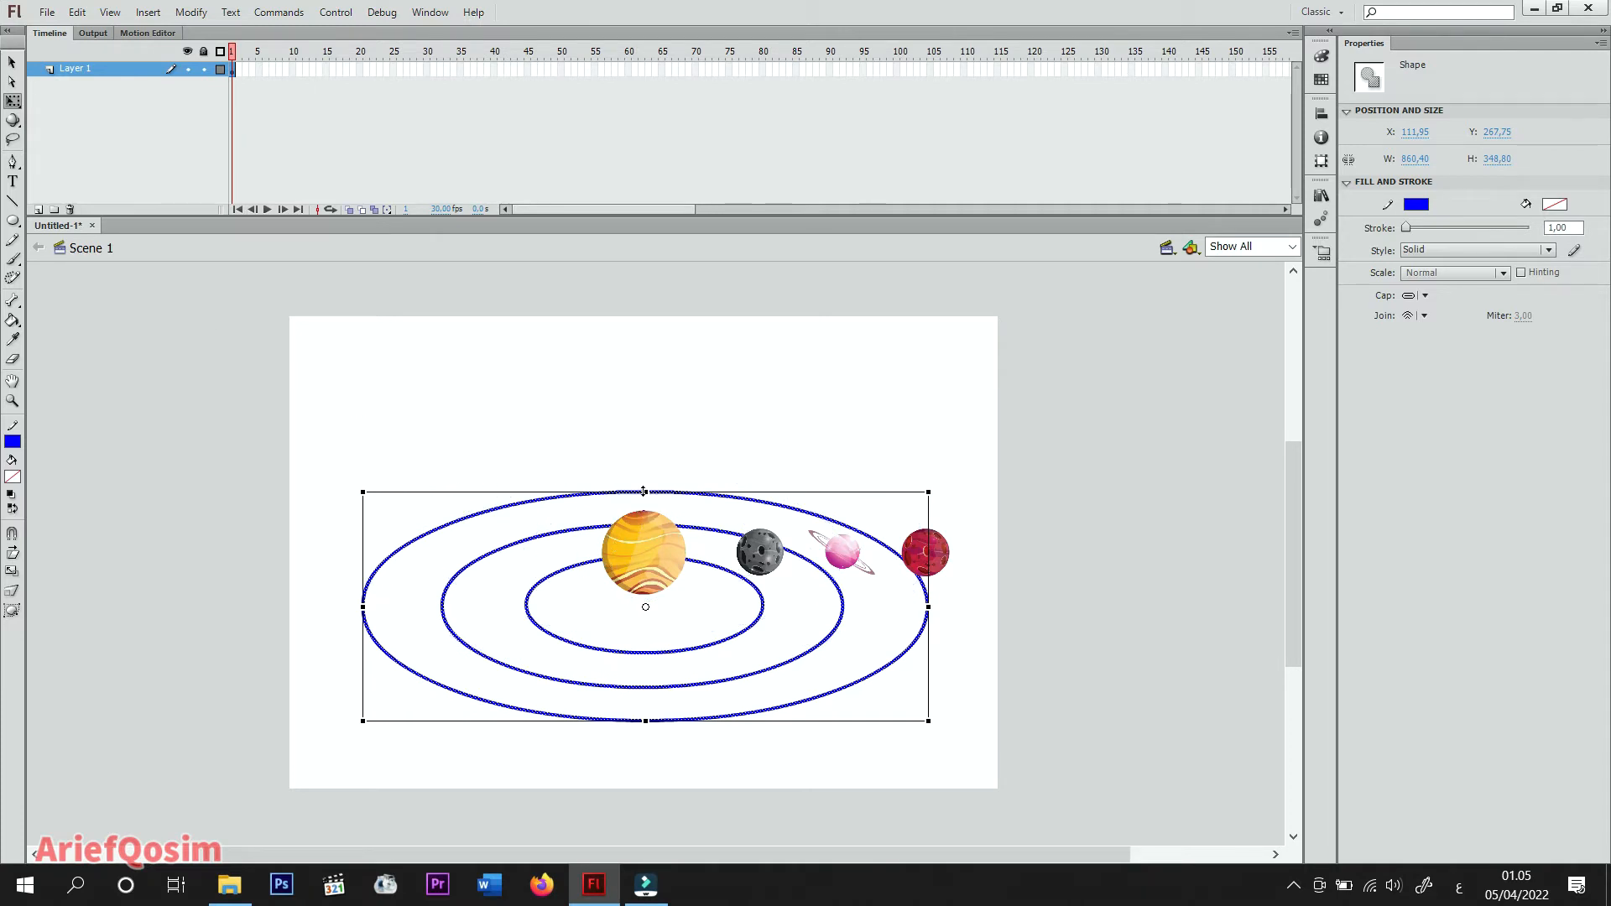
pyautogui.moveTo(645, 492); pyautogui.dragTo(645, 512)
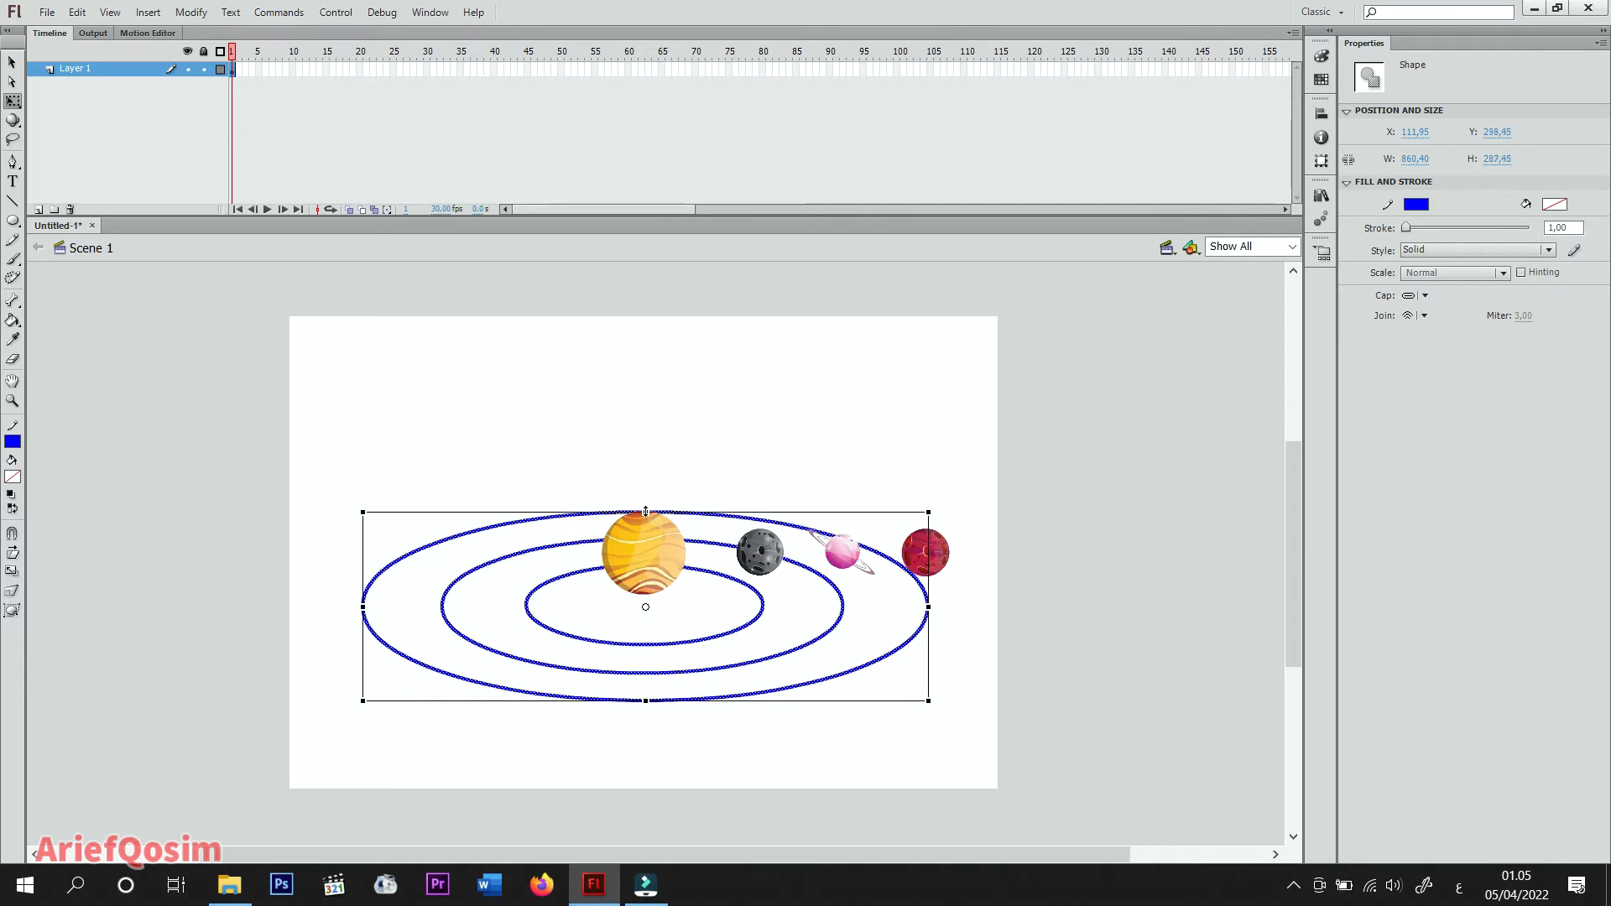
# Enlarge the yellow planet proportionally about its center to about 186 × 186 px with Free Transform.
pyautogui.click(16, 66)
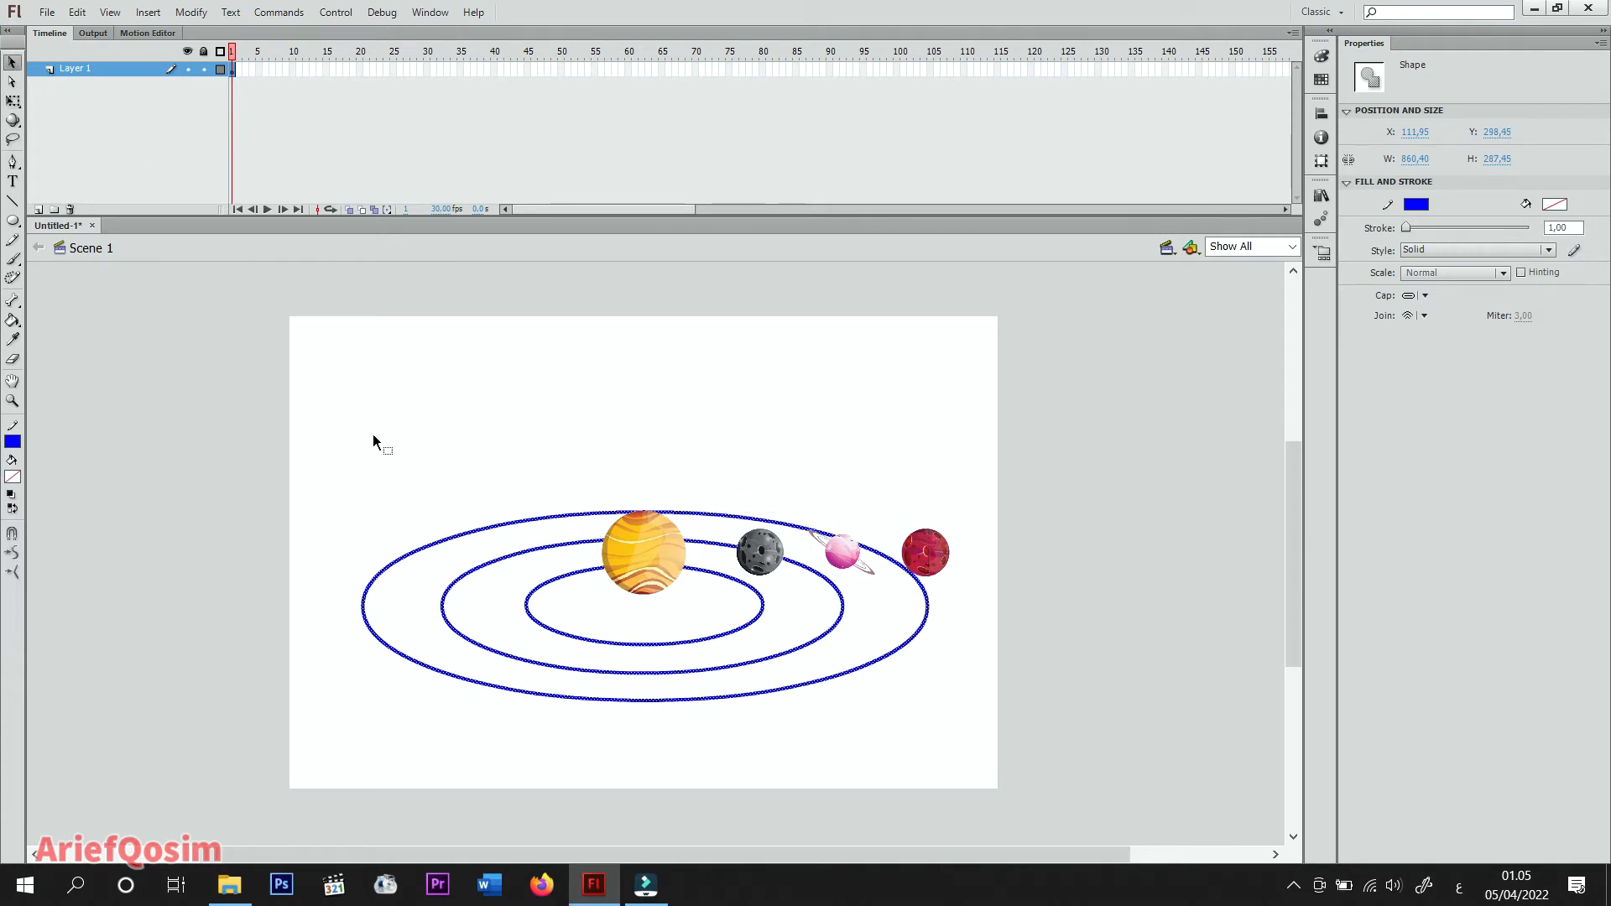
pyautogui.click(640, 581)
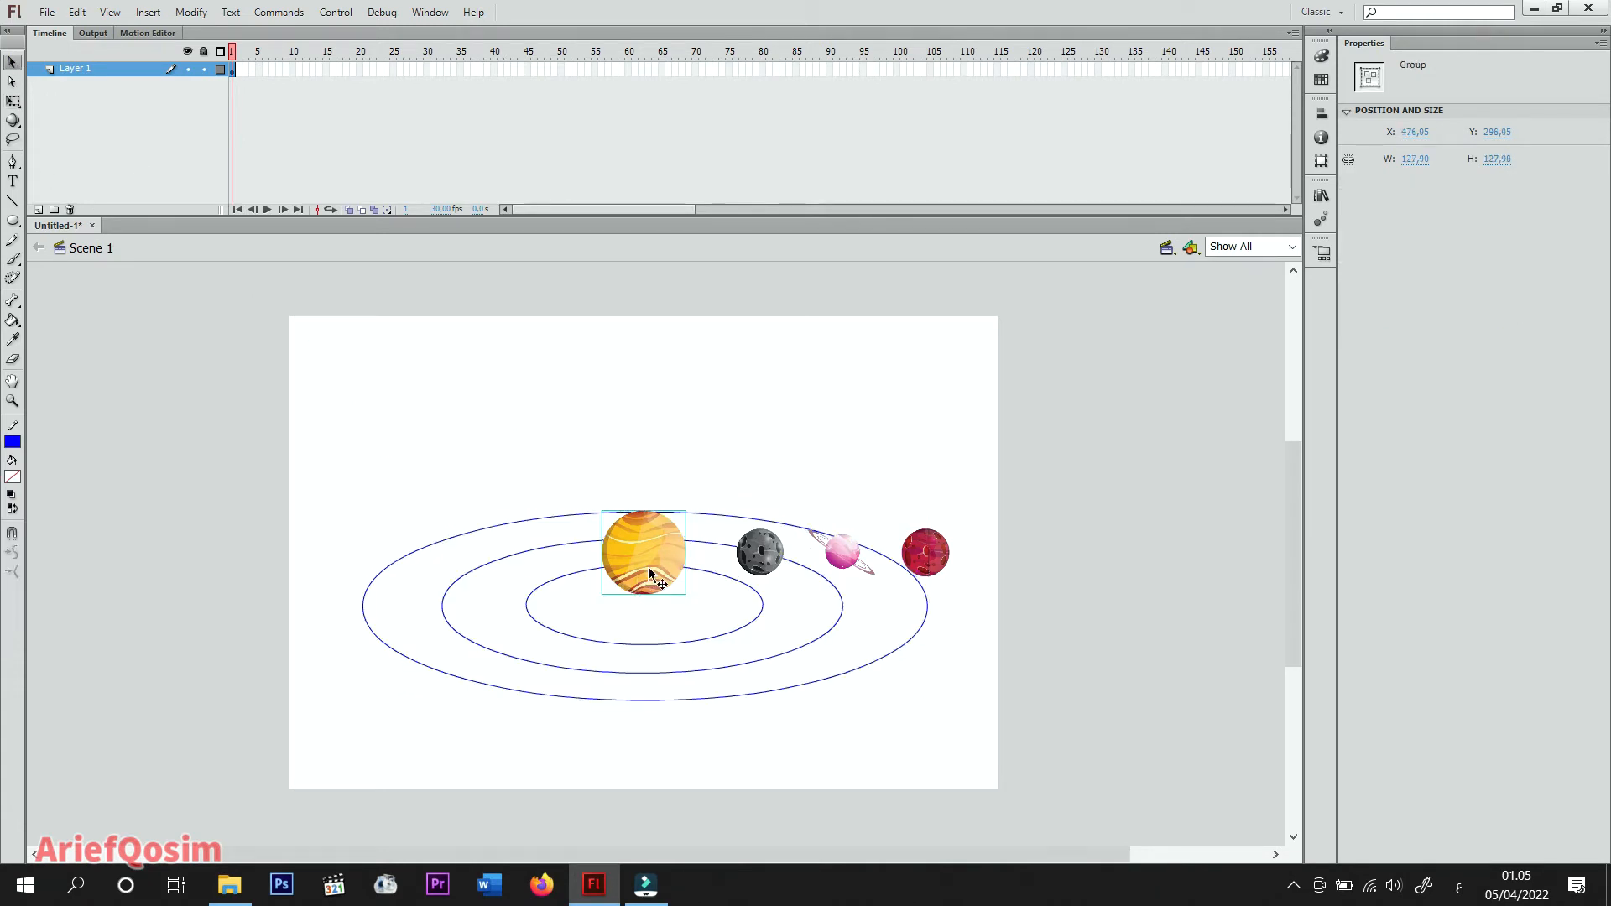
pyautogui.click(12, 100)
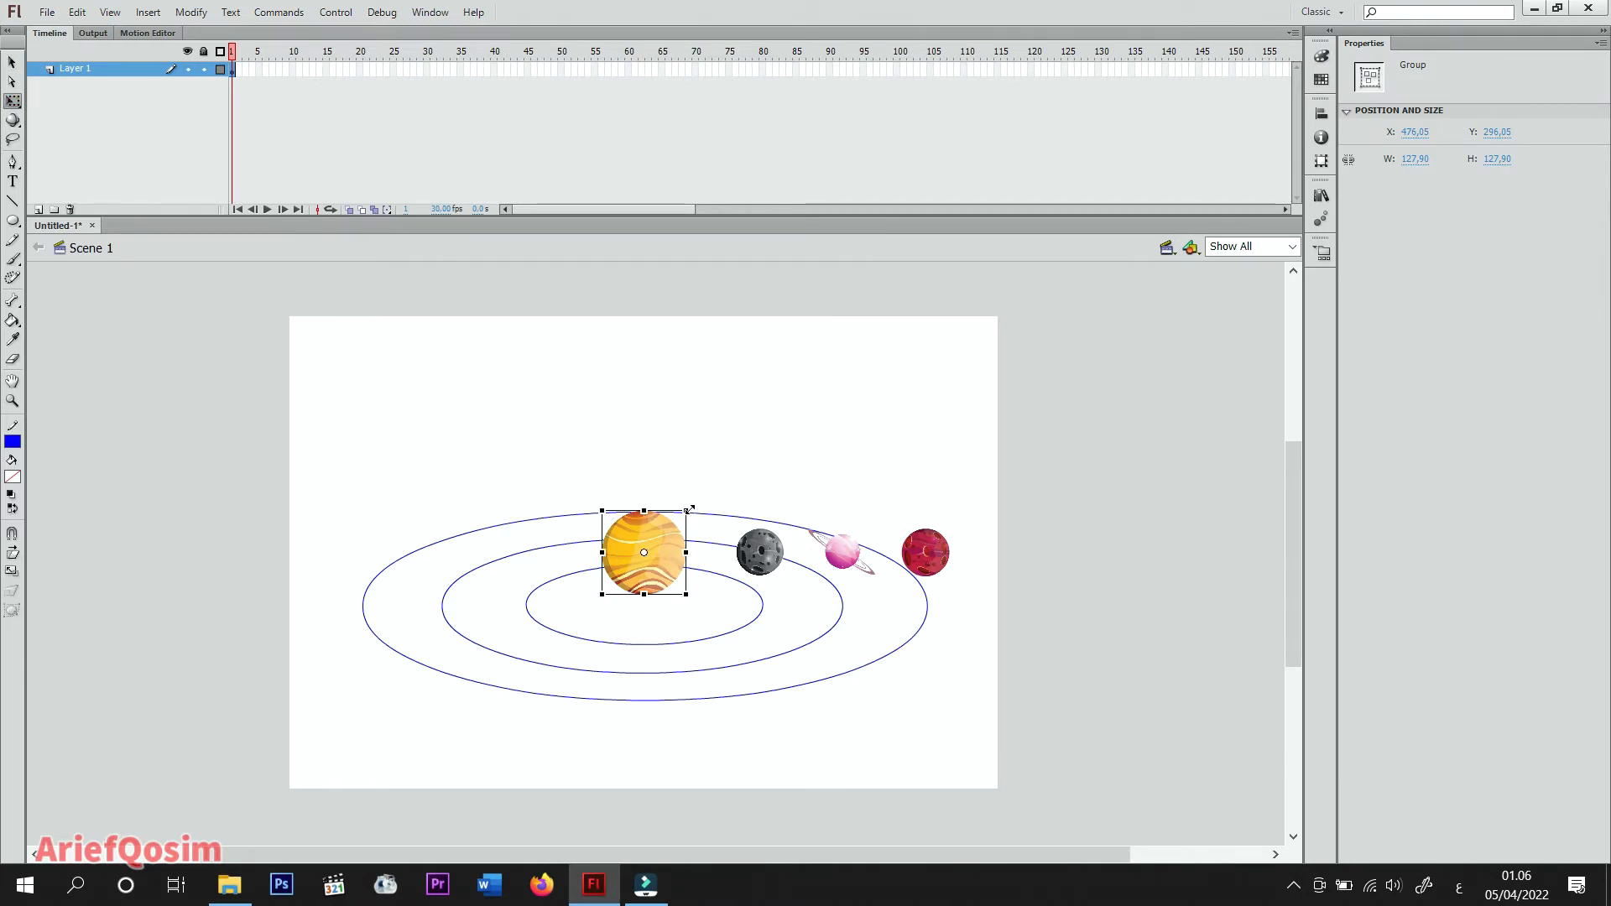
pyautogui.moveTo(689, 508); pyautogui.dragTo(719, 489)
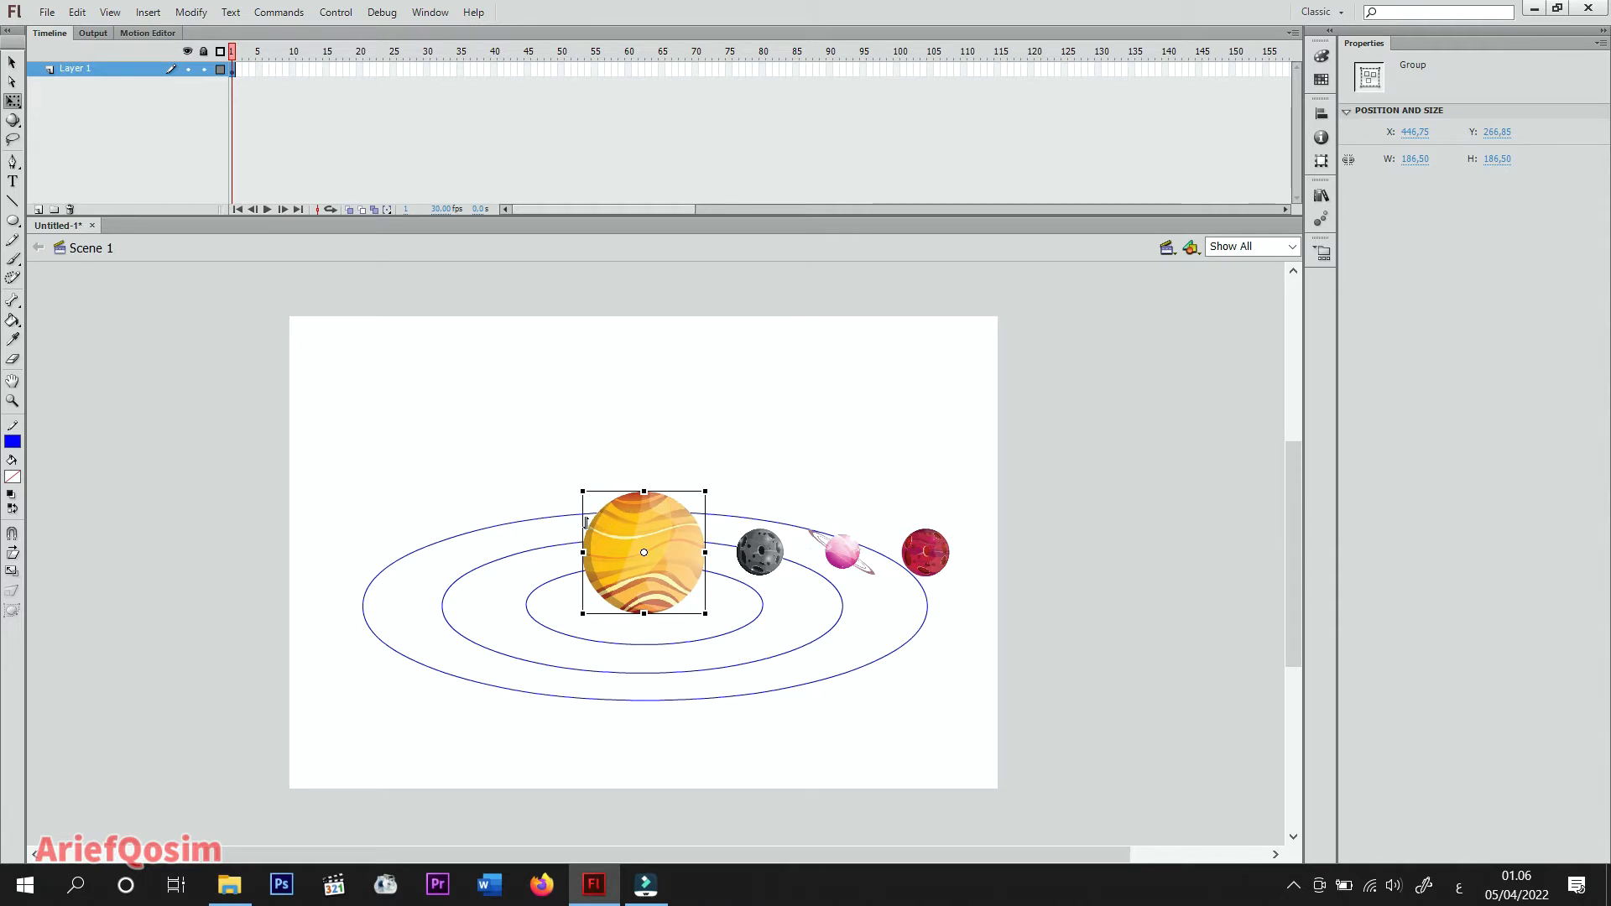
pyautogui.click(12, 62)
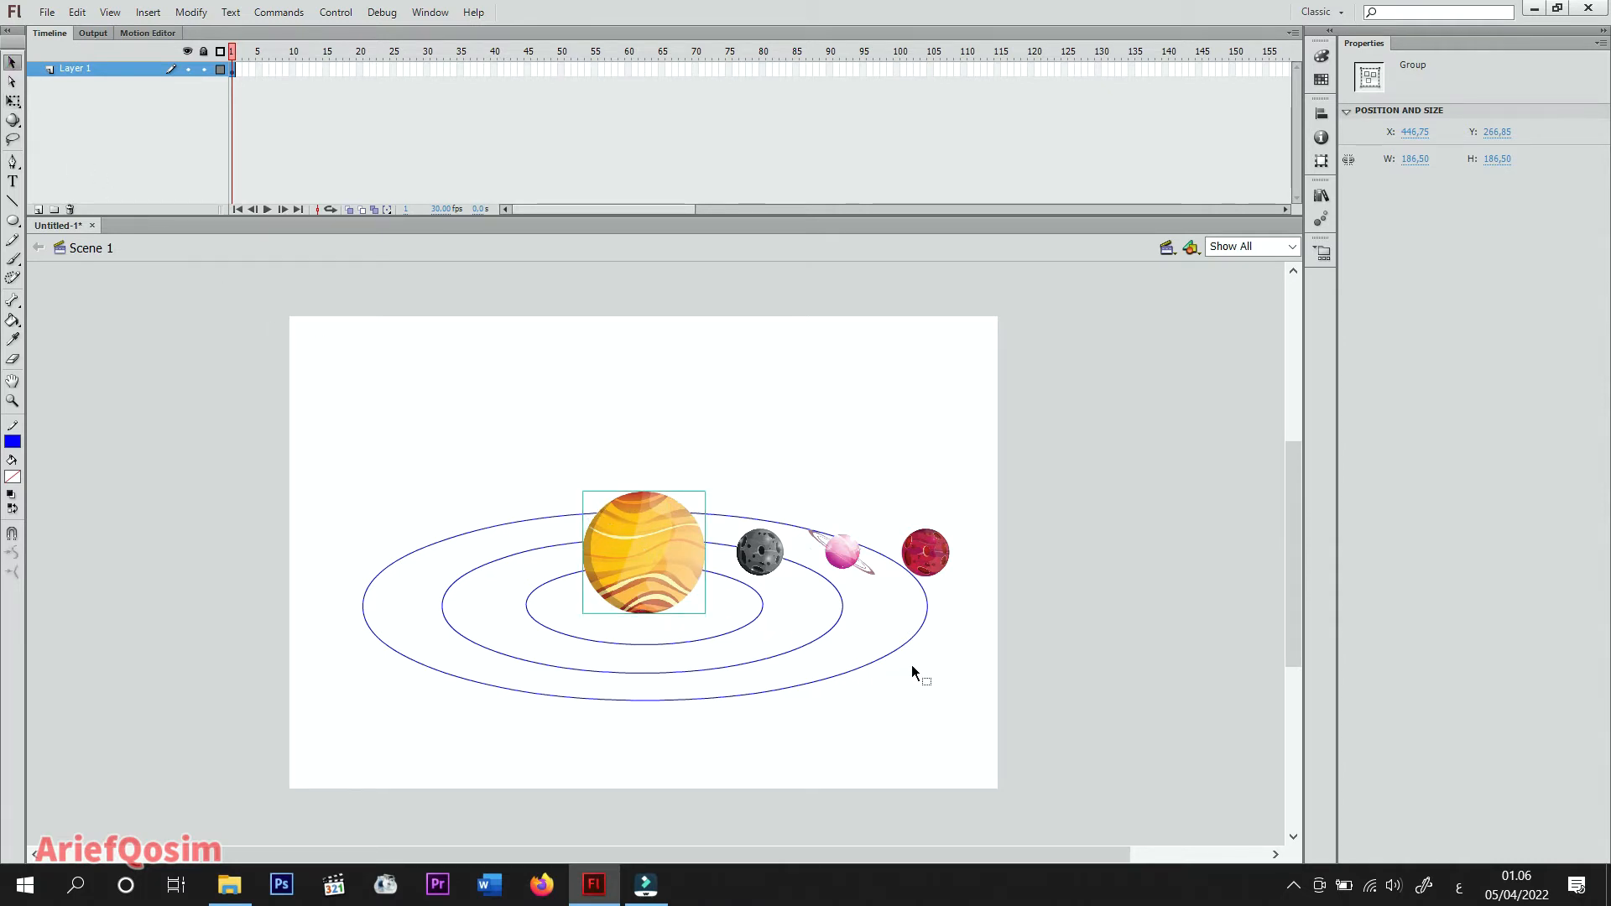
pyautogui.click(924, 703)
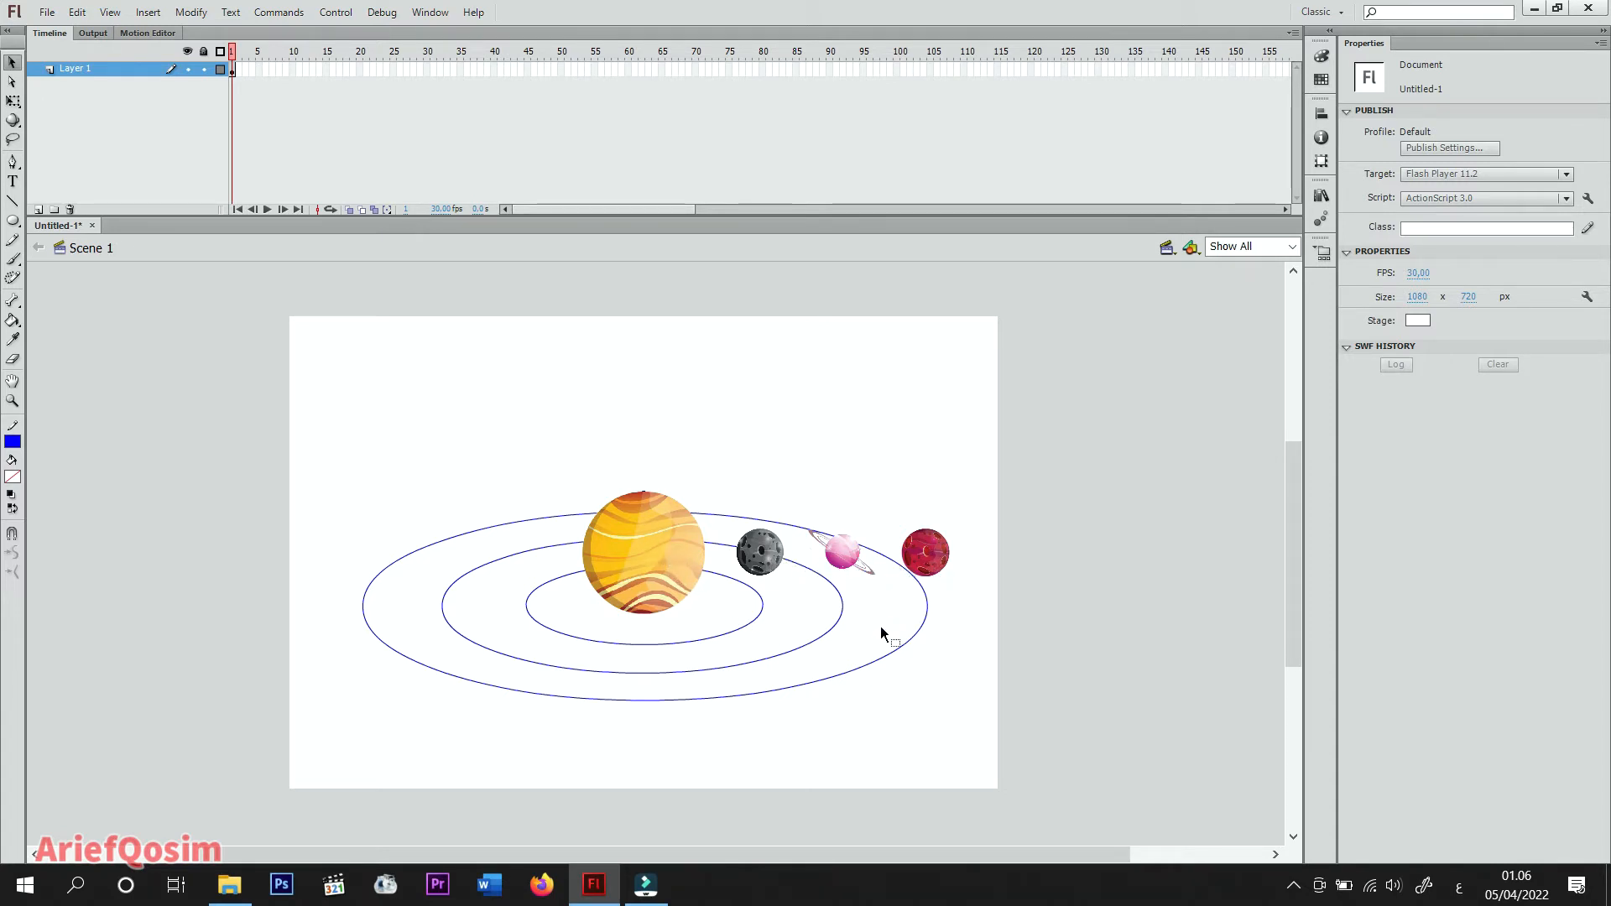
# Cut the gray planet from Layer 1 and add a new layer named planet1 above it.
pyautogui.click(770, 566)
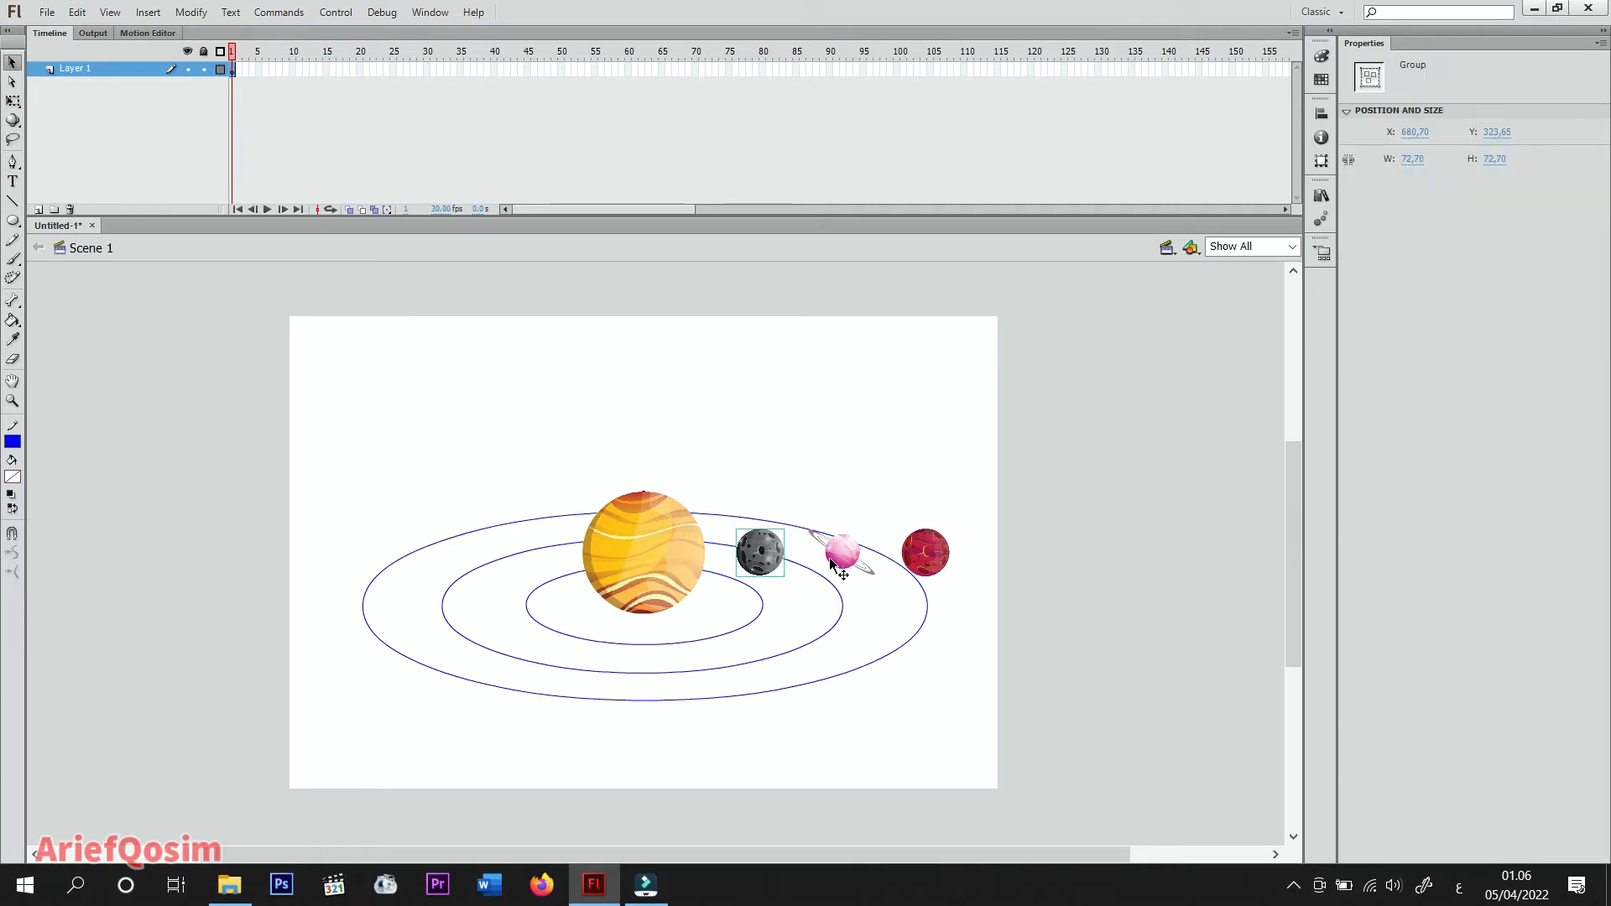
pyautogui.click(842, 563)
pyautogui.click(909, 564)
pyautogui.click(775, 569)
pyautogui.rightClick(771, 556)
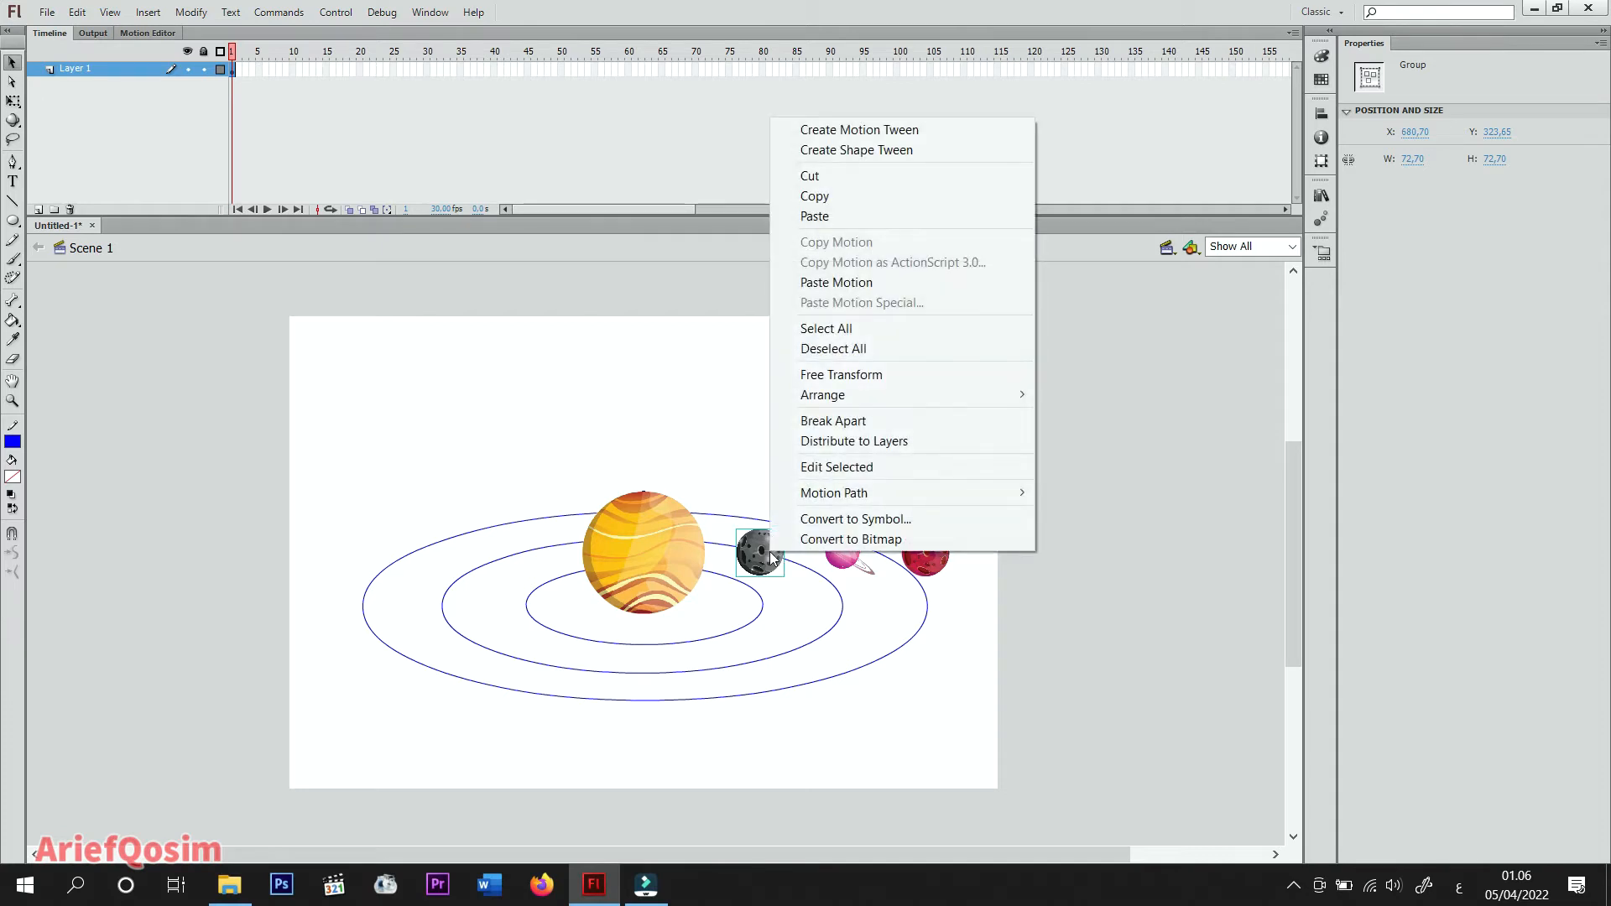
pyautogui.click(817, 182)
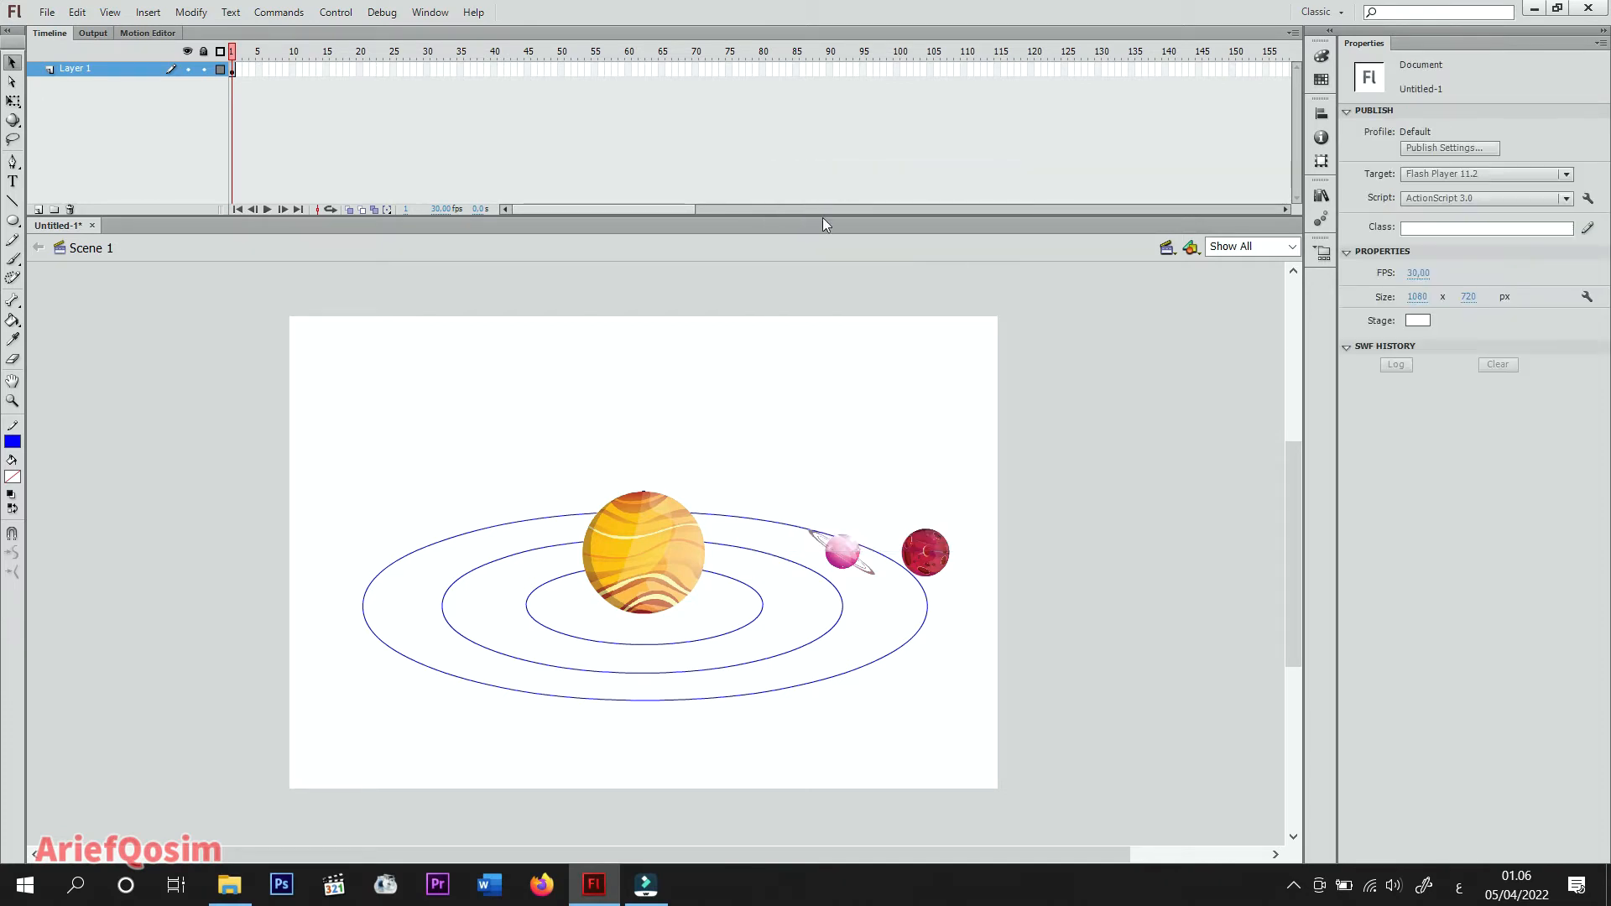
pyautogui.click(38, 209)
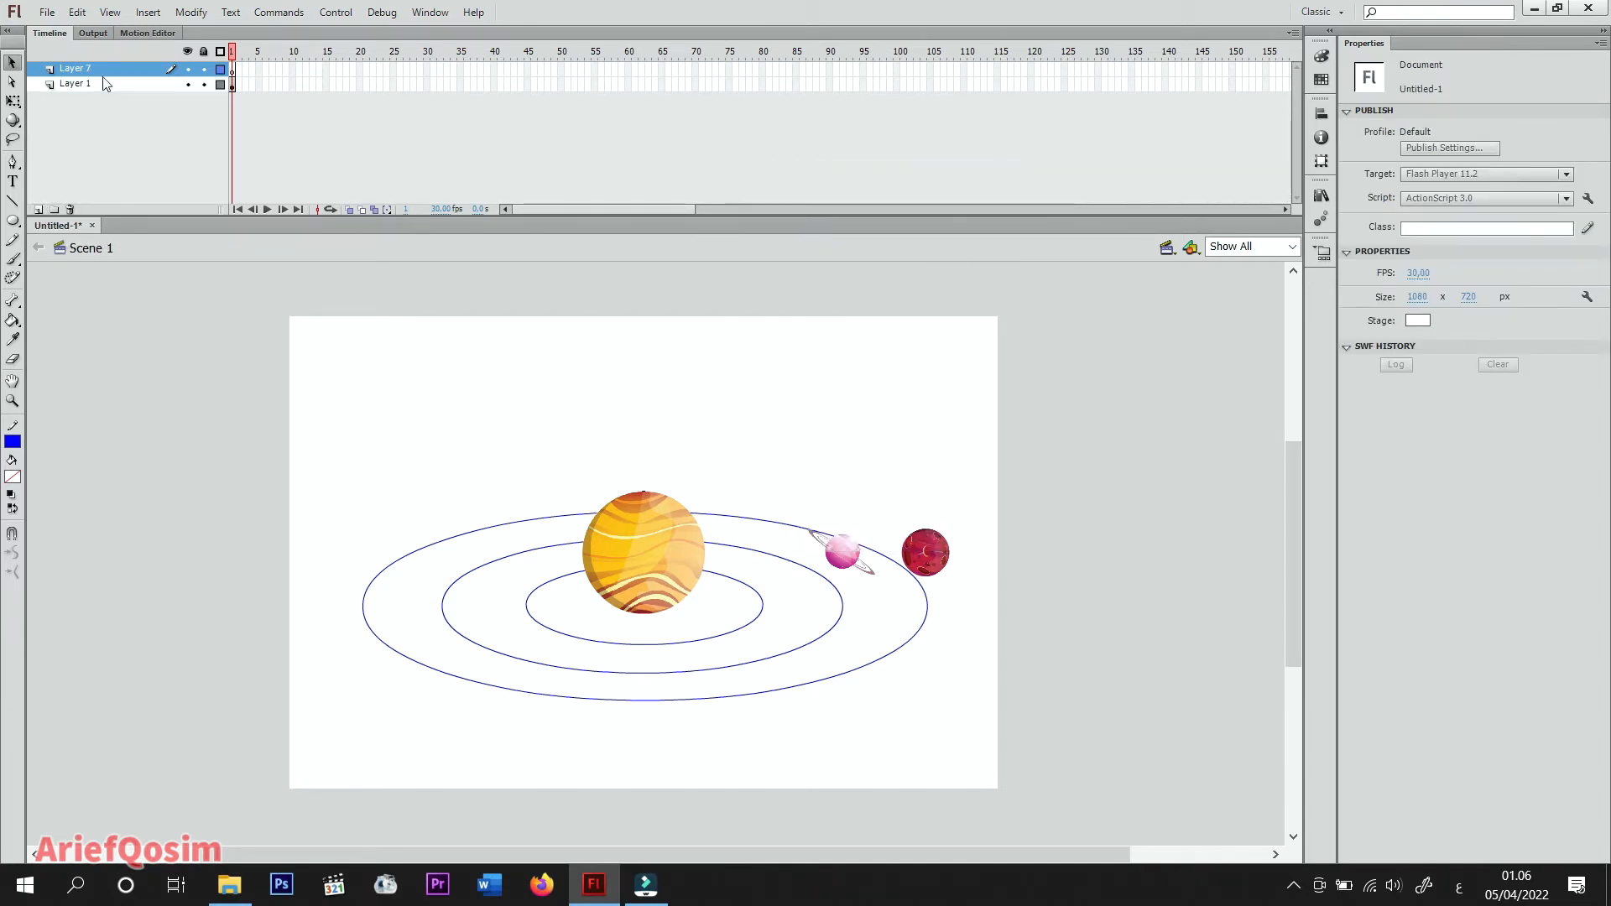
pyautogui.doubleClick(75, 69)
pyautogui.write('planet1')
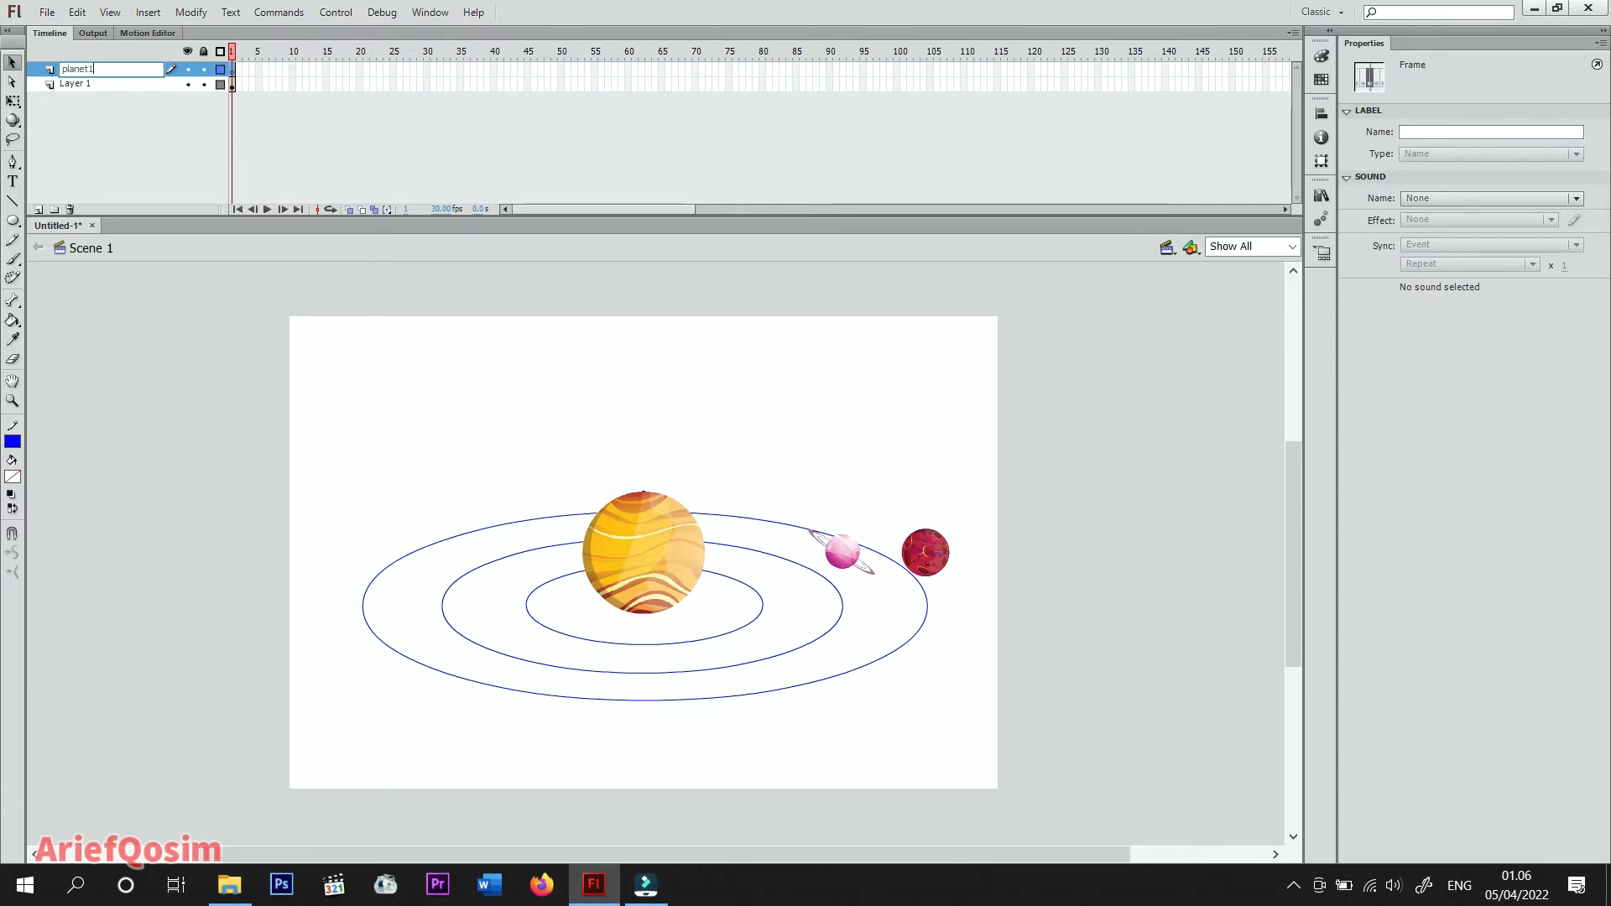
# Paste the gray planet in place on the planet1 layer and move it onto the front of the innermost orbit, below the yellow planet.
pyautogui.rightClick(350, 316)
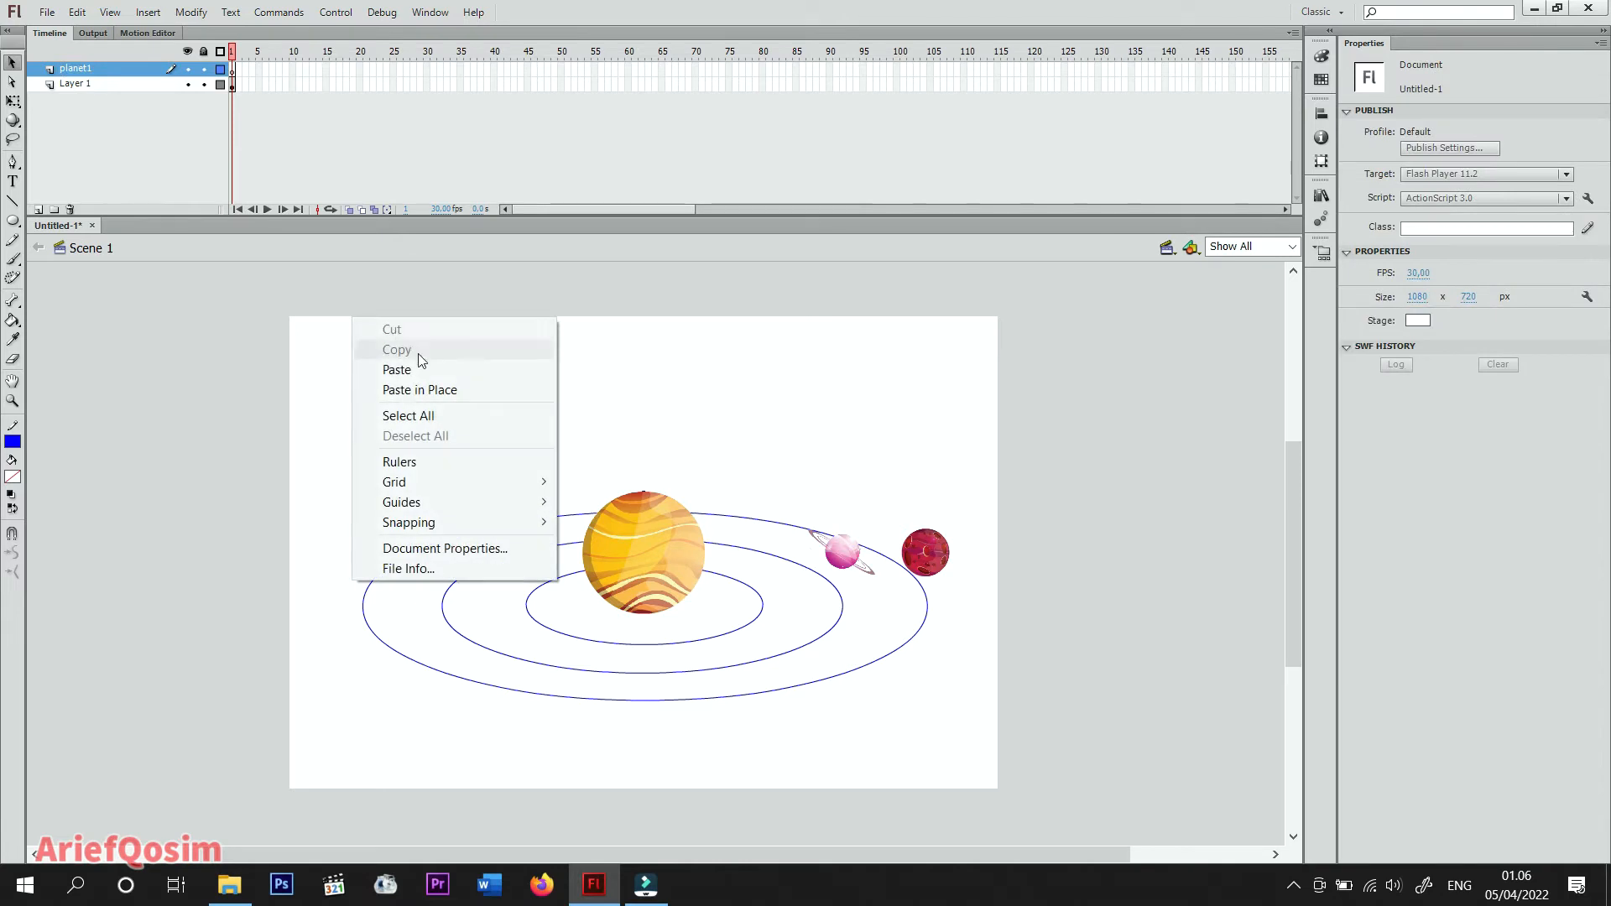
pyautogui.click(433, 391)
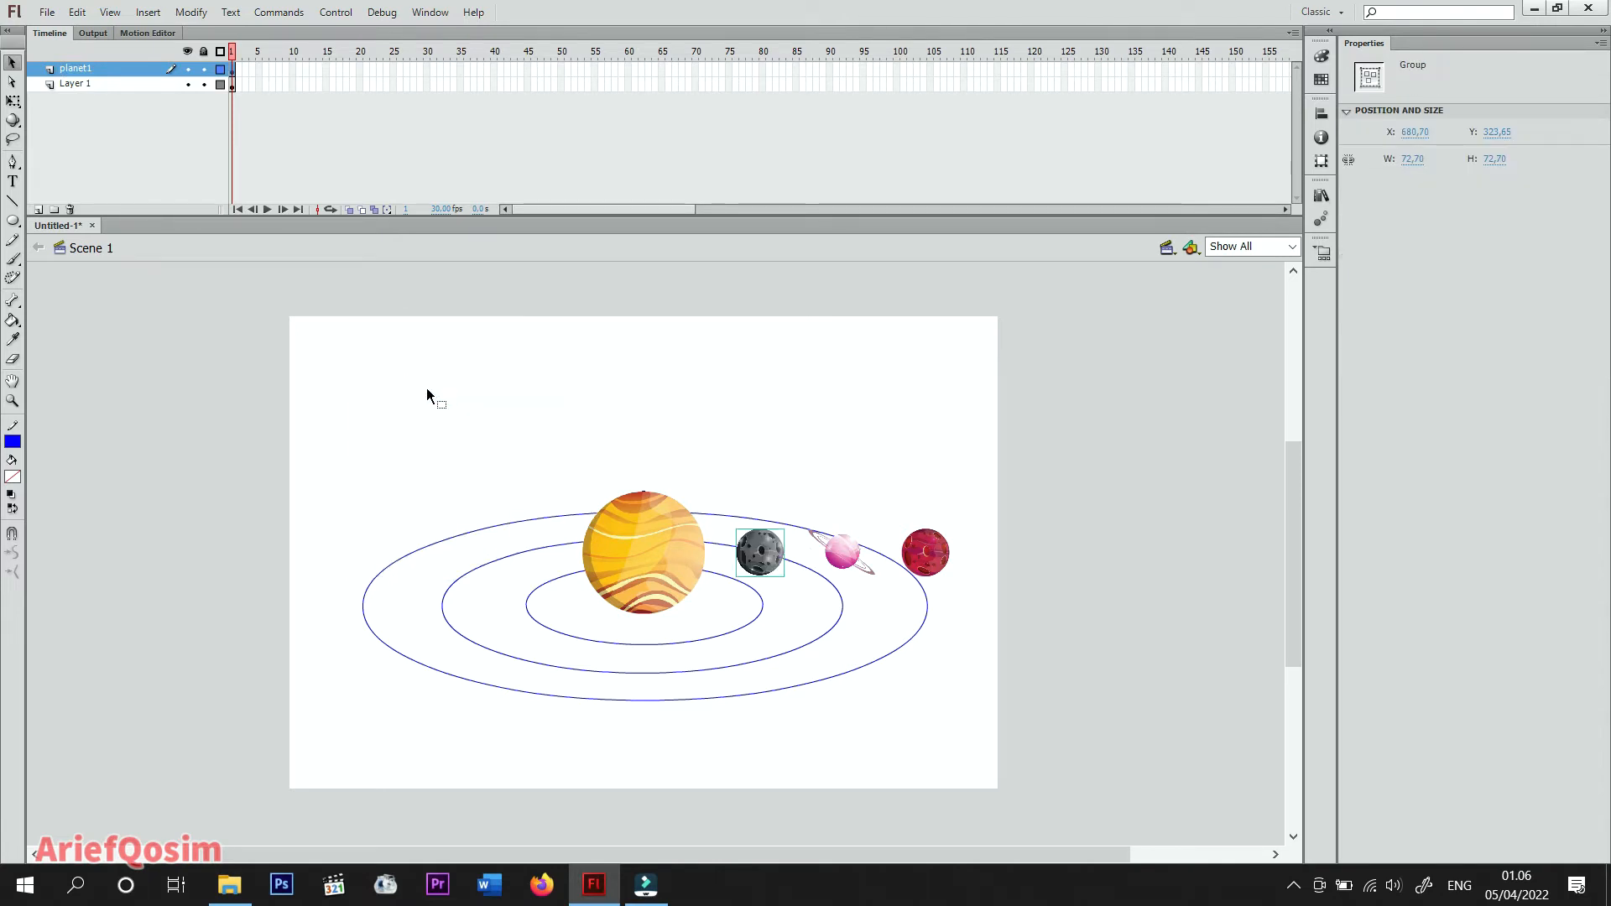
pyautogui.moveTo(766, 557); pyautogui.dragTo(654, 645)
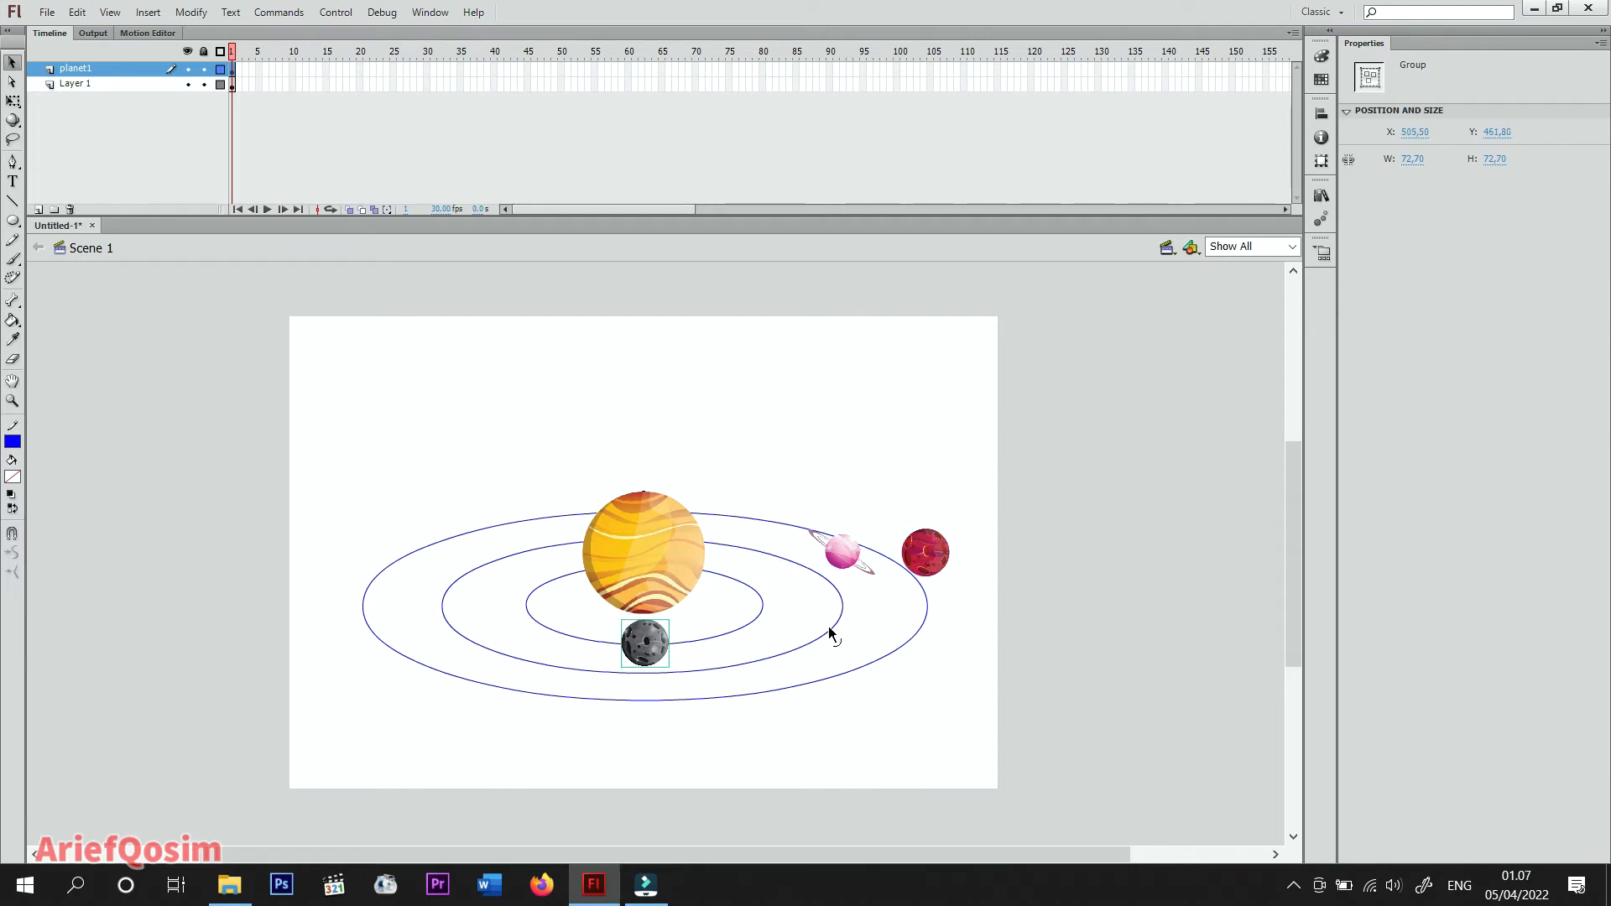
# Cut the pink ringed planet from Layer 1 and add a new layer named planet2 above it.
pyautogui.click(853, 560)
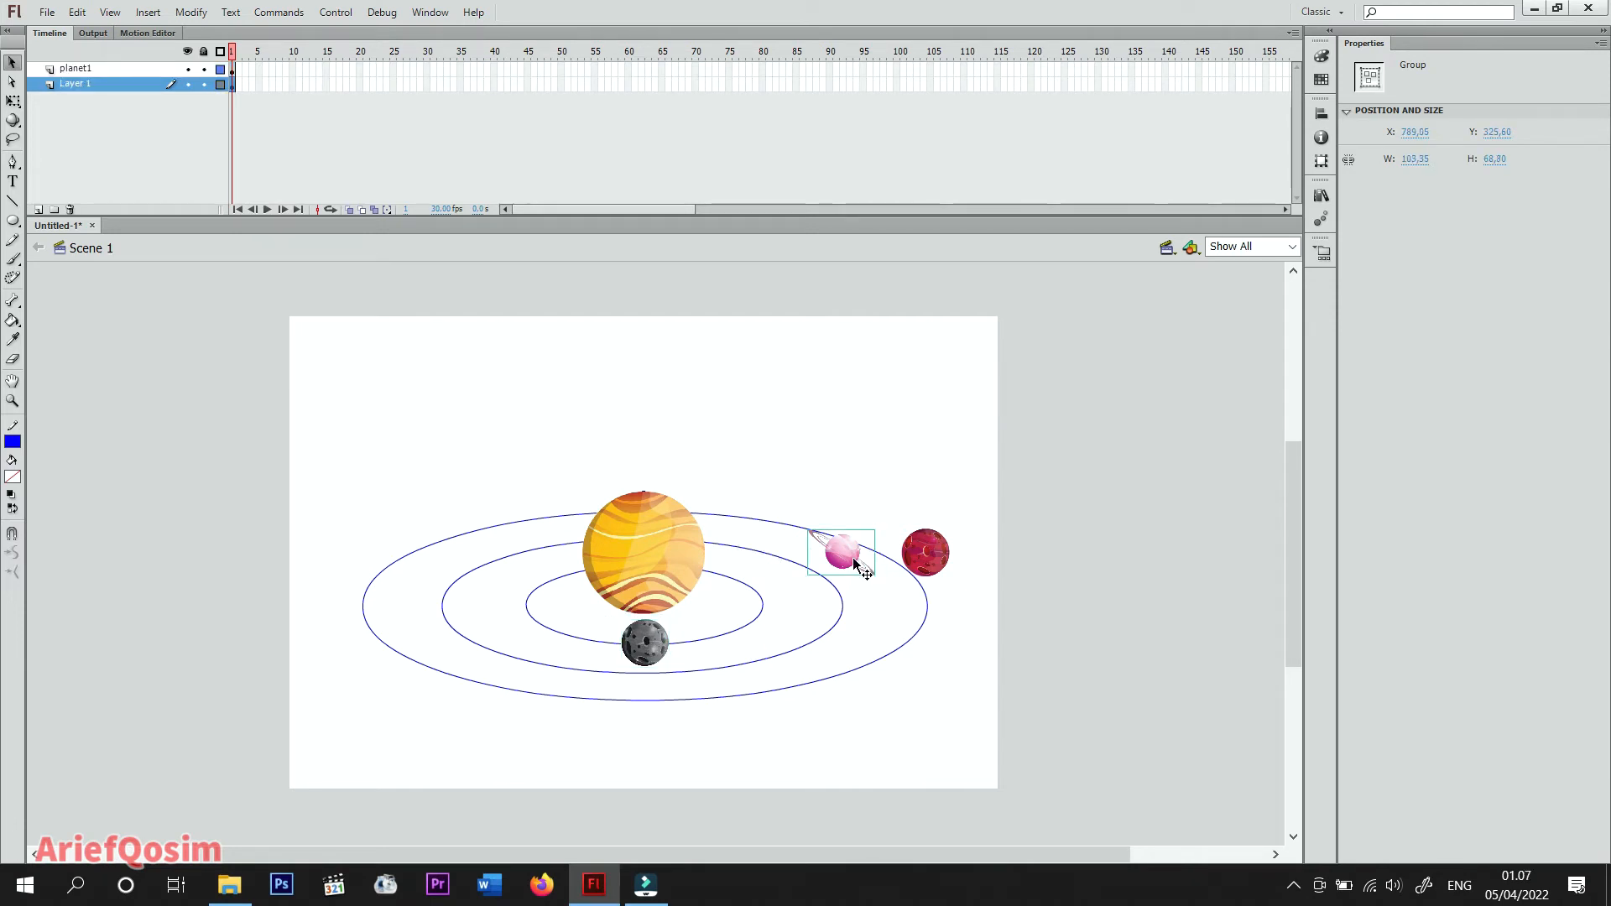
pyautogui.rightClick(852, 561)
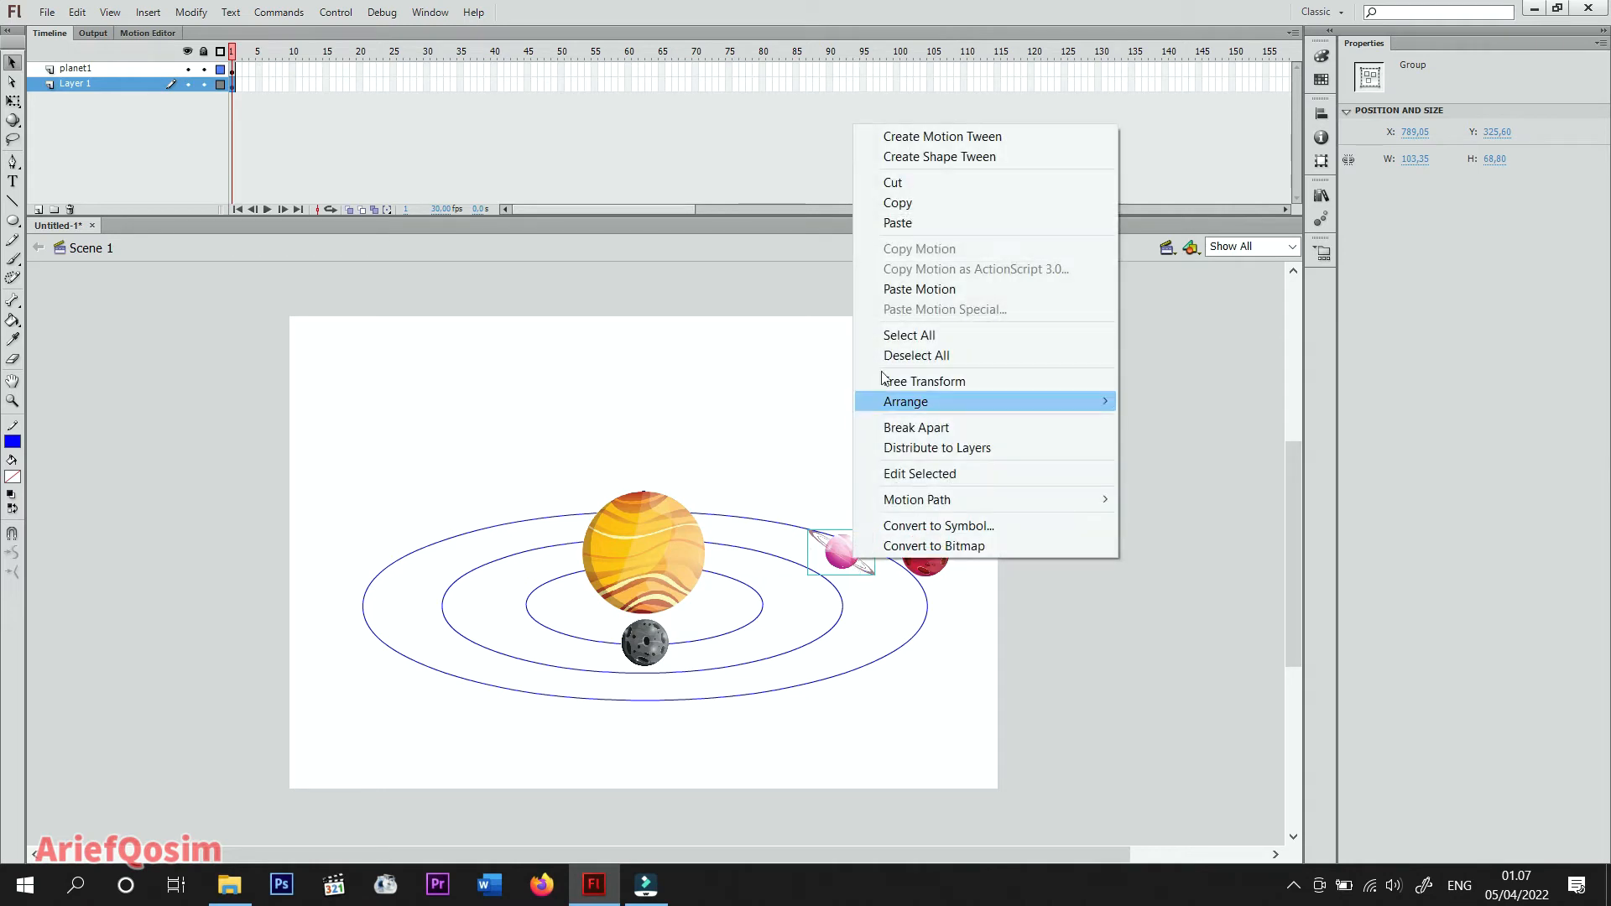
pyautogui.click(892, 182)
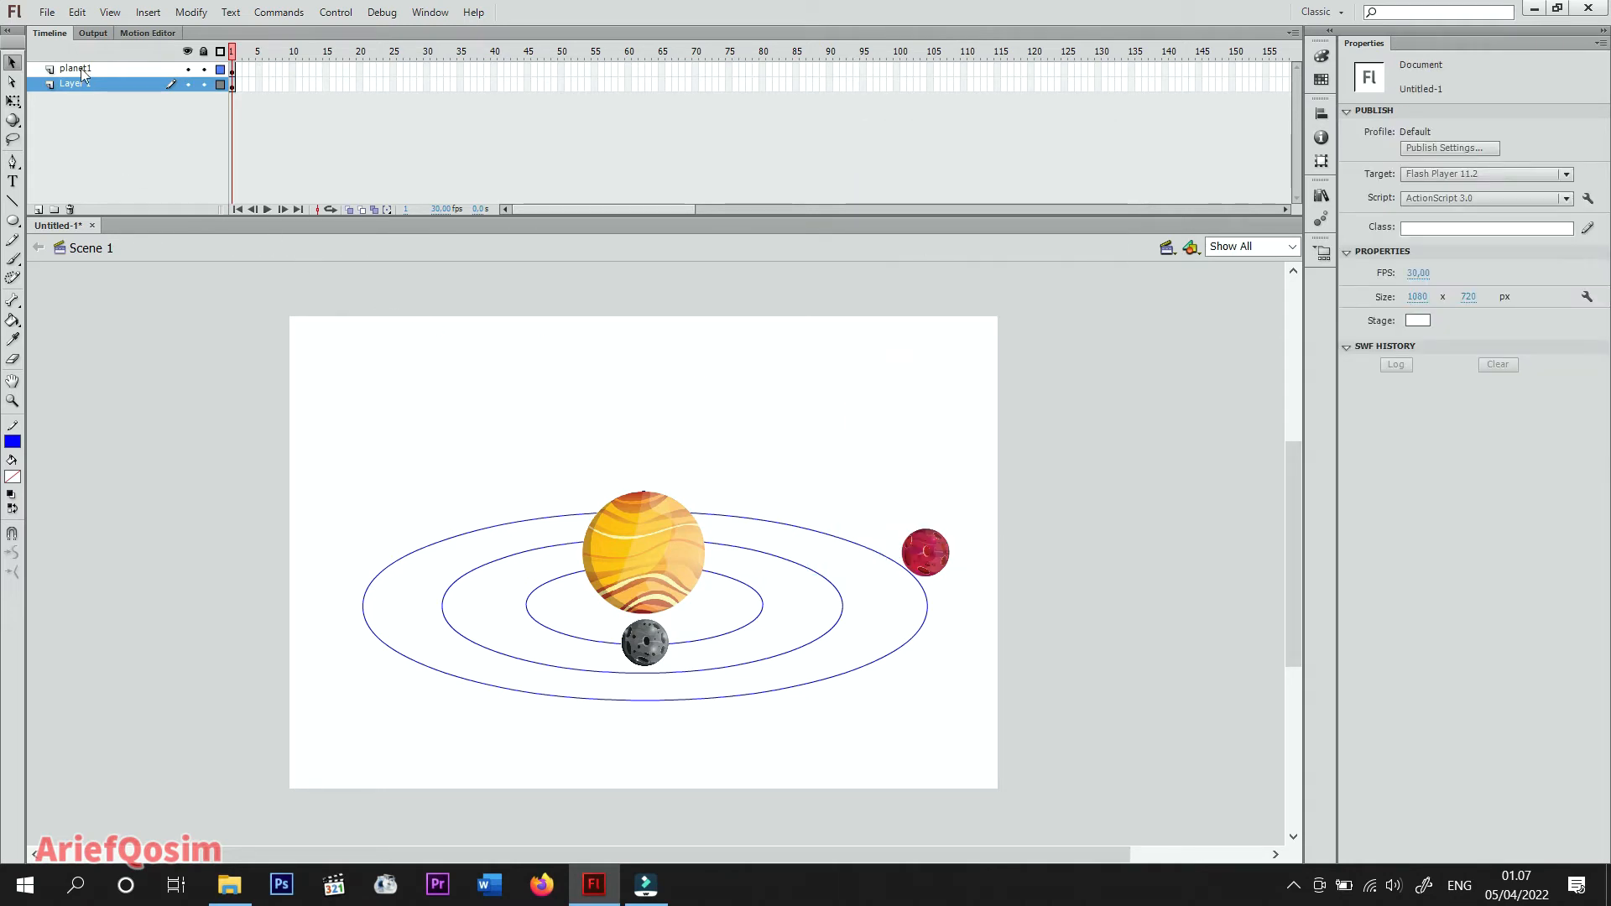
pyautogui.click(37, 210)
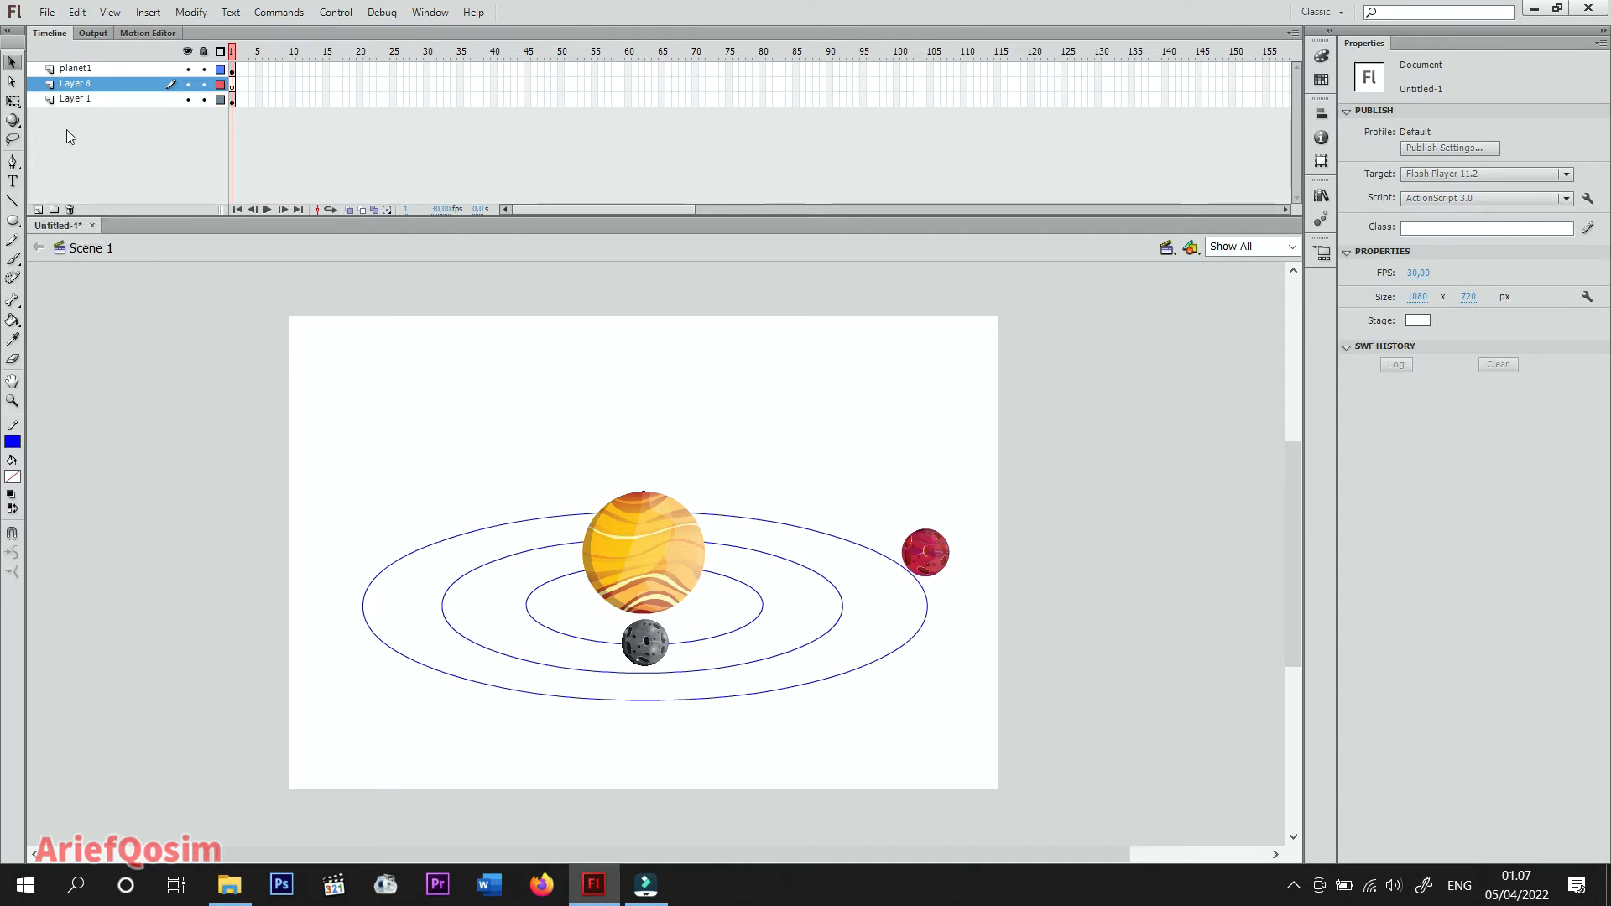
pyautogui.doubleClick(79, 84)
pyautogui.write('pl')
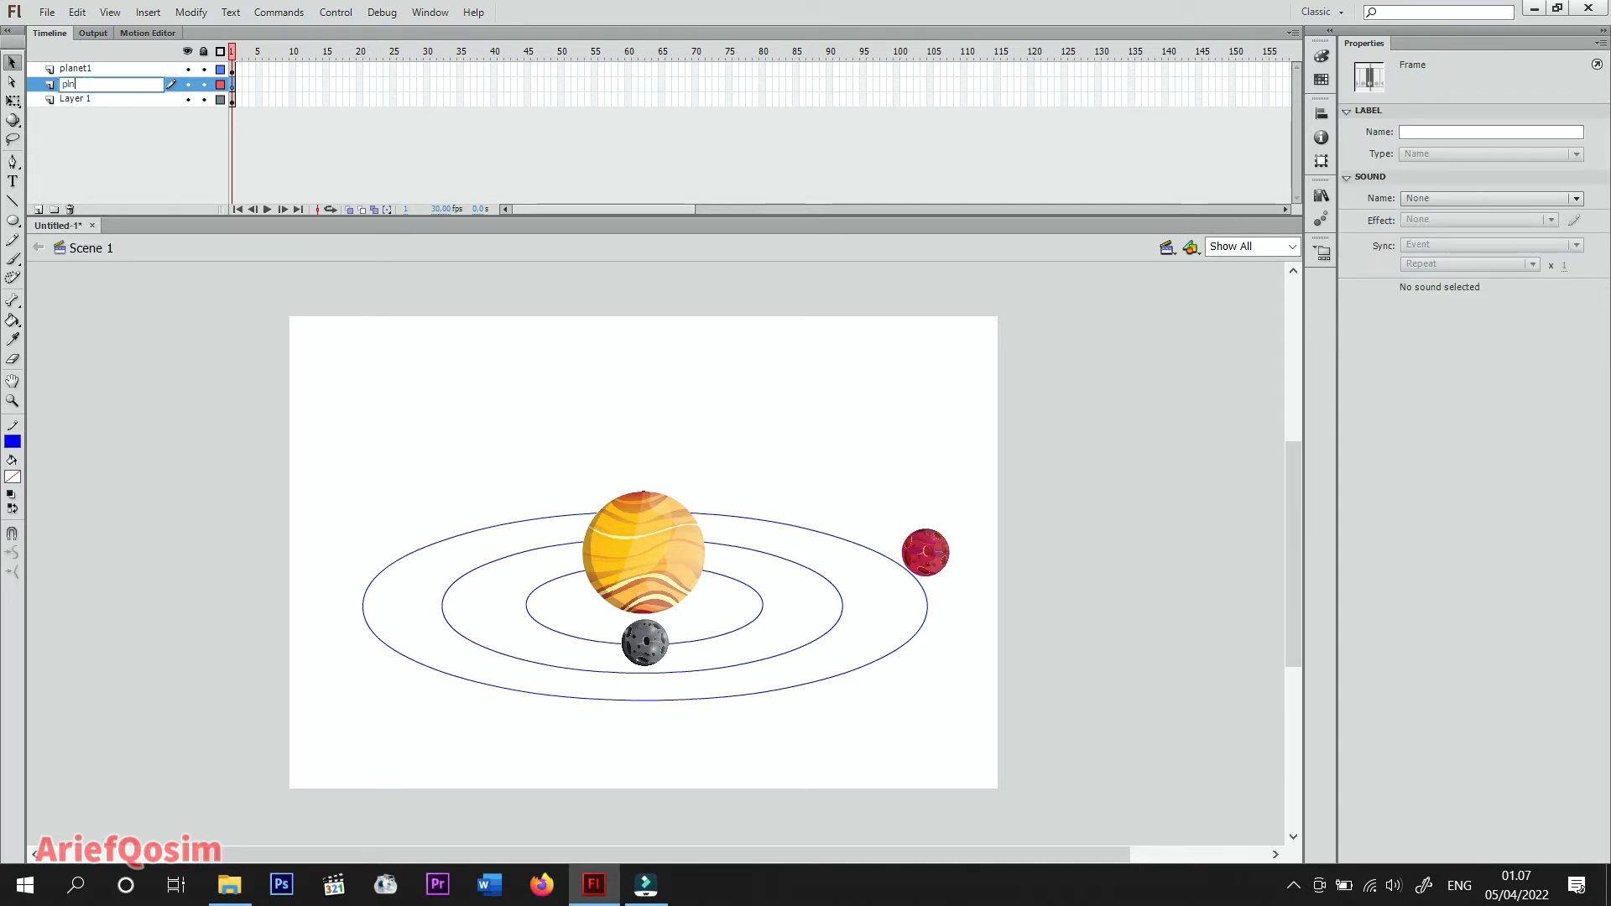
pyautogui.write('net')
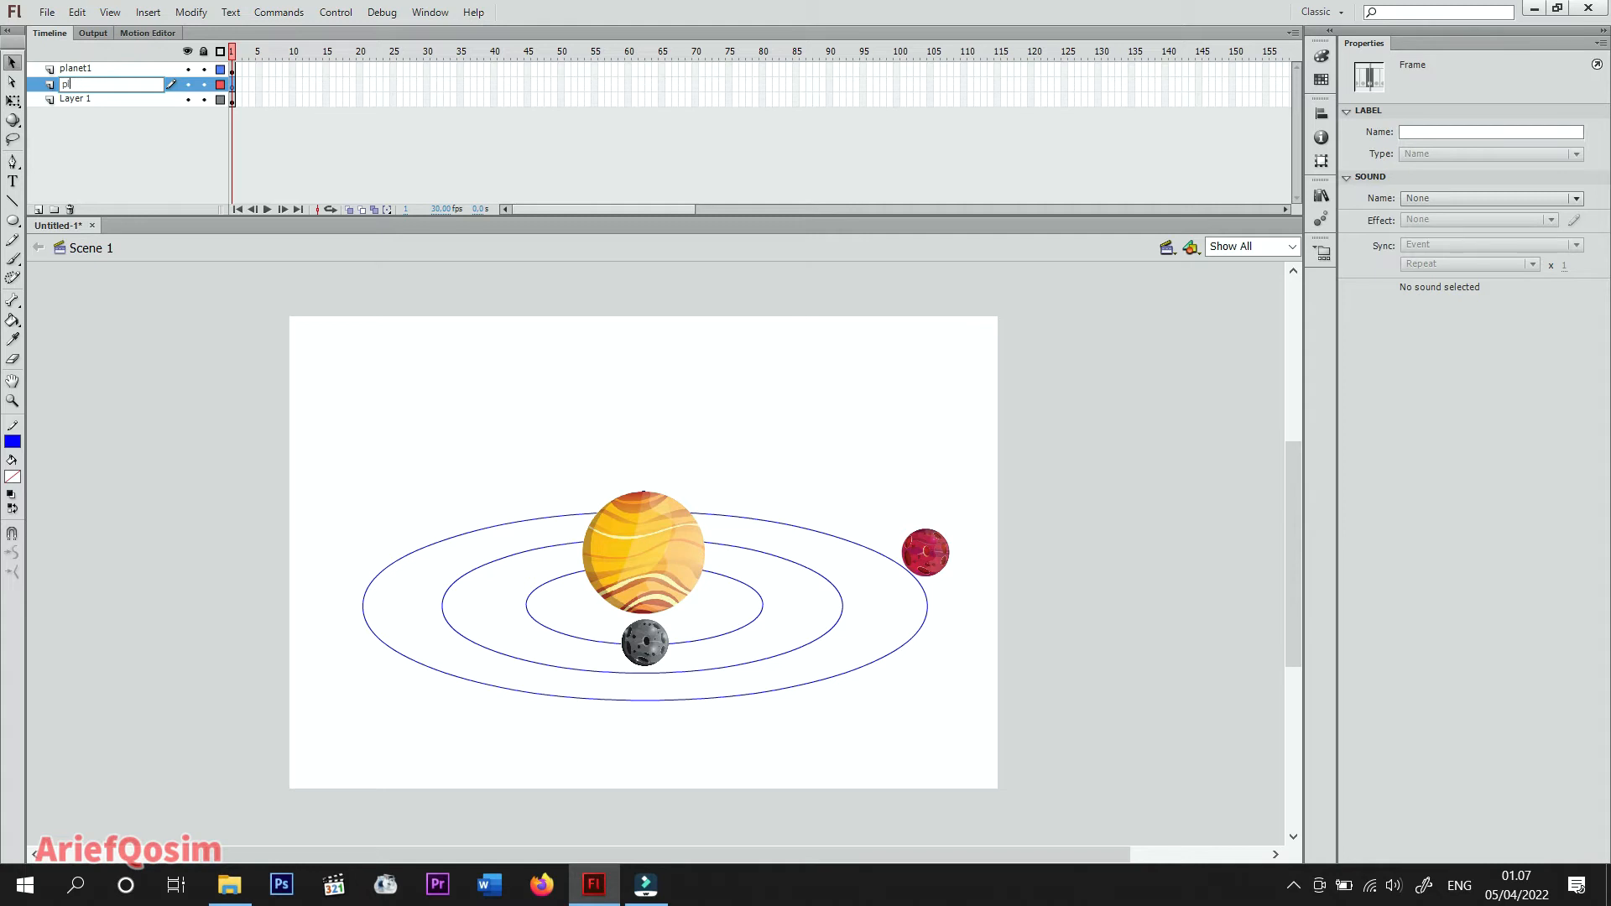
pyautogui.write('anet2')
# Paste the pink ringed planet in place on planet2, move it onto the front of the middle orbit, and reorder planet2 above planet1.
pyautogui.rightClick(450, 358)
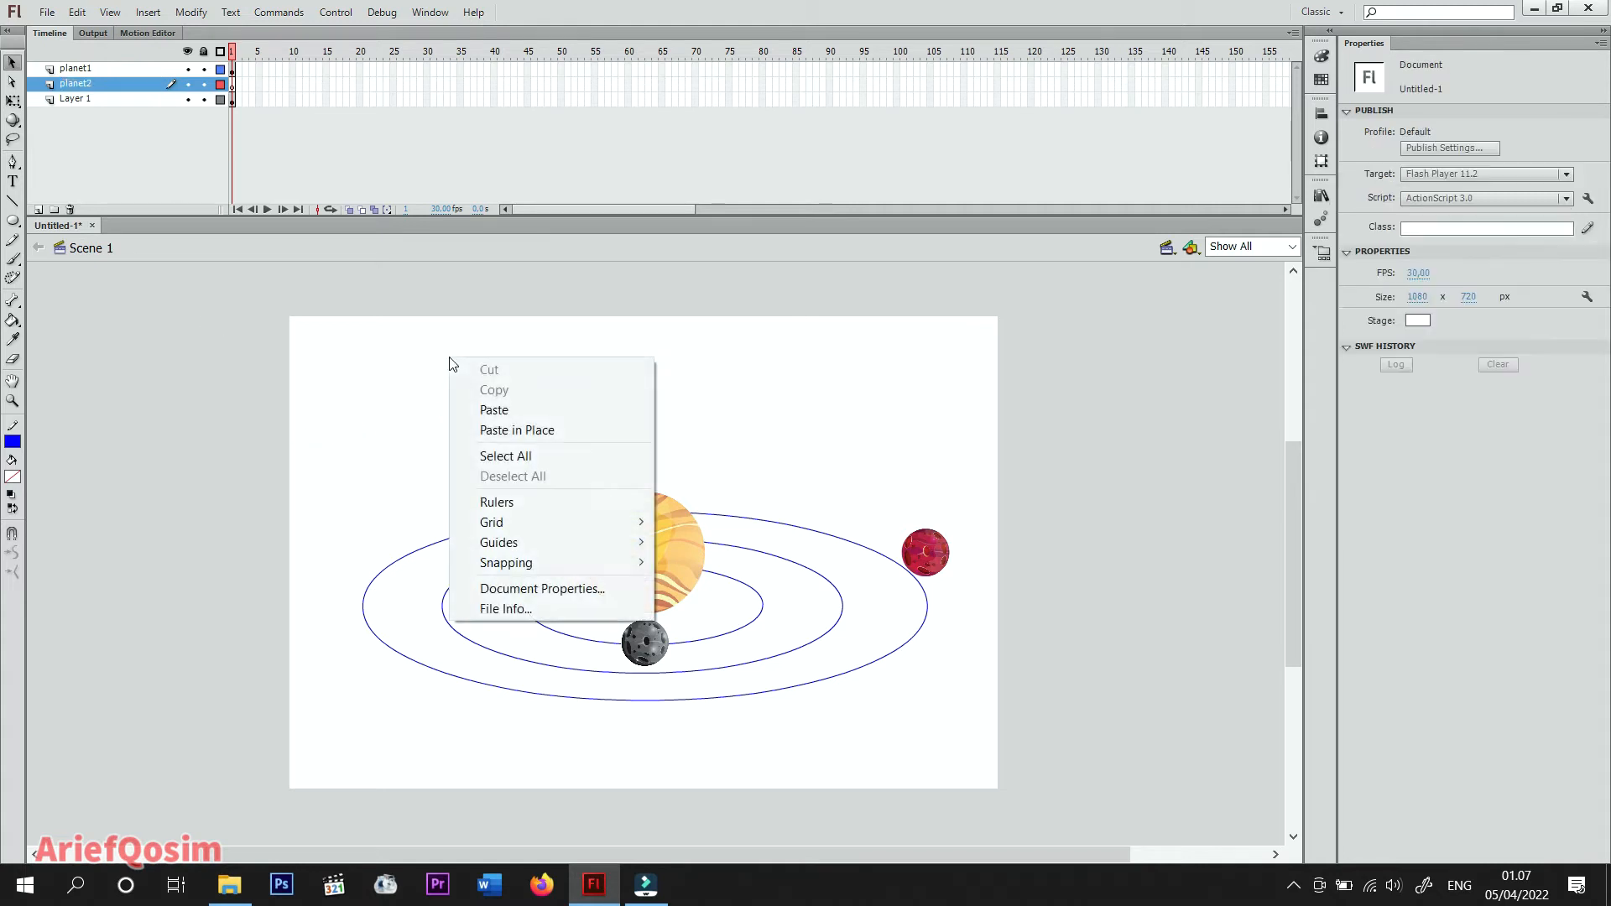
pyautogui.click(517, 430)
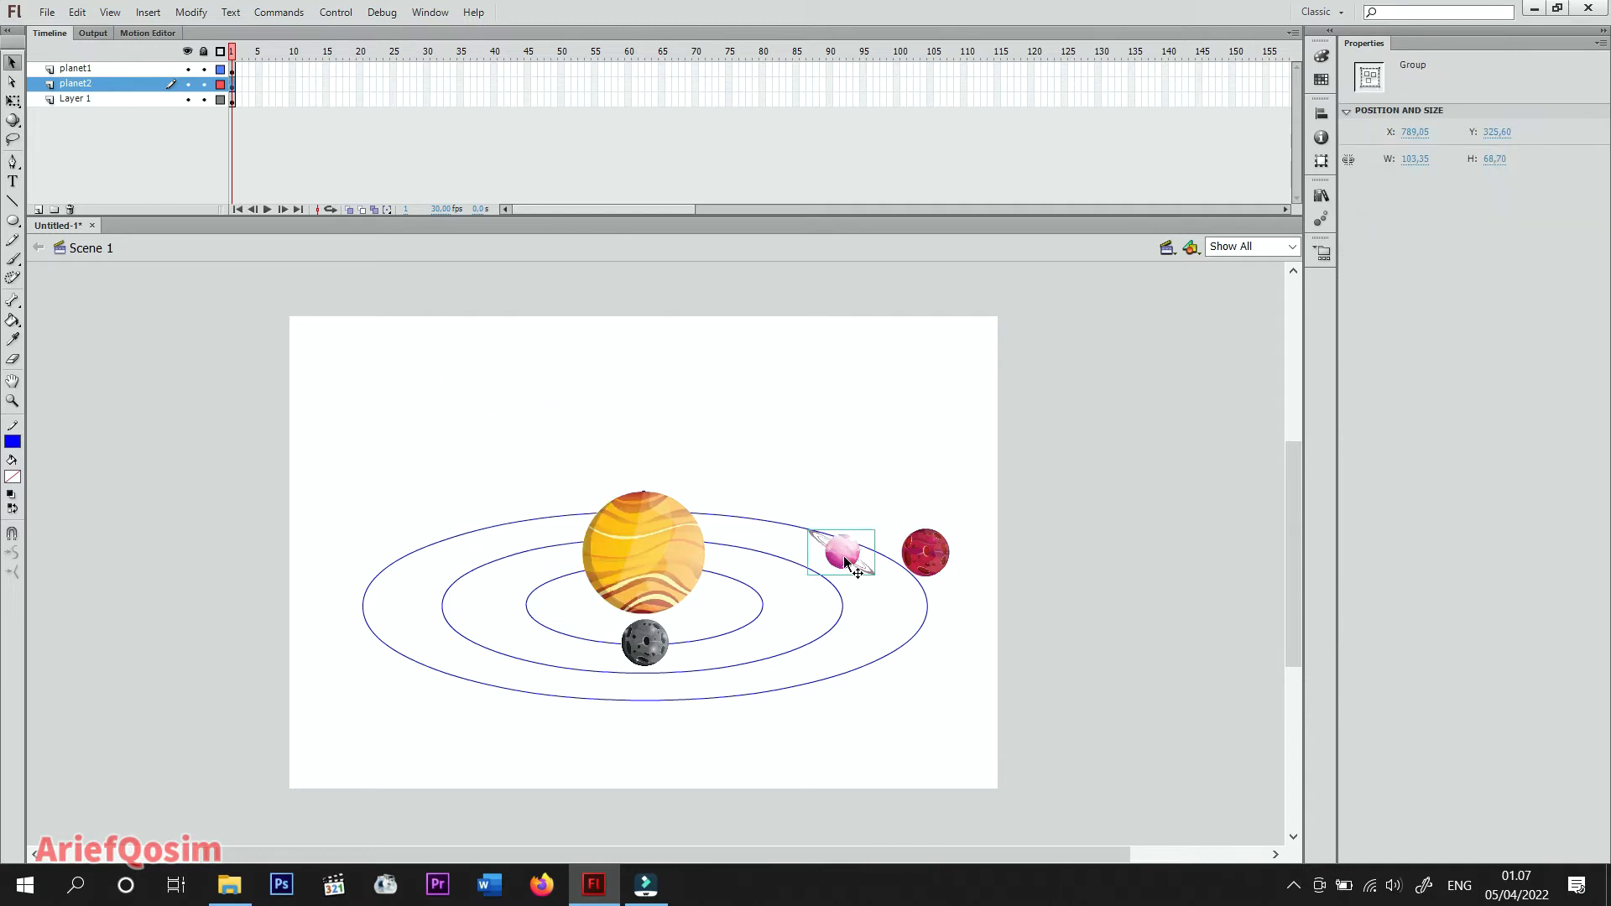
pyautogui.moveTo(834, 562); pyautogui.dragTo(648, 678)
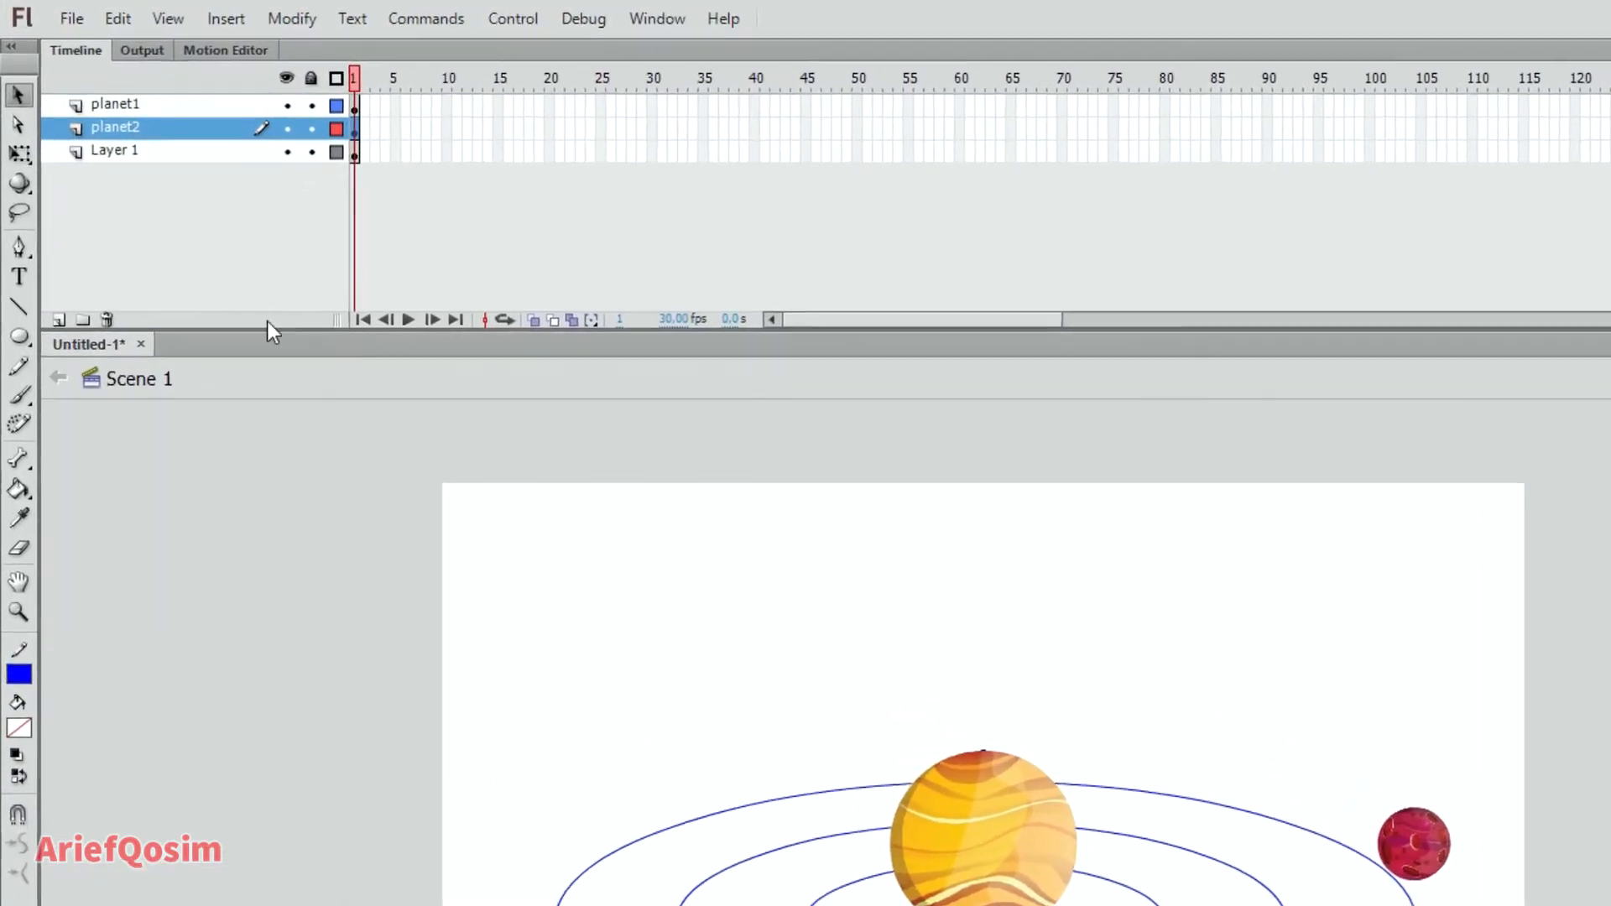
pyautogui.moveTo(128, 126)
pyautogui.mouseDown()
pyautogui.moveTo(131, 99)
pyautogui.moveTo(160, 120)
pyautogui.mouseUp()
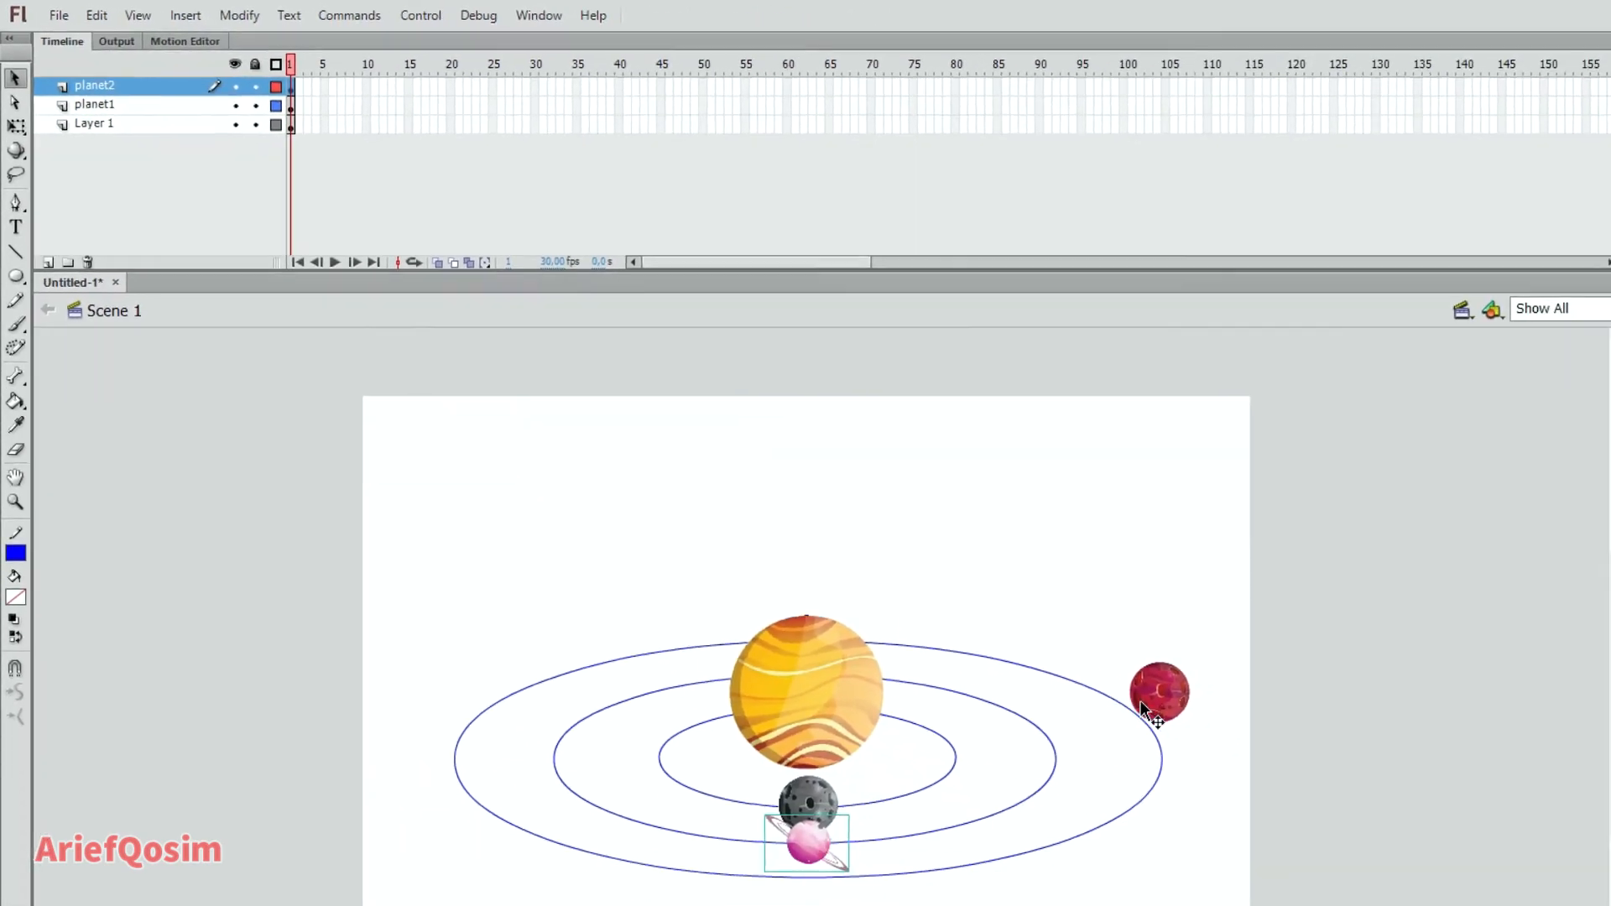
# Cut the red planet from Layer 1 and add a new layer named planet3 directly above Layer 1.
pyautogui.click(938, 564)
pyautogui.rightClick(938, 563)
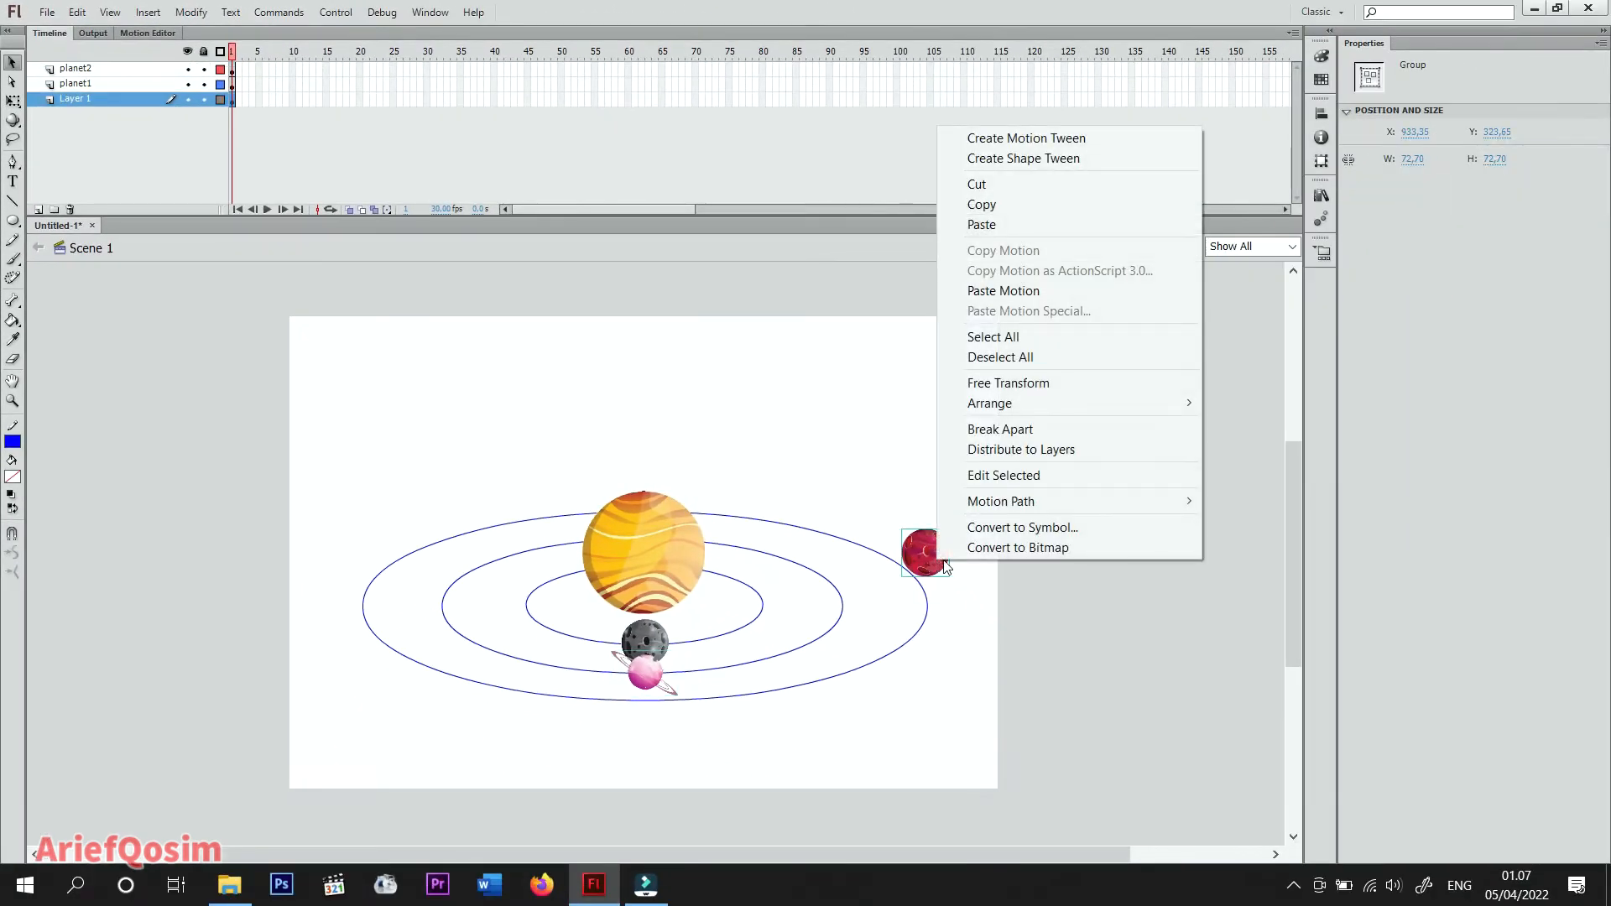
pyautogui.click(973, 184)
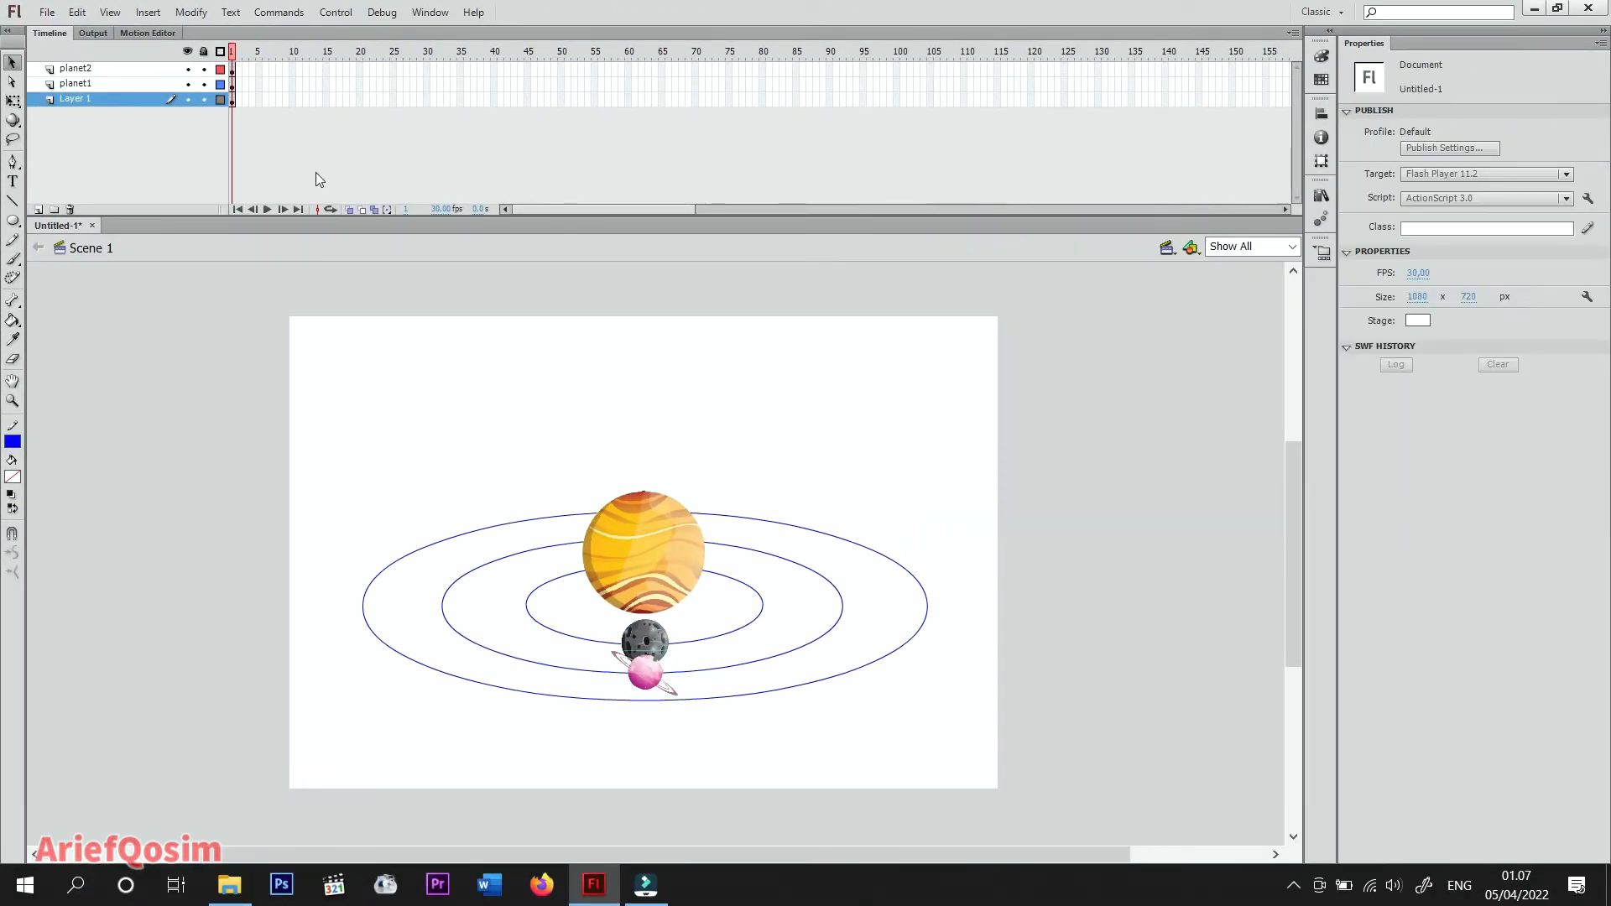
pyautogui.click(39, 209)
pyautogui.doubleClick(88, 103)
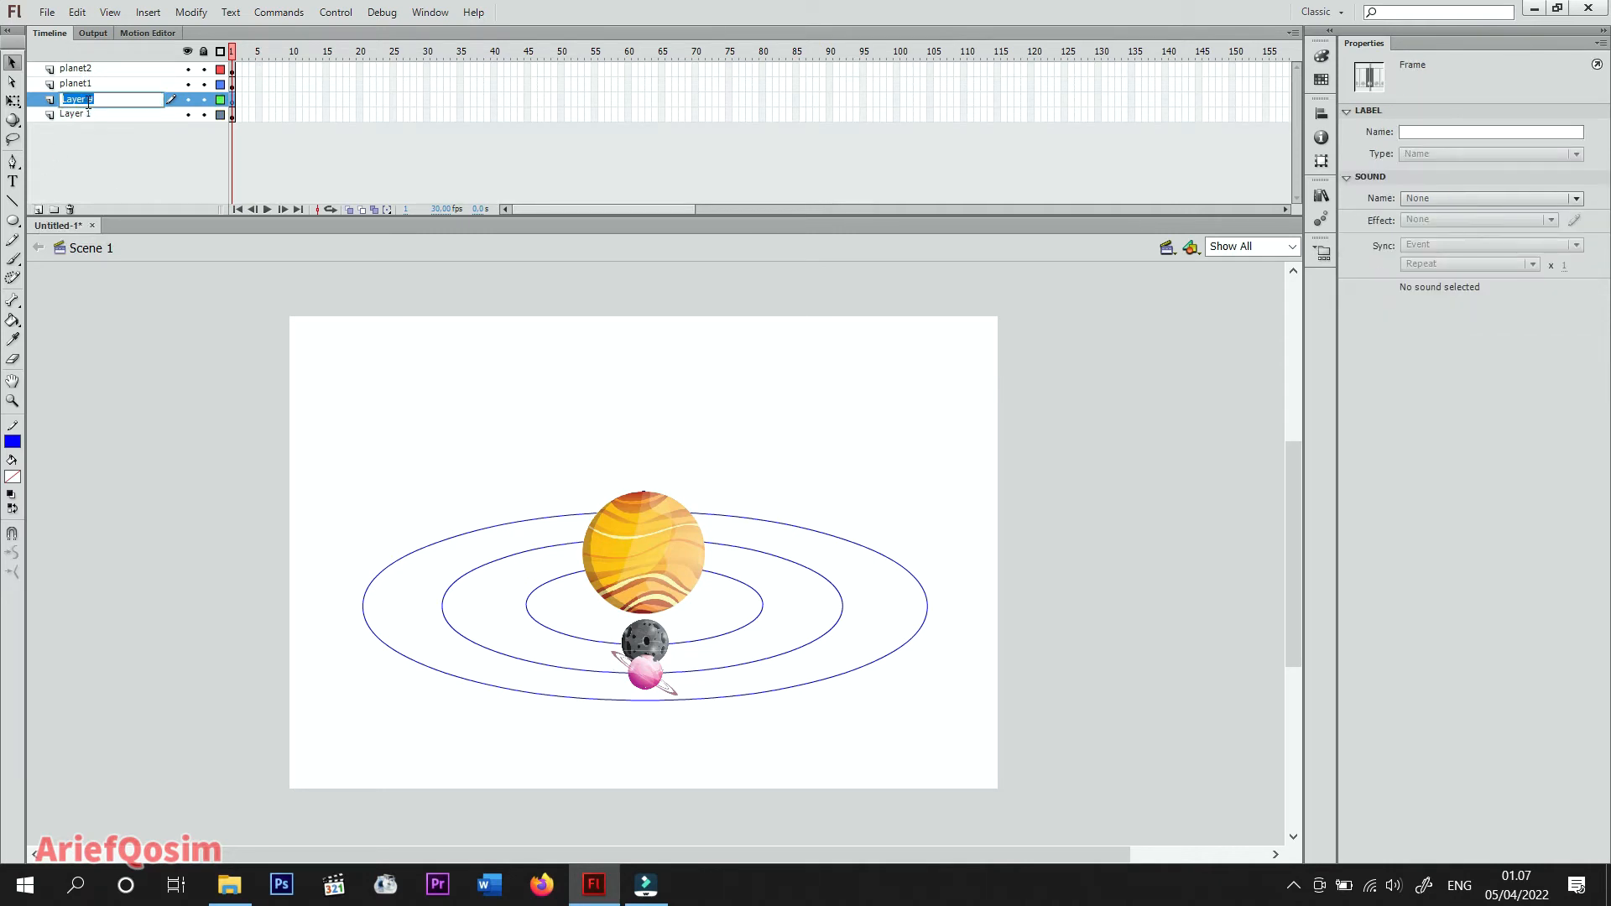
pyautogui.write('planet3')
# Paste the red planet on planet3, move it onto the front of the outermost orbit, and reorder planet3 above all other layers.
pyautogui.rightClick(751, 369)
pyautogui.click(810, 428)
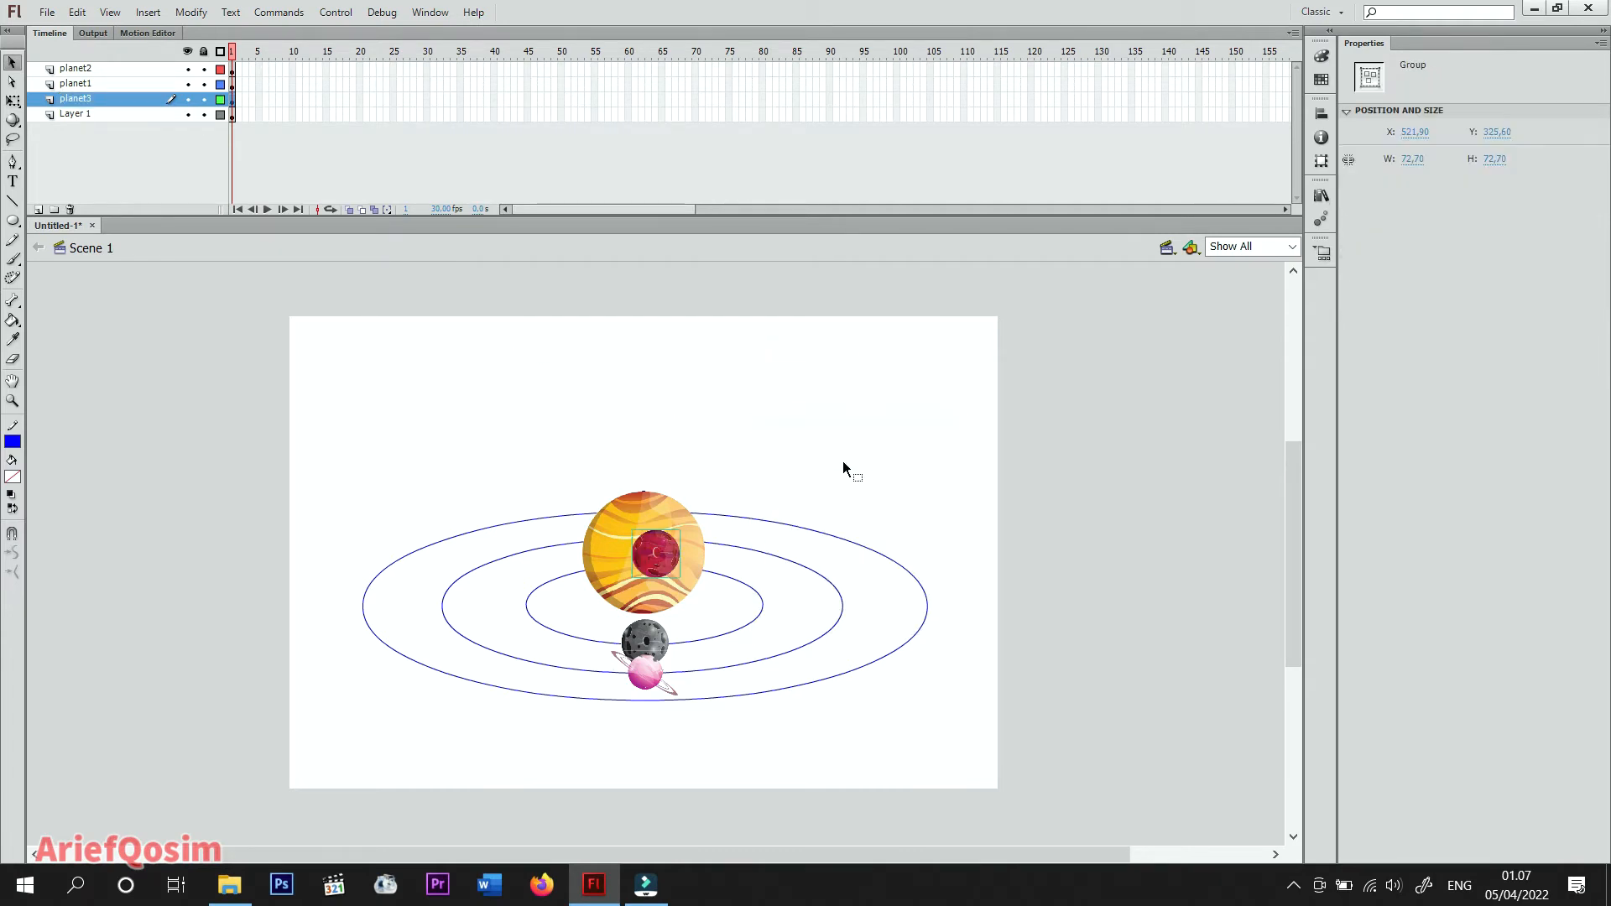
pyautogui.moveTo(674, 559); pyautogui.dragTo(661, 707)
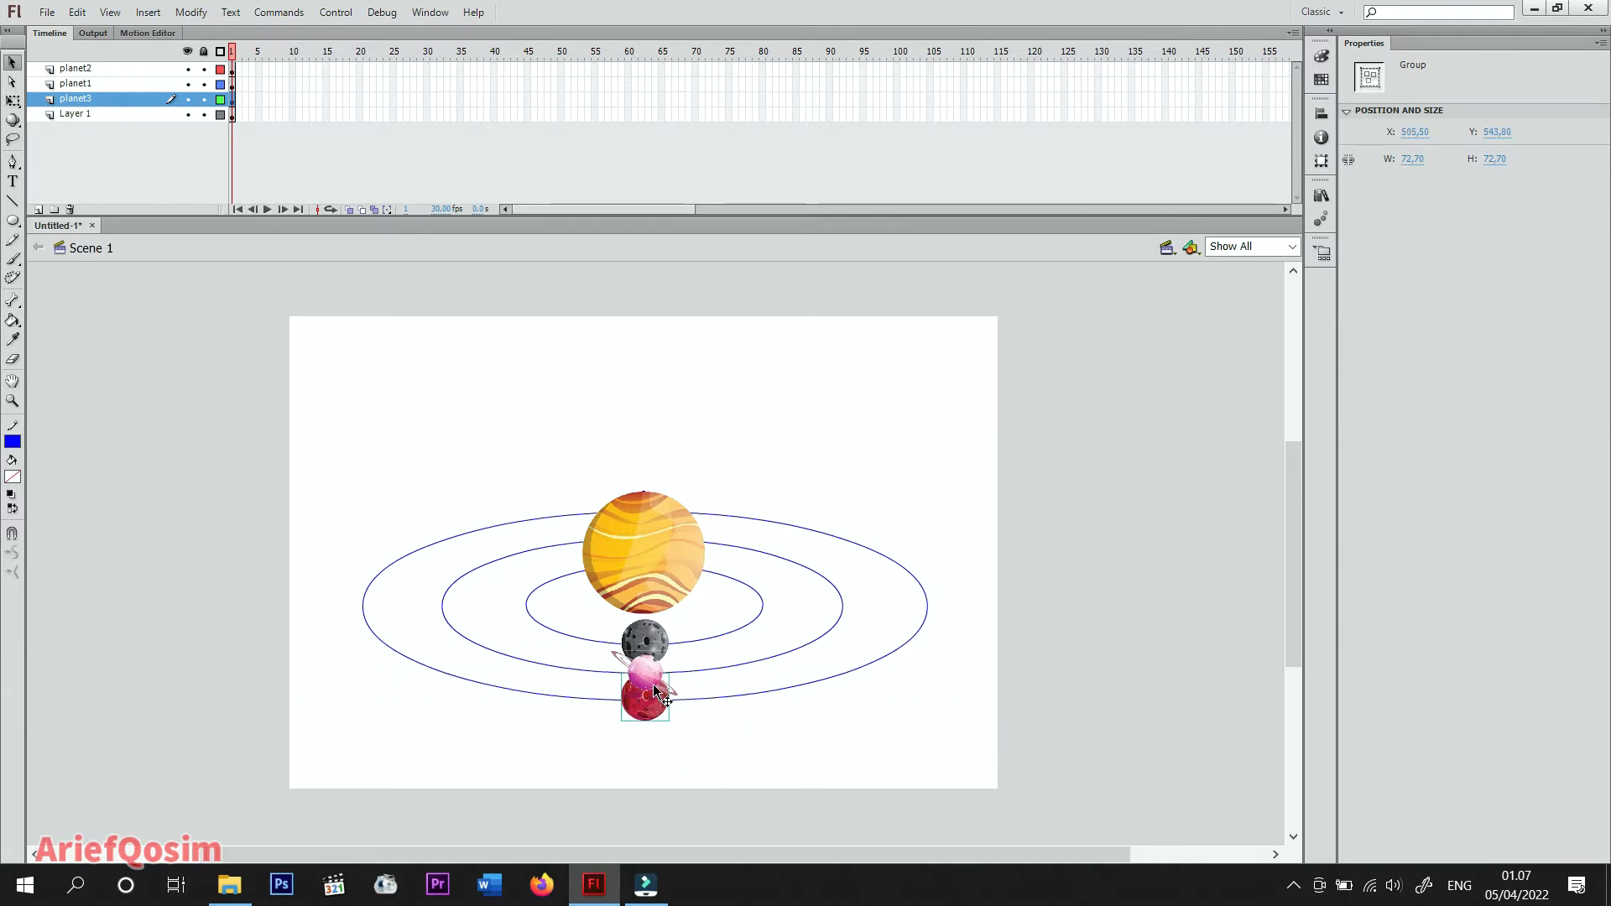
pyautogui.moveTo(78, 102); pyautogui.dragTo(74, 69)
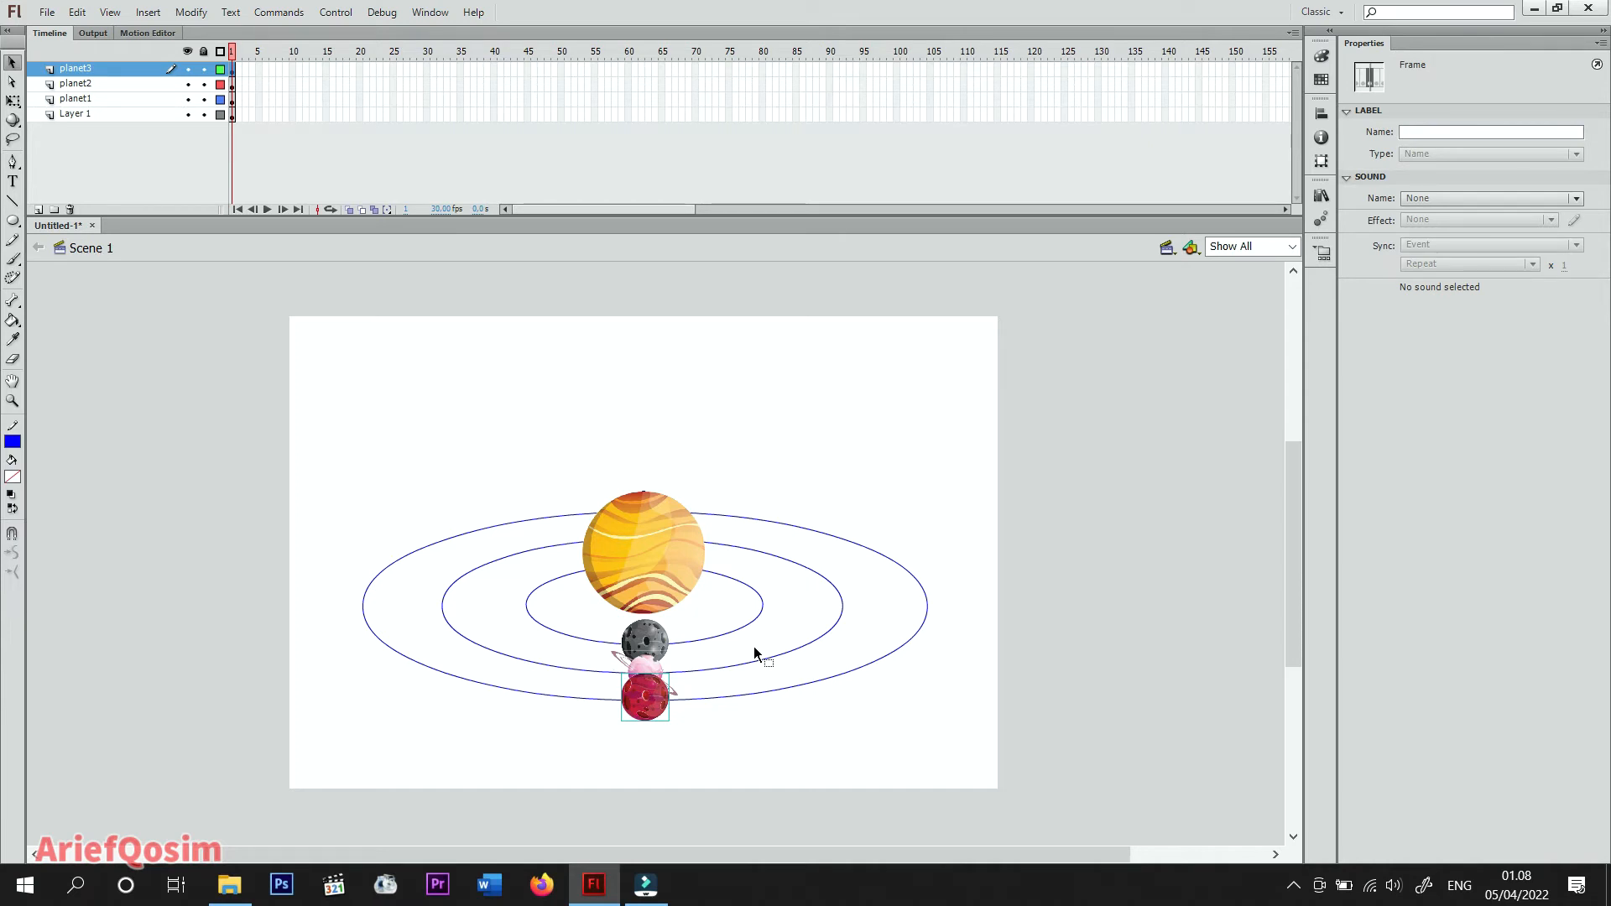
# Check which layer each small planet sits on and lock every layer except planet1.
pyautogui.click(660, 666)
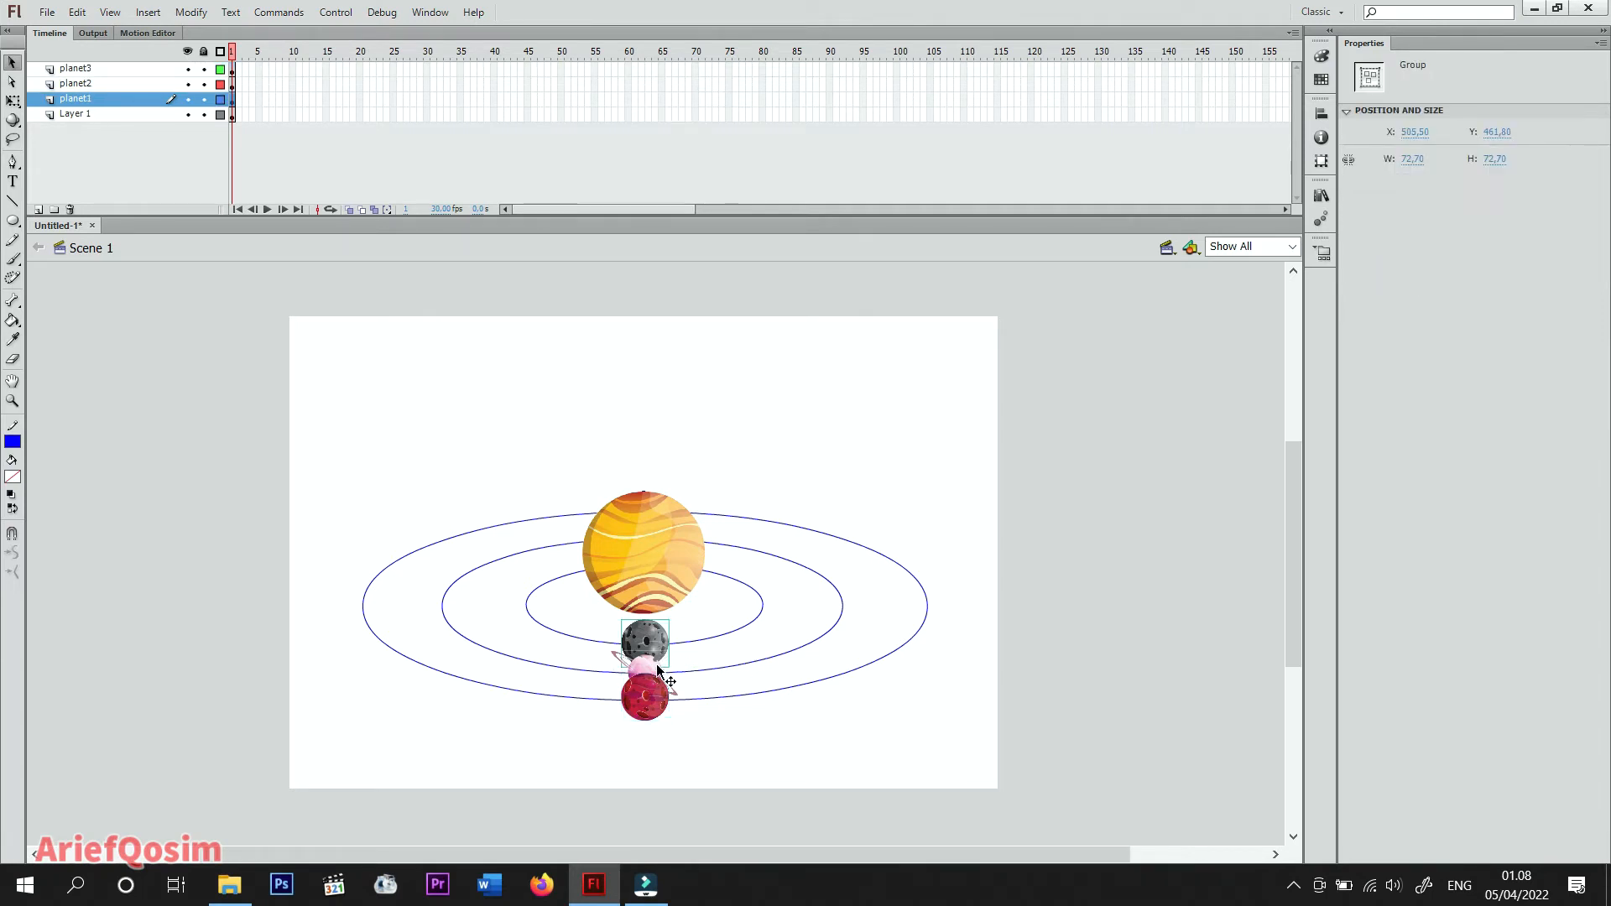
pyautogui.click(662, 676)
pyautogui.click(653, 705)
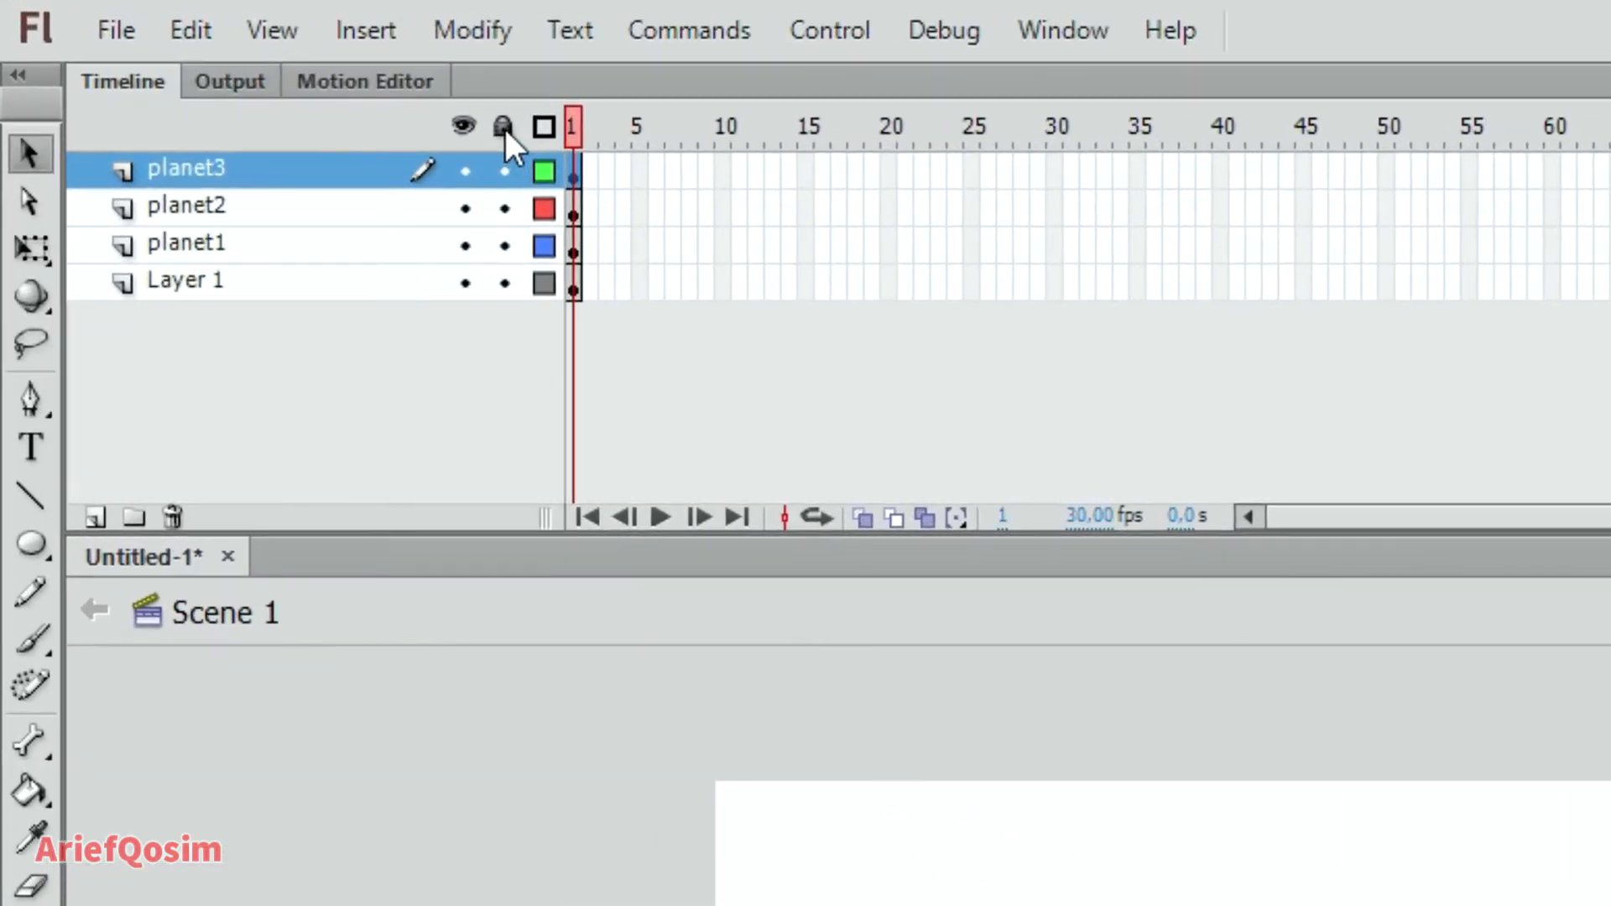
pyautogui.click(205, 52)
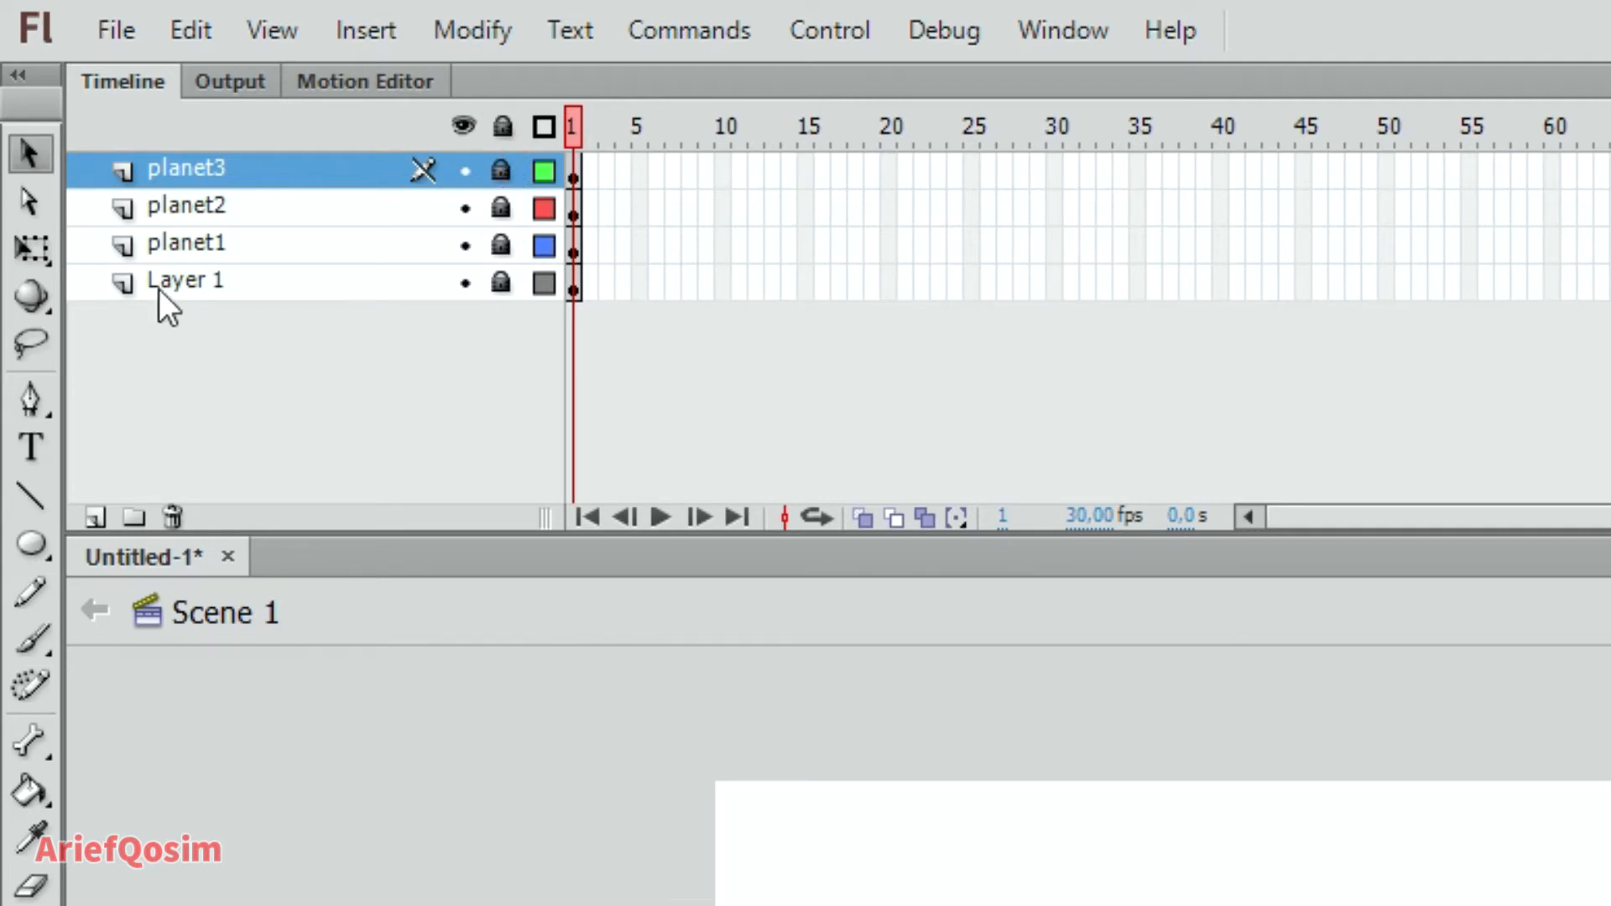
pyautogui.click(499, 245)
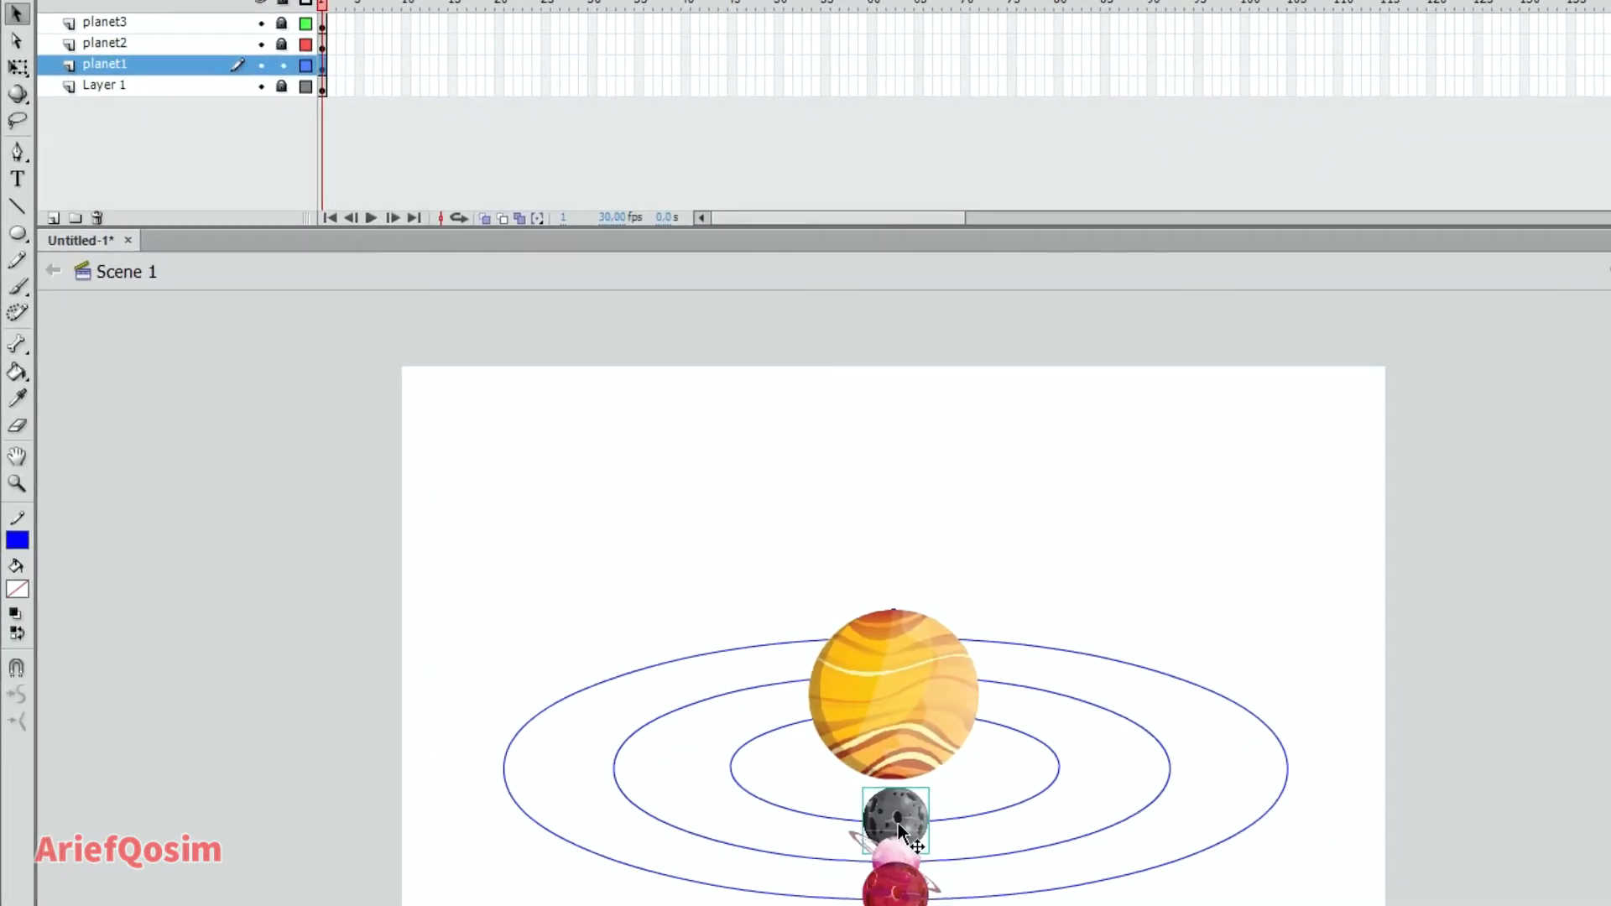
# Convert the gray planet to a Movie Clip symbol named animasiplanet1.
pyautogui.rightClick(899, 830)
pyautogui.click(1050, 778)
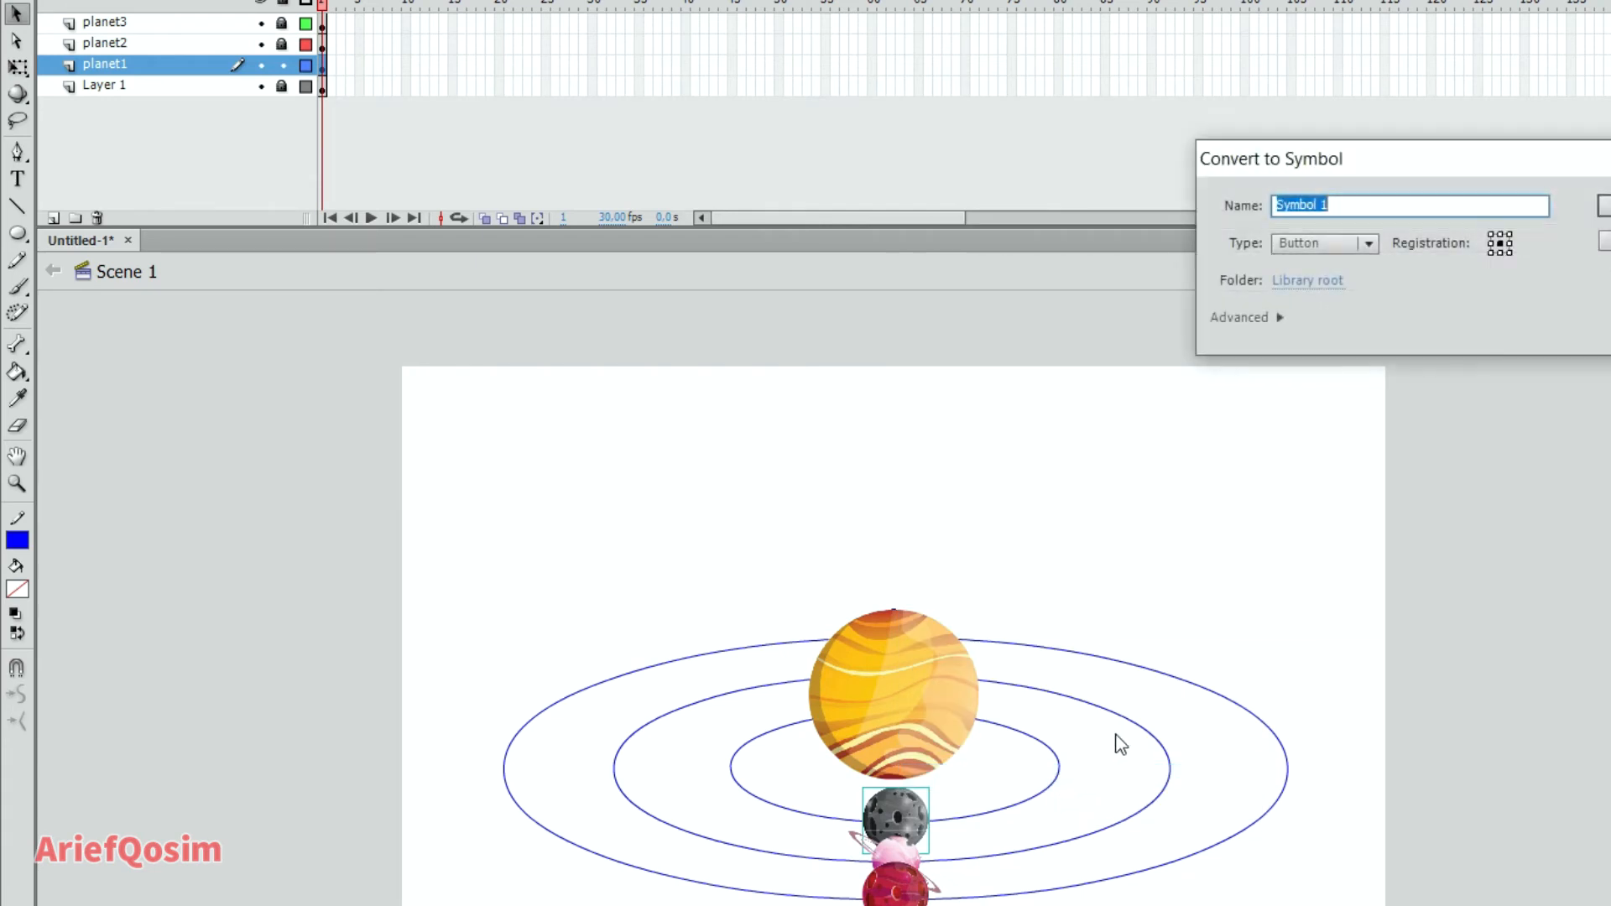
pyautogui.click(1367, 243)
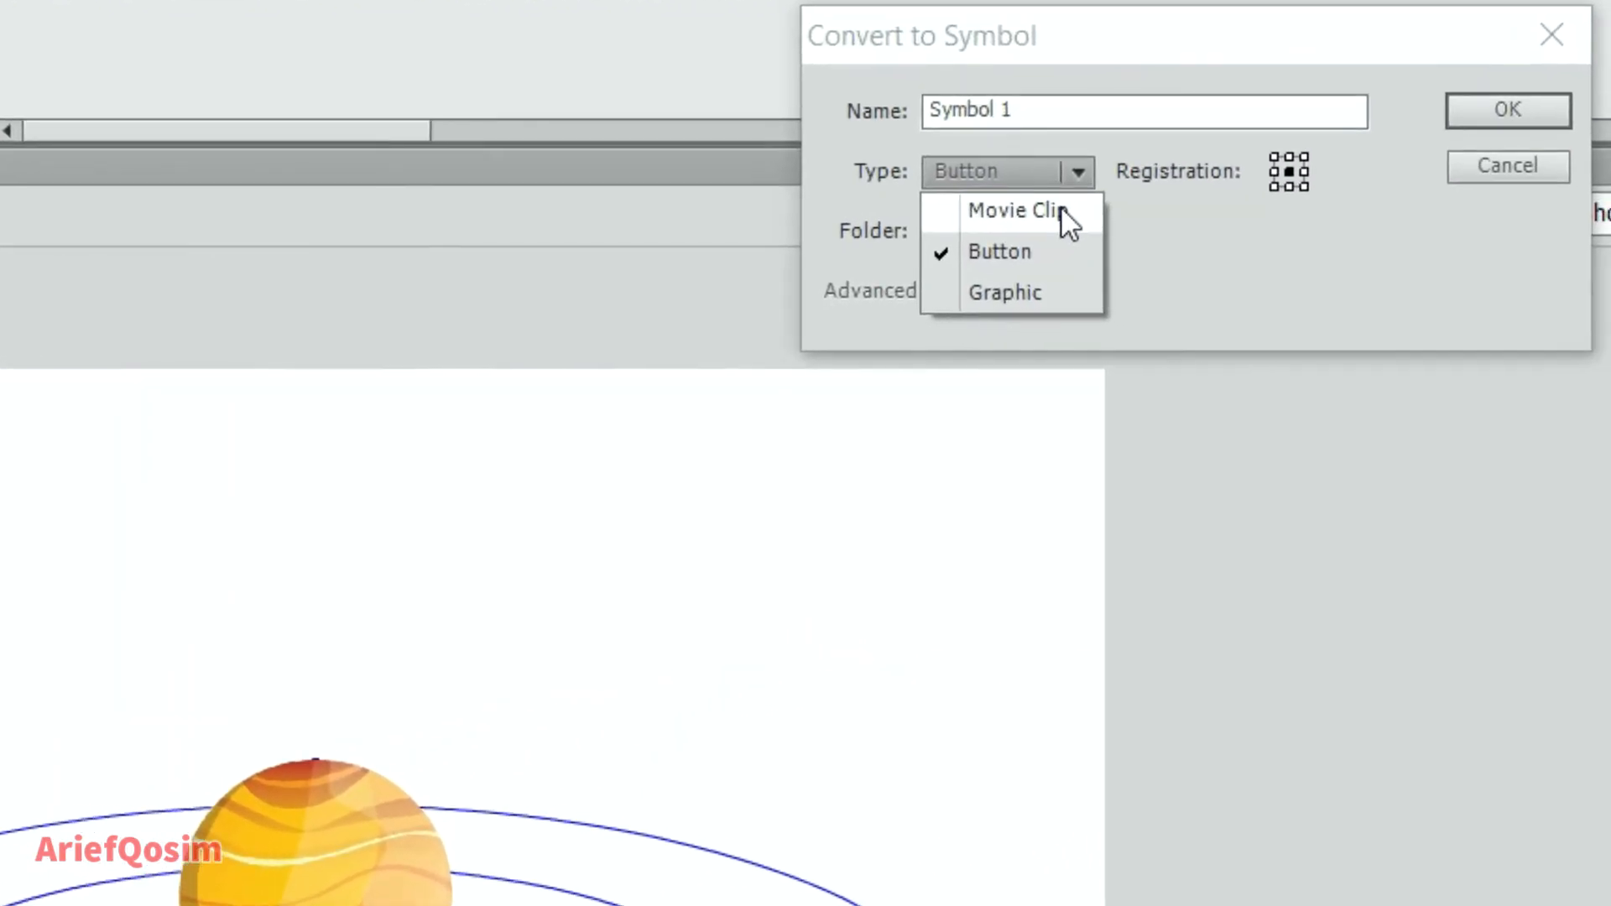
pyautogui.click(1060, 209)
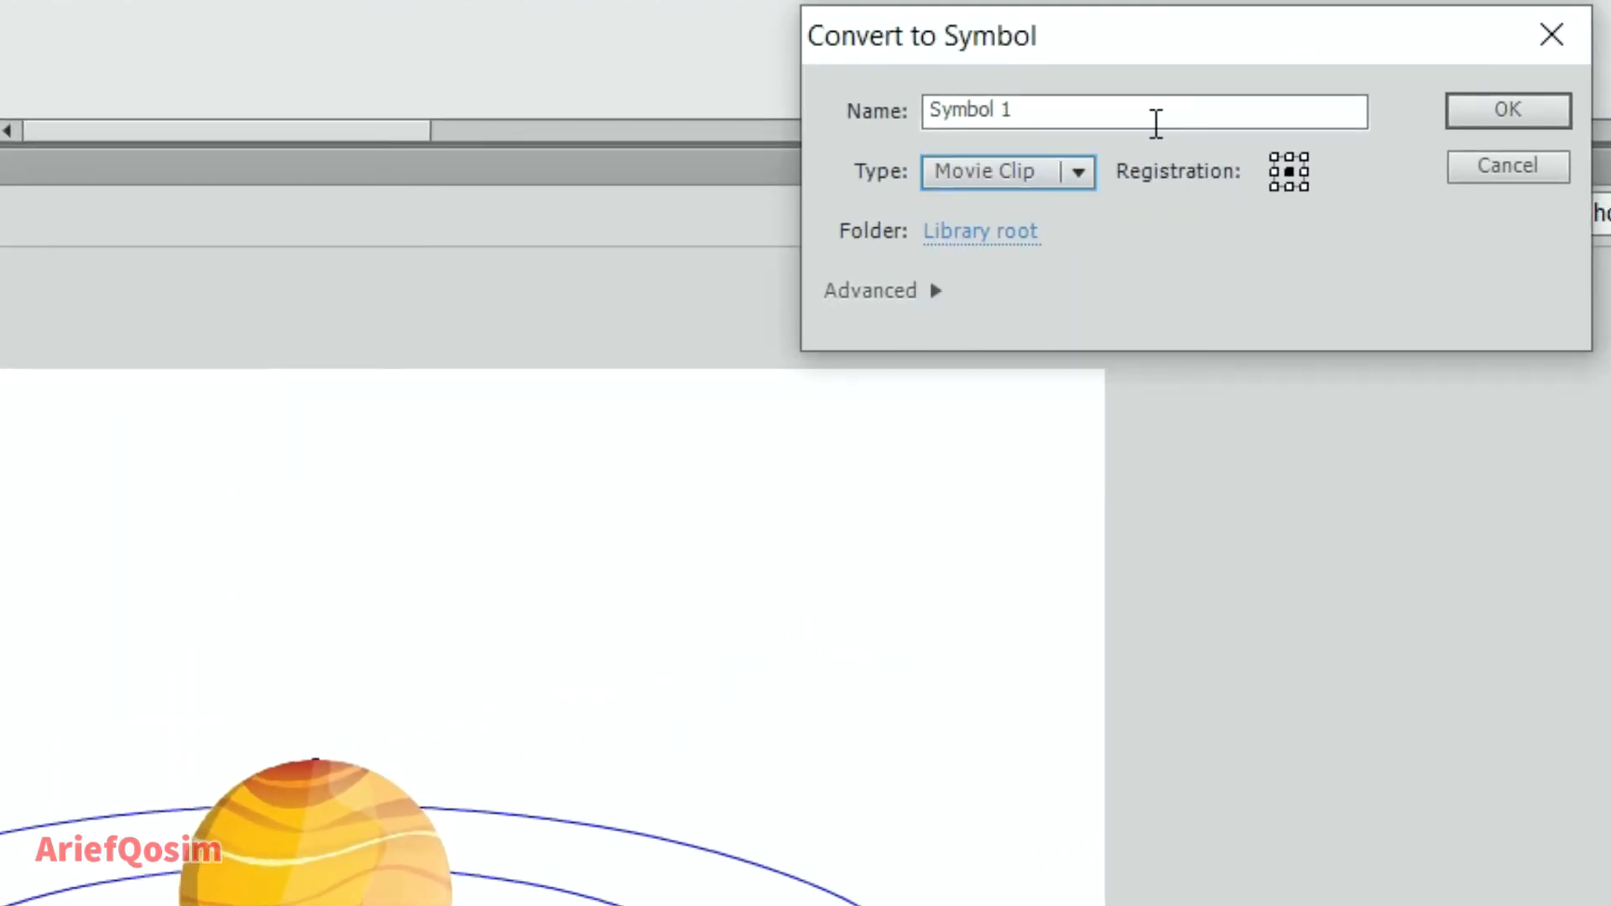
pyautogui.click(1156, 124)
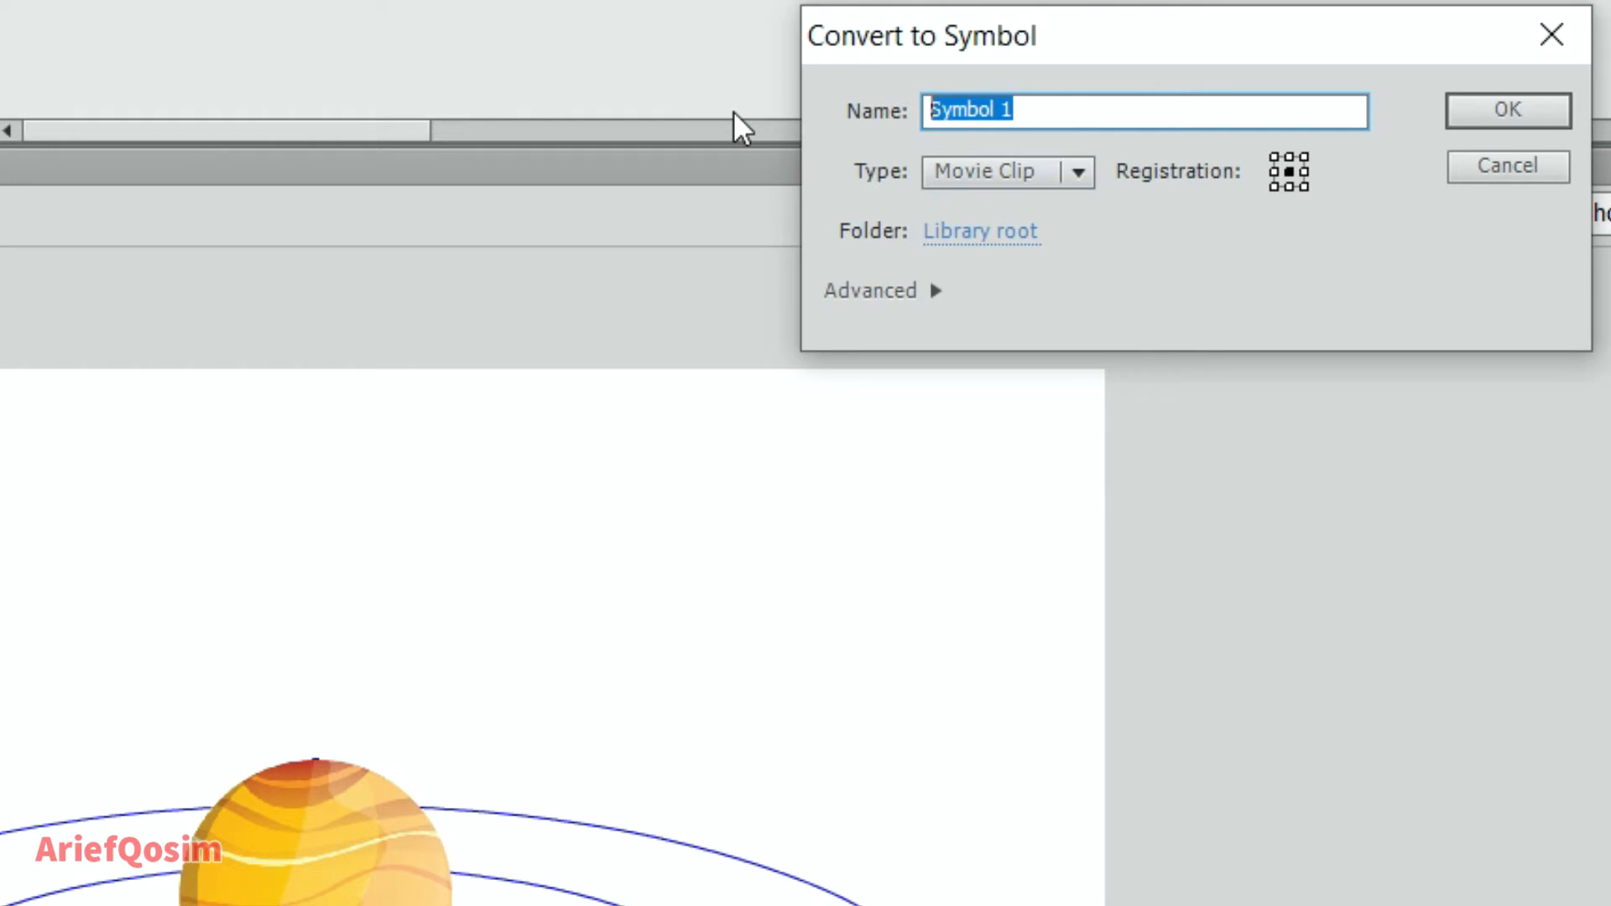
pyautogui.write('planet')
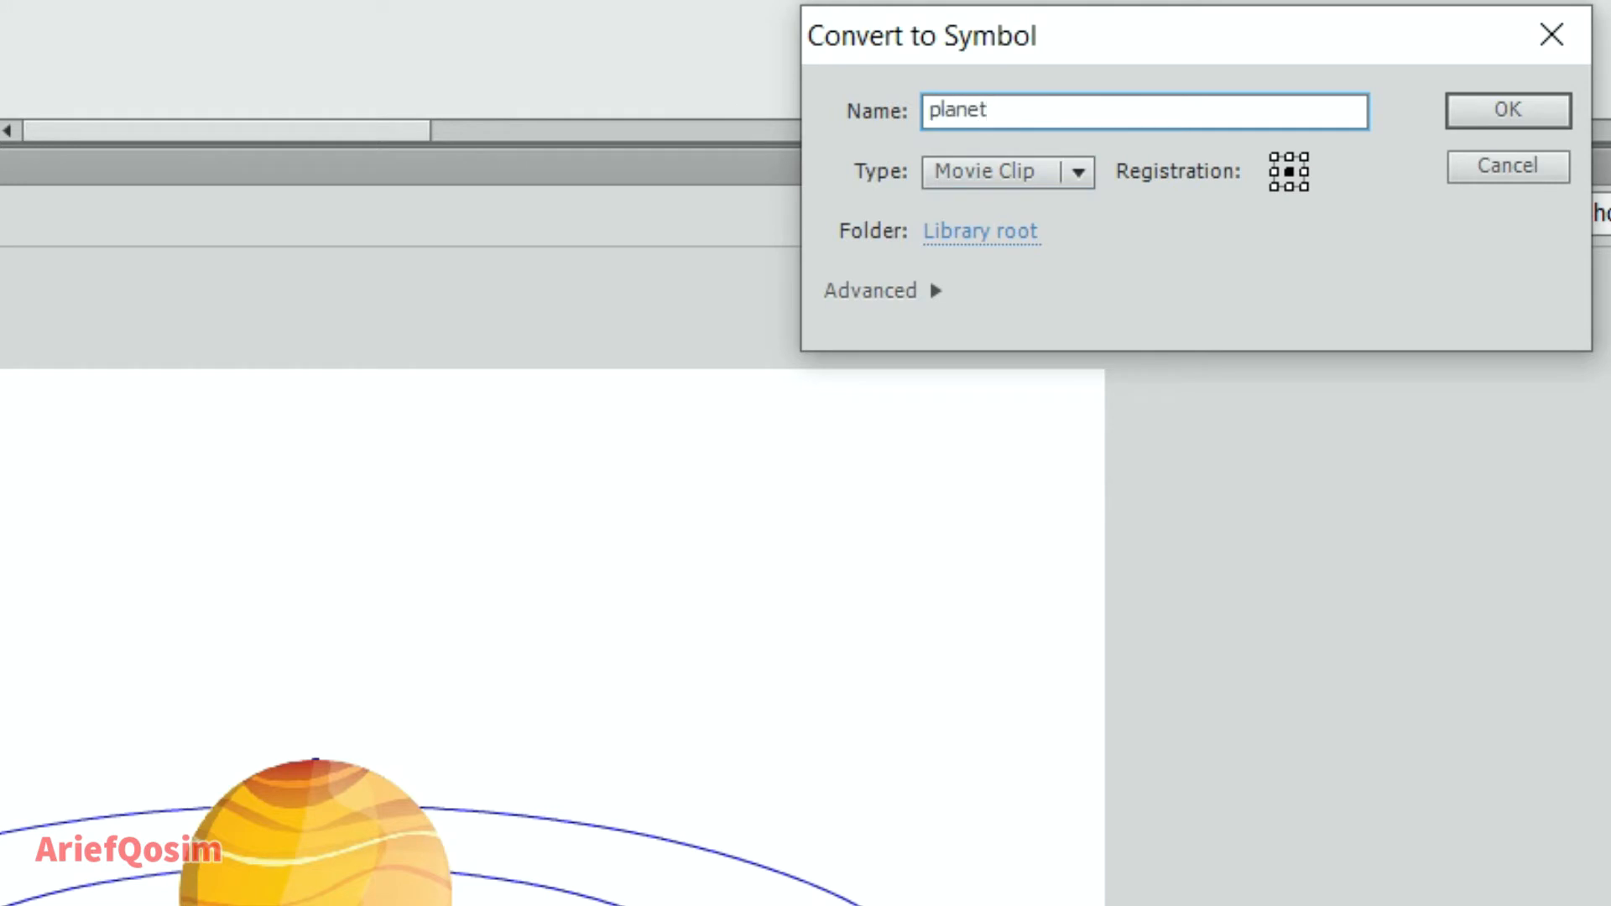
pyautogui.write('1')
pyautogui.click(928, 109)
pyautogui.write('animasi')
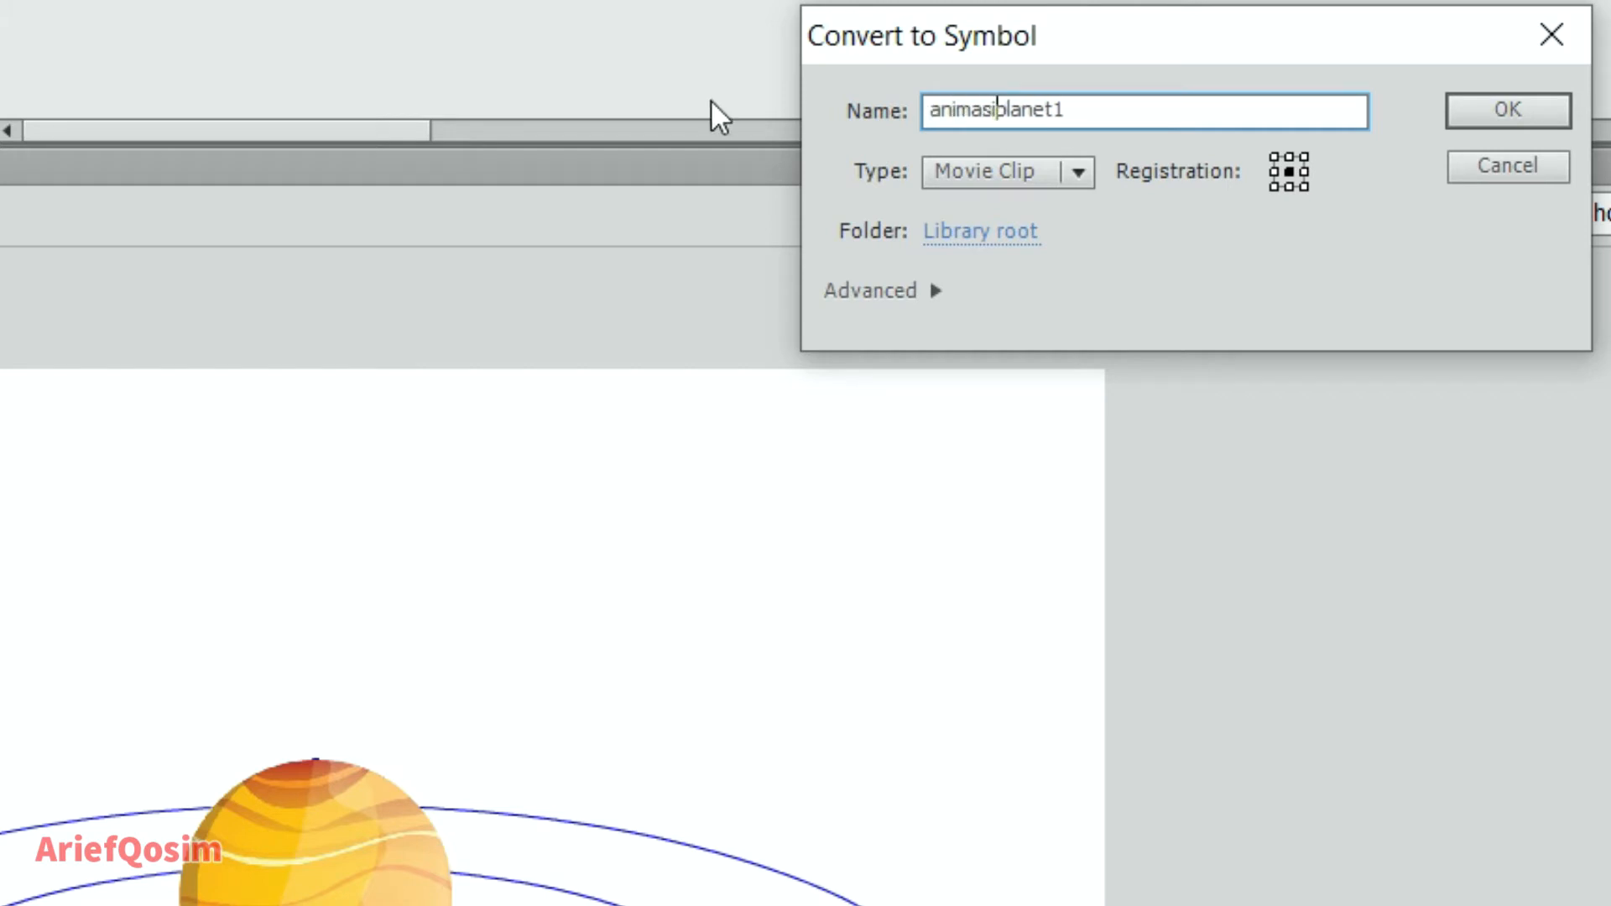
pyautogui.click(1557, 118)
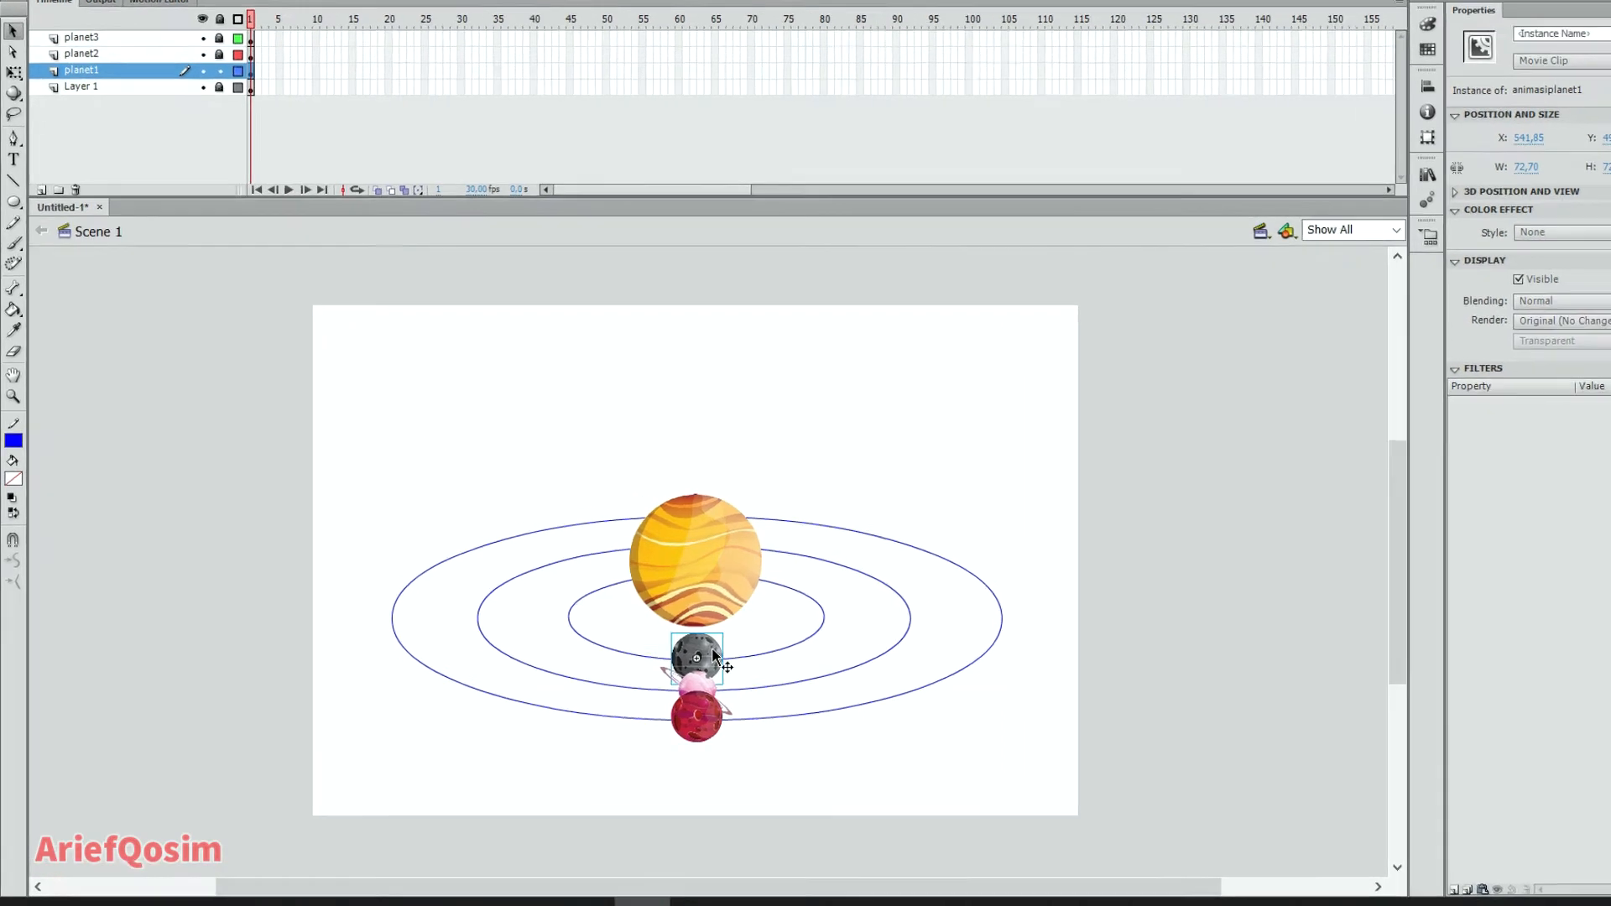
# Open the animasiplanet1 symbol for editing in place and create a classic tween on its first frame.
pyautogui.rightClick(660, 636)
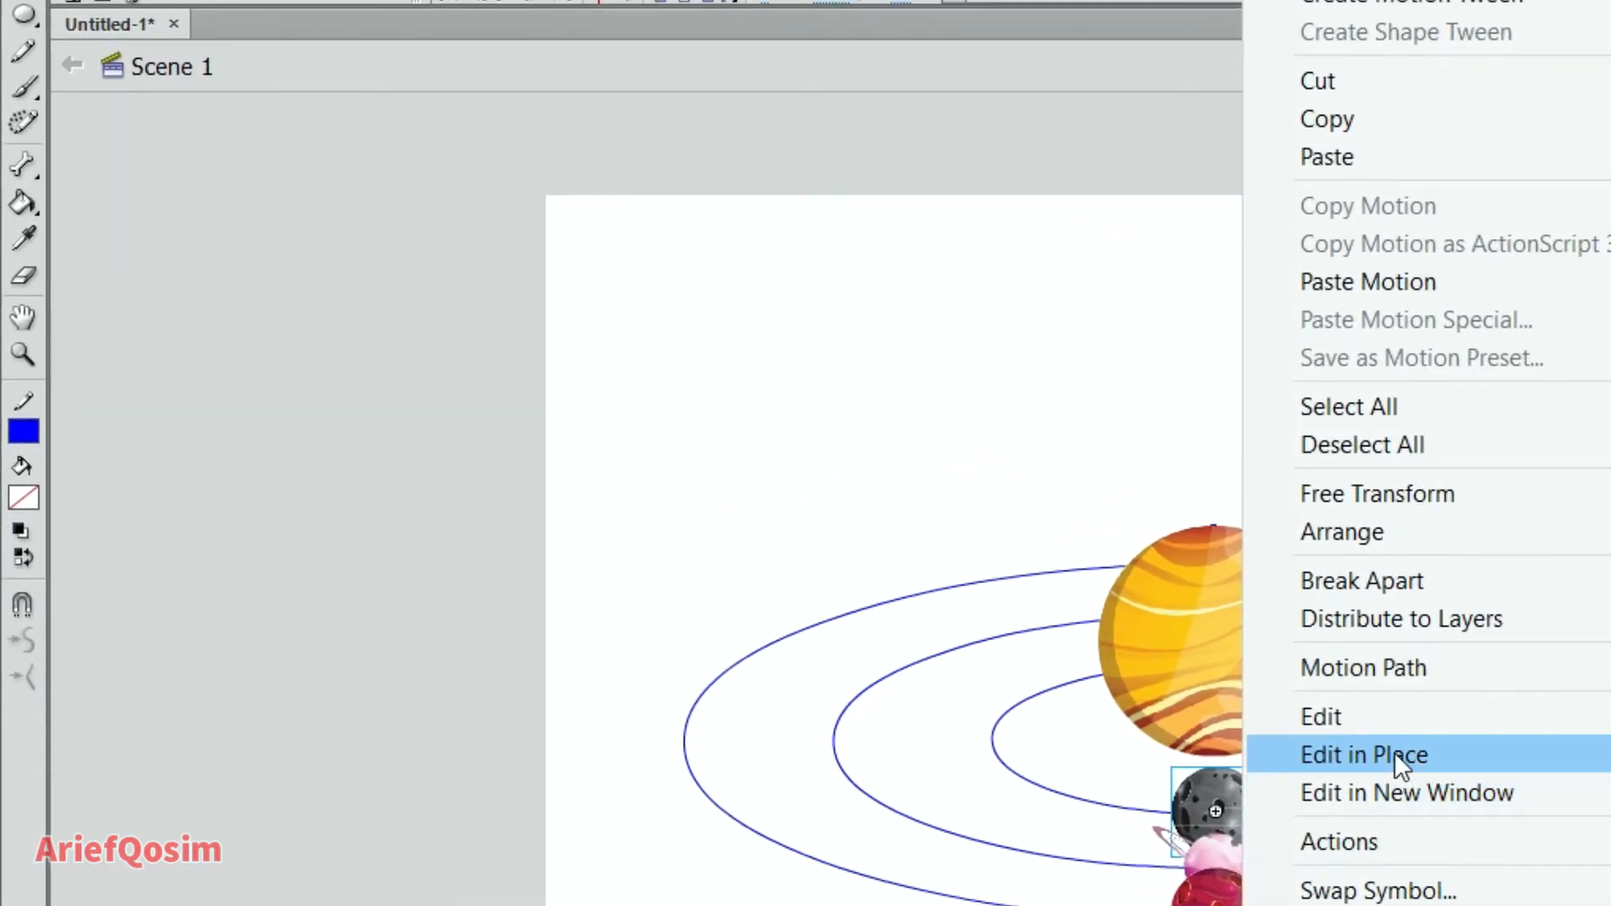
pyautogui.click(1392, 753)
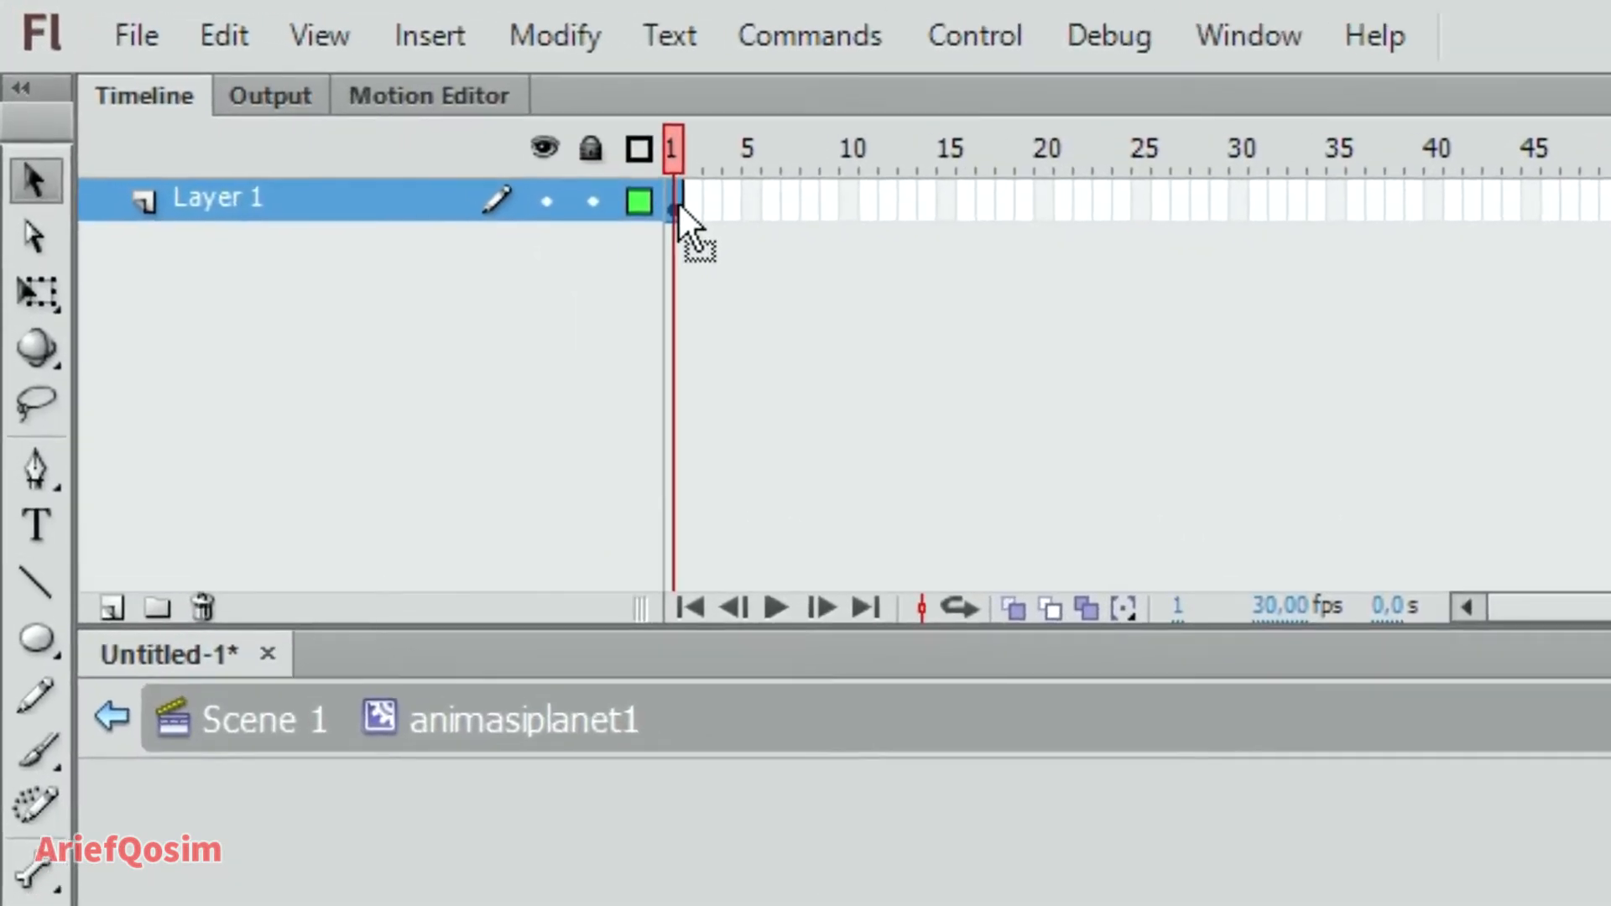
pyautogui.rightClick(677, 202)
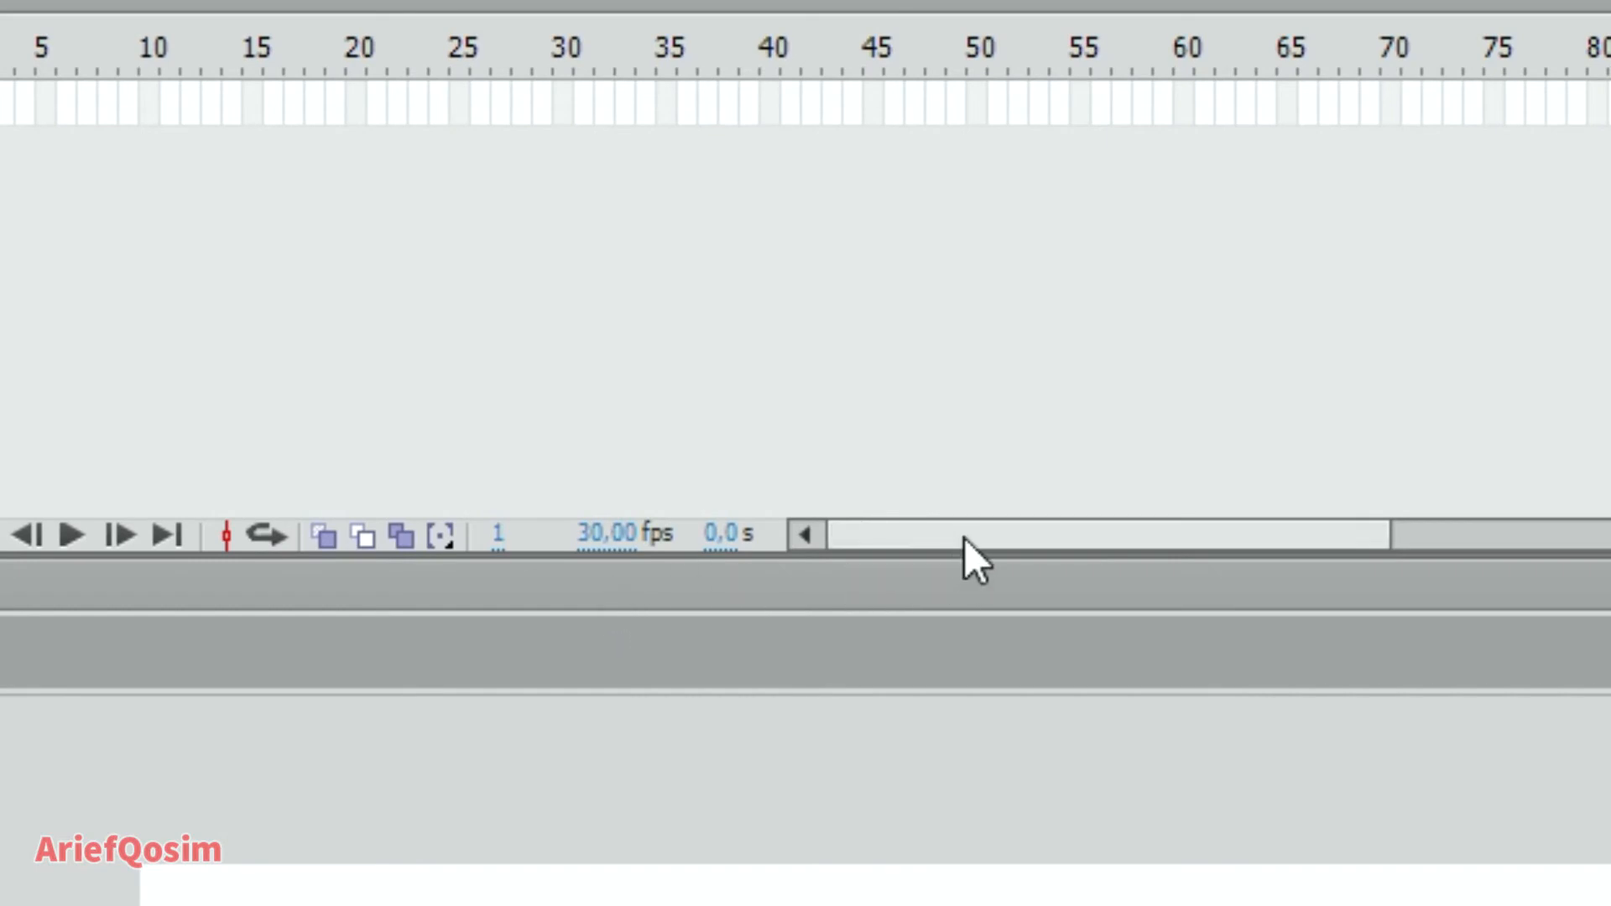
# Insert a keyframe at frame 150 of the symbol's Layer 1 to complete the classic tween.
pyautogui.moveTo(967, 537); pyautogui.dragTo(1106, 534)
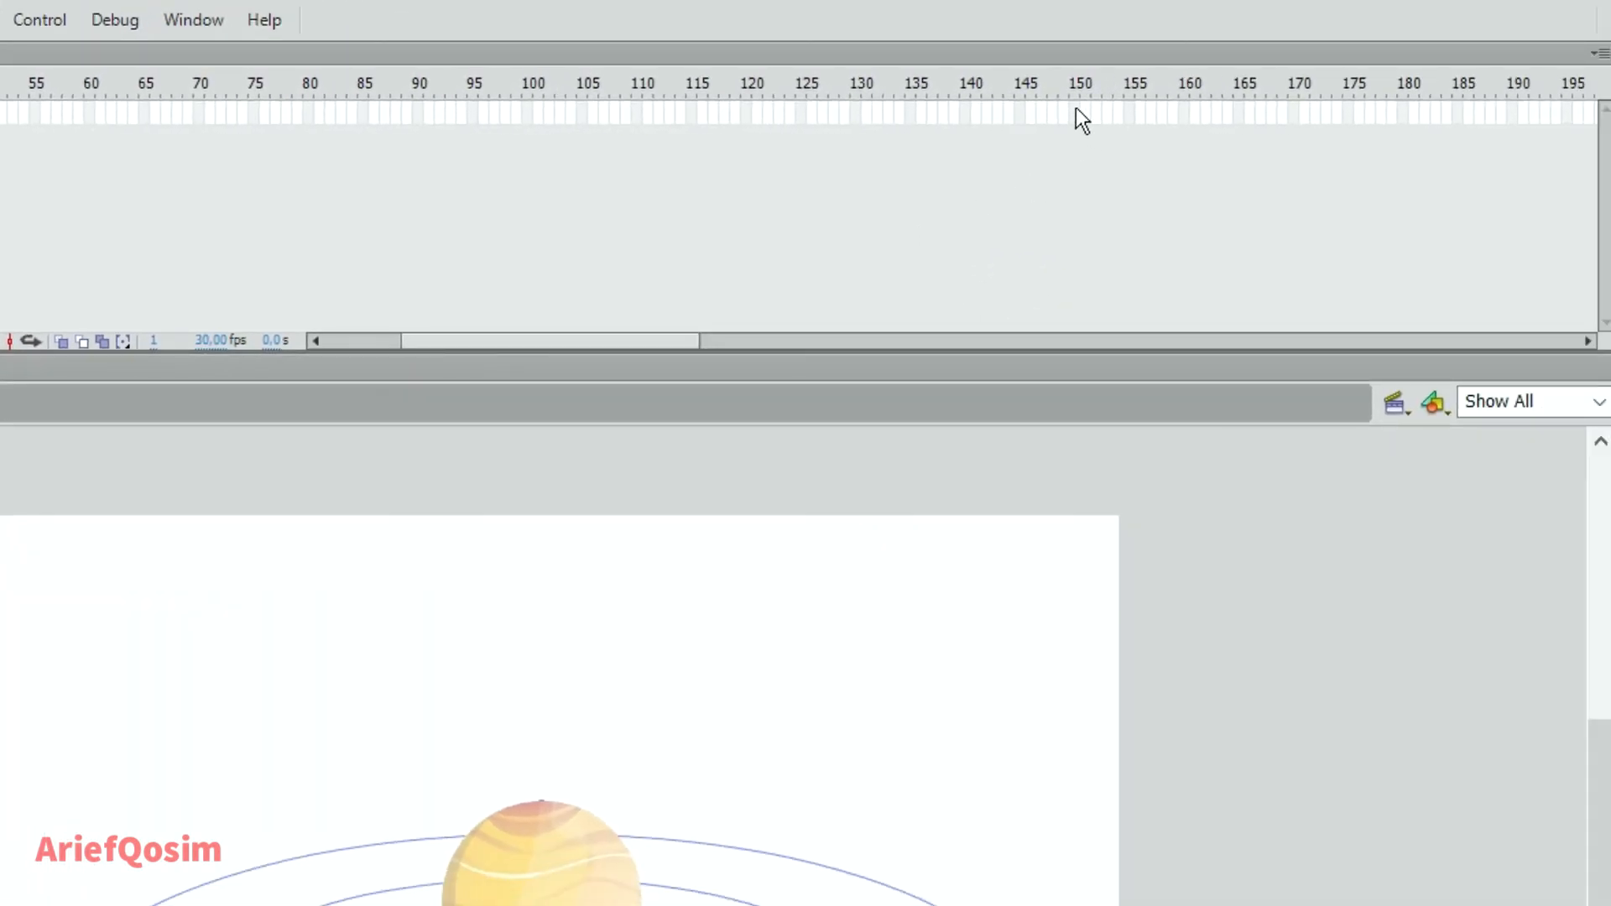
pyautogui.rightClick(1076, 109)
pyautogui.click(1201, 313)
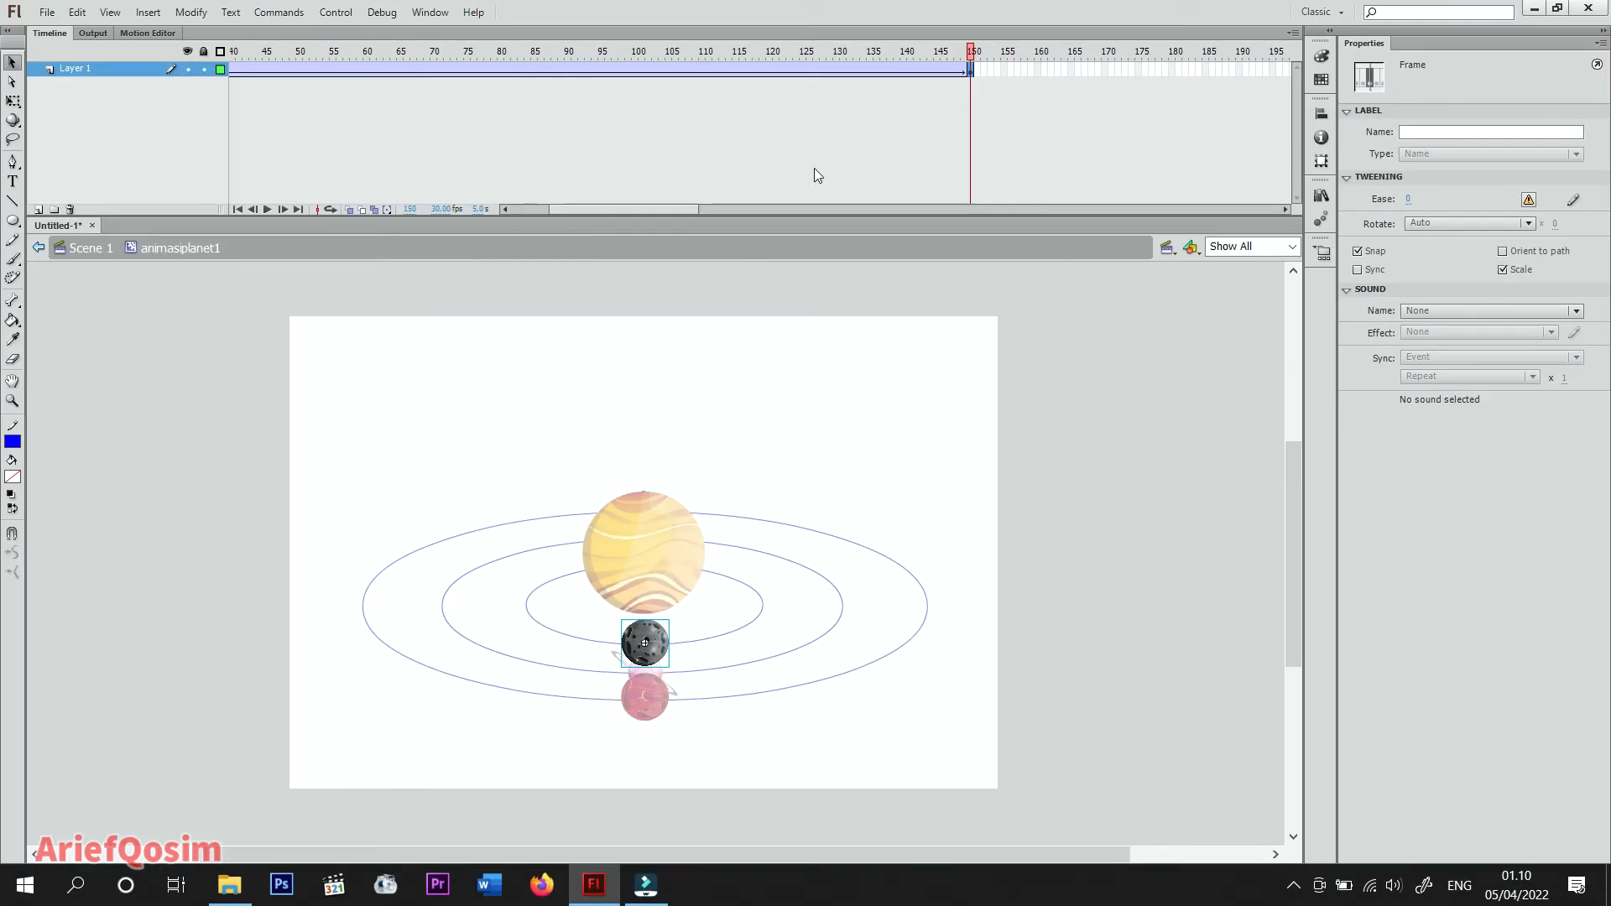
pyautogui.moveTo(675, 209); pyautogui.dragTo(582, 215)
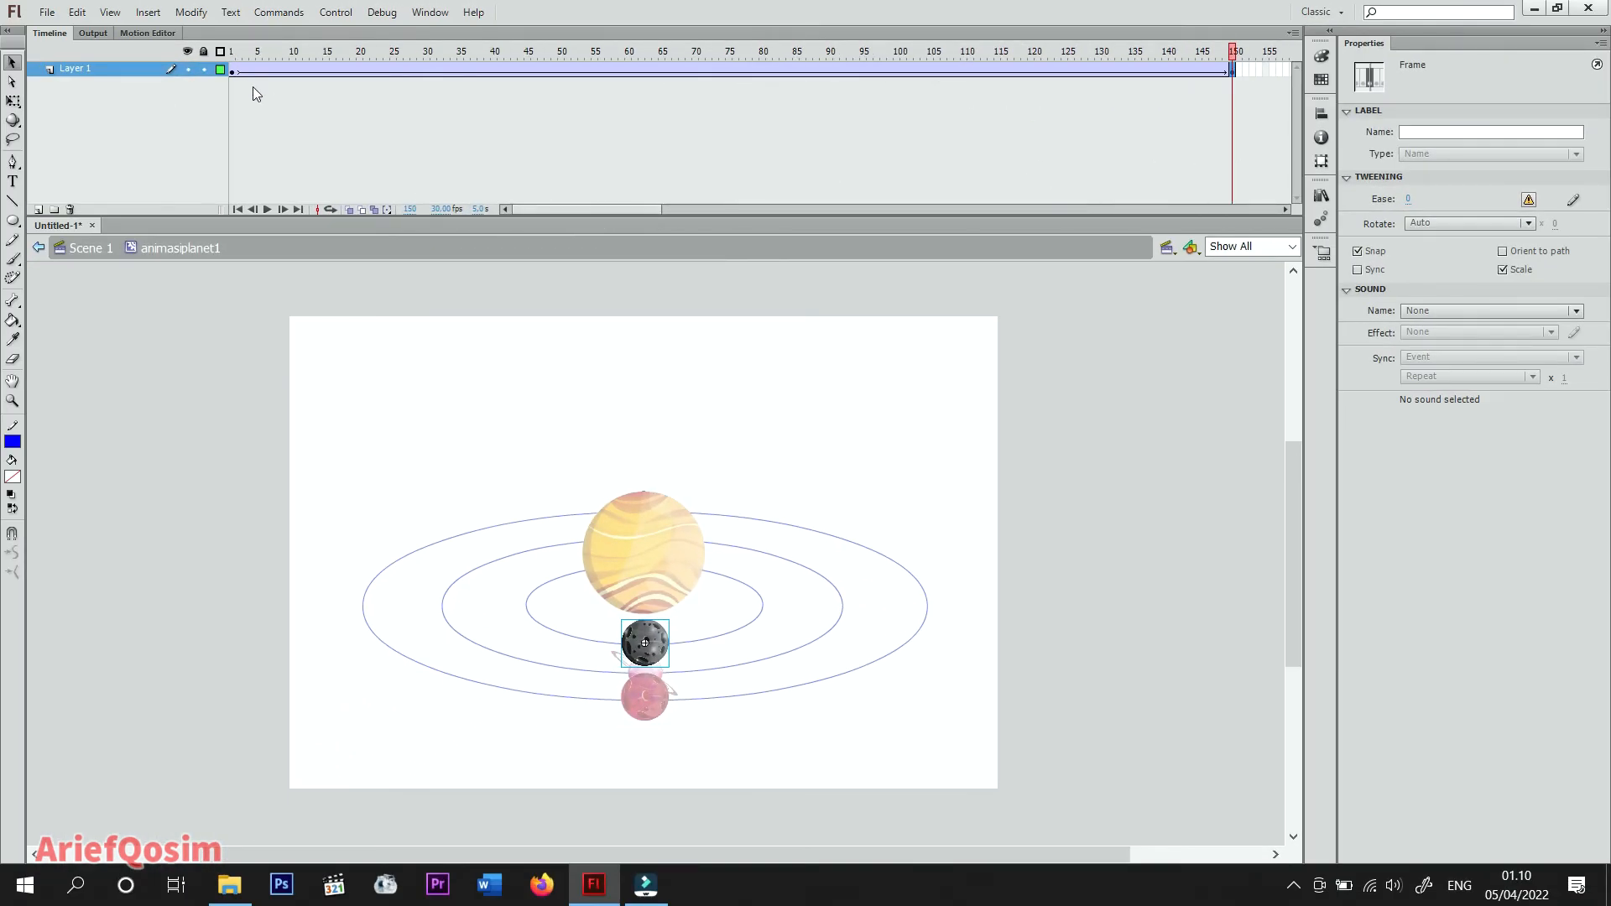
pyautogui.click(232, 72)
pyautogui.click(1230, 72)
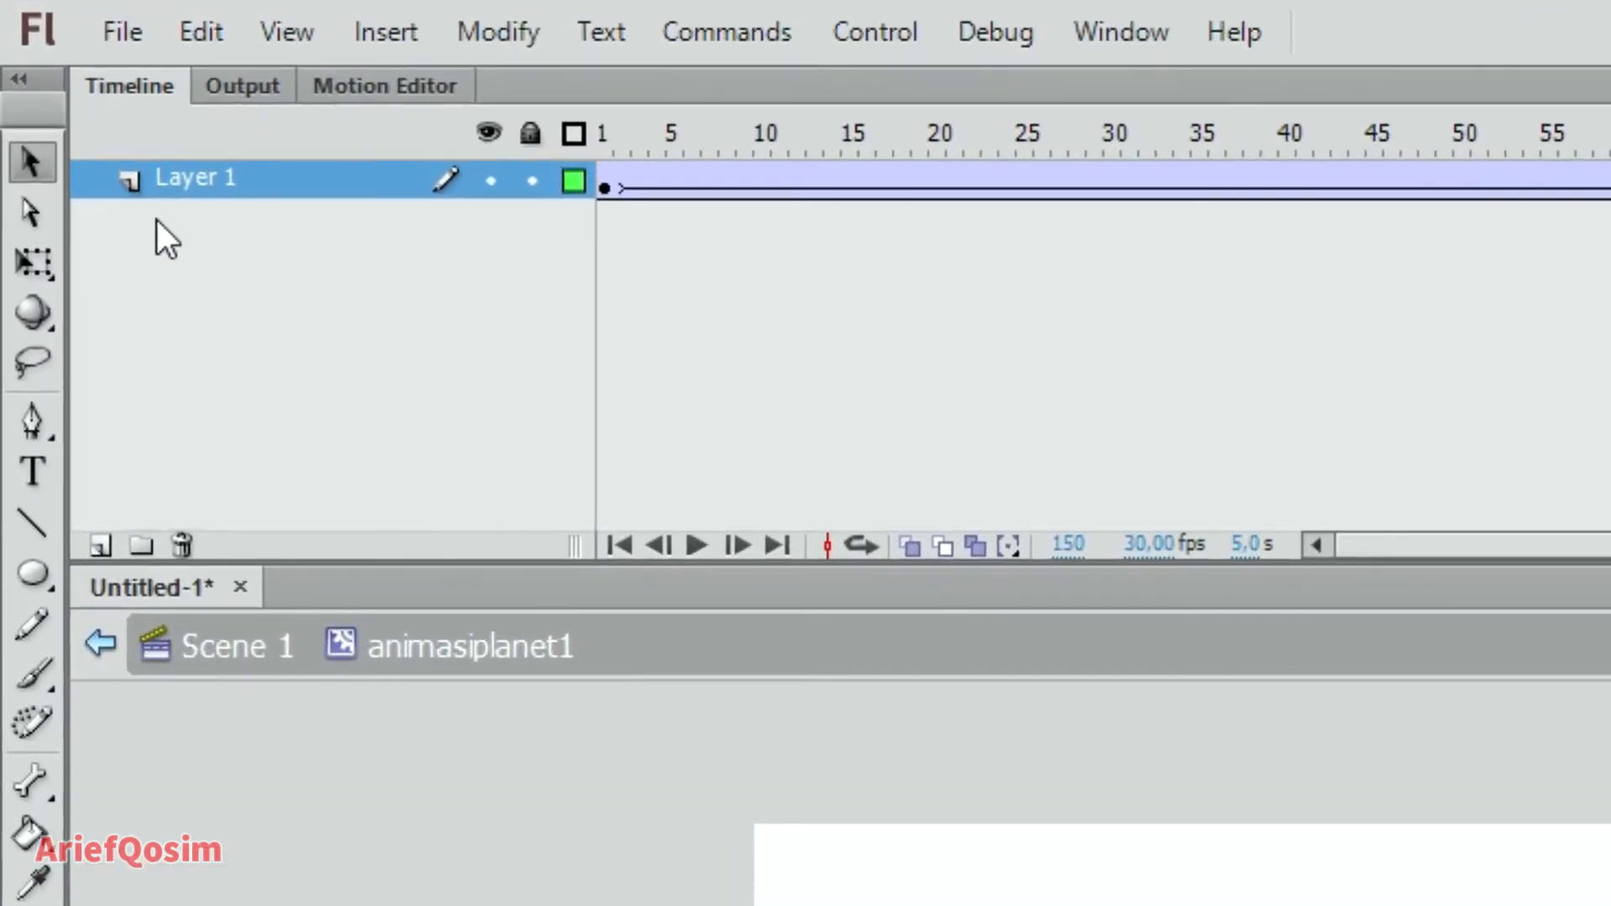
# Add a classic motion guide layer to Layer 1 of the animasiplanet1 symbol and select the guide's first frame.
pyautogui.rightClick(165, 180)
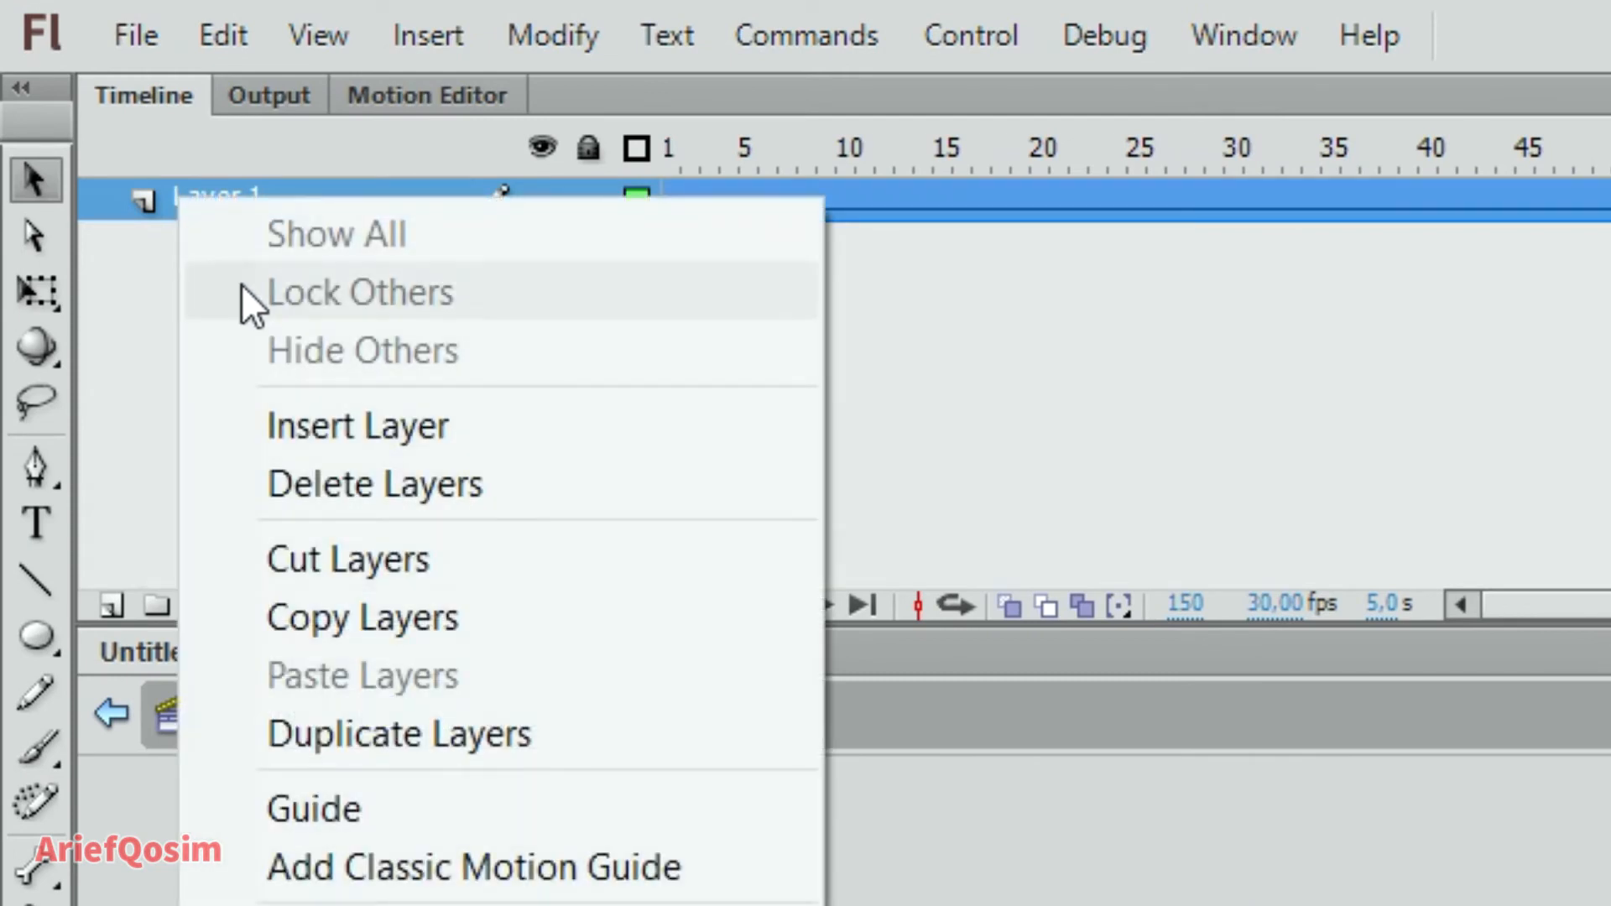
pyautogui.click(500, 881)
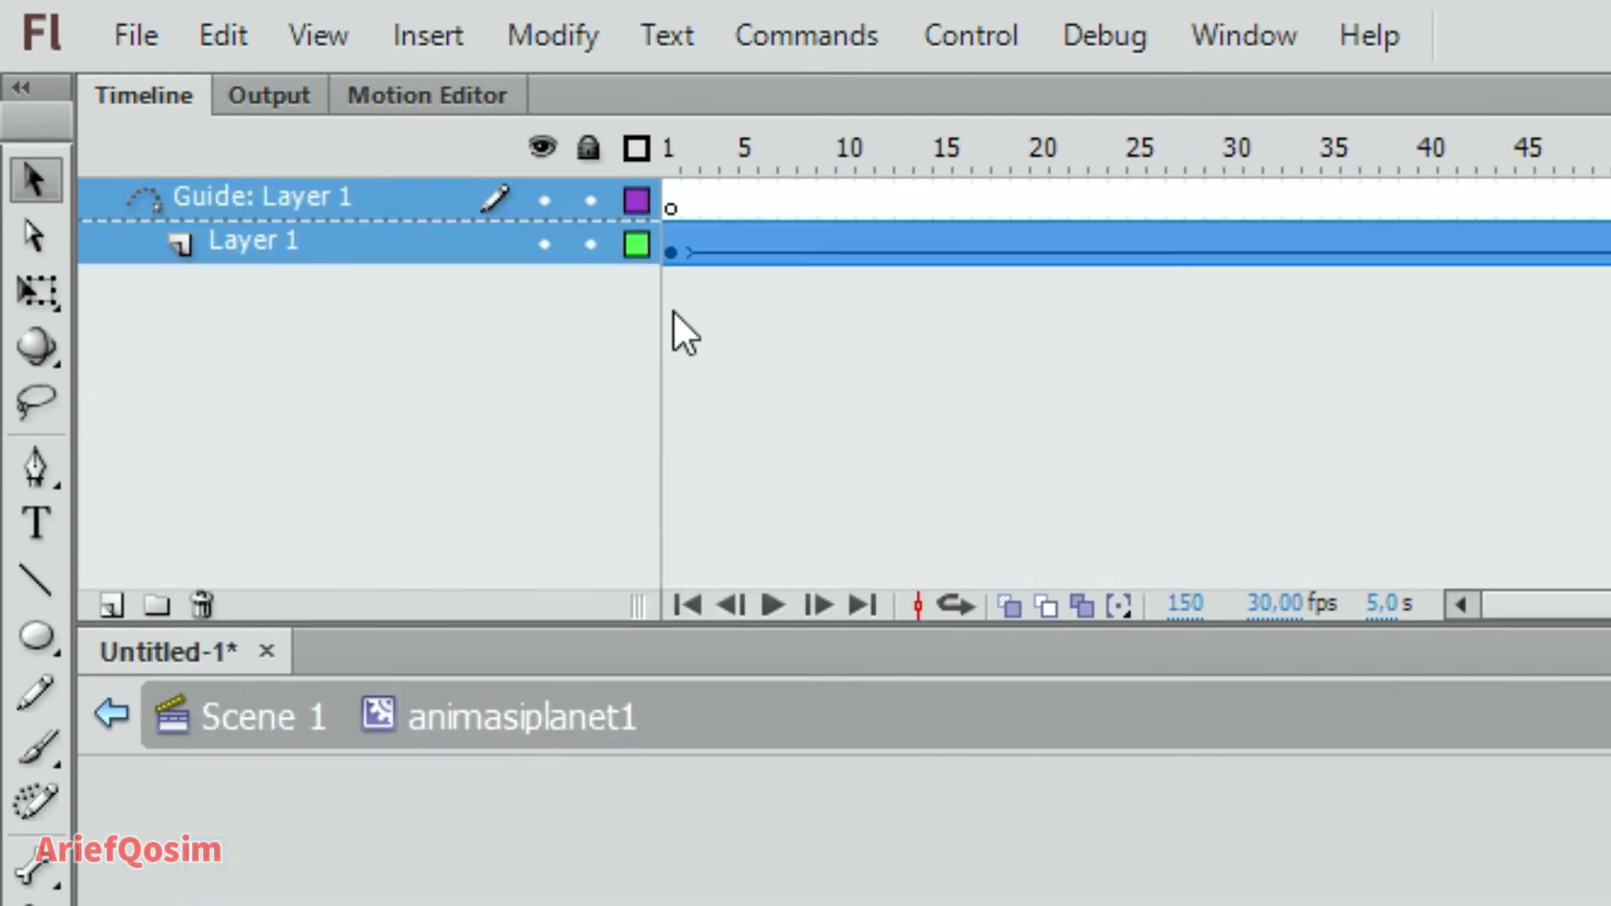
pyautogui.click(671, 206)
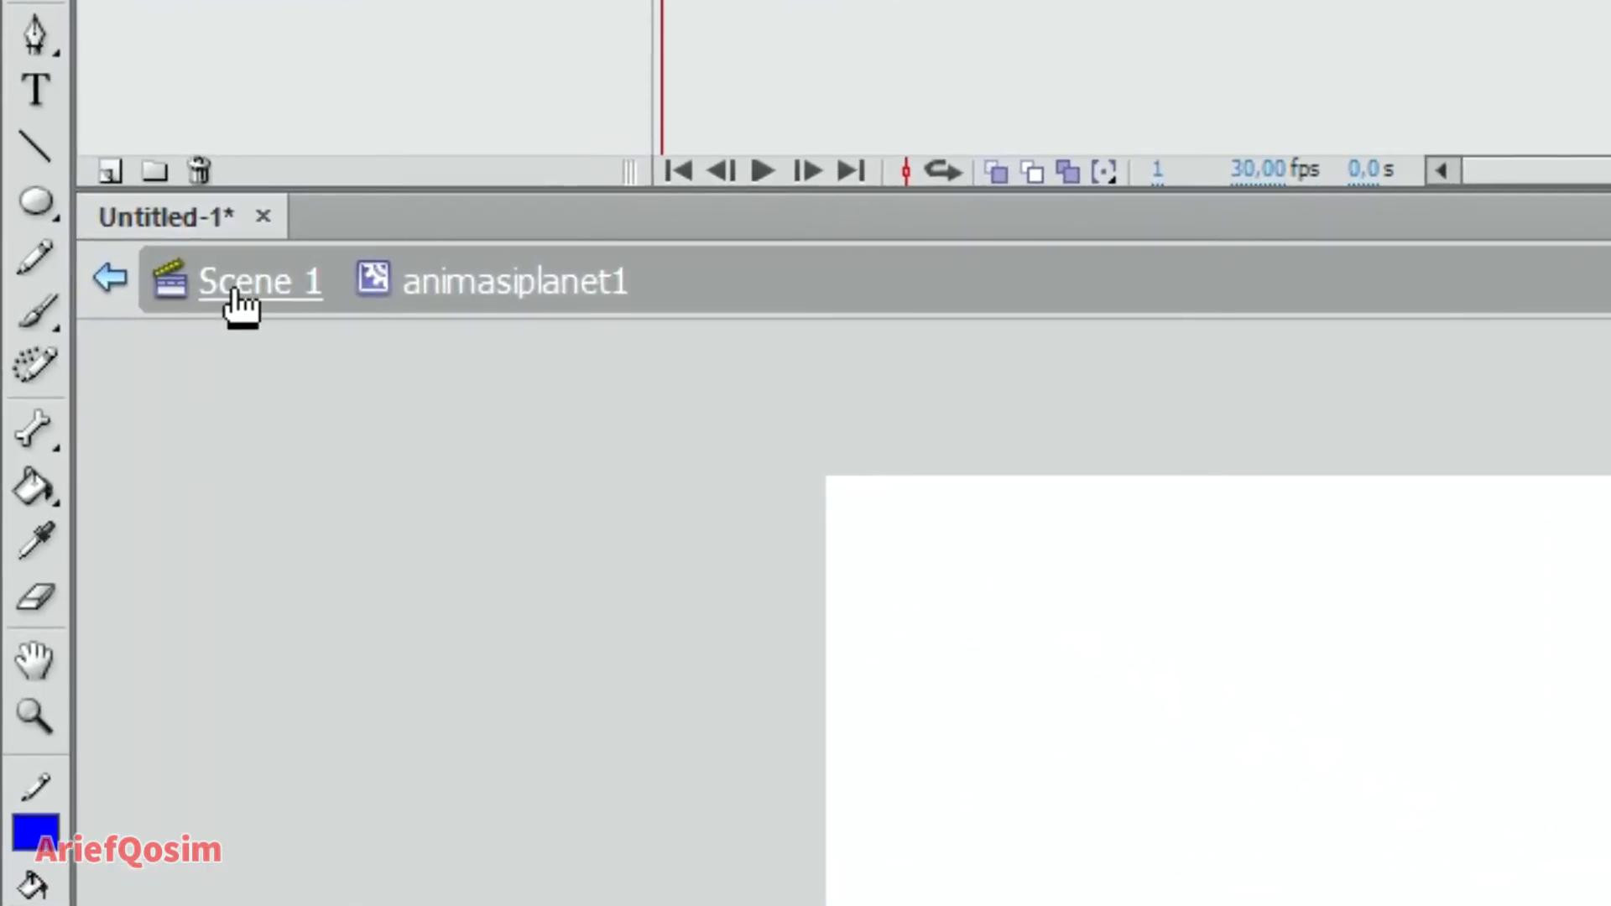
# Return to Scene 1, unlock Layer 1 and copy the innermost orbit ellipse.
pyautogui.click(237, 295)
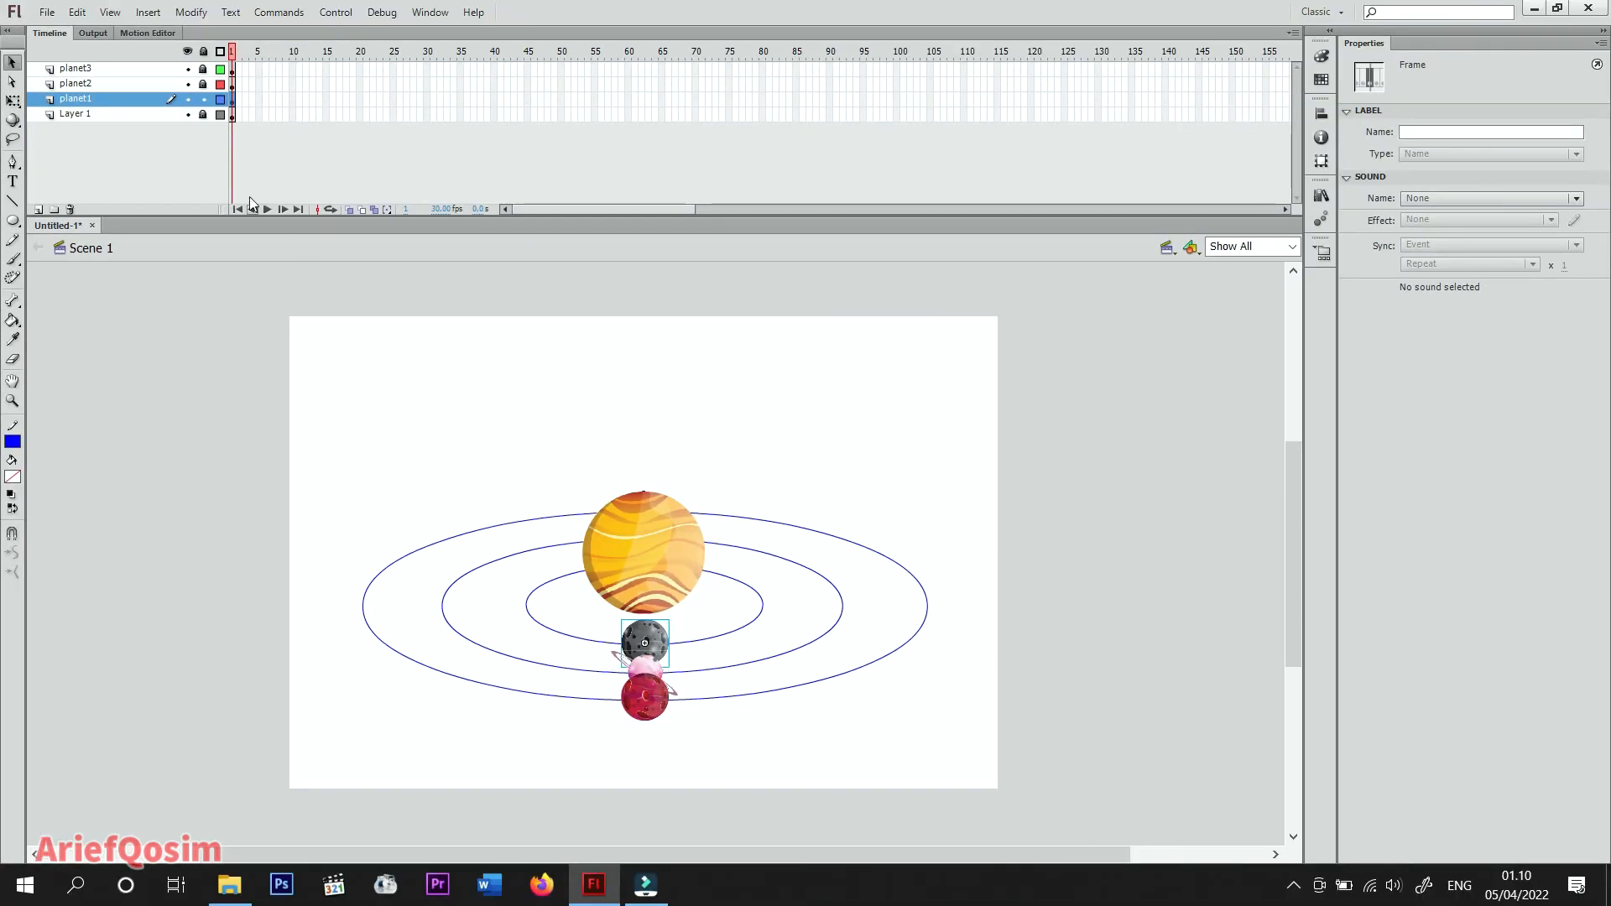
pyautogui.click(203, 115)
pyautogui.click(762, 606)
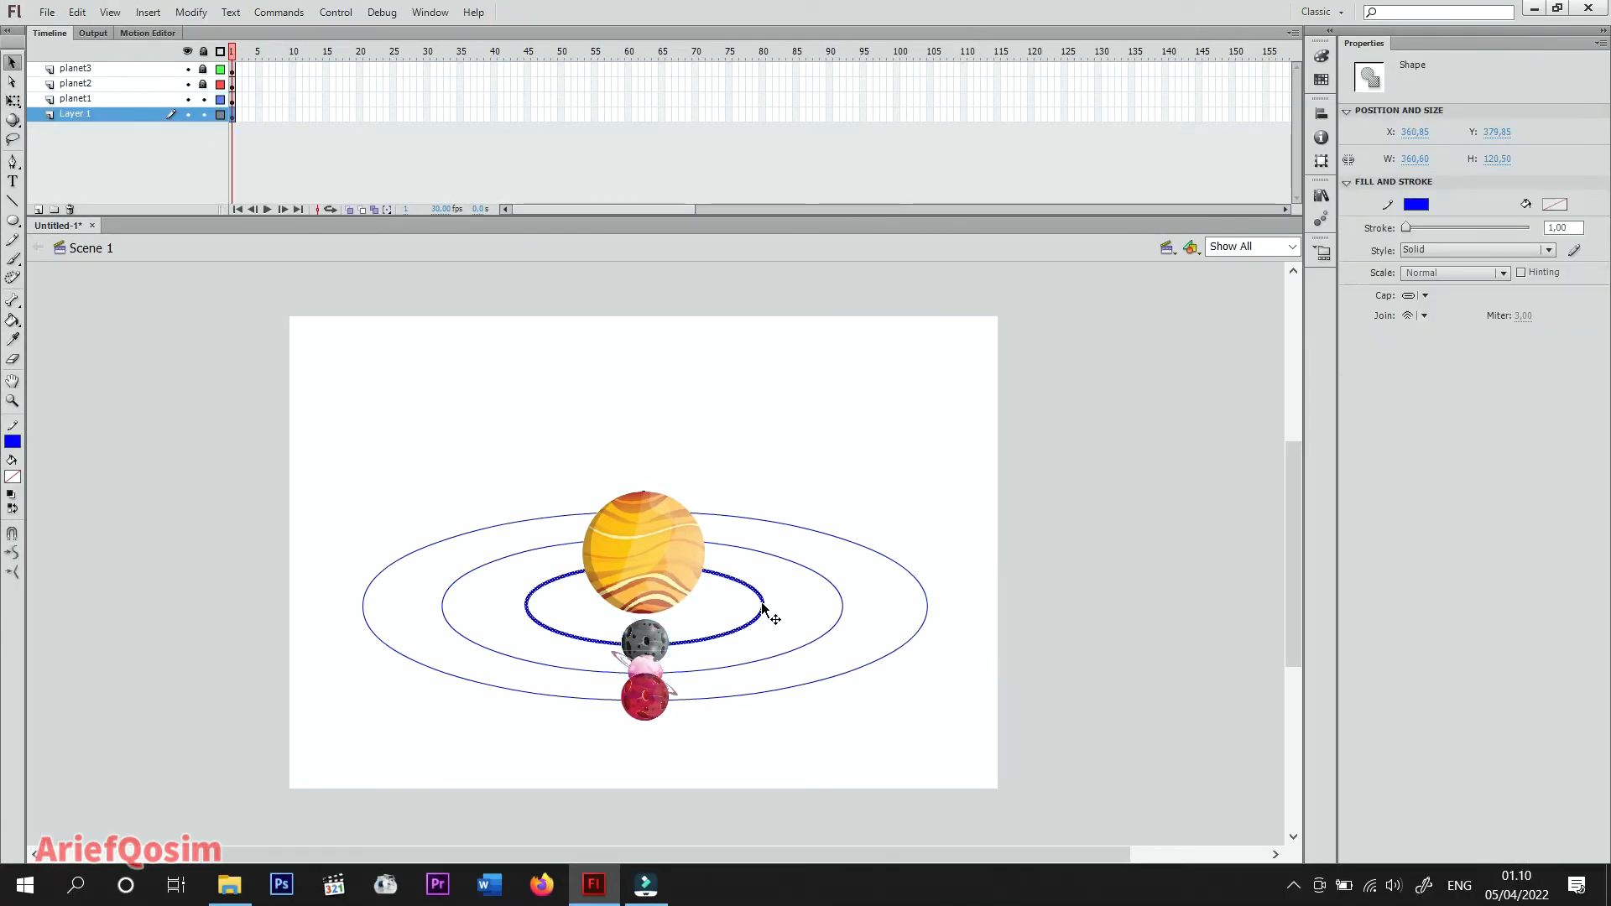
pyautogui.rightClick(763, 606)
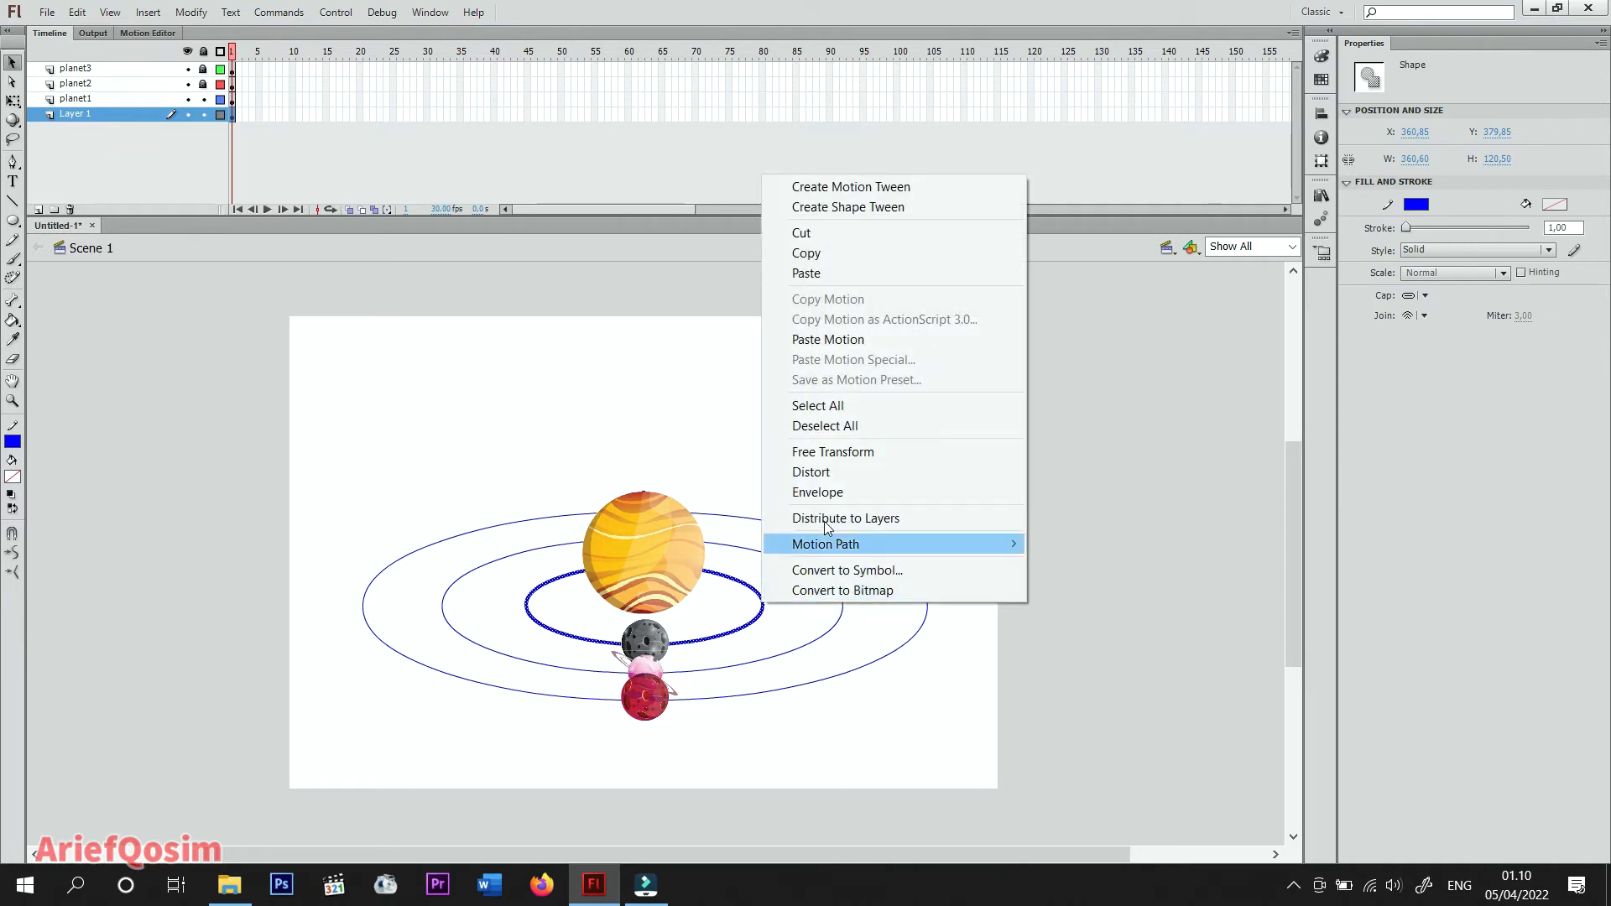
pyautogui.click(814, 257)
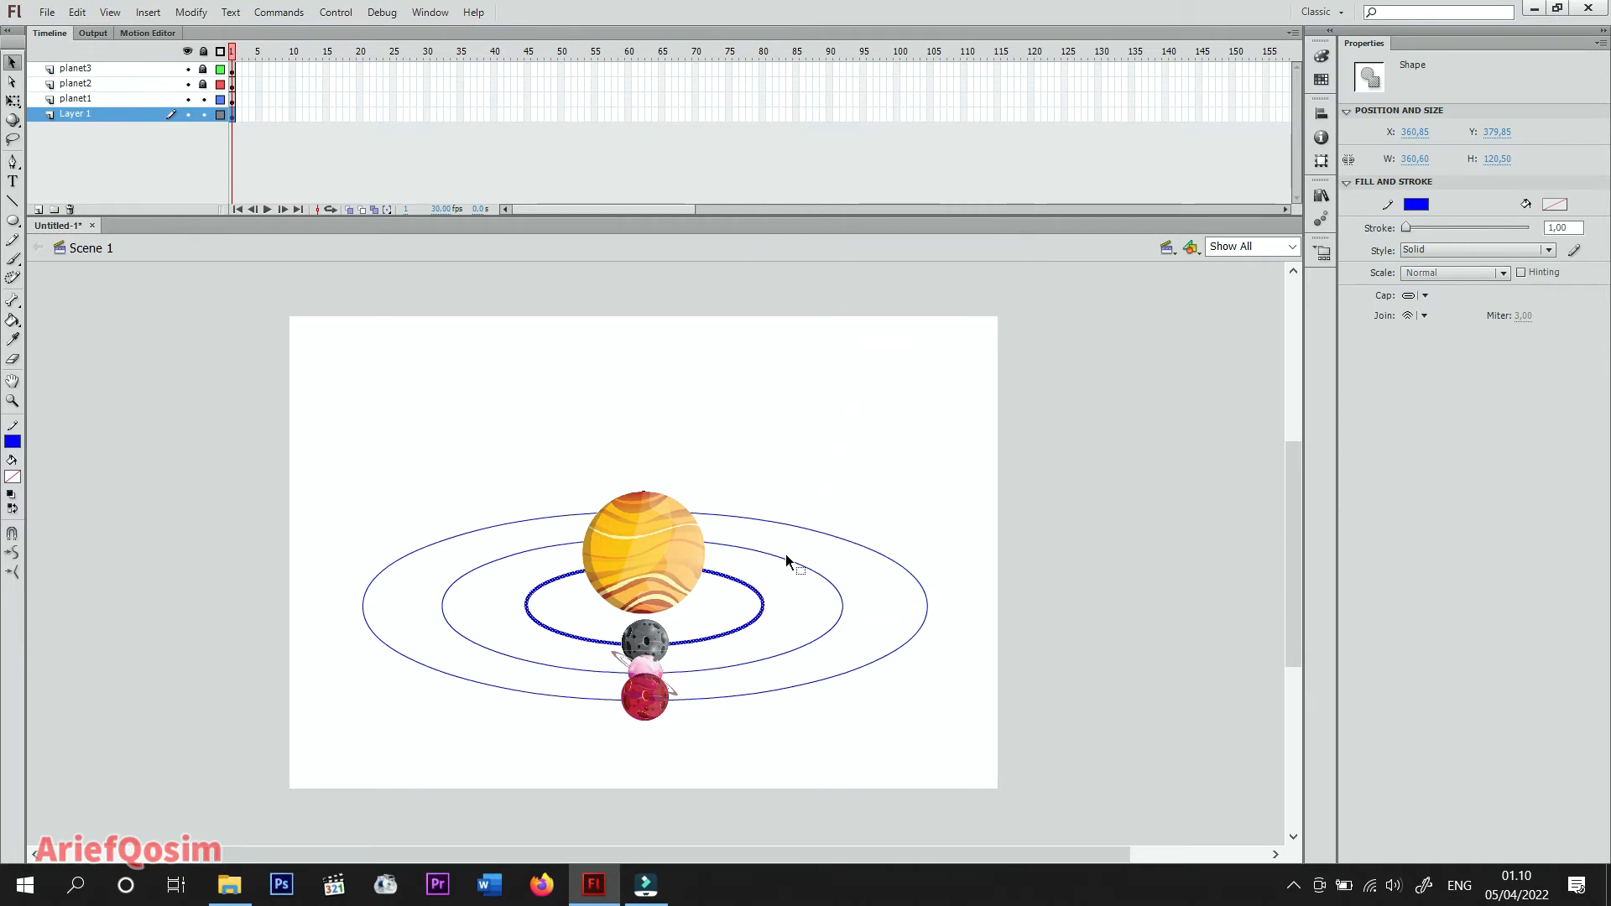
# Open the gray planet's animasiplanet1 symbol in place and paste the orbit ellipse on its guide layer.
pyautogui.click(661, 632)
pyautogui.rightClick(661, 632)
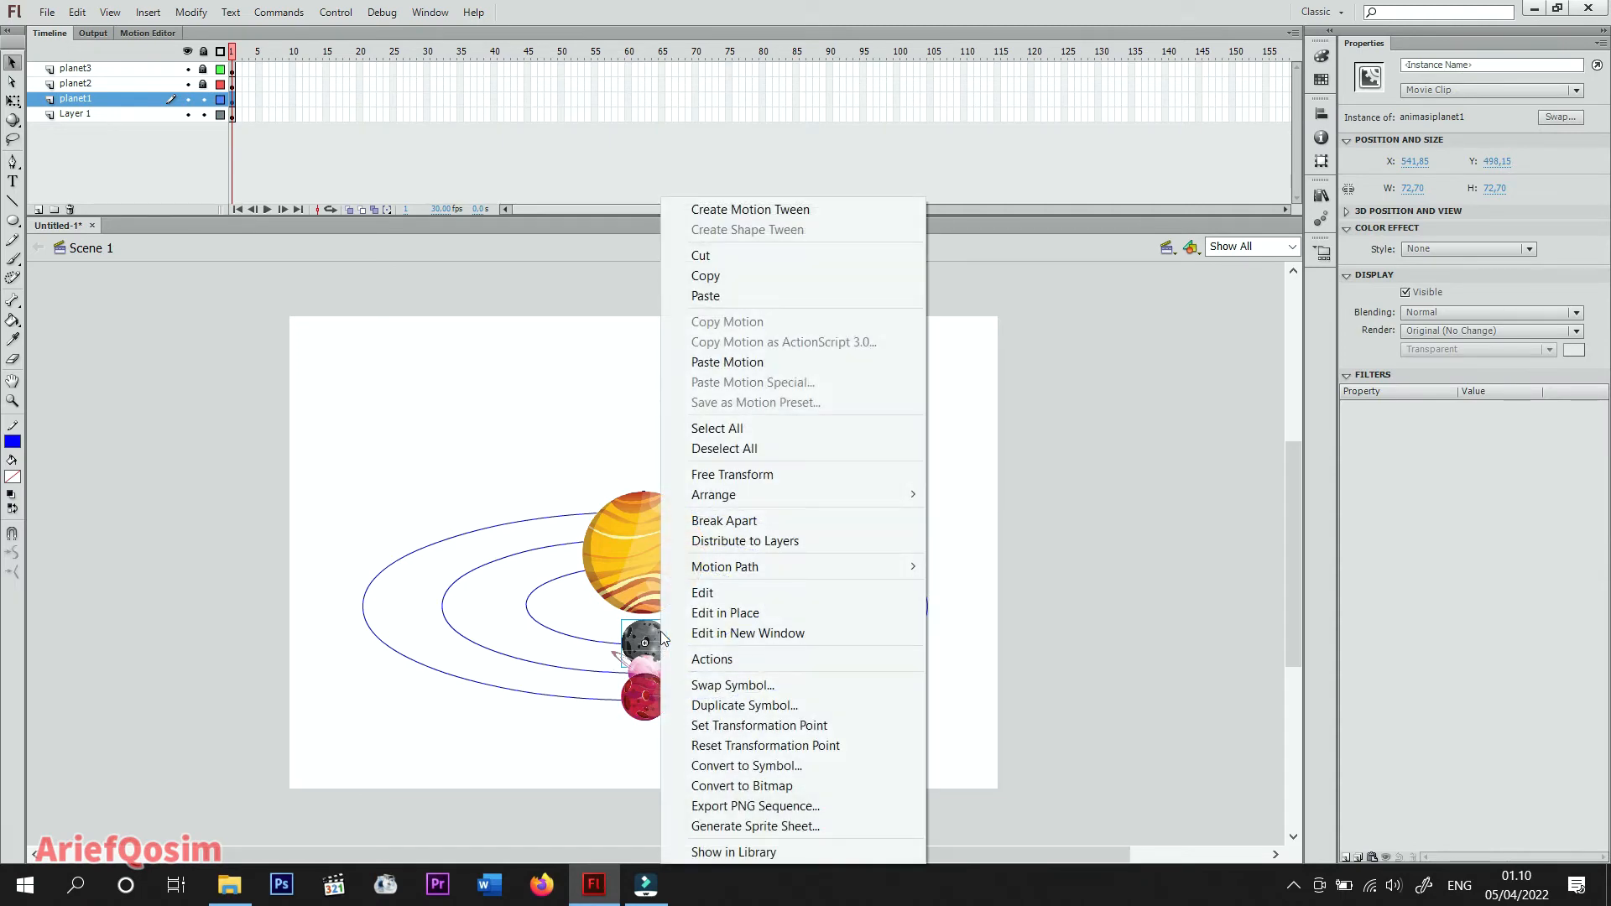
pyautogui.click(728, 612)
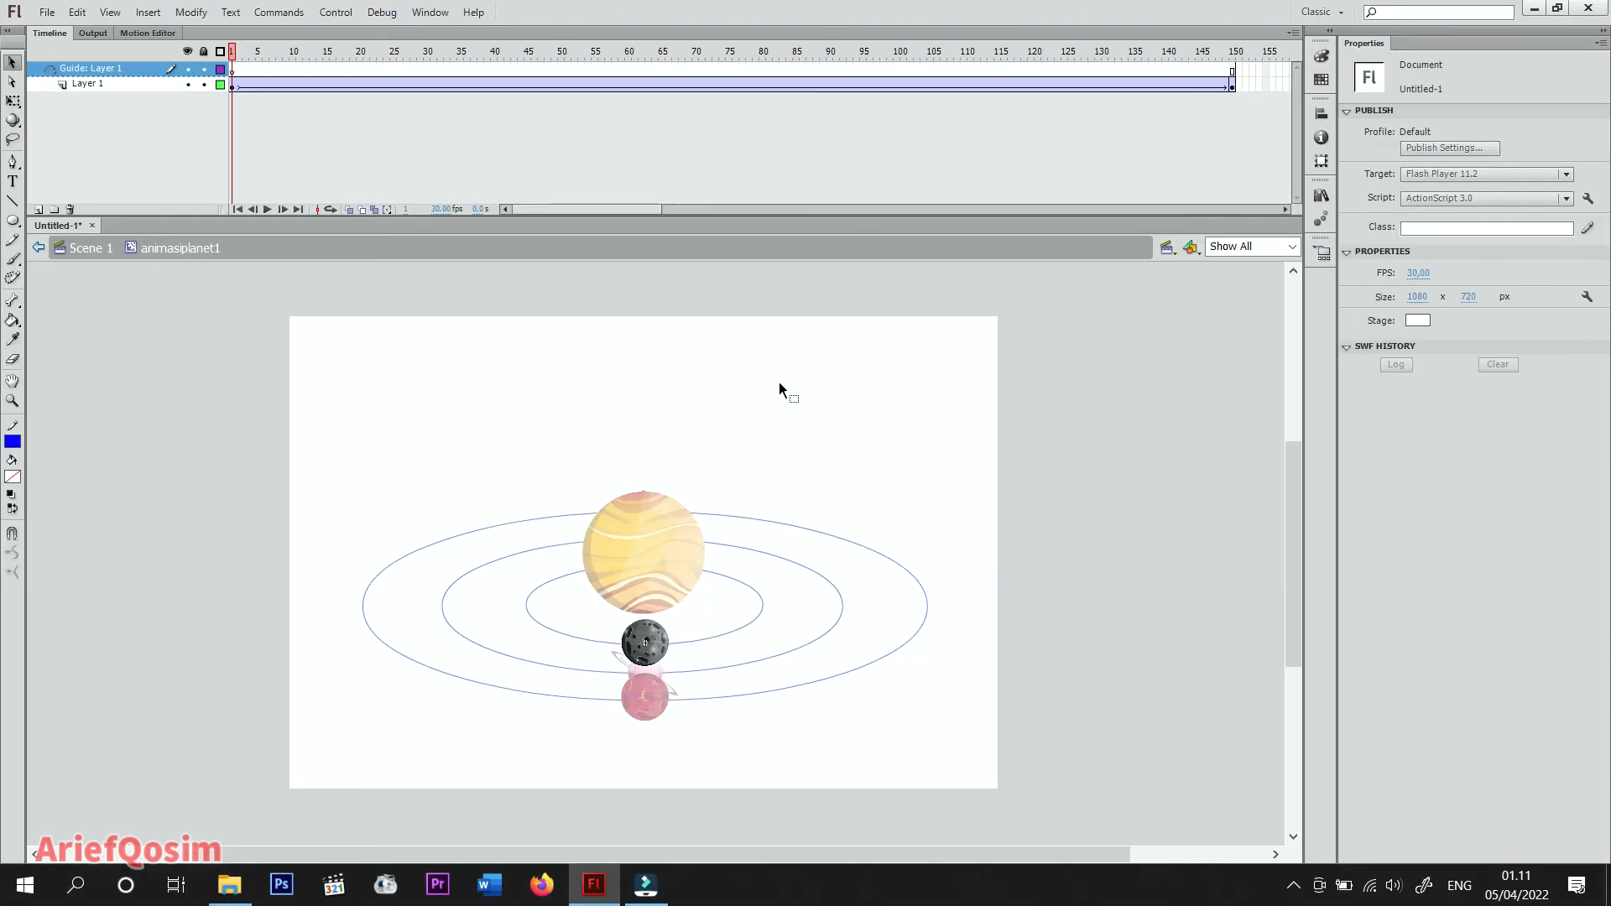
pyautogui.rightClick(779, 382)
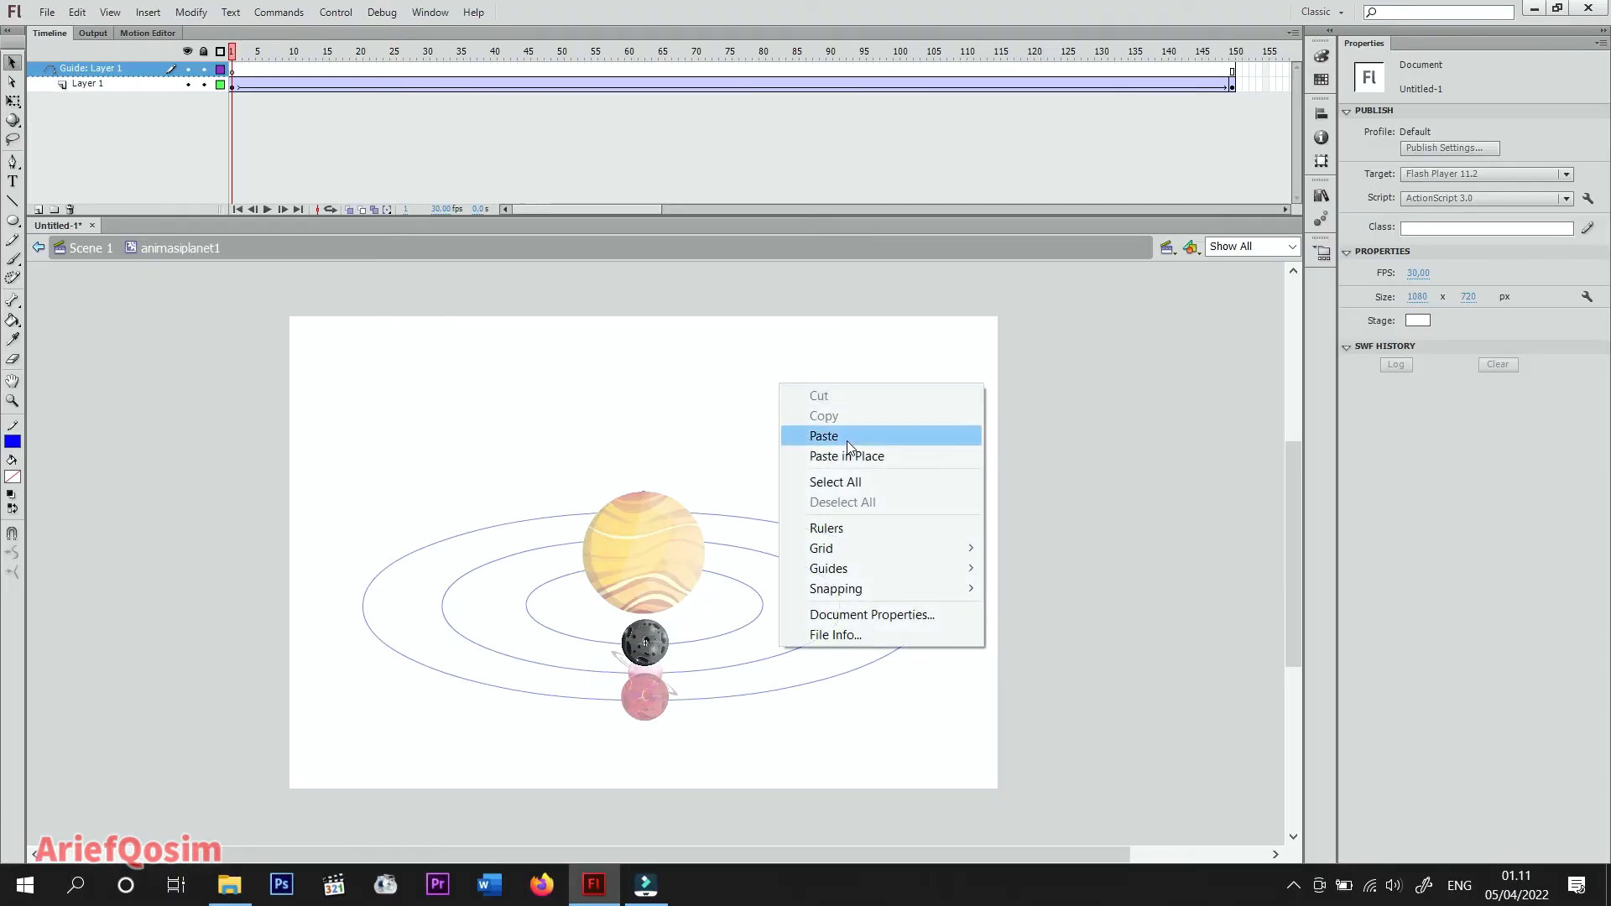
pyautogui.click(823, 435)
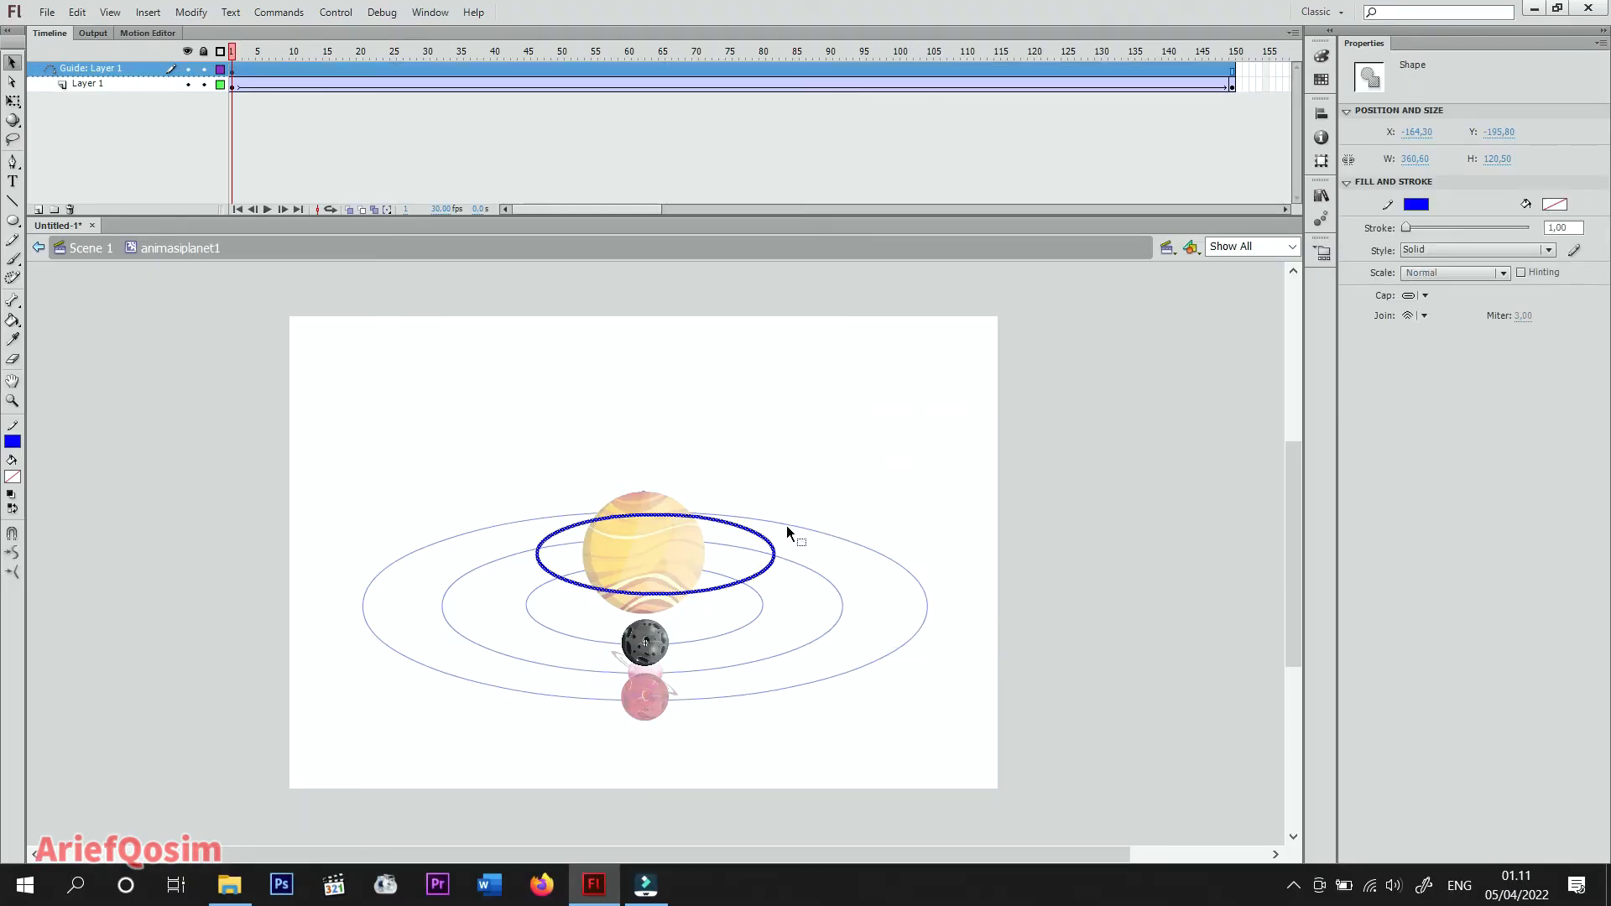
# Align the pasted ellipse precisely over the original innermost orbit, at about X -180, Y -118.
pyautogui.moveTo(770, 546); pyautogui.dragTo(759, 599)
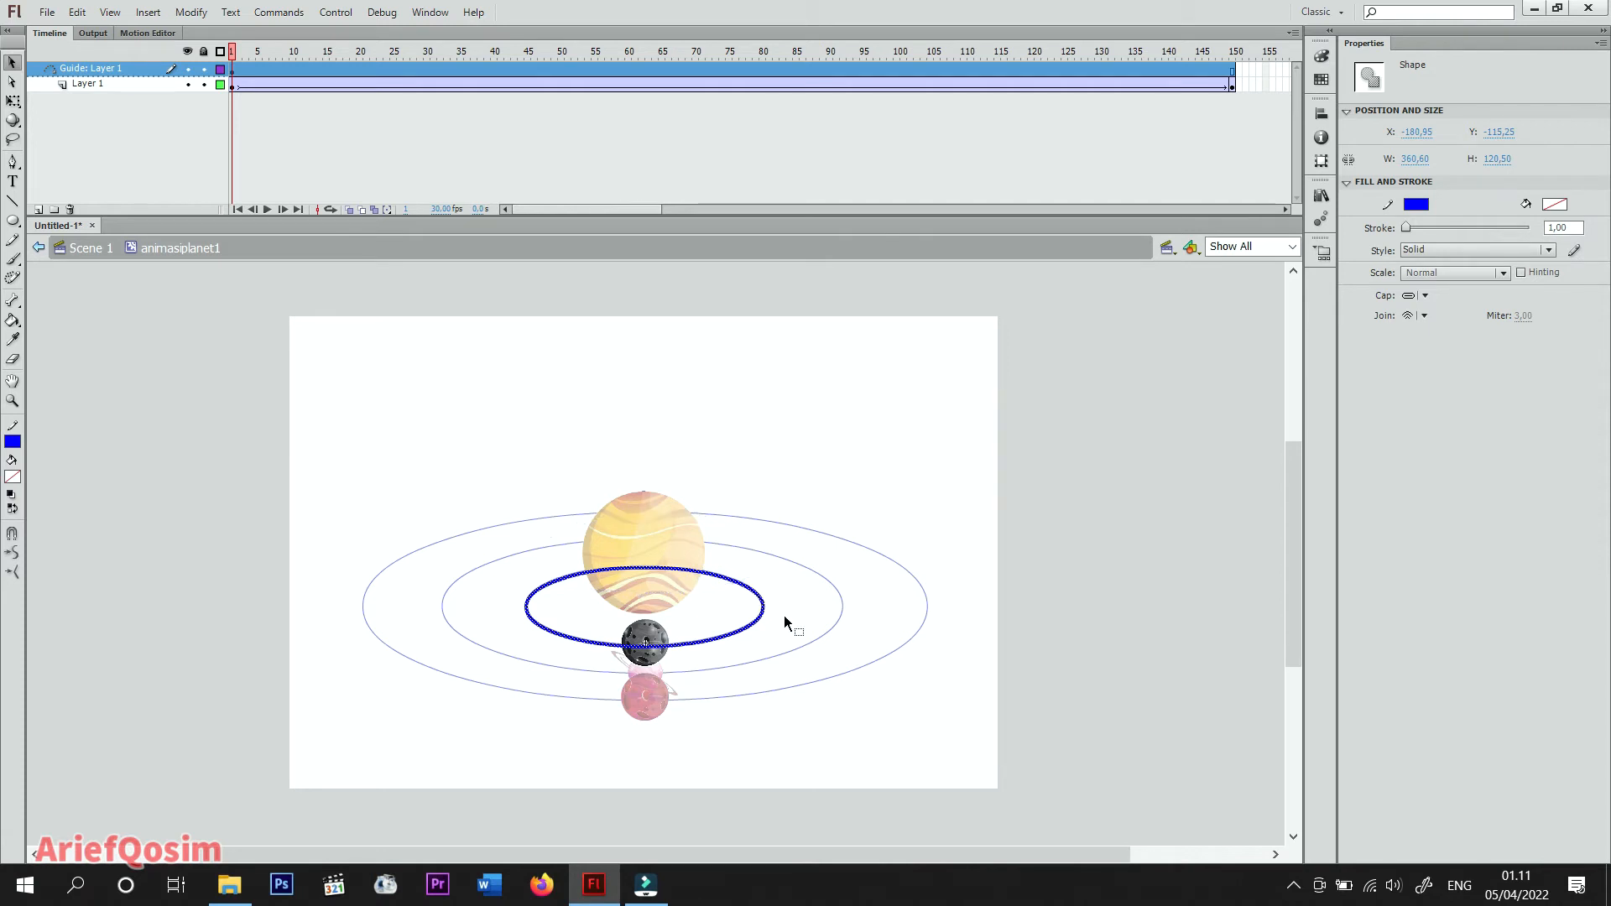
pyautogui.click(1291, 246)
pyautogui.click(1235, 372)
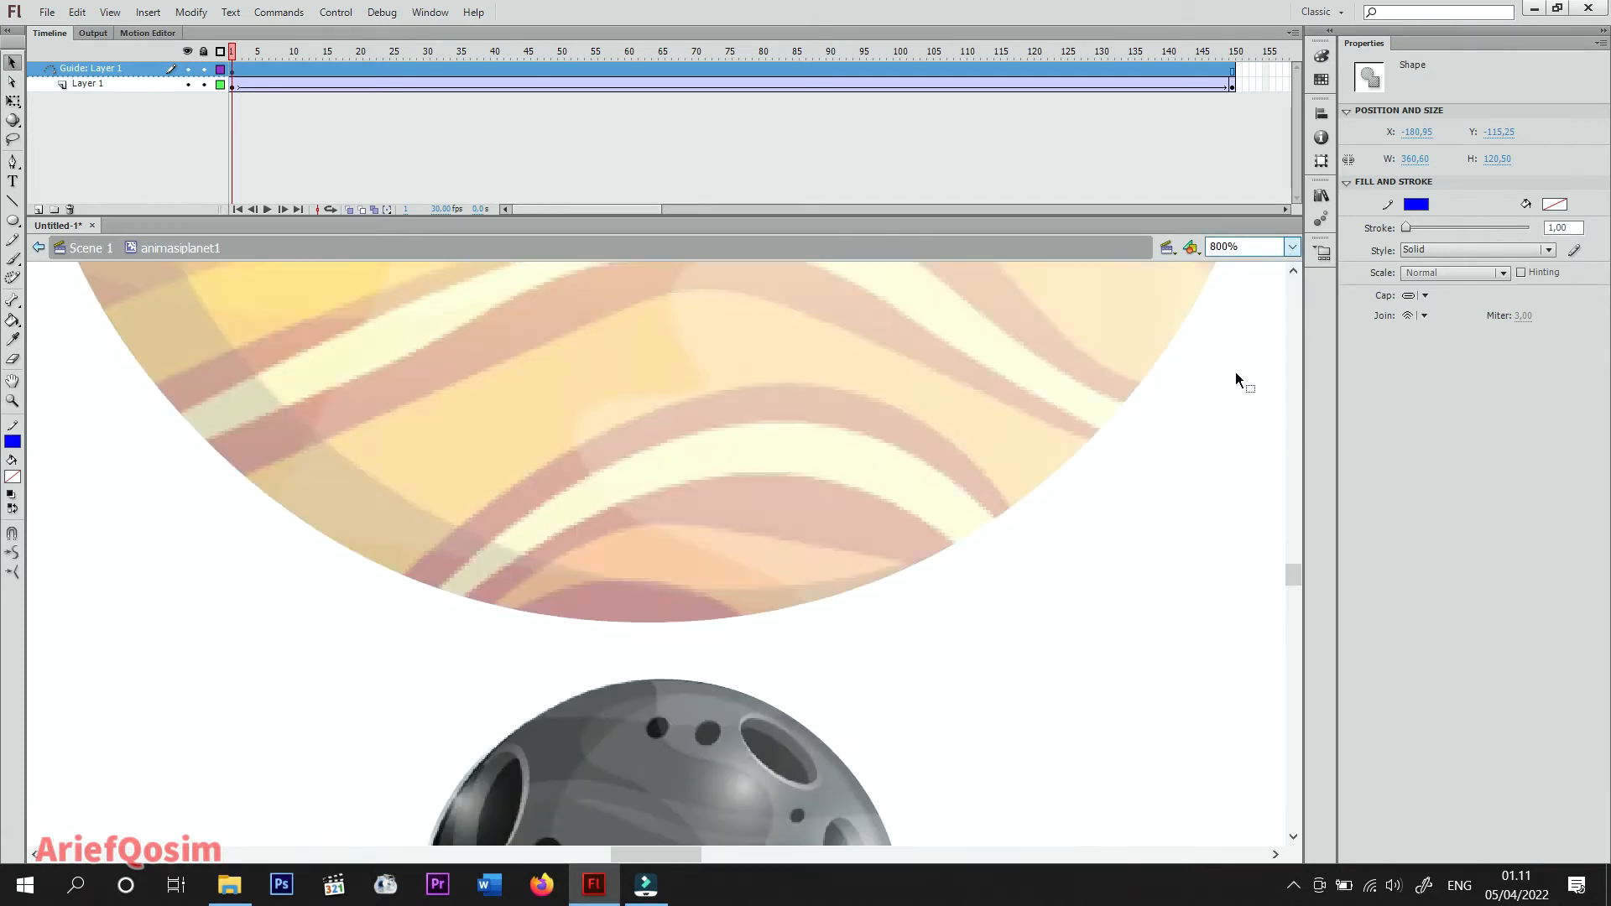
pyautogui.scroll(-4, 985, 501)
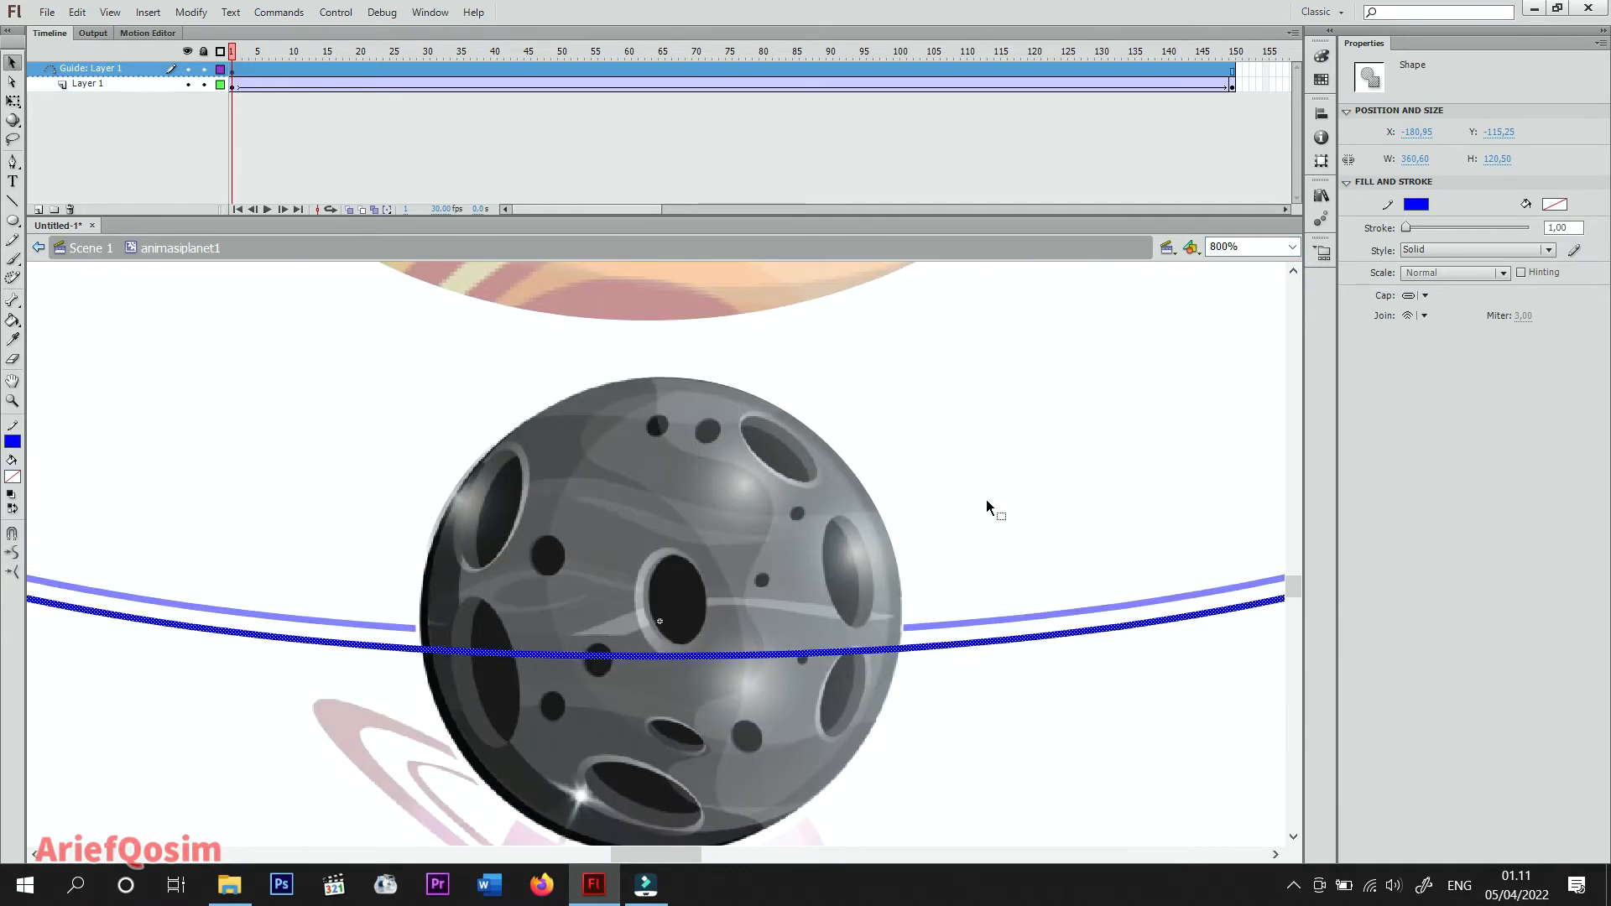
pyautogui.moveTo(980, 646); pyautogui.dragTo(989, 627)
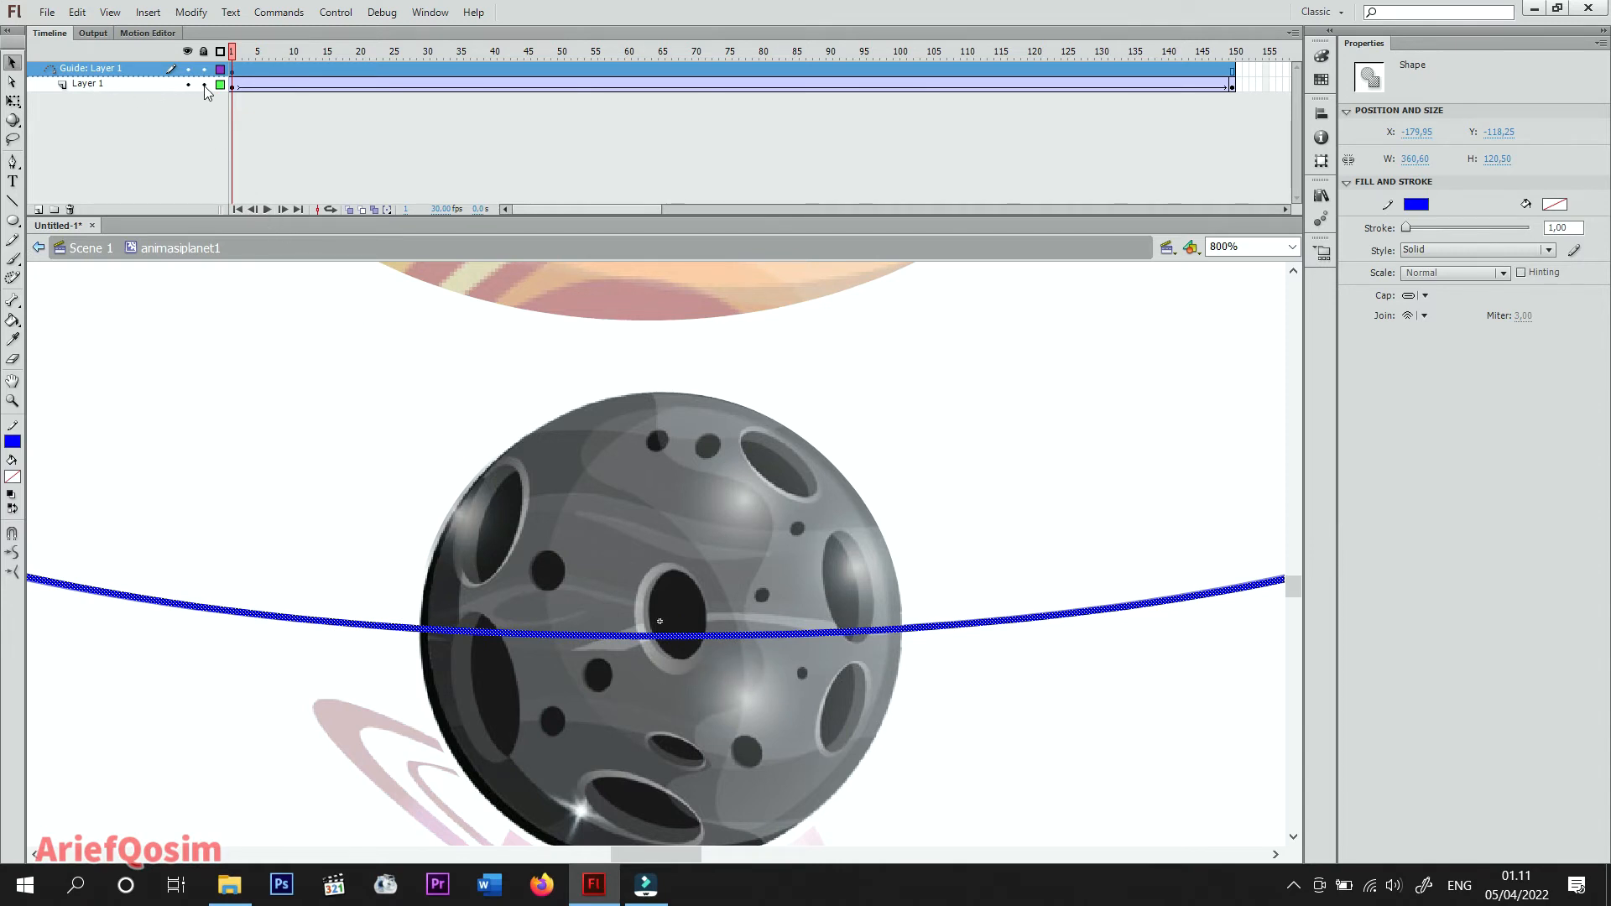
# Make the symbol's Layer 1 the active layer and view the stage at 100%.
pyautogui.click(97, 86)
pyautogui.click(202, 84)
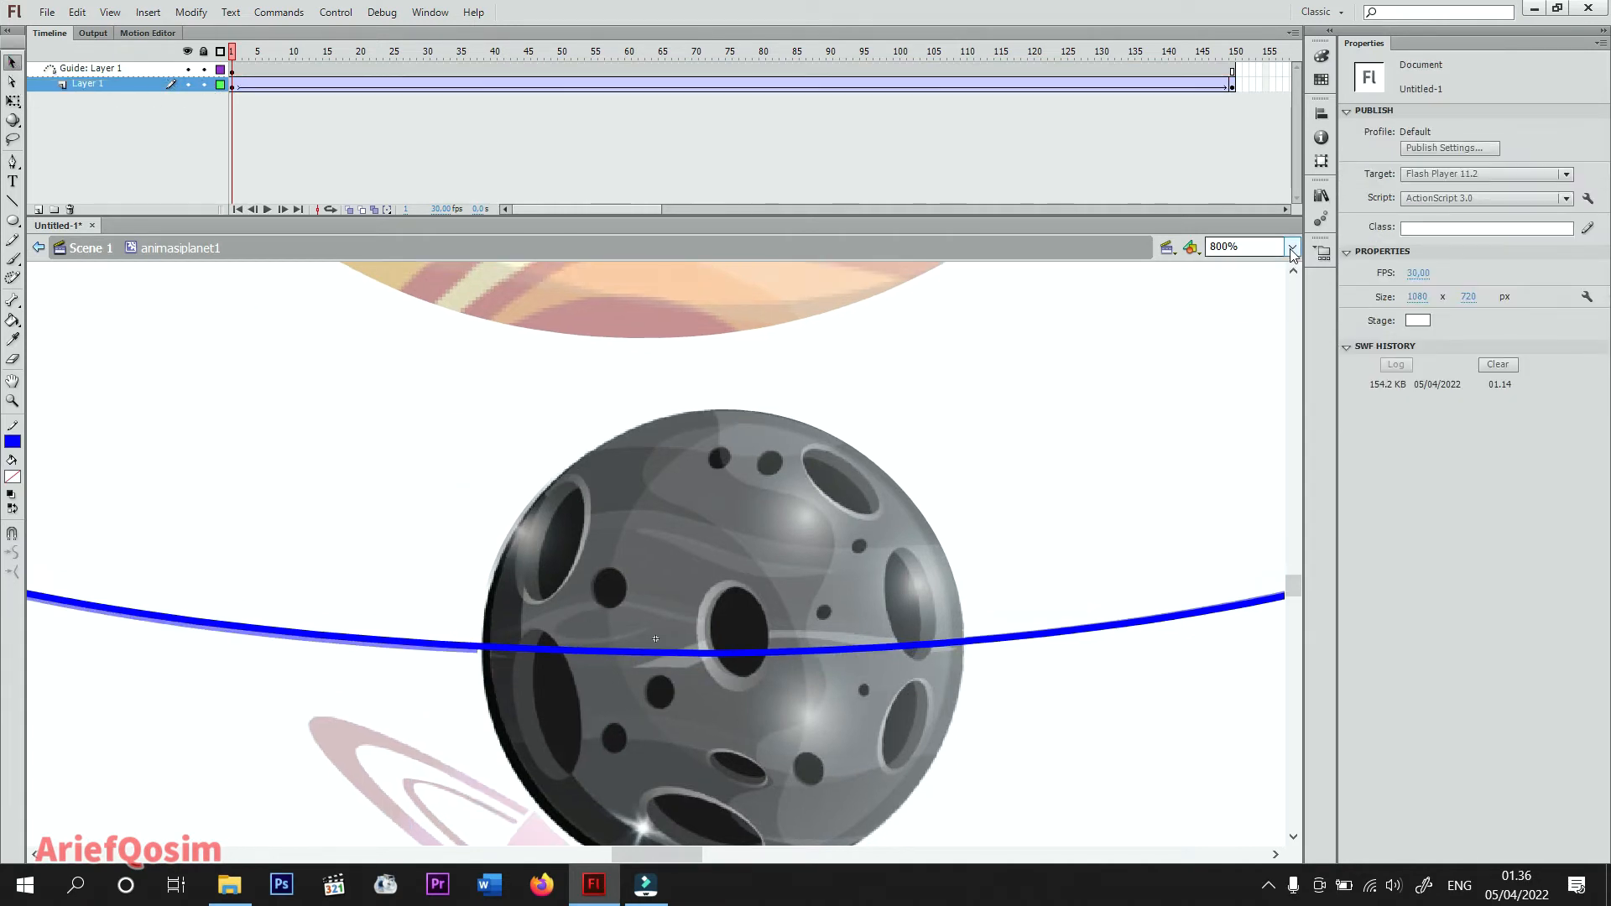
pyautogui.click(1292, 248)
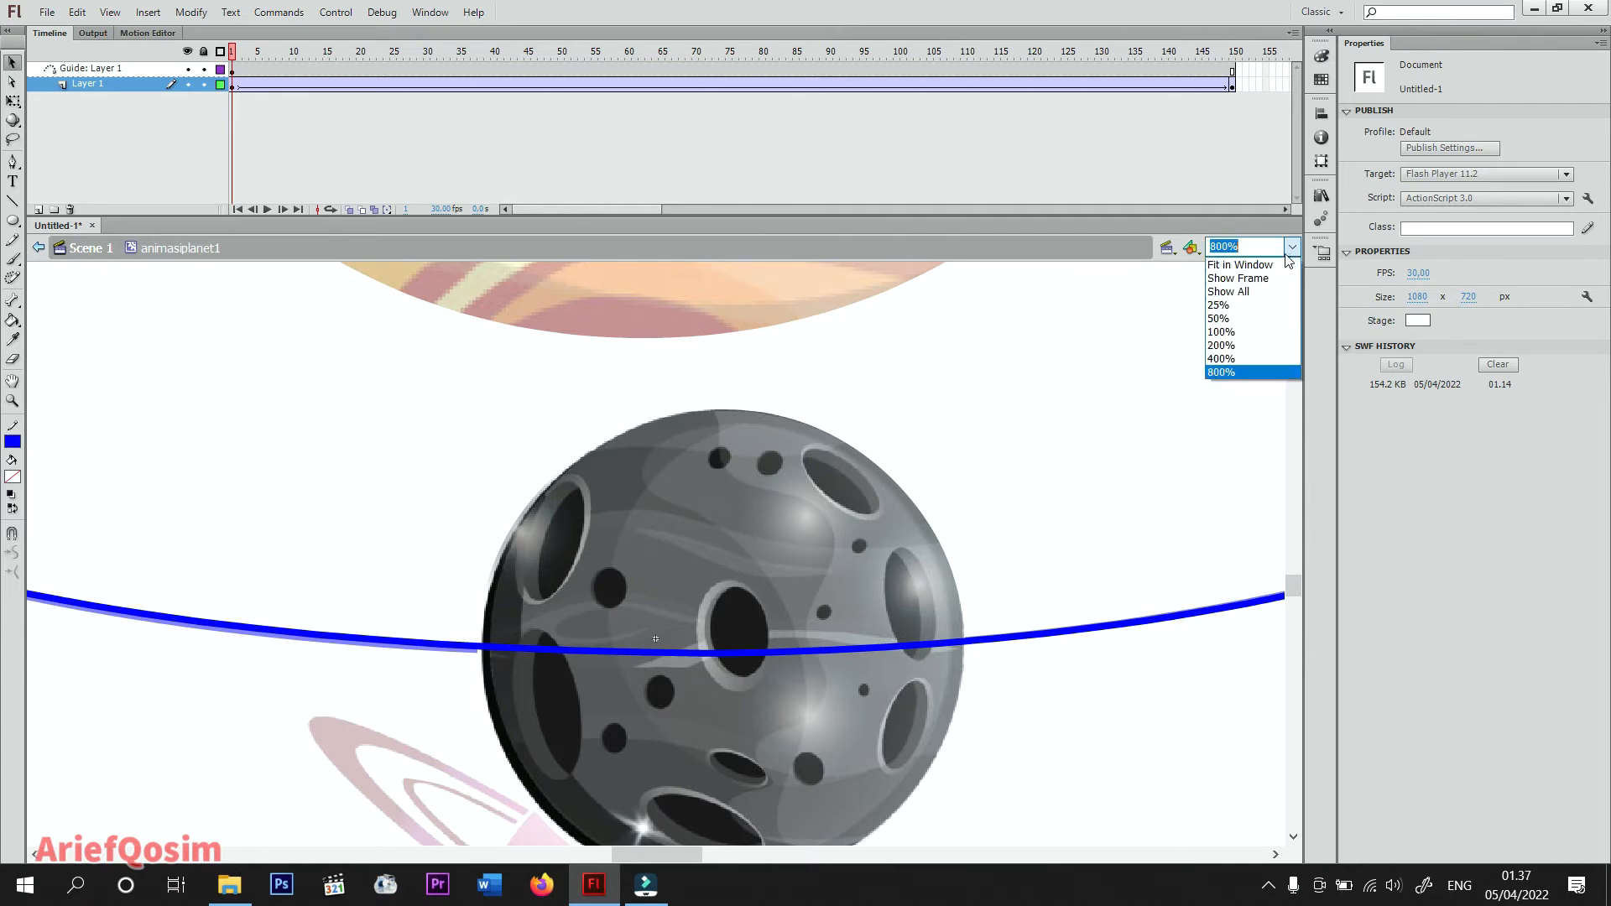
pyautogui.click(1245, 332)
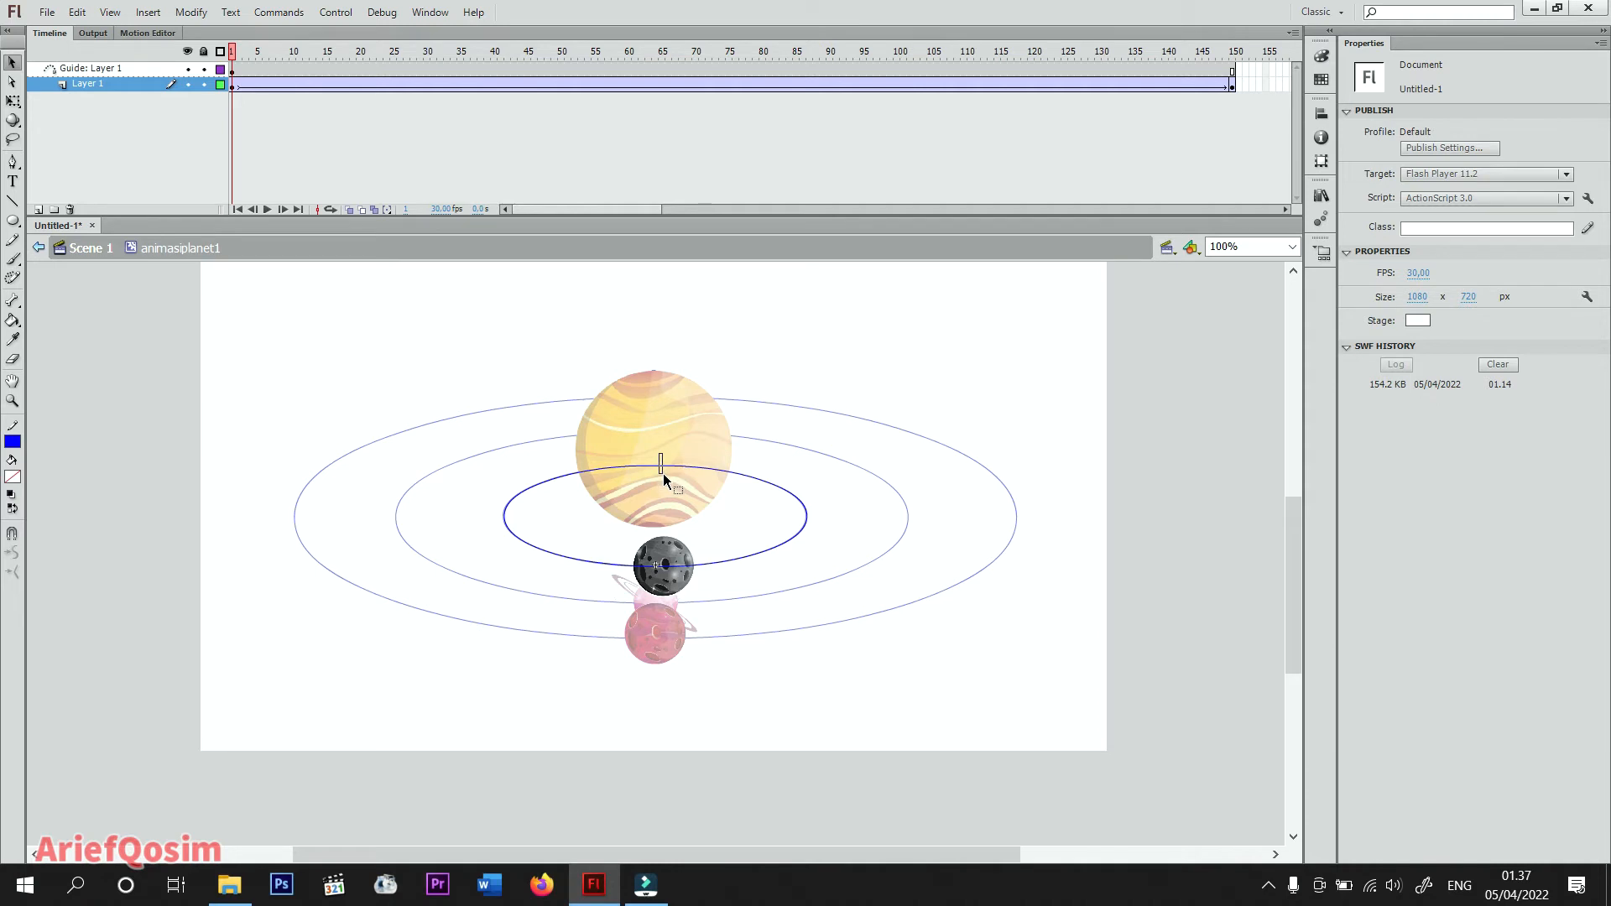
# Delete a short stroke segment at the top of the inner orbit guide to leave a small gap.
pyautogui.moveTo(662, 474); pyautogui.dragTo(663, 474)
pyautogui.click(1292, 246)
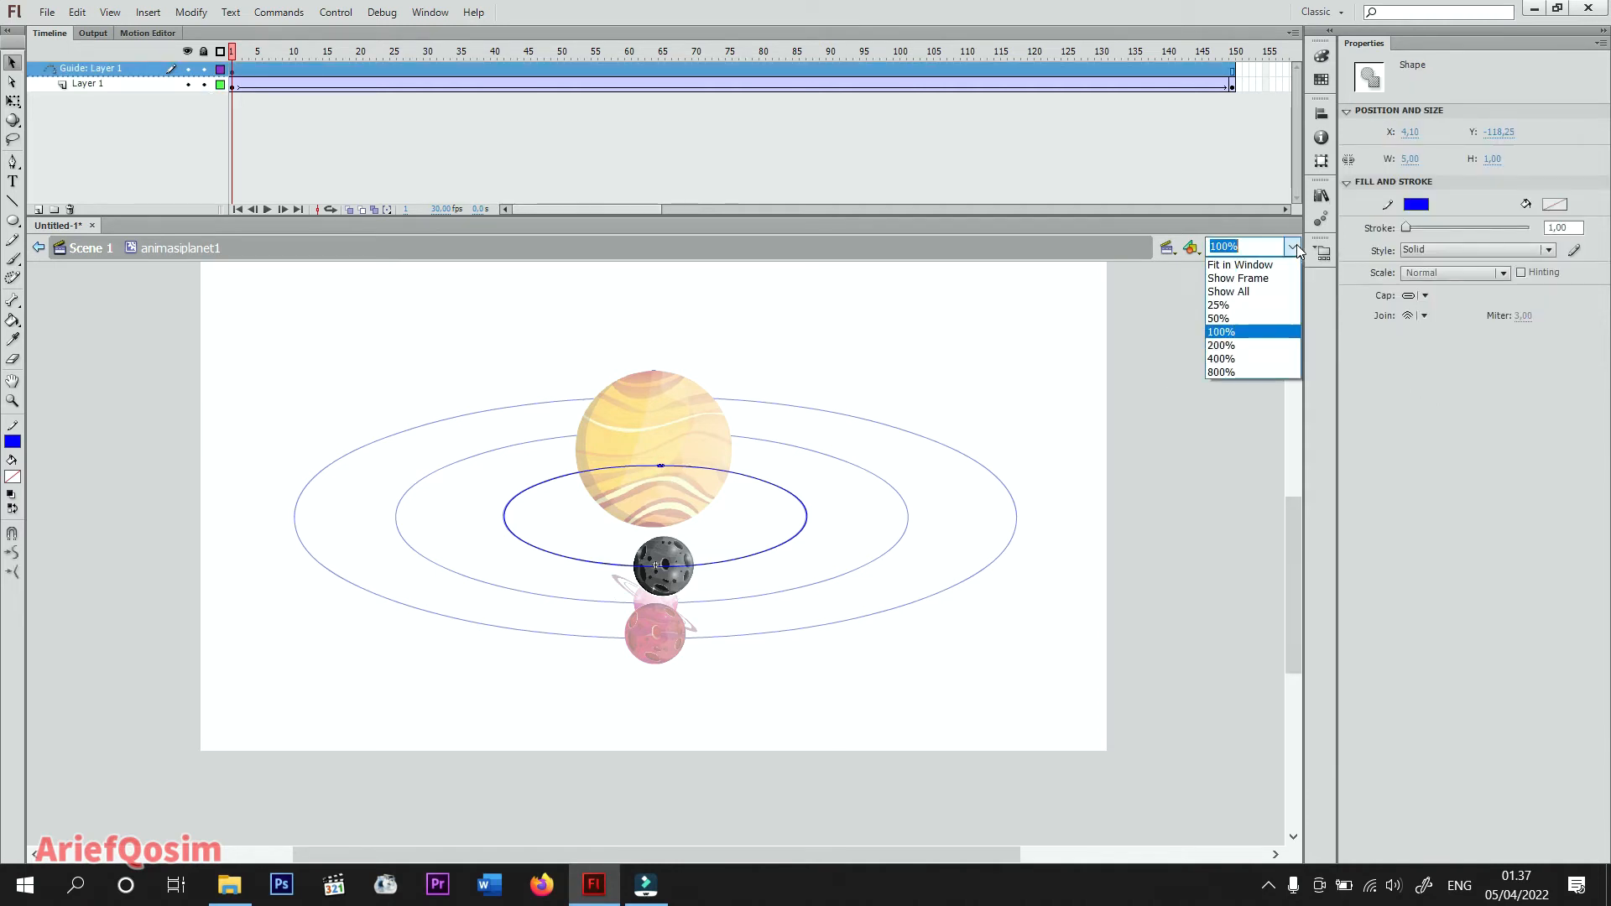
pyautogui.click(1216, 372)
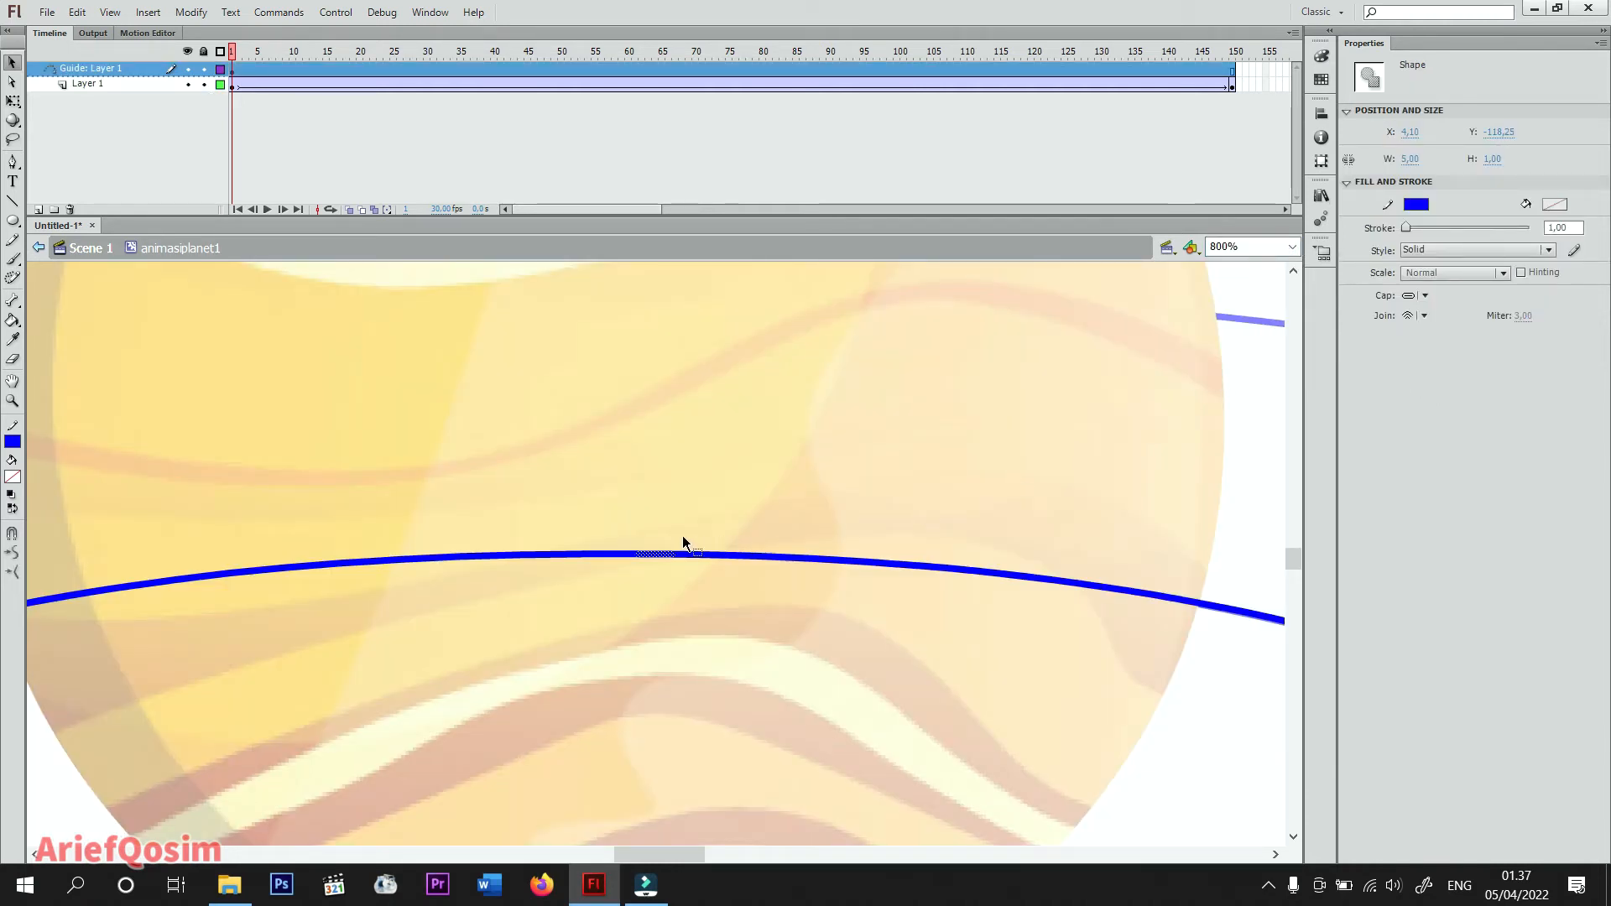
pyautogui.press('Delete')
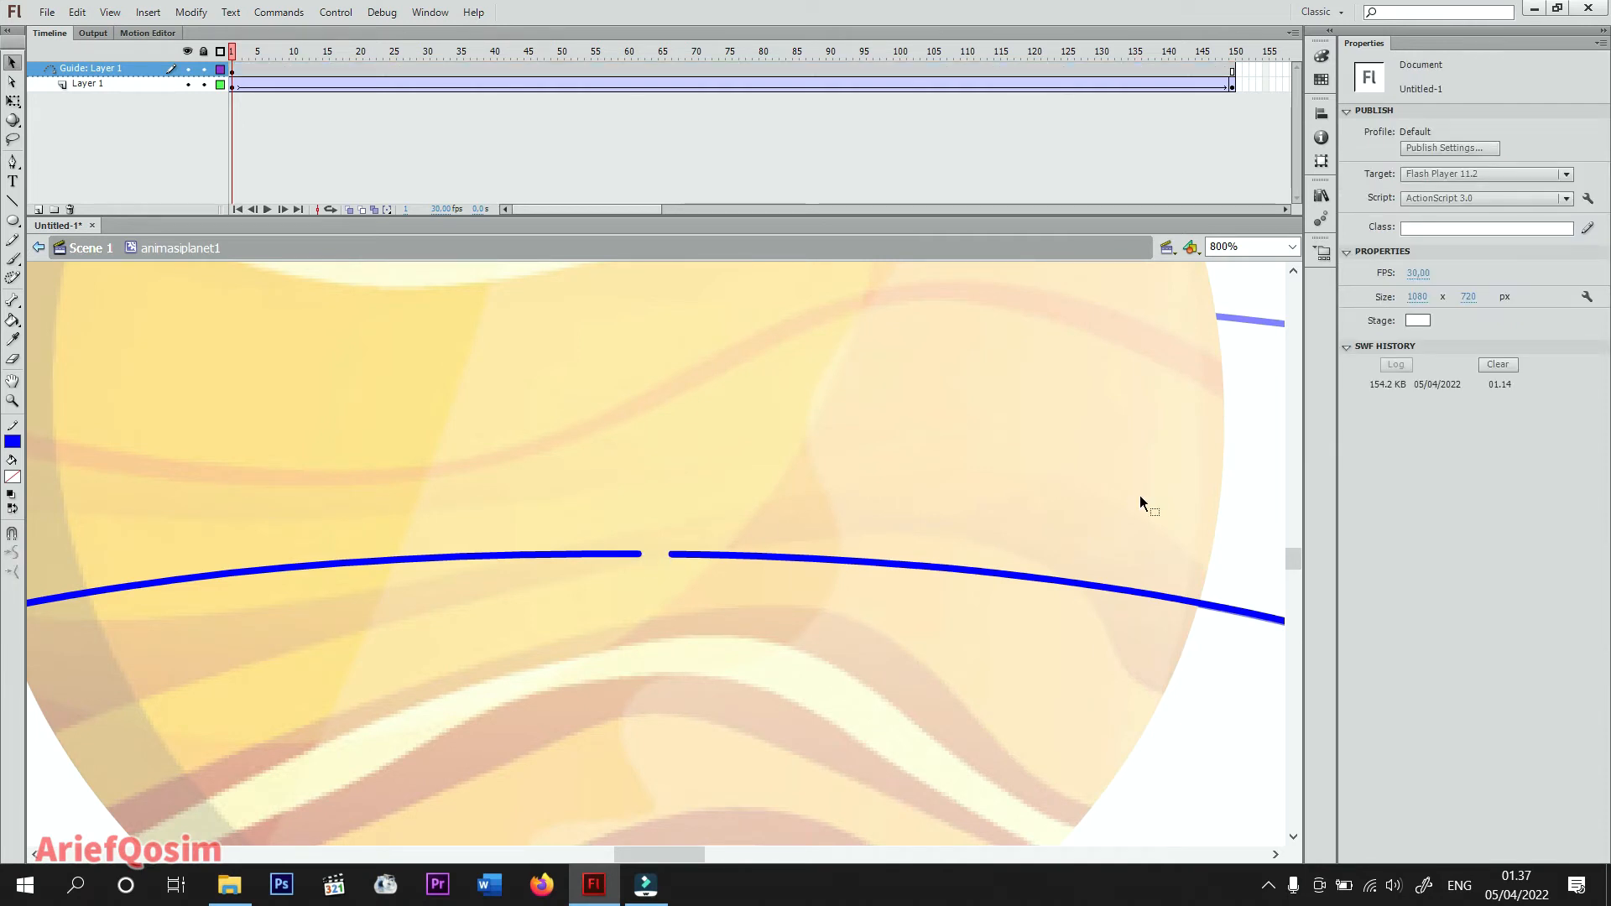
# Snap the grey planet to the left end of the guide gap at frame 1 and to its right end at frame 150.
pyautogui.click(1293, 246)
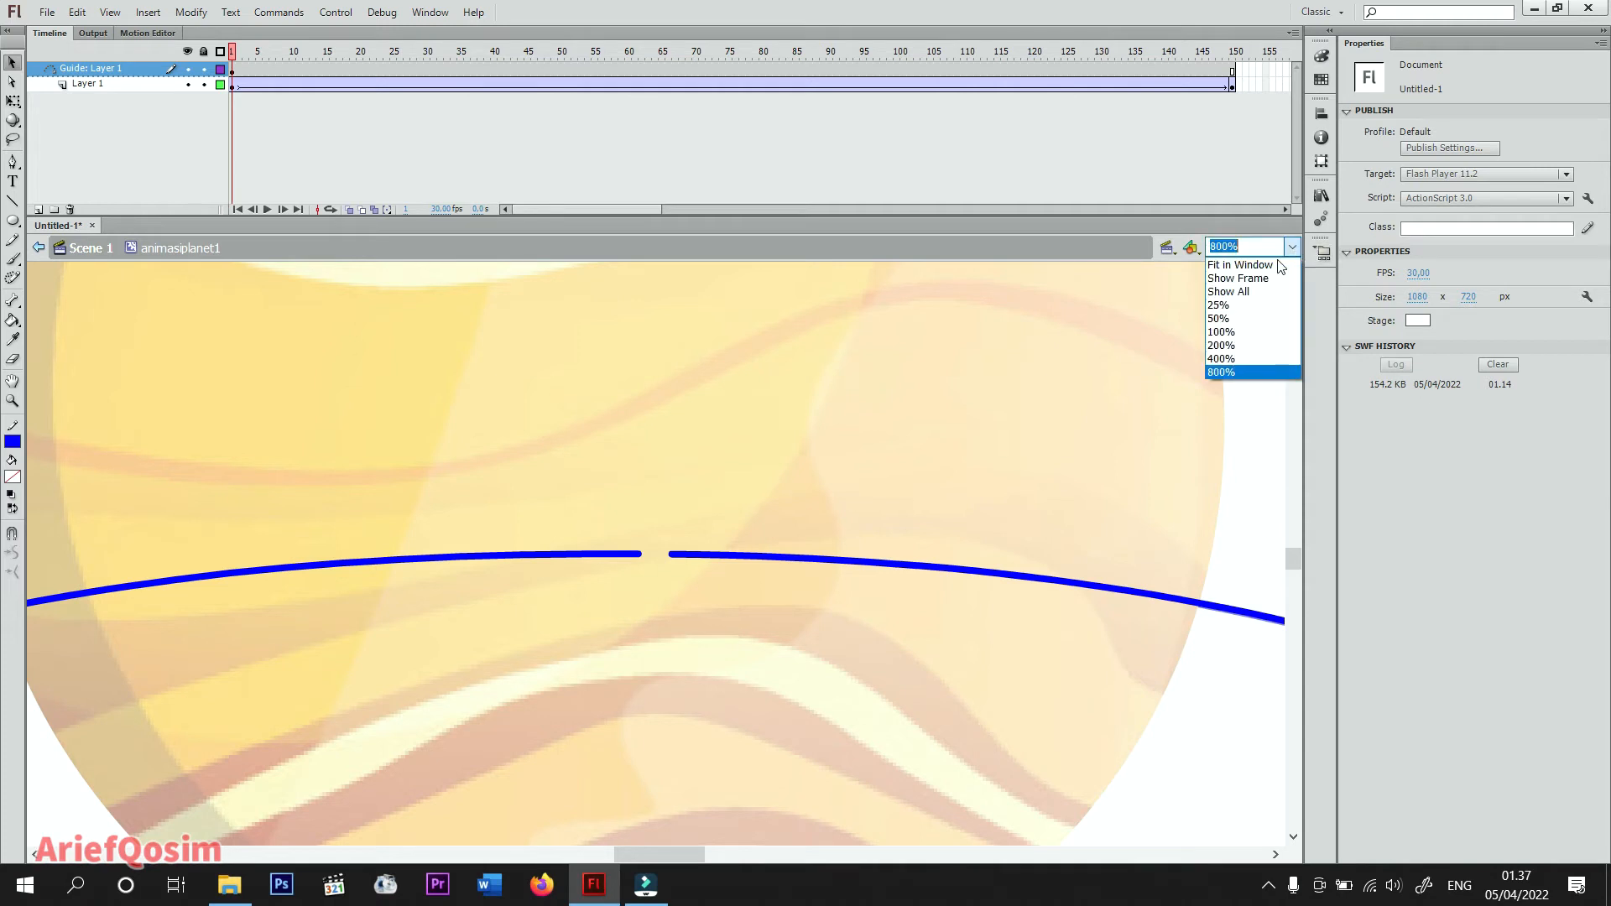
pyautogui.click(1242, 358)
pyautogui.moveTo(1296, 552); pyautogui.dragTo(1296, 572)
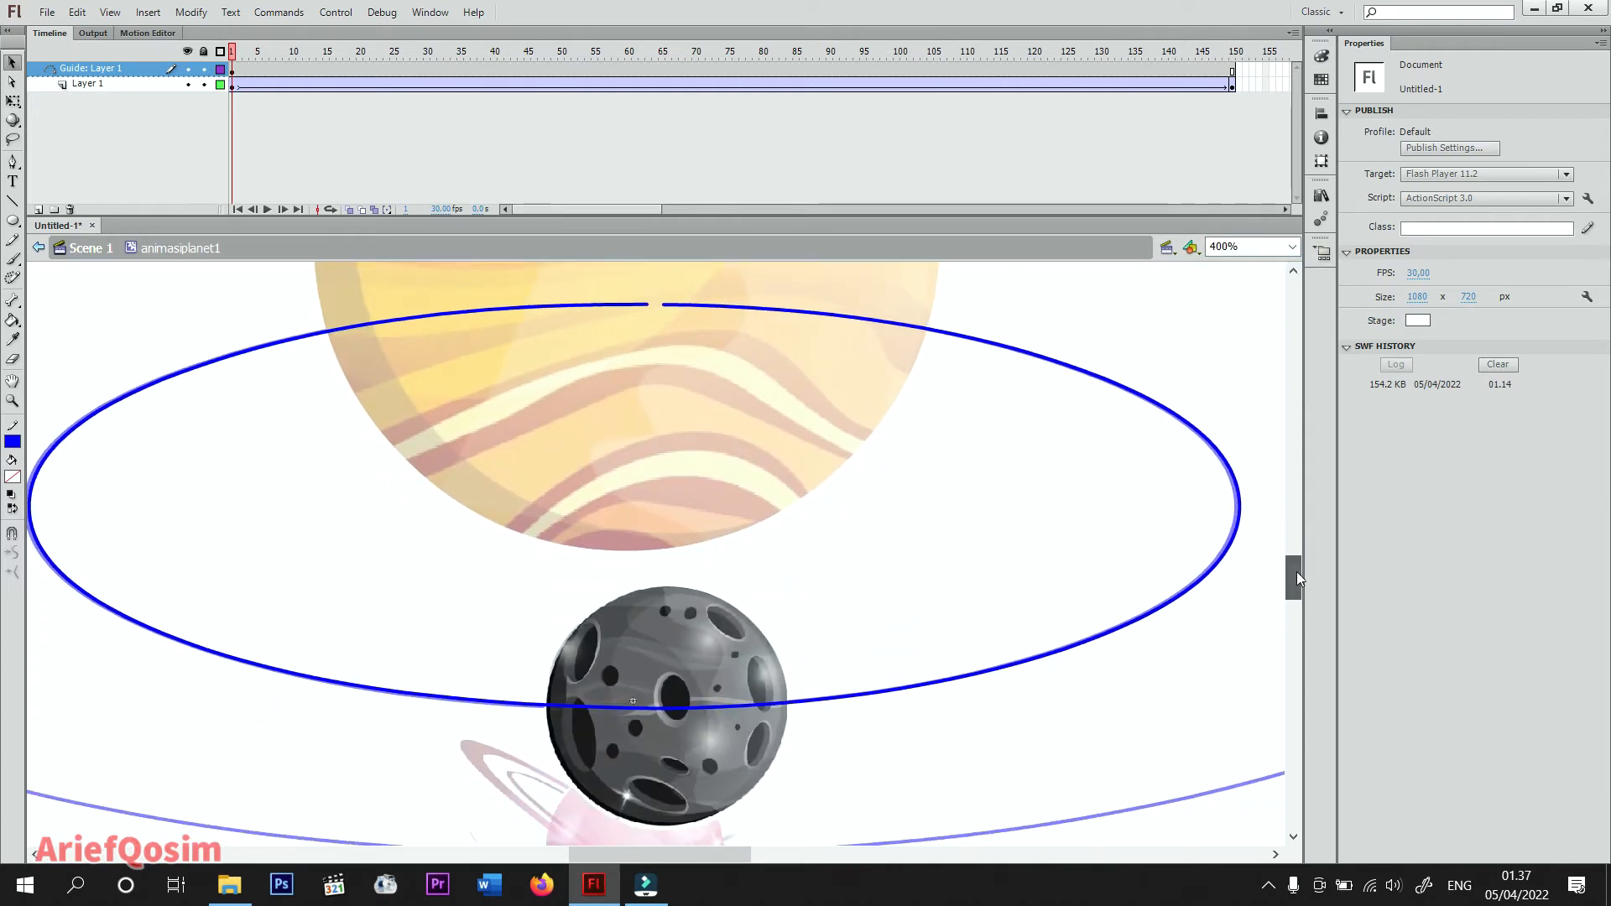
pyautogui.click(233, 84)
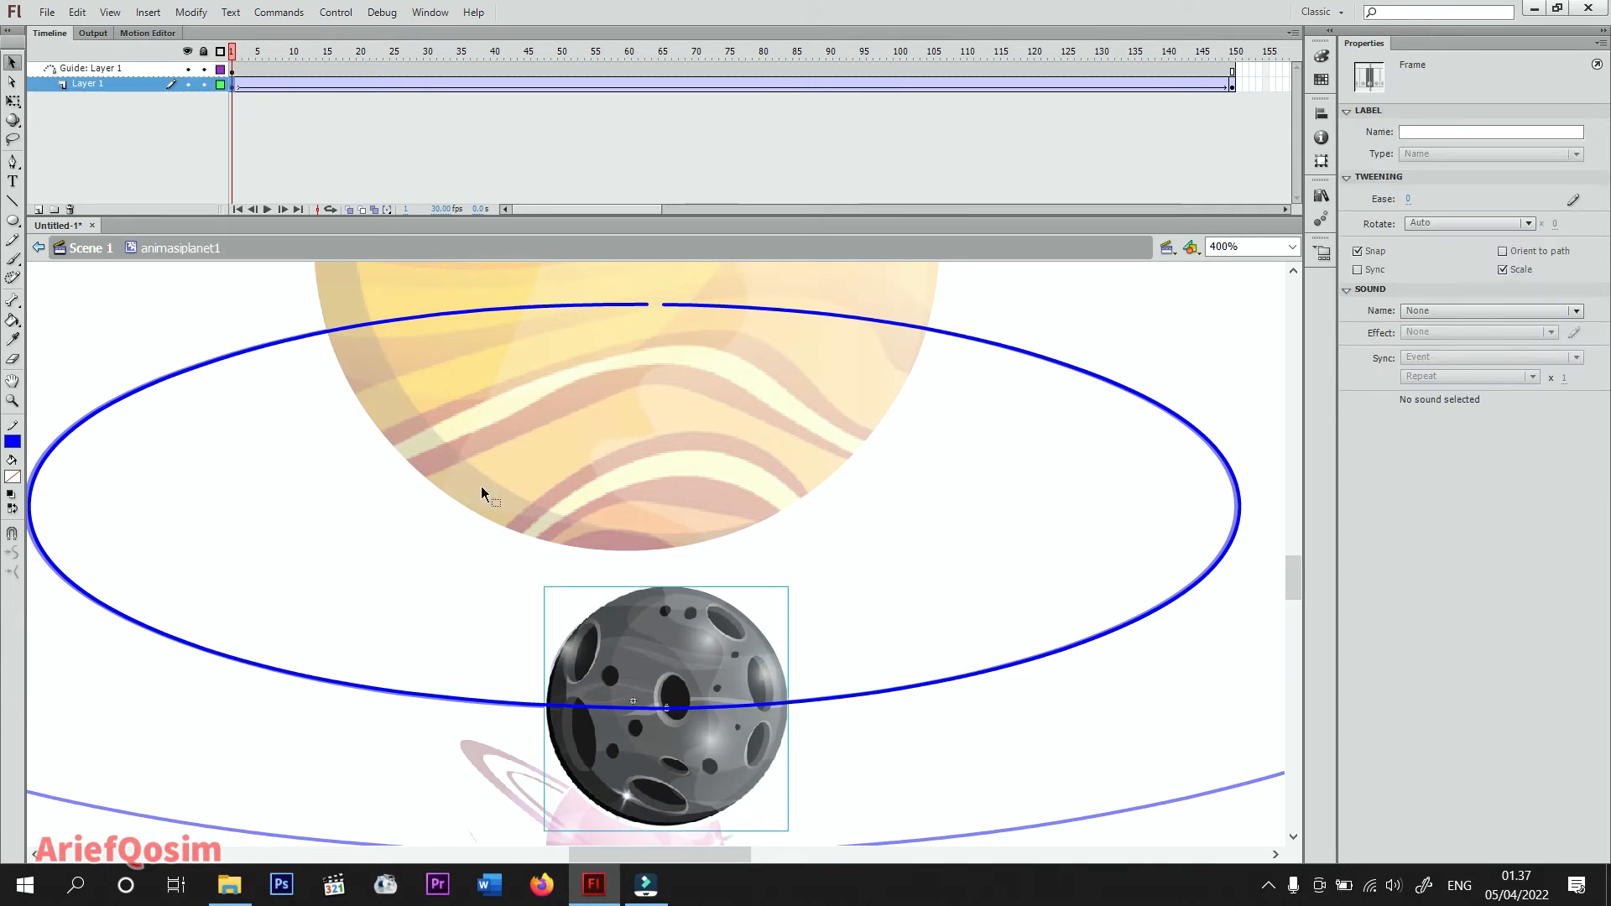
pyautogui.moveTo(672, 637); pyautogui.dragTo(670, 336)
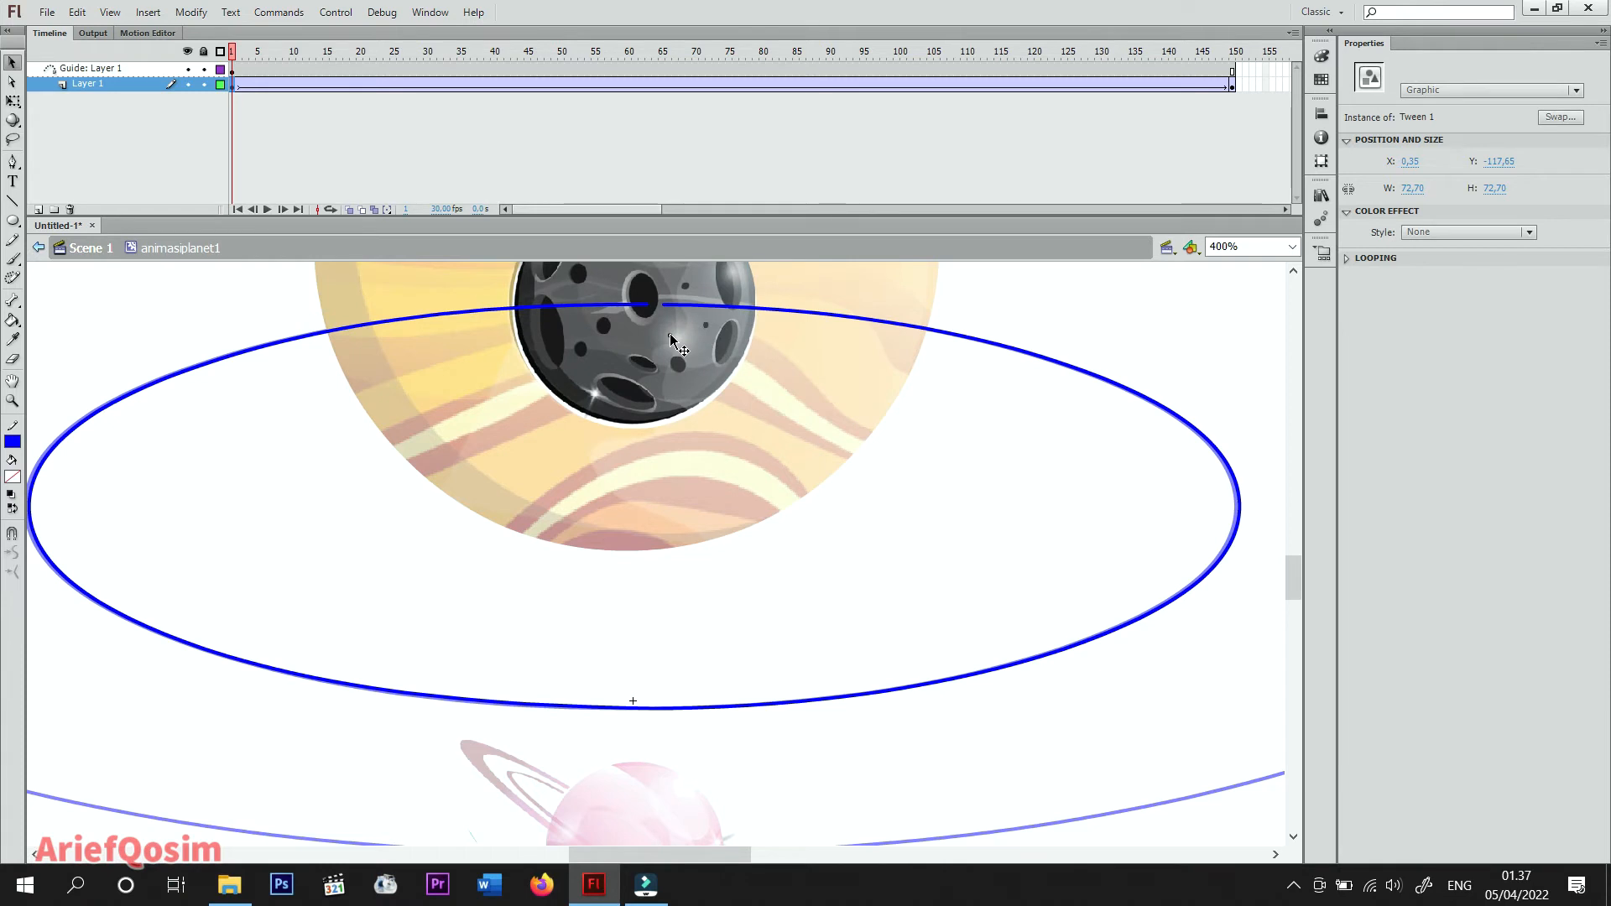
pyautogui.click(671, 340)
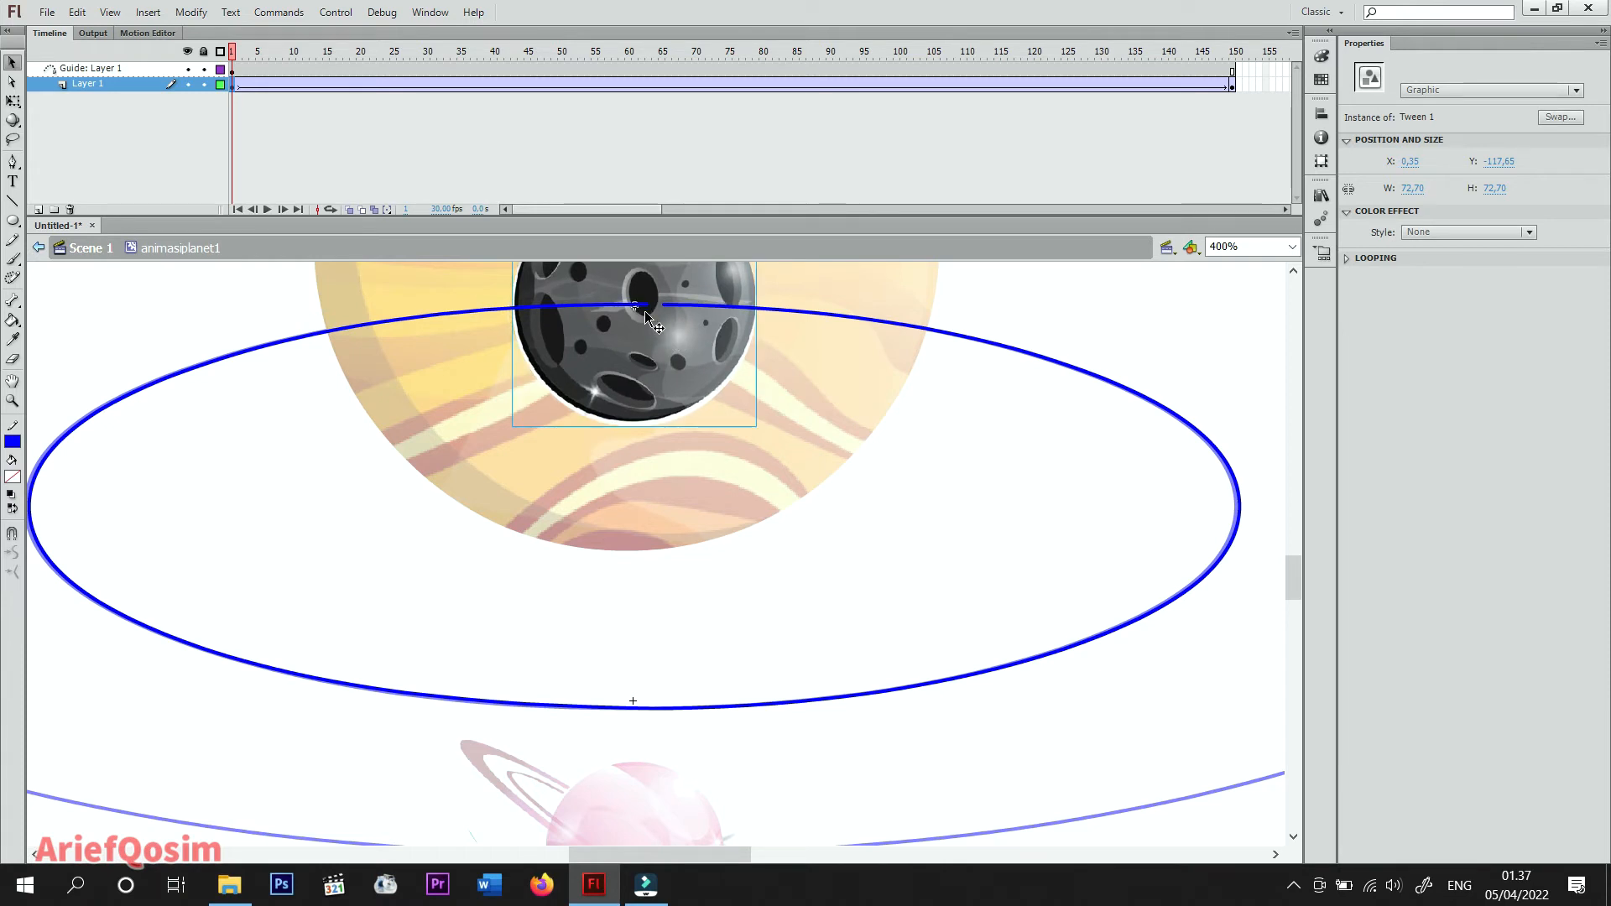
pyautogui.moveTo(642, 321); pyautogui.dragTo(643, 321)
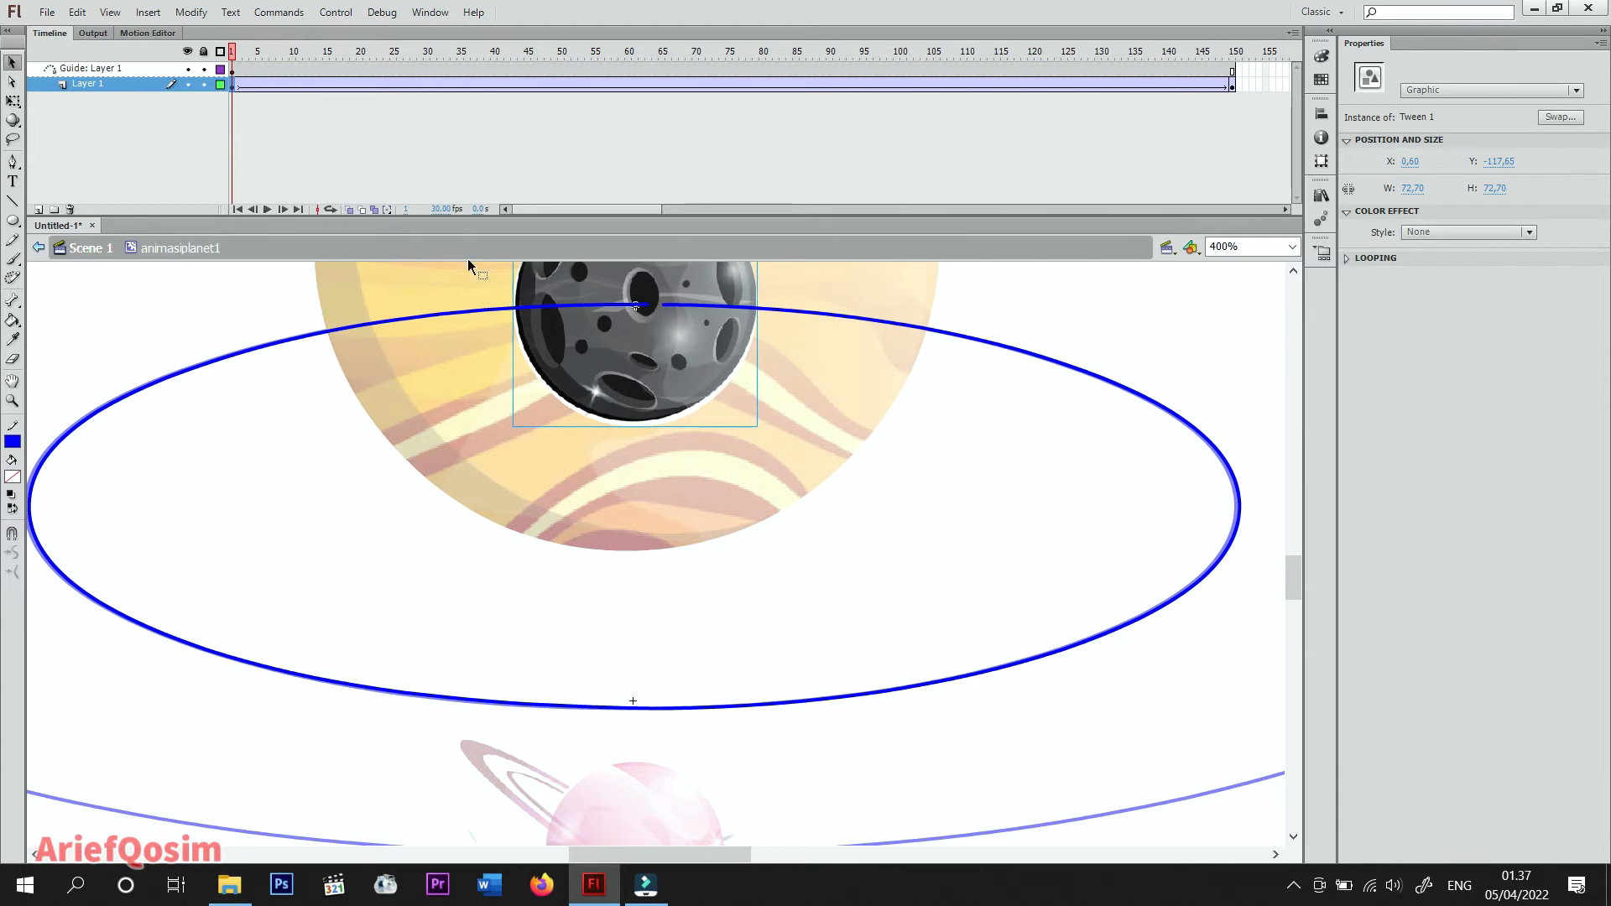
pyautogui.click(1232, 84)
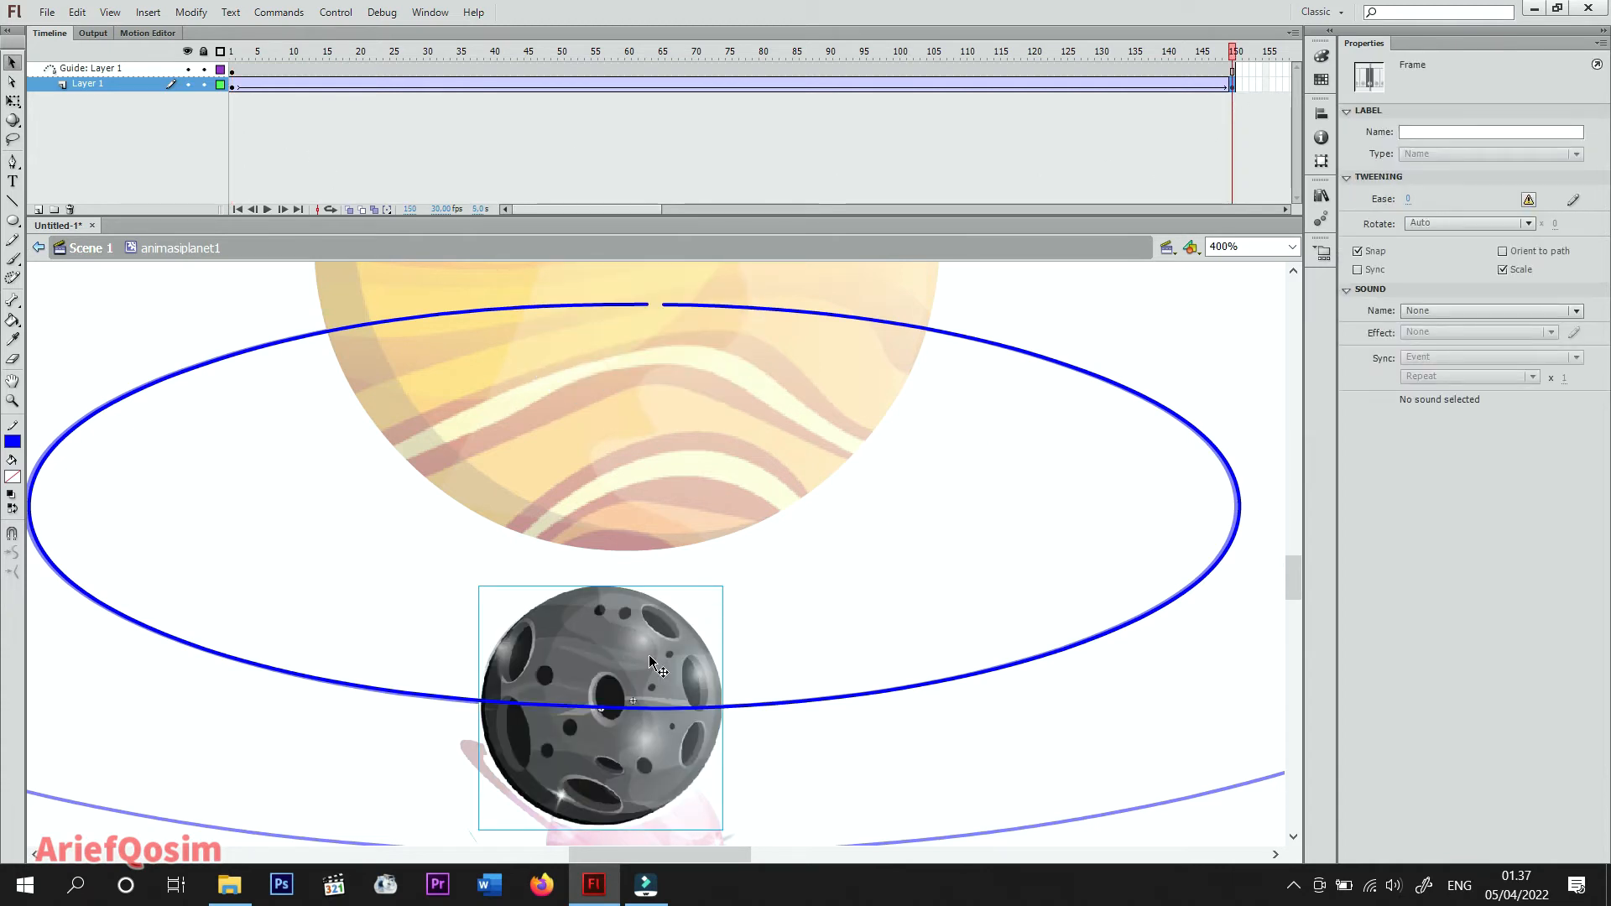
pyautogui.moveTo(667, 625); pyautogui.dragTo(708, 349)
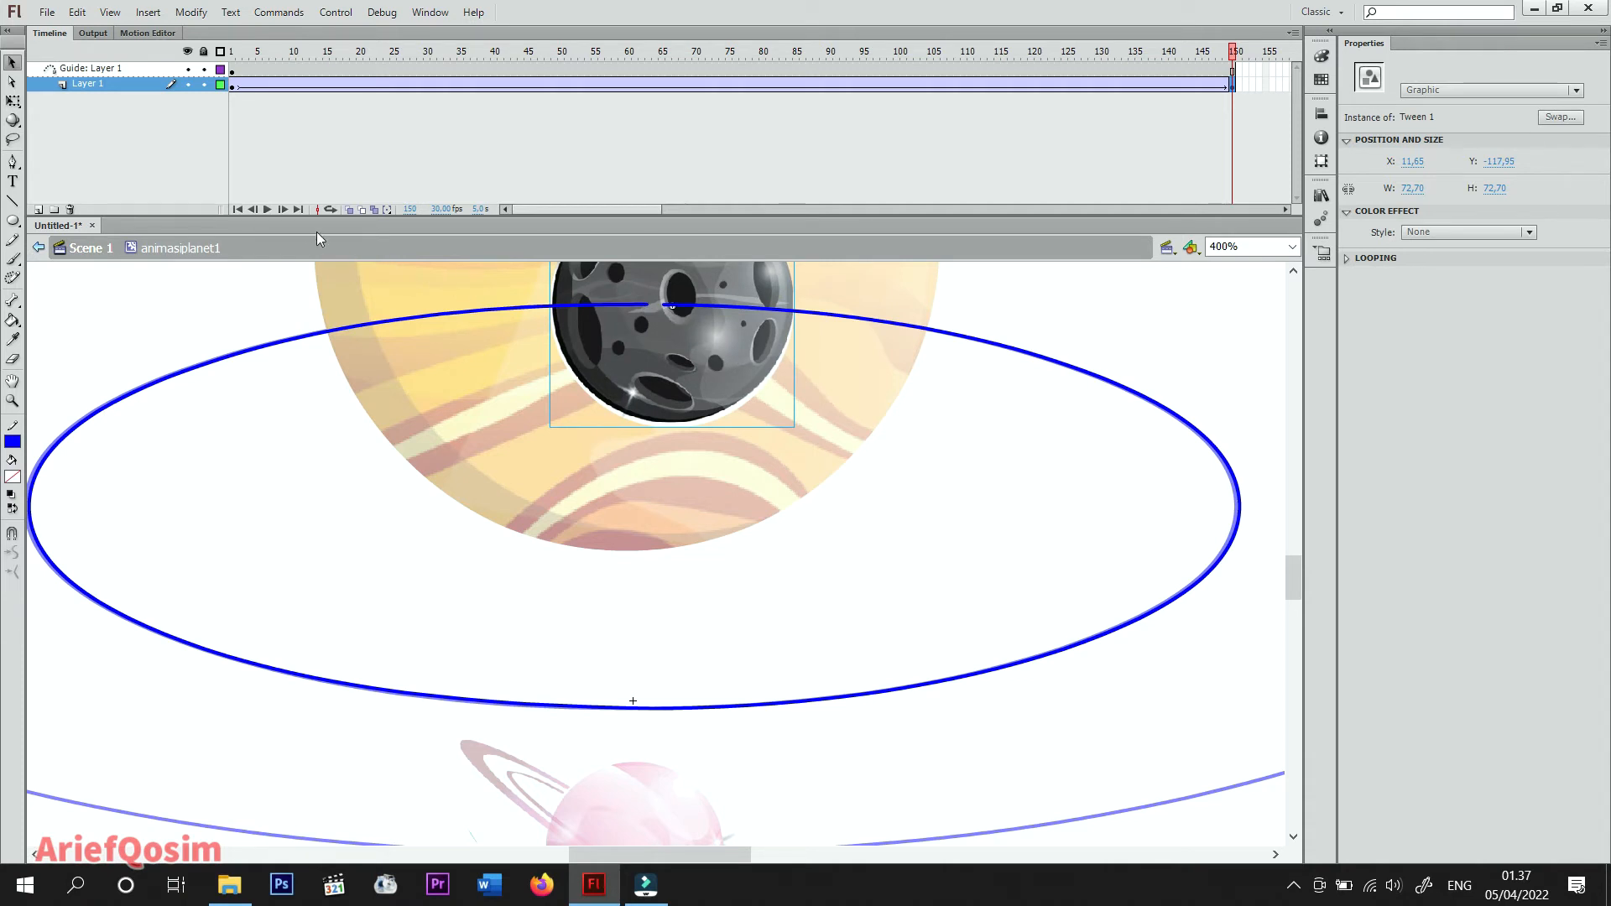
# Play the grey planet's orbit animation and check it with the view at 100%.
pyautogui.click(267, 210)
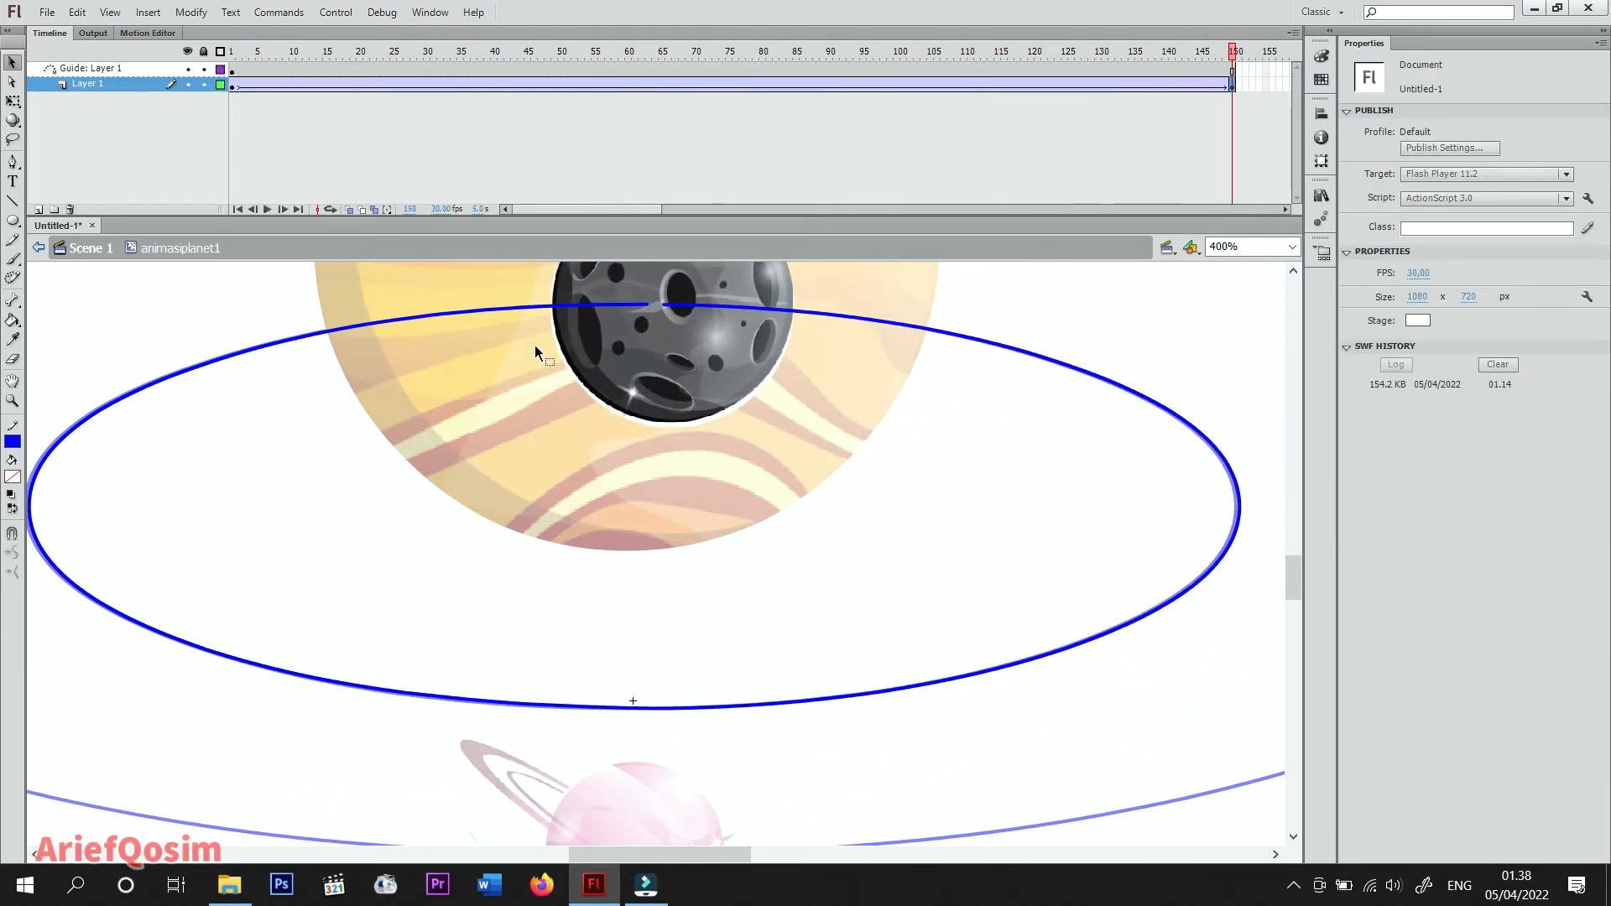
pyautogui.click(1292, 246)
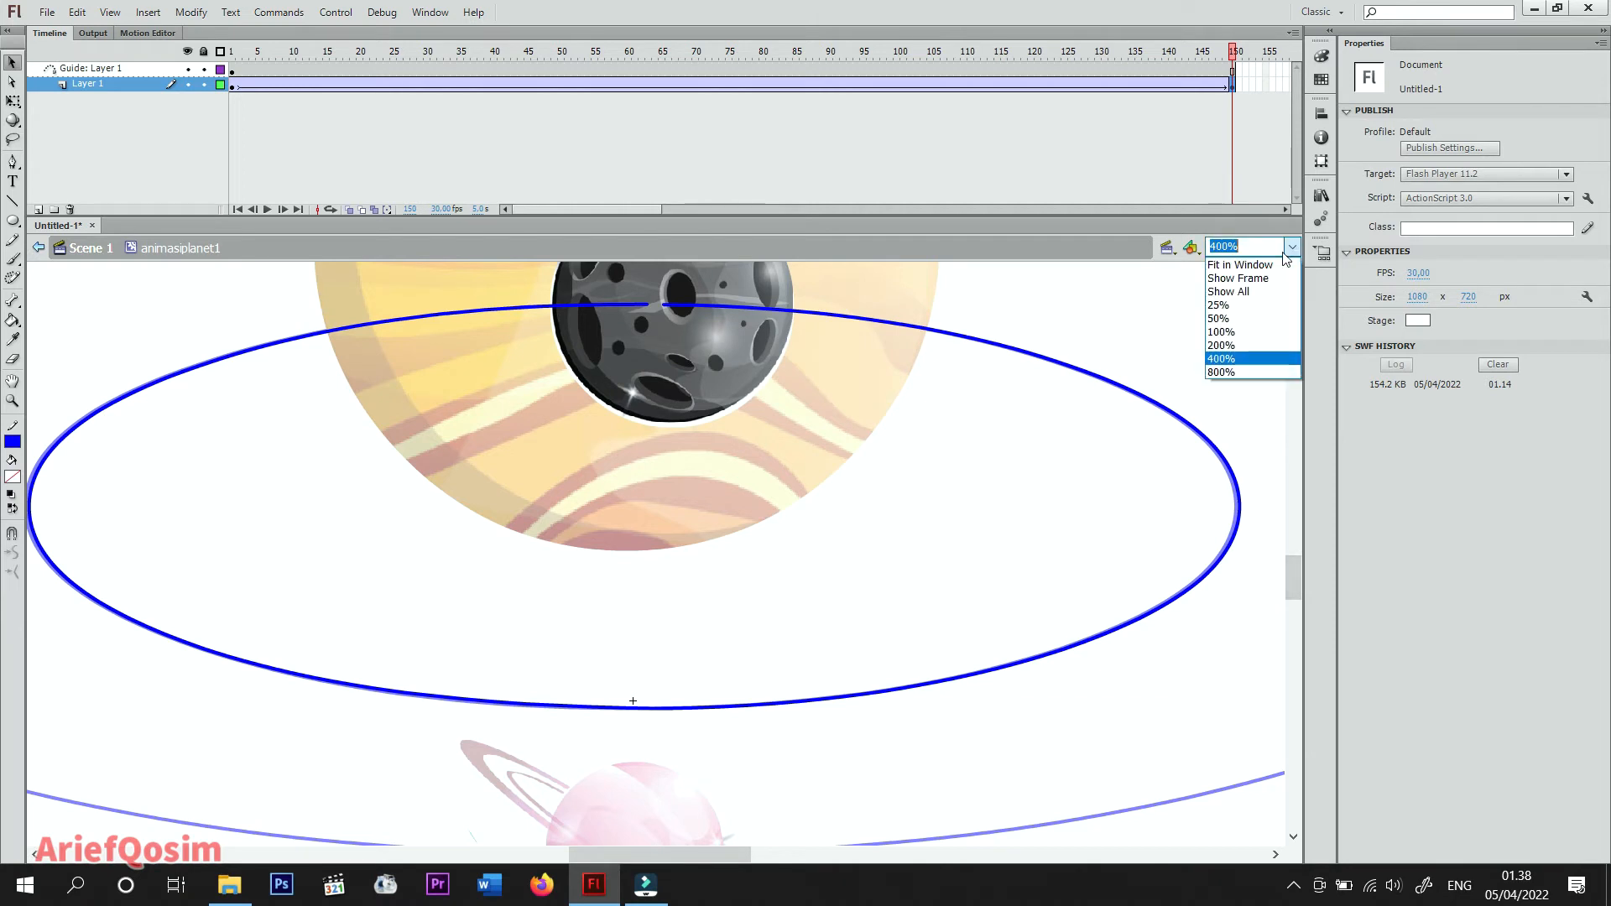
pyautogui.click(1267, 333)
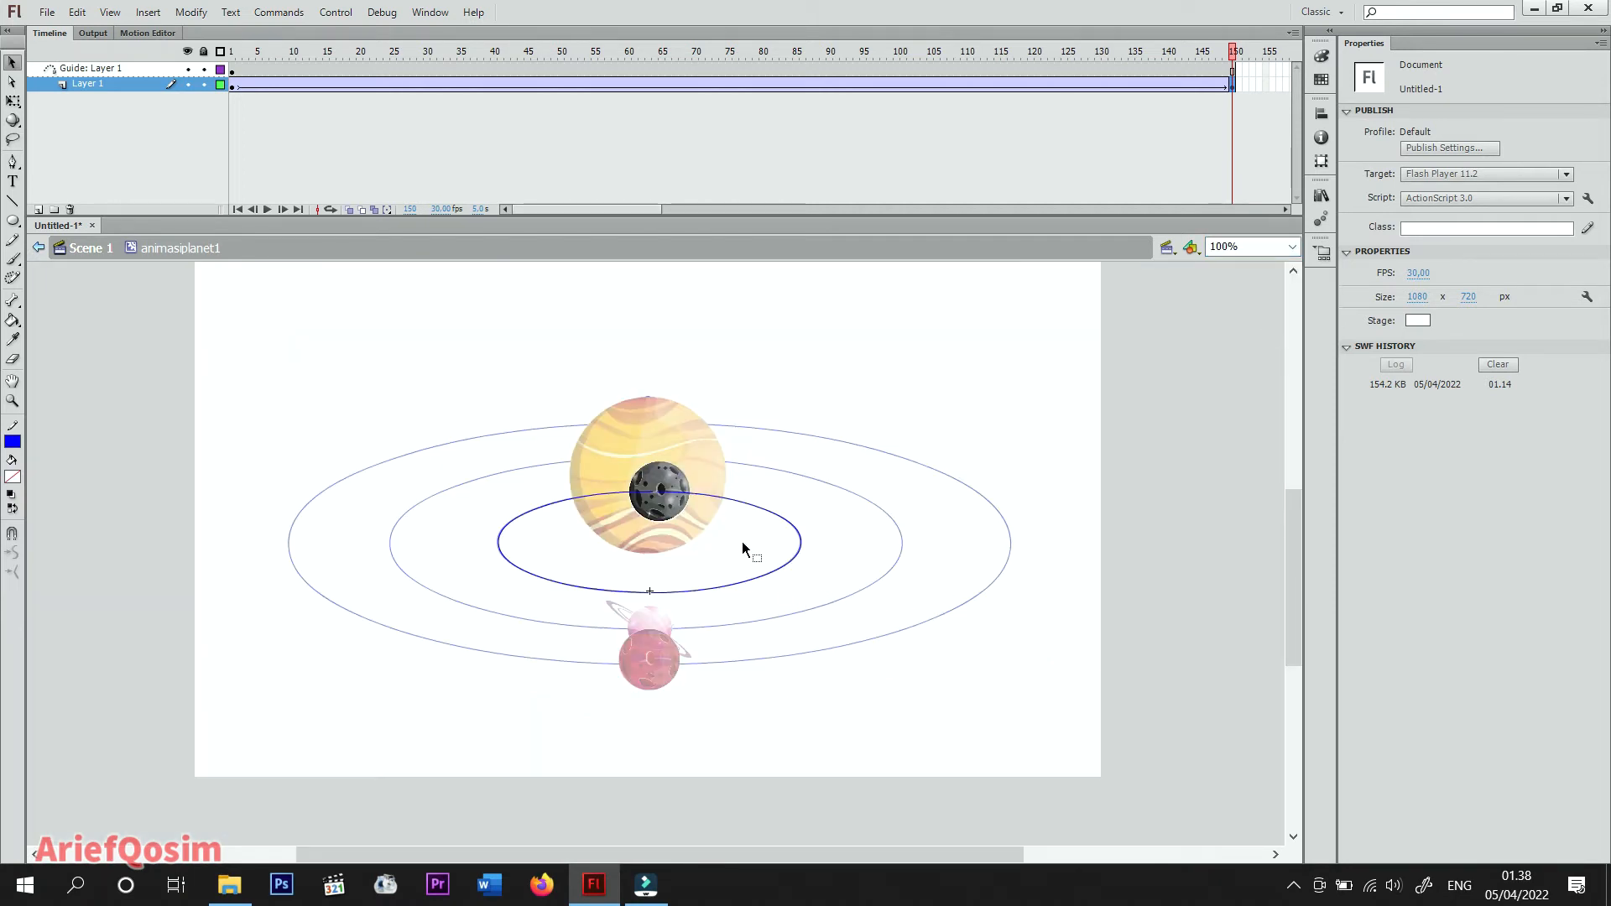
pyautogui.click(267, 209)
# In Scene 1, unlock Layer 1 and copy the large yellow planet.
pyautogui.click(89, 249)
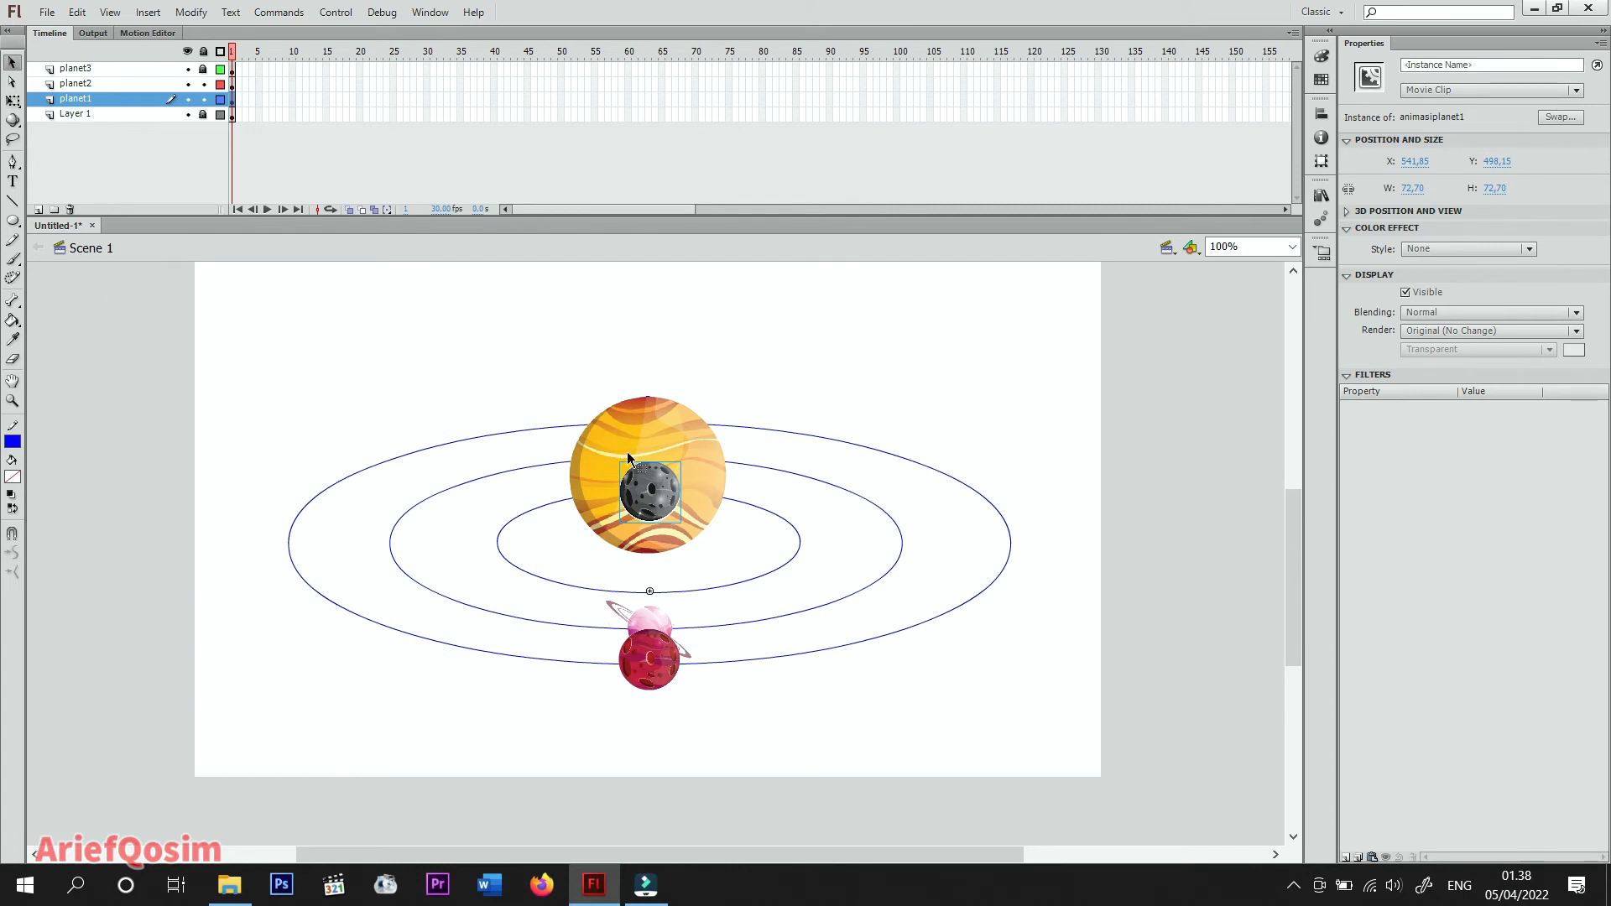
pyautogui.click(662, 423)
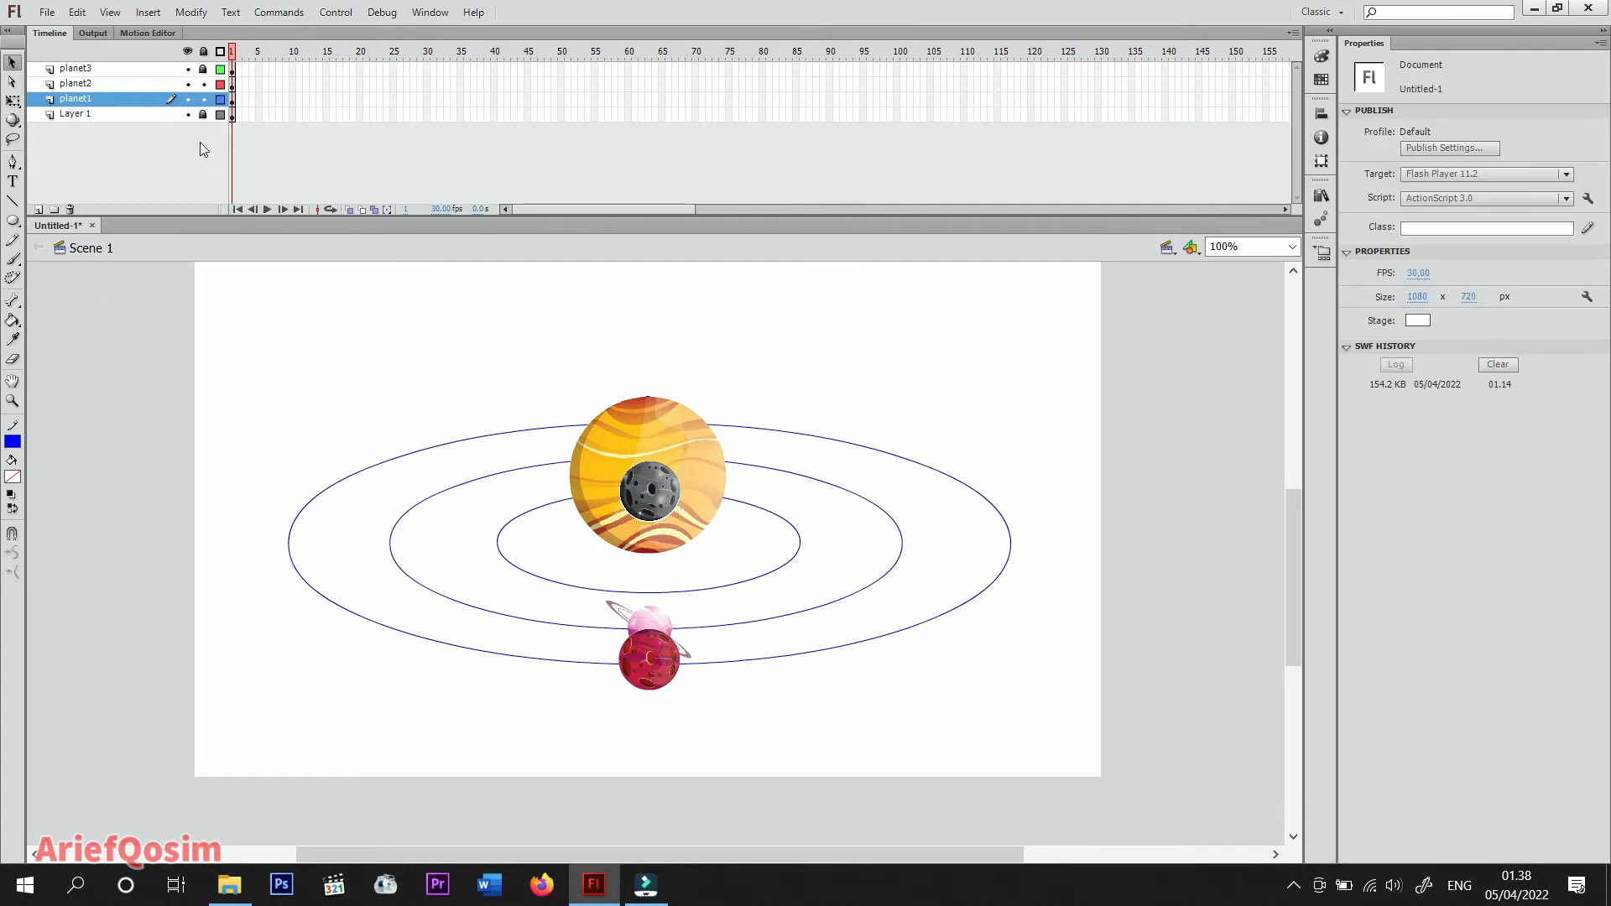
pyautogui.click(652, 424)
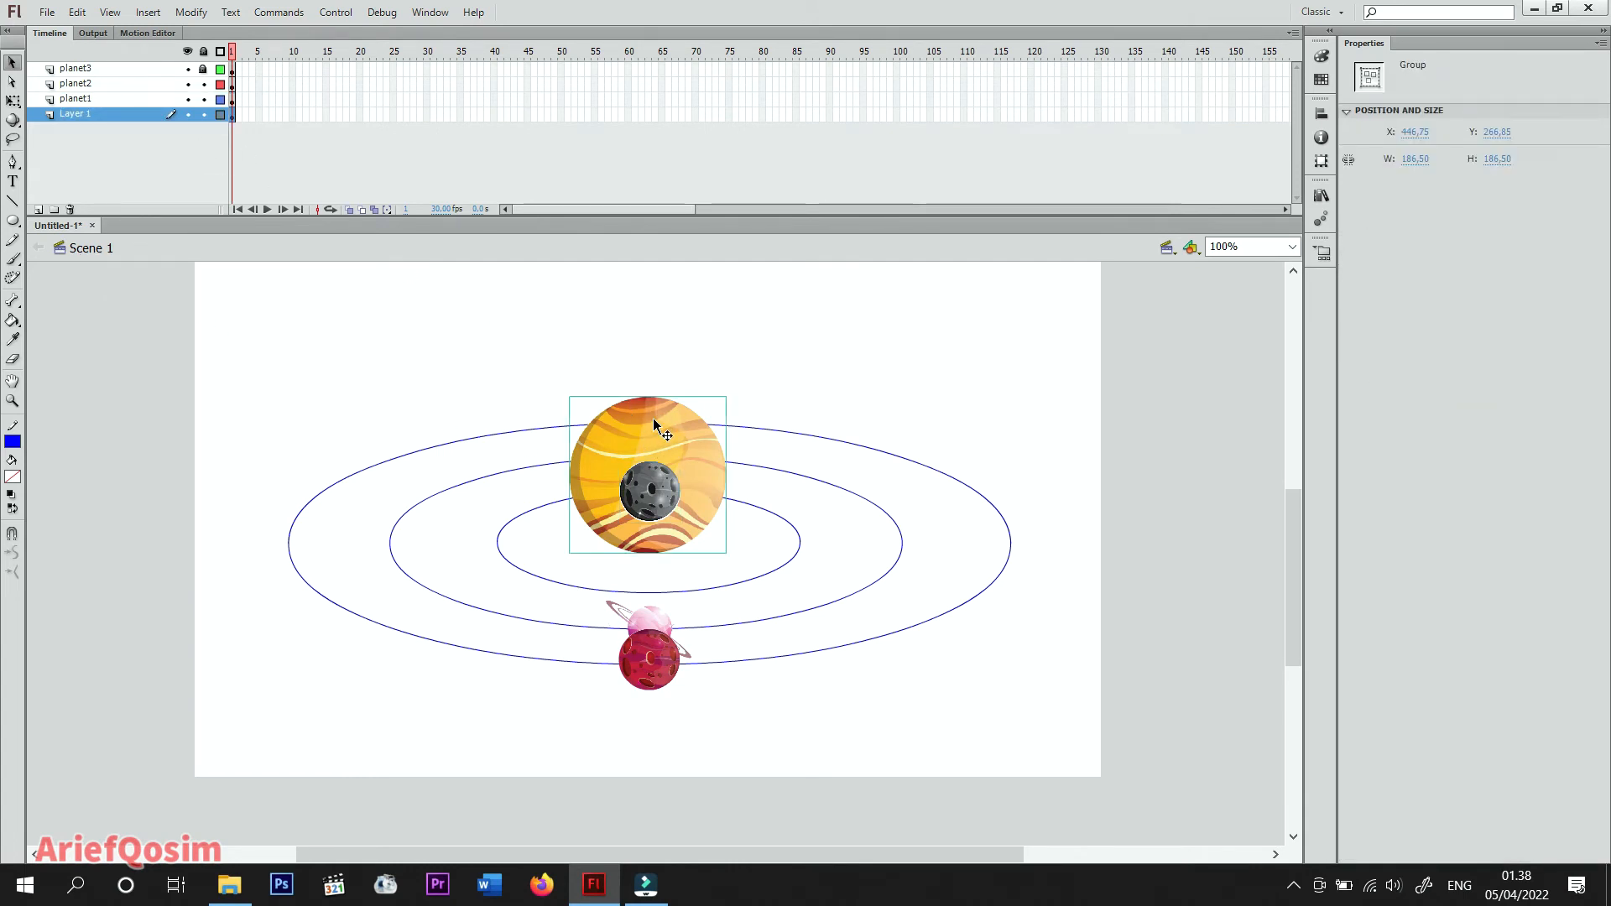
pyautogui.rightClick(655, 424)
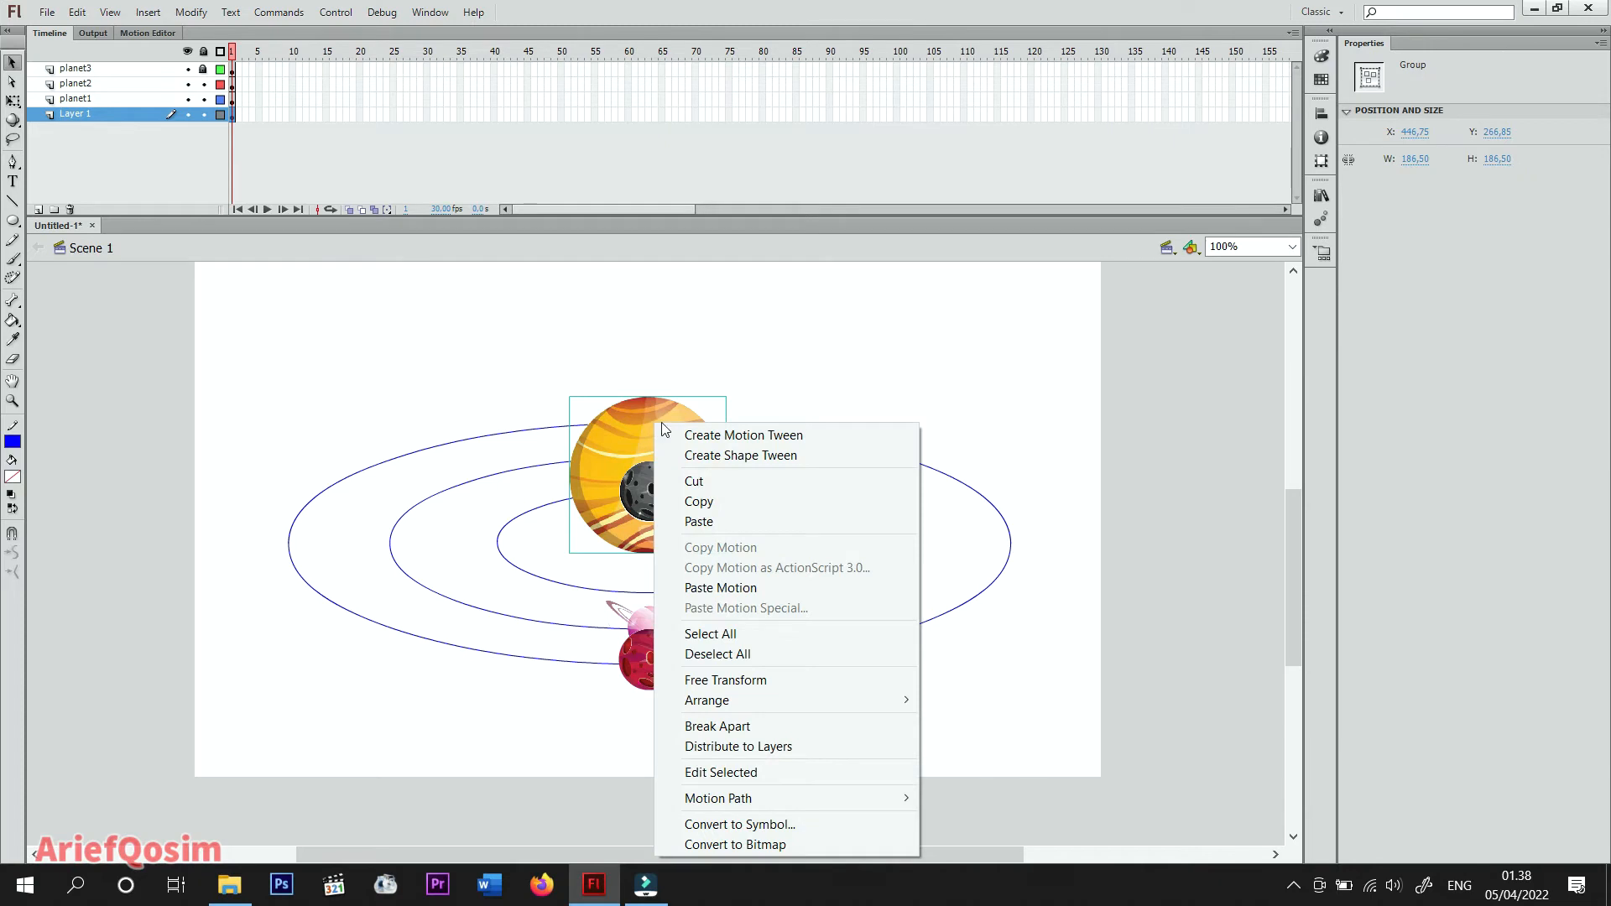
pyautogui.click(714, 501)
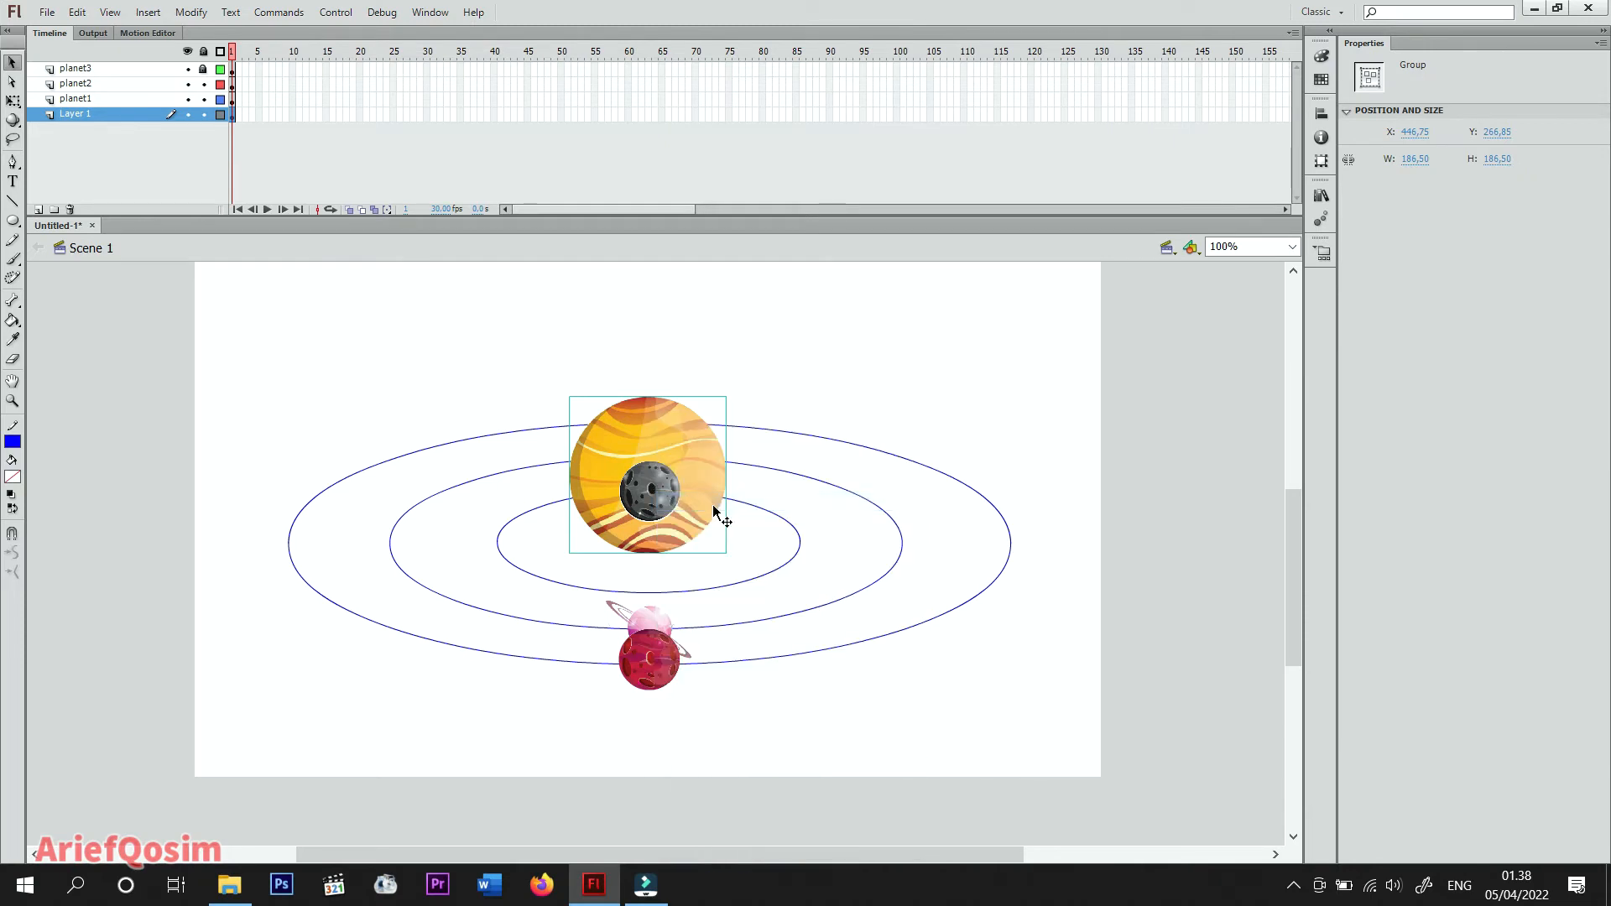
# Edit the grey planet's animasiplanet1 clip in place and find the frame where it clears the large planet's left side.
pyautogui.click(666, 496)
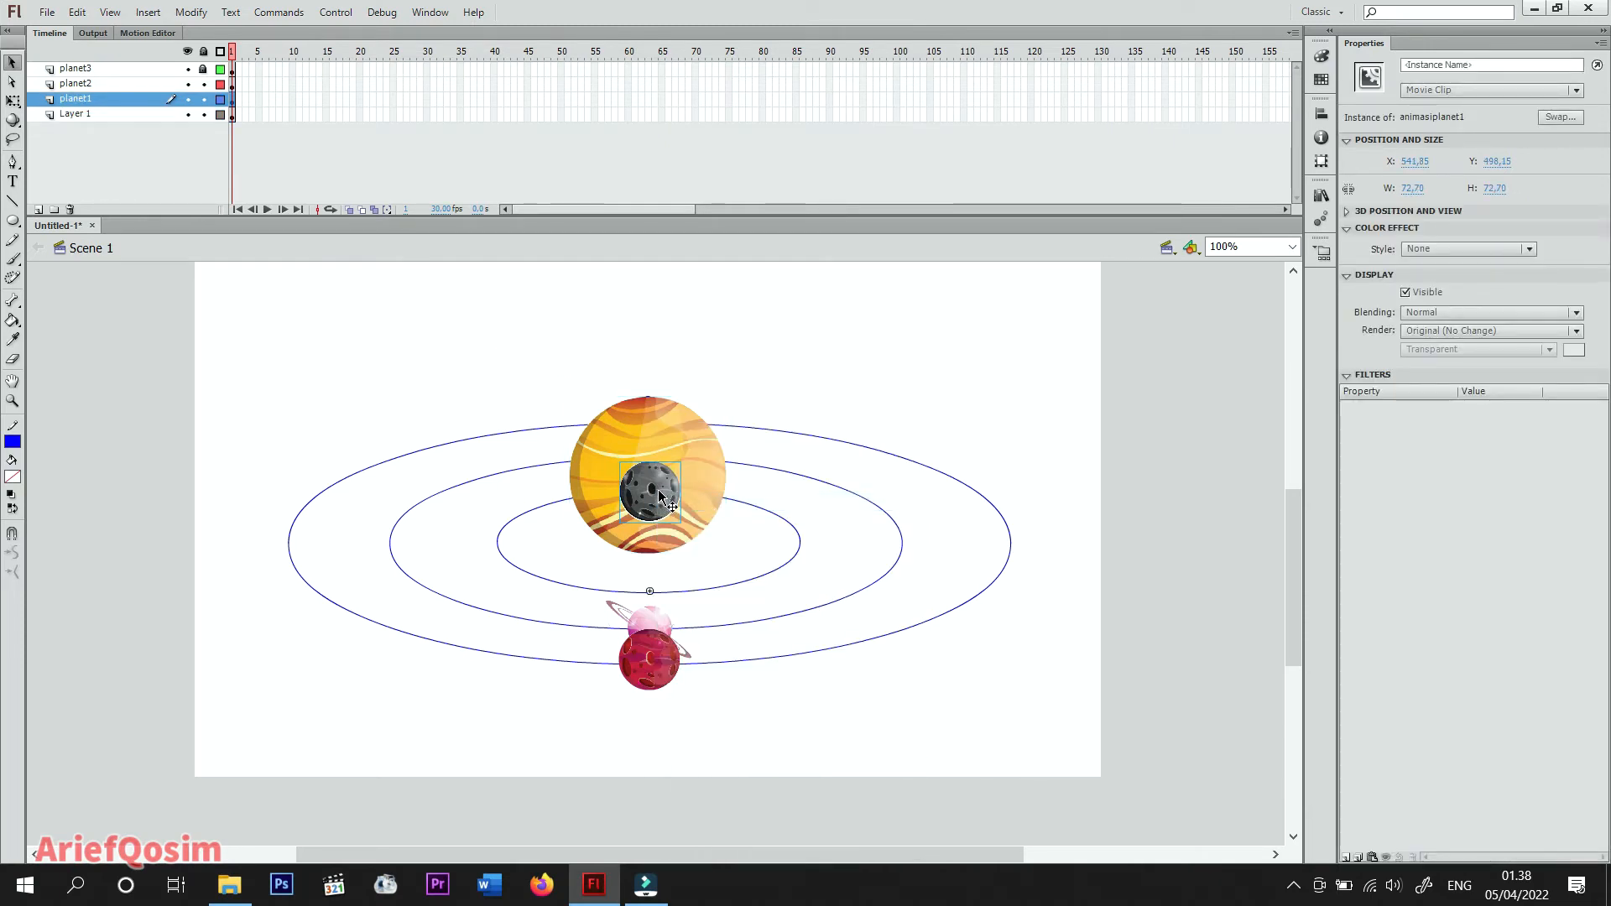
pyautogui.rightClick(660, 496)
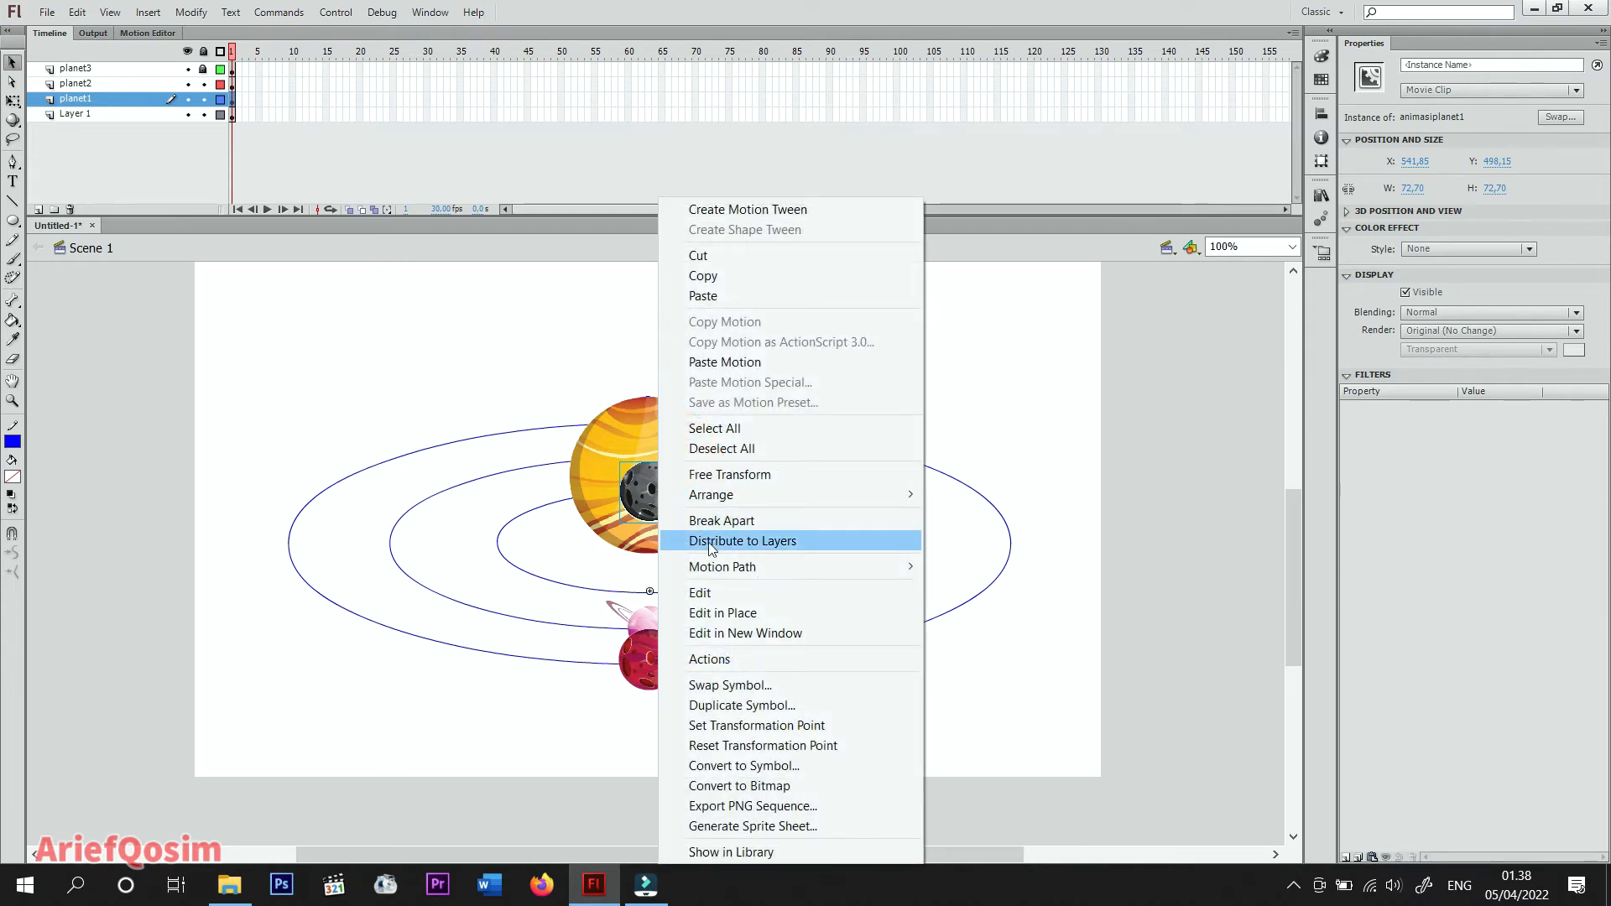
pyautogui.click(727, 613)
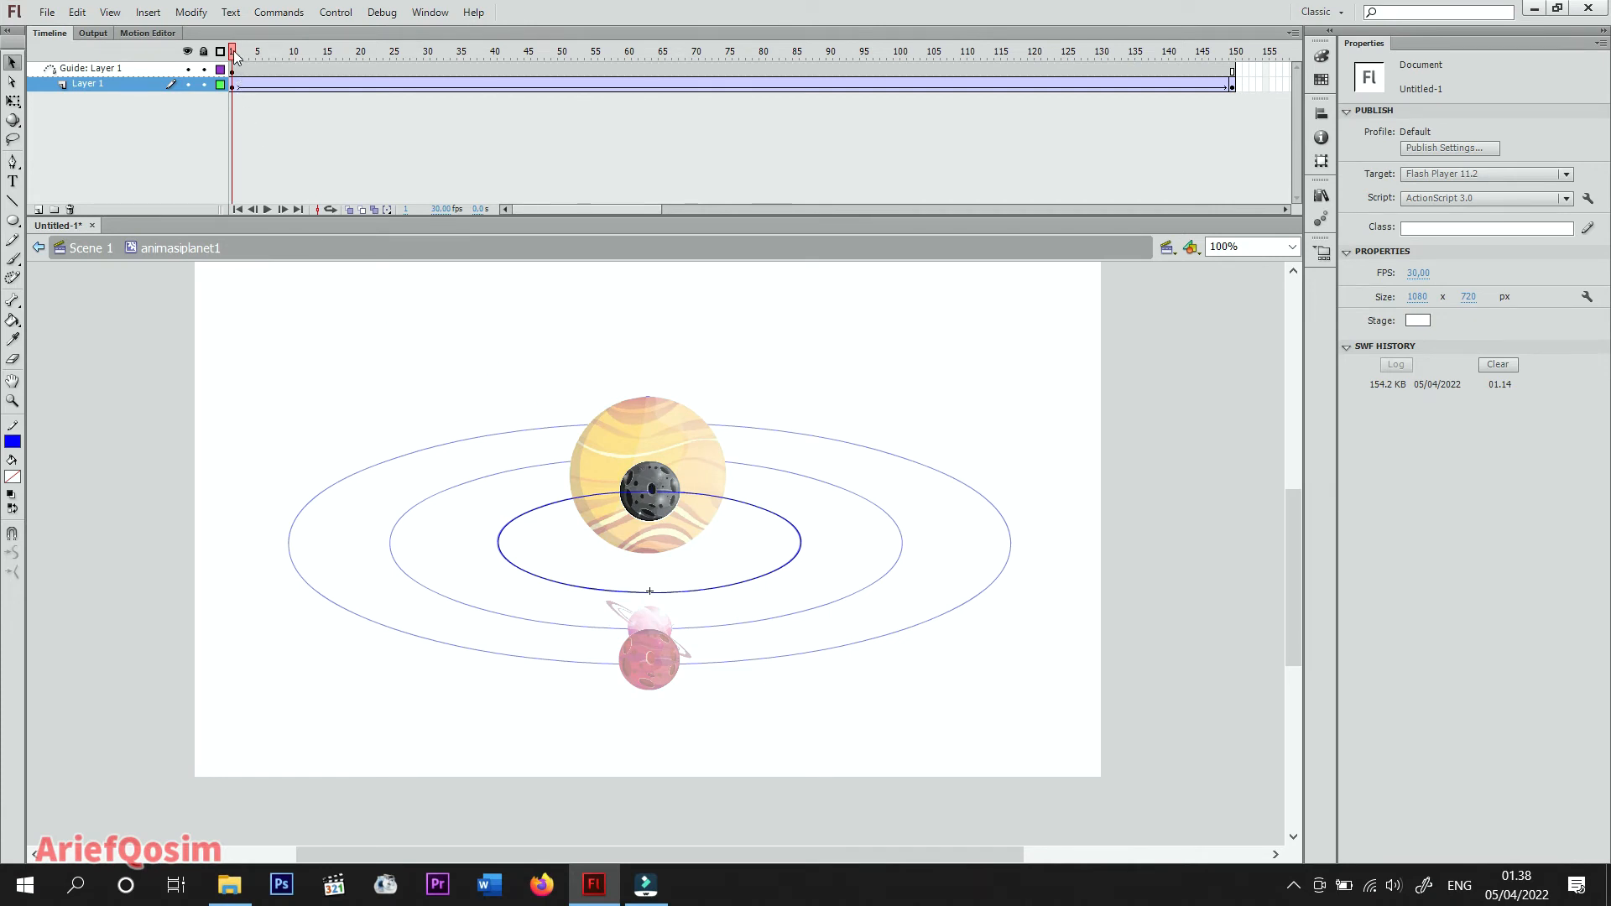
pyautogui.moveTo(236, 56); pyautogui.dragTo(402, 69)
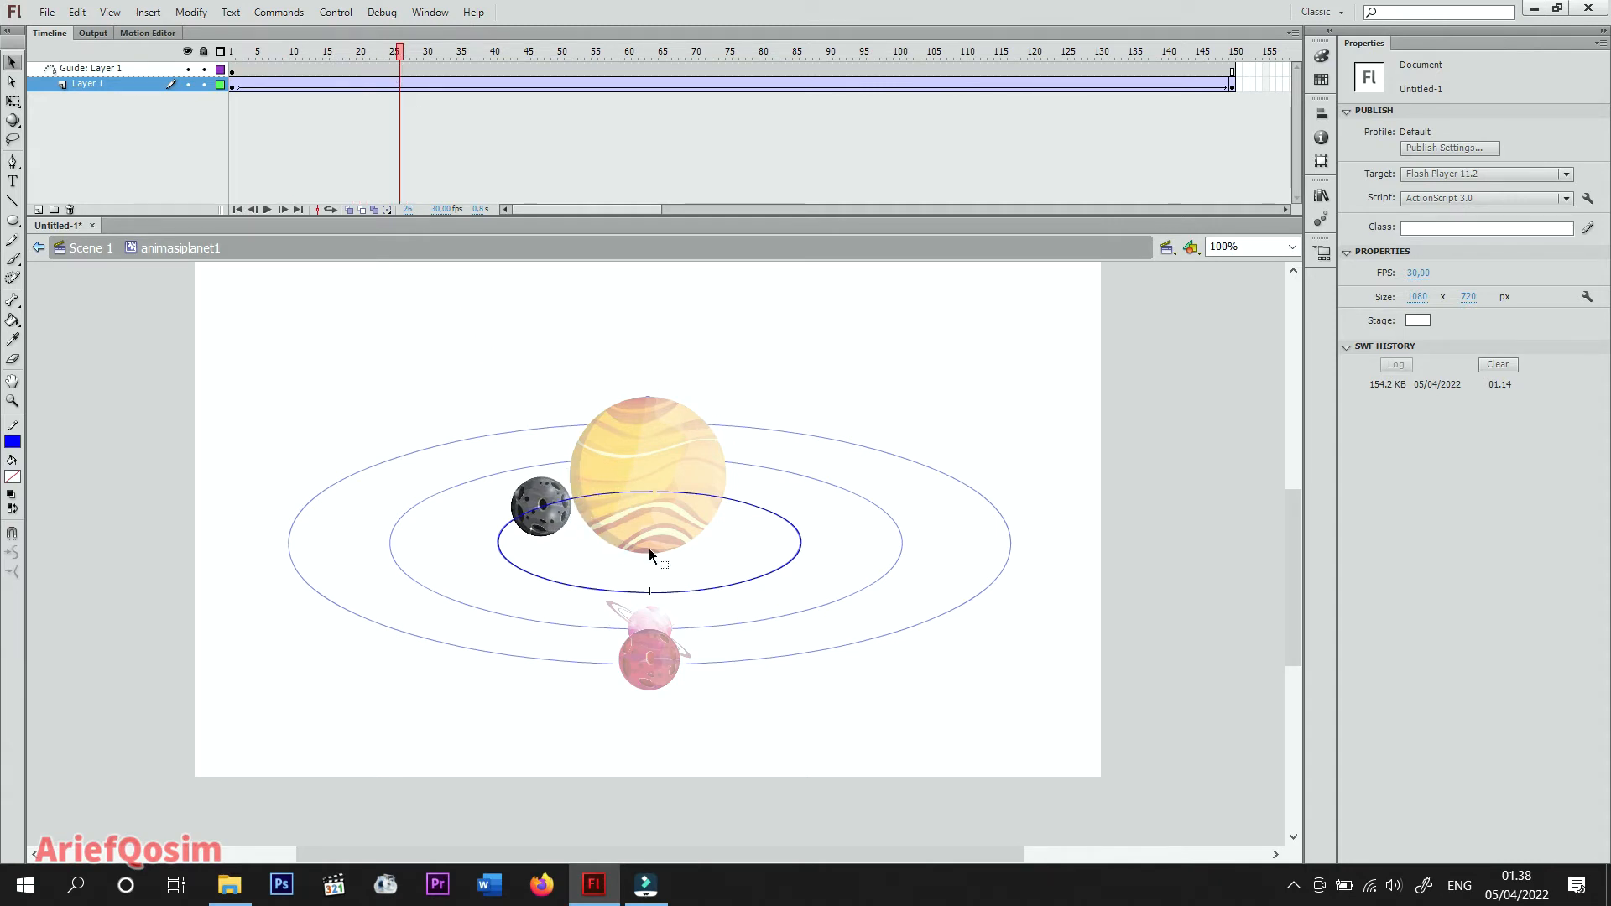
# Add a new layer above the guide layer and insert a keyframe in it at frame 26.
pyautogui.click(400, 68)
pyautogui.click(38, 210)
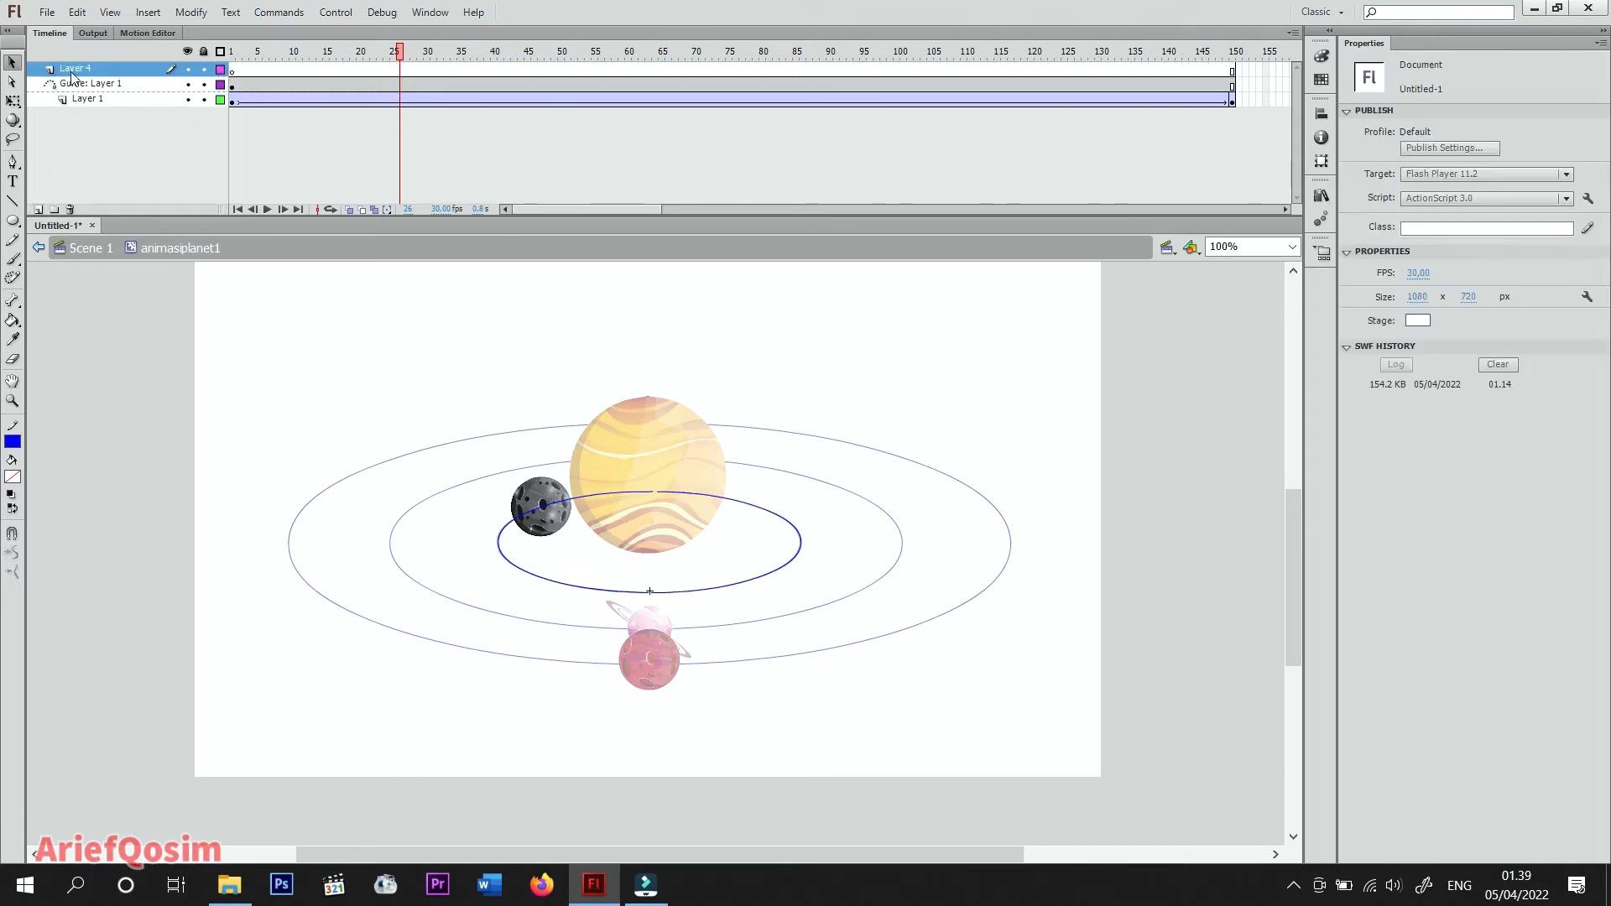
pyautogui.rightClick(400, 68)
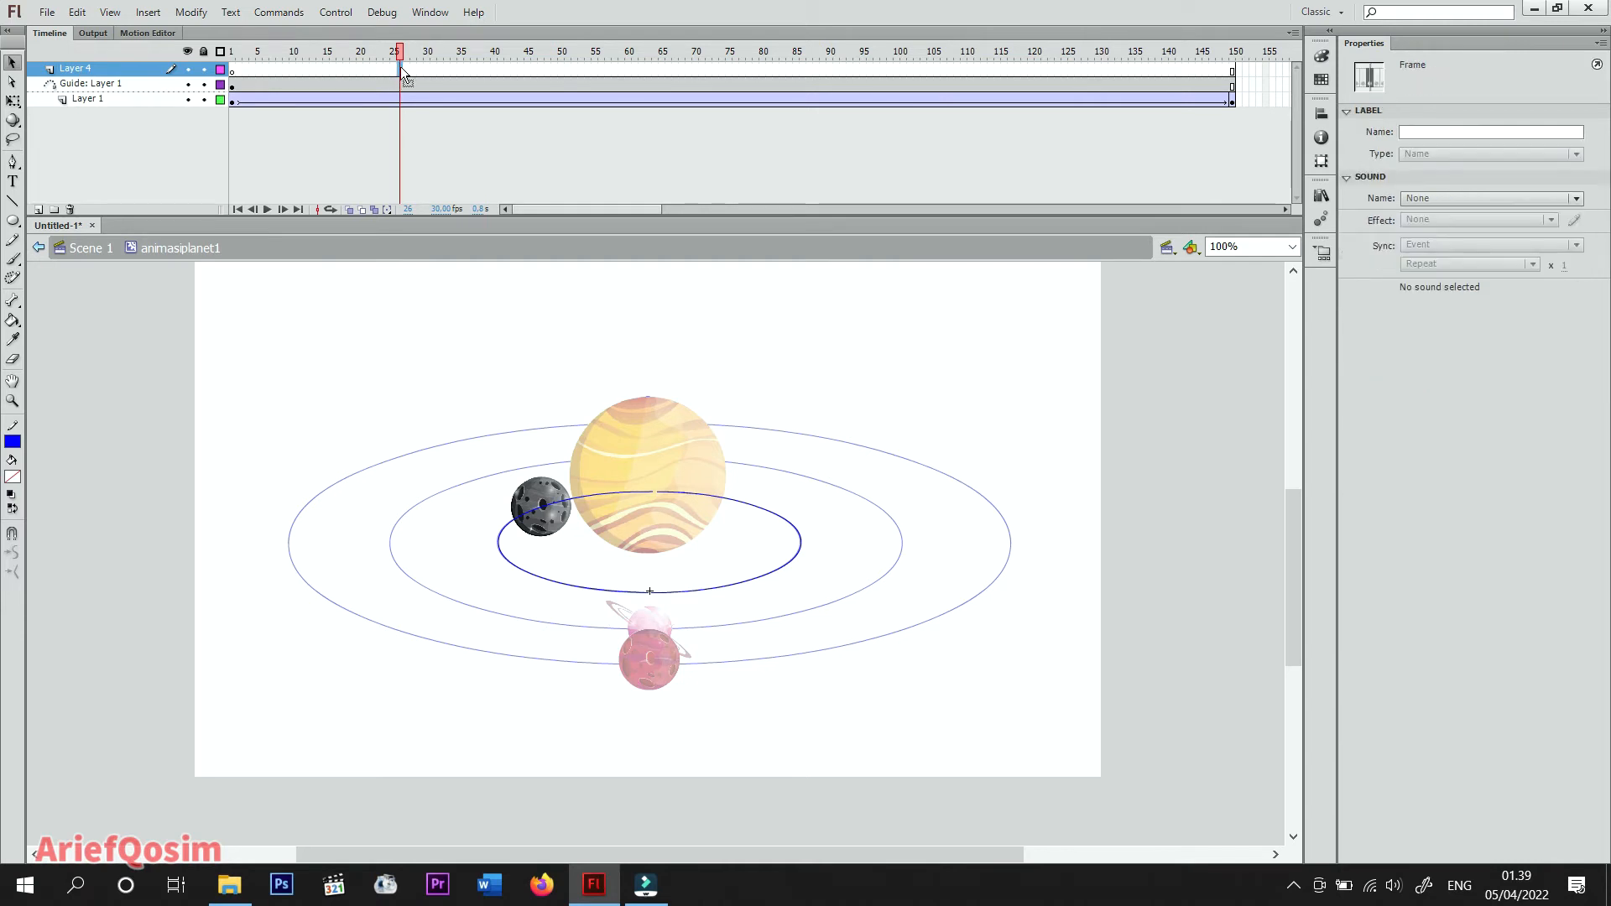
pyautogui.click(475, 193)
# Paste the large yellow planet into frames 1 to 25 of the new layer and align it over the original planet.
pyautogui.moveTo(398, 51)
pyautogui.mouseDown()
pyautogui.moveTo(233, 52)
pyautogui.moveTo(395, 57)
pyautogui.mouseUp()
pyautogui.click(232, 74)
pyautogui.click(394, 69)
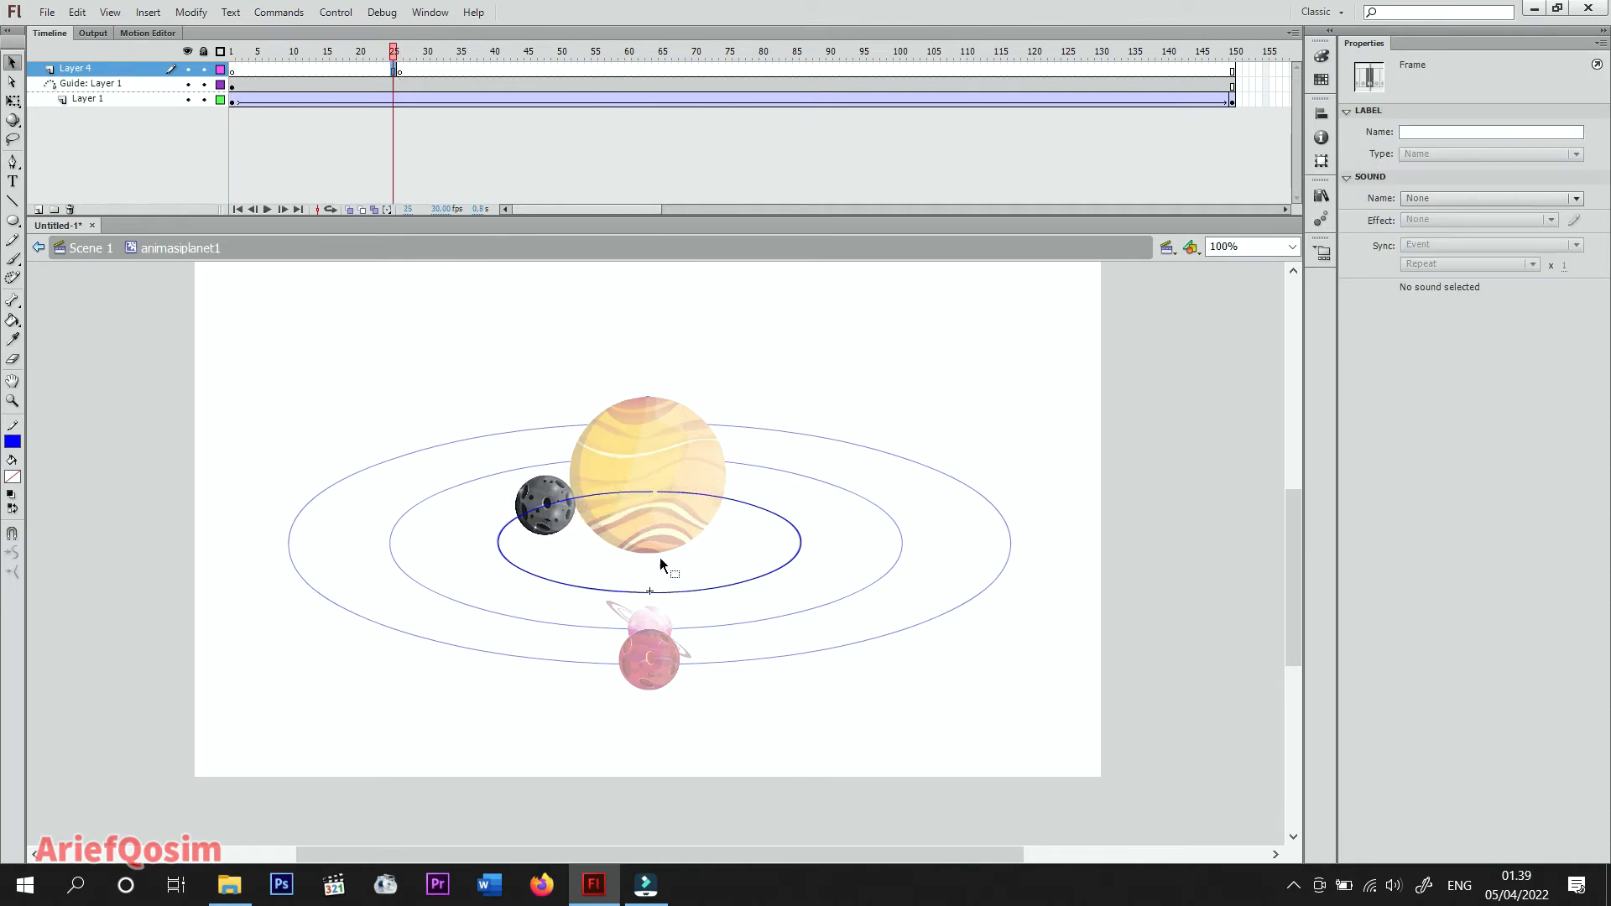
pyautogui.click(337, 347)
pyautogui.rightClick(416, 309)
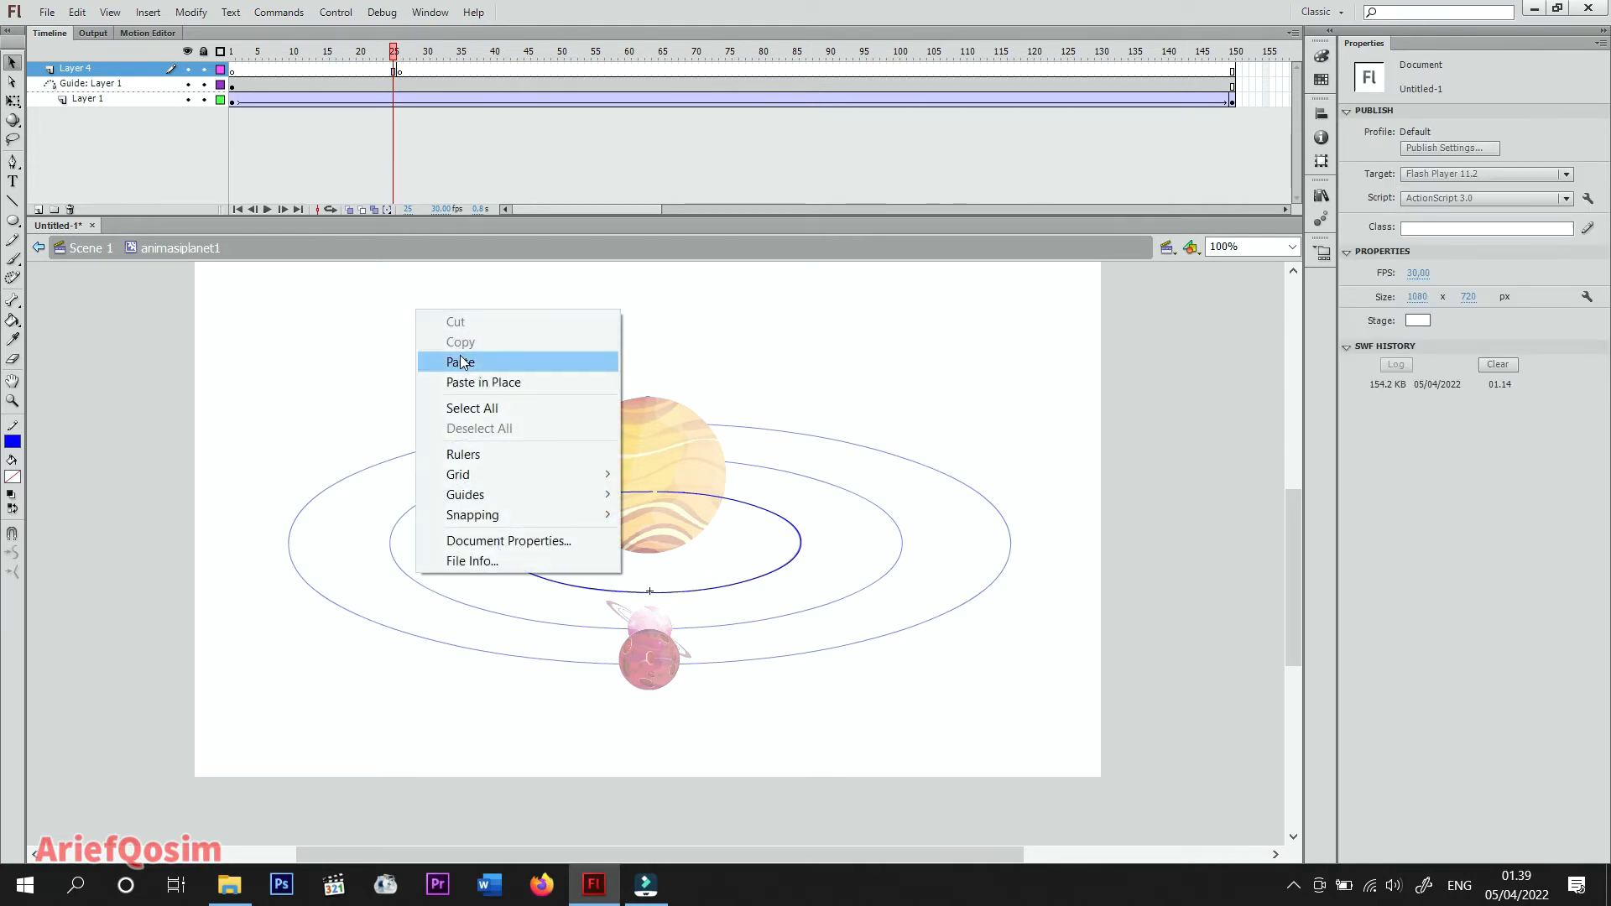
pyautogui.click(460, 368)
pyautogui.moveTo(652, 557); pyautogui.dragTo(646, 481)
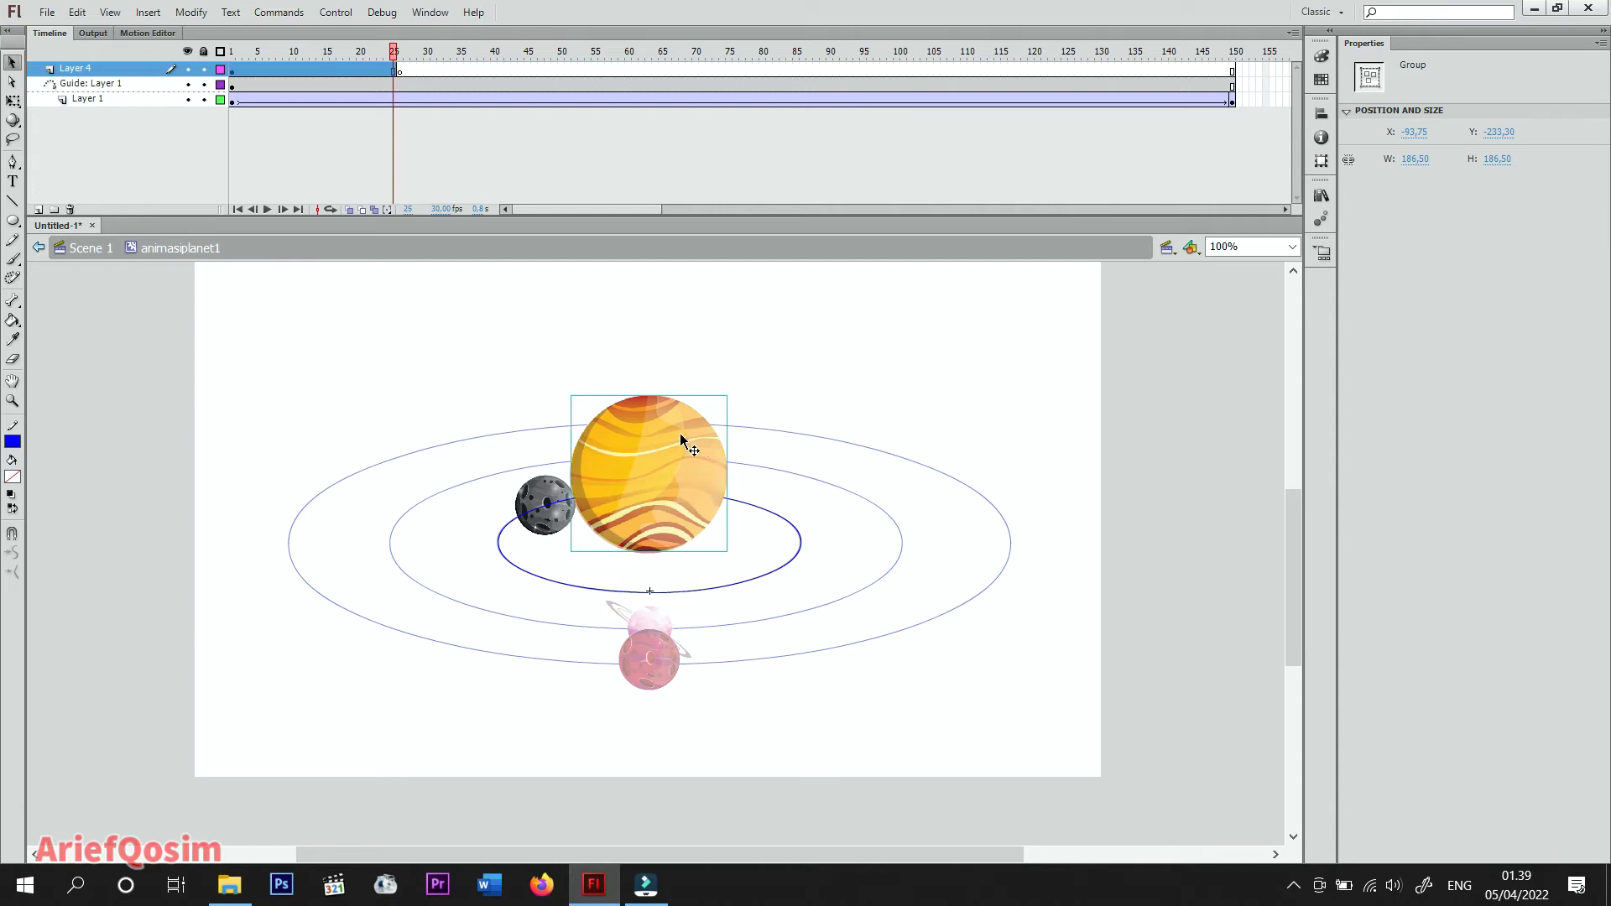
pyautogui.press('Left')
pyautogui.click(858, 381)
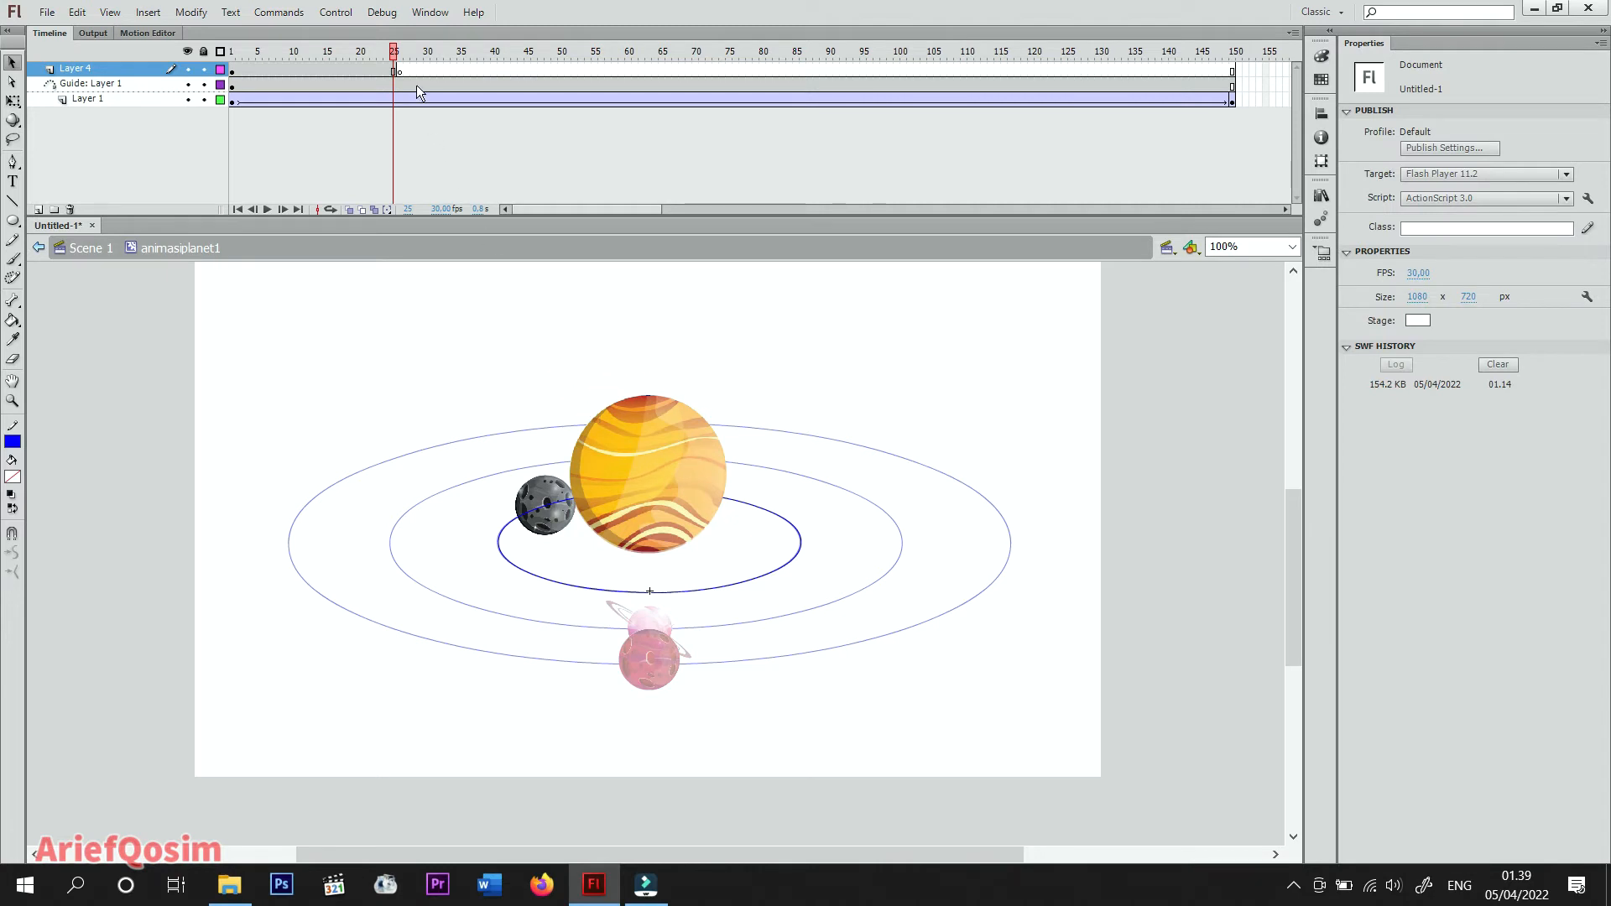
# Check the covered start of the orbit, then insert a keyframe at frame 129 of the new layer.
pyautogui.moveTo(395, 62); pyautogui.dragTo(230, 64)
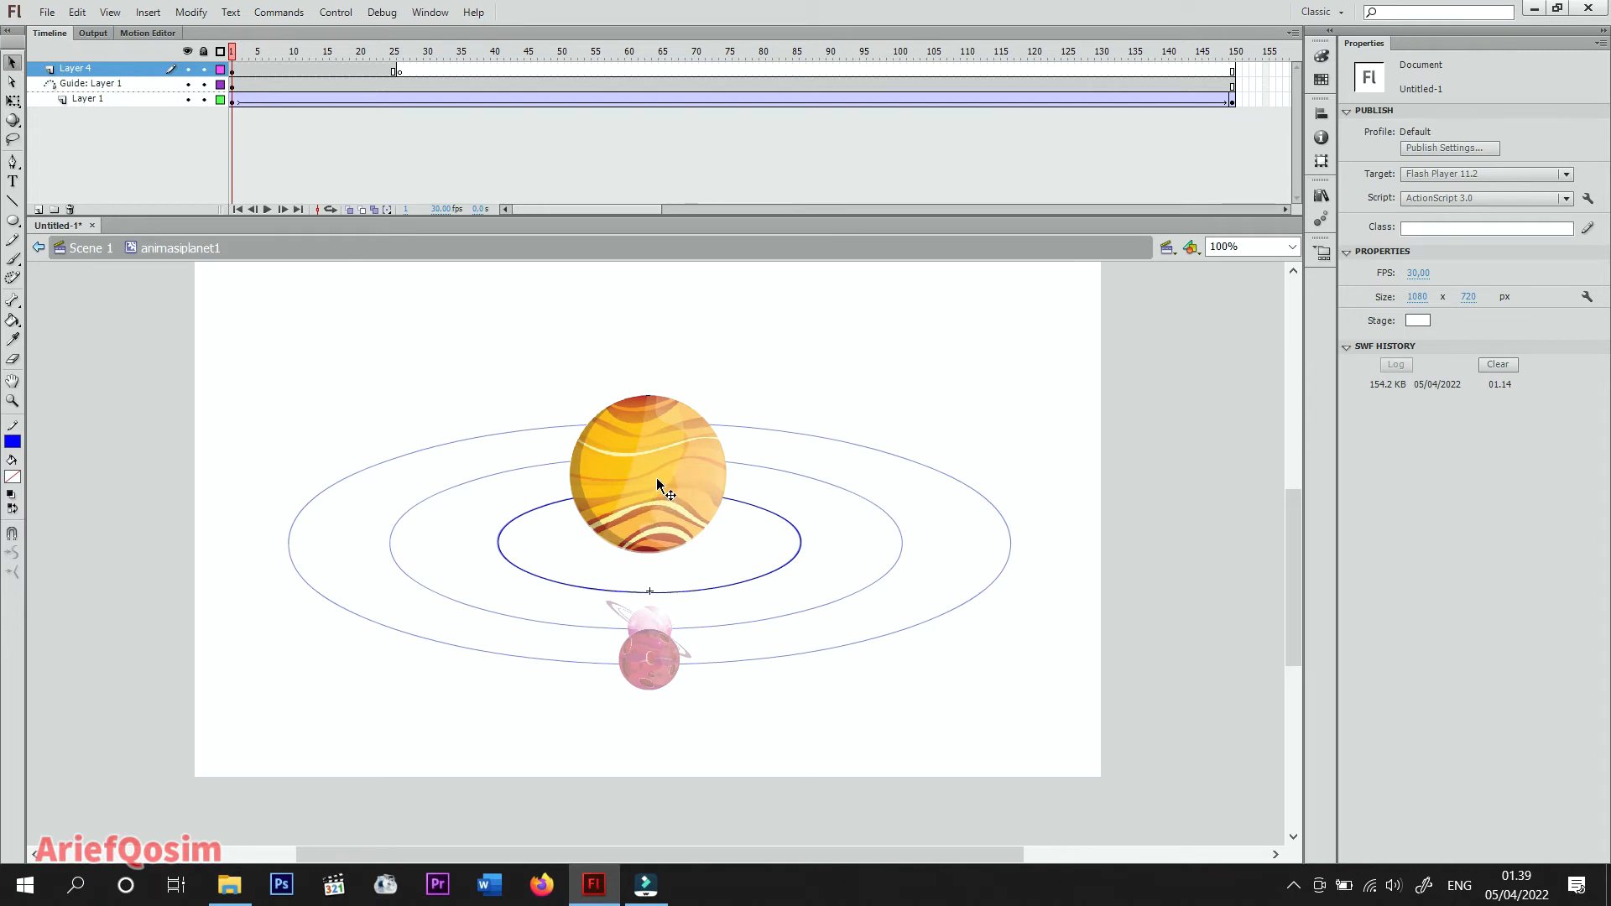
pyautogui.moveTo(241, 57); pyautogui.dragTo(1090, 134)
pyautogui.click(1090, 69)
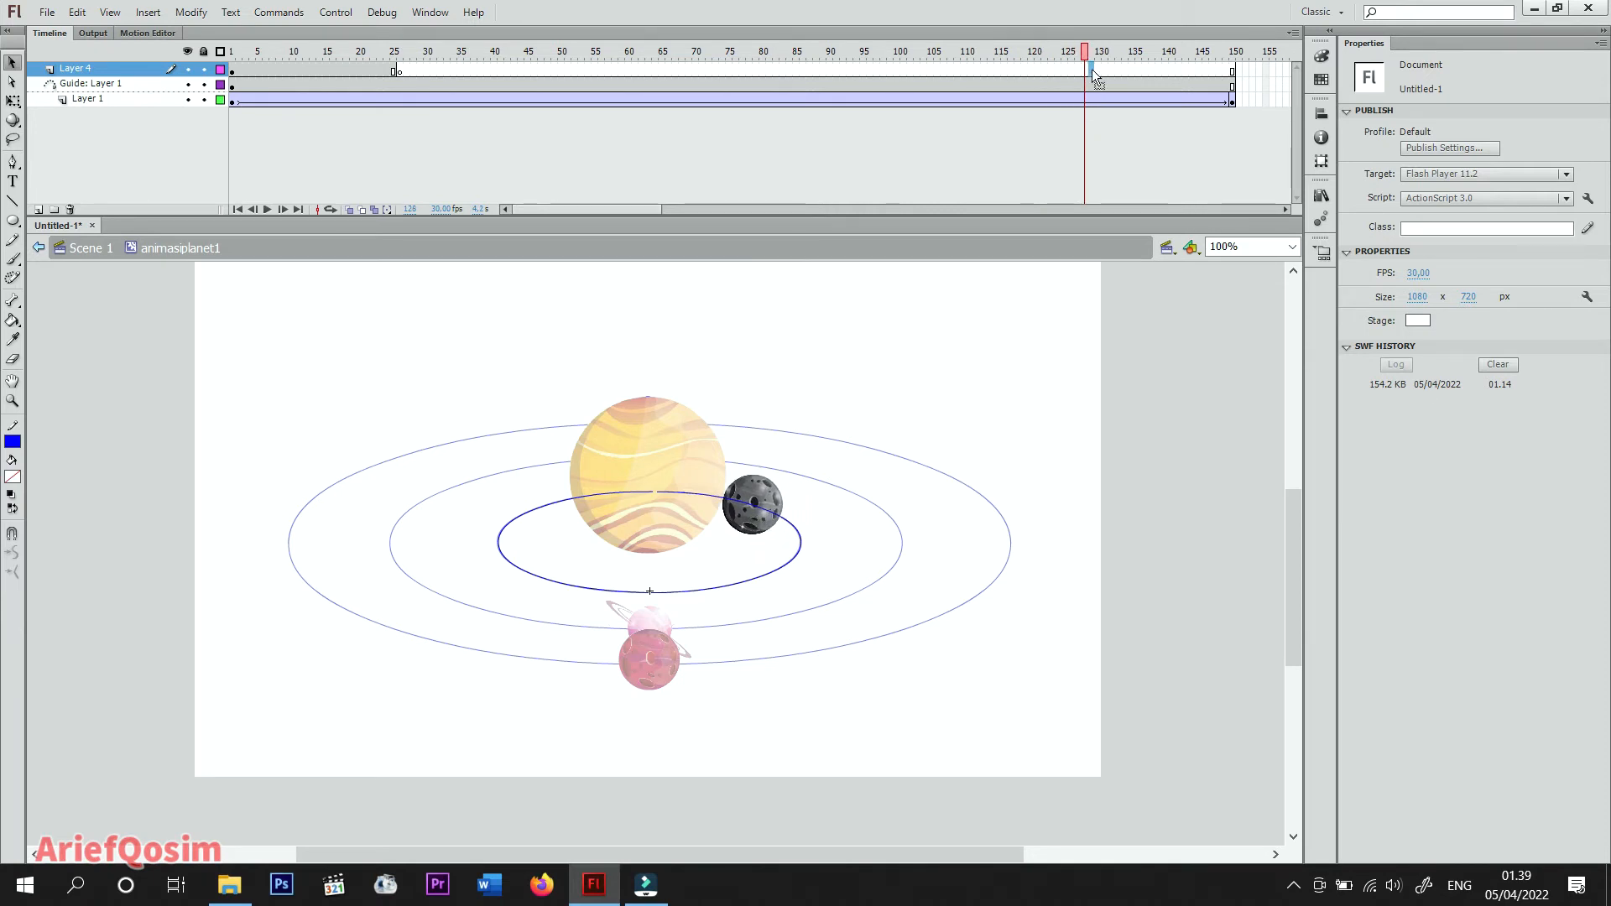
pyautogui.rightClick(1090, 69)
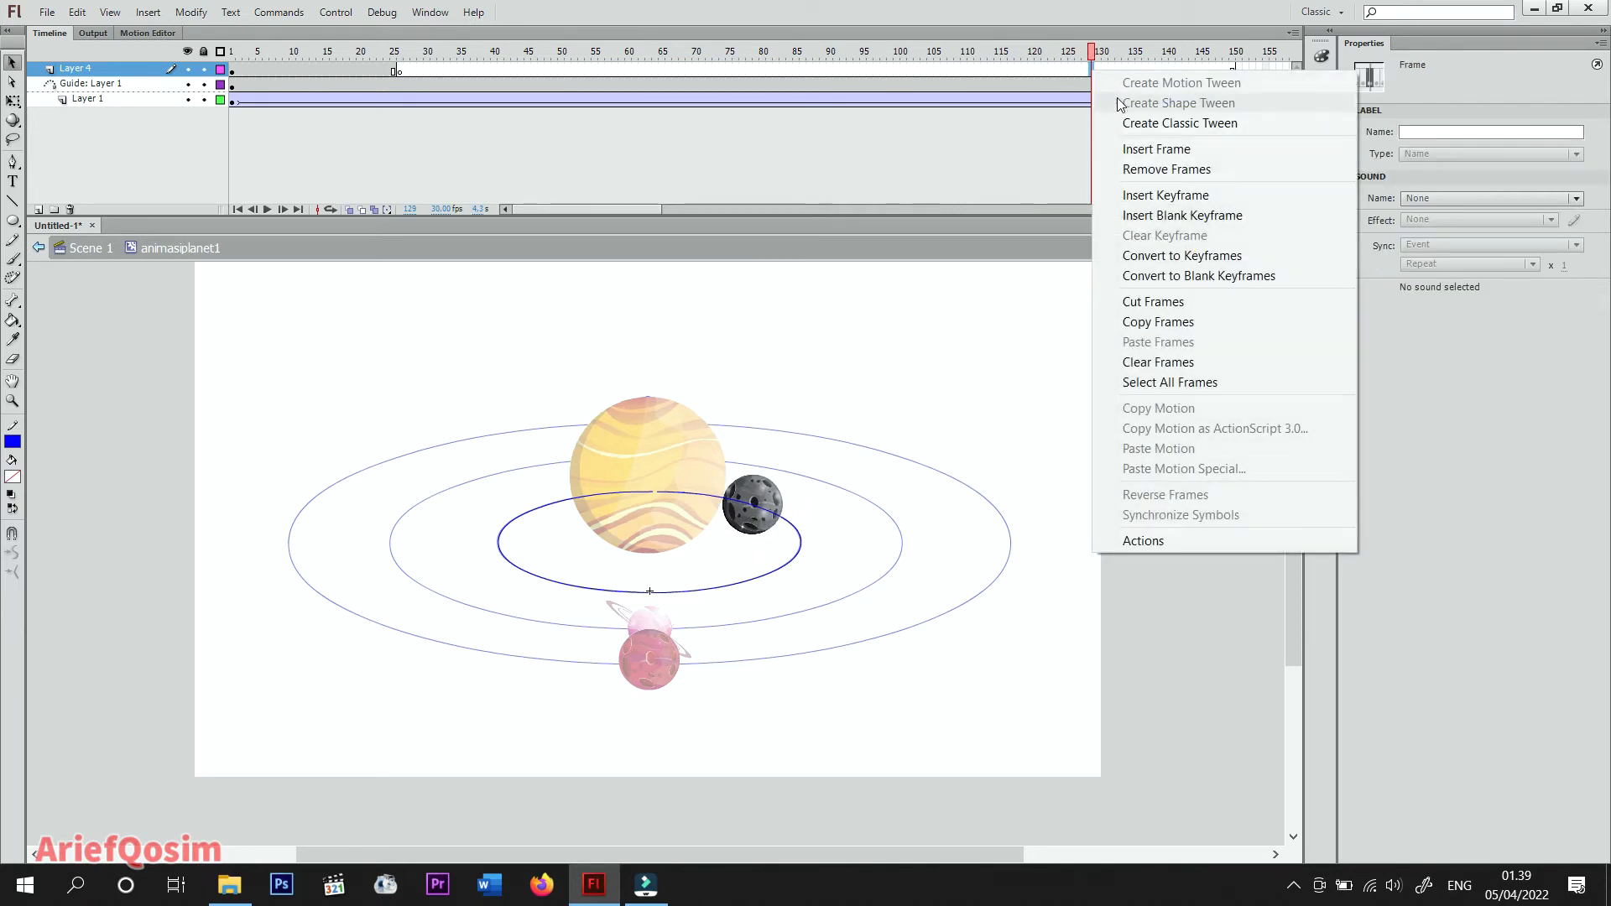
pyautogui.click(1173, 202)
# Paste the large yellow planet at frame 129 and align it over the original planet.
pyautogui.rightClick(964, 363)
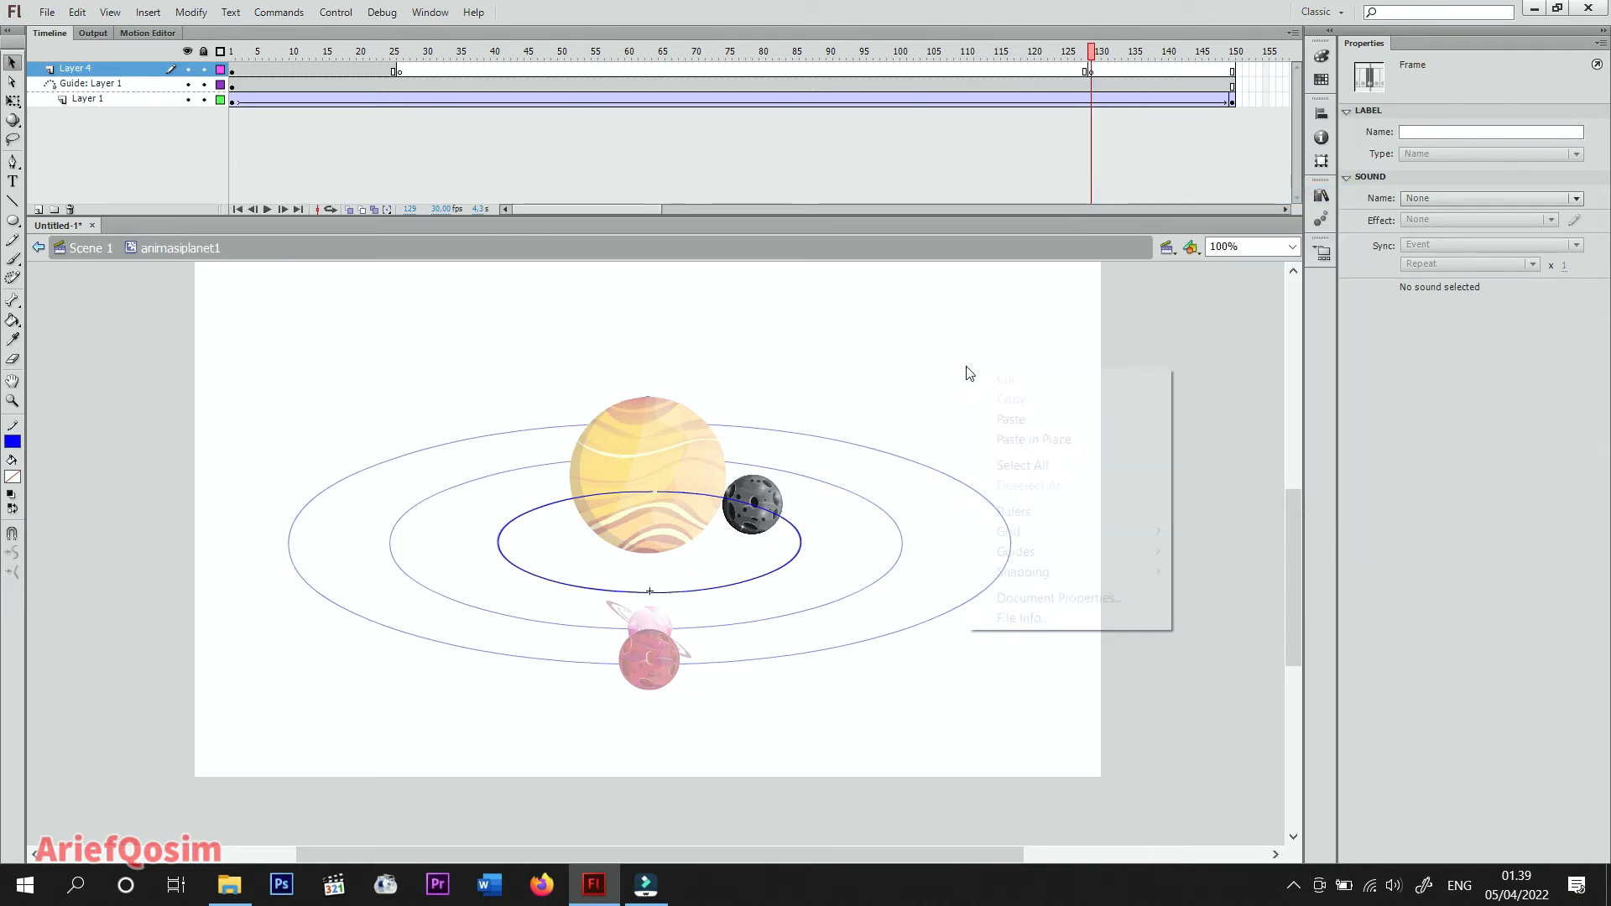
pyautogui.click(1018, 420)
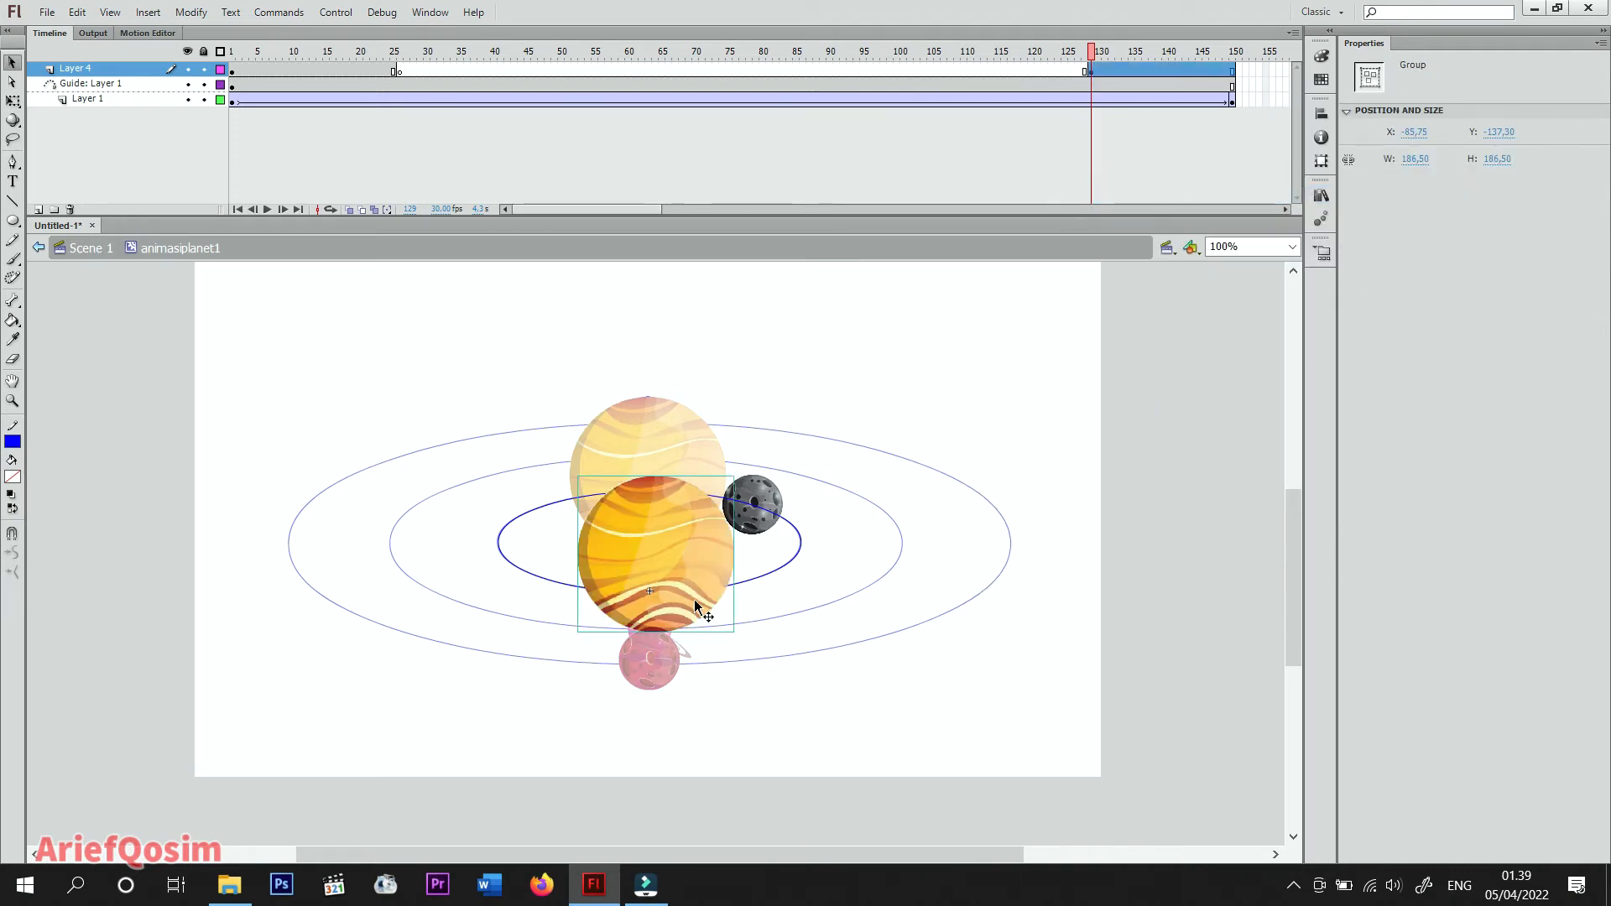
pyautogui.moveTo(696, 603); pyautogui.dragTo(691, 516)
pyautogui.press('Up')
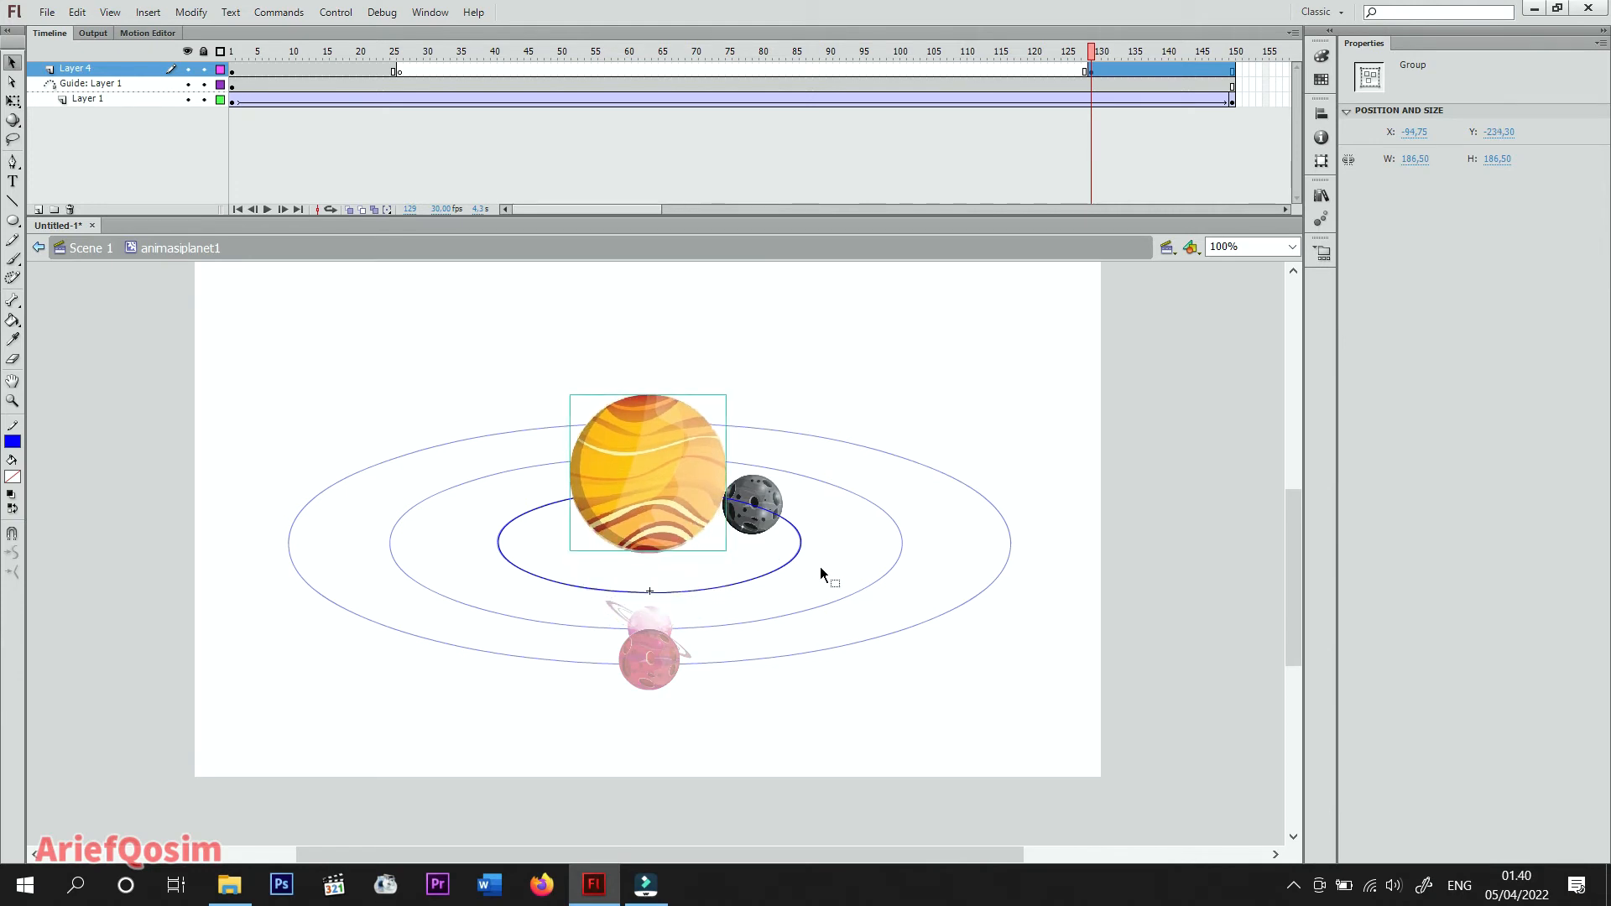
# Nudge the yellow planet copy at frame 129 into exact alignment with the original and play the orbit animation.
pyautogui.press('Left')
pyautogui.press('Down')
pyautogui.press('Down')
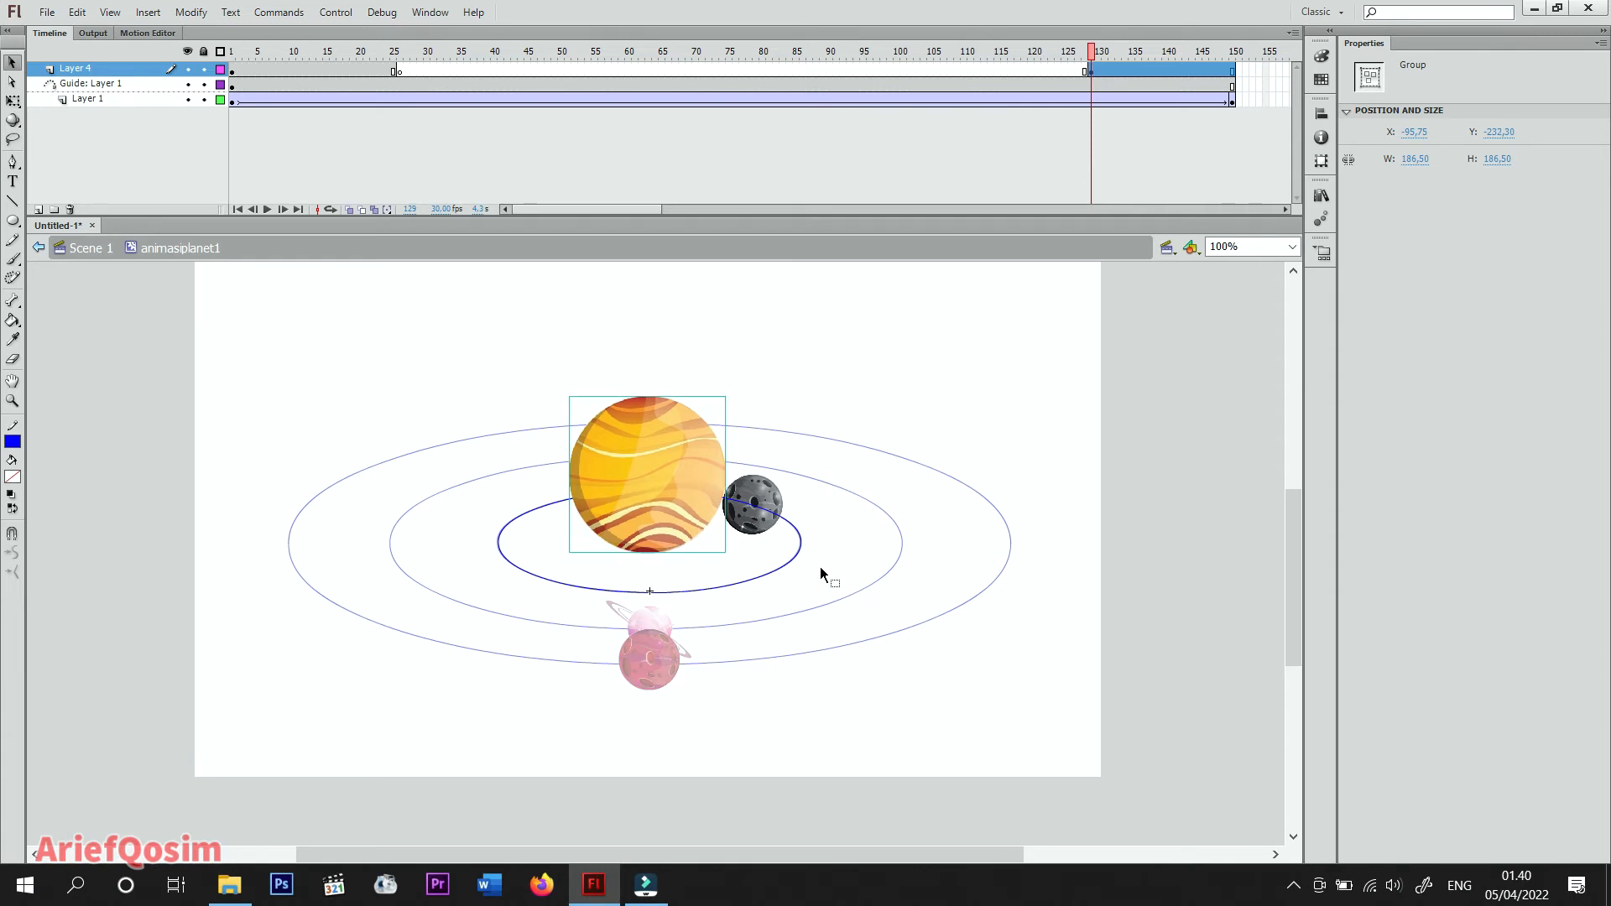
pyautogui.click(969, 411)
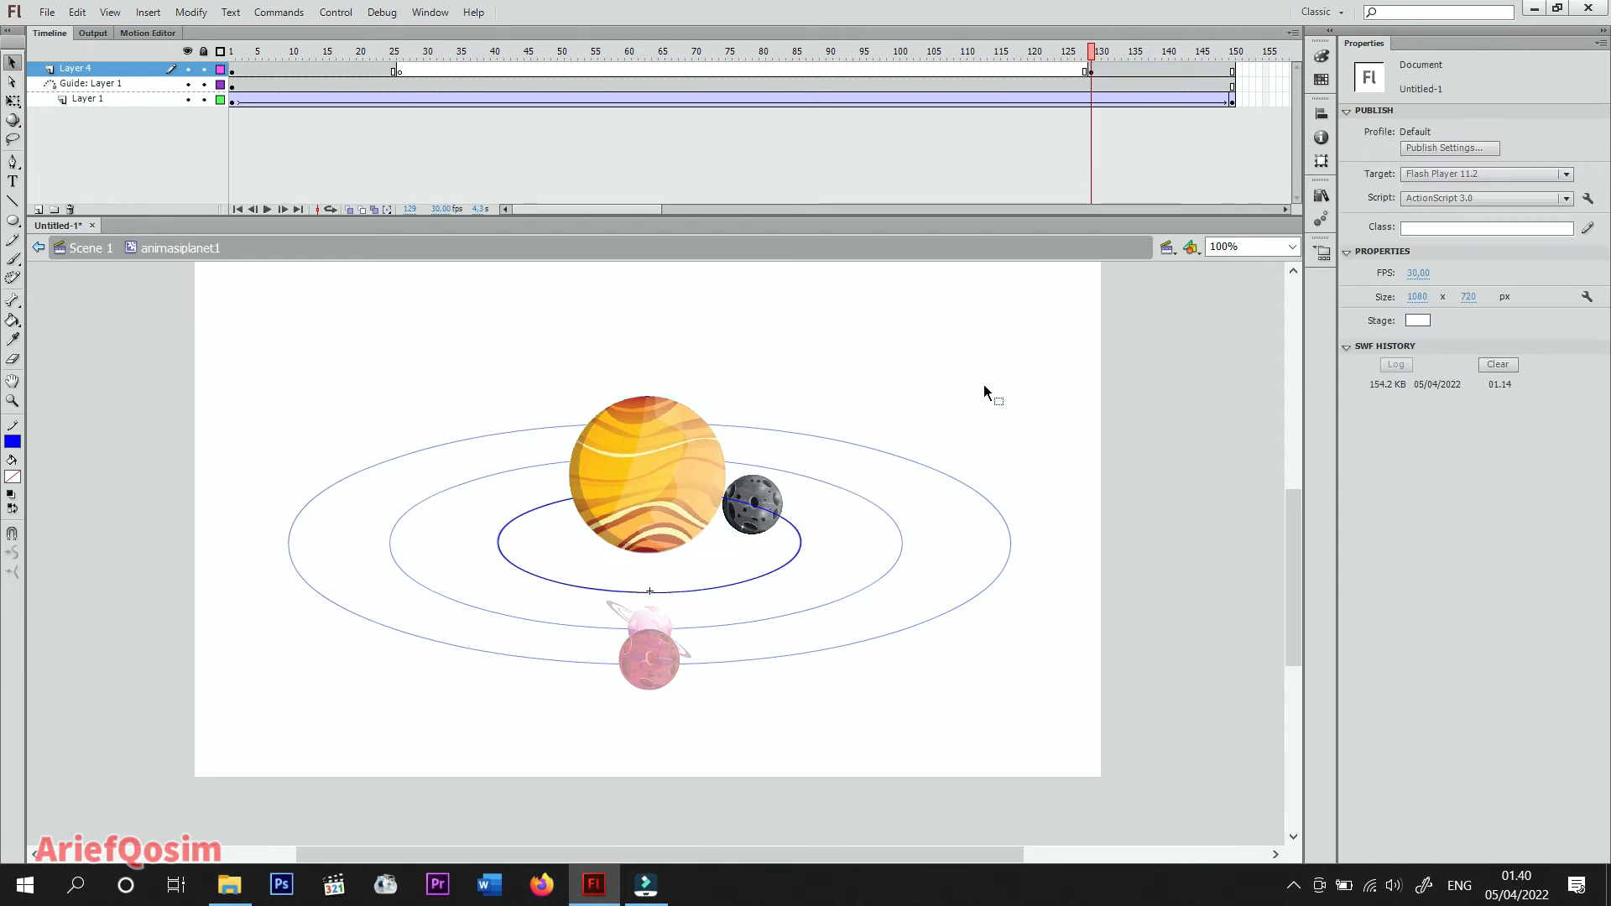
pyautogui.click(265, 209)
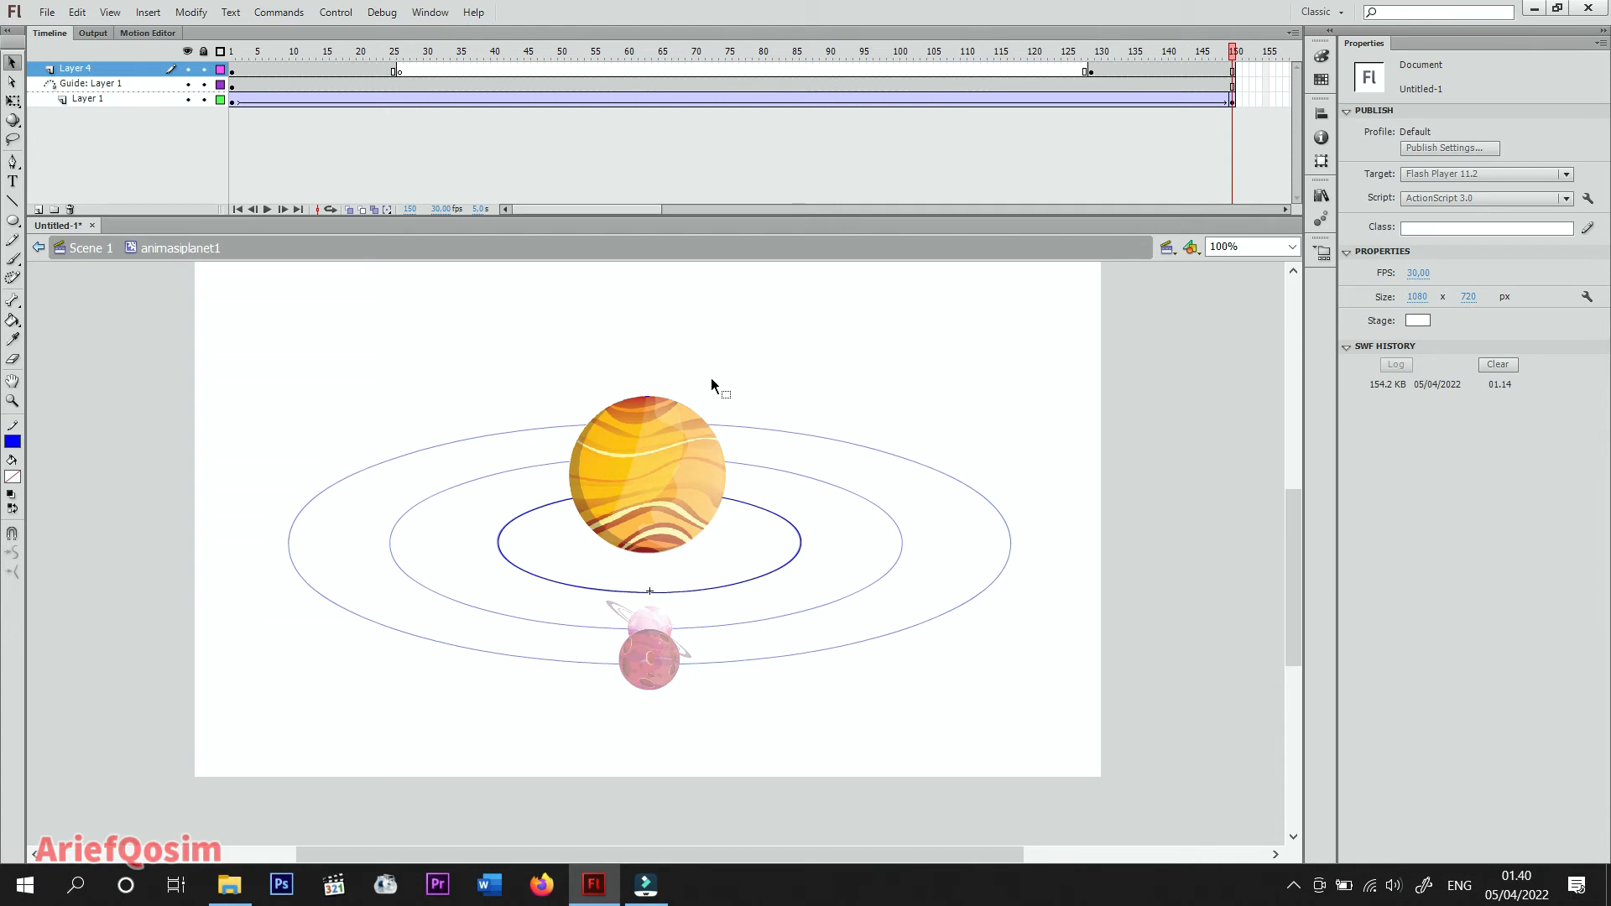
# Return to Scene 1 and test the movie to check the grey planet's orbit, closing the preview when done.
pyautogui.click(87, 261)
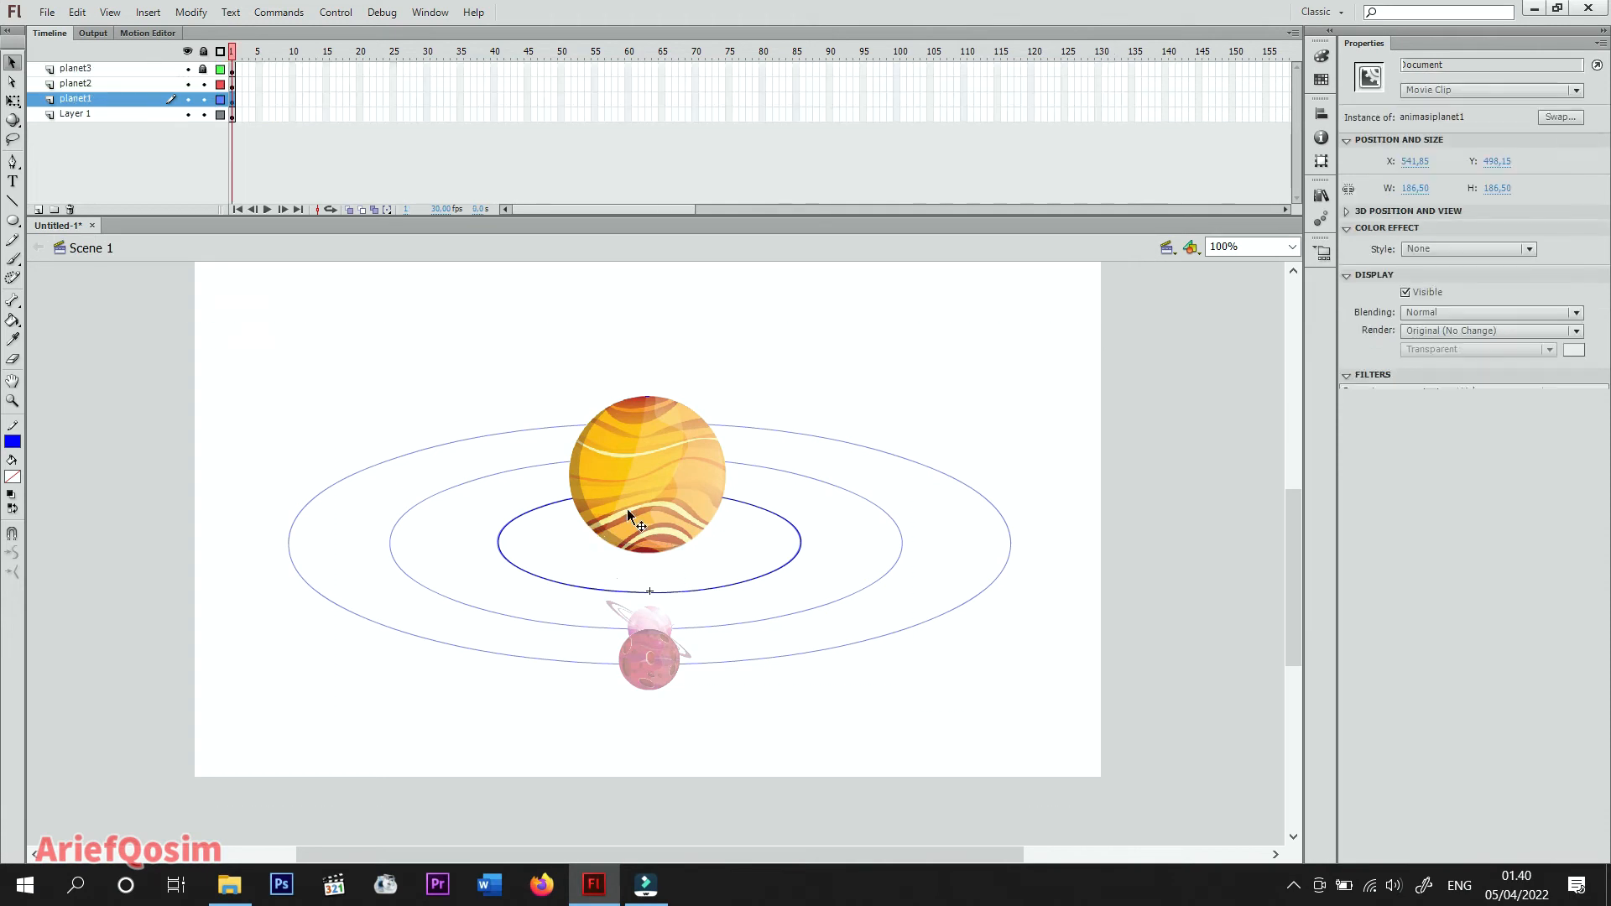
pyautogui.click(626, 508)
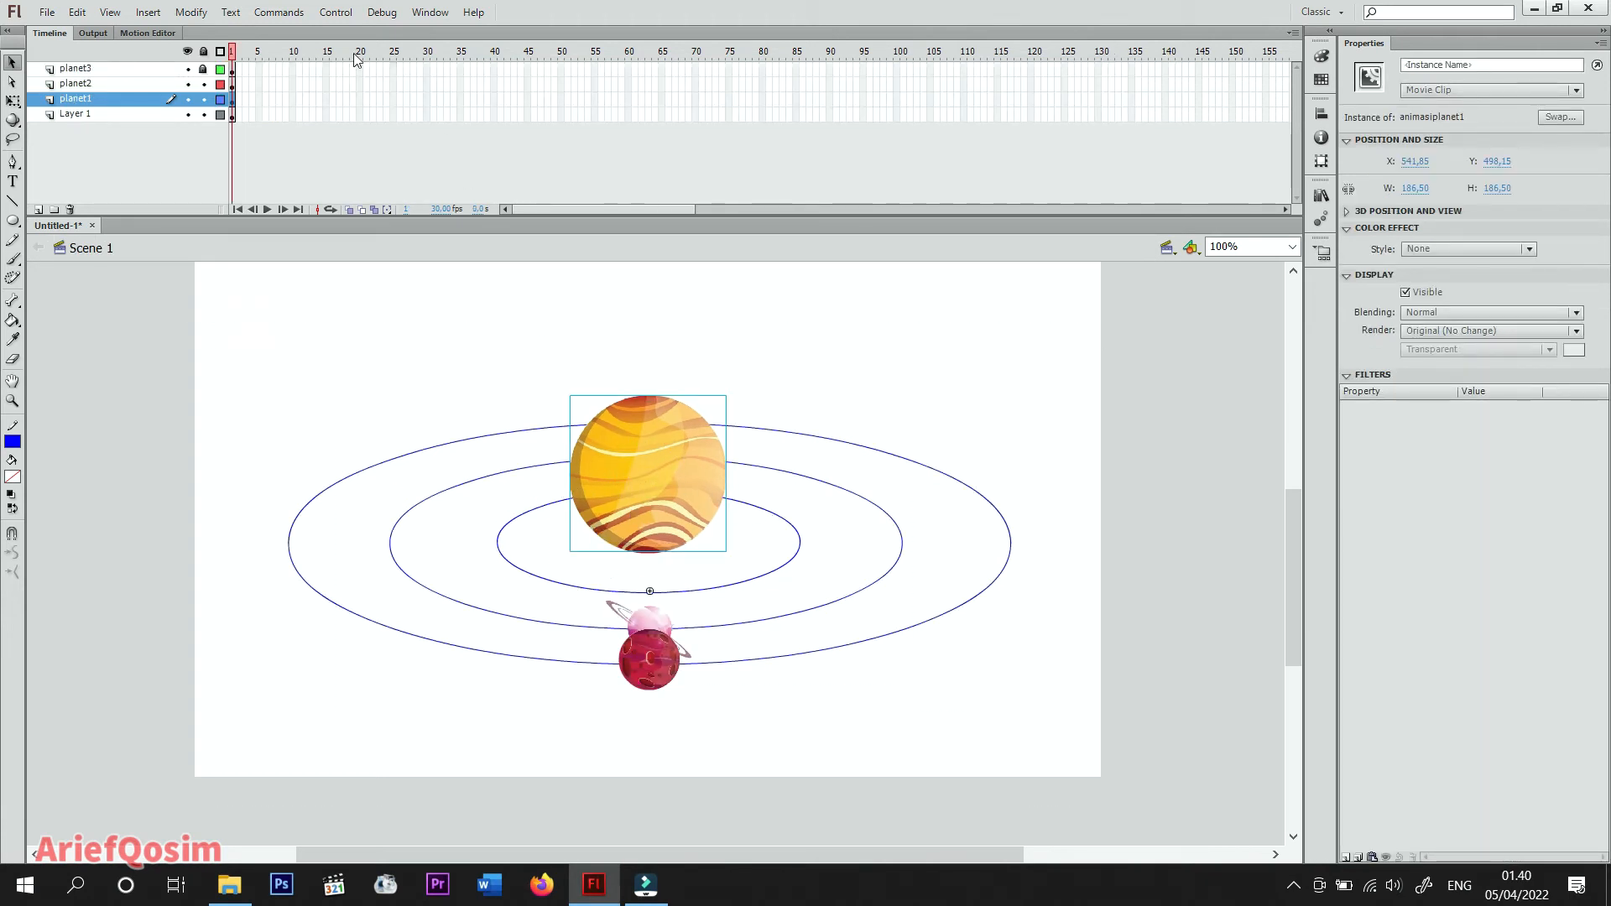
pyautogui.click(336, 12)
pyautogui.moveTo(556, 144)
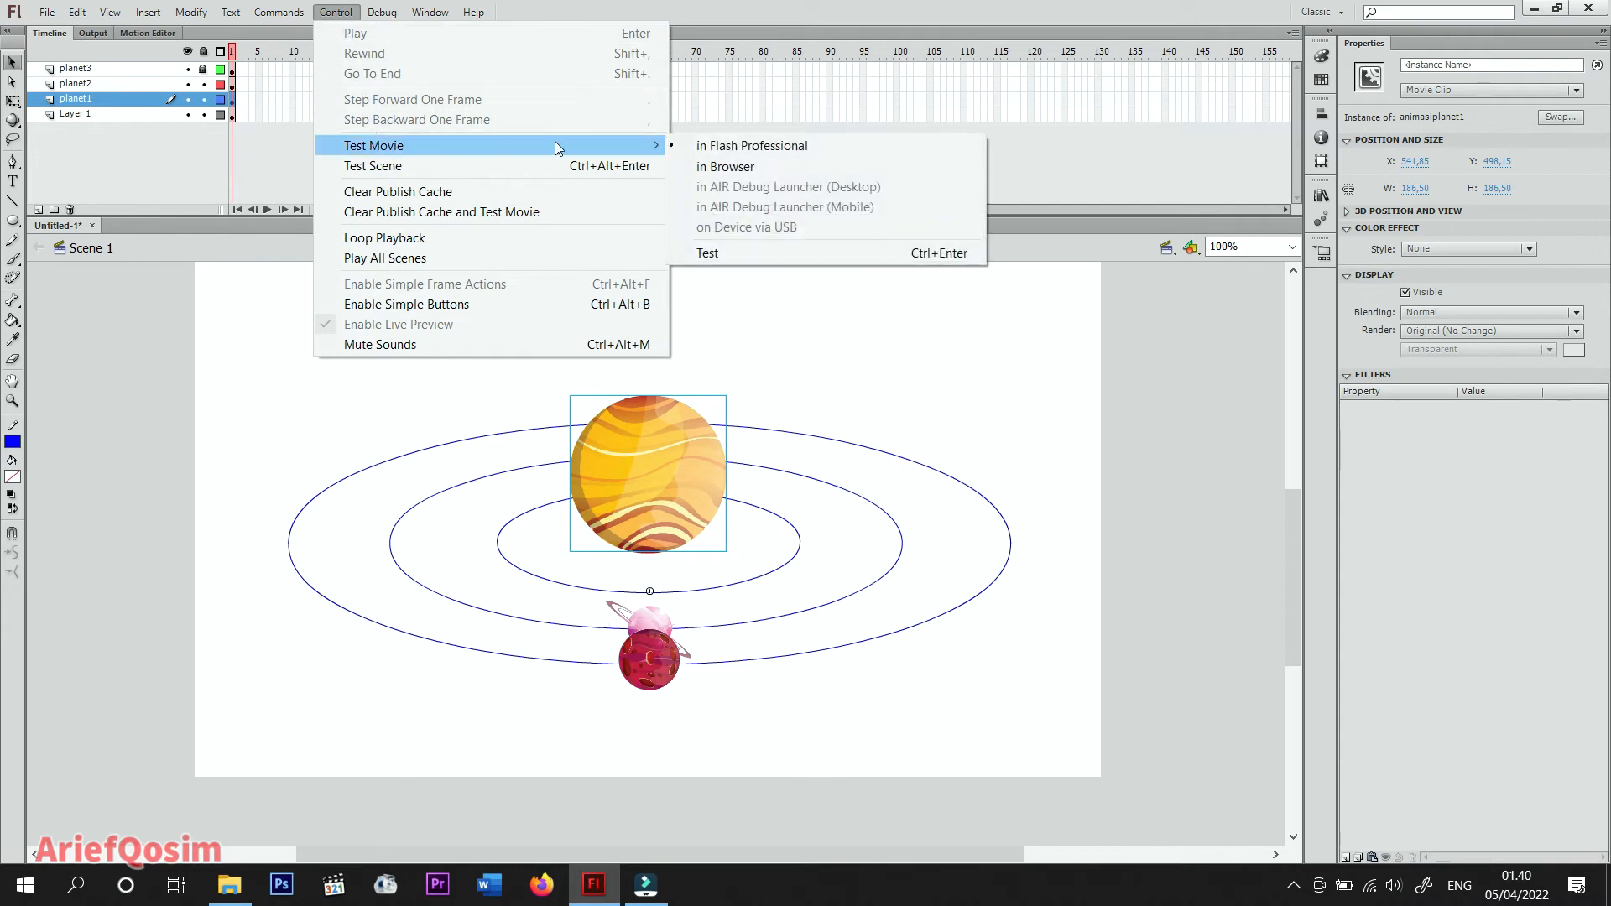
pyautogui.click(768, 252)
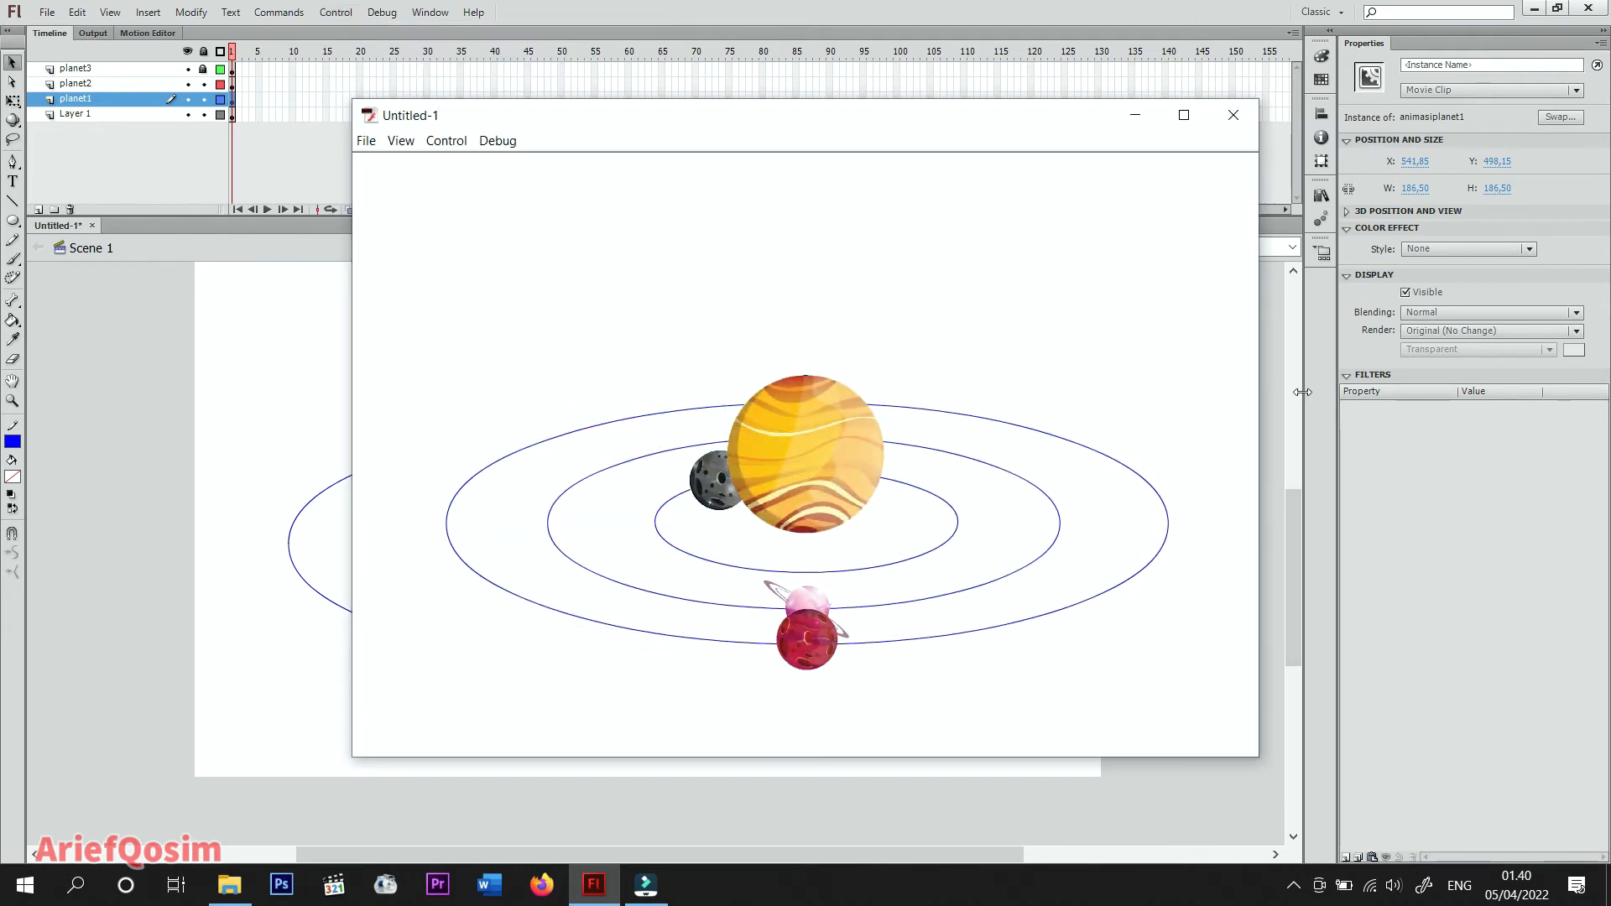
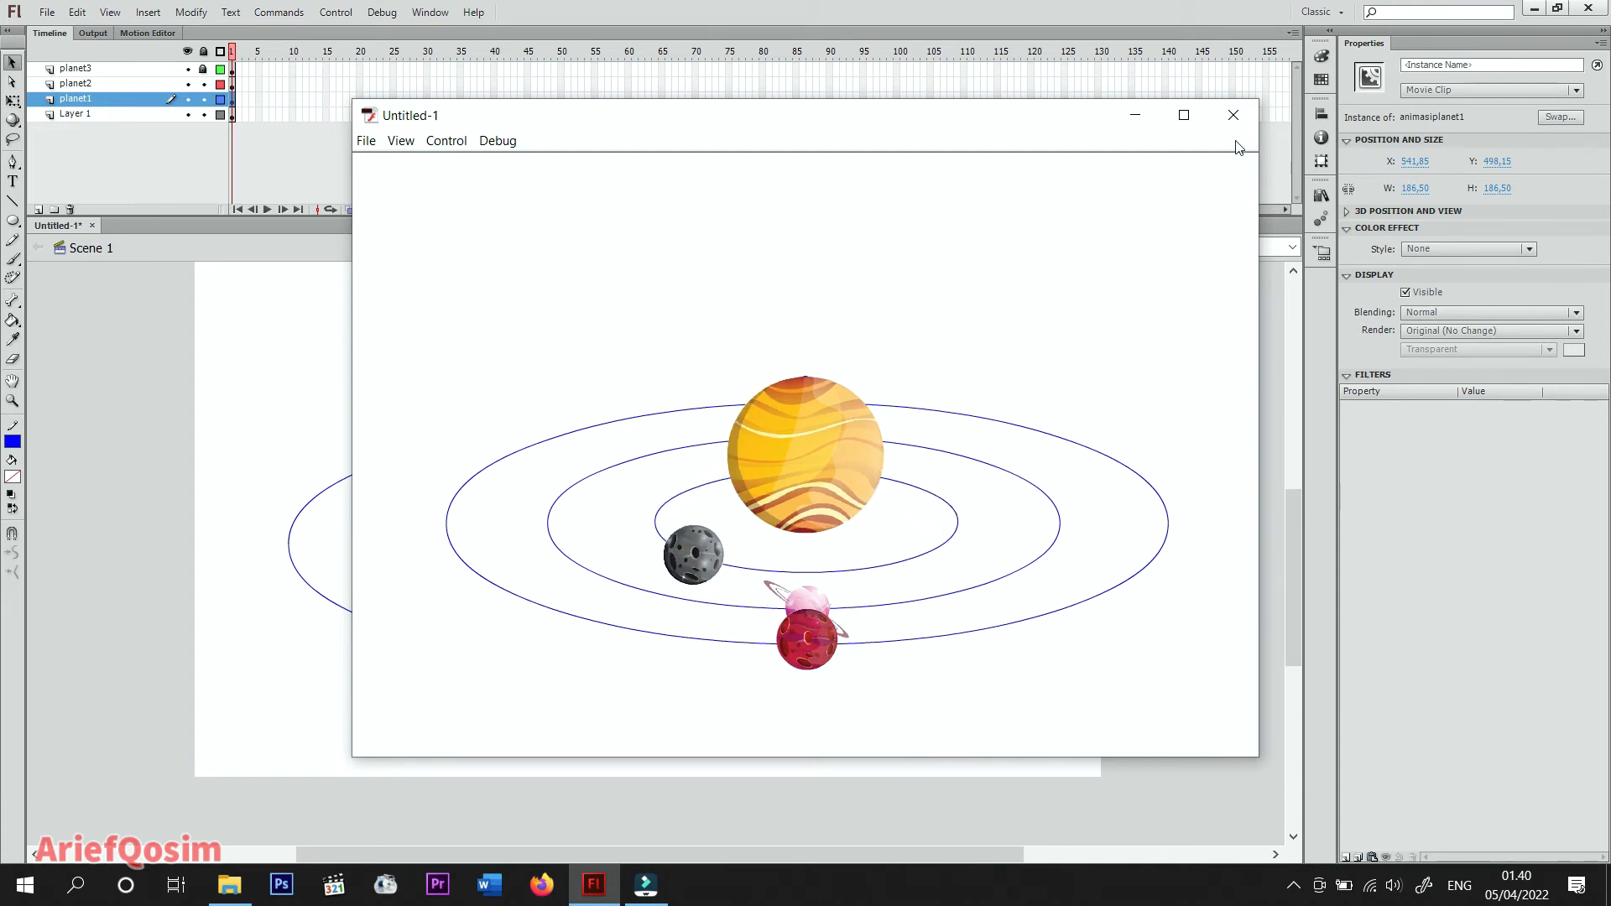
pyautogui.click(1233, 114)
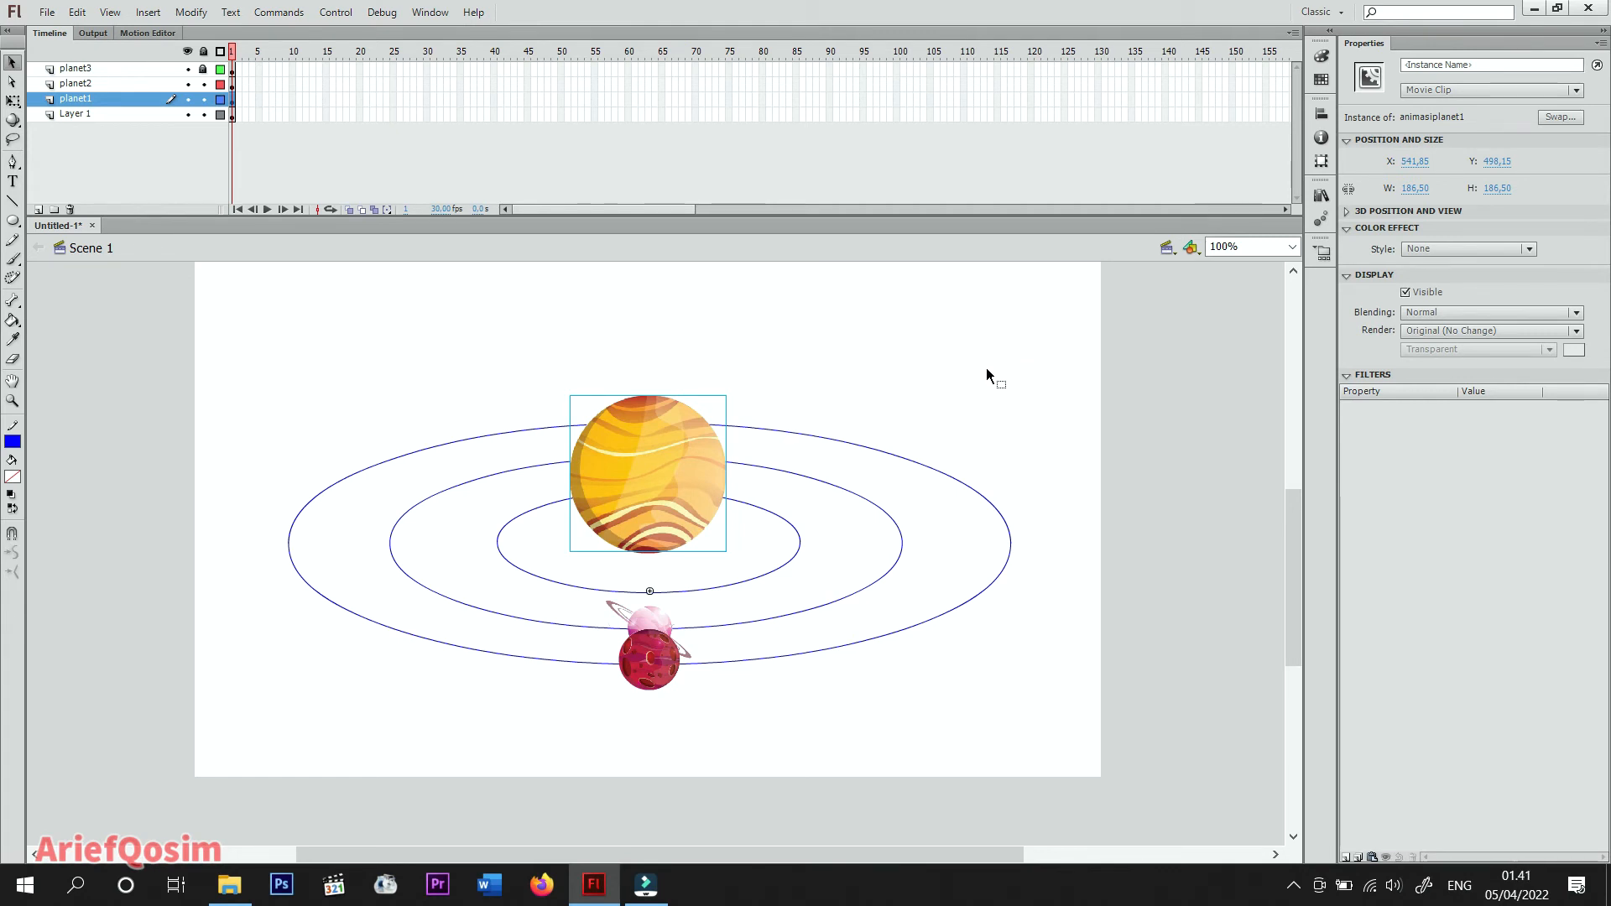
# Convert the pink ringed planet to a movie clip symbol named animasiplanet2.
pyautogui.click(661, 625)
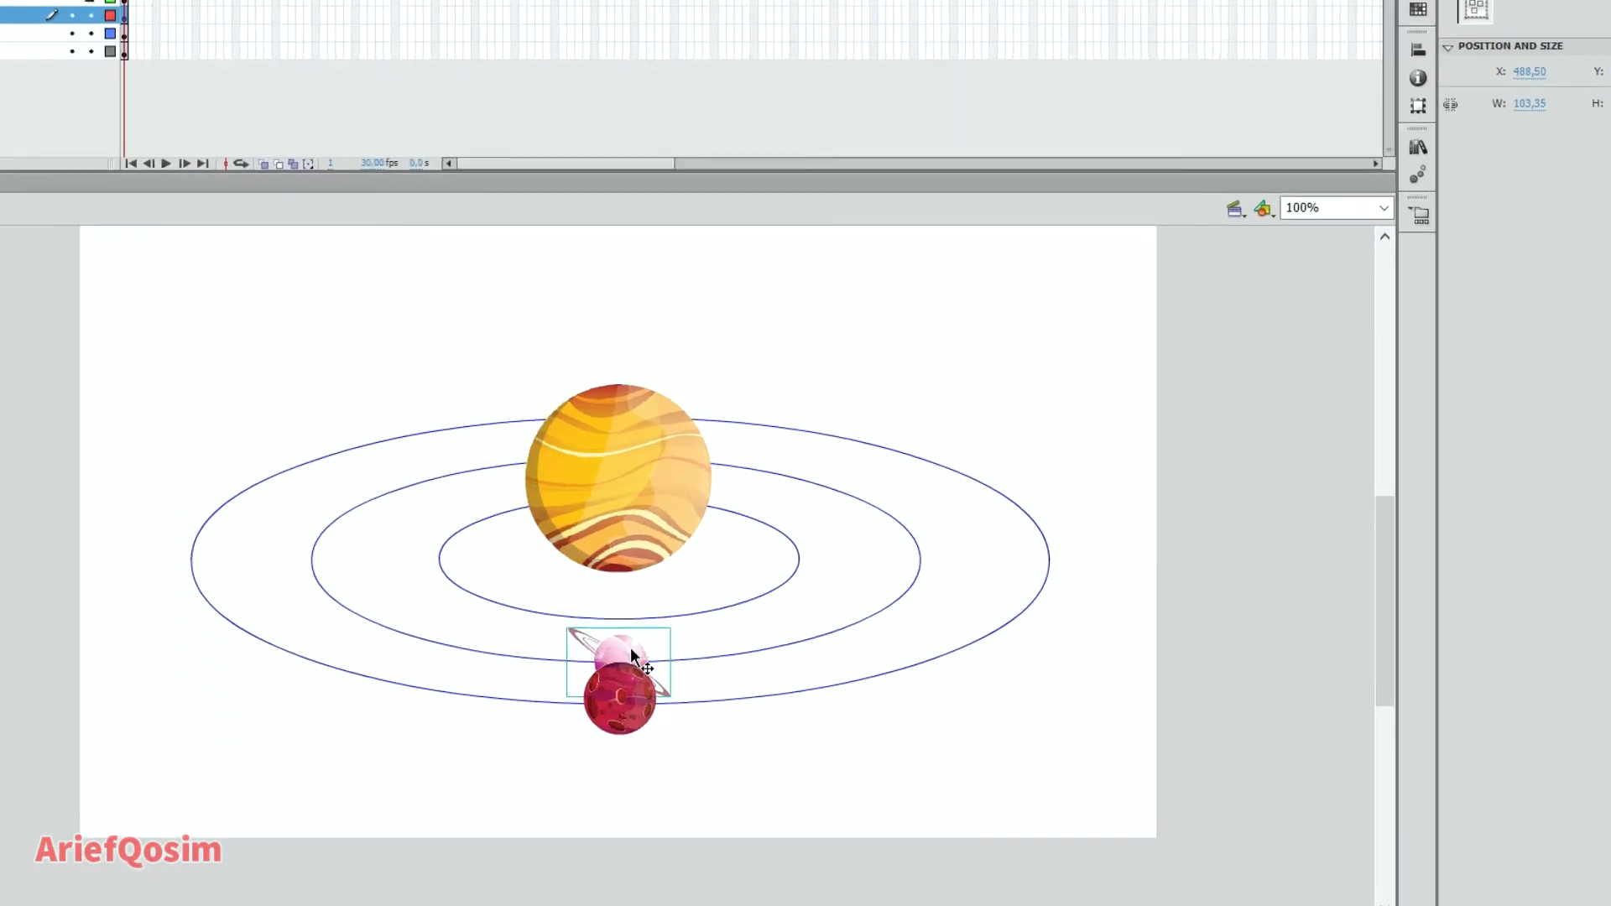
pyautogui.rightClick(660, 624)
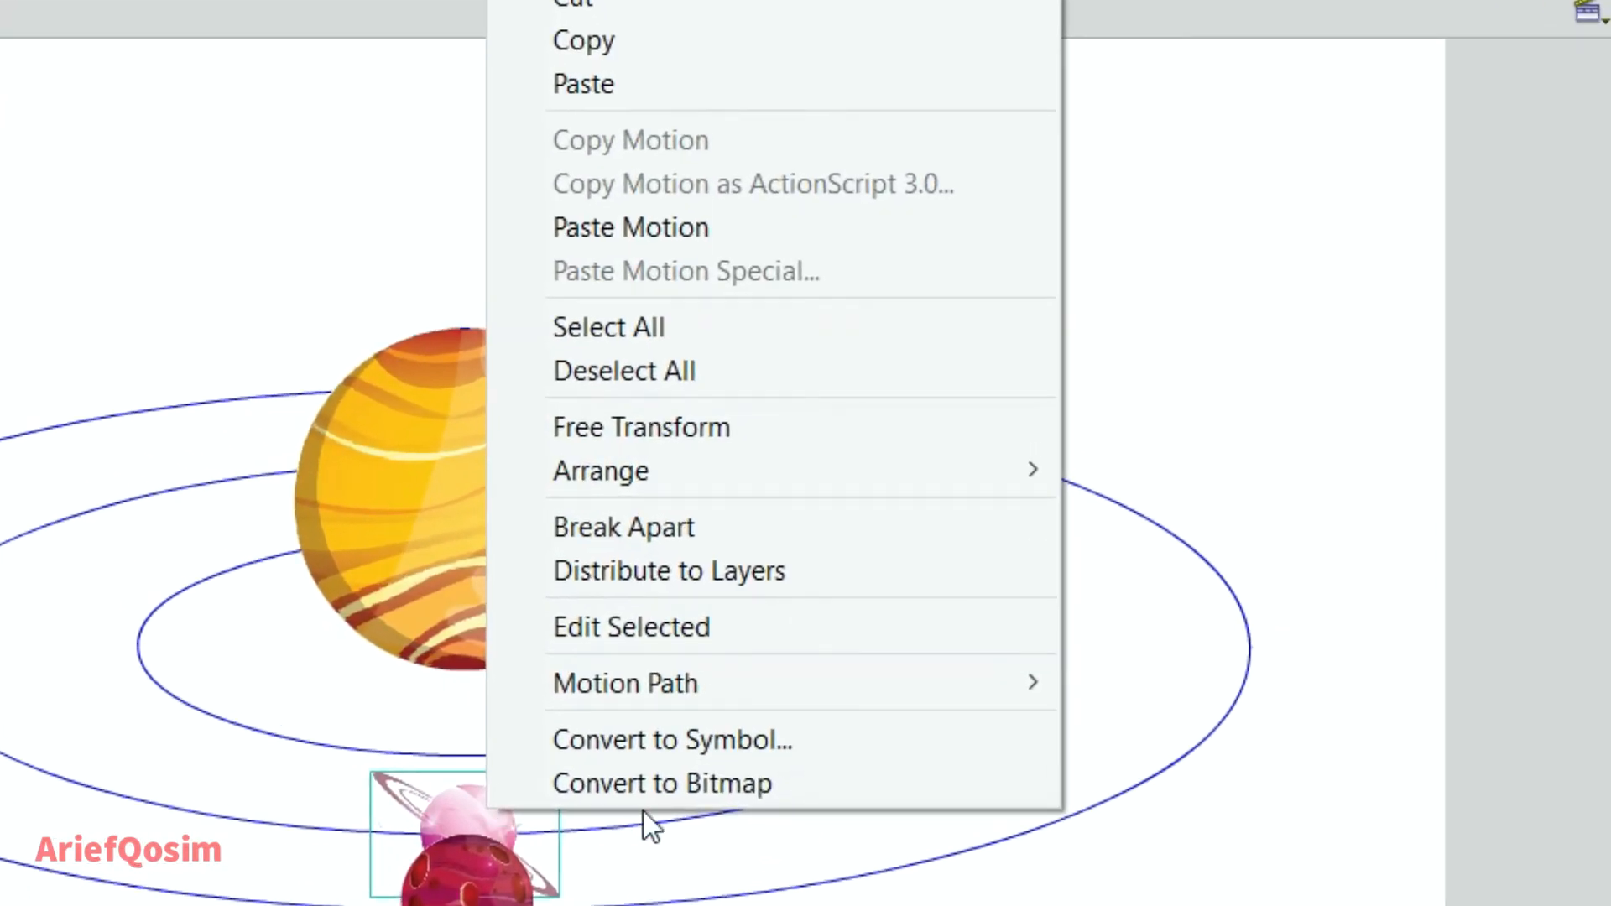
pyautogui.click(721, 743)
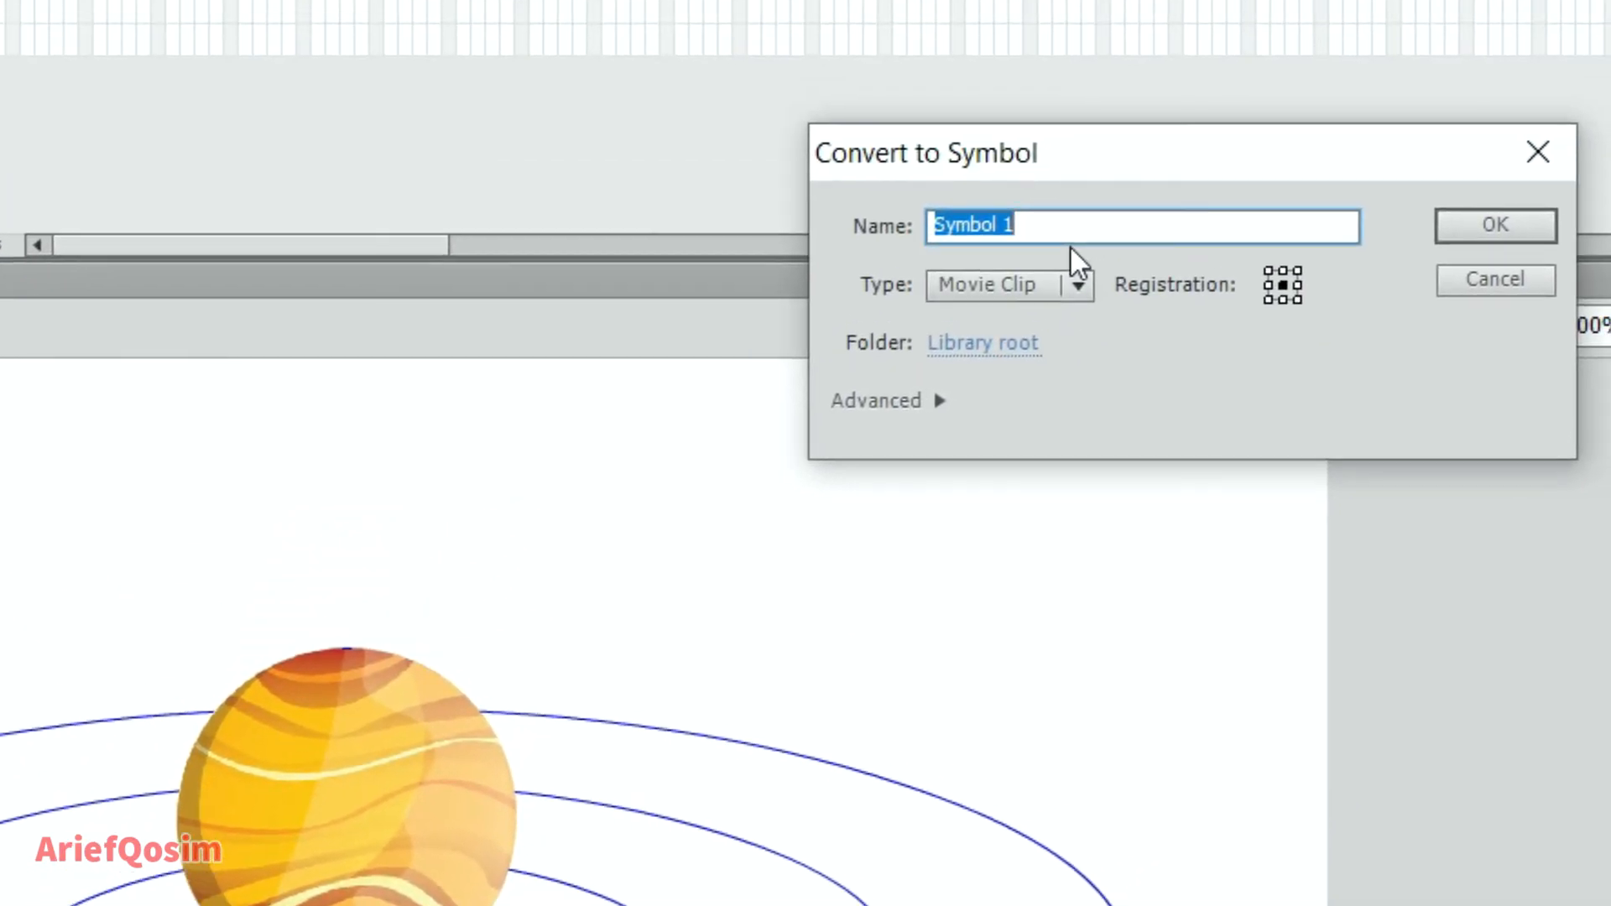
pyautogui.write('animasip')
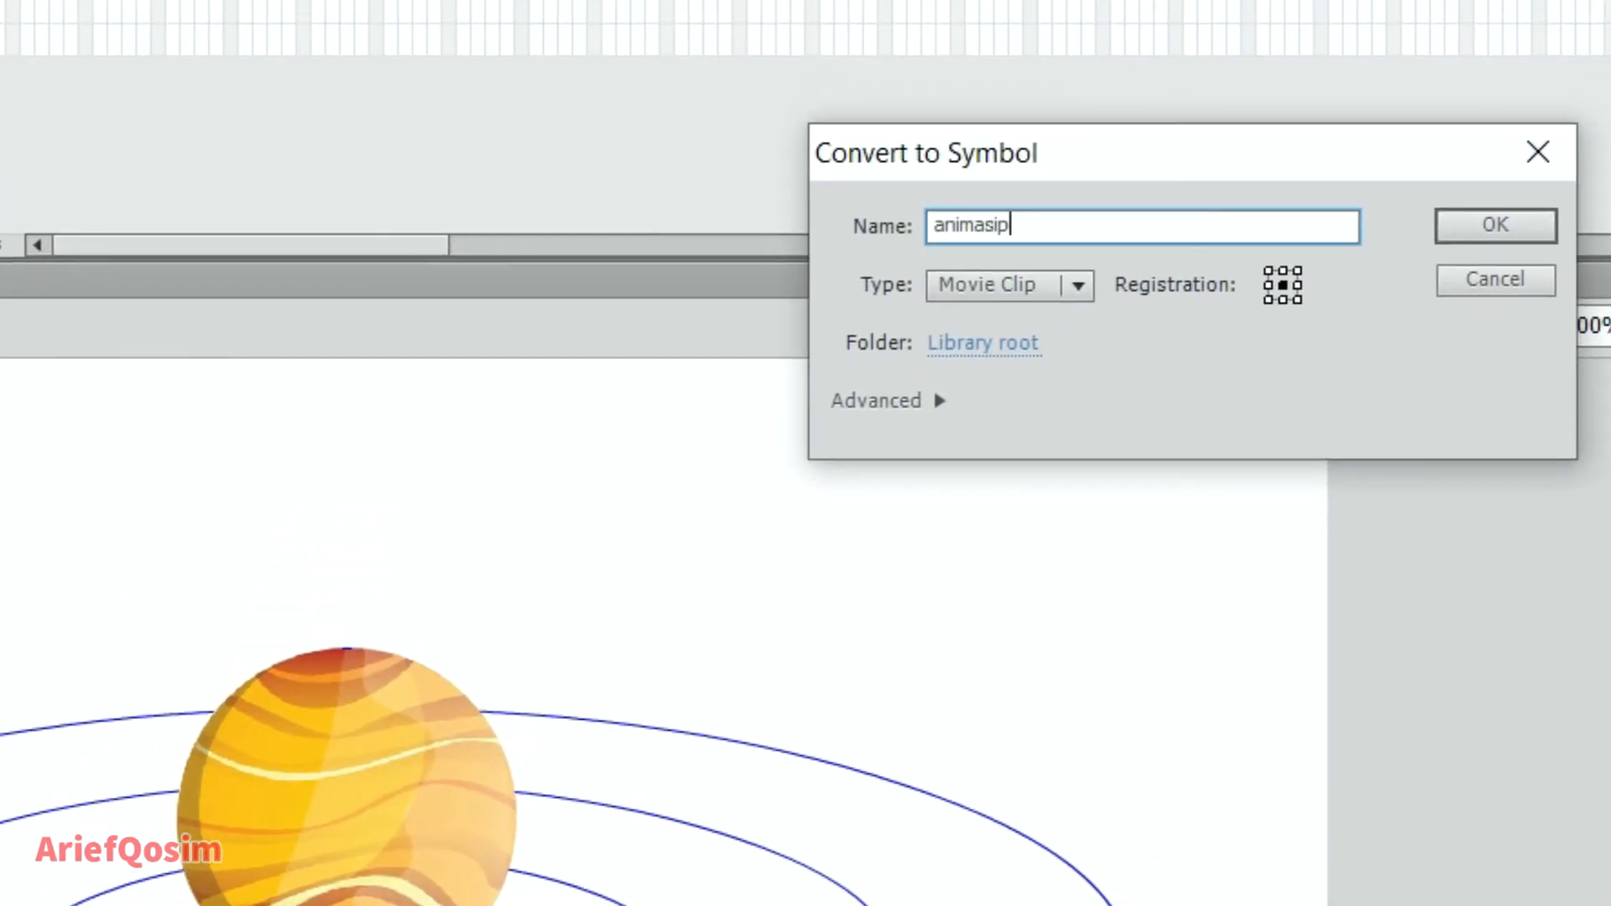
pyautogui.write('lanet2')
pyautogui.click(1520, 225)
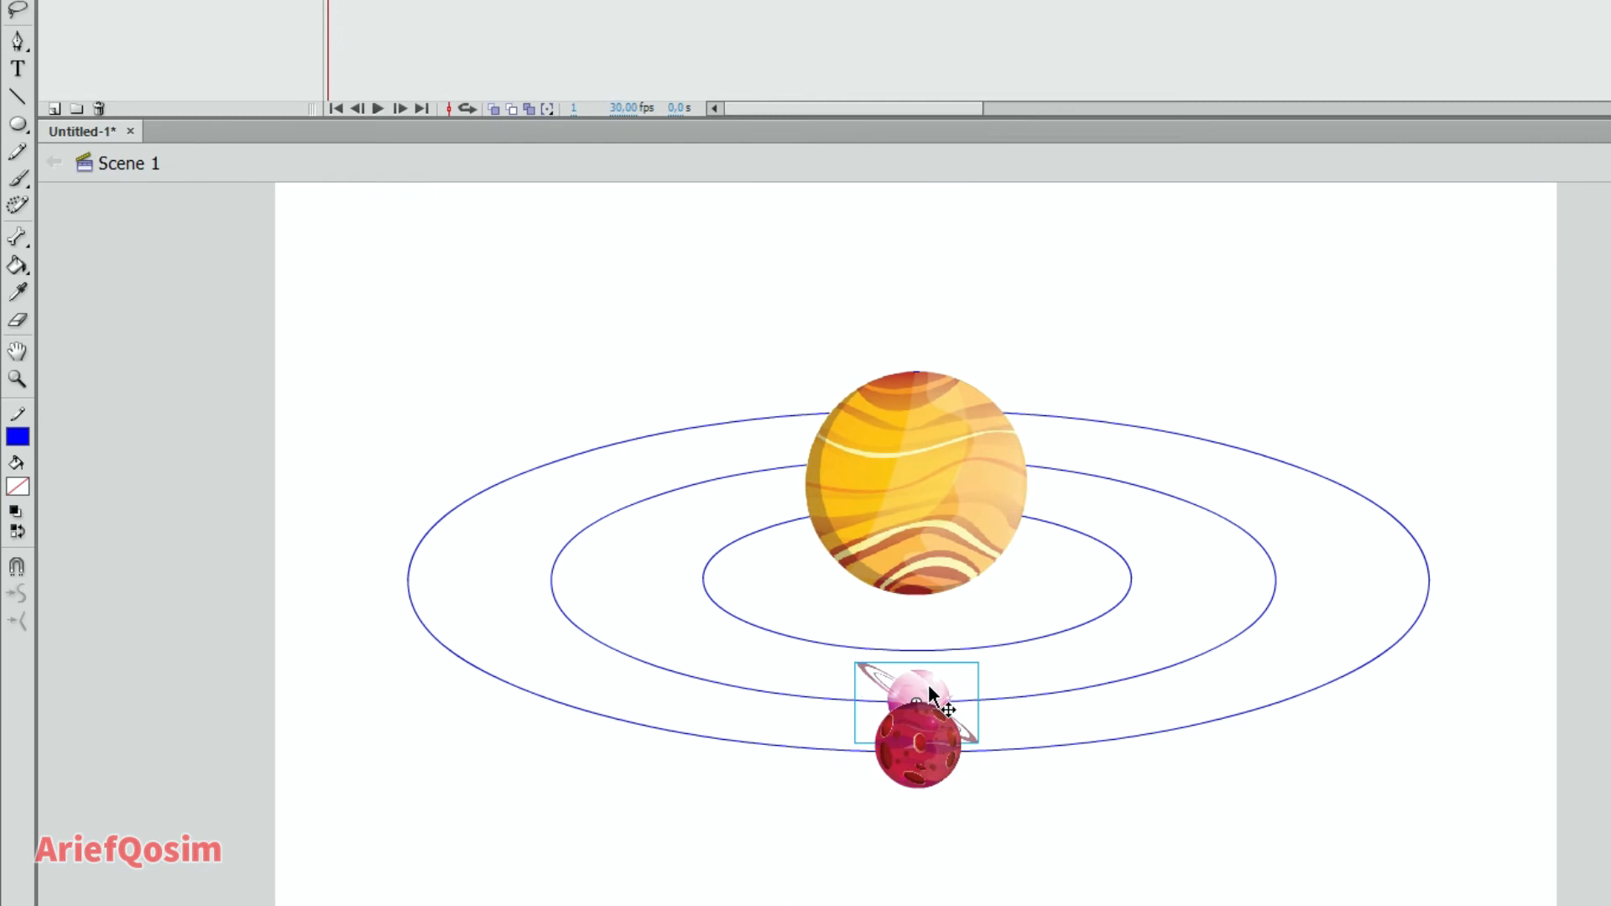
# Edit the pink planet's symbol in place and create a classic tween from frame 1 to a keyframe at frame 210.
pyautogui.rightClick(930, 688)
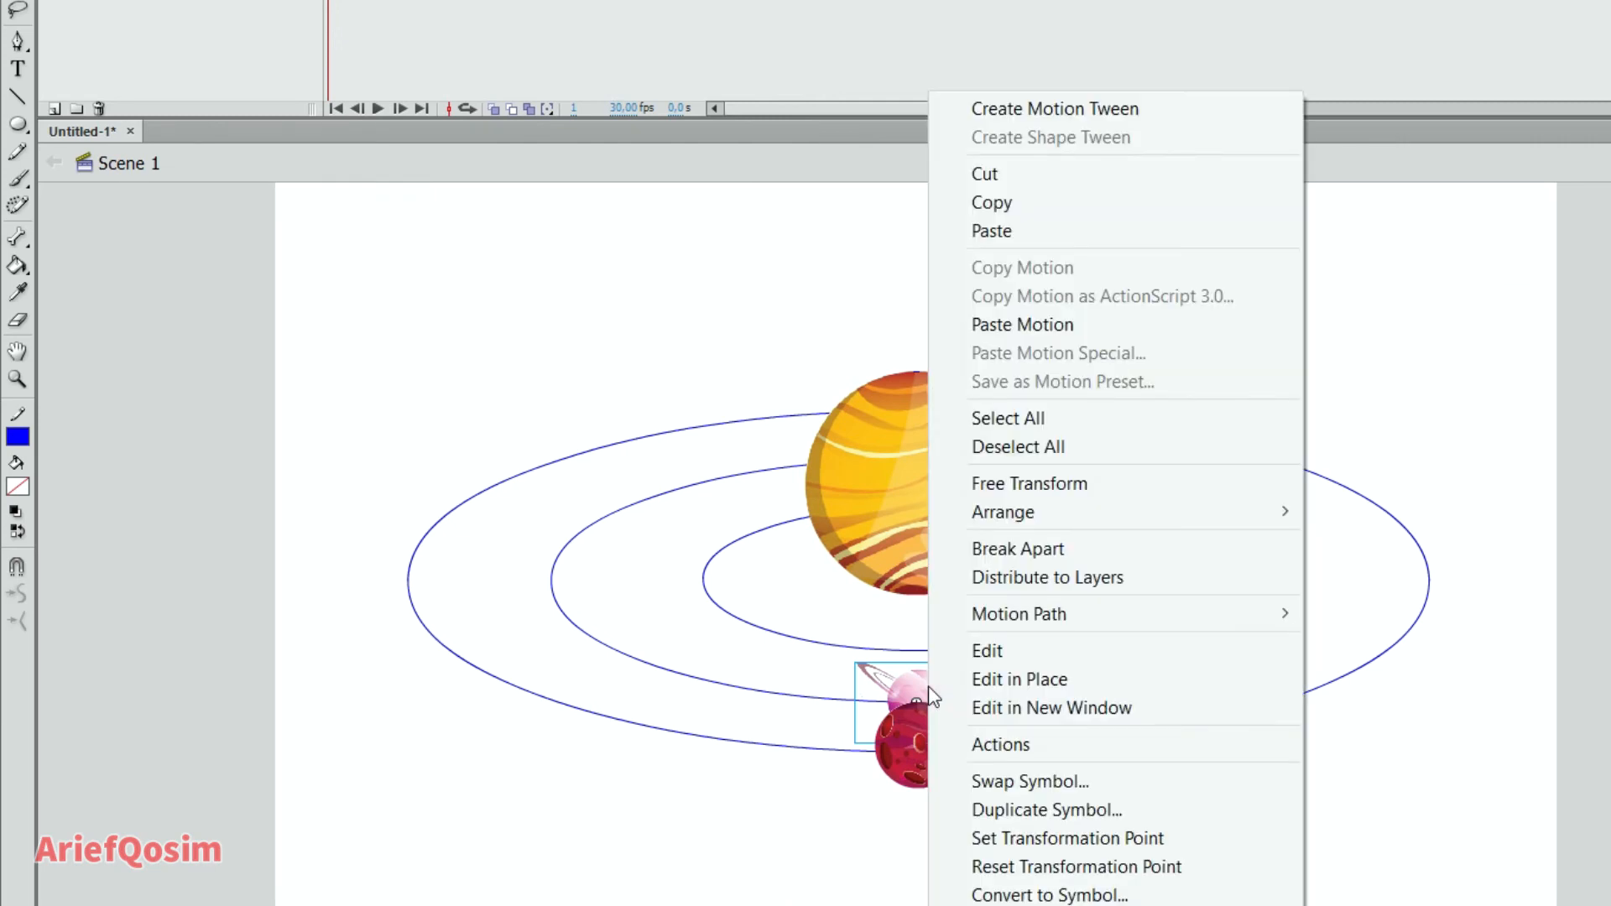
pyautogui.click(1048, 675)
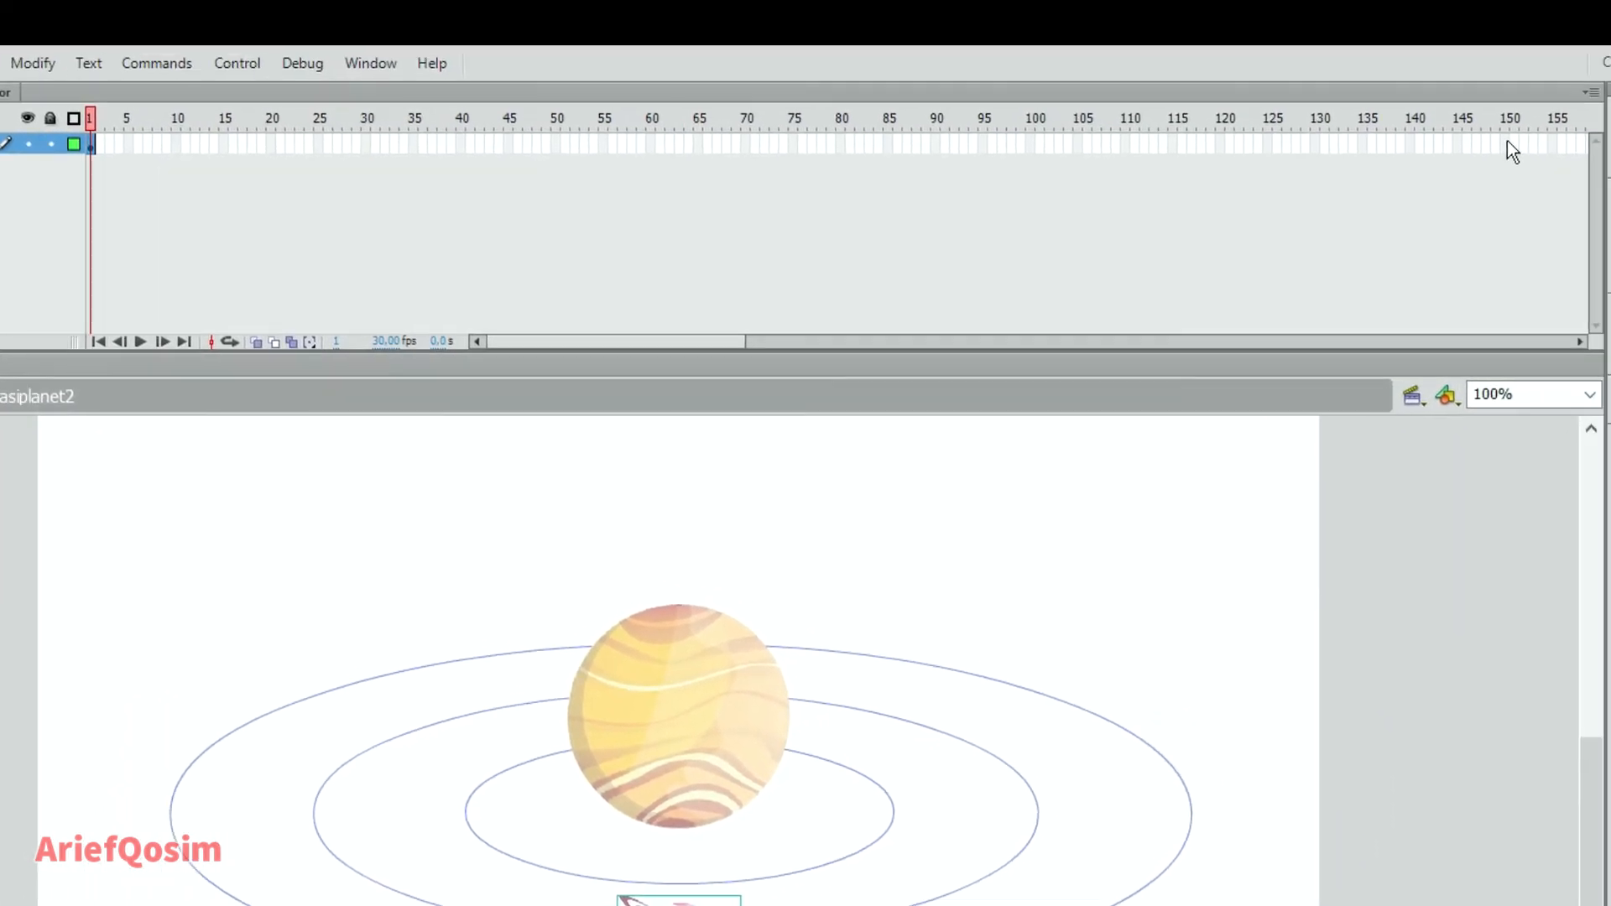
pyautogui.rightClick(92, 147)
pyautogui.click(202, 222)
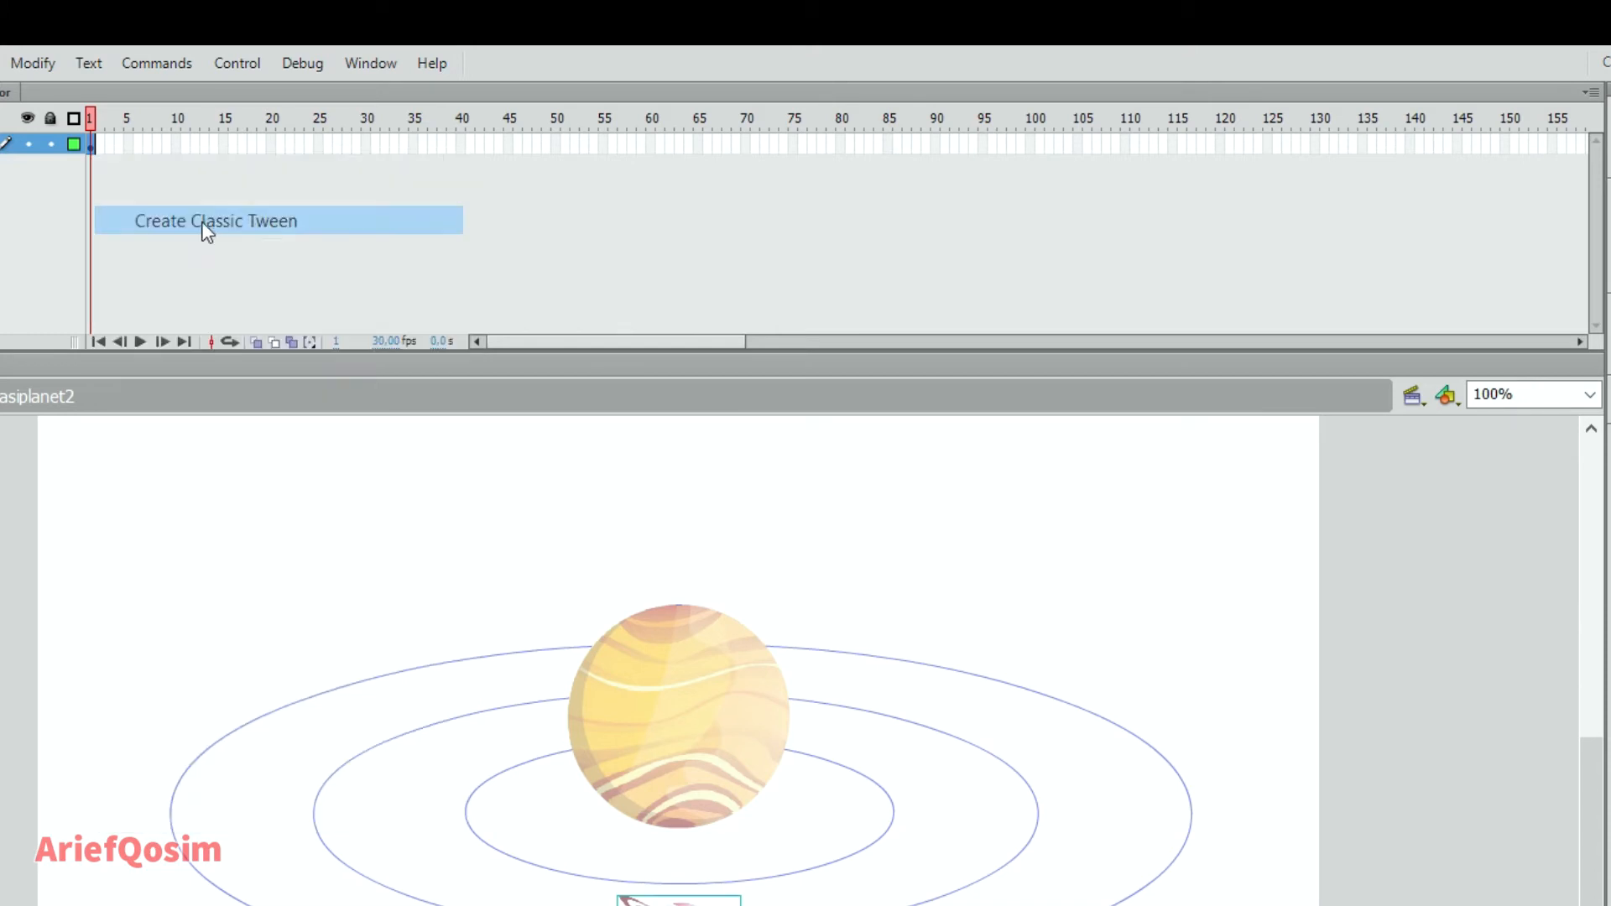
pyautogui.moveTo(545, 344); pyautogui.dragTo(616, 334)
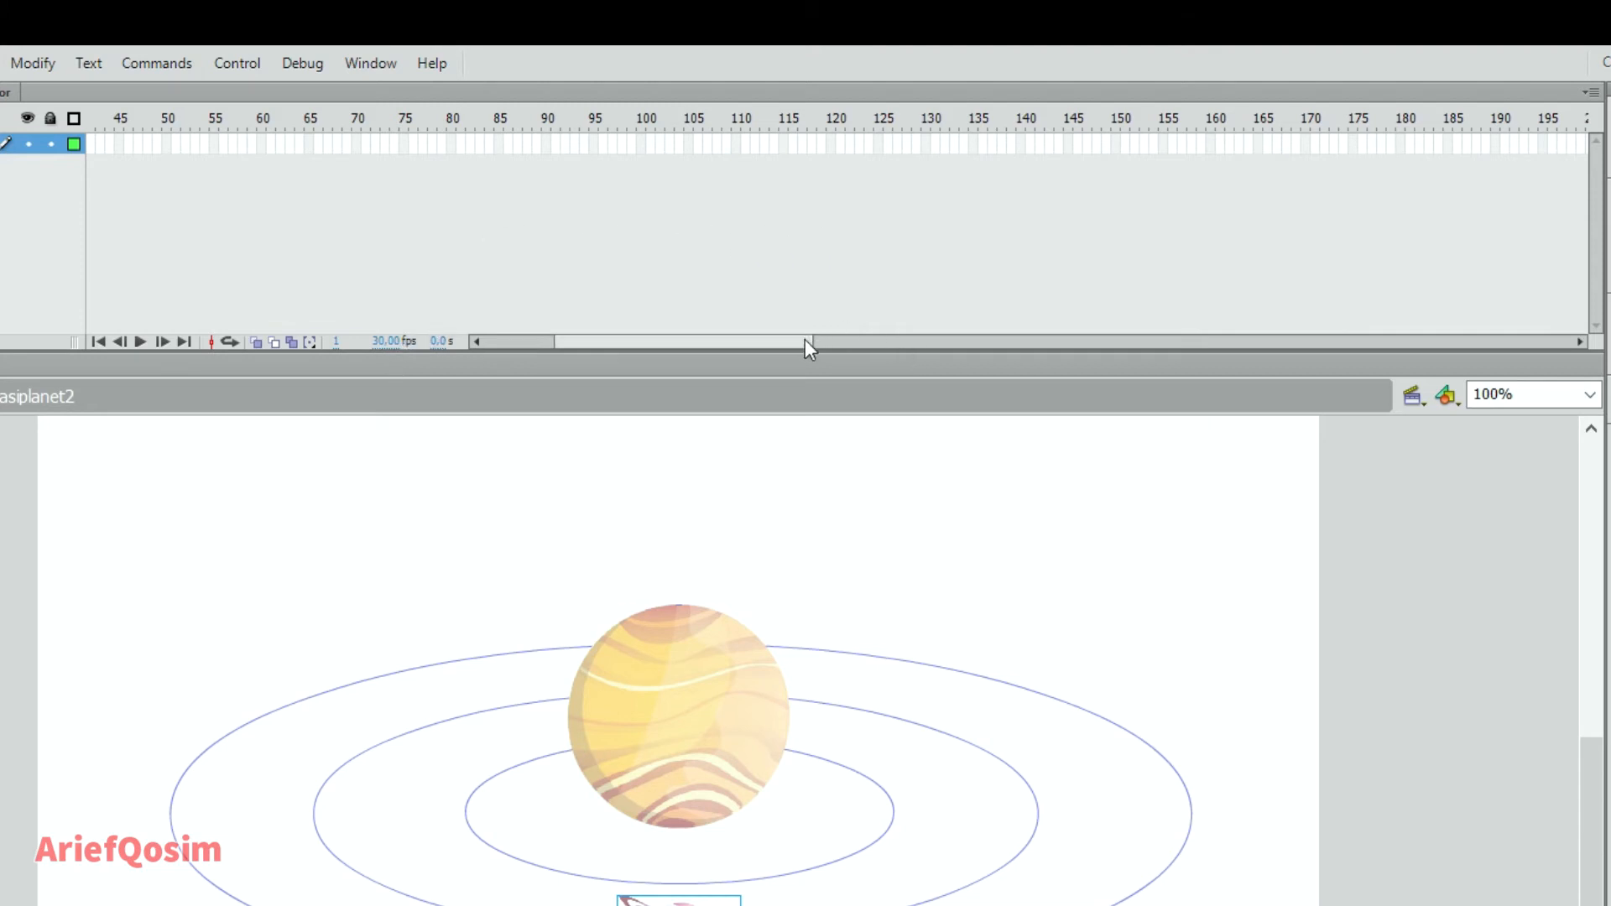
pyautogui.moveTo(805, 340); pyautogui.dragTo(843, 344)
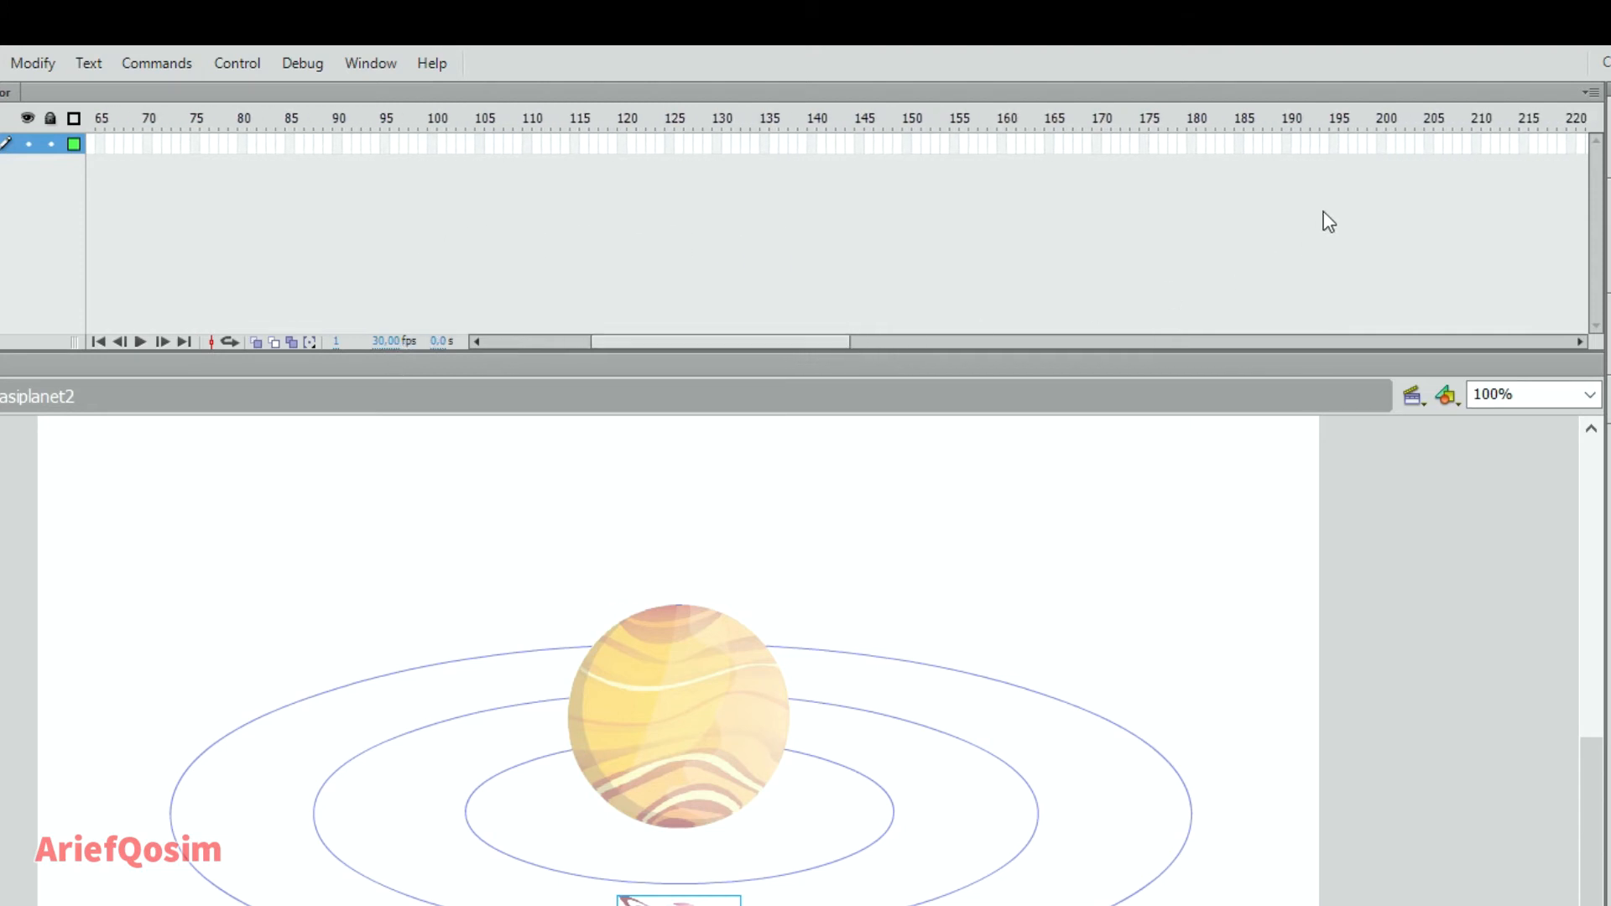
pyautogui.rightClick(1475, 146)
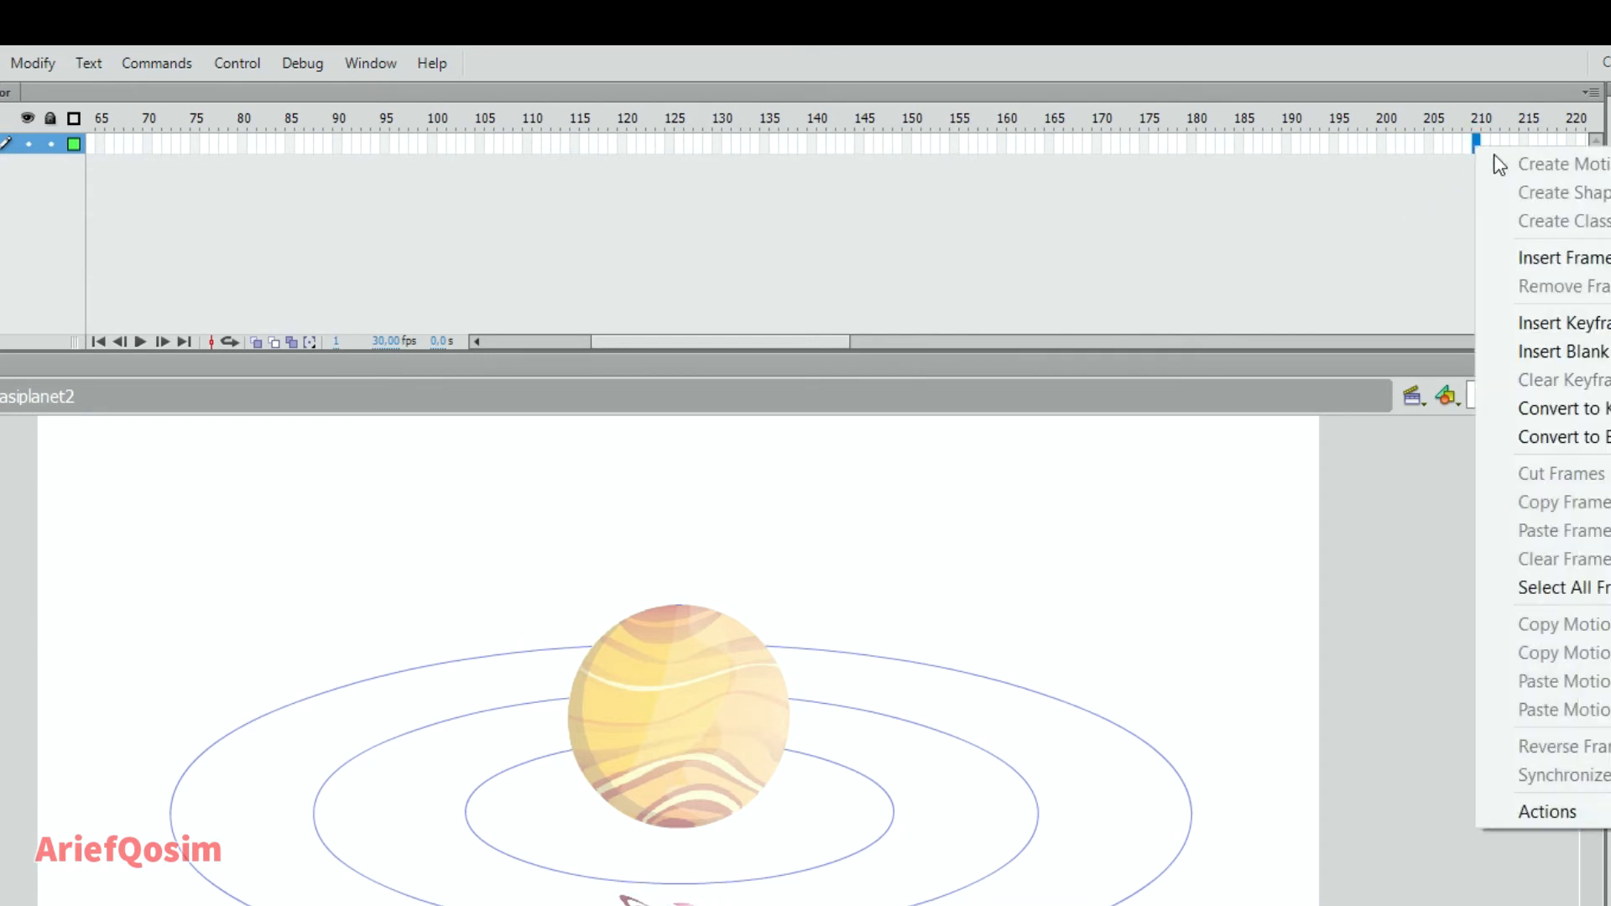
pyautogui.click(1566, 321)
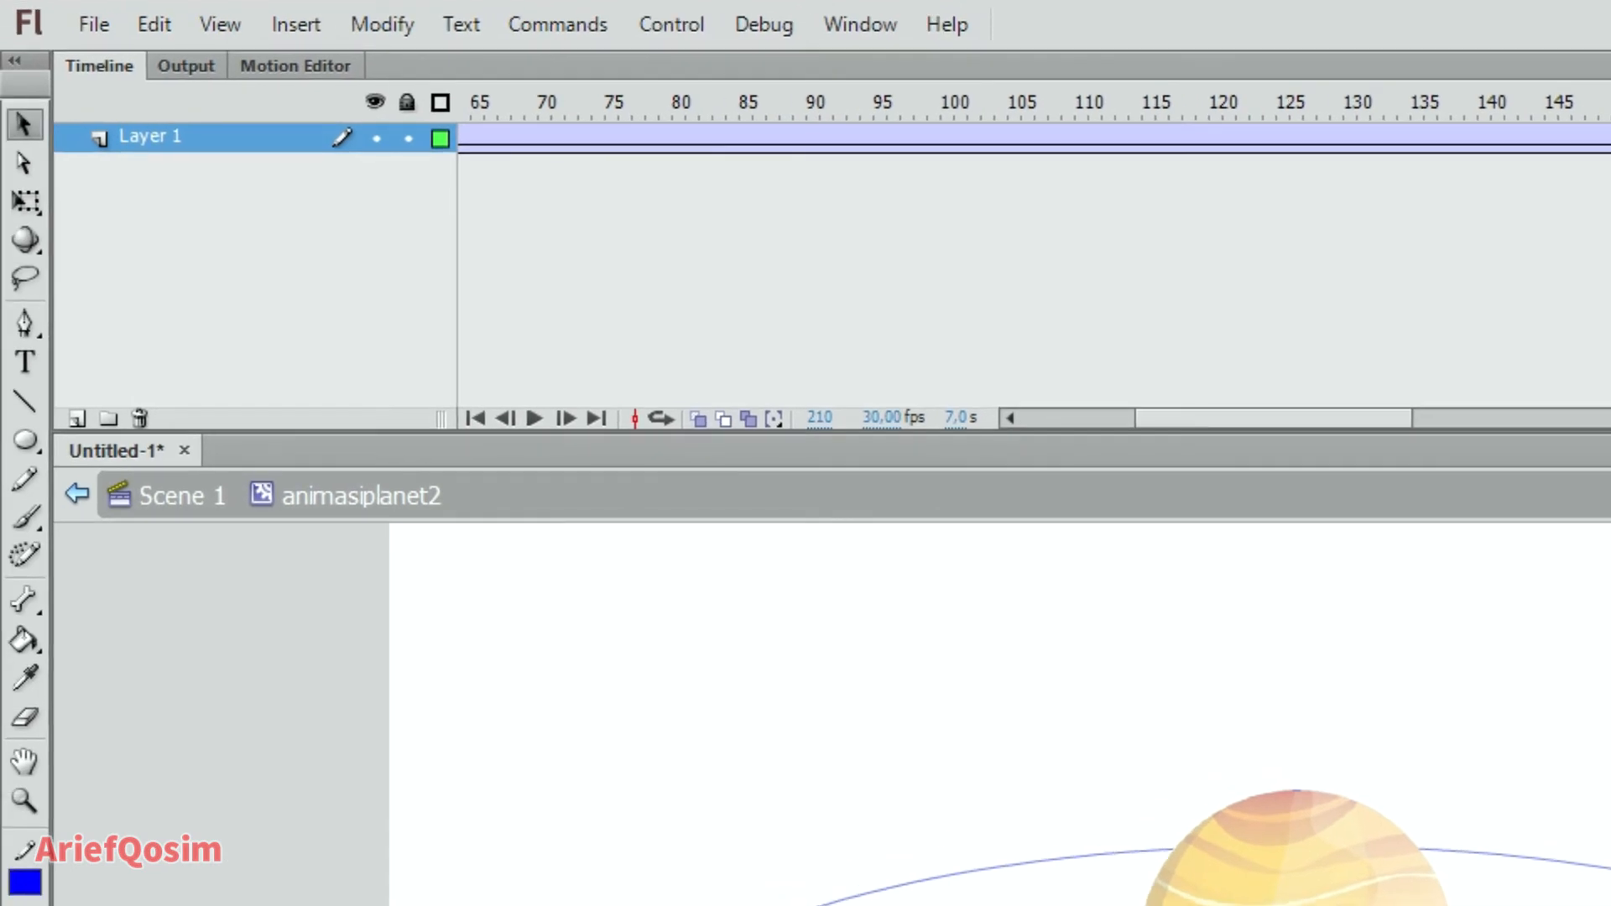
# Add a classic motion guide to Layer 1 of the symbol and copy the middle orbit ellipse from Scene 1.
pyautogui.rightClick(179, 142)
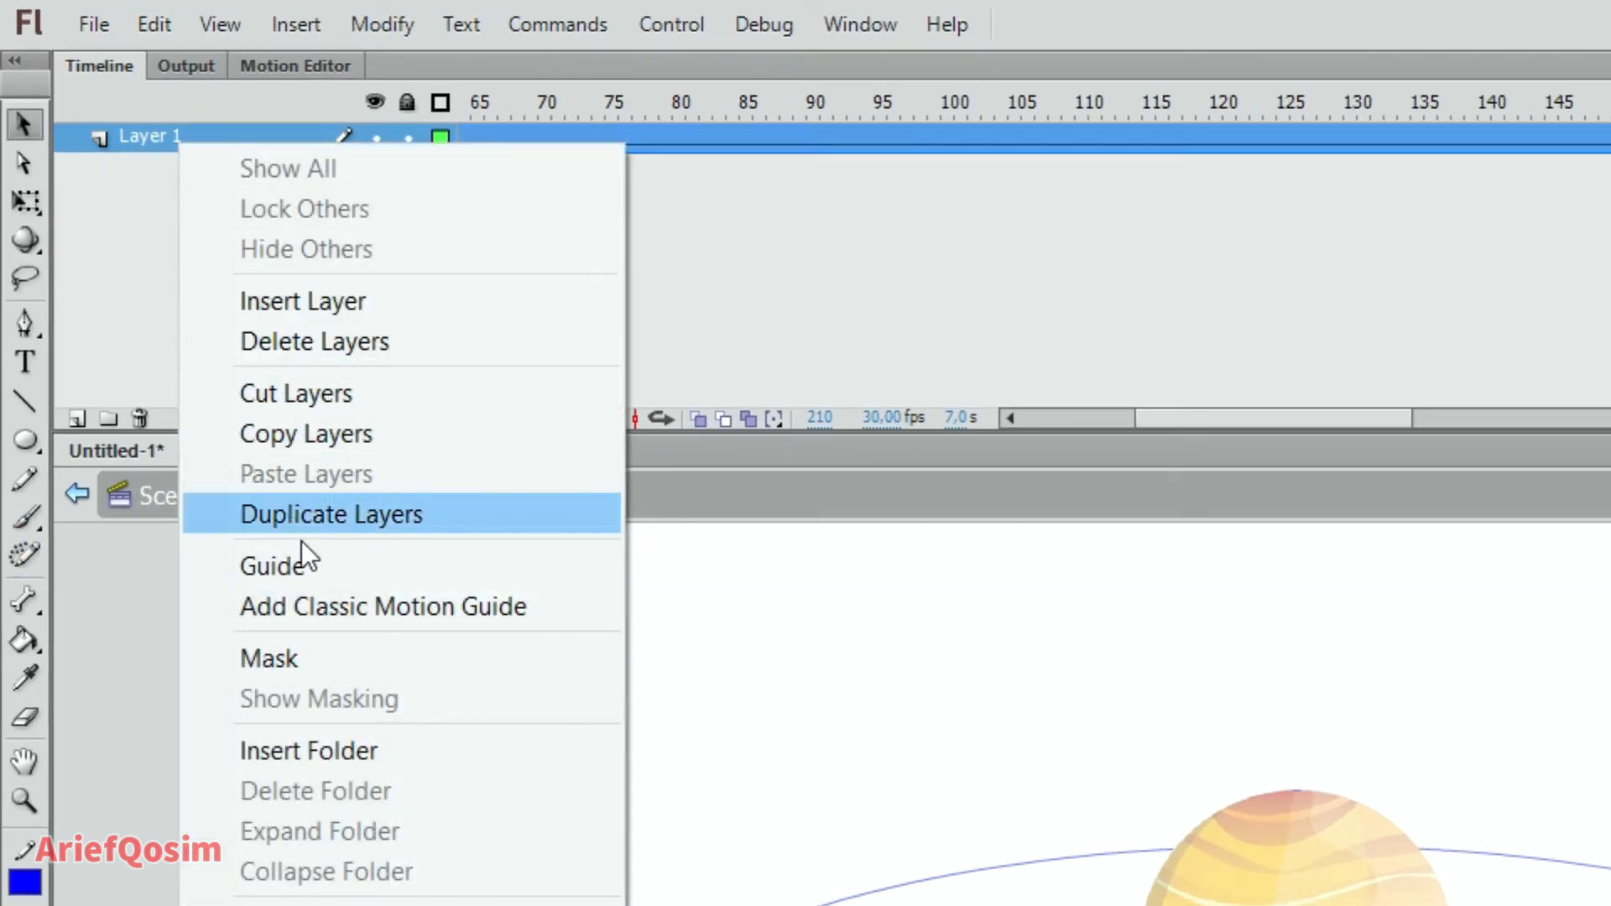
pyautogui.click(319, 612)
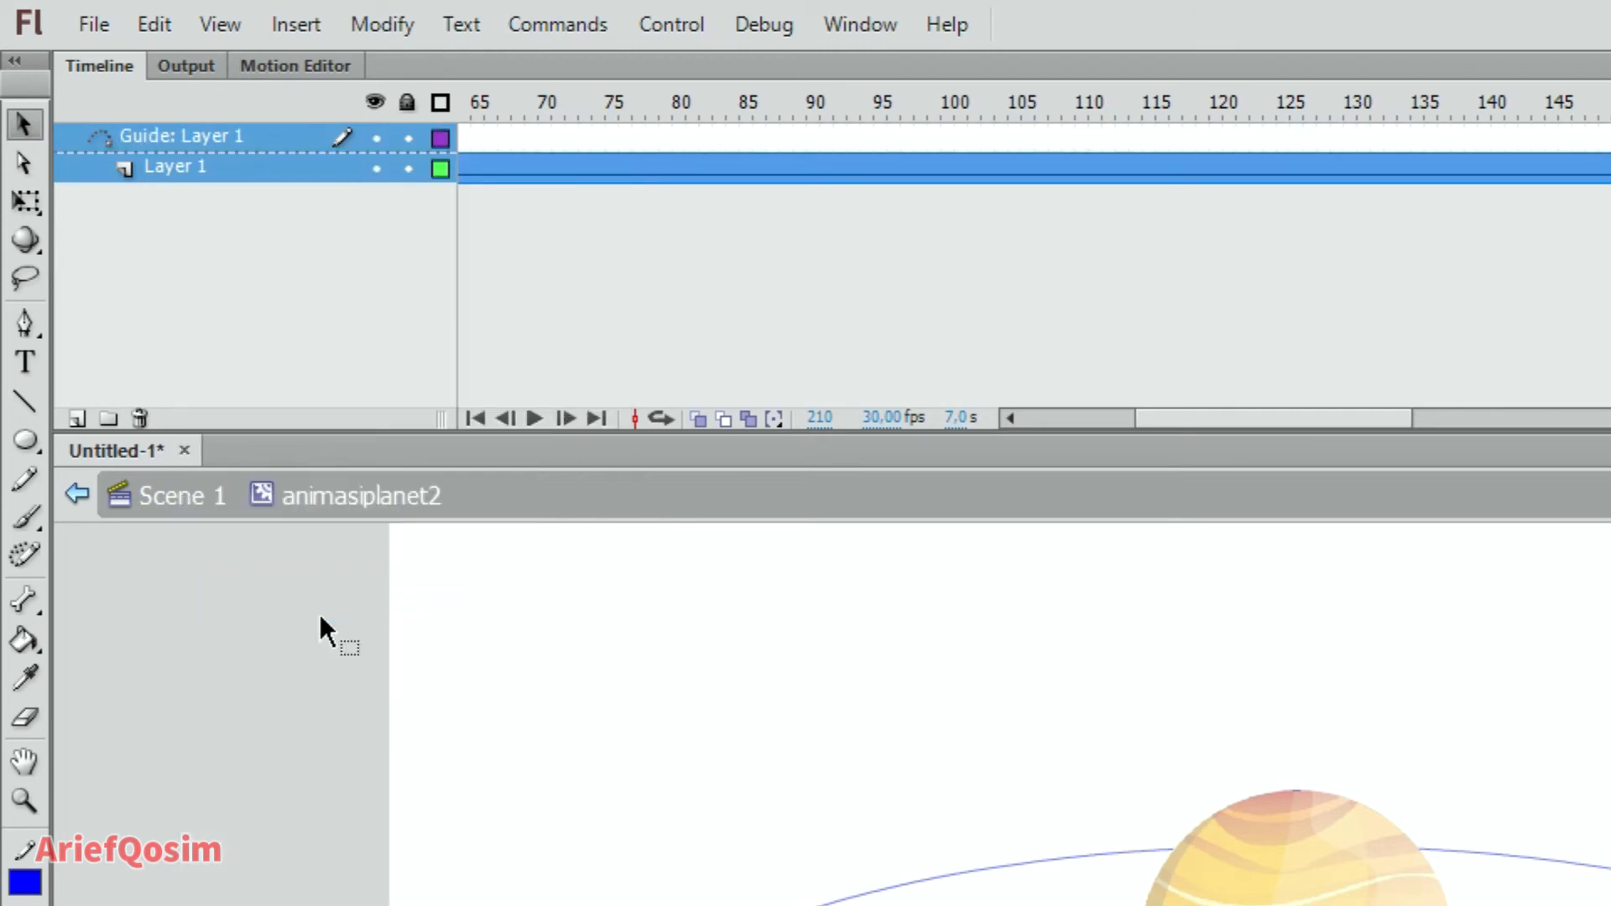
pyautogui.click(173, 520)
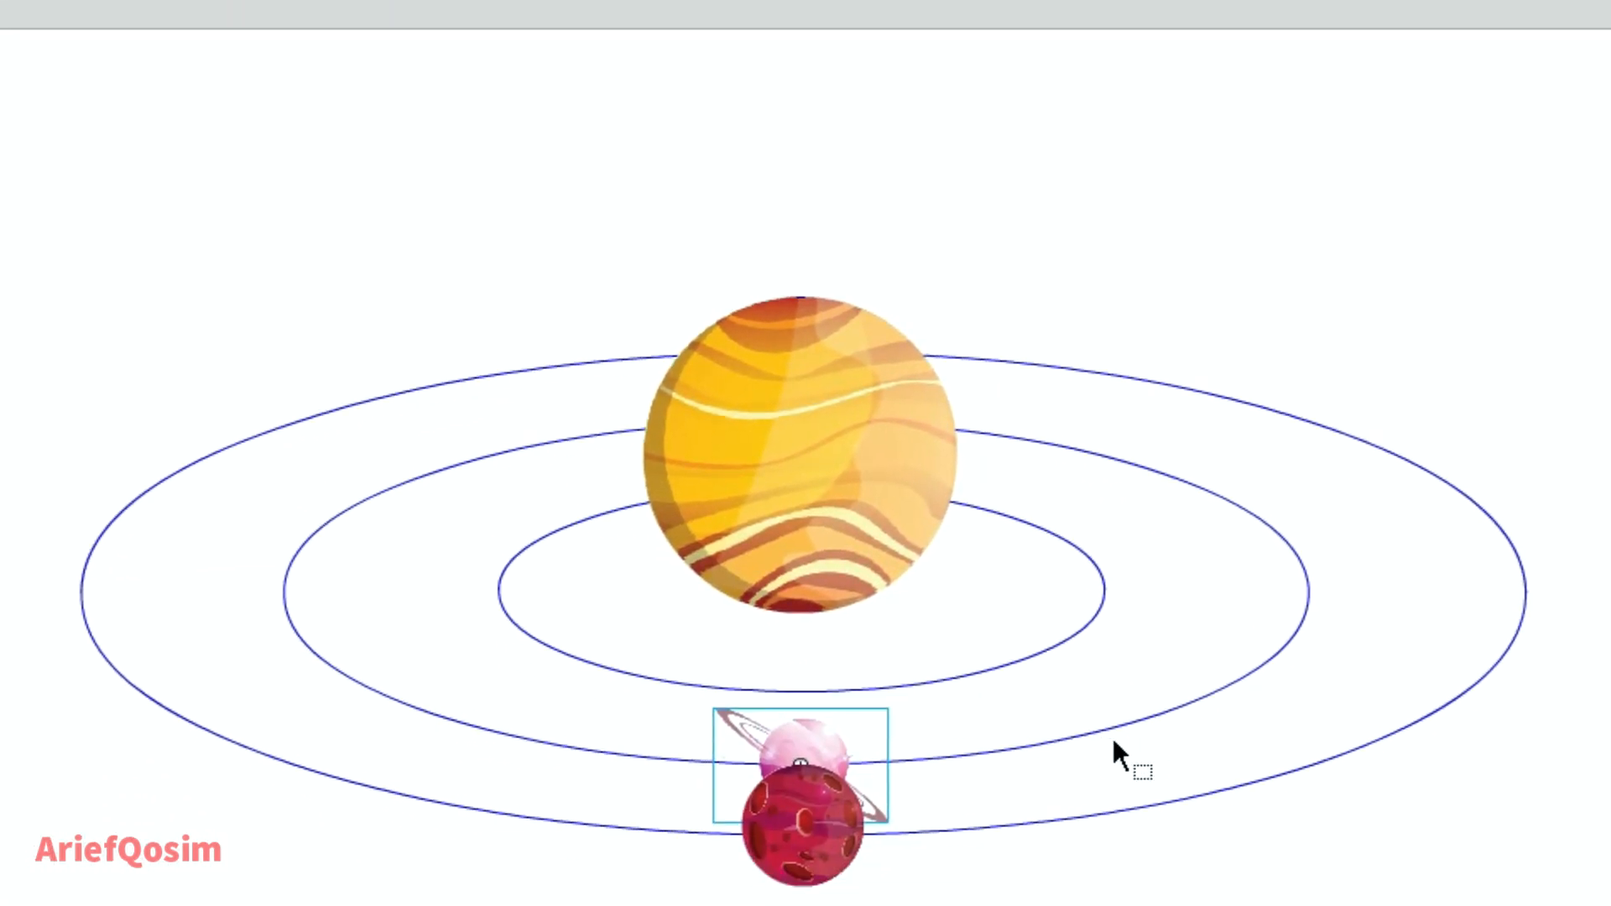
pyautogui.click(1124, 726)
pyautogui.rightClick(1124, 727)
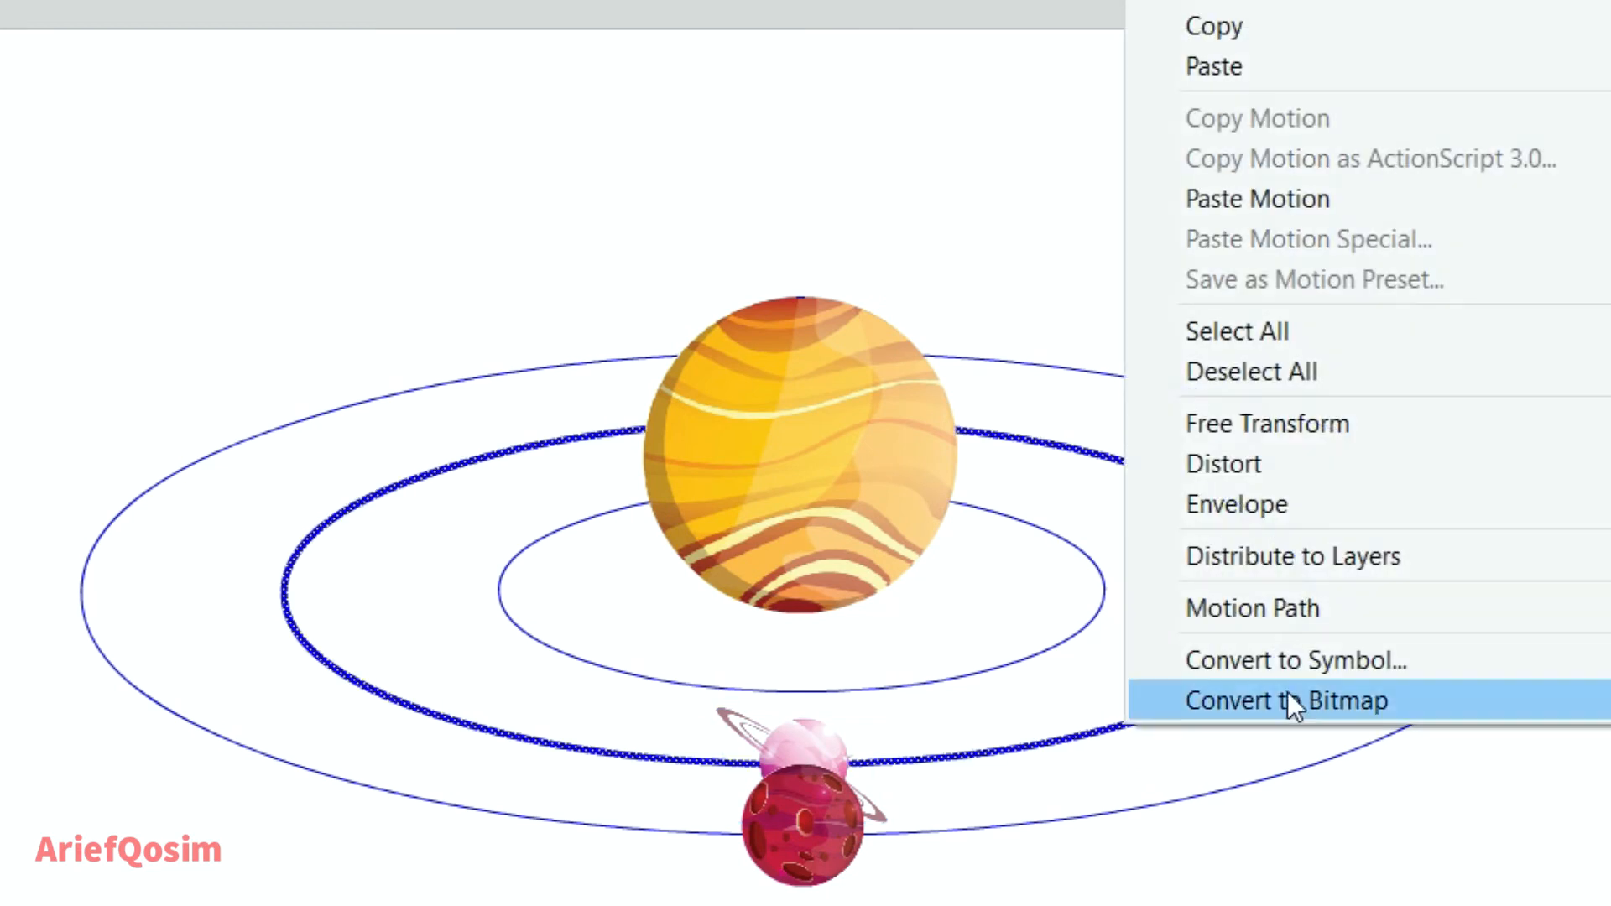
pyautogui.click(1334, 30)
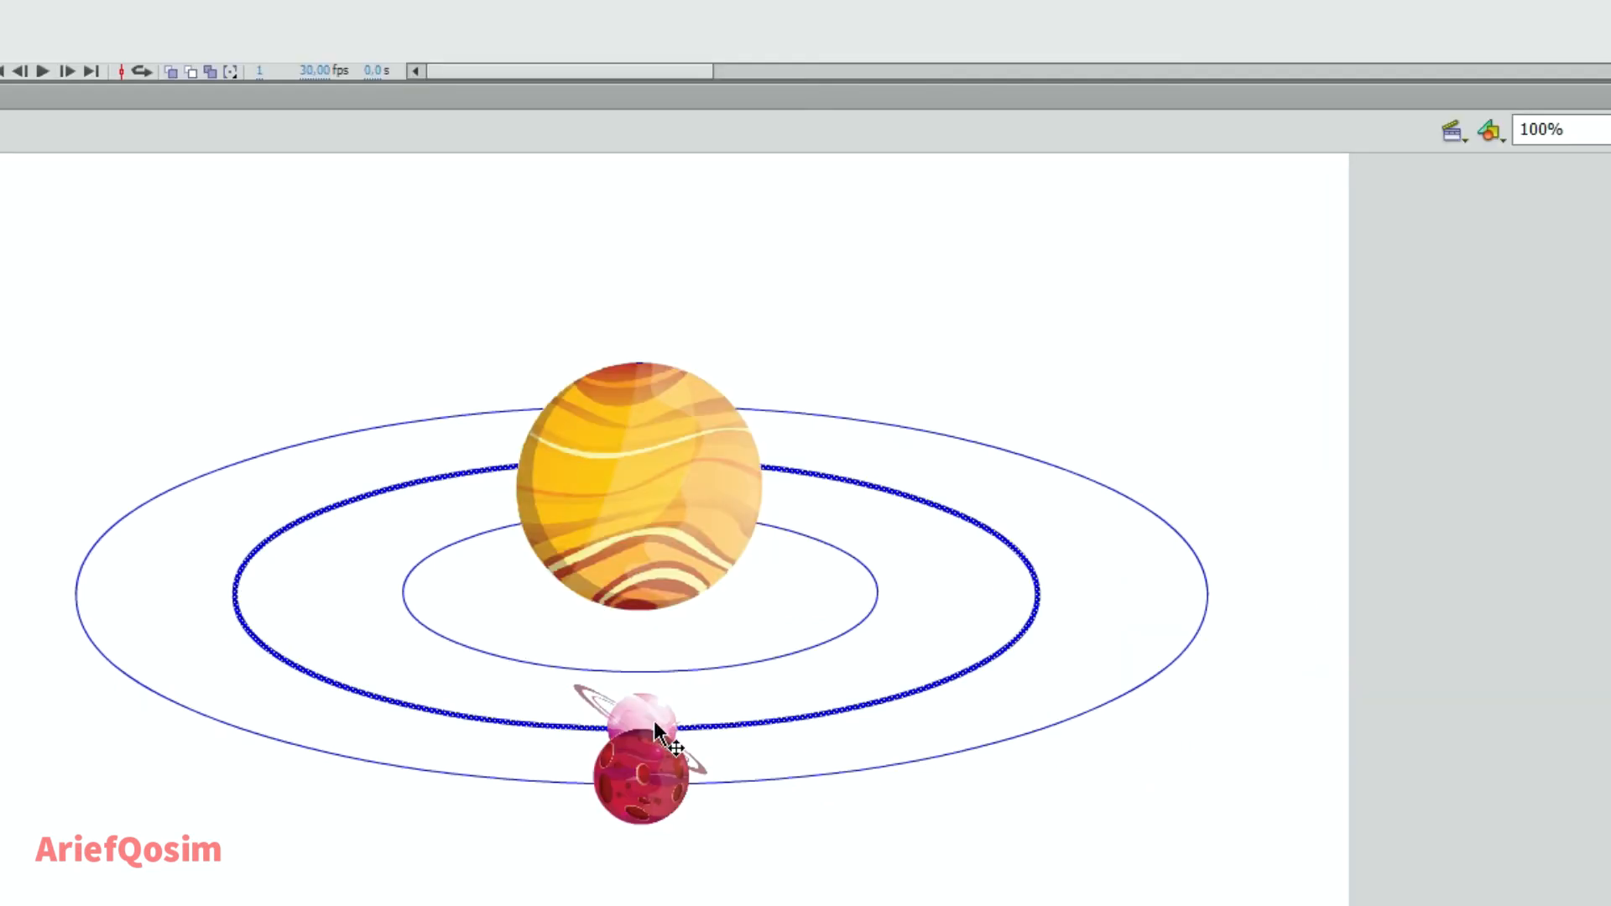
# Reopen the pink planet's symbol in place and paste the copied ellipse into the guide layer, with Layer 1 locked.
pyautogui.click(829, 747)
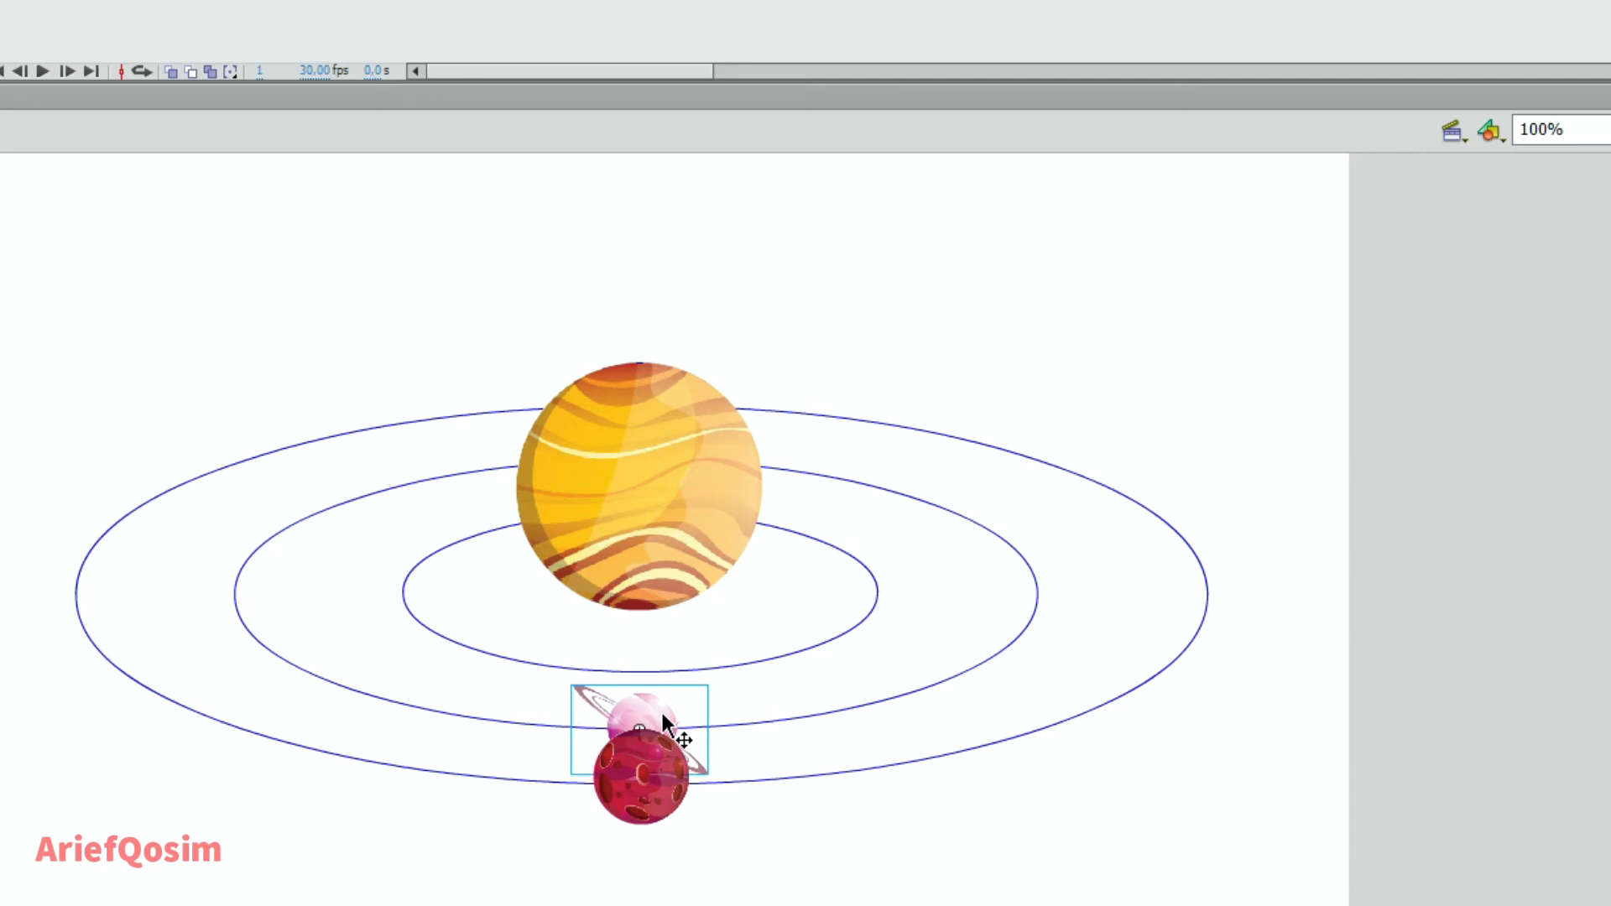
pyautogui.rightClick(662, 722)
pyautogui.click(767, 714)
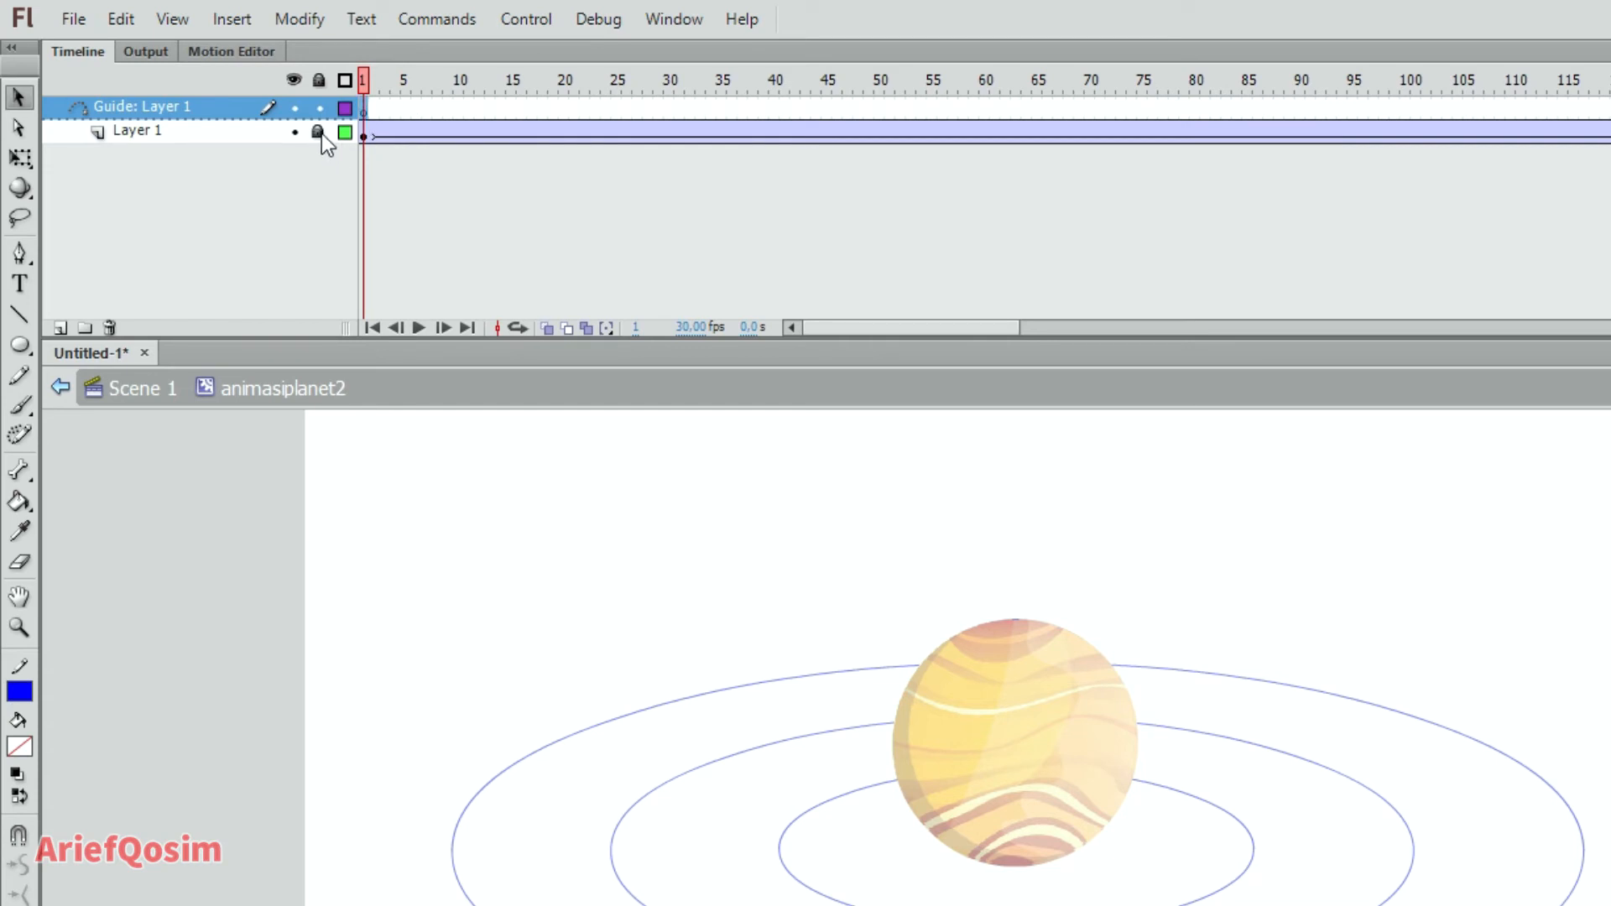
pyautogui.rightClick(529, 485)
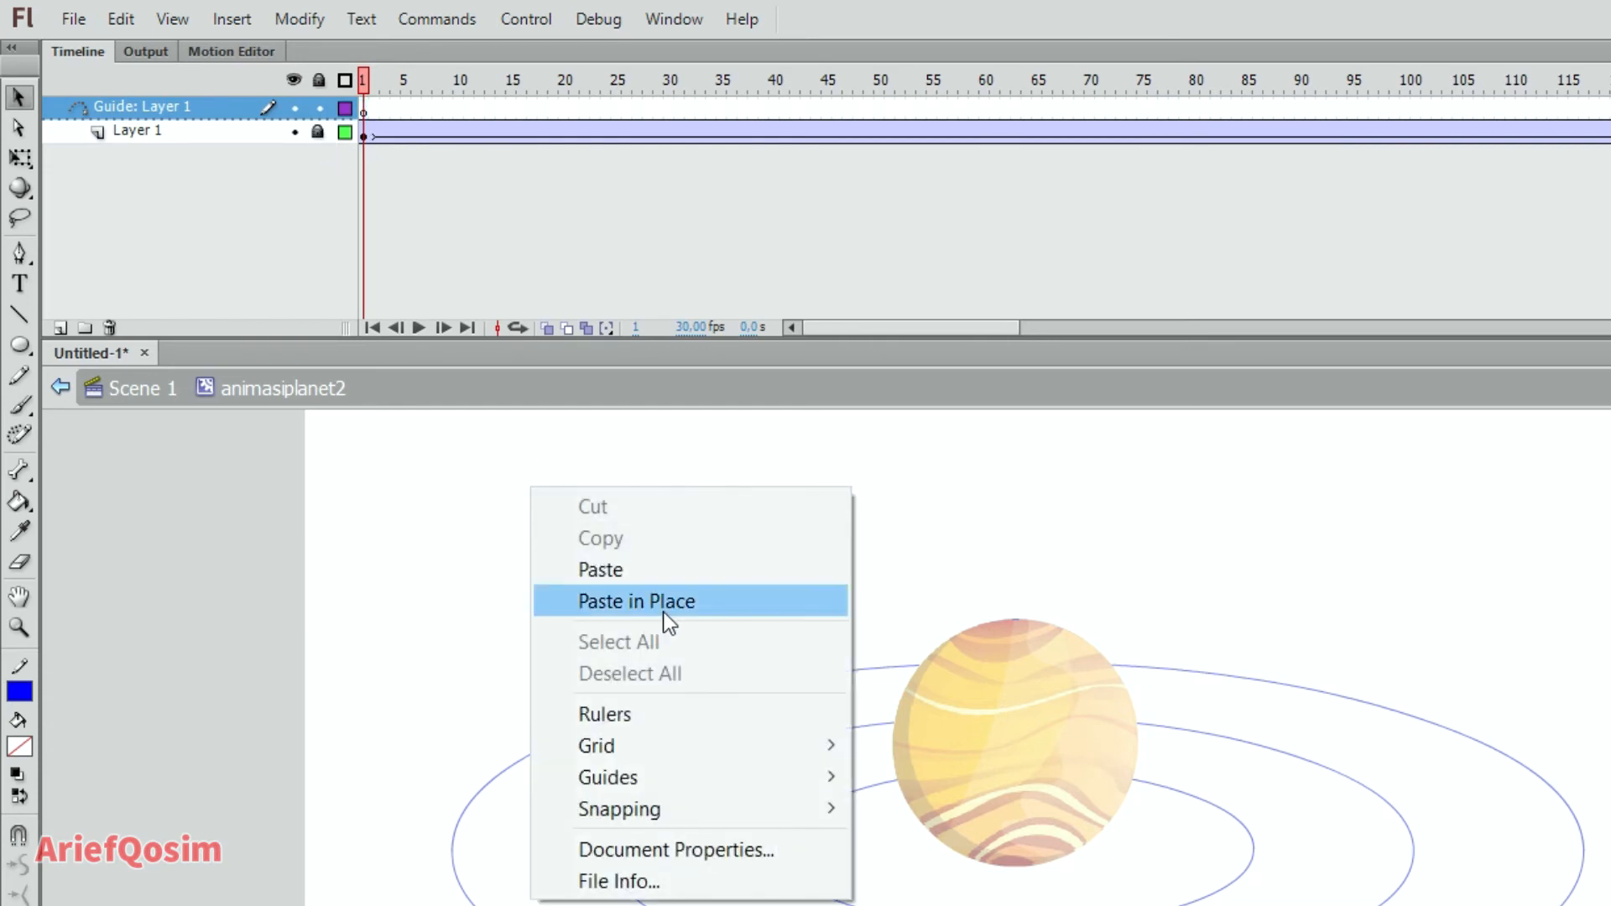
pyautogui.click(664, 572)
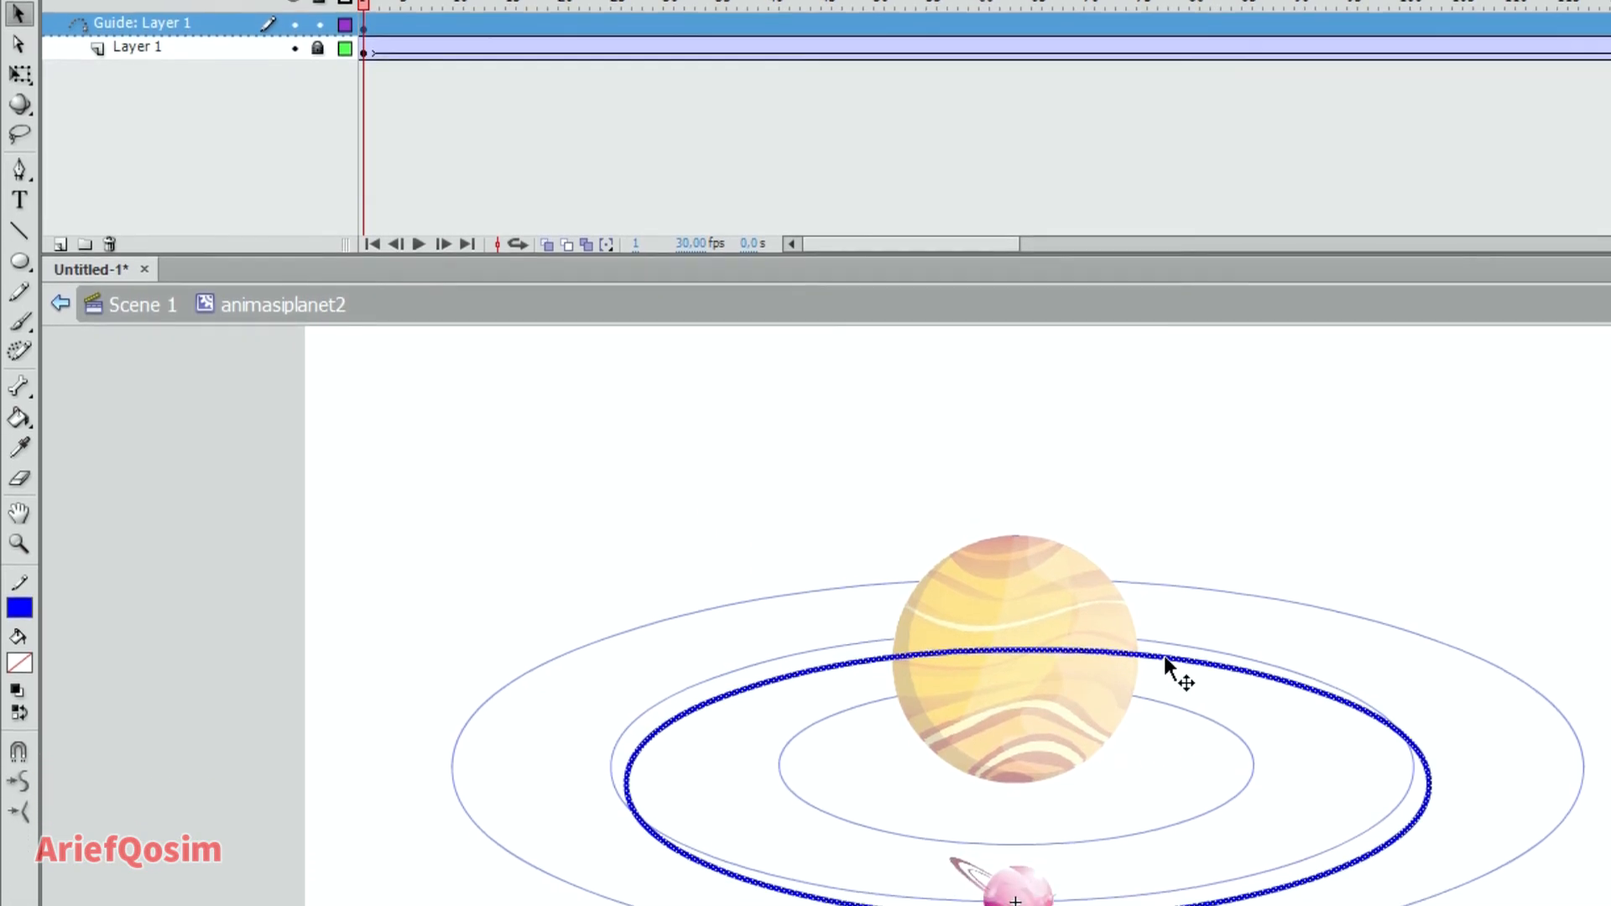
# Move the pasted guide ellipse exactly over the middle orbit so it passes through the pink planet's centre.
pyautogui.moveTo(1163, 718); pyautogui.dragTo(1162, 698)
pyautogui.moveTo(1163, 576); pyautogui.dragTo(1144, 577)
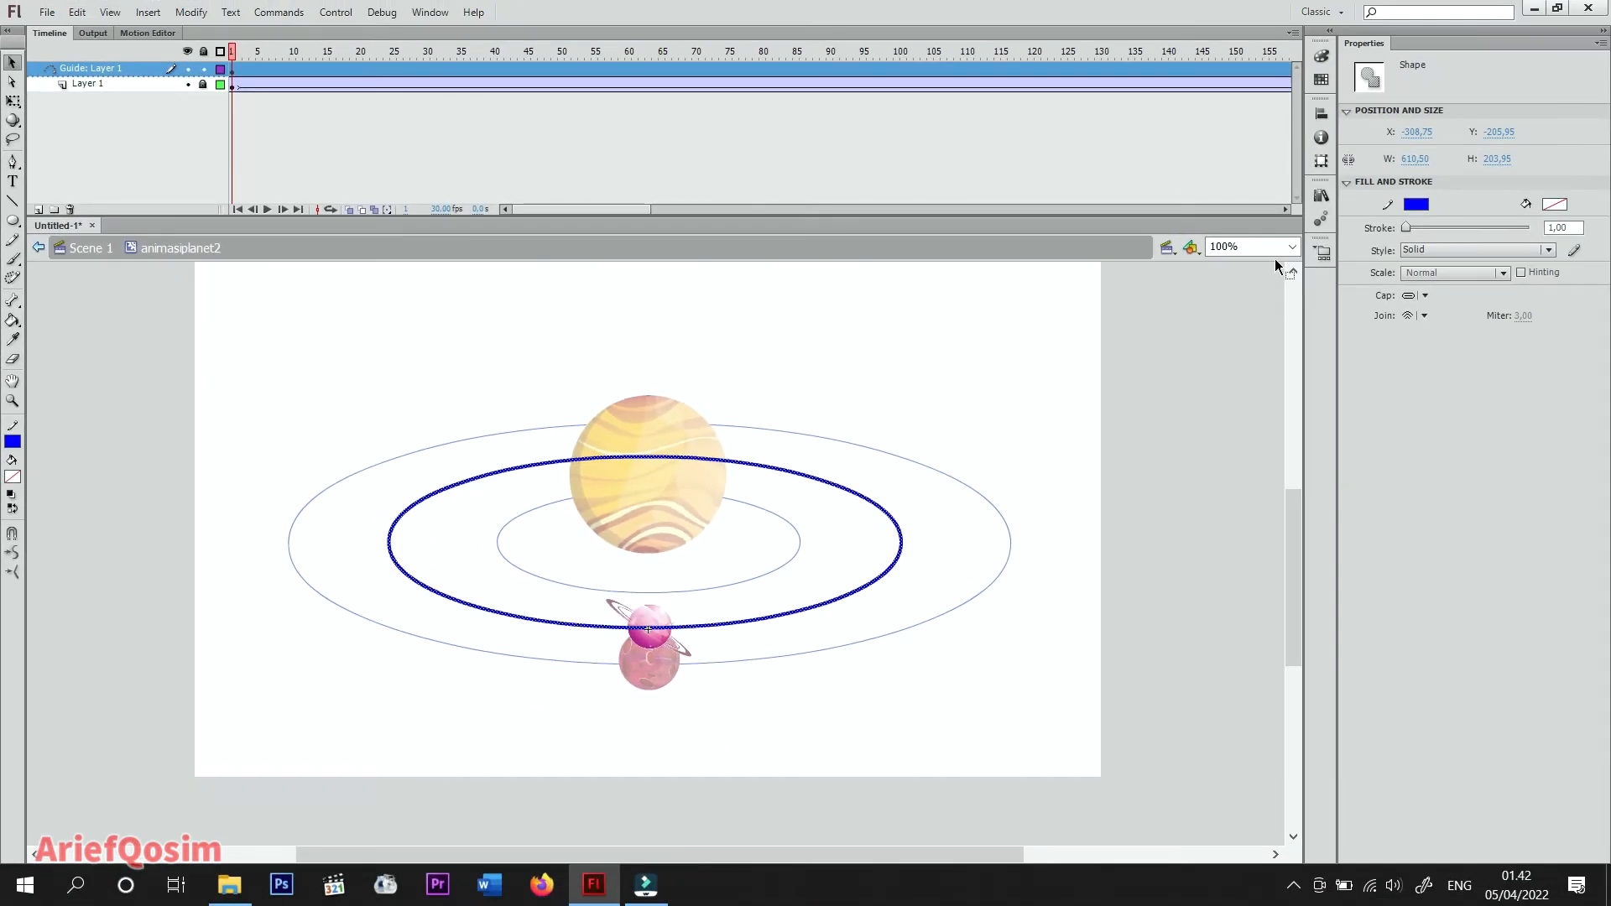
pyautogui.click(1291, 246)
pyautogui.click(1240, 373)
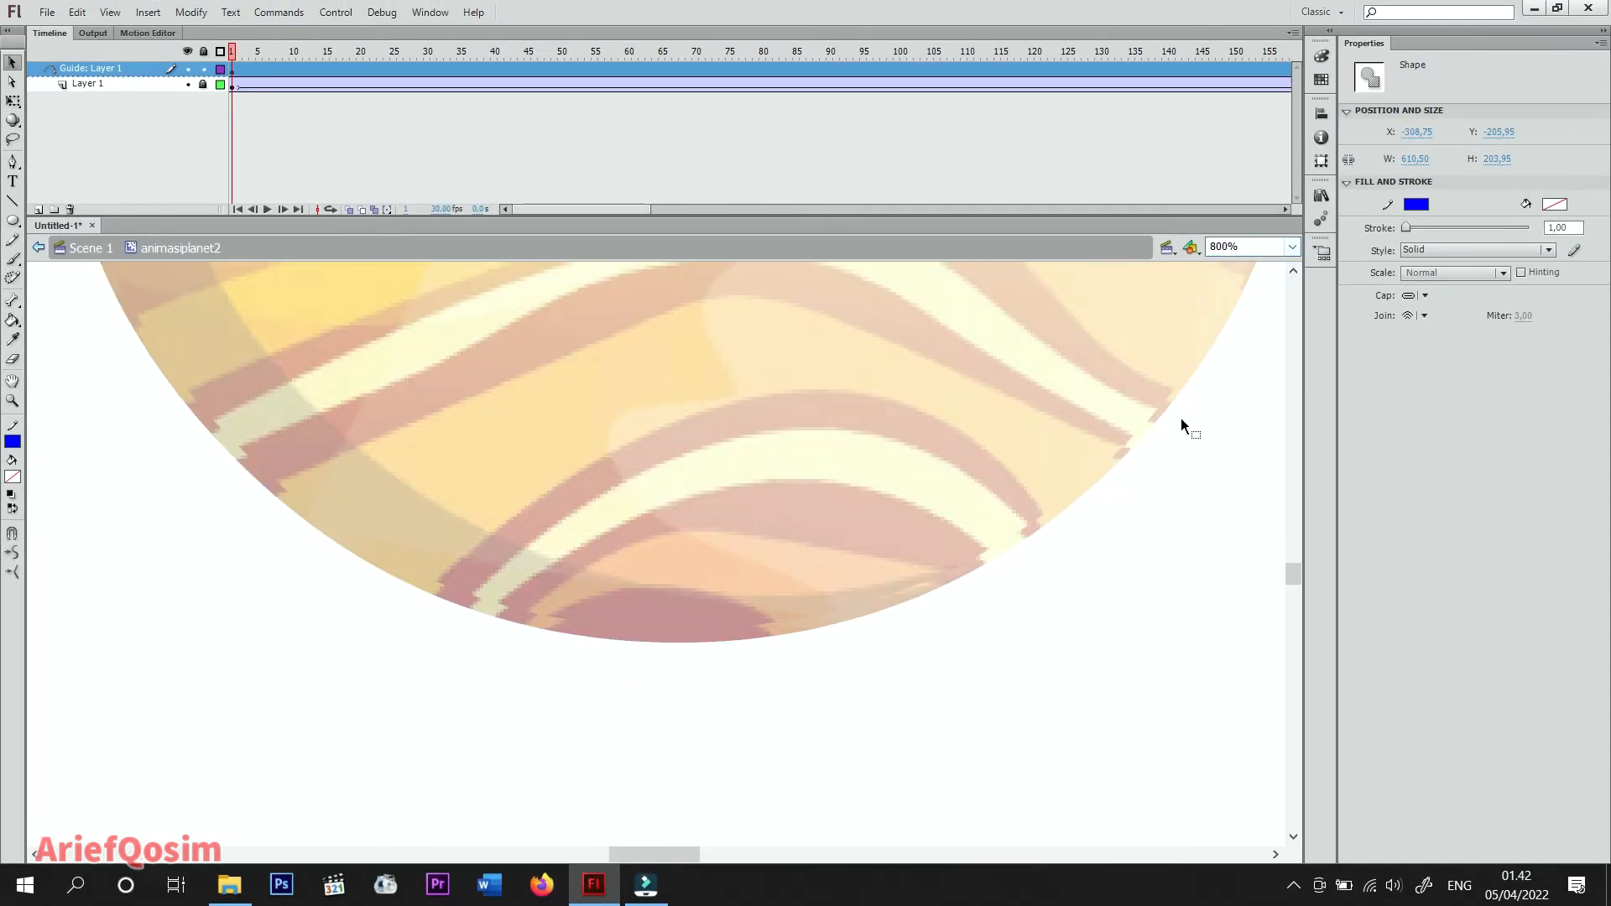
pyautogui.scroll(-6, 923, 612)
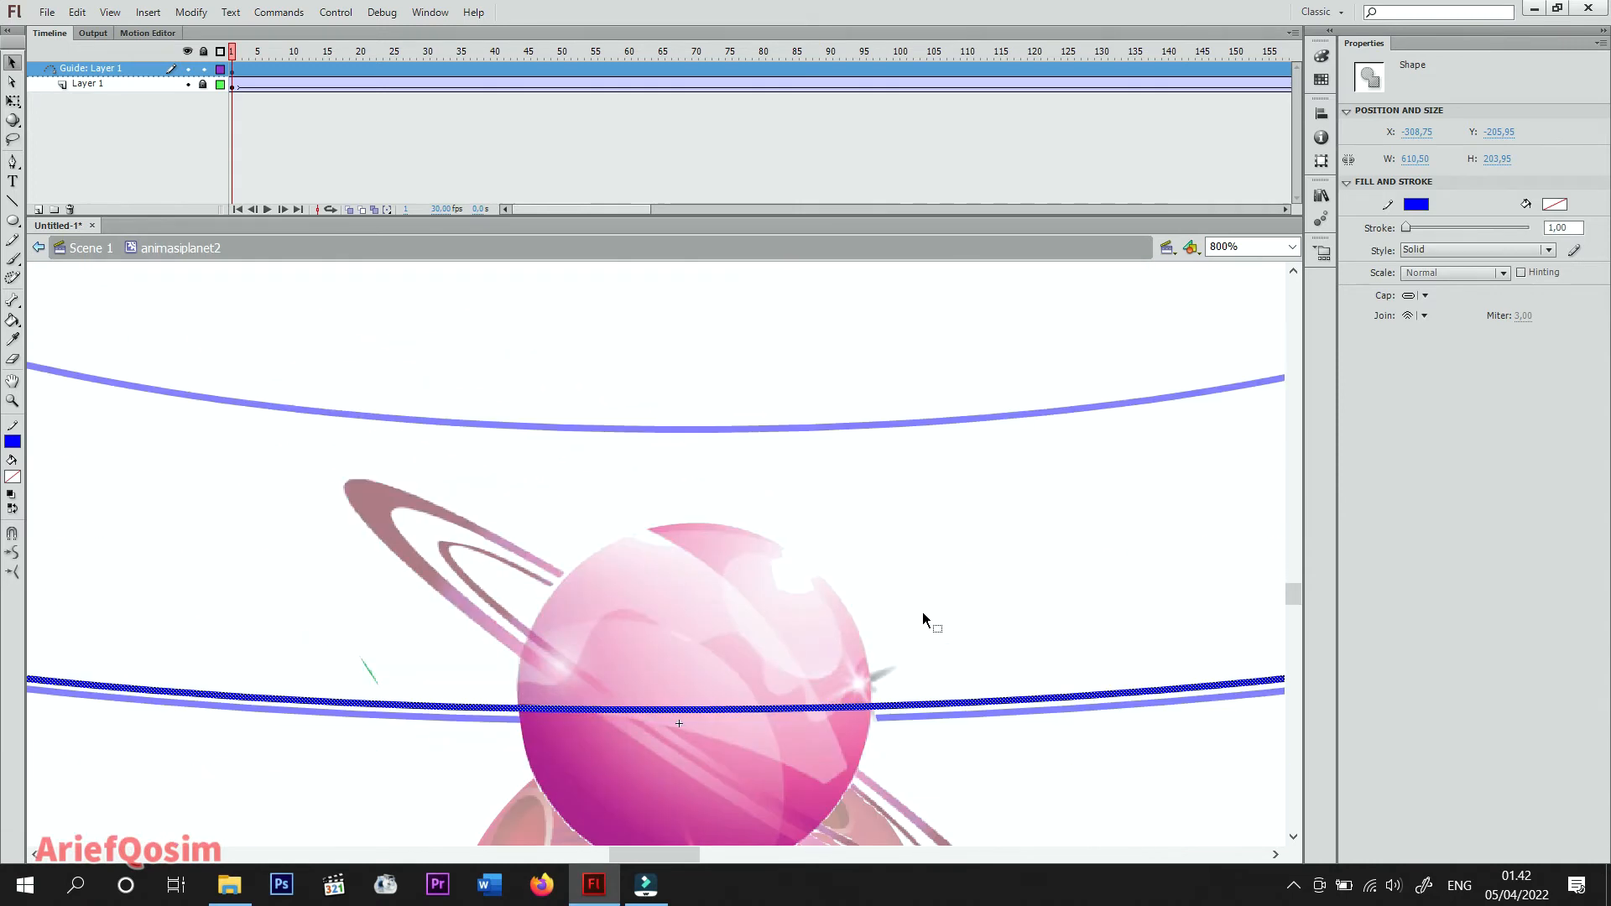
pyautogui.moveTo(927, 705); pyautogui.dragTo(928, 717)
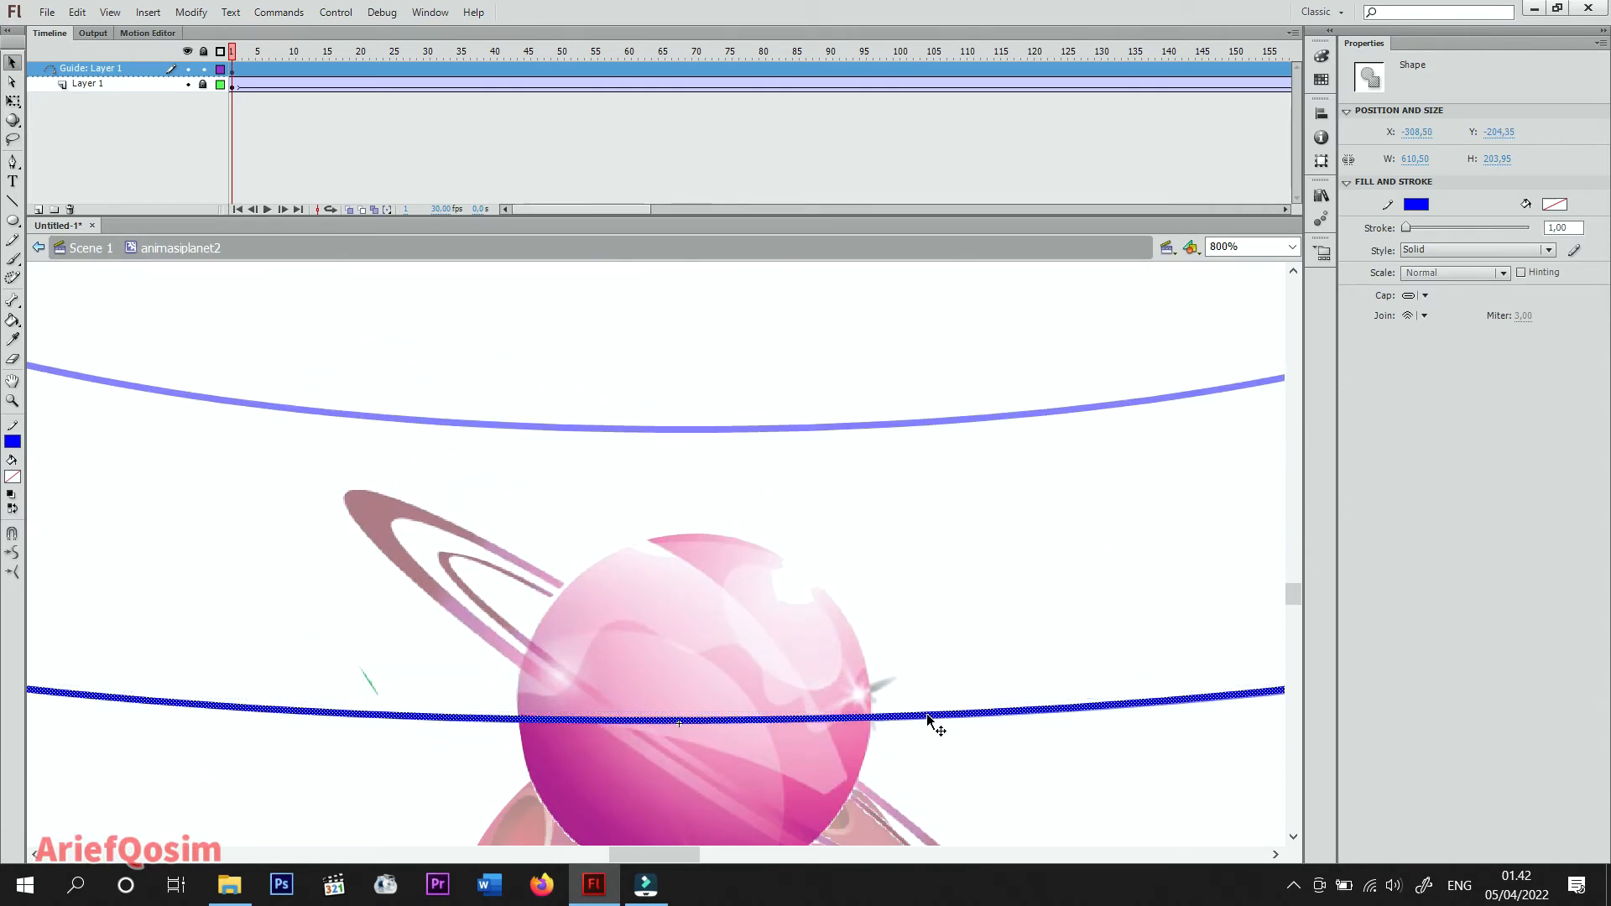
pyautogui.click(1291, 246)
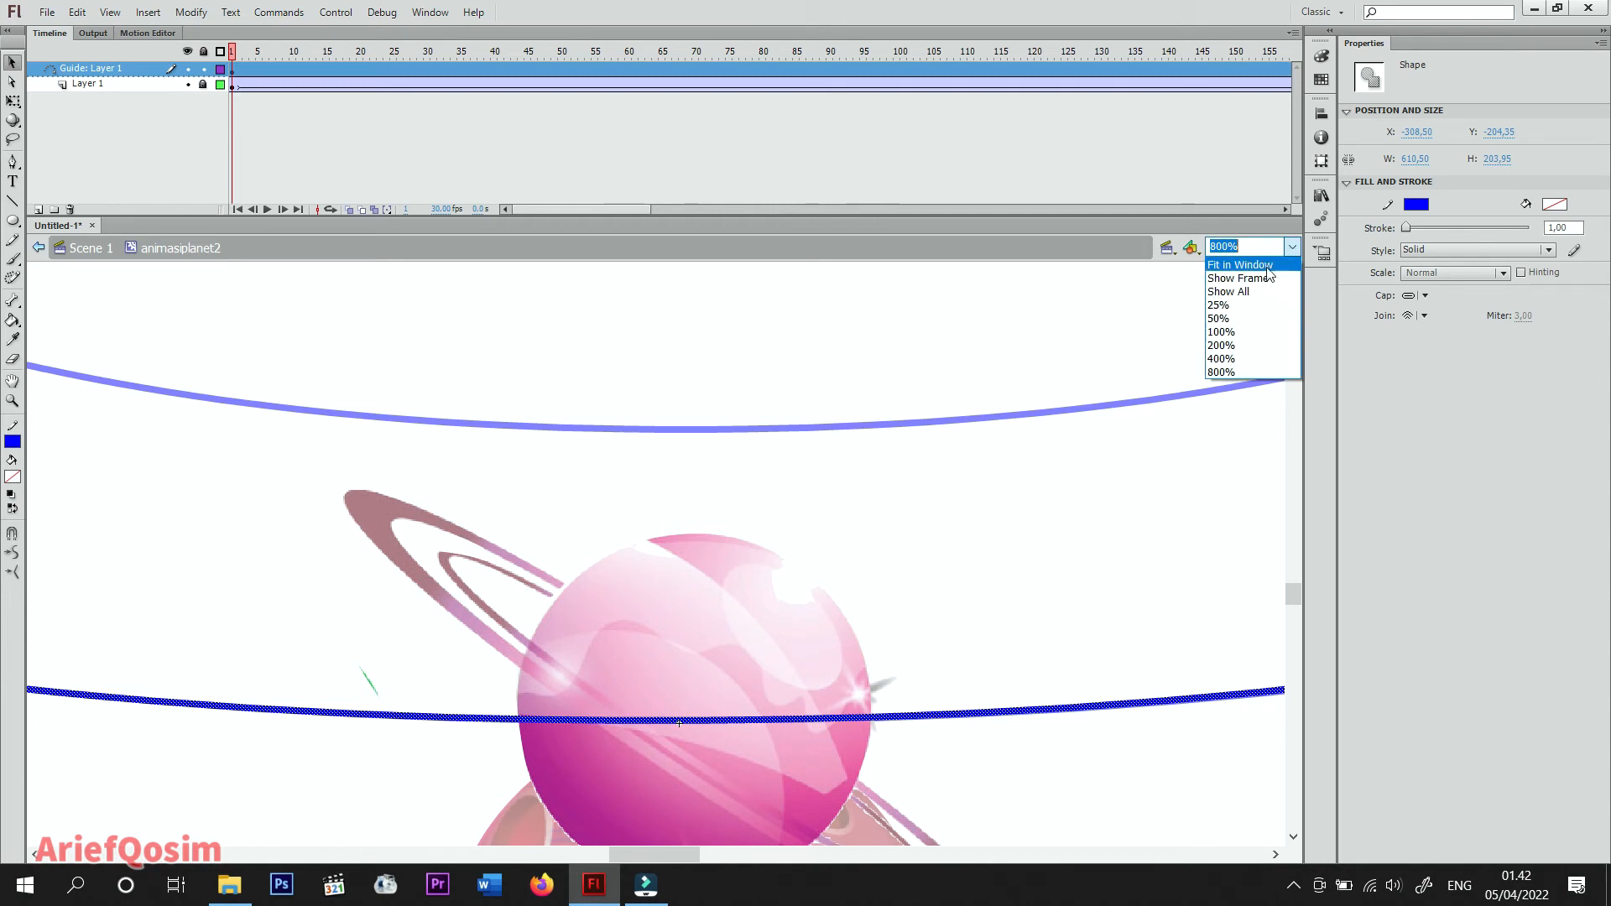
# Cut a small gap in the guide ellipse where it crosses the middle of the yellow planet.
pyautogui.click(1256, 334)
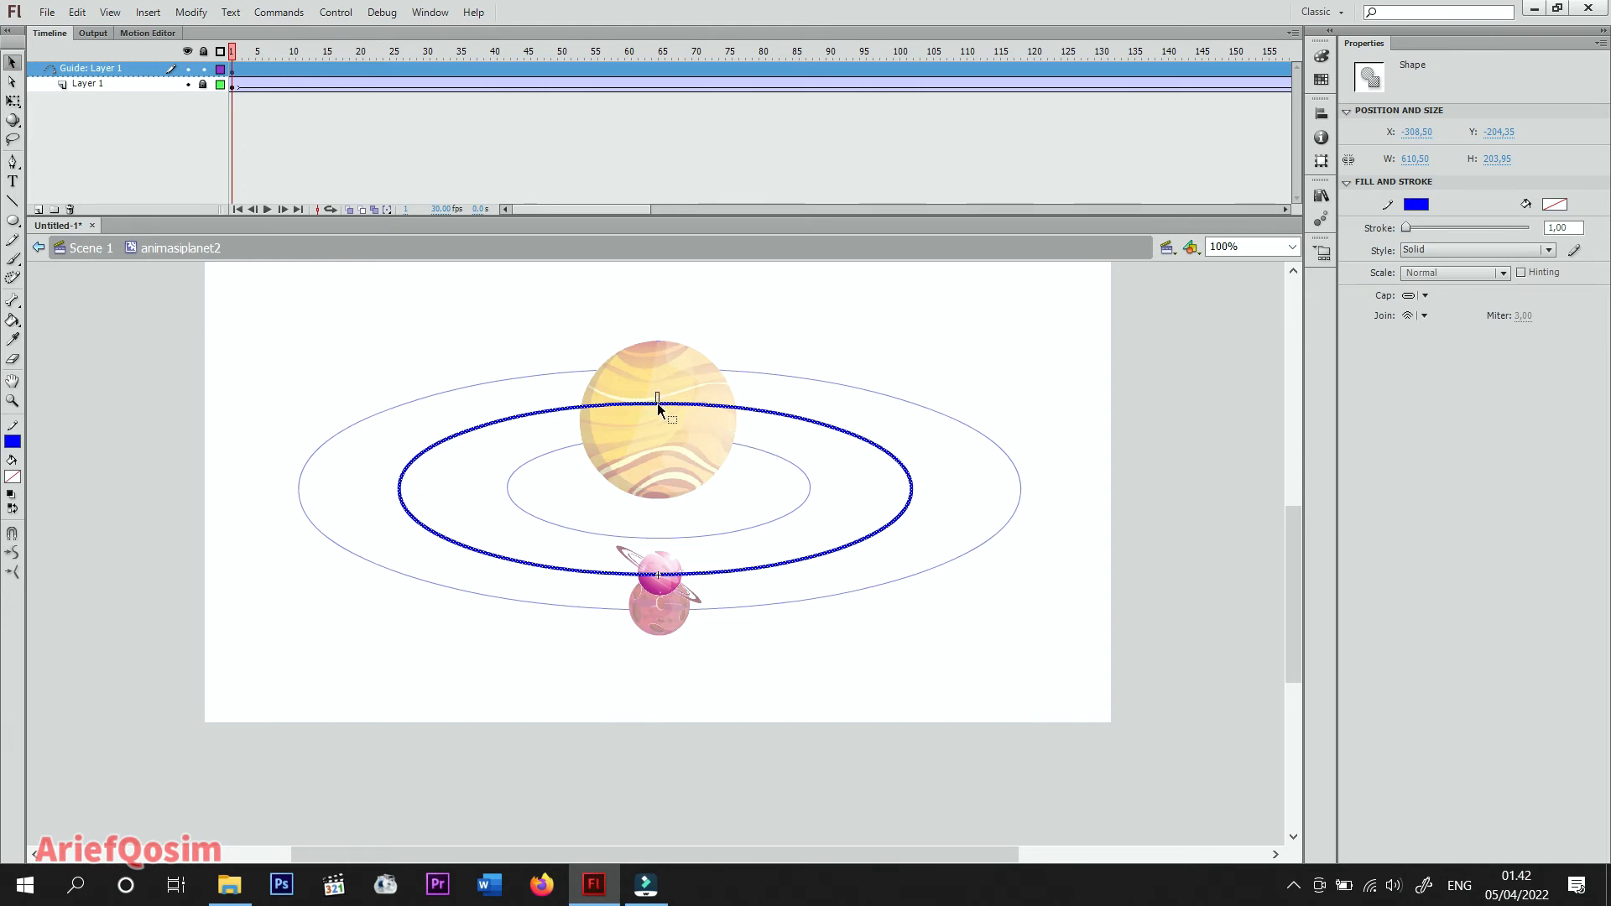
pyautogui.moveTo(655, 393); pyautogui.dragTo(663, 420)
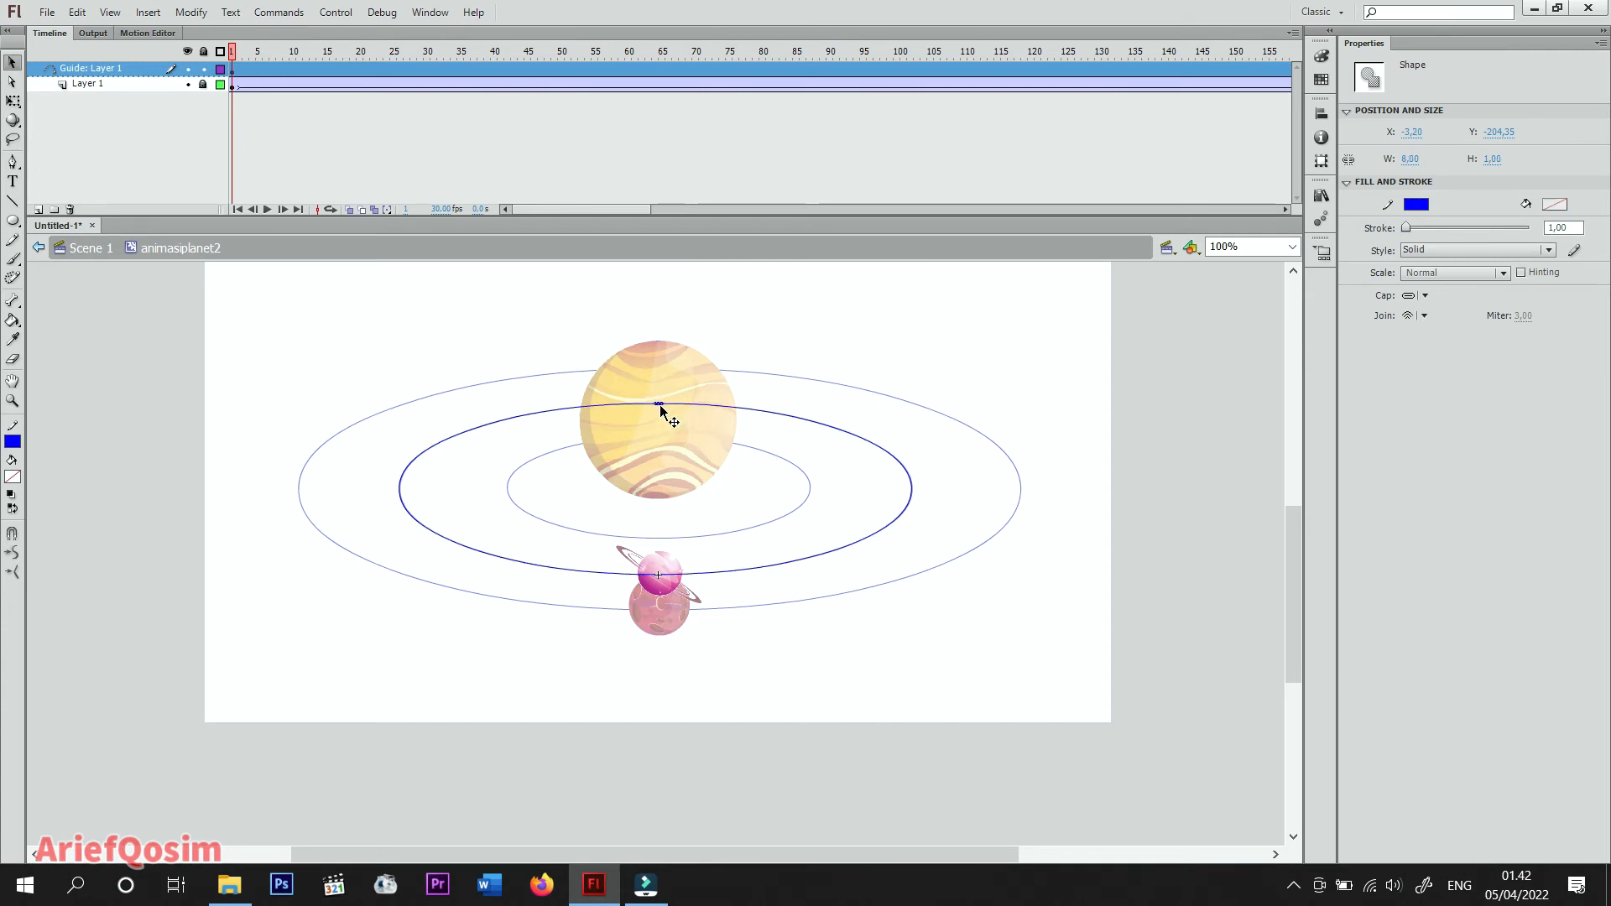
pyautogui.press('Delete')
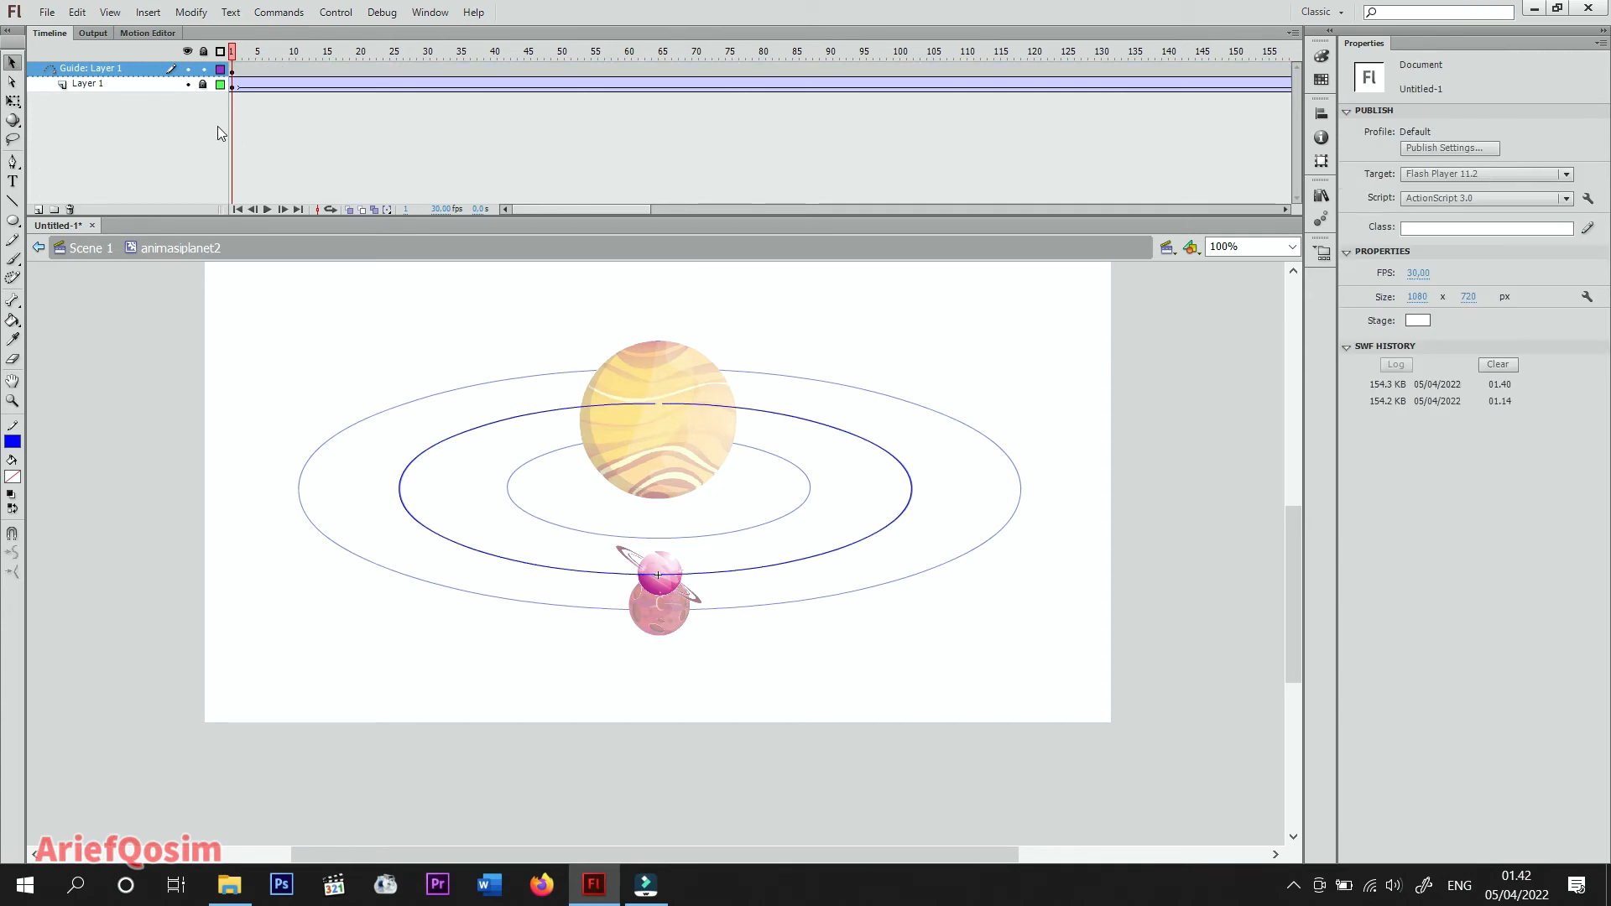
# Move the pink planet in frame 1 of Layer 1 onto the guide's open end just left of the gap.
pyautogui.click(233, 87)
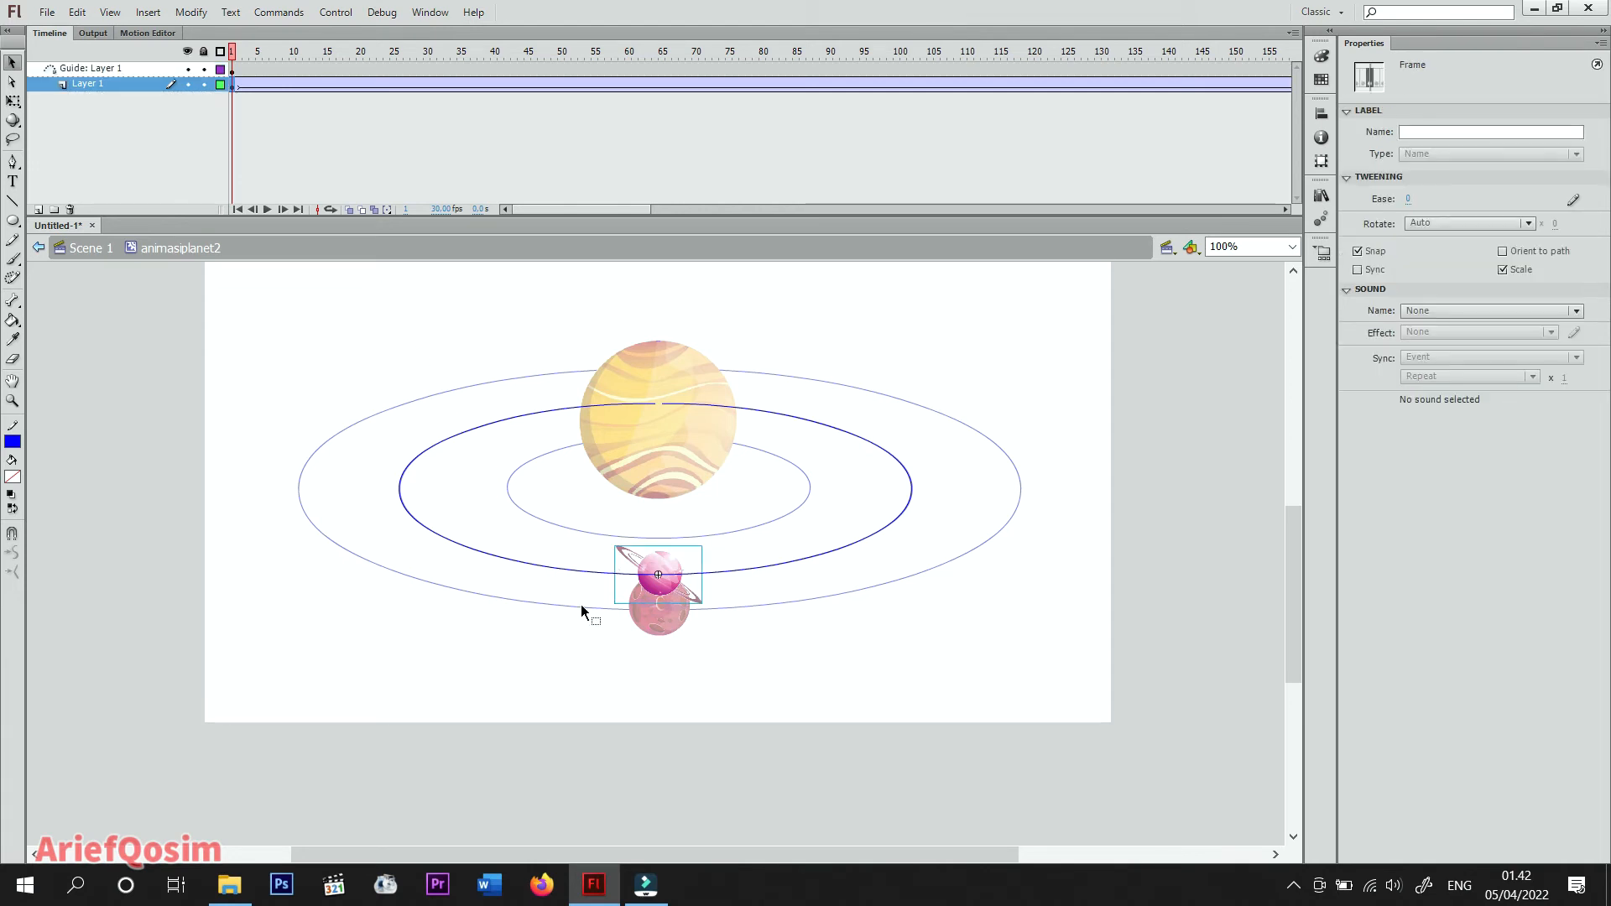
pyautogui.moveTo(646, 597); pyautogui.dragTo(647, 426)
pyautogui.click(1292, 246)
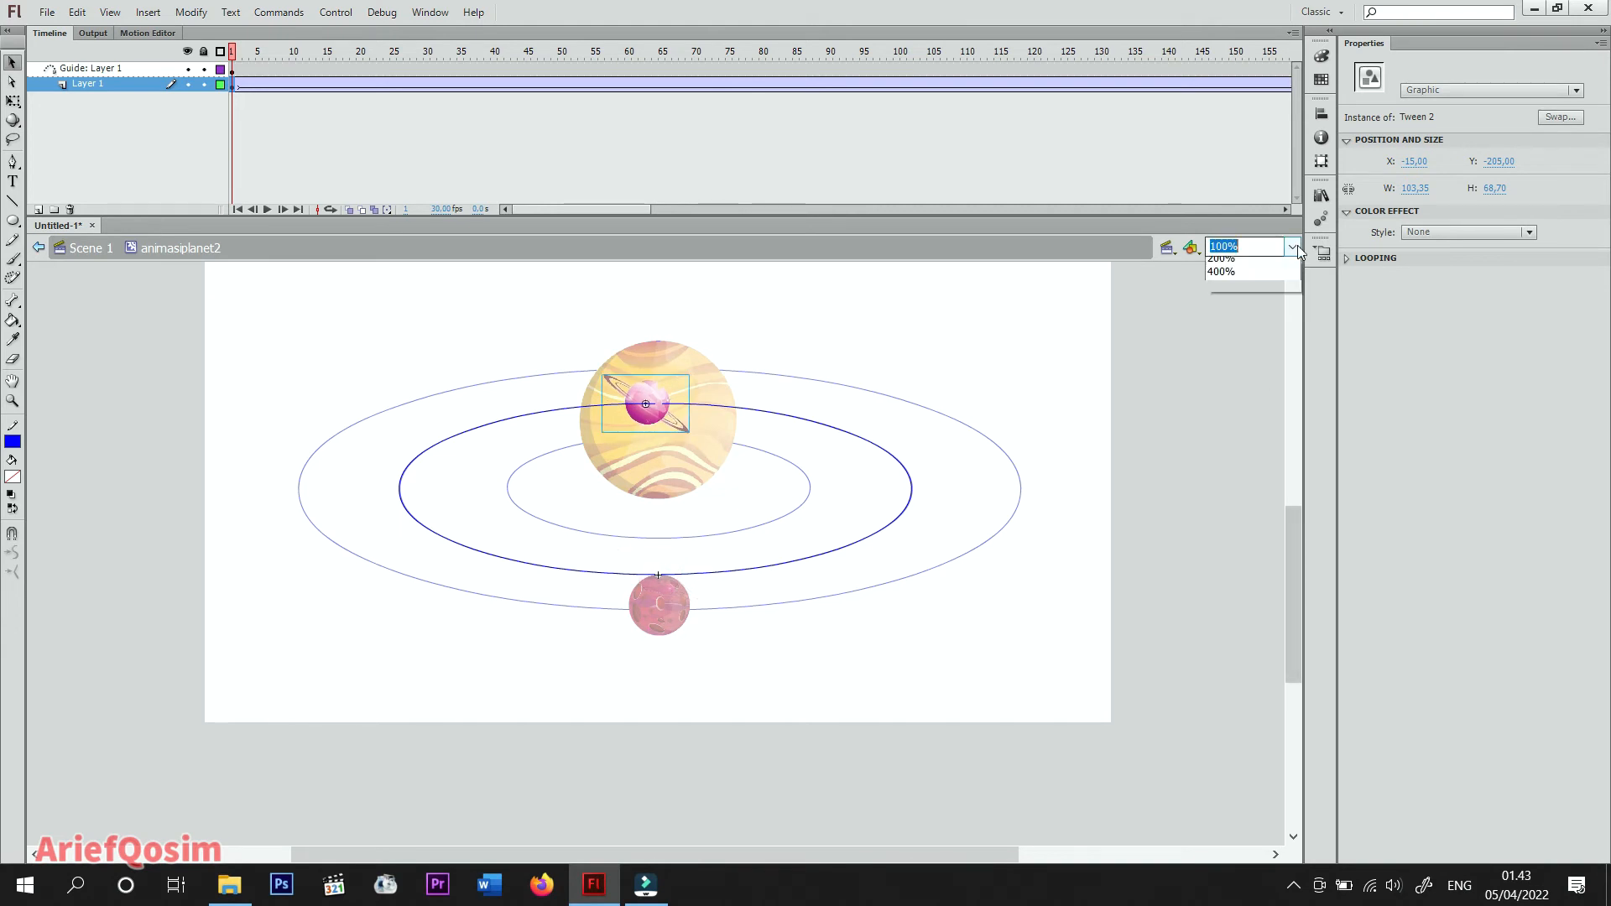
pyautogui.click(1254, 366)
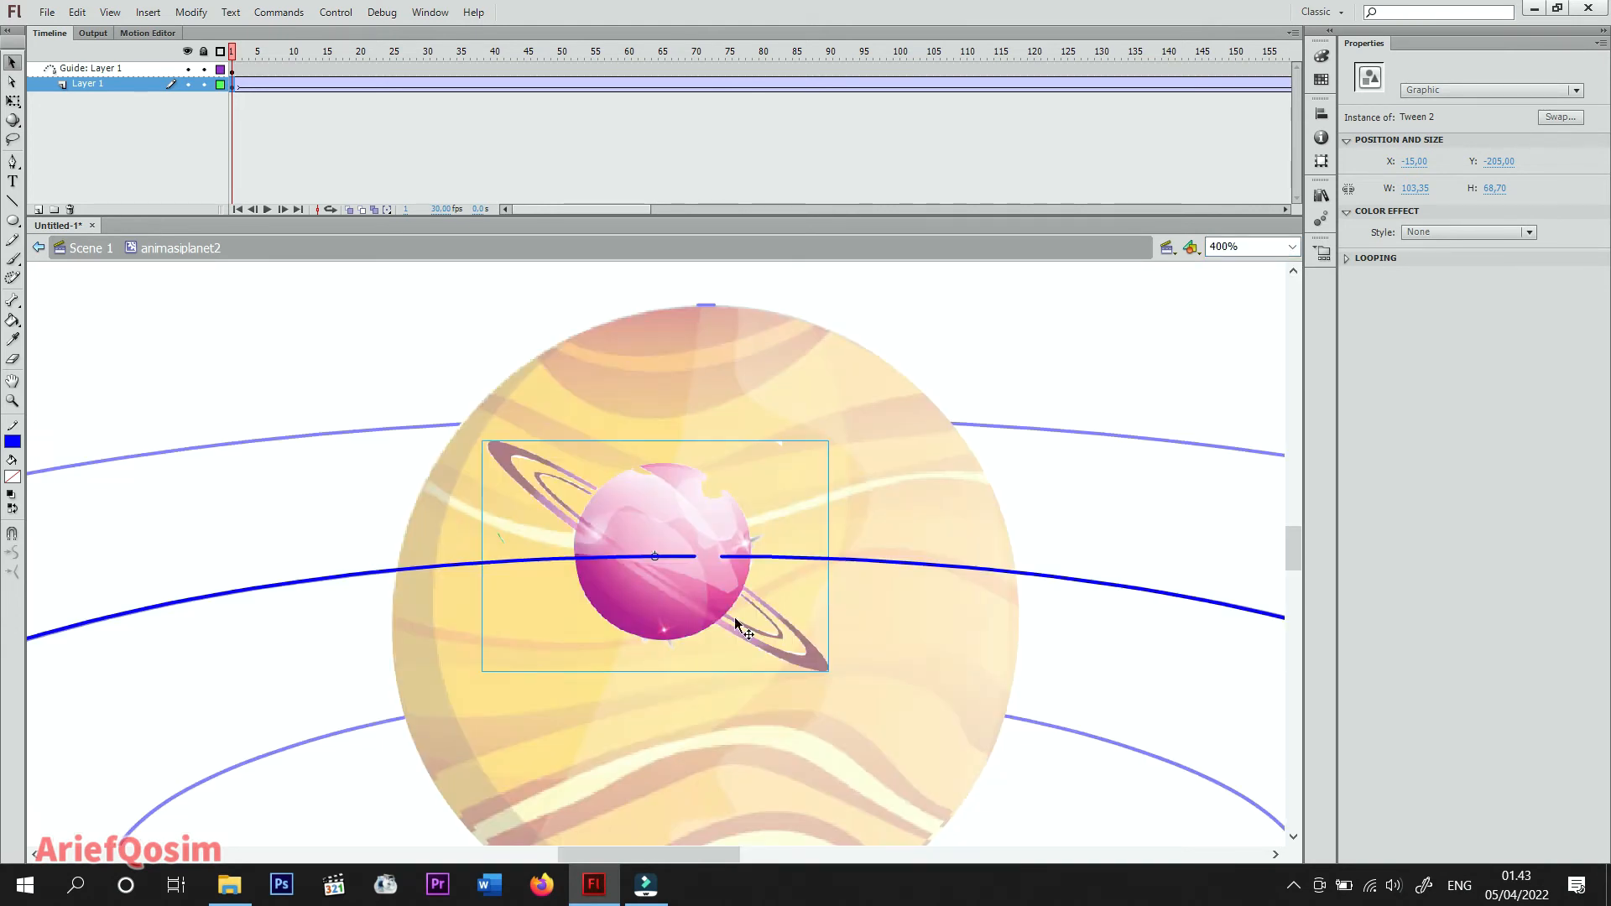
# Move the pink planet in frame 210 onto the guide's open end just right of the gap.
pyautogui.moveTo(585, 212); pyautogui.dragTo(718, 212)
pyautogui.click(646, 85)
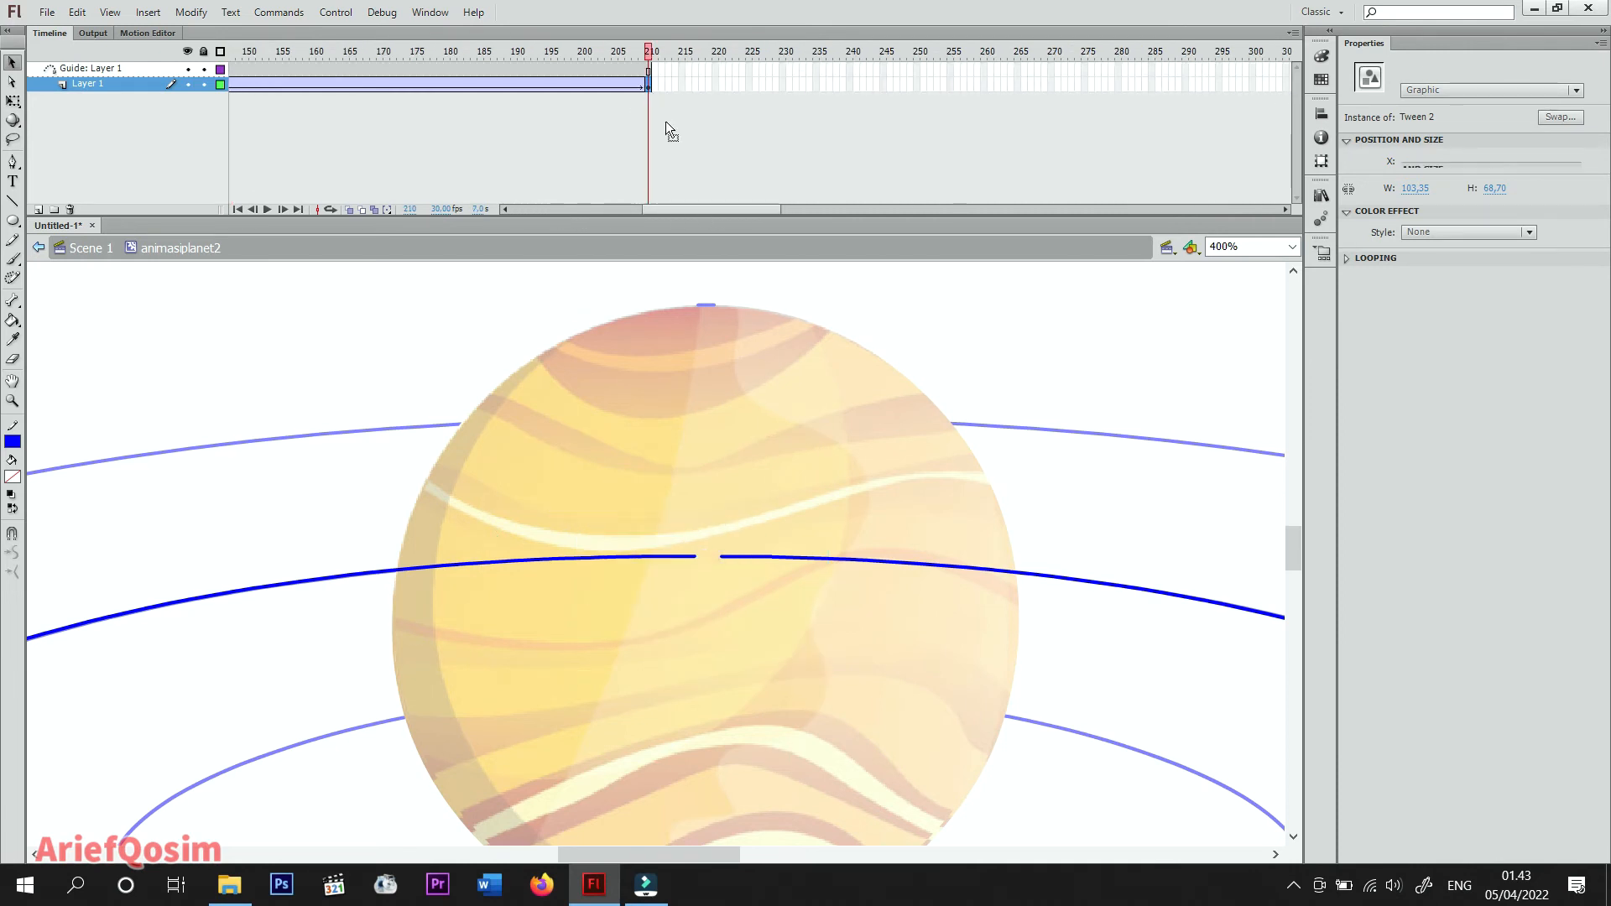
pyautogui.moveTo(1282, 547); pyautogui.dragTo(1311, 587)
pyautogui.moveTo(852, 684); pyautogui.dragTo(1141, 402)
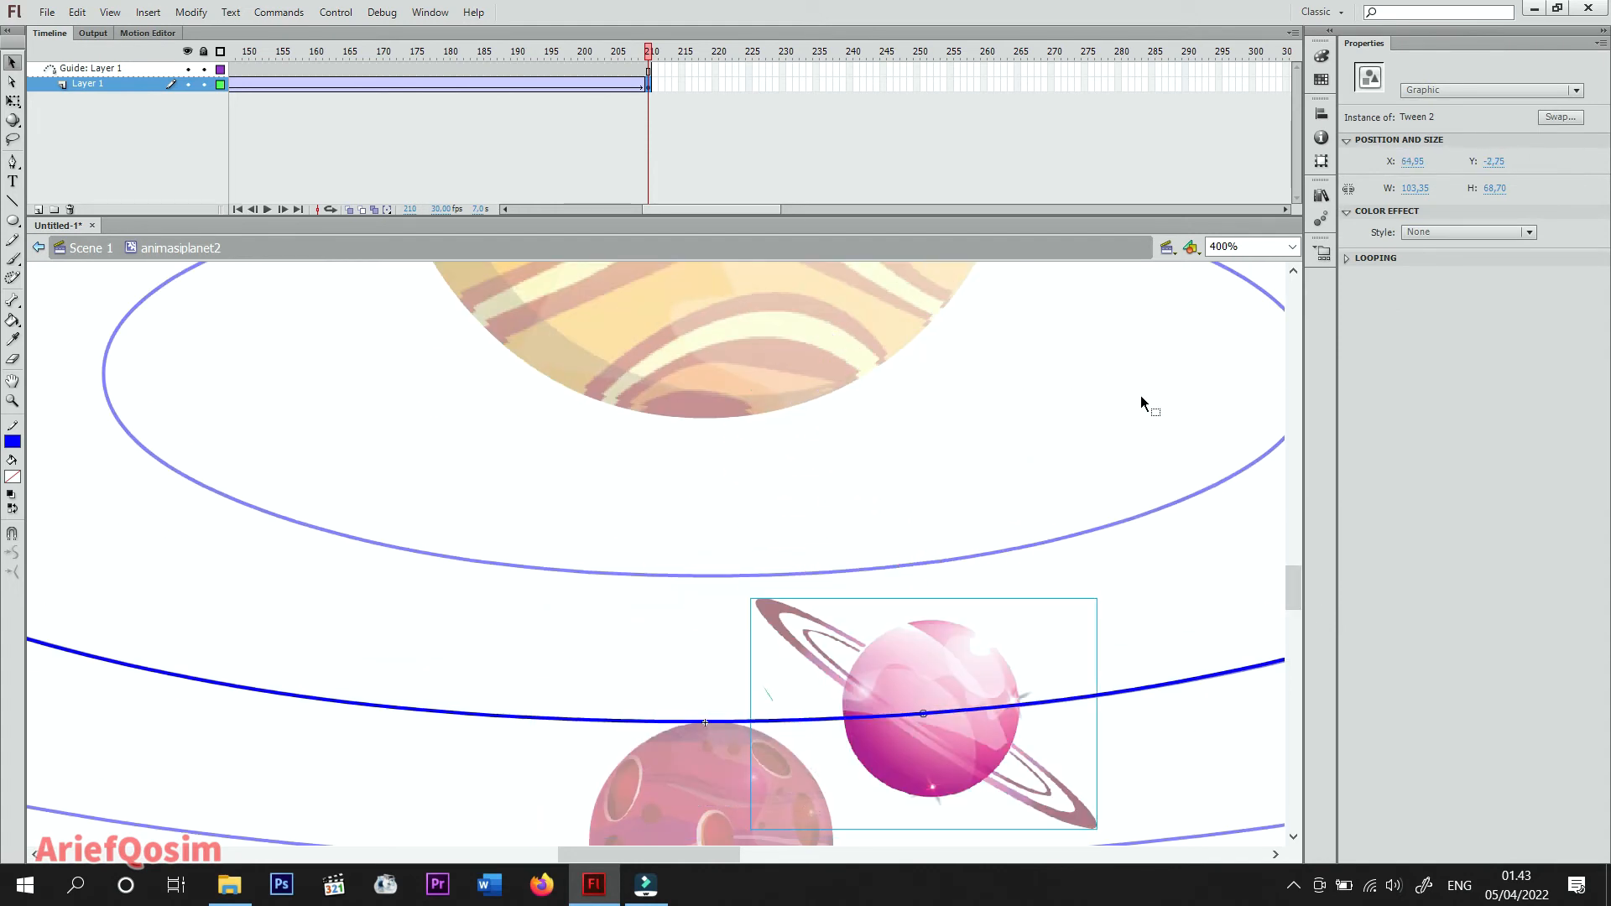
pyautogui.scroll(3, 1278, 575)
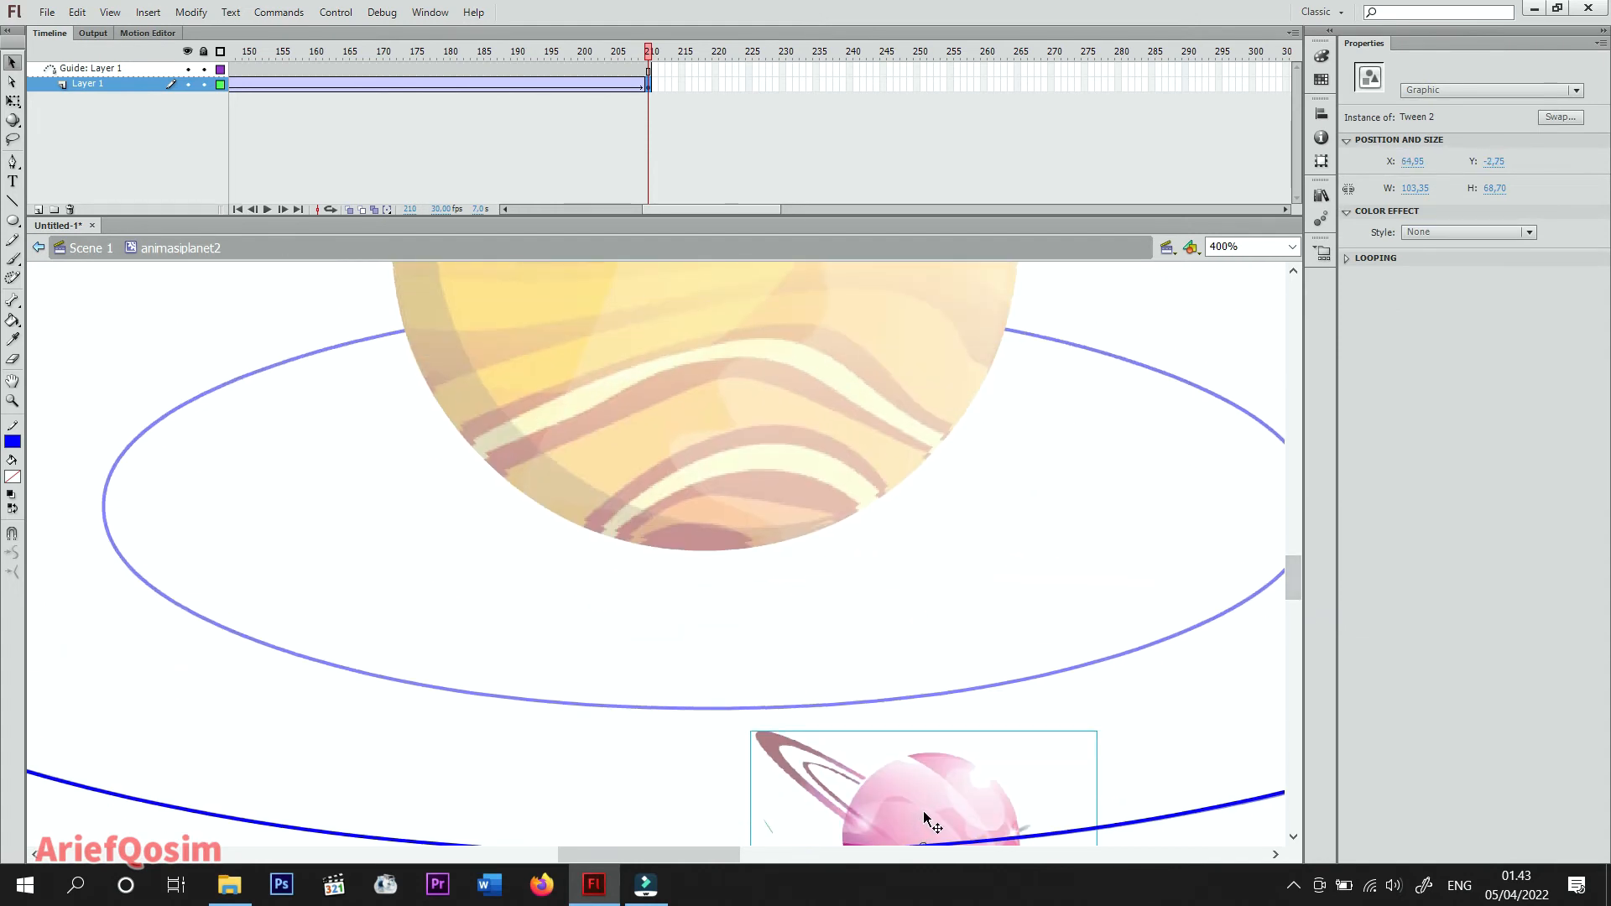
pyautogui.moveTo(922, 811); pyautogui.dragTo(1081, 334)
pyautogui.moveTo(1297, 579); pyautogui.dragTo(1307, 549)
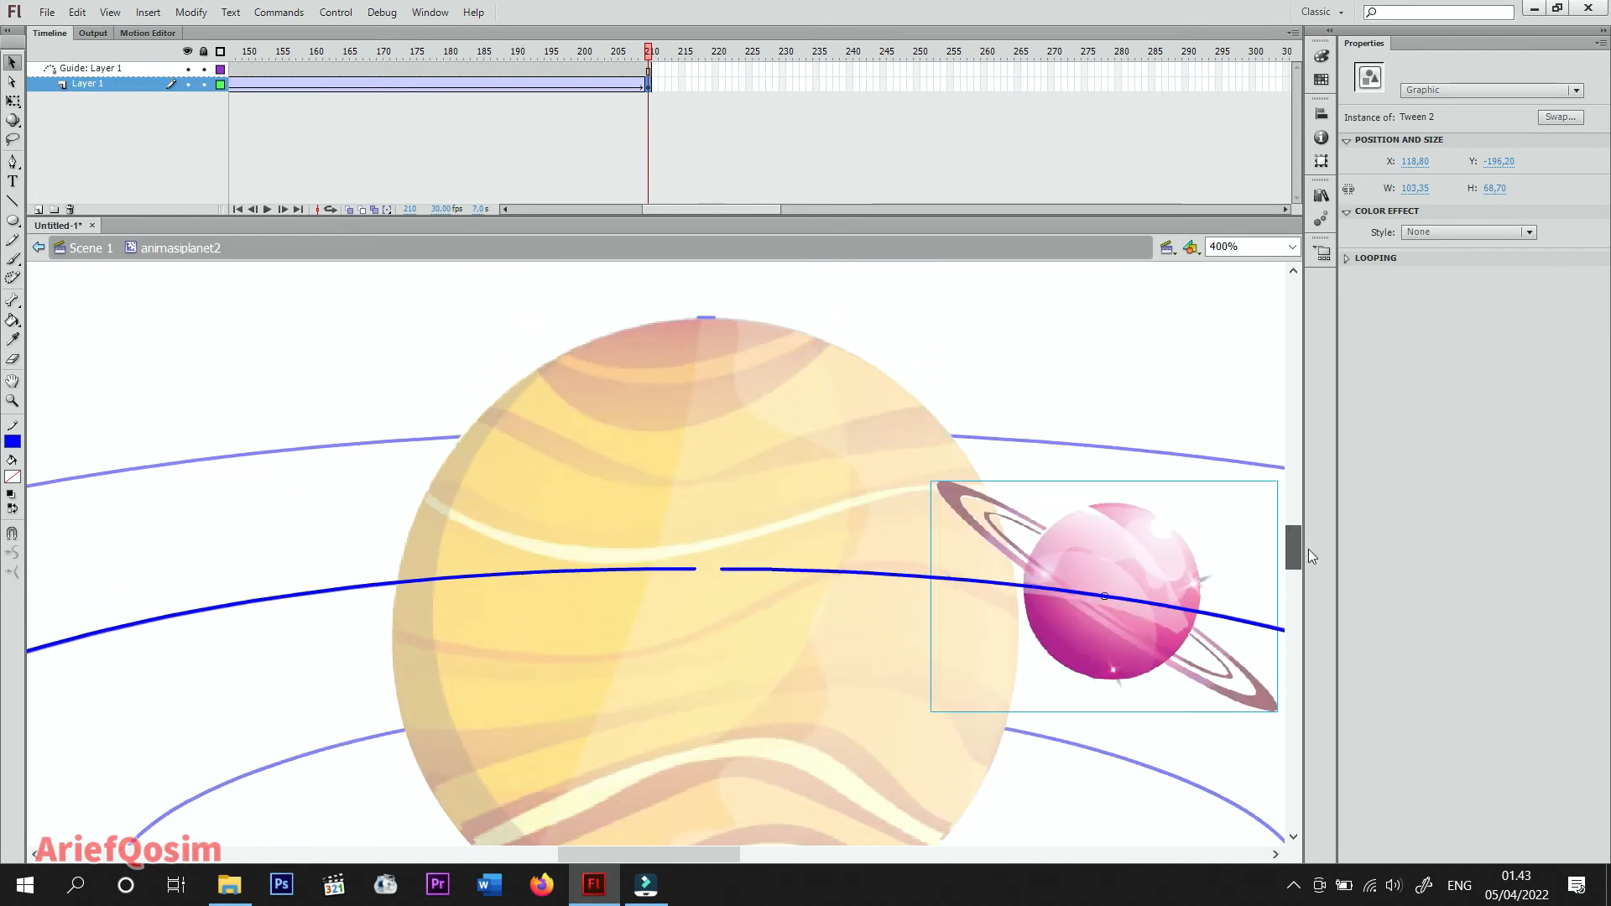
pyautogui.moveTo(1134, 609); pyautogui.dragTo(777, 602)
# Play the symbol's animation to check how the pink planet follows the guide.
pyautogui.click(1258, 246)
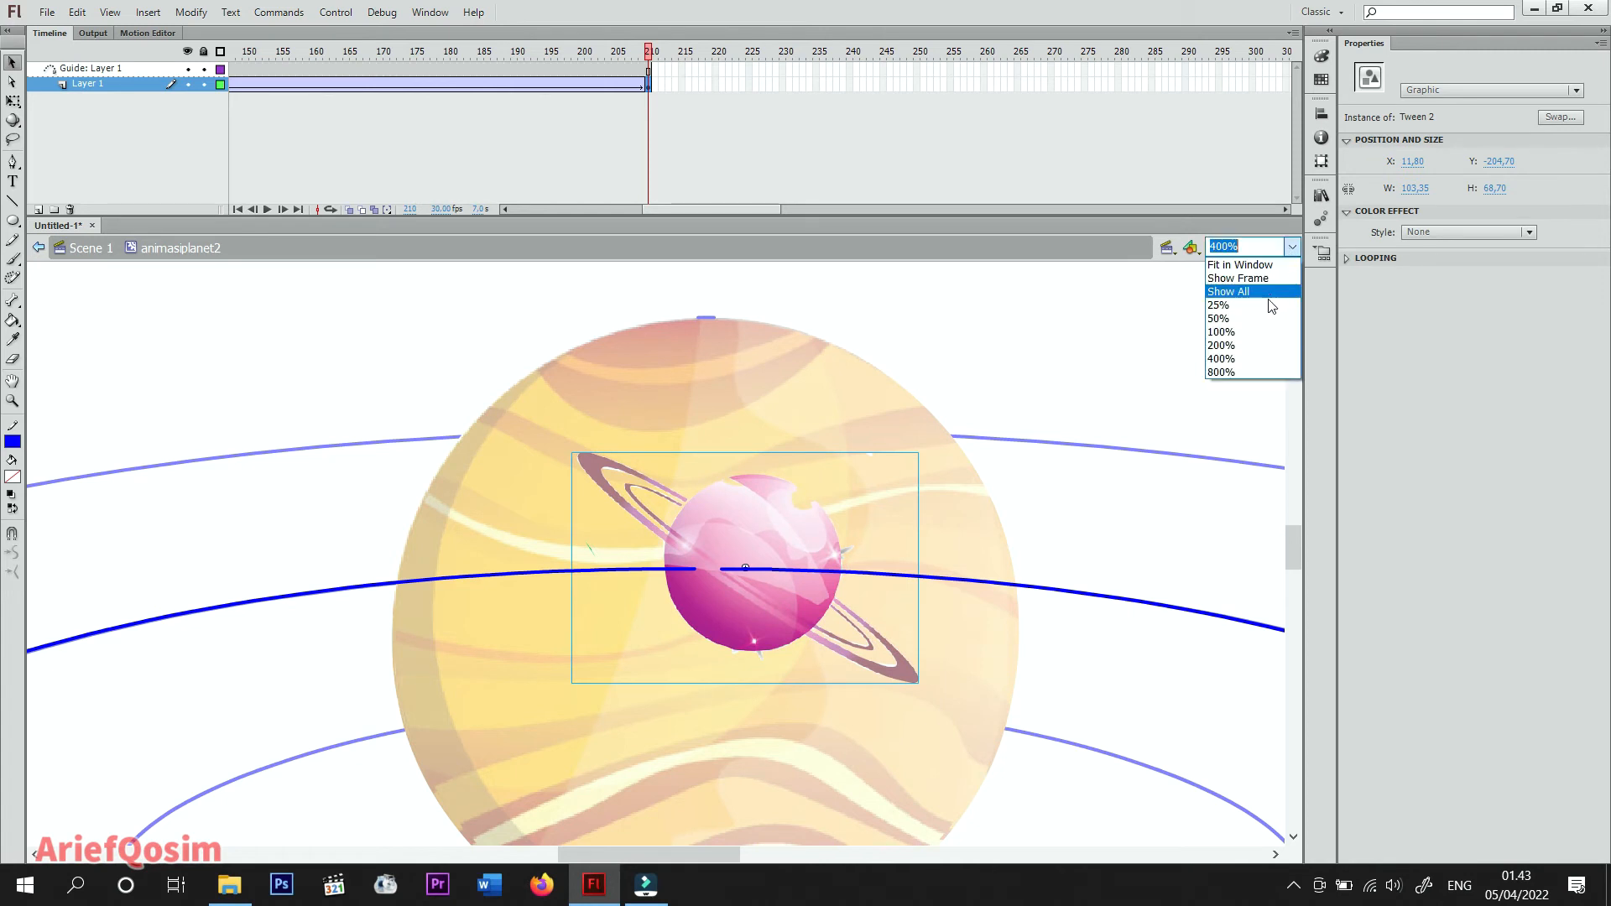
pyautogui.click(1241, 328)
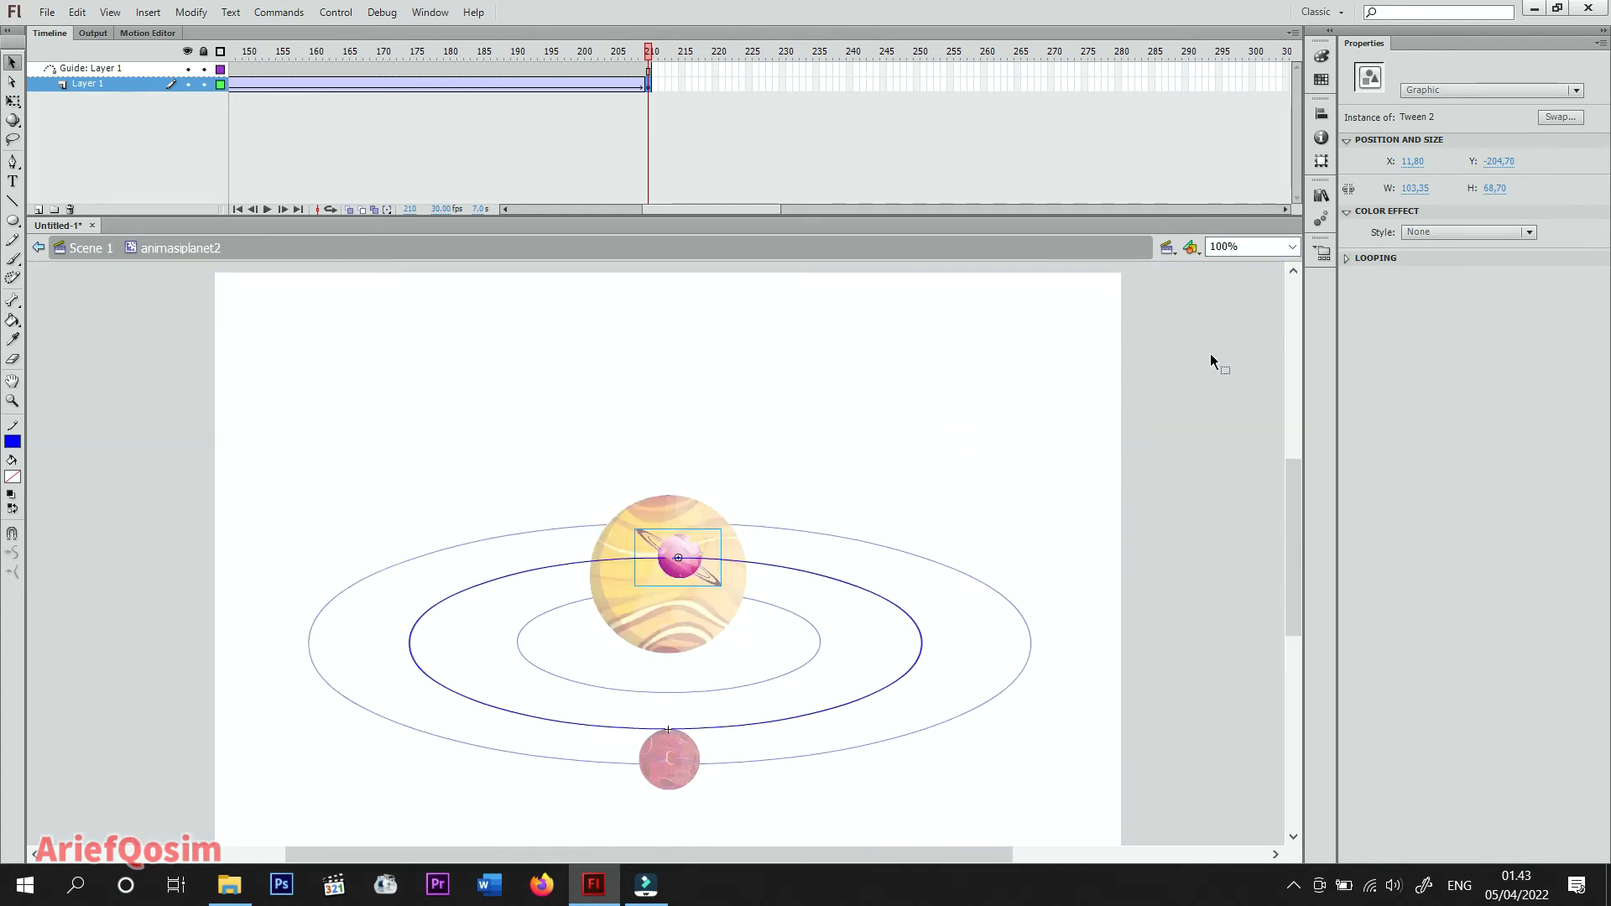
pyautogui.click(266, 209)
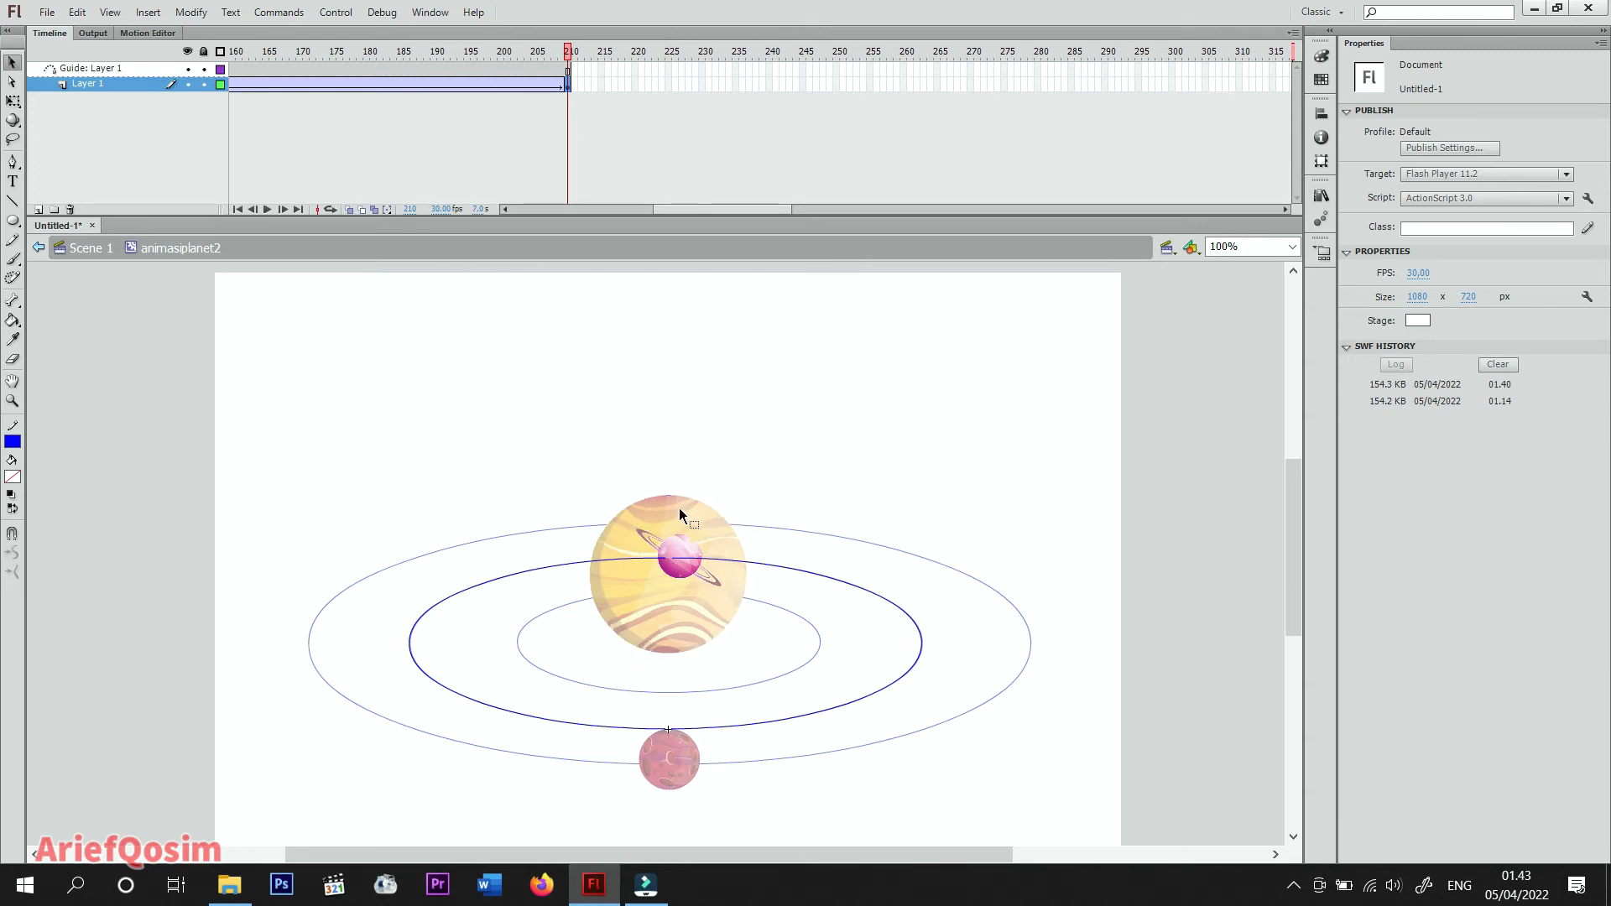
# Copy the large yellow planet from Scene 1 and reopen the pink planet's symbol in place.
pyautogui.click(89, 249)
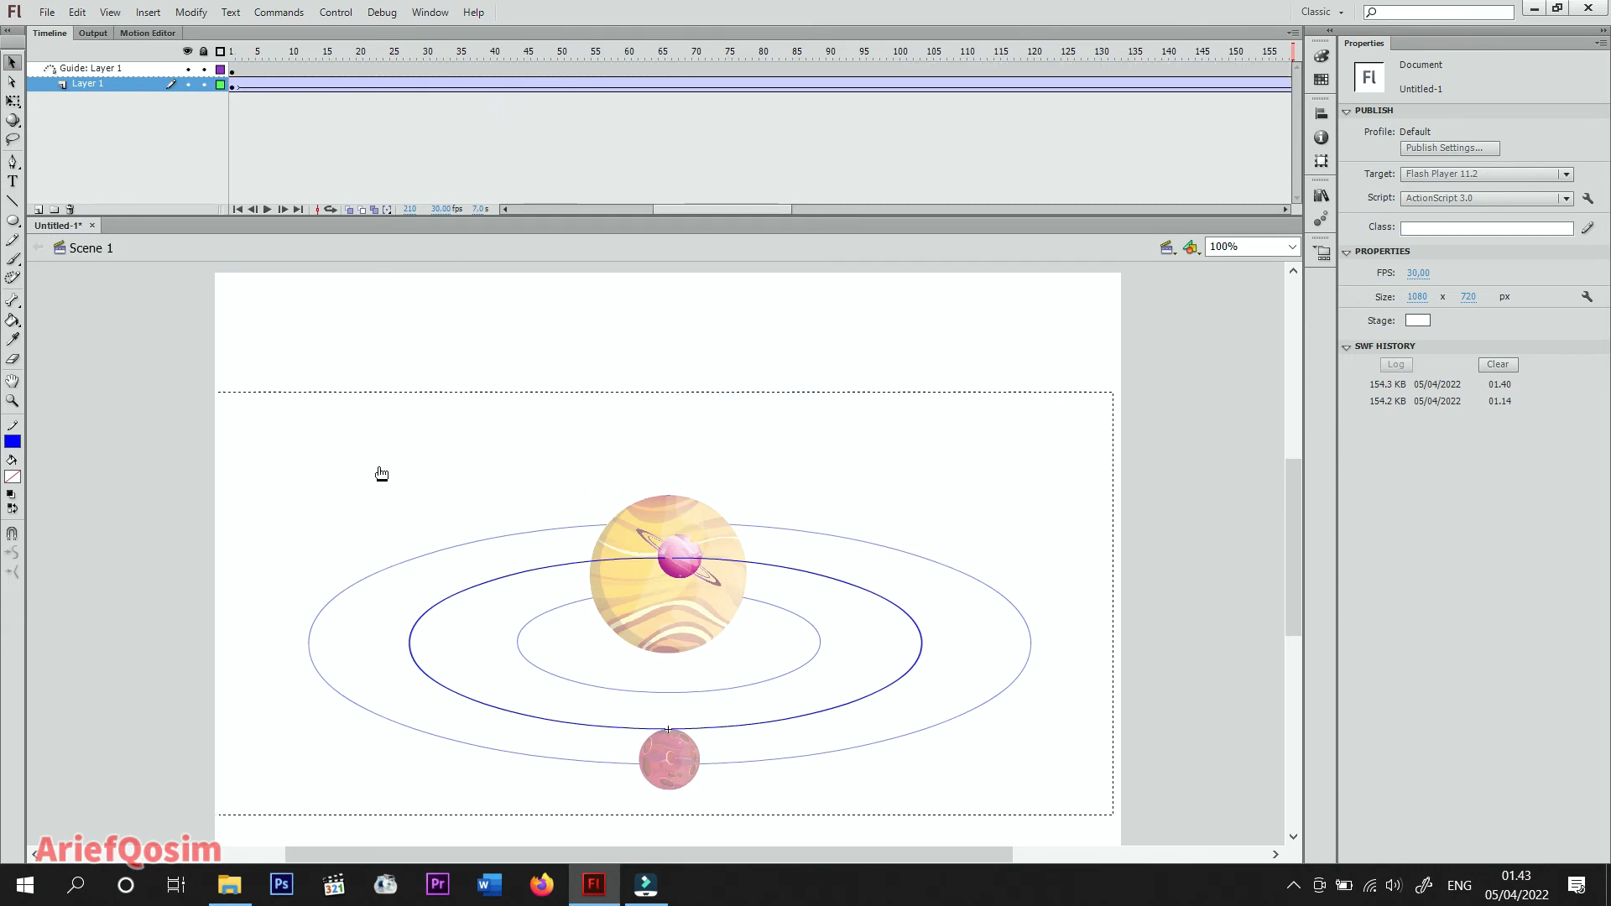
pyautogui.click(730, 577)
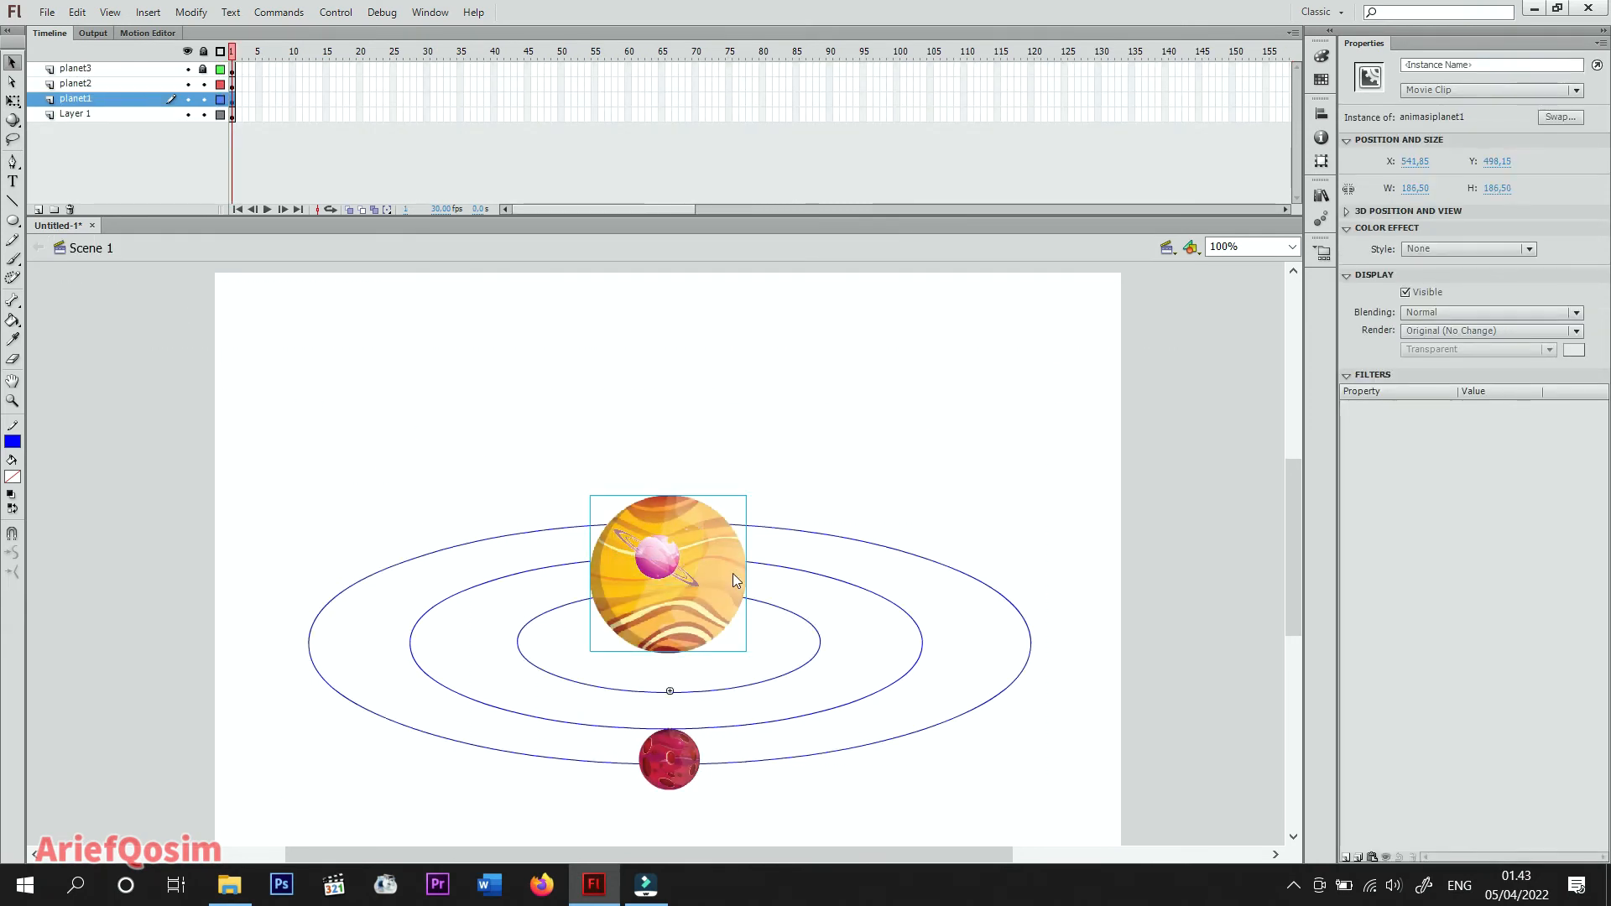
pyautogui.rightClick(733, 573)
pyautogui.click(810, 283)
pyautogui.rightClick(658, 565)
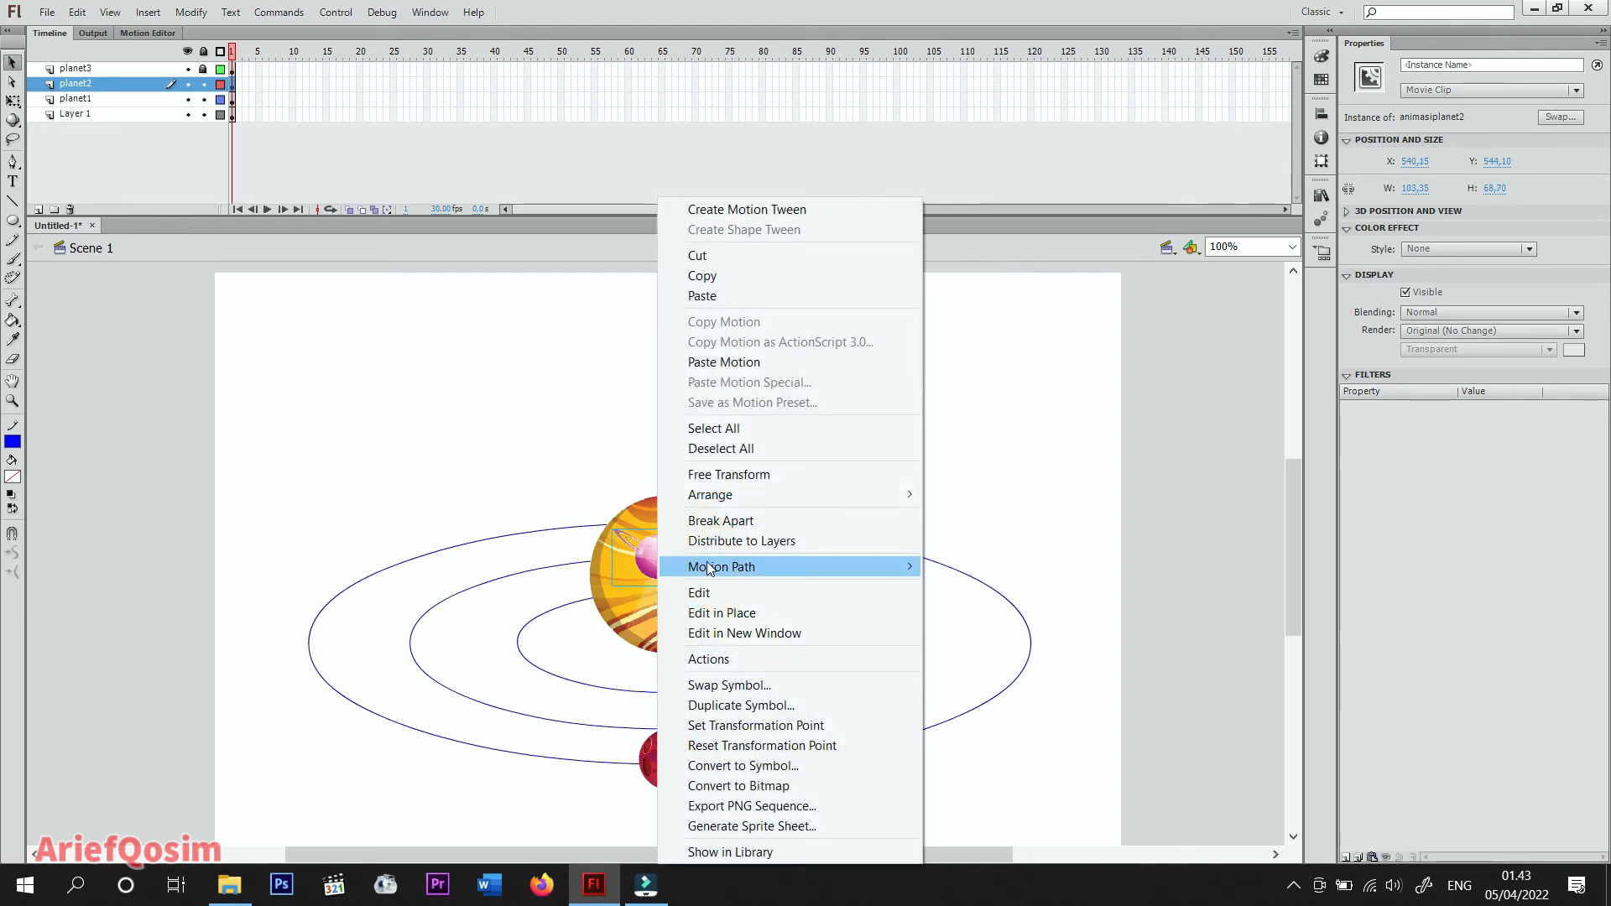
pyautogui.click(735, 612)
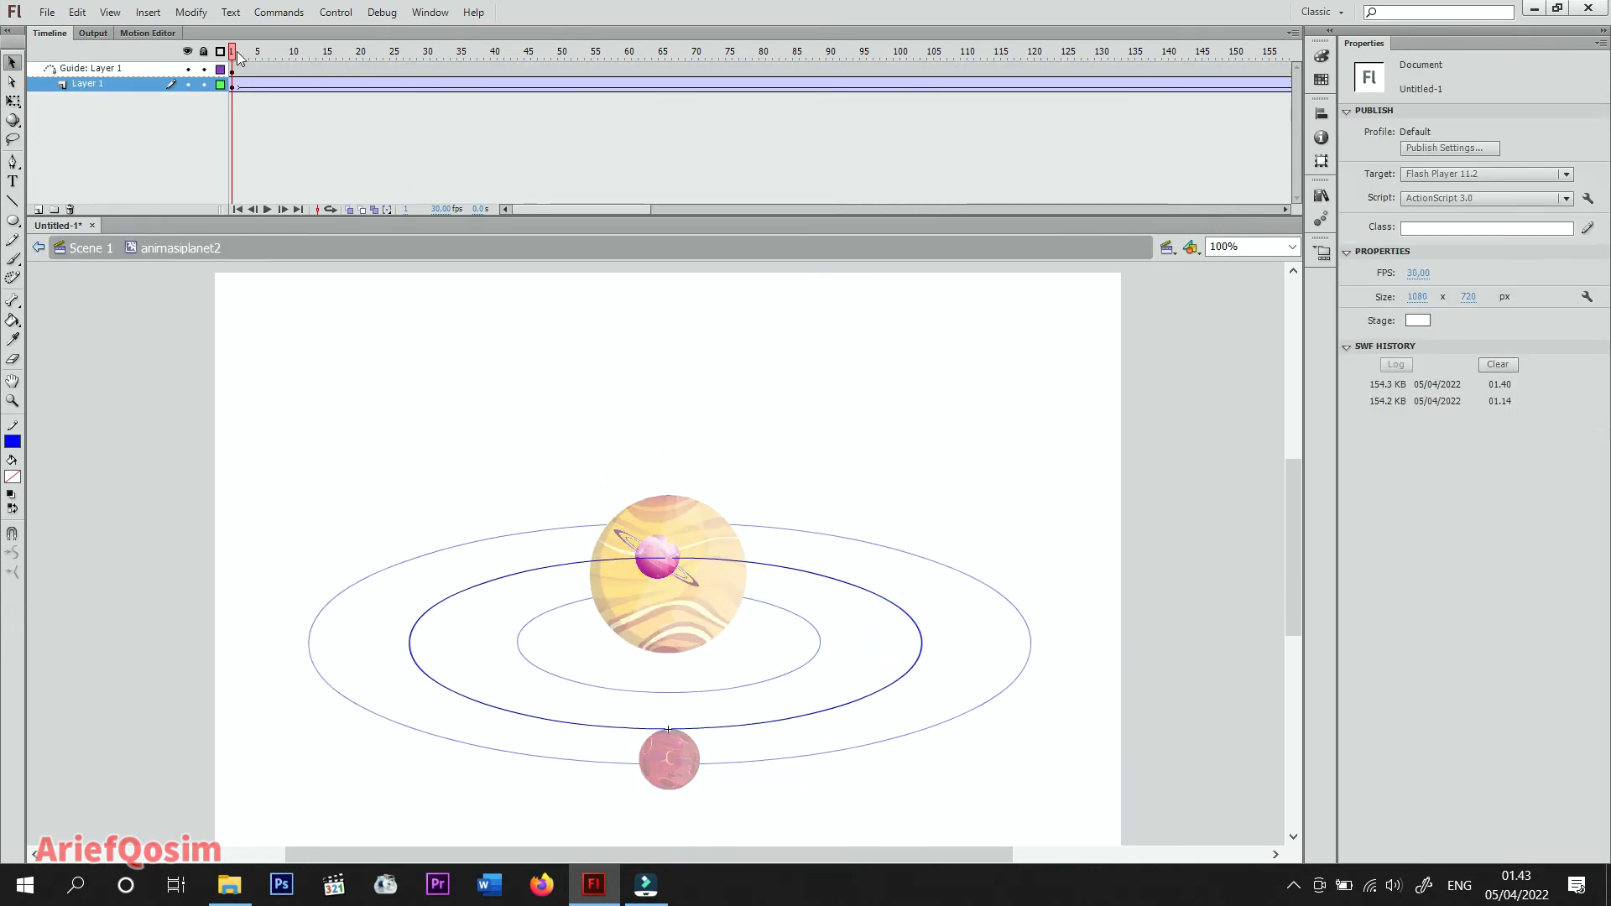
# Add a new layer above the guide layer and insert a keyframe at frame 21, where the pink planet clears the yellow one.
pyautogui.moveTo(237, 54); pyautogui.dragTo(369, 95)
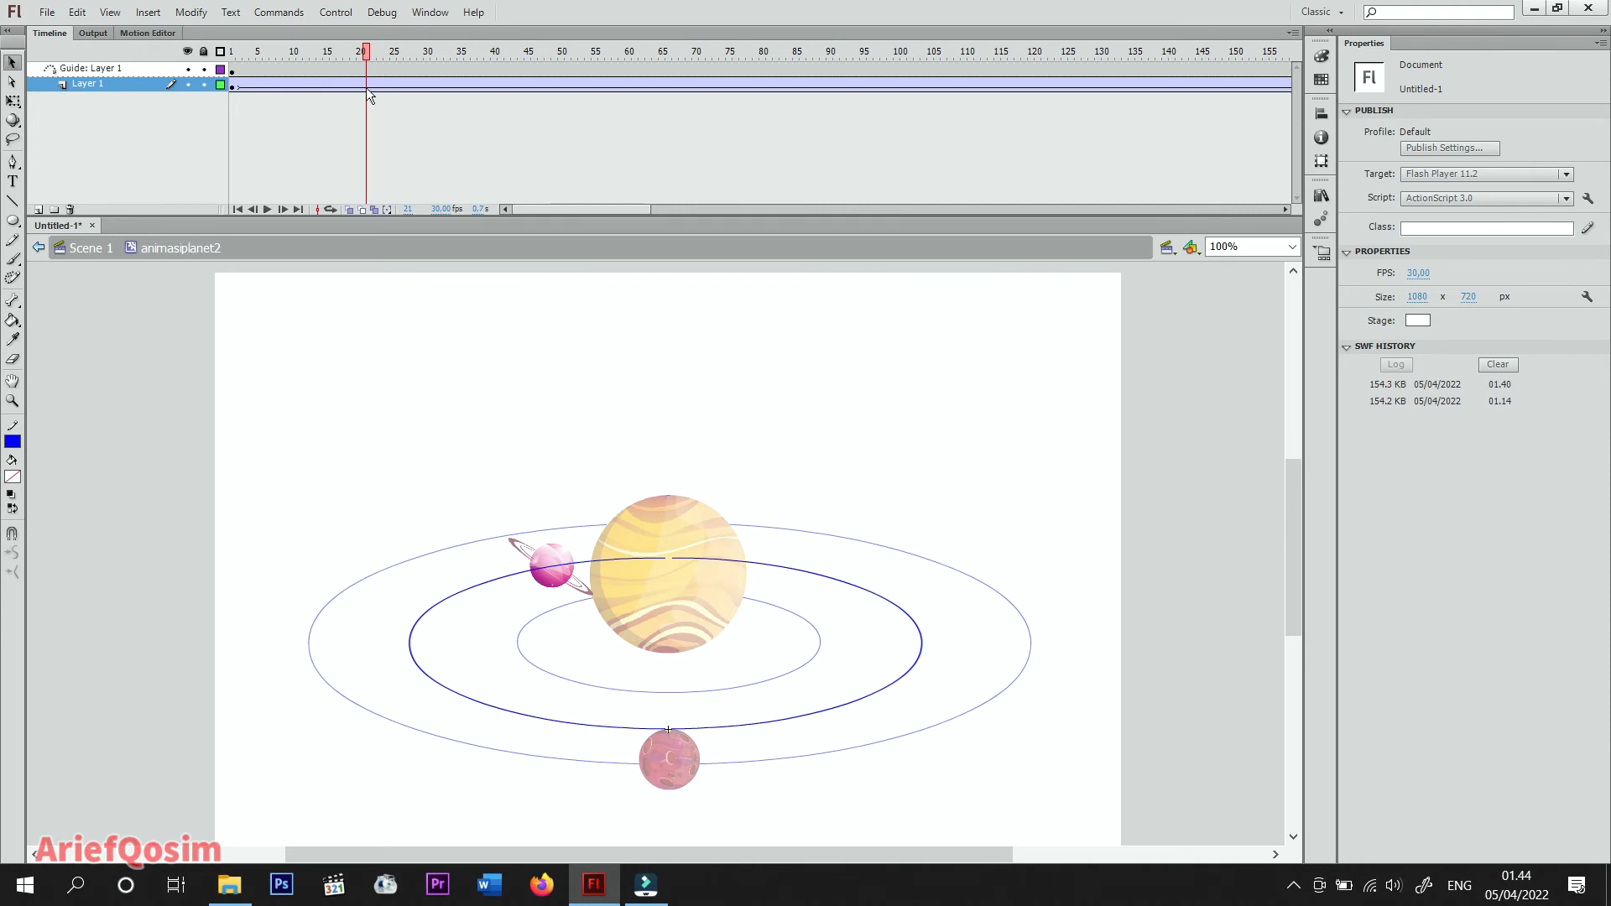
pyautogui.click(366, 65)
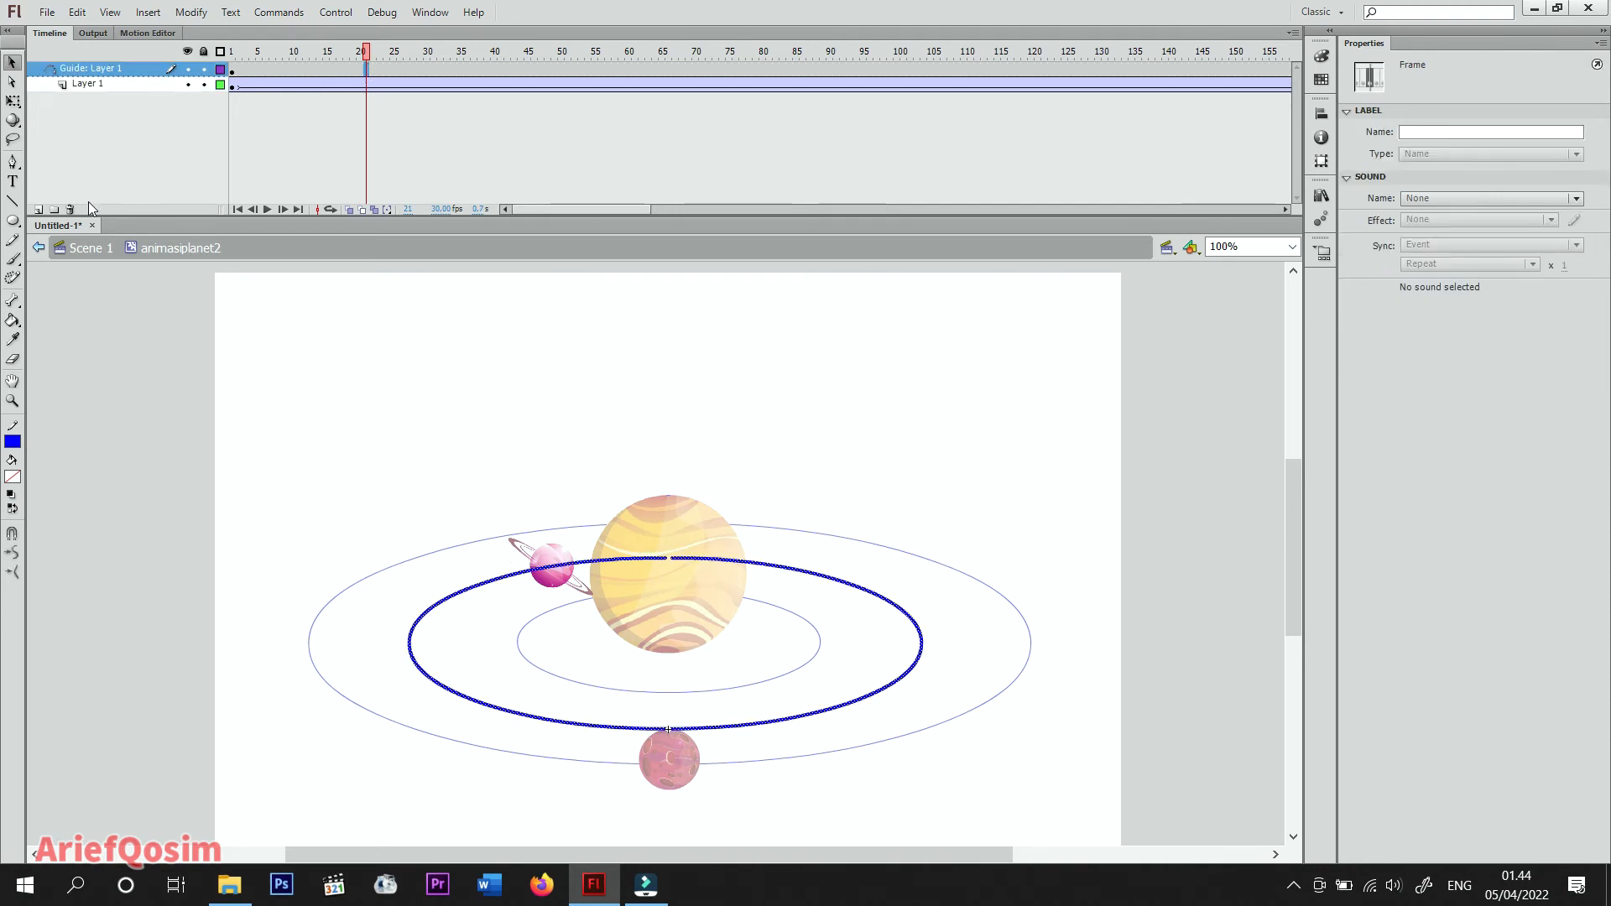
pyautogui.click(39, 210)
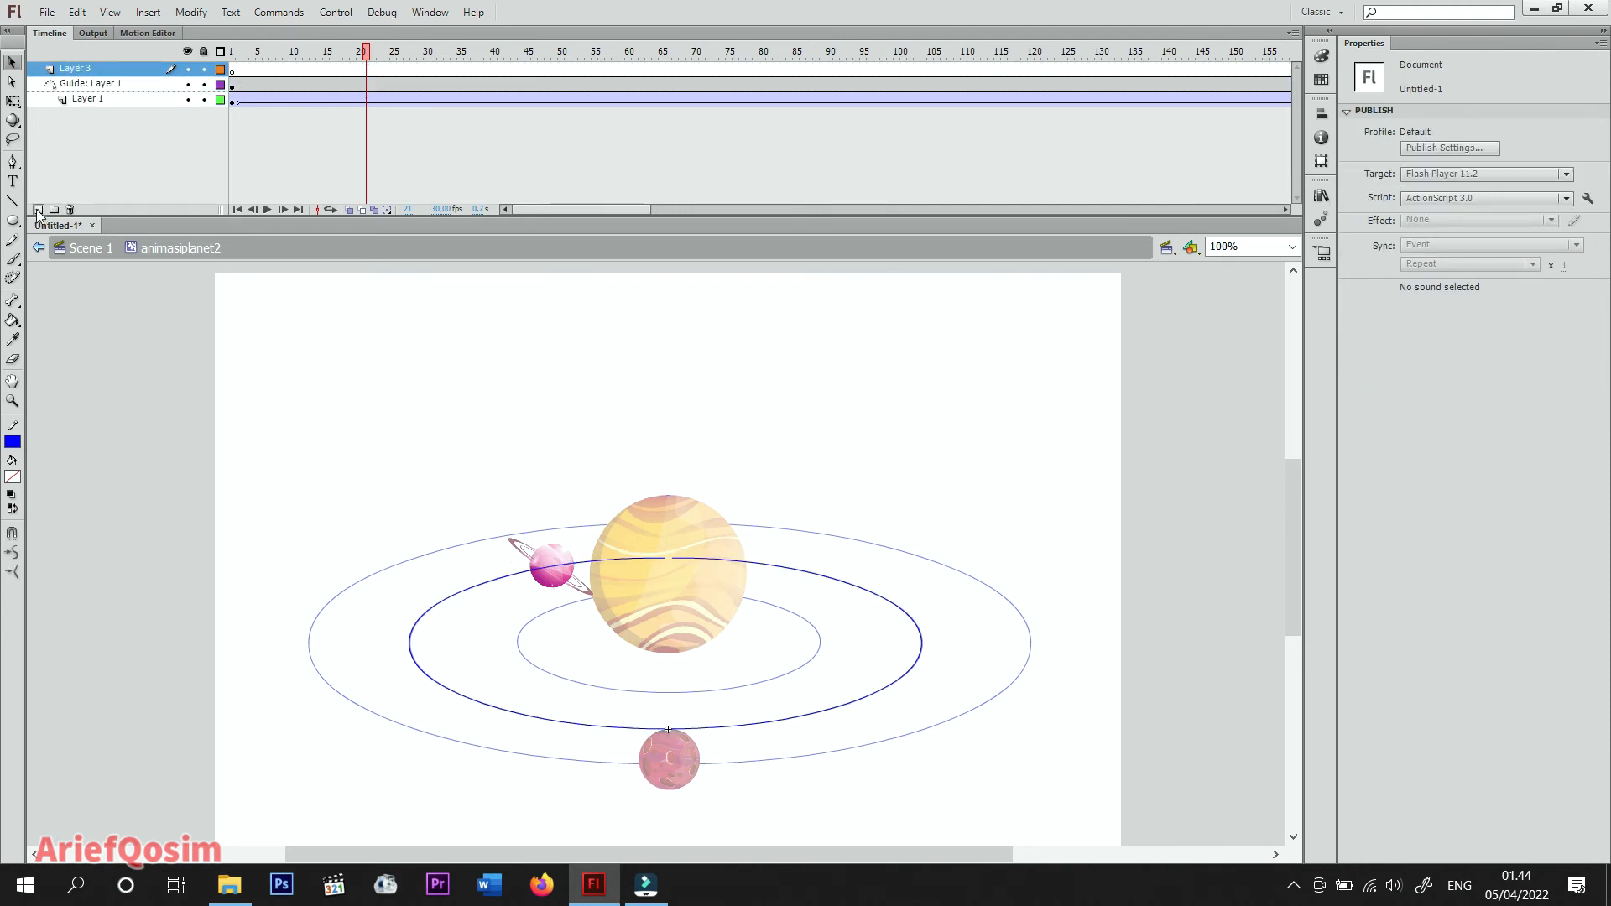
pyautogui.rightClick(364, 67)
pyautogui.click(436, 192)
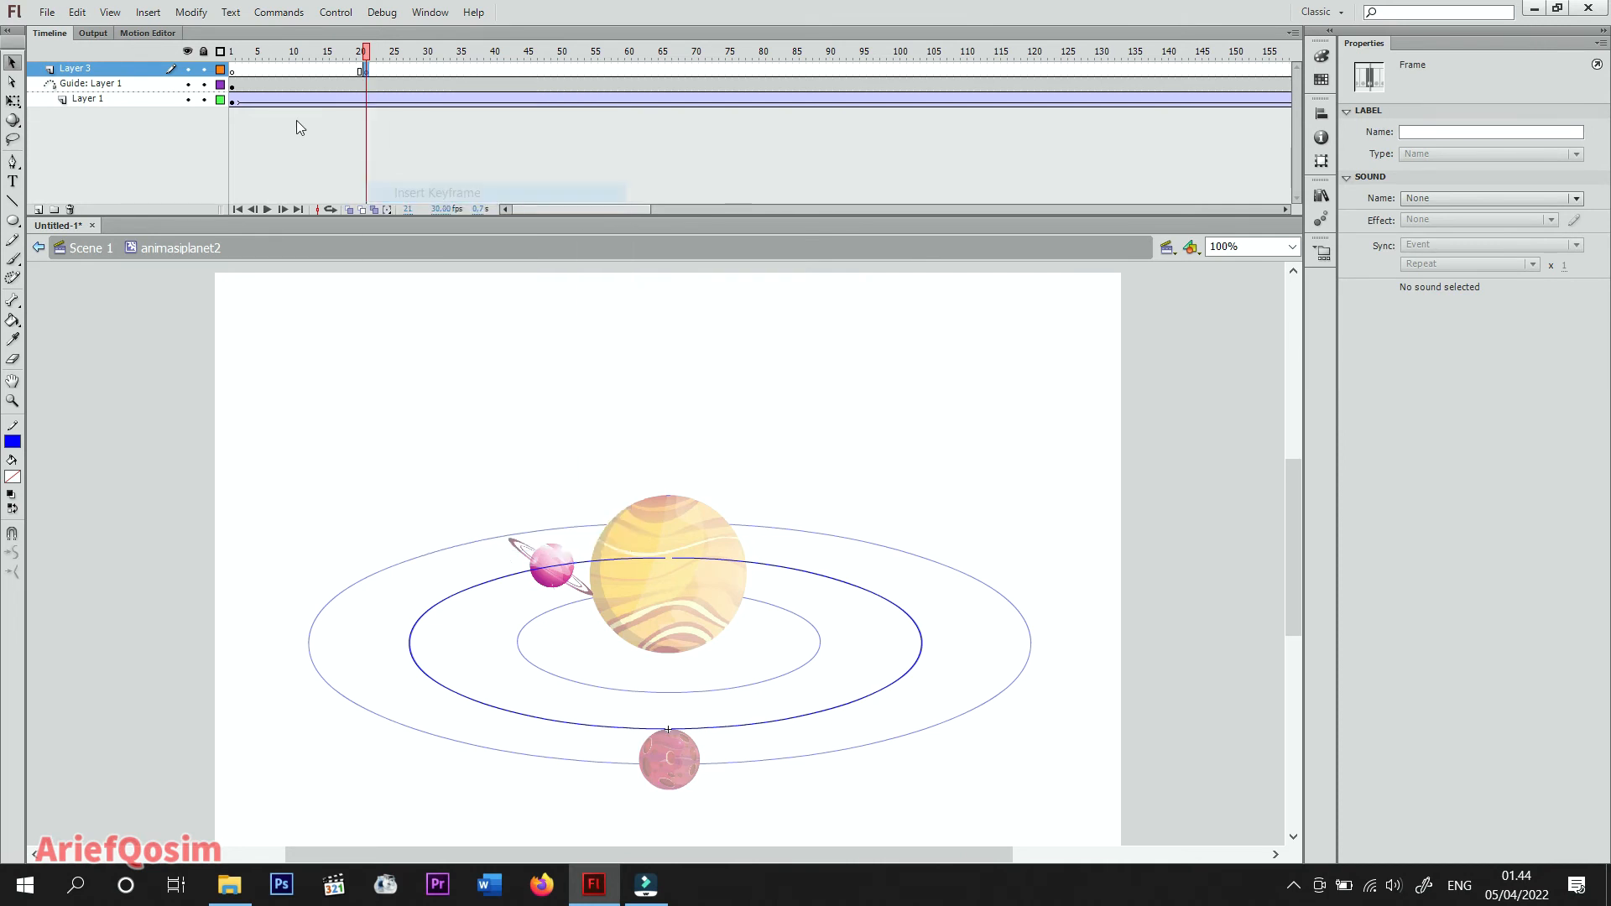
# Paste the yellow planet into the first span of the new layer and place it roughly over the original.
pyautogui.click(245, 71)
pyautogui.rightClick(457, 371)
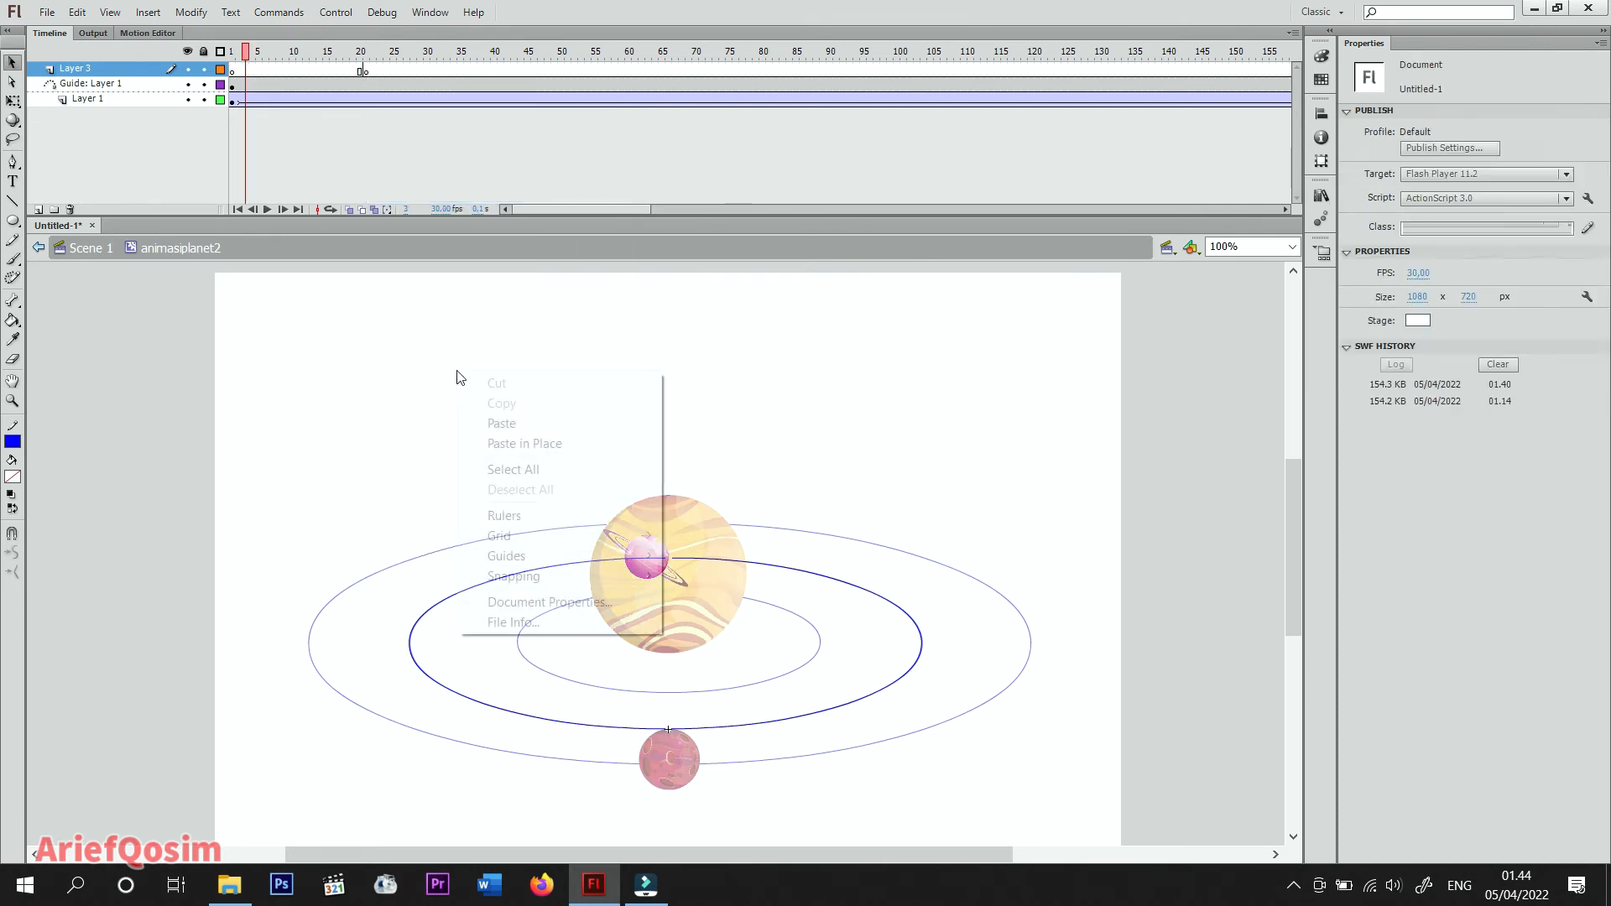
pyautogui.click(530, 424)
pyautogui.moveTo(676, 525)
pyautogui.mouseDown()
pyautogui.moveTo(662, 539)
pyautogui.moveTo(688, 532)
pyautogui.mouseUp()
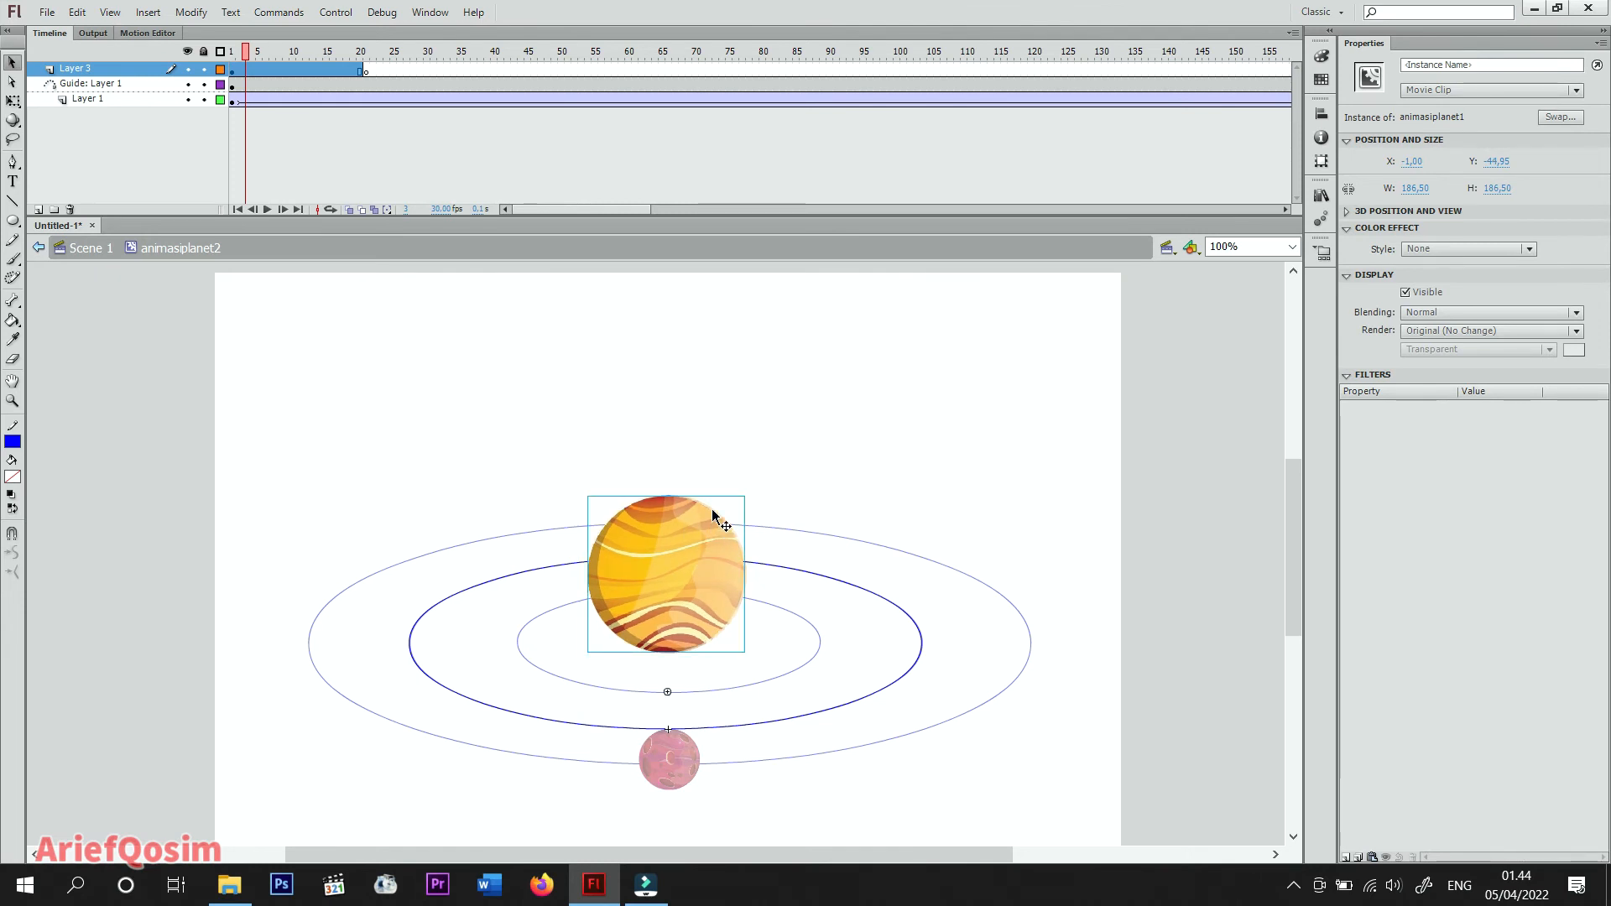
# Nudge the pasted yellow planet until its edges match the original, at X 1.40 and Y -45.35.
pyautogui.click(1292, 247)
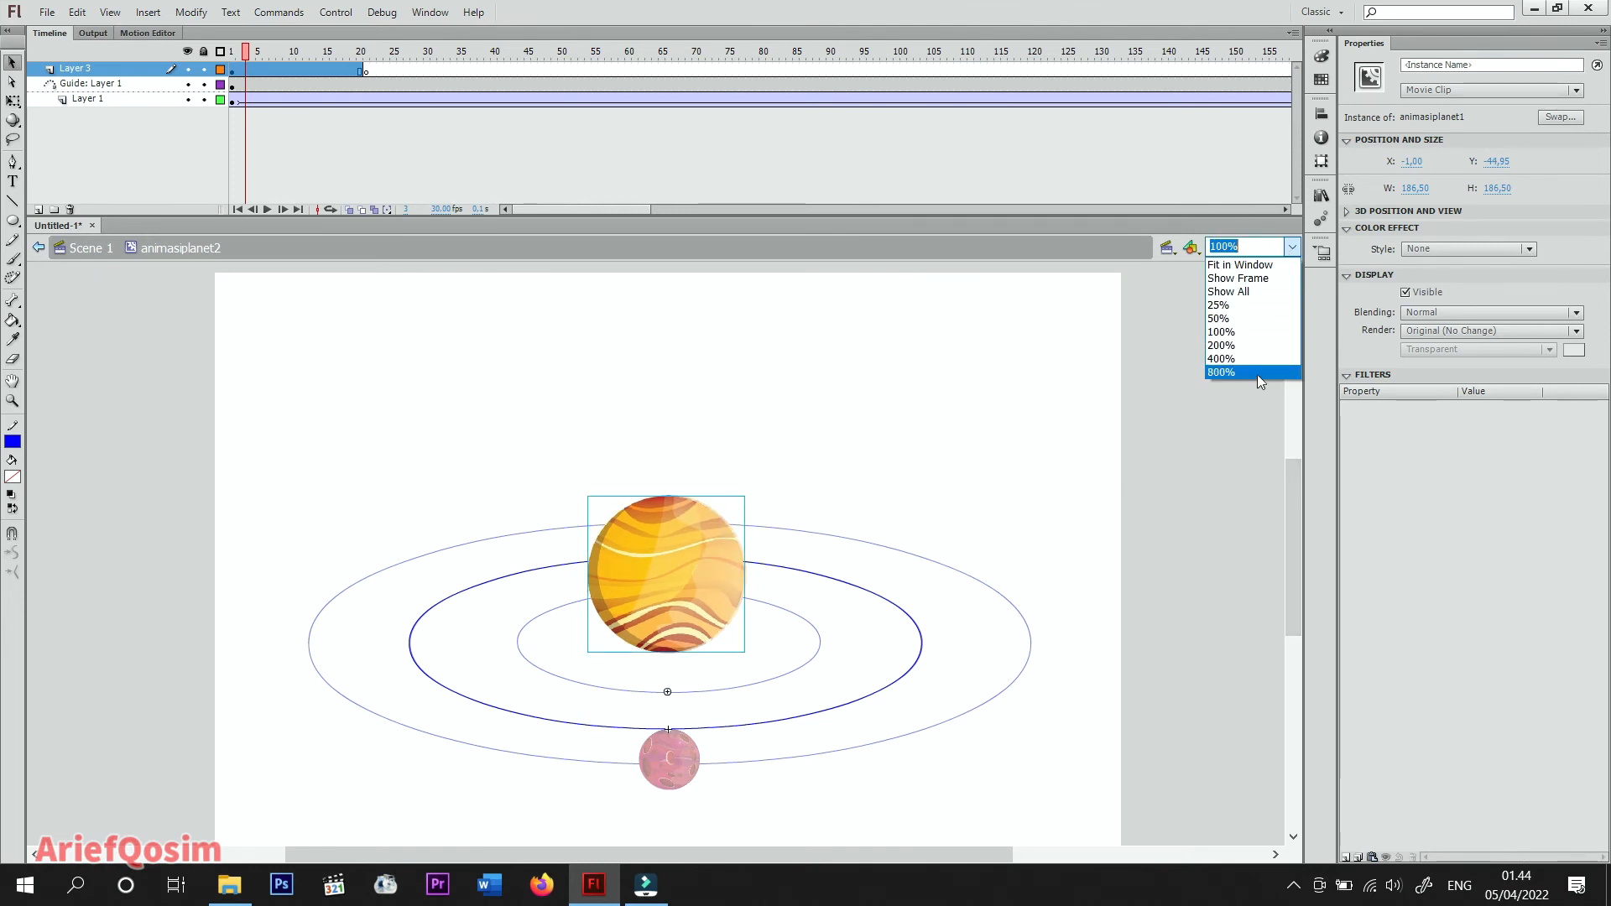
pyautogui.click(1255, 373)
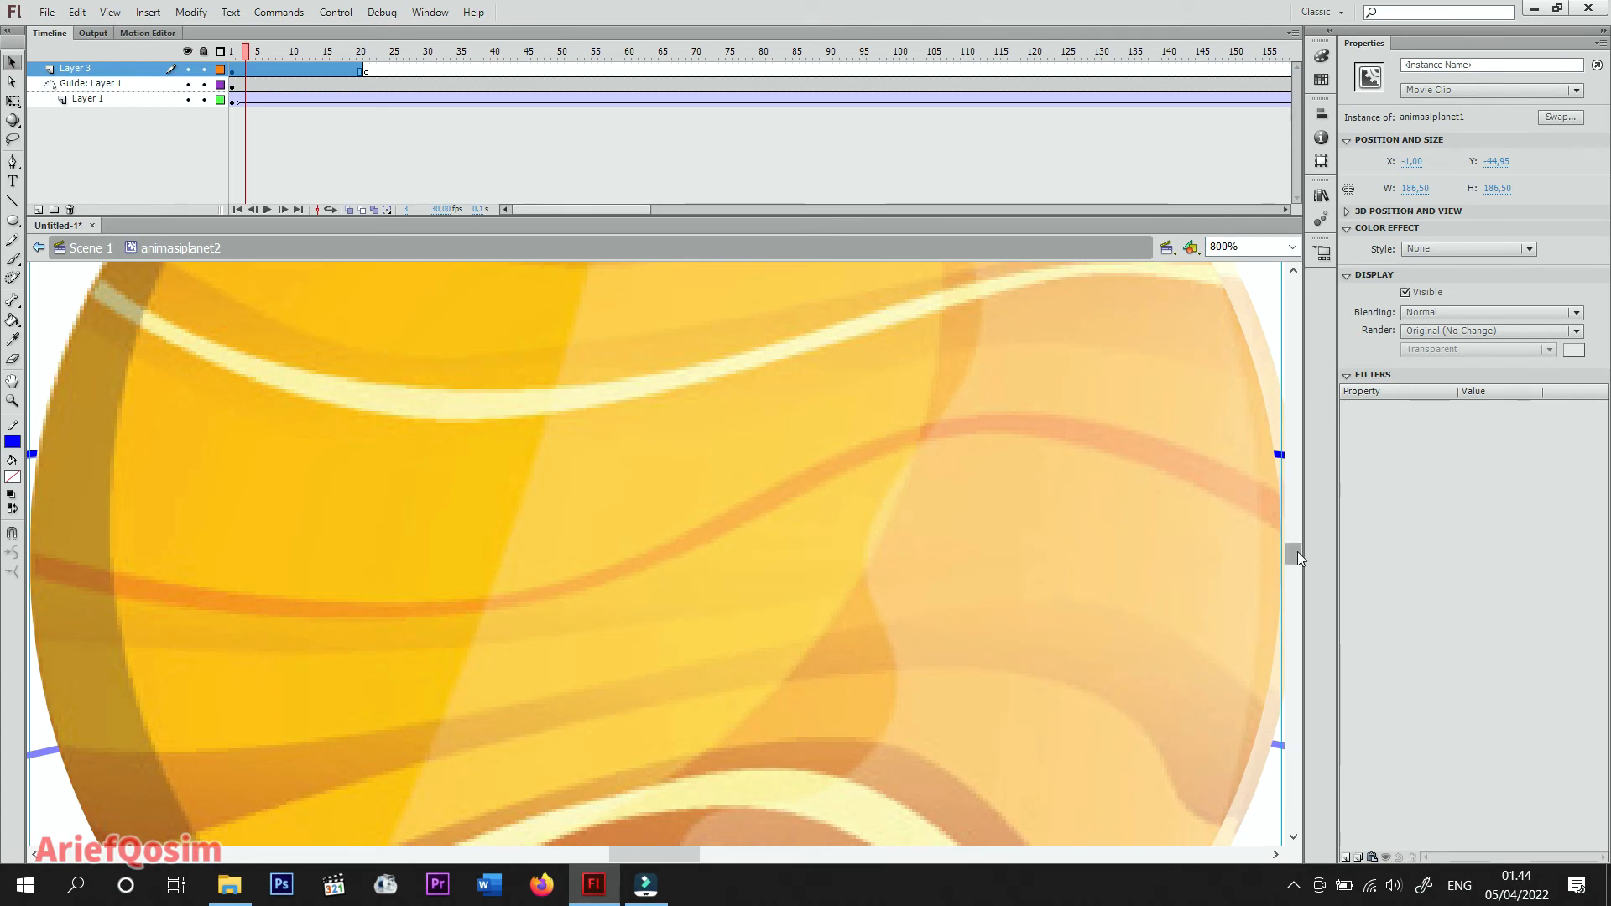
pyautogui.moveTo(1297, 555); pyautogui.dragTo(1300, 567)
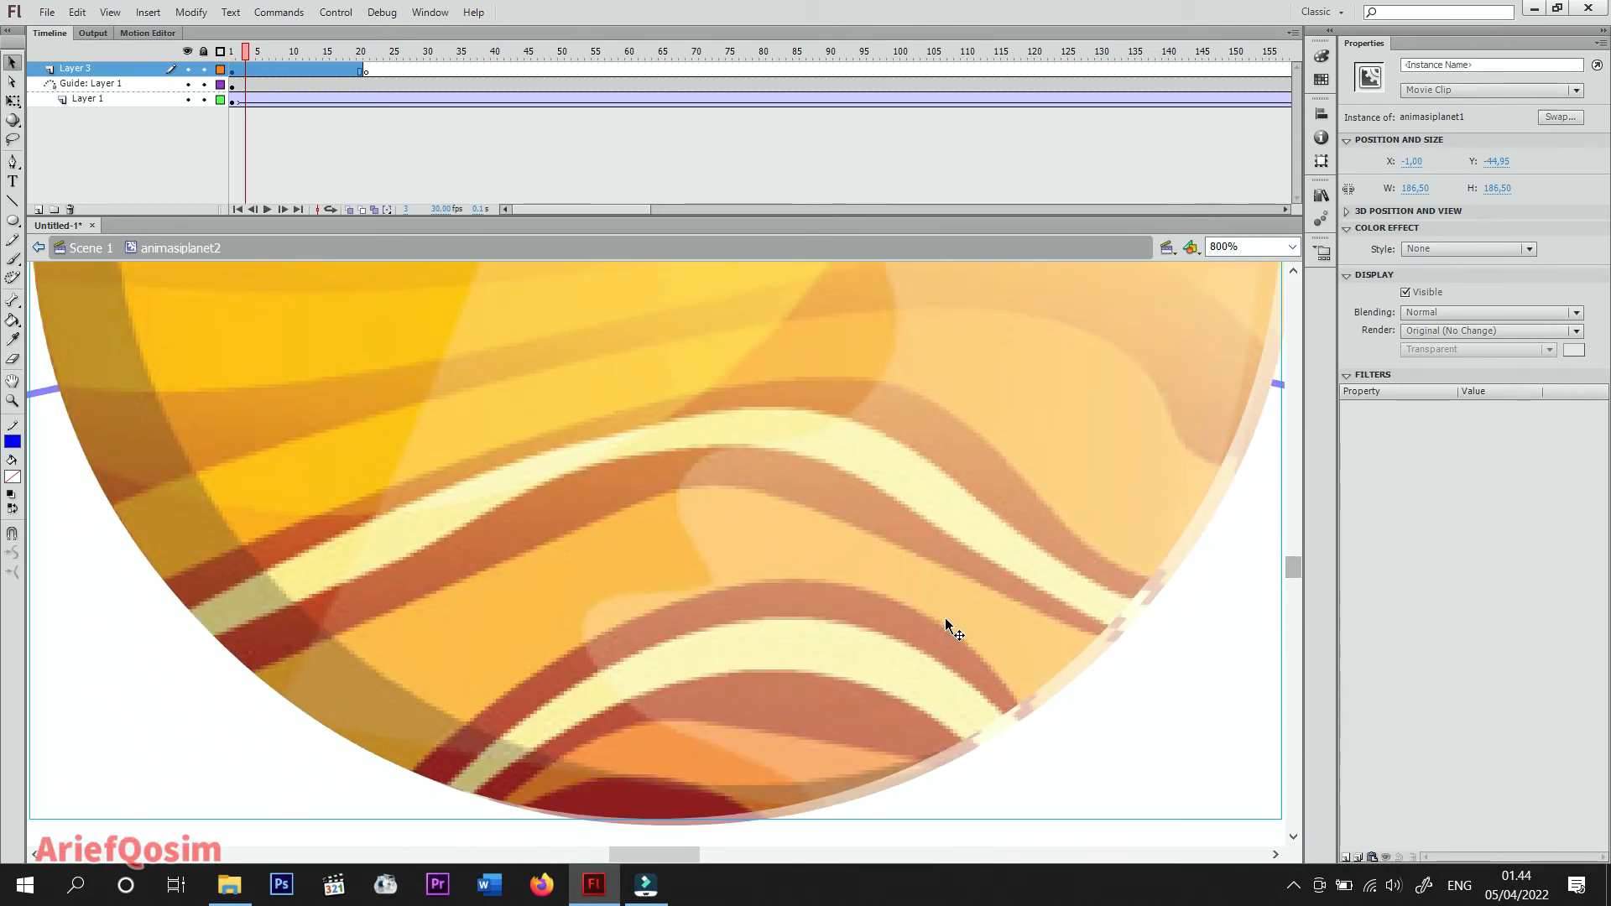
pyautogui.press('Down')
pyautogui.press('Down')
pyautogui.press('Down')
pyautogui.press('Down')
pyautogui.press('Right')
pyautogui.press('Right')
pyautogui.press('Right')
pyautogui.press('Right')
pyautogui.press('Right')
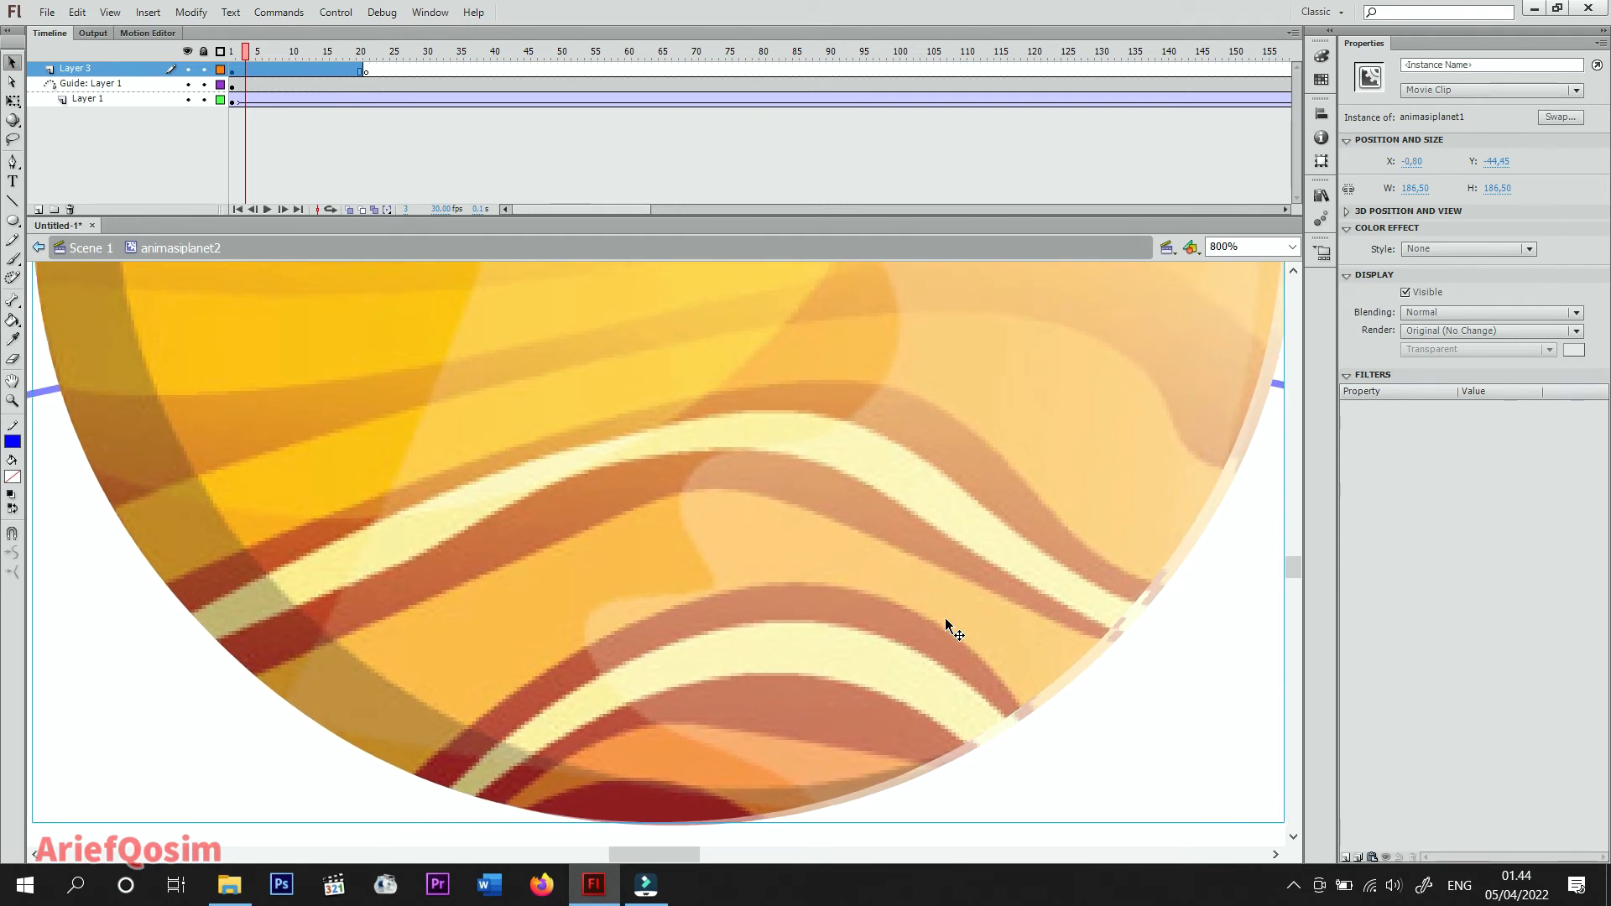
pyautogui.press('Right')
pyautogui.press('Right')
pyautogui.press('Right')
pyautogui.press('Right')
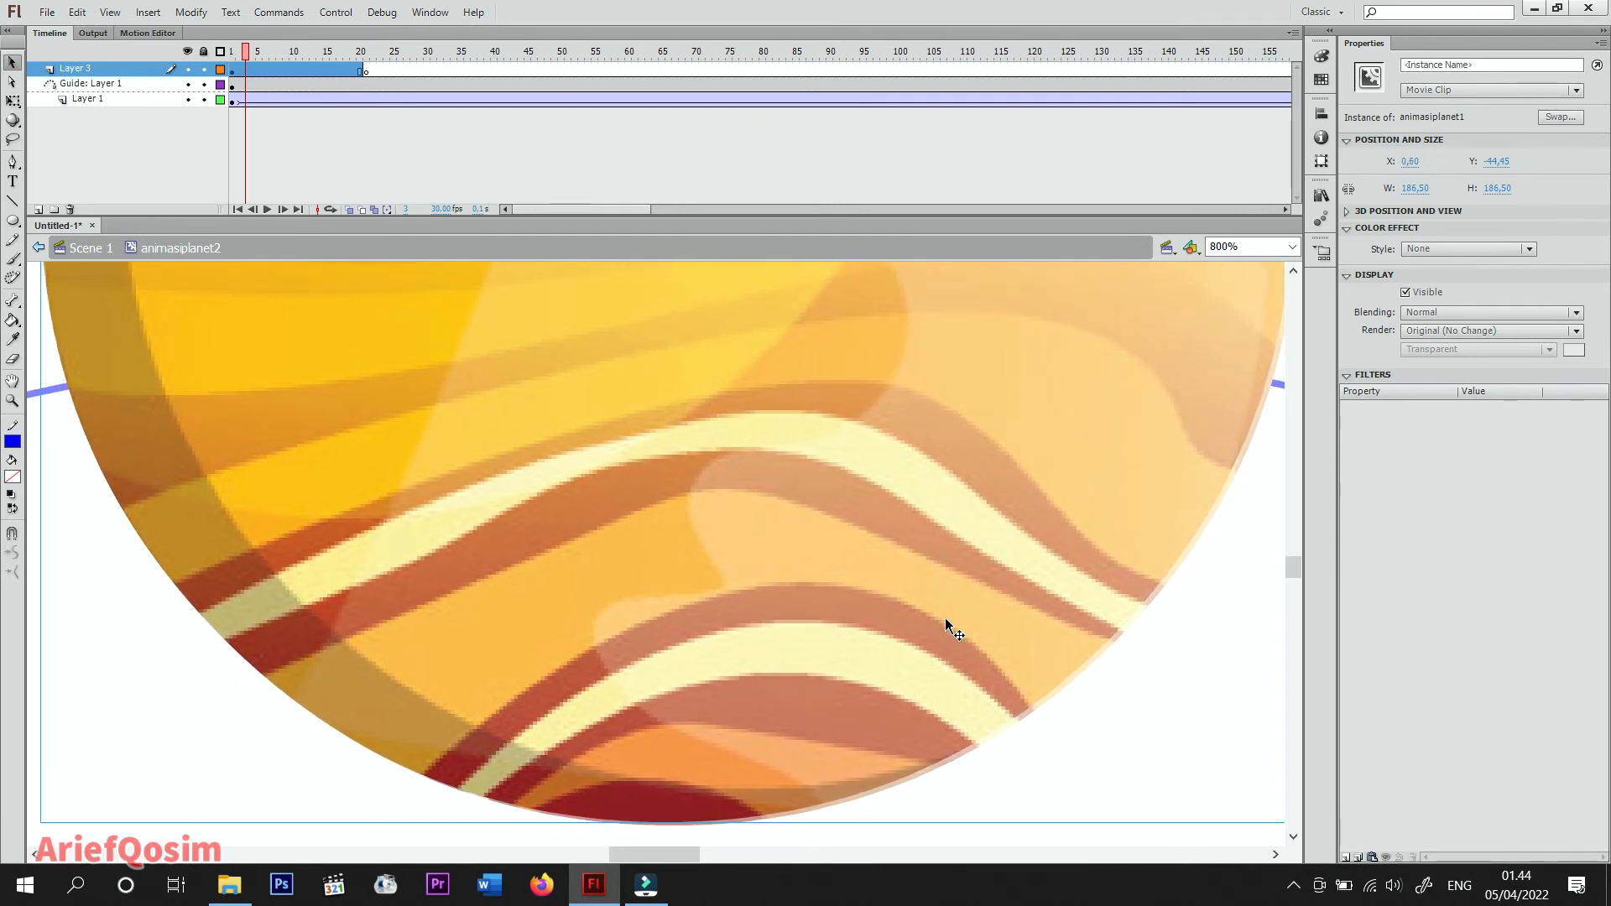
pyautogui.press('Right')
pyautogui.press('Right')
pyautogui.press('Right')
pyautogui.press('Down')
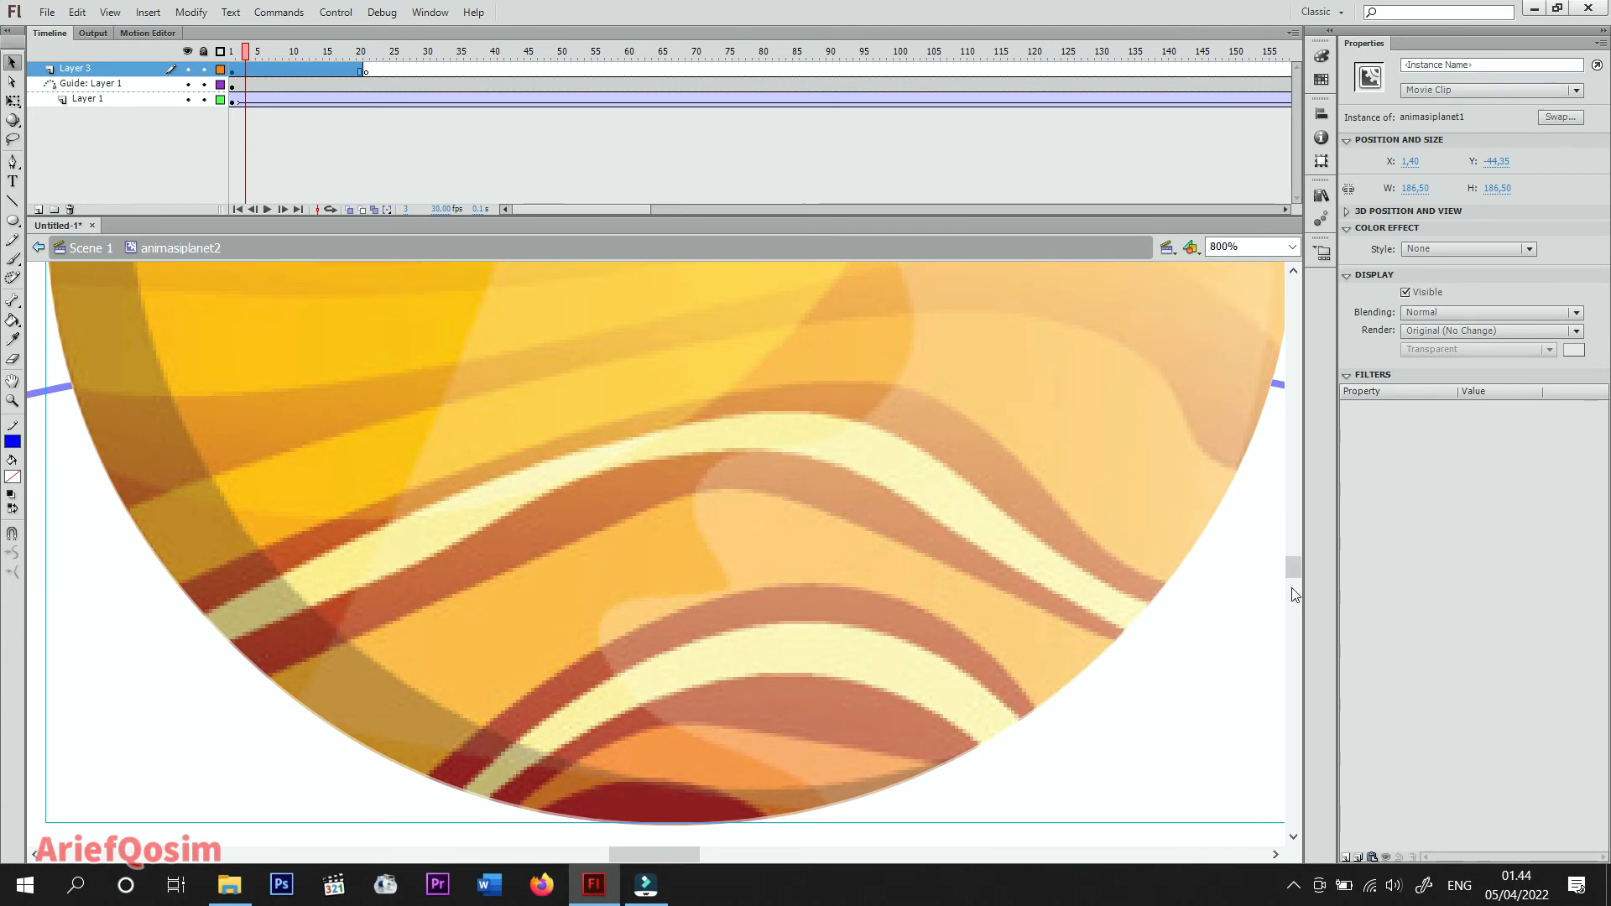
pyautogui.moveTo(1292, 579); pyautogui.dragTo(1302, 542)
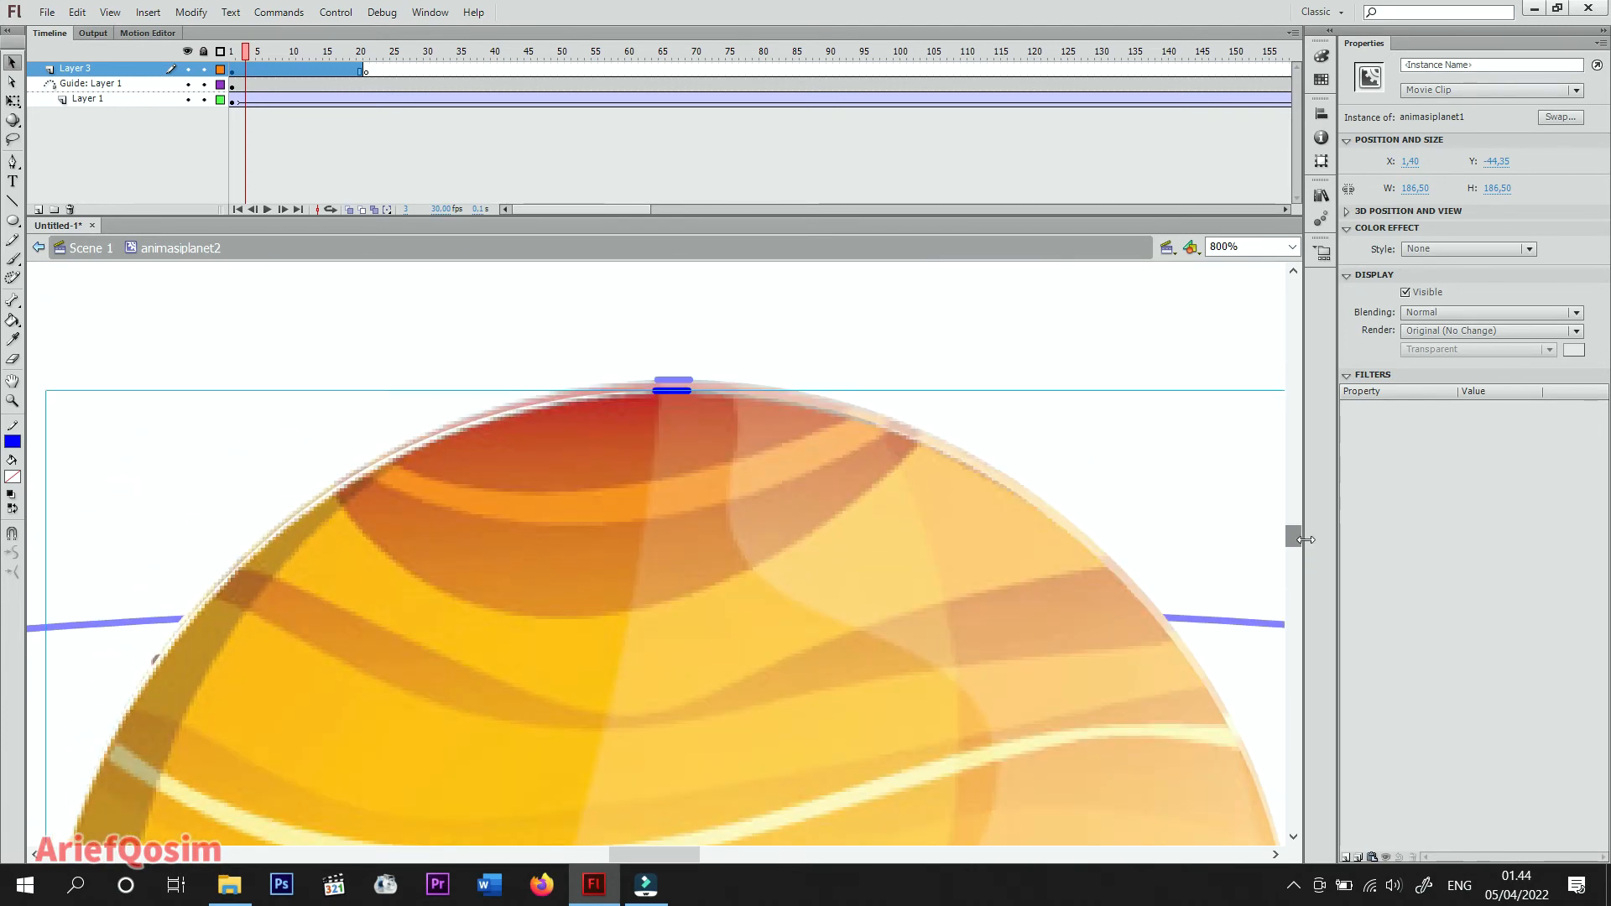
pyautogui.press('Up')
pyautogui.press('Up')
pyautogui.press('Up')
pyautogui.press('Up')
pyautogui.press('Up')
pyautogui.press('Up')
pyautogui.press('Up')
pyautogui.press('Up')
pyautogui.press('Up')
pyautogui.press('Up')
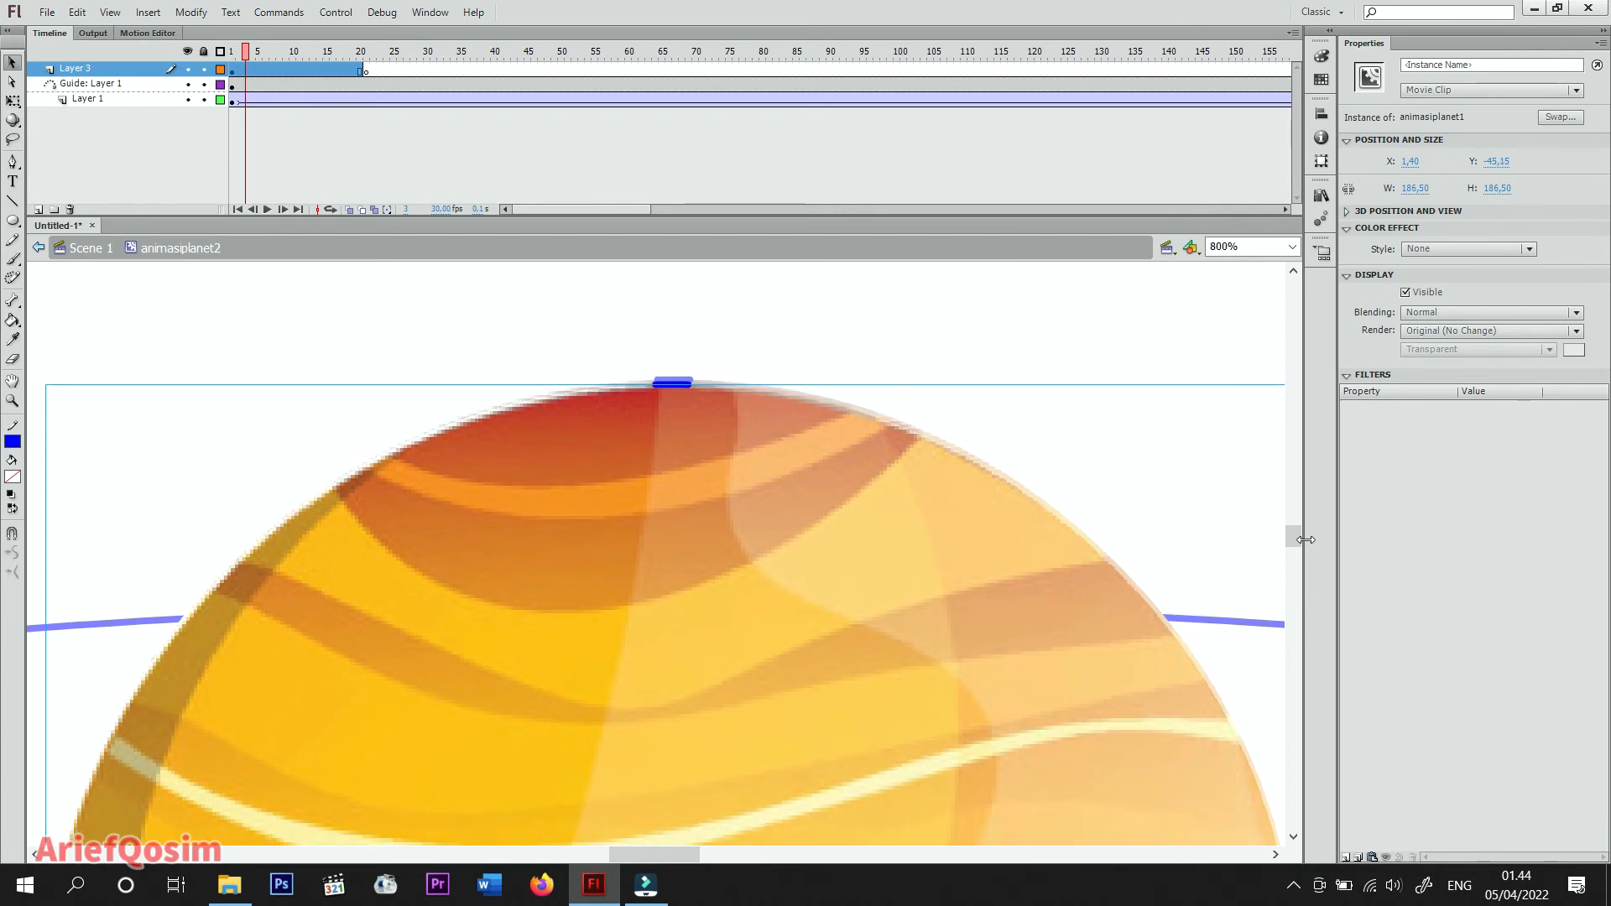
# Fit the stage in the window and copy the aligned yellow planet from the covering layer.
pyautogui.click(1292, 246)
pyautogui.click(1267, 267)
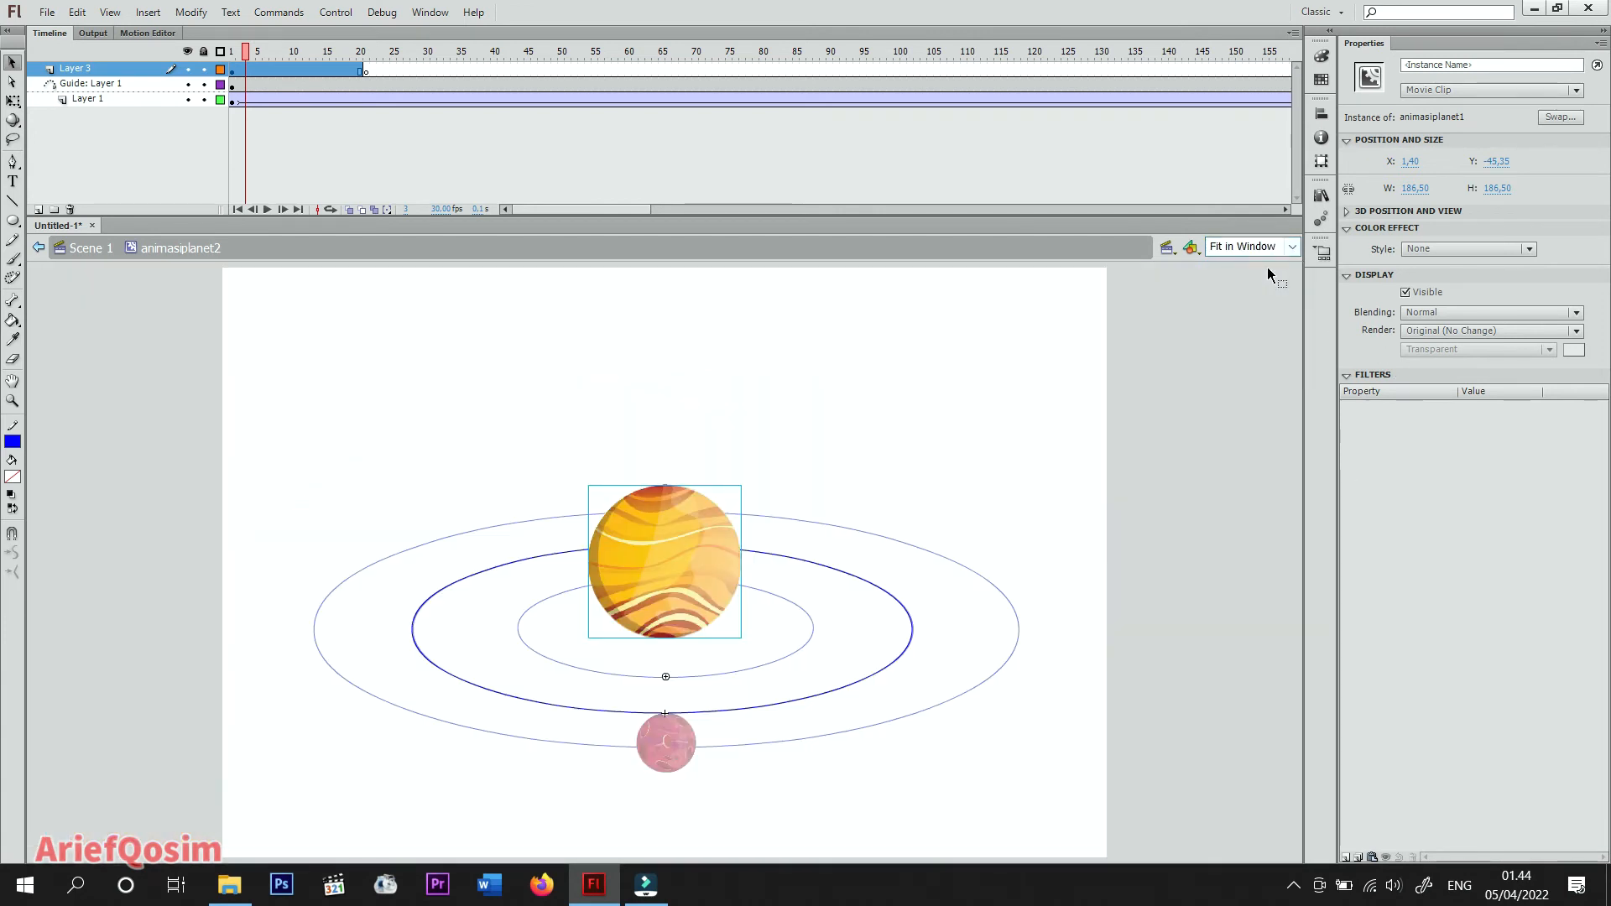
pyautogui.rightClick(701, 526)
pyautogui.click(739, 275)
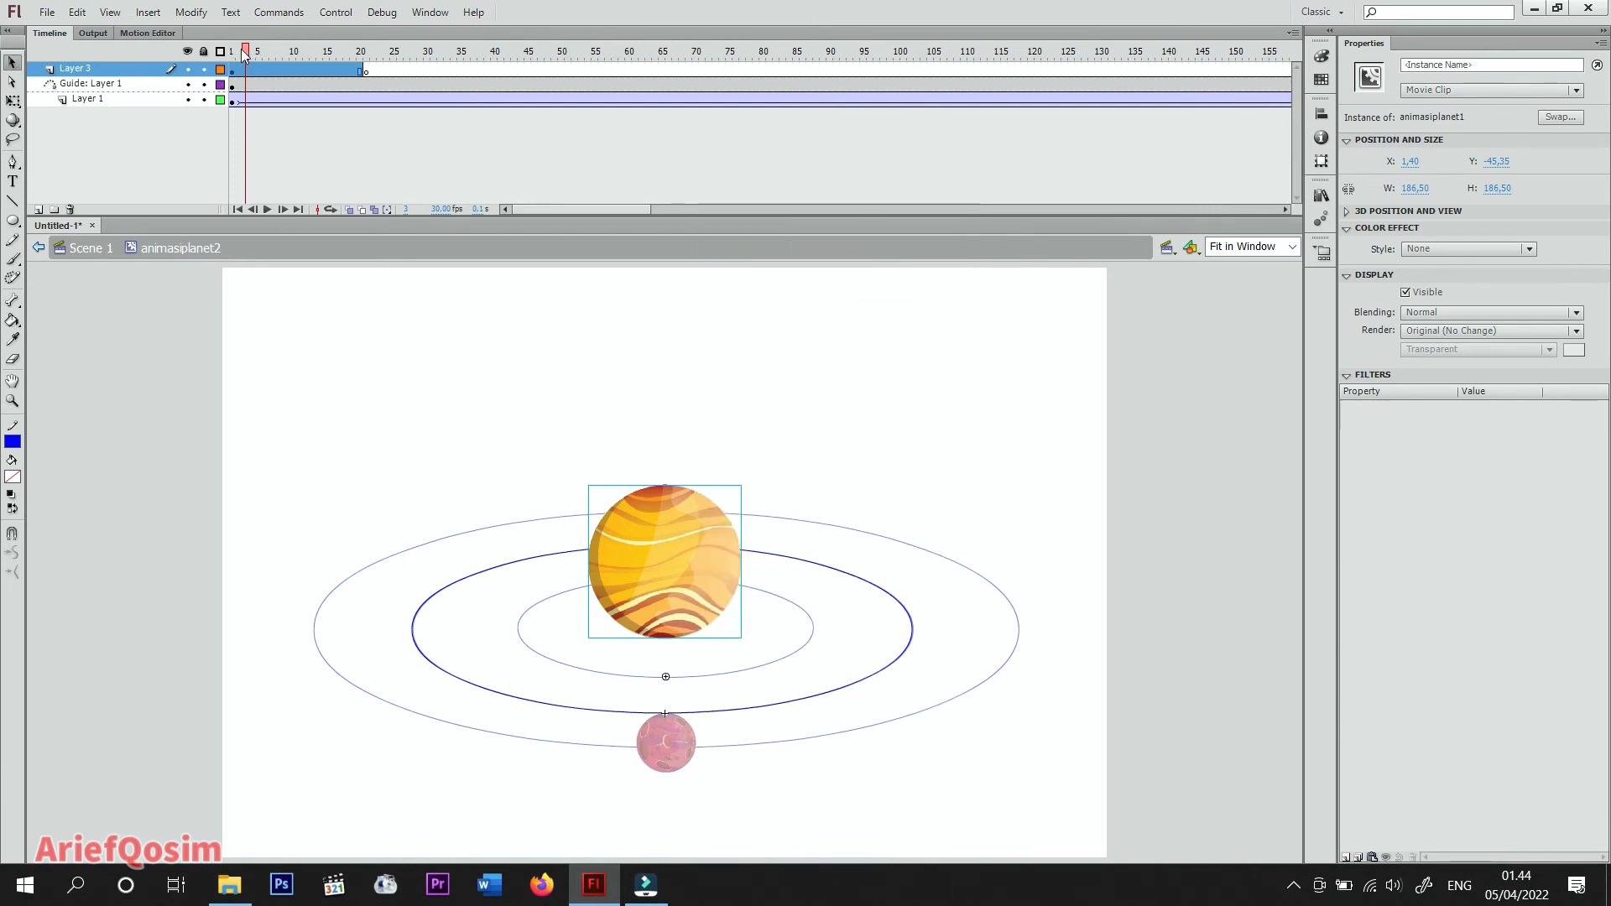
# Insert a keyframe at frame 190 on Layer 3, just before the pink planet reaches the yellow one again.
pyautogui.moveTo(243, 50); pyautogui.dragTo(1014, 84)
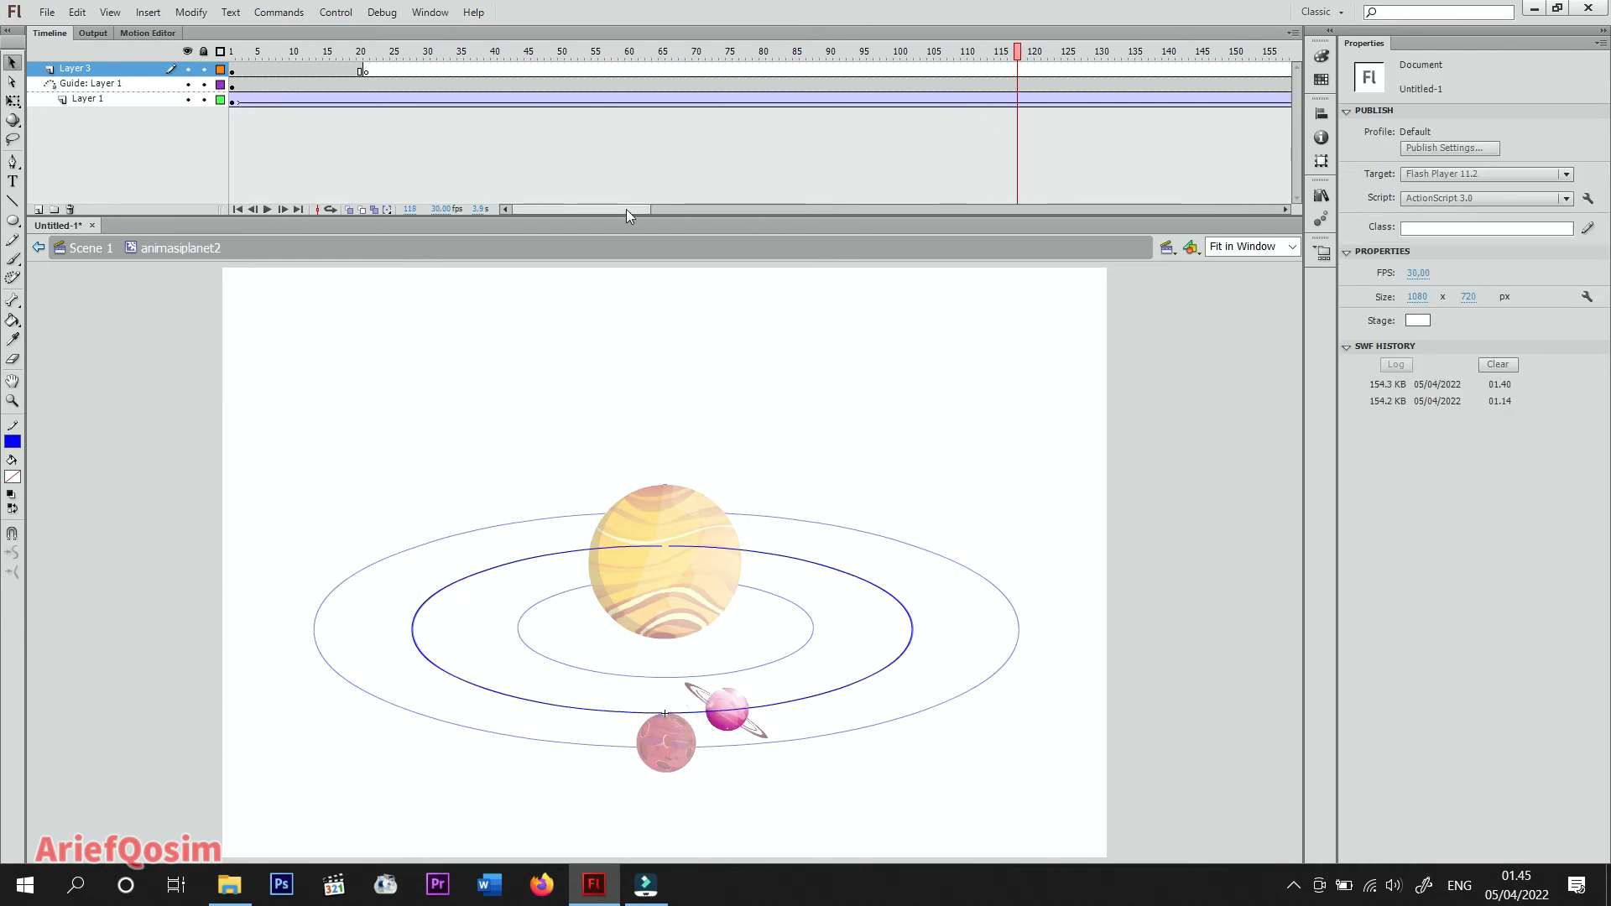
pyautogui.moveTo(626, 209); pyautogui.dragTo(696, 210)
pyautogui.moveTo(724, 65); pyautogui.dragTo(964, 83)
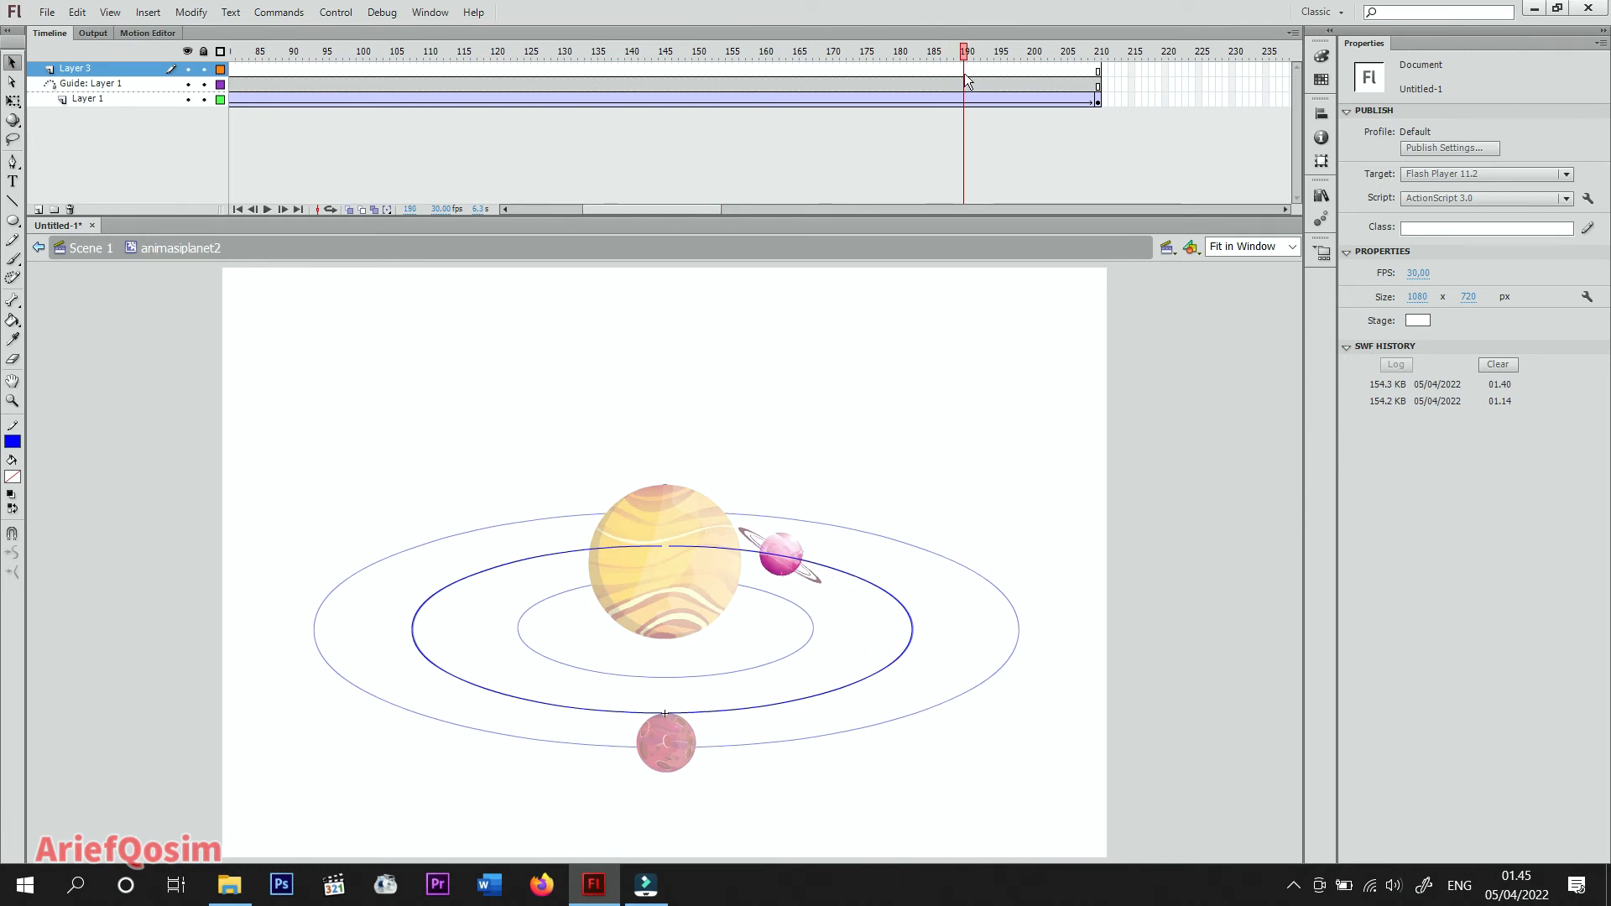
pyautogui.click(965, 68)
pyautogui.rightClick(964, 68)
pyautogui.click(1045, 191)
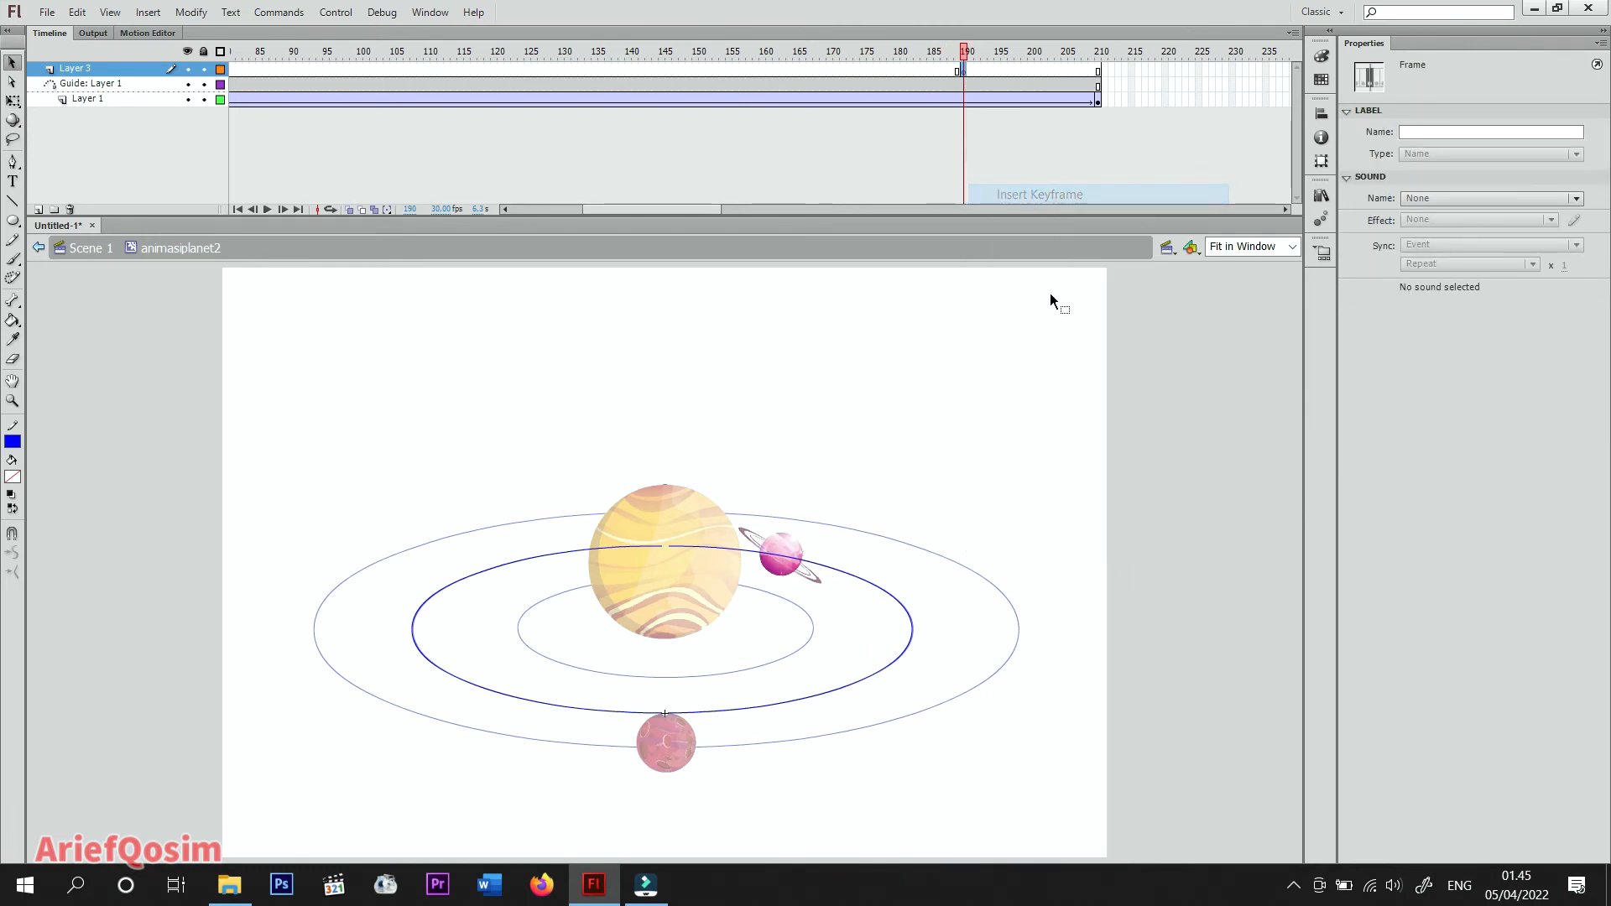
# Paste the yellow planet in place at the new keyframe and check the covering through frame 210.
pyautogui.rightClick(1045, 312)
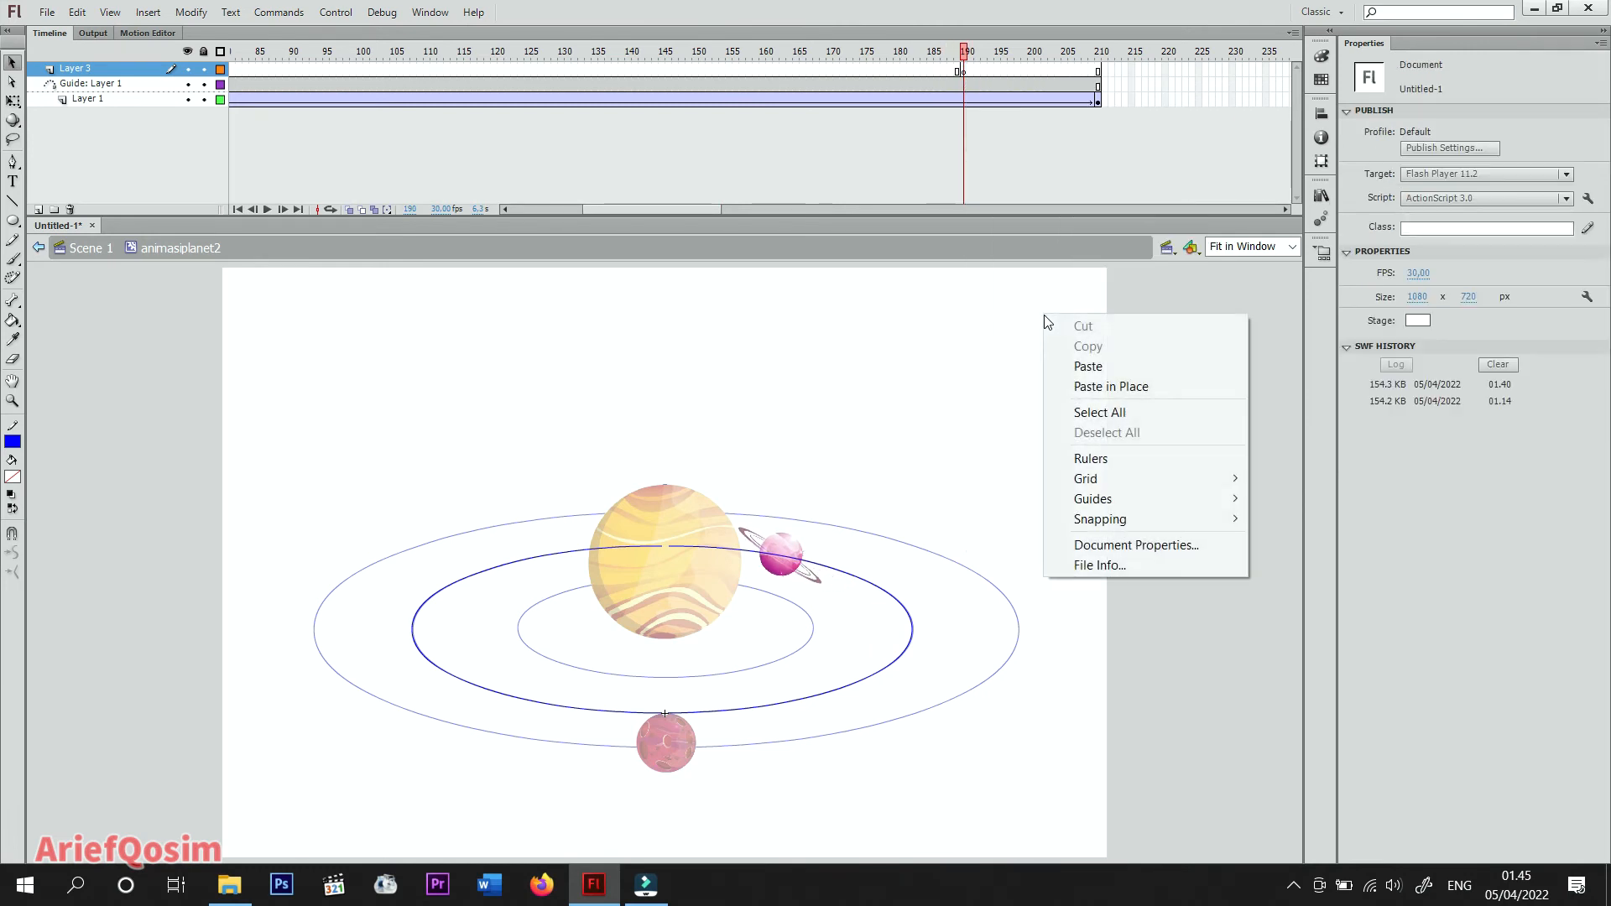
pyautogui.click(1139, 388)
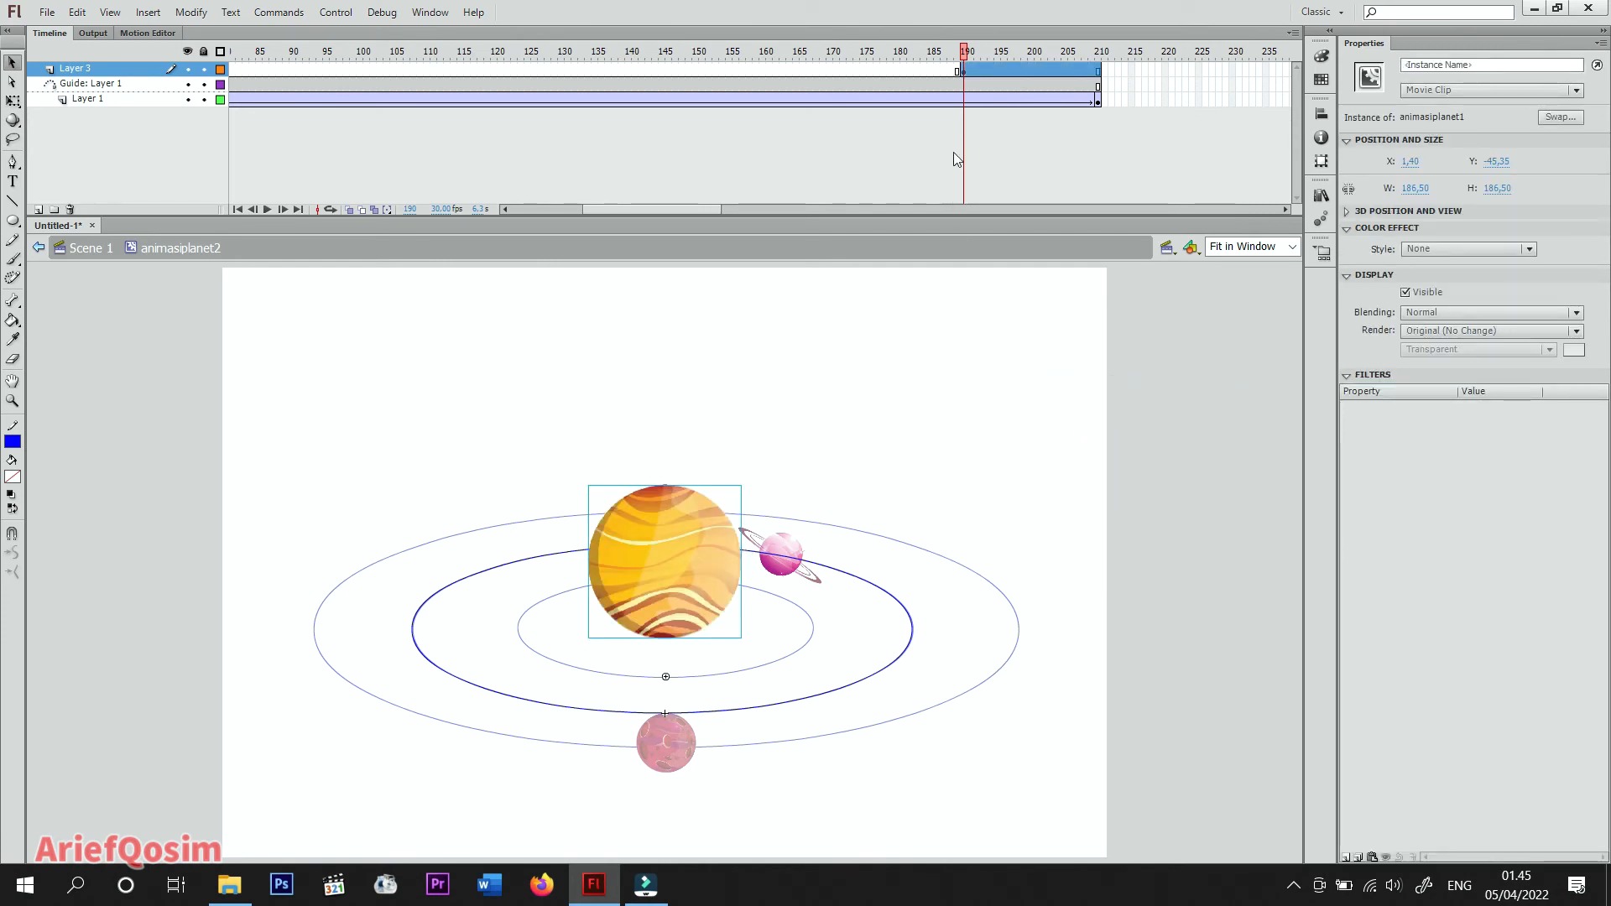
pyautogui.moveTo(967, 61); pyautogui.dragTo(1103, 73)
pyautogui.click(937, 320)
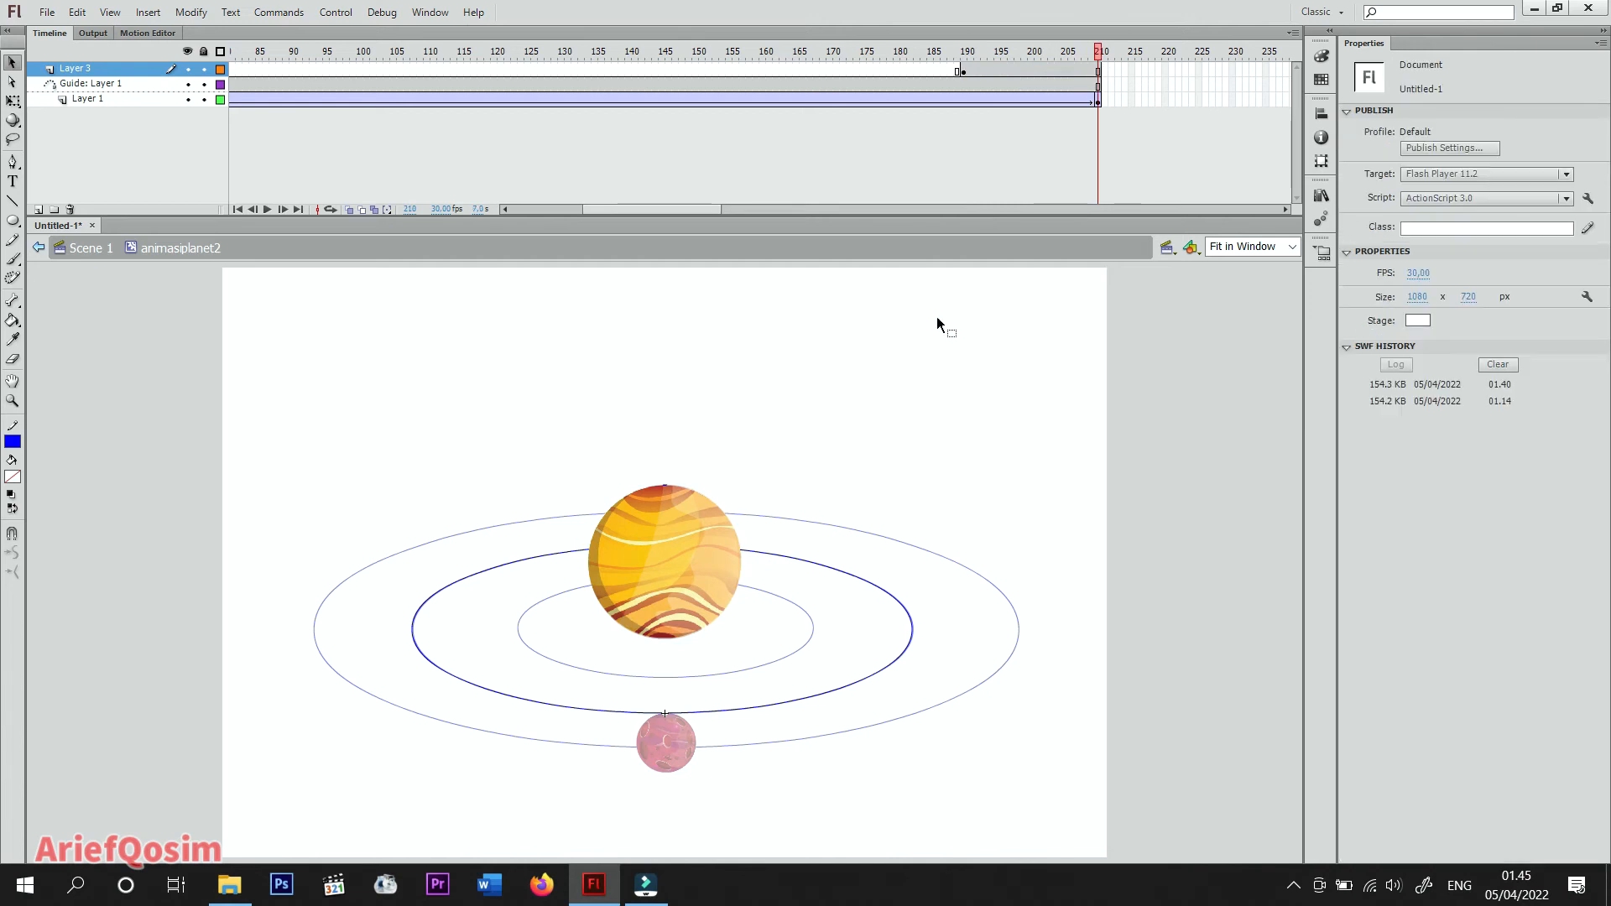
# Return to Scene 1 and test the movie to check the pink planet's orbit.
pyautogui.click(91, 249)
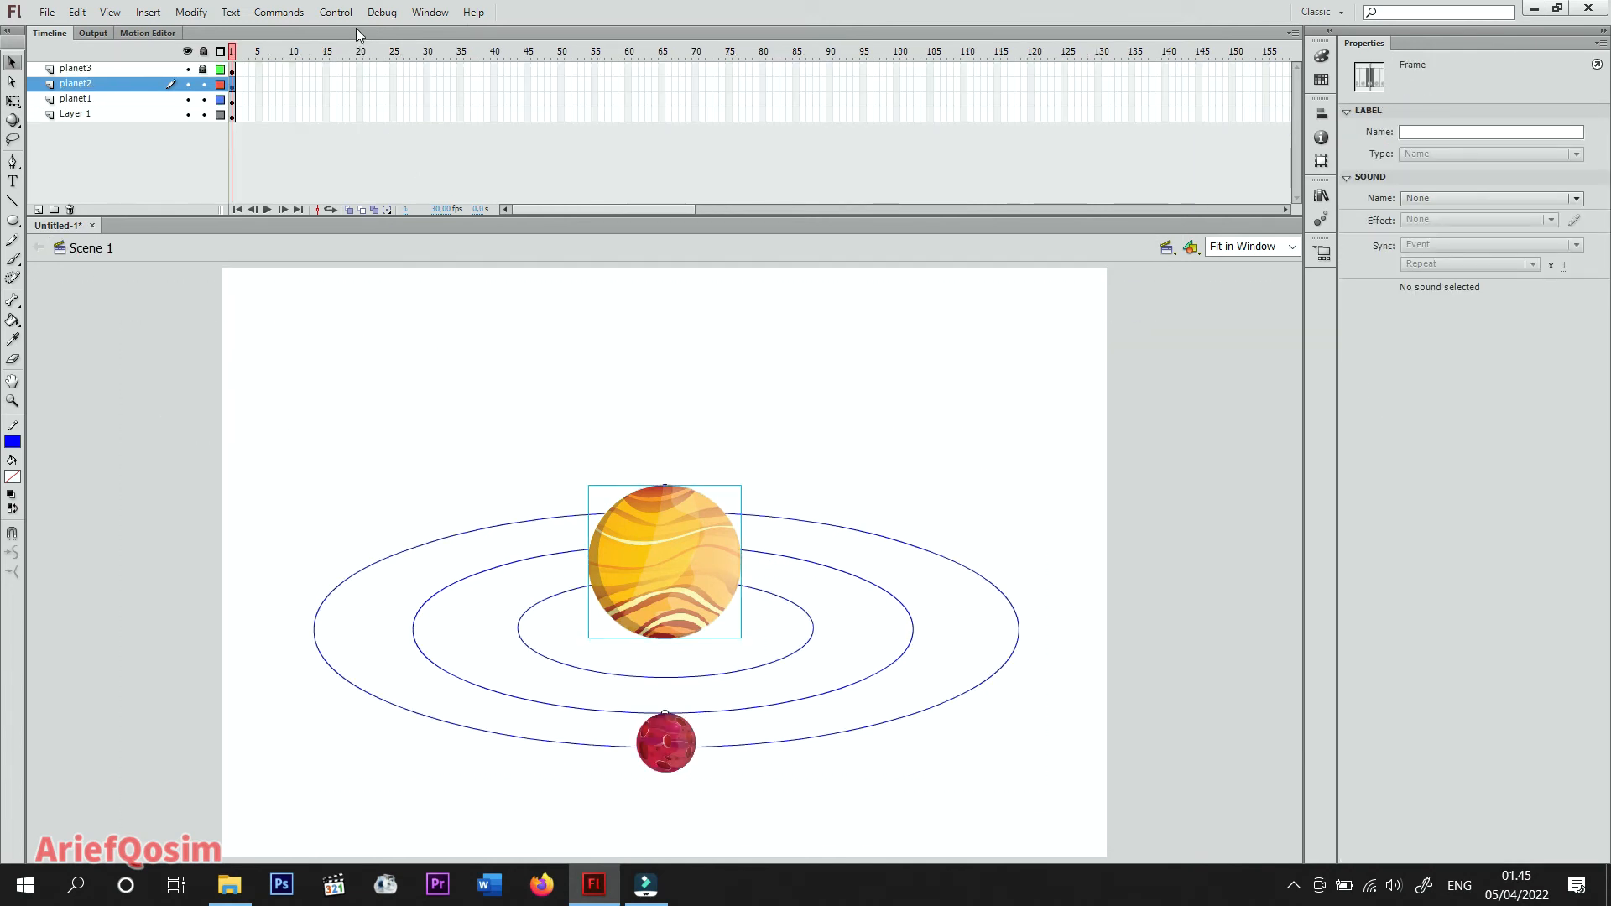
pyautogui.click(336, 11)
pyautogui.moveTo(401, 145)
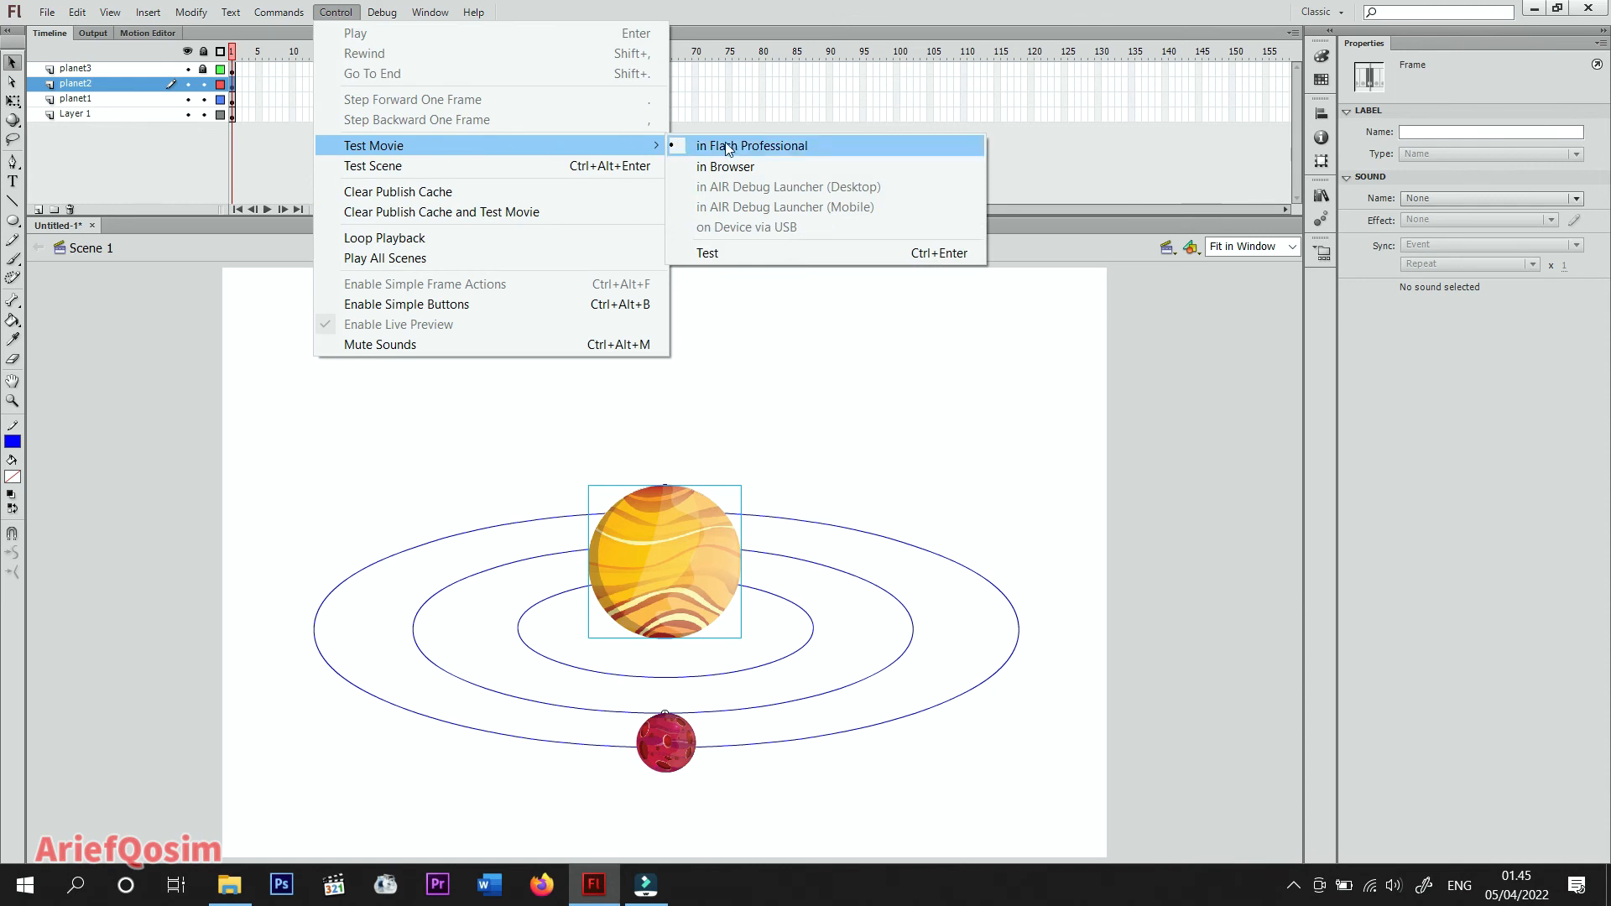
pyautogui.click(737, 254)
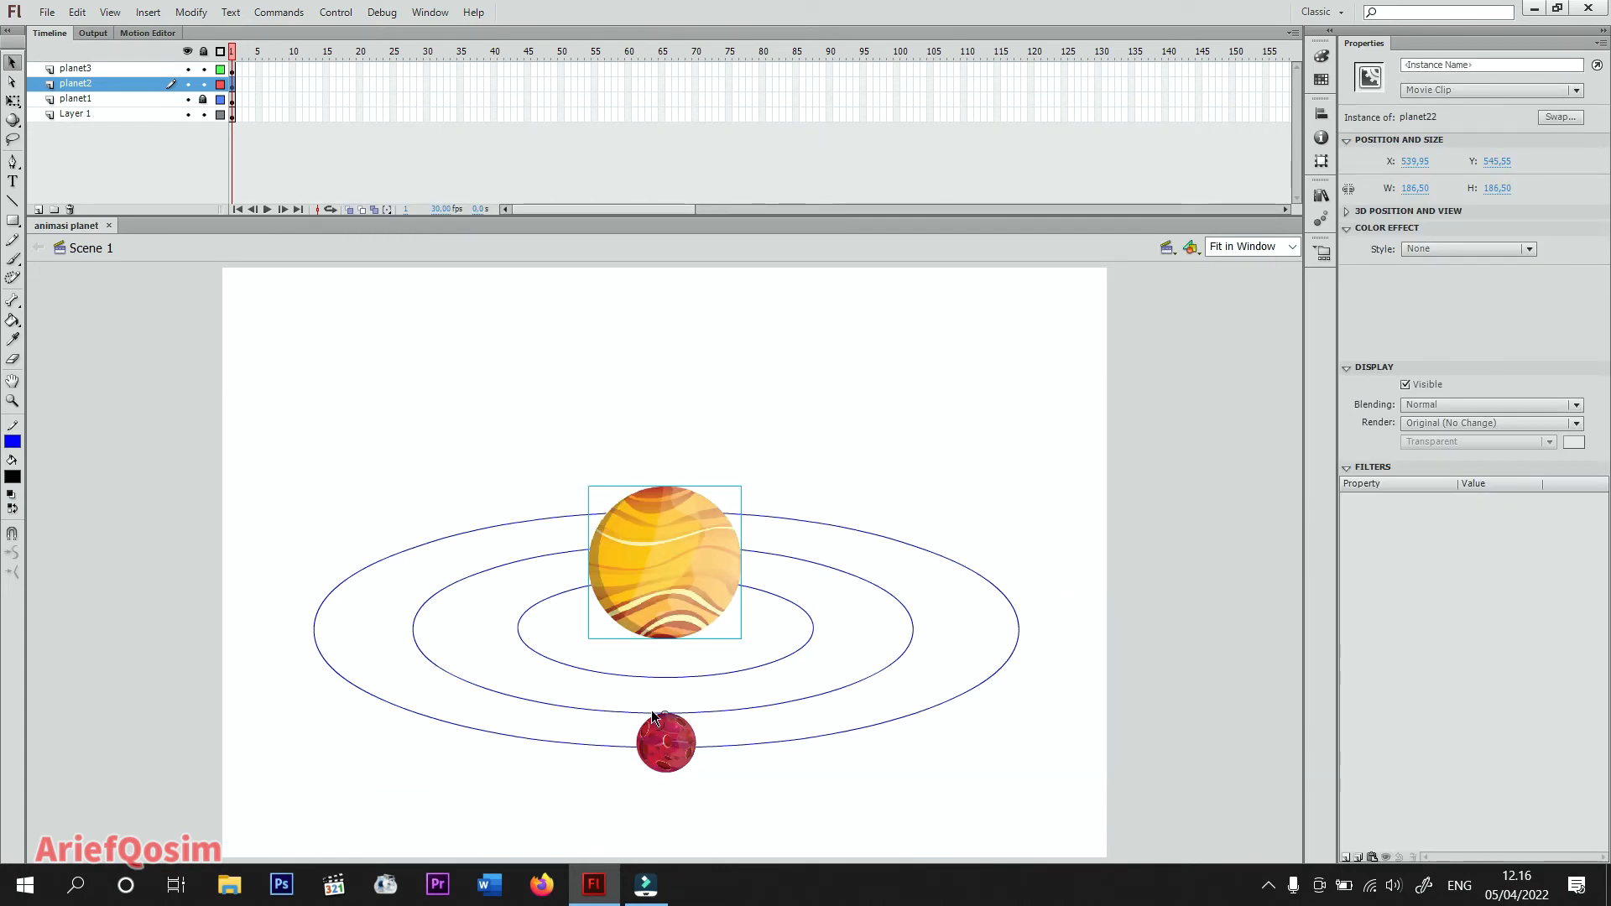
# Convert the red planet below the yellow one into a movie clip symbol named animasipalnet3.
pyautogui.click(667, 742)
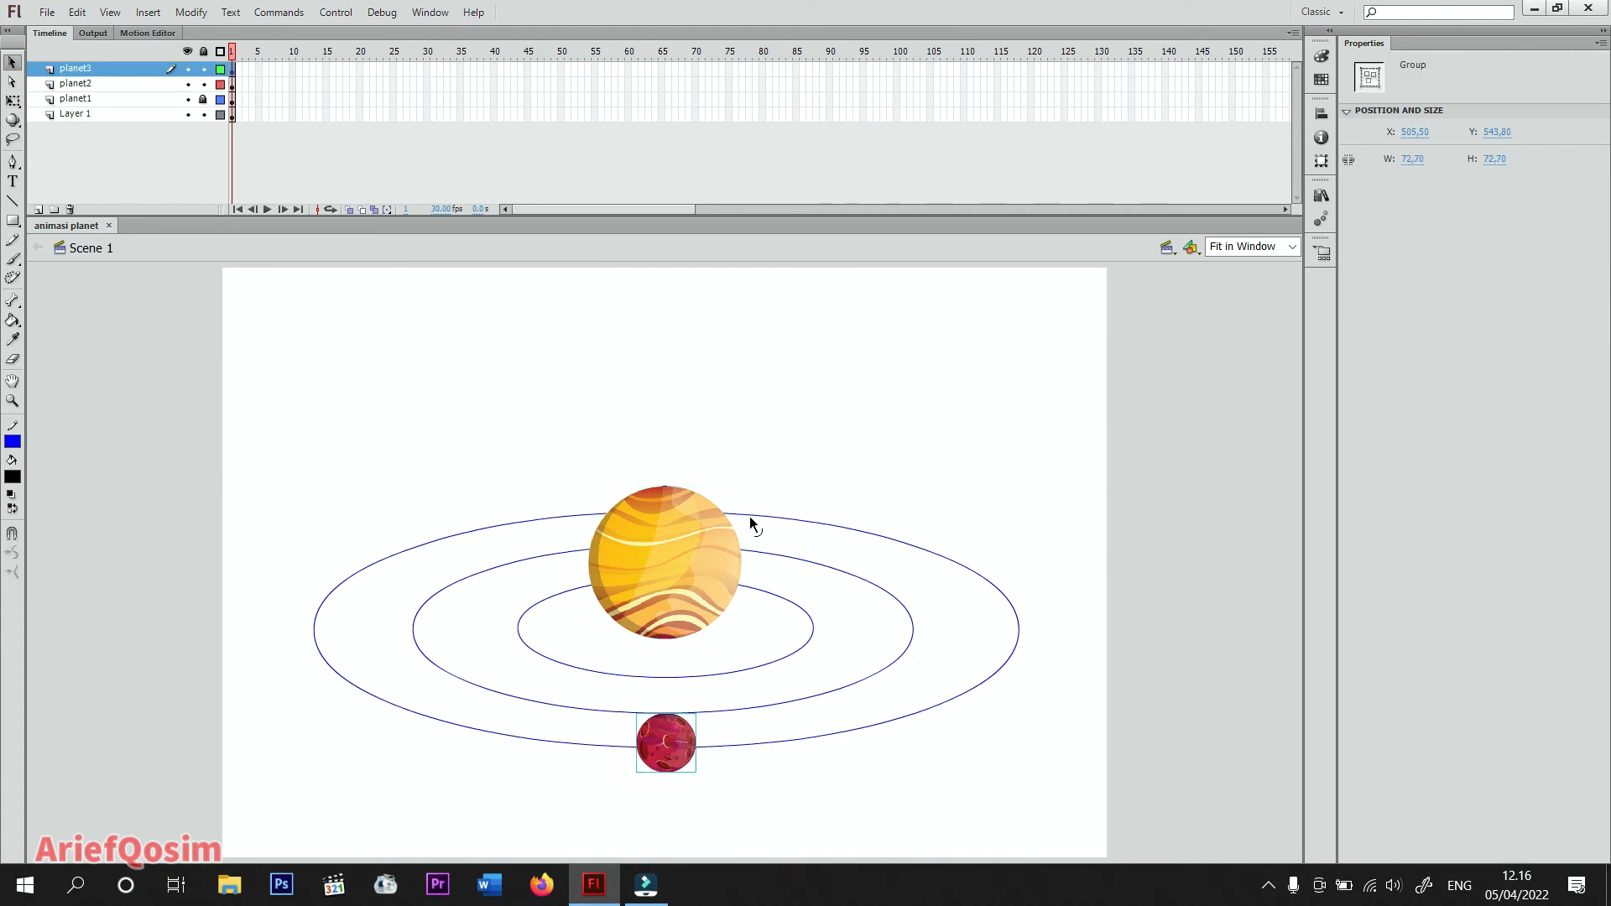
pyautogui.rightClick(683, 764)
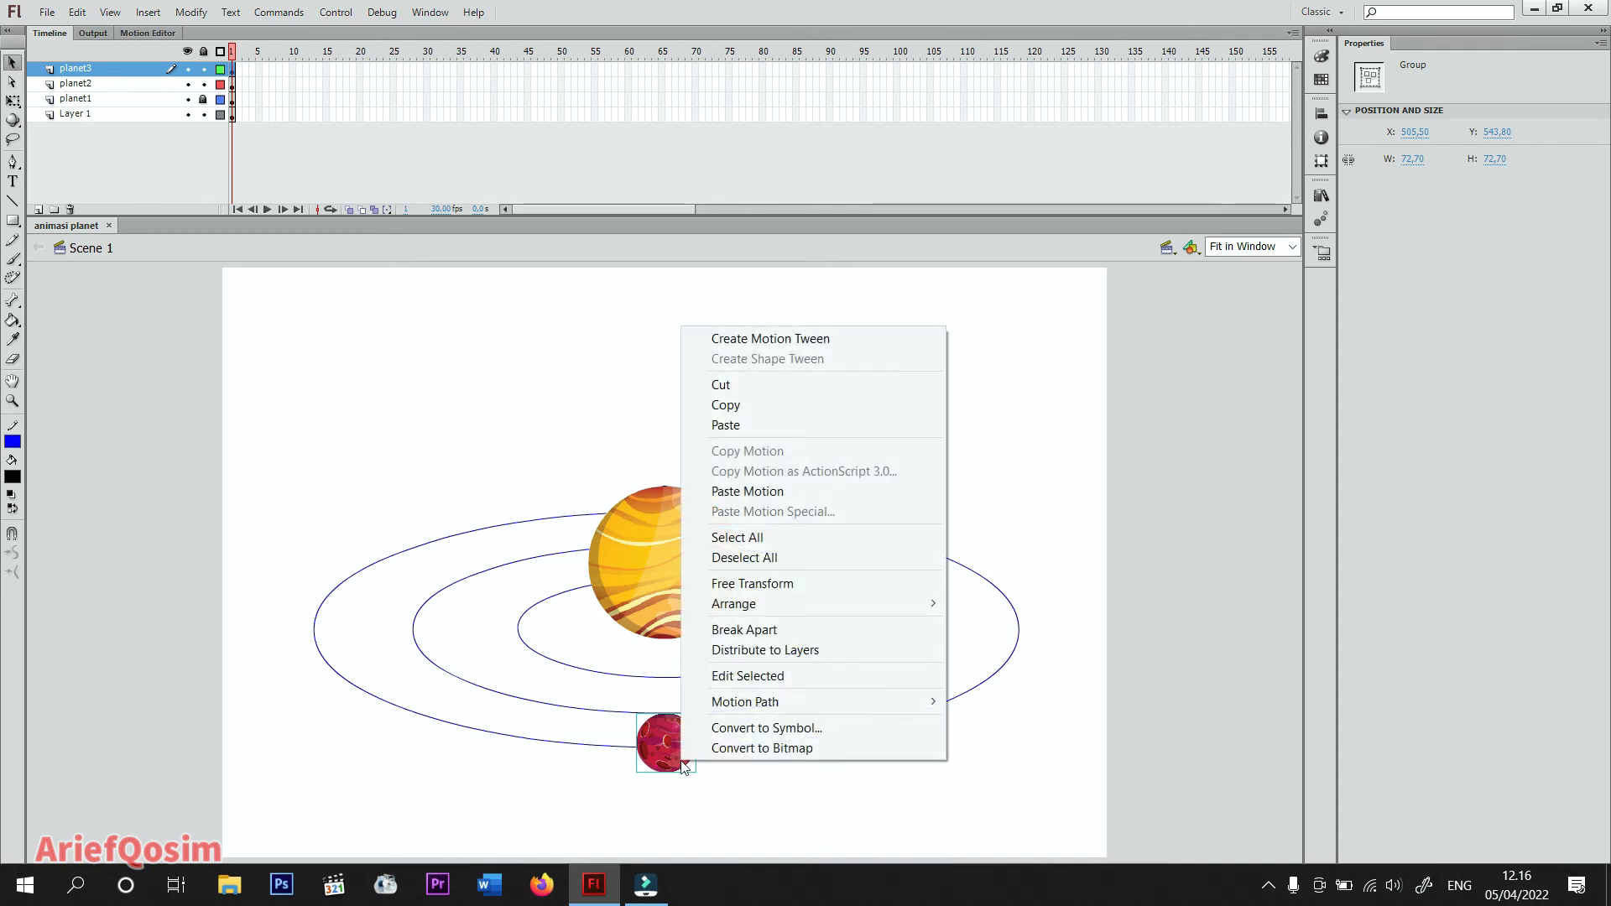
pyautogui.click(797, 730)
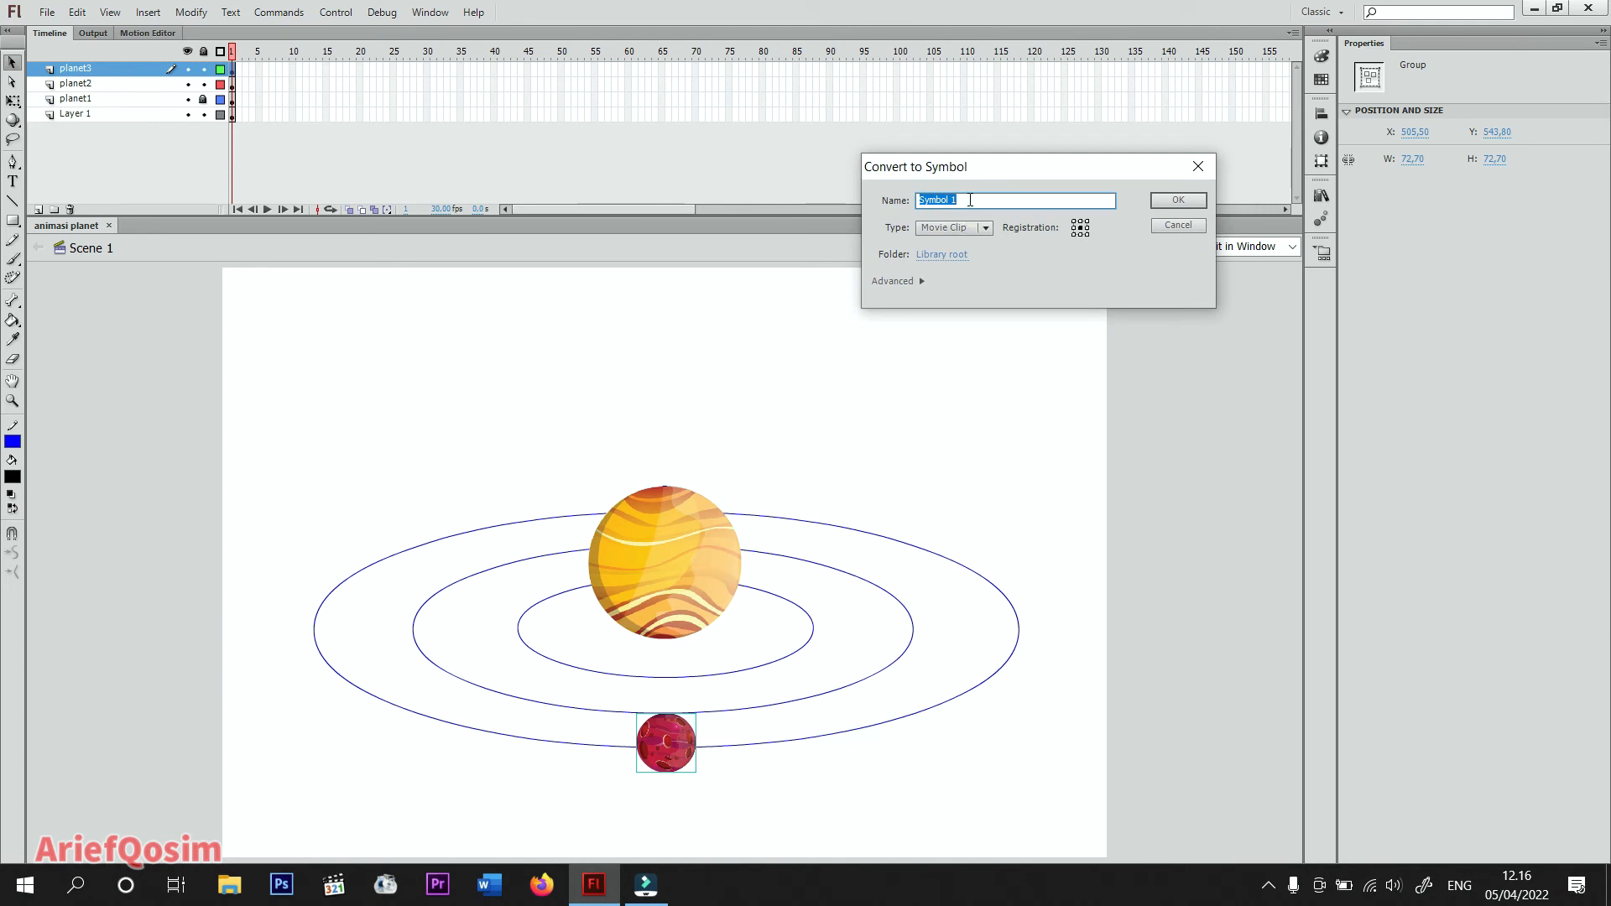
pyautogui.write('animasipalnet3')
pyautogui.click(1179, 201)
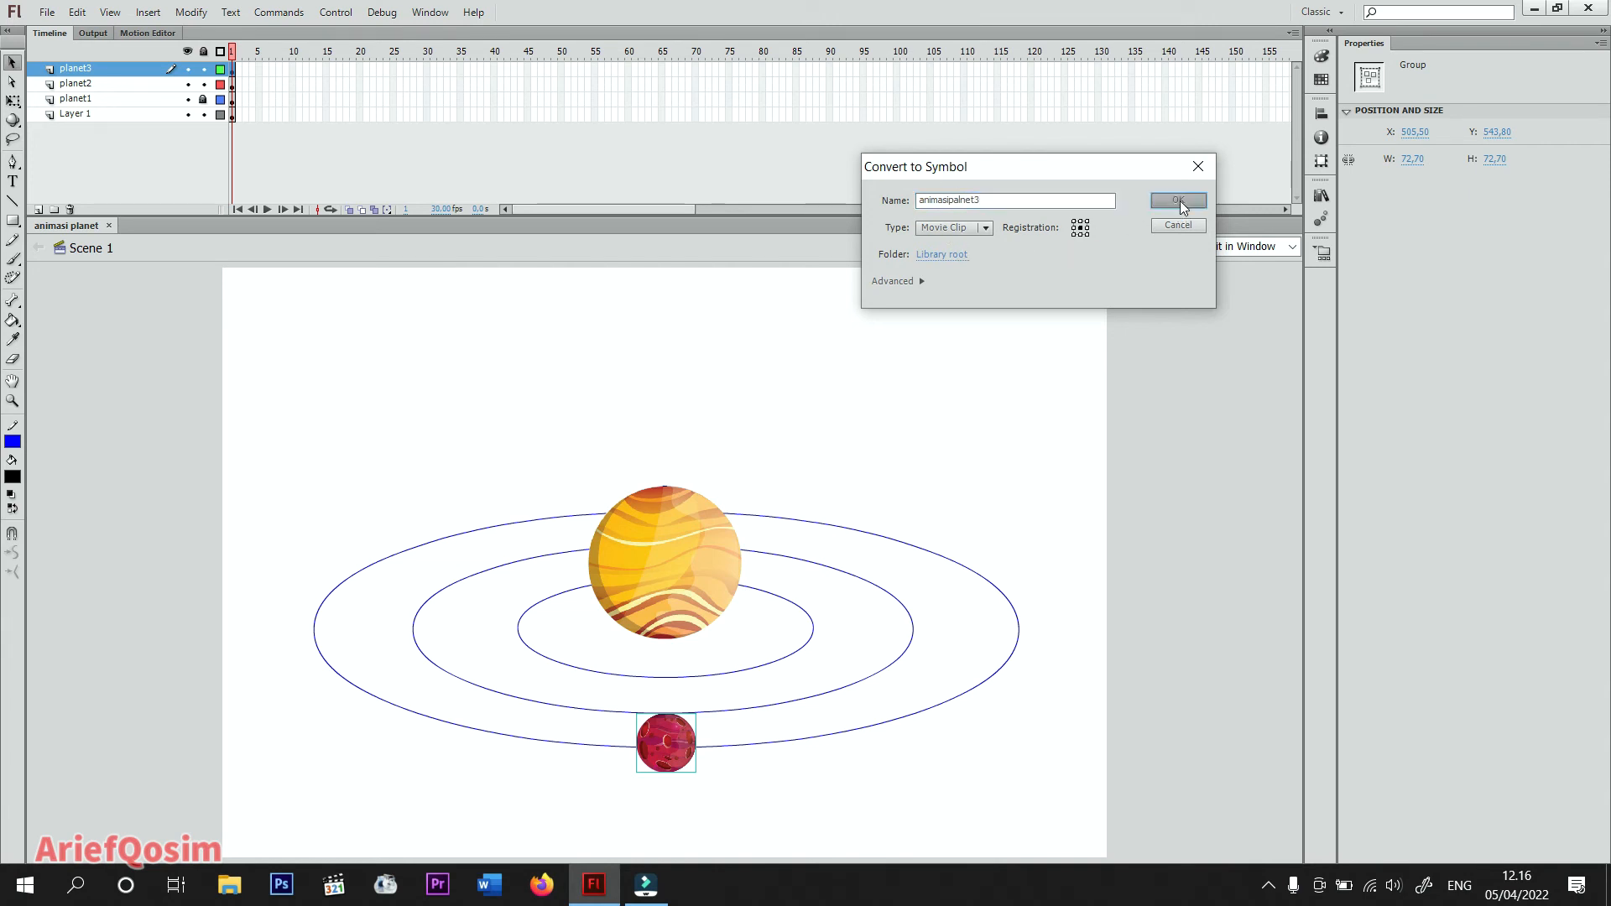
# Open the red planet's symbol in place and create a classic tween on its first frame.
pyautogui.rightClick(686, 756)
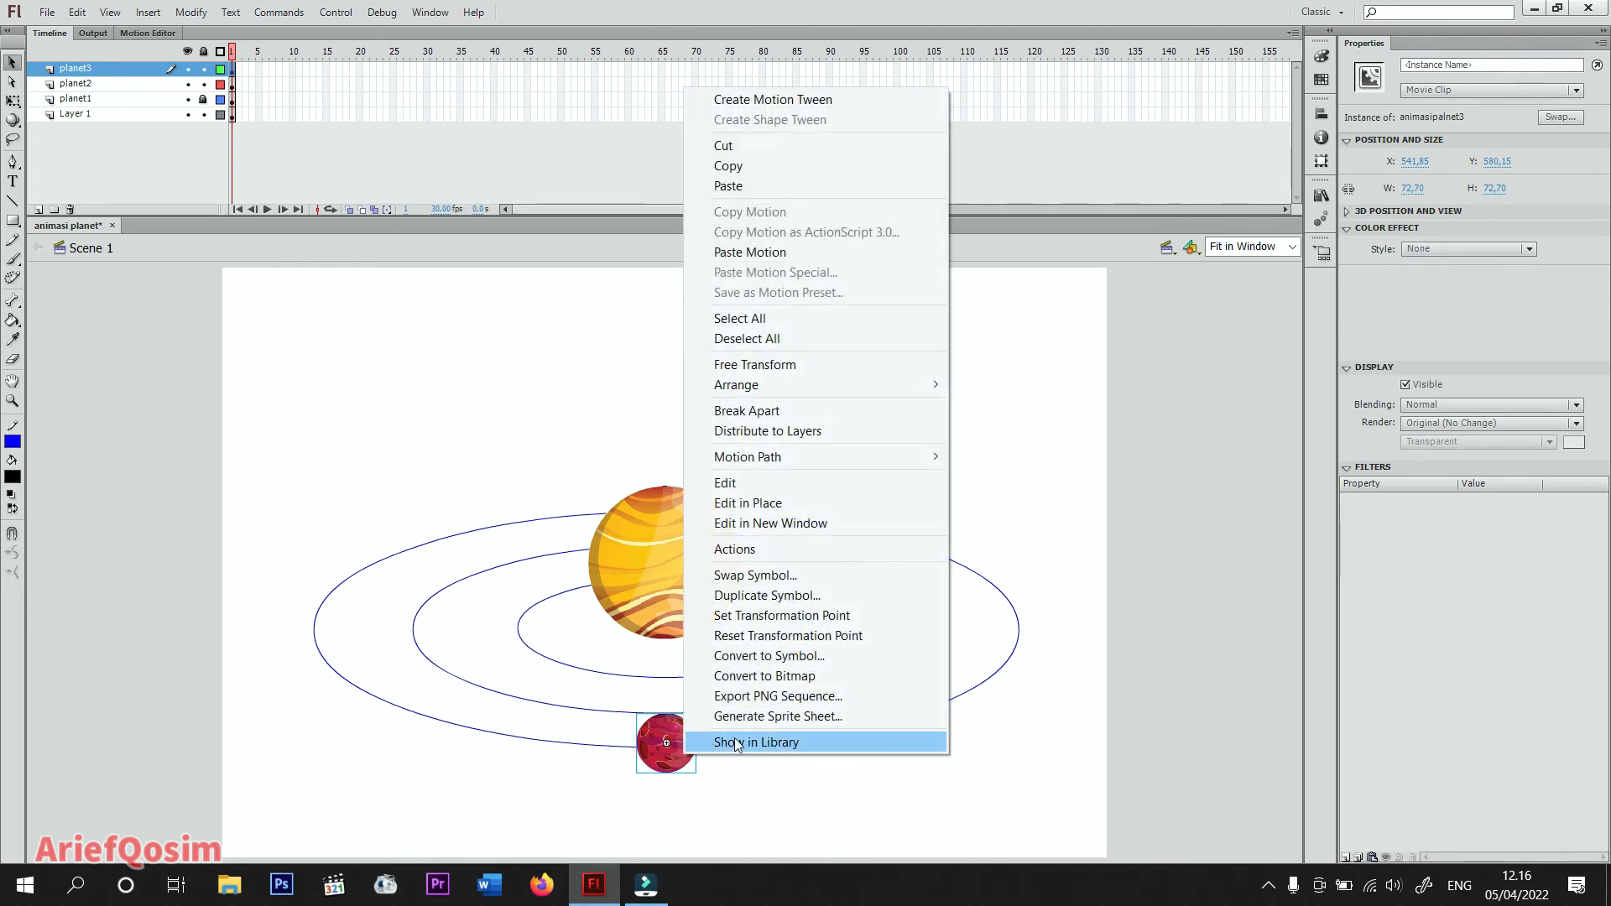
pyautogui.click(773, 504)
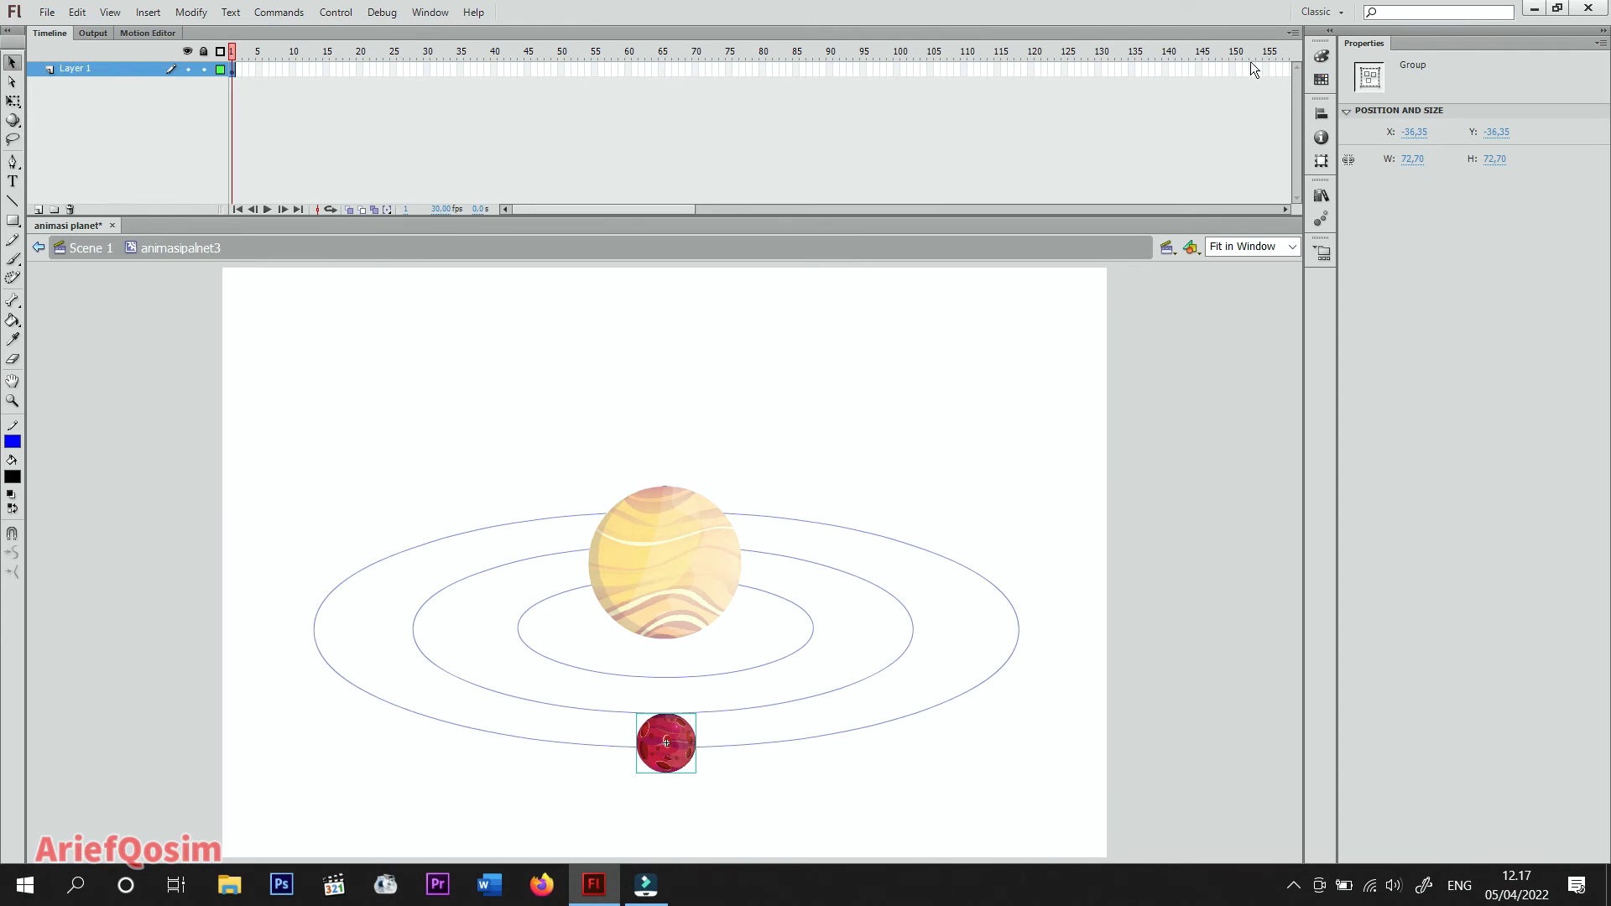
pyautogui.moveTo(666, 208); pyautogui.dragTo(891, 198)
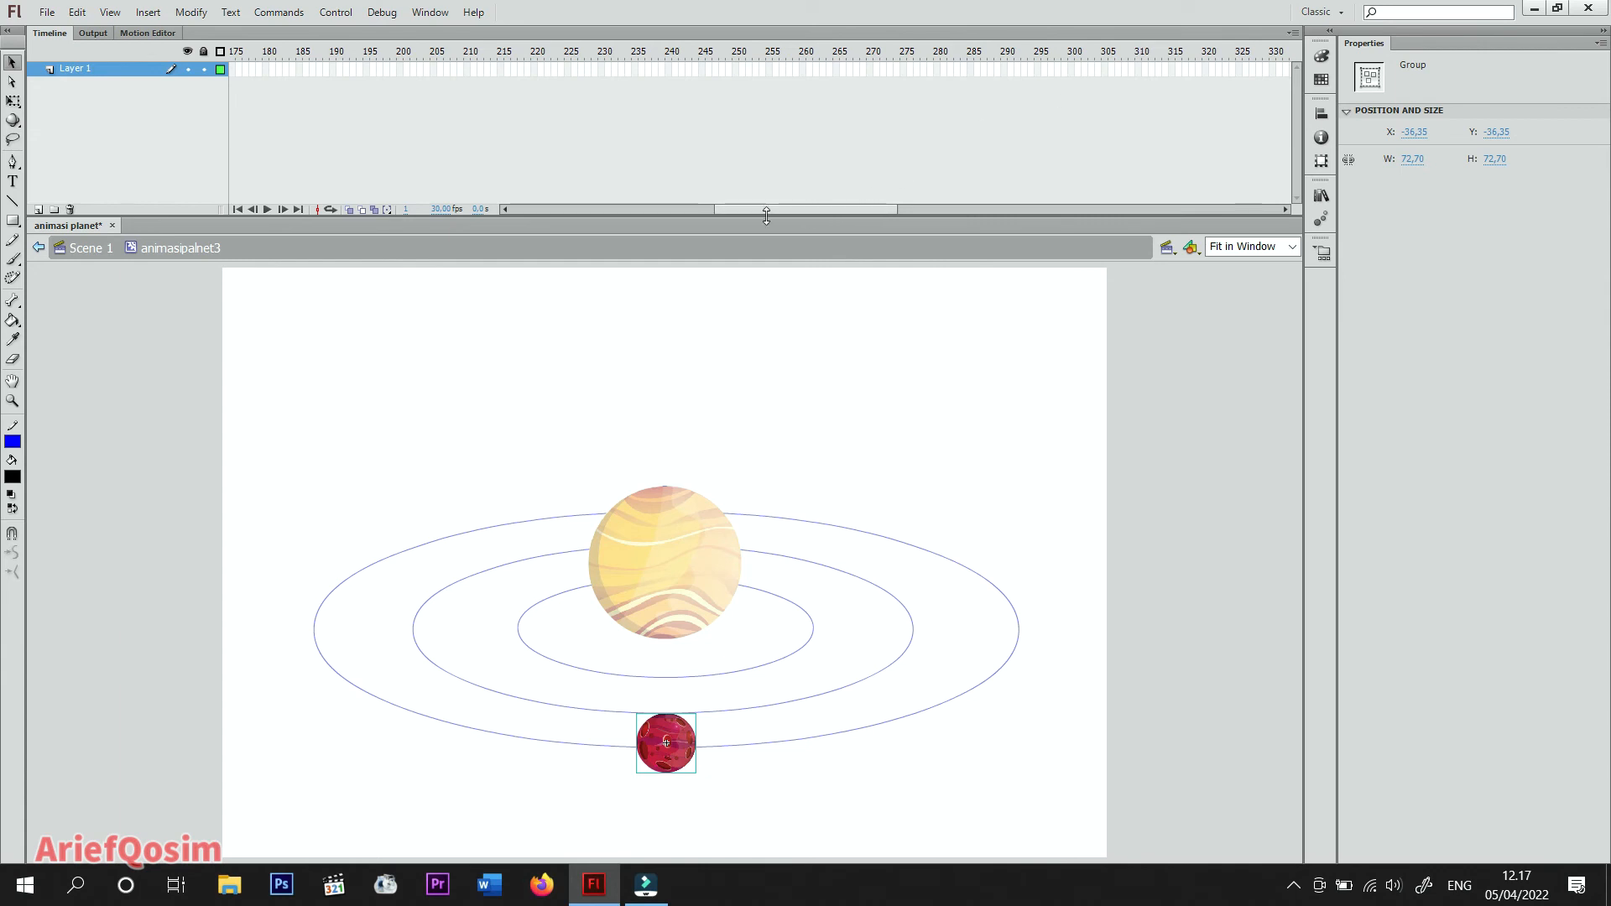
pyautogui.moveTo(776, 213); pyautogui.dragTo(522, 213)
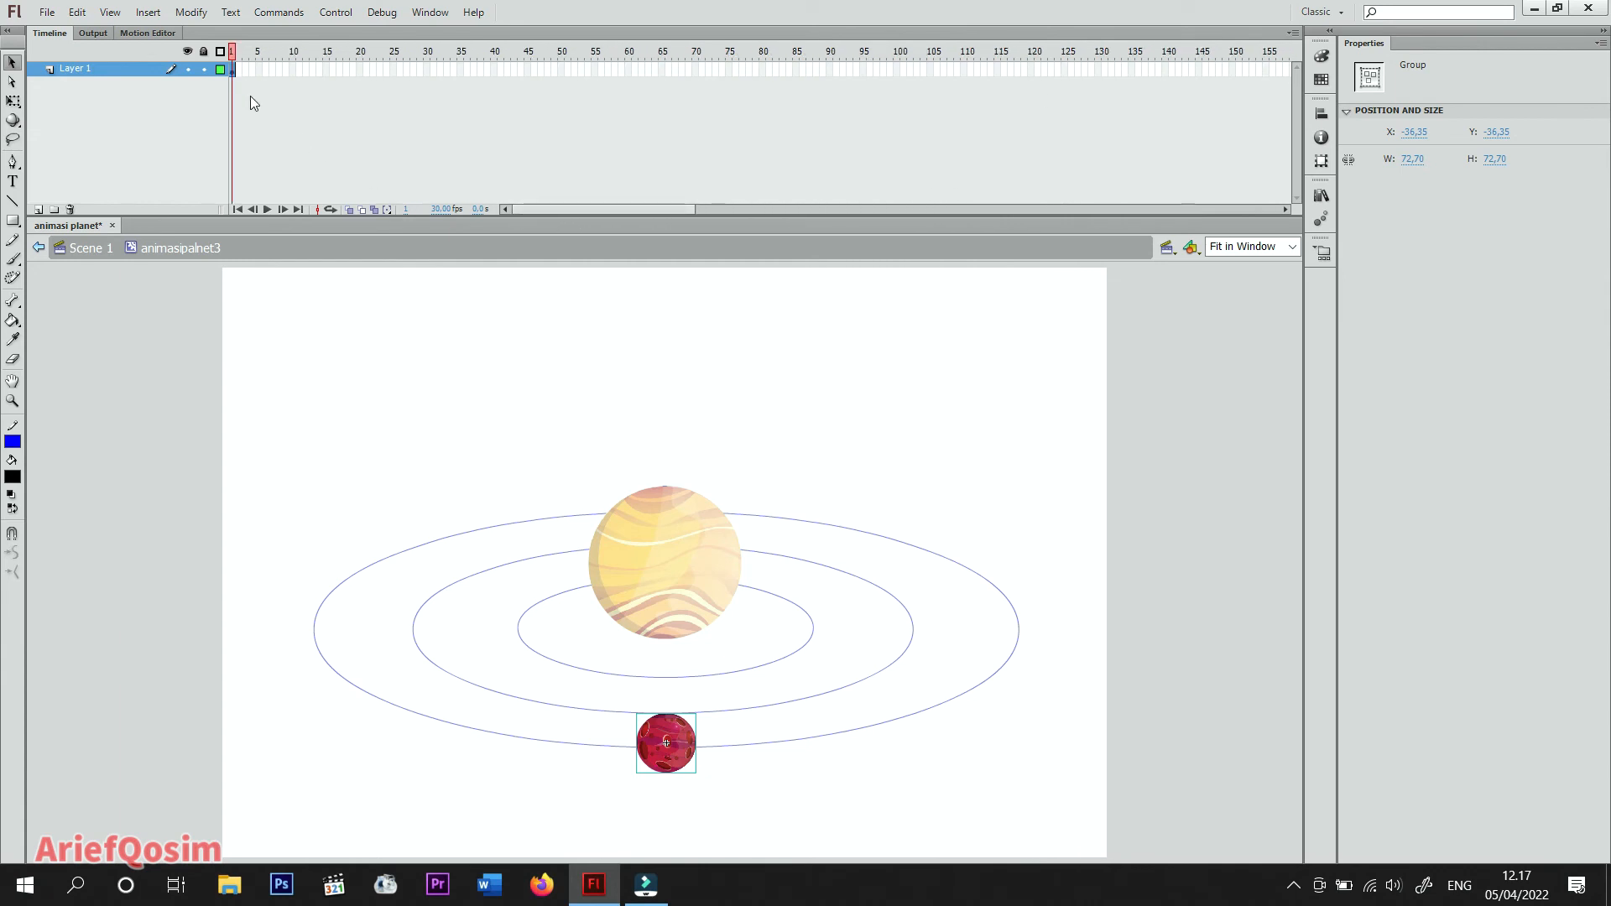
pyautogui.rightClick(233, 71)
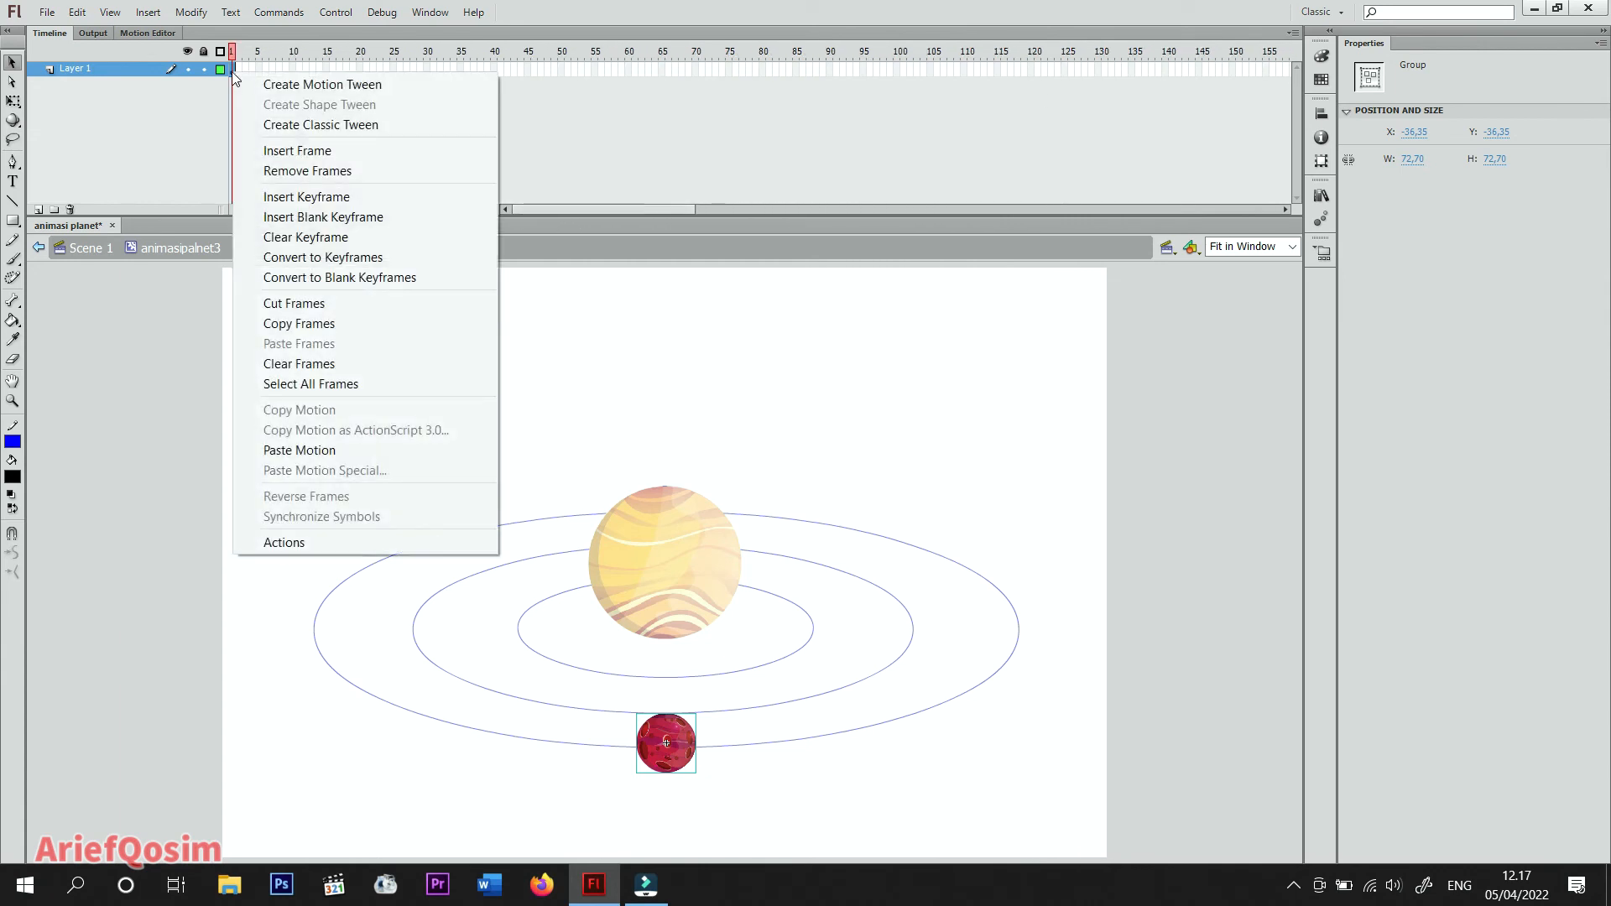
pyautogui.click(351, 129)
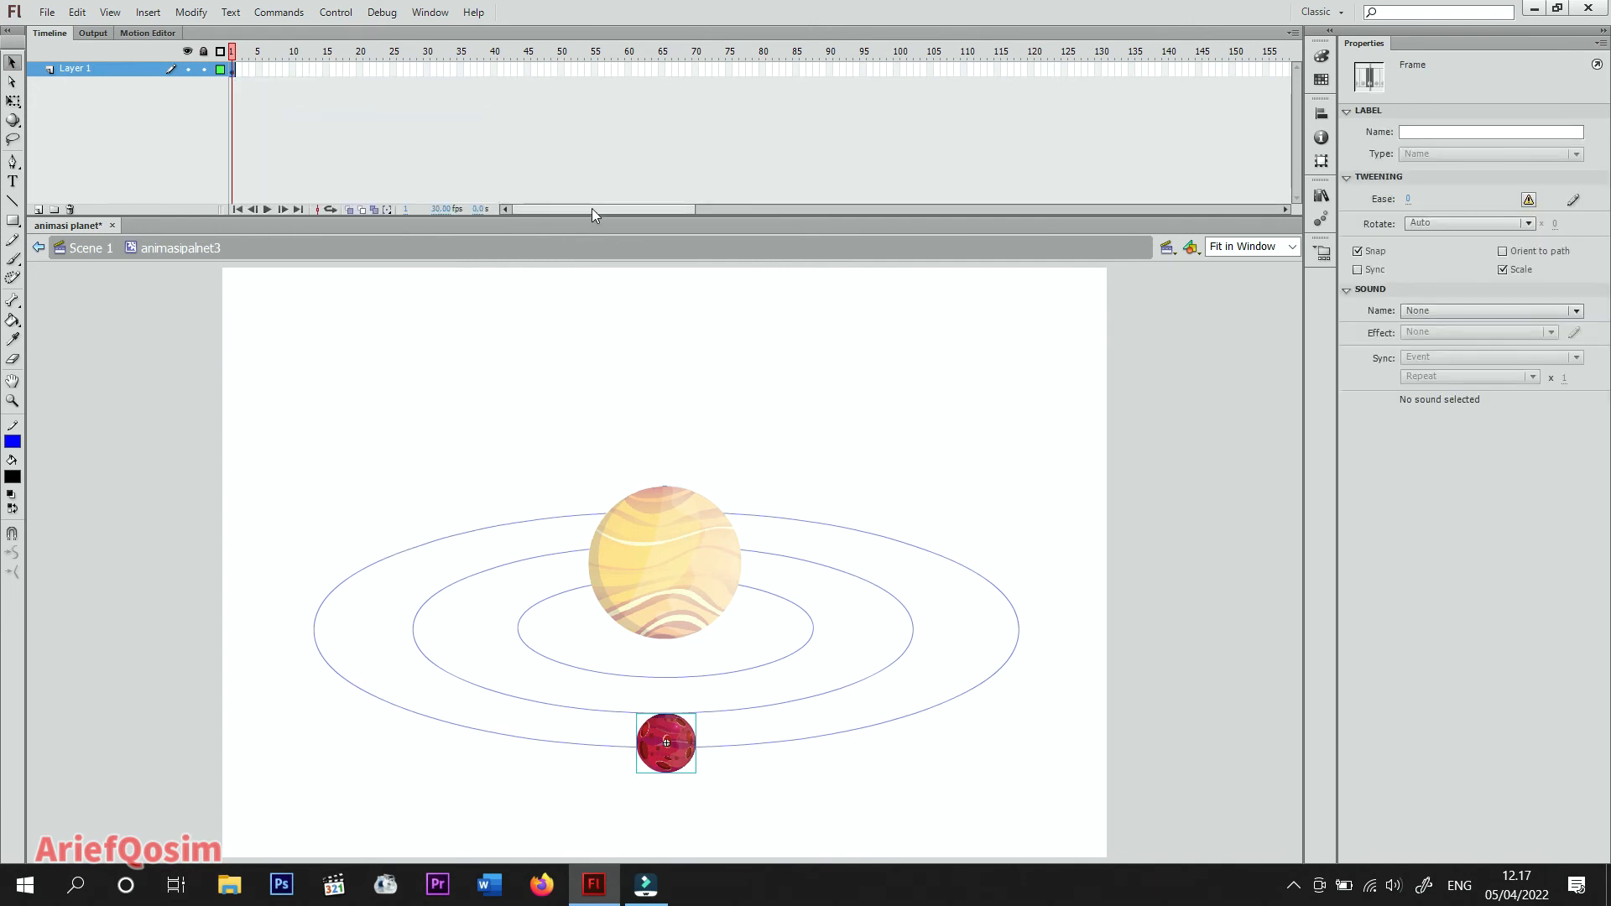
# Insert a keyframe at frame 300 on Layer 1 to end the red planet's tween.
pyautogui.moveTo(591, 208); pyautogui.dragTo(738, 225)
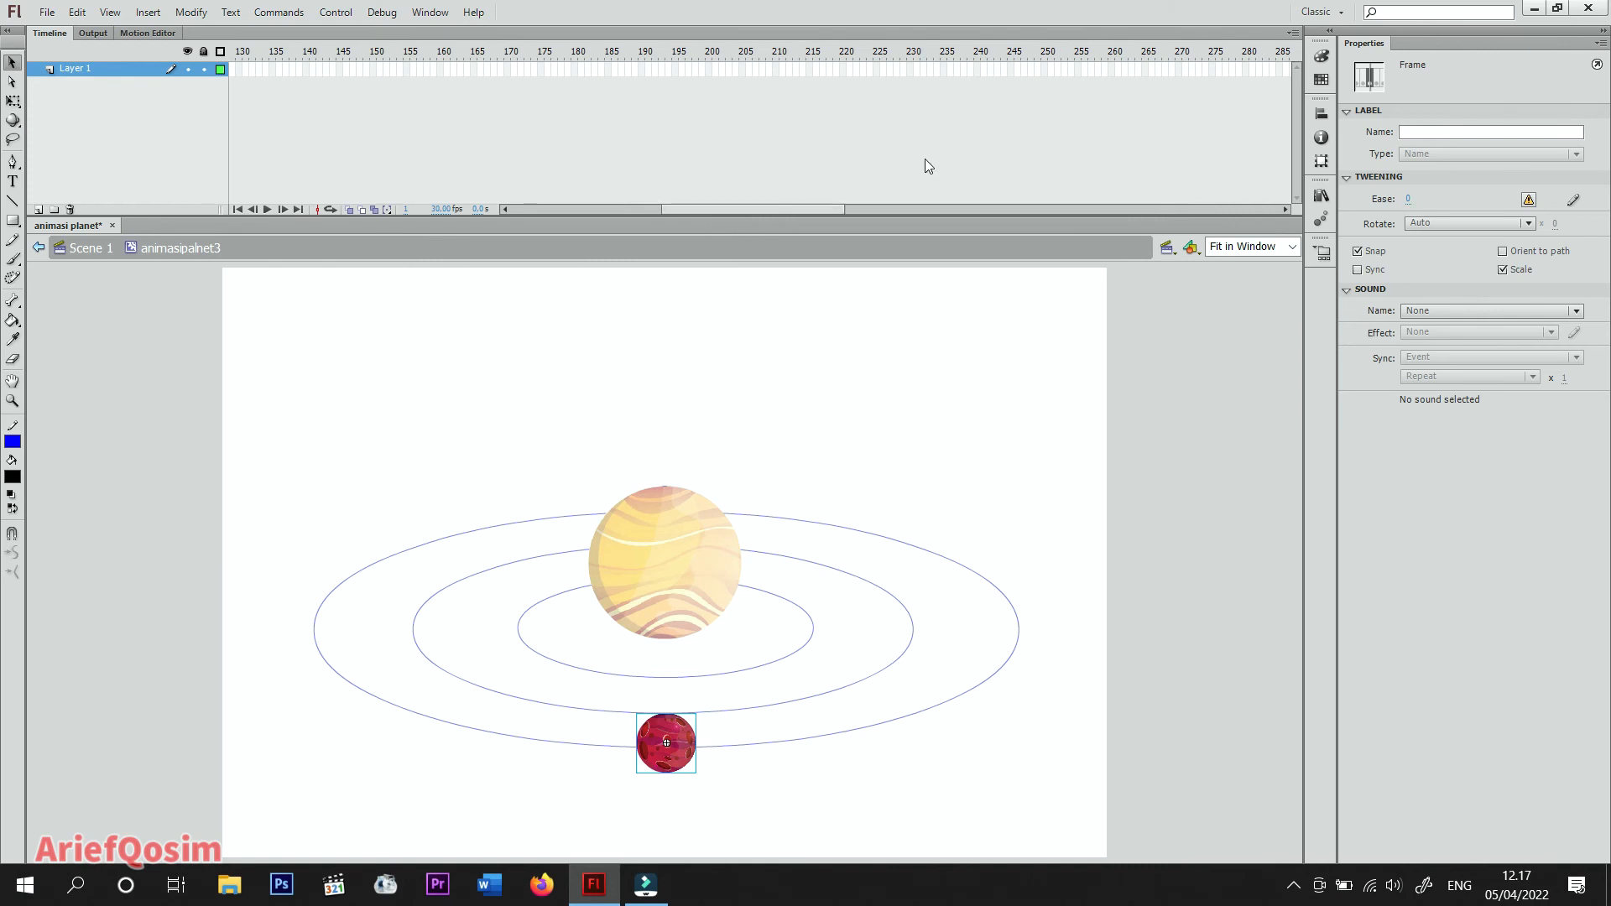
pyautogui.moveTo(839, 211); pyautogui.dragTo(871, 210)
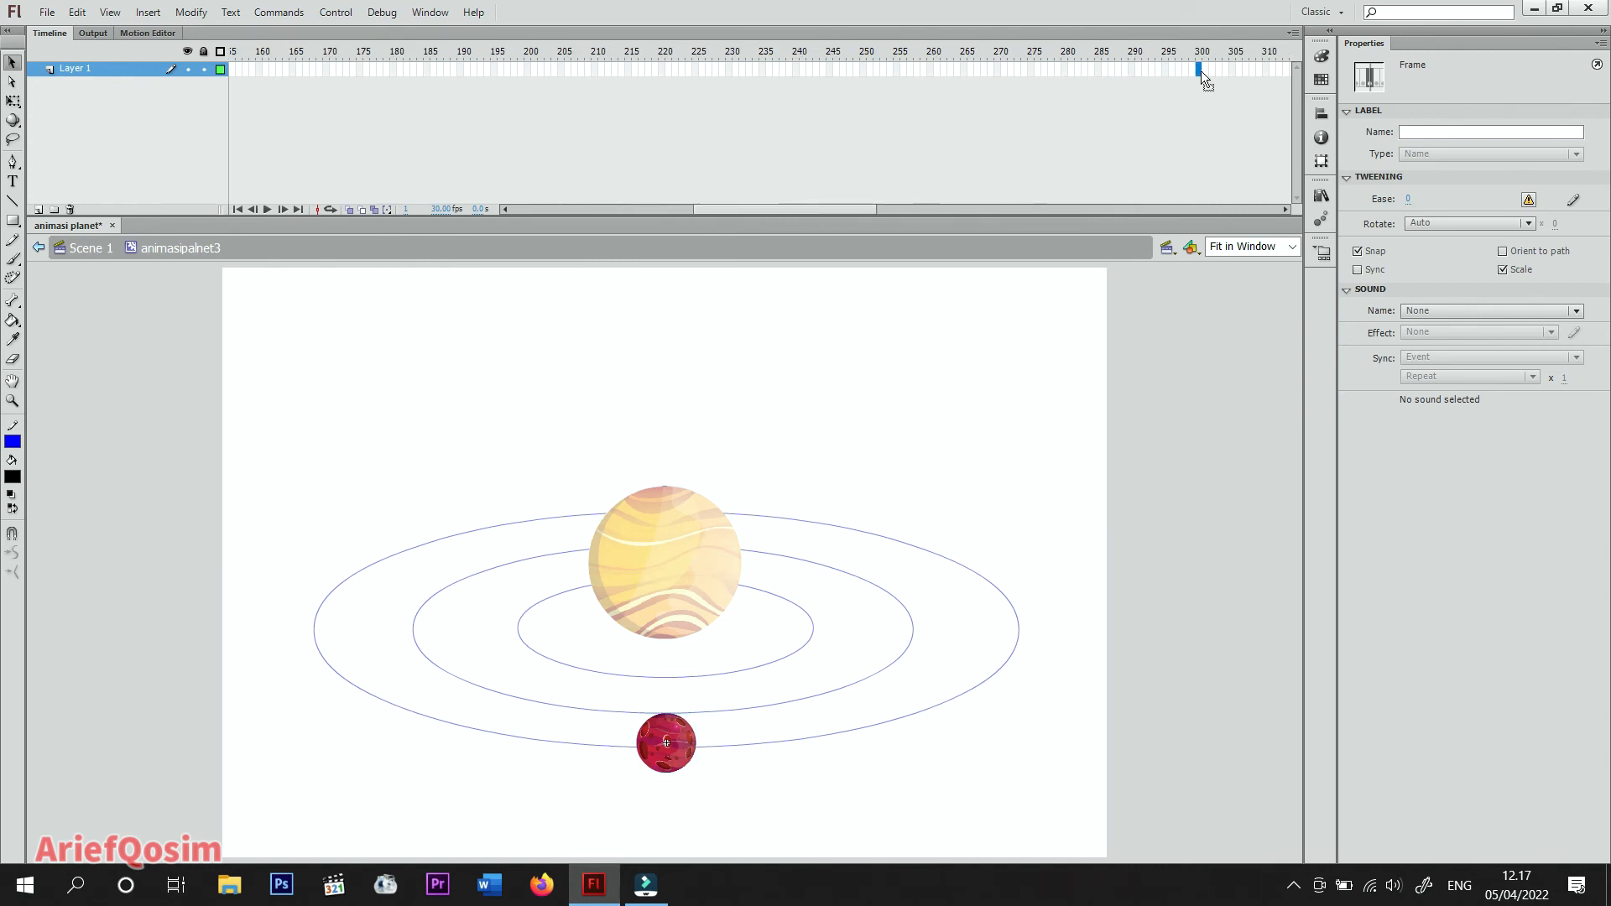
pyautogui.click(1201, 70)
pyautogui.rightClick(1201, 70)
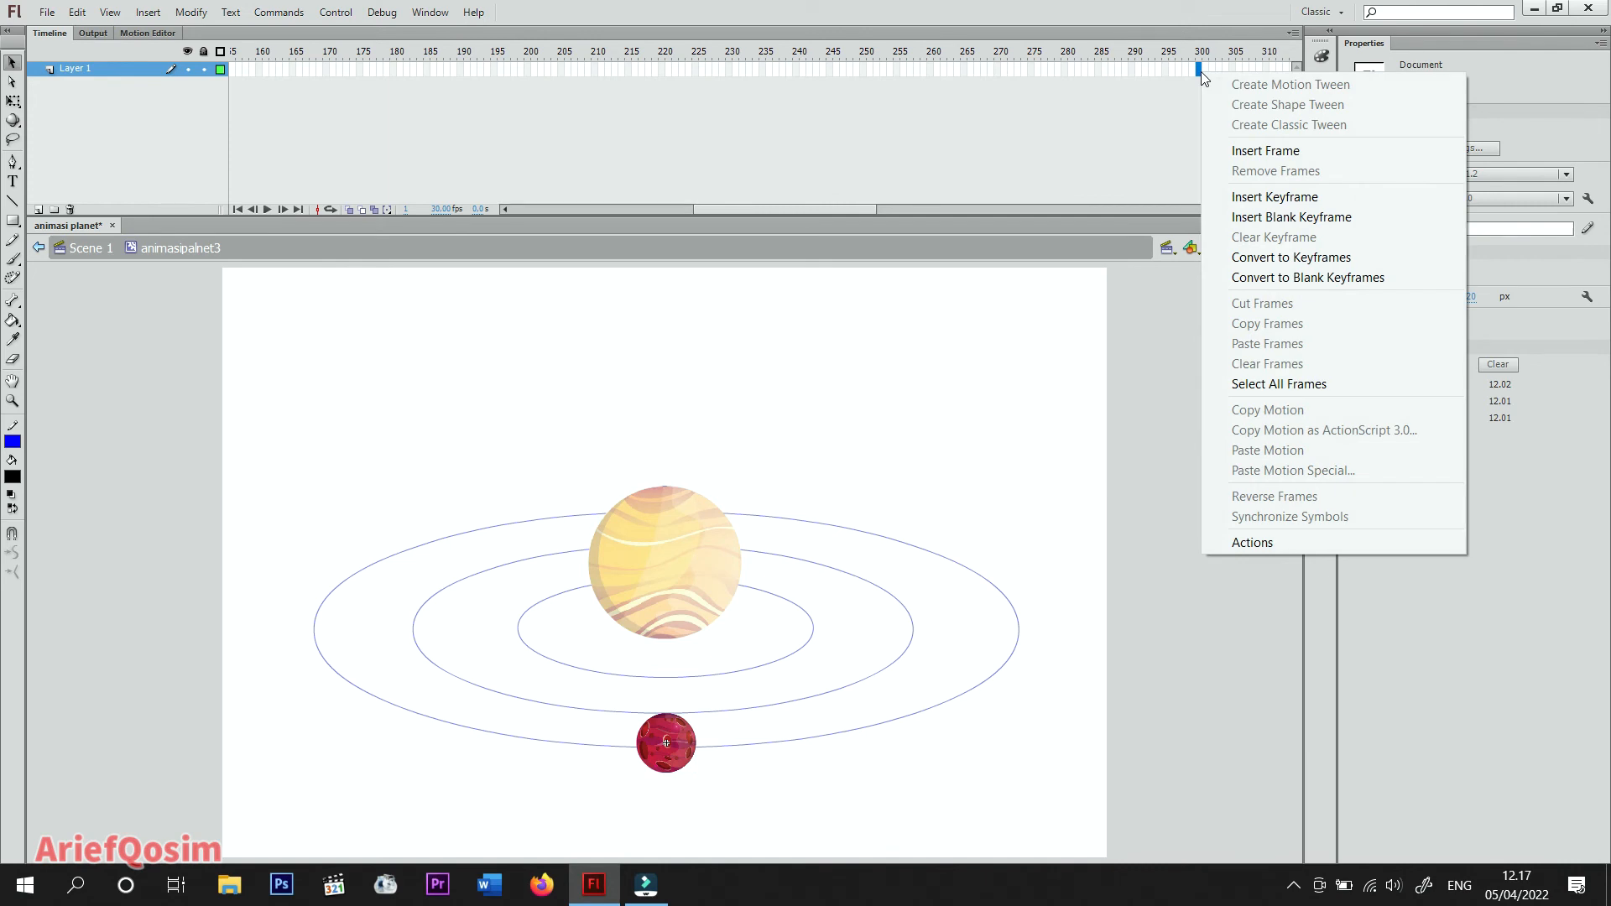
pyautogui.click(1267, 197)
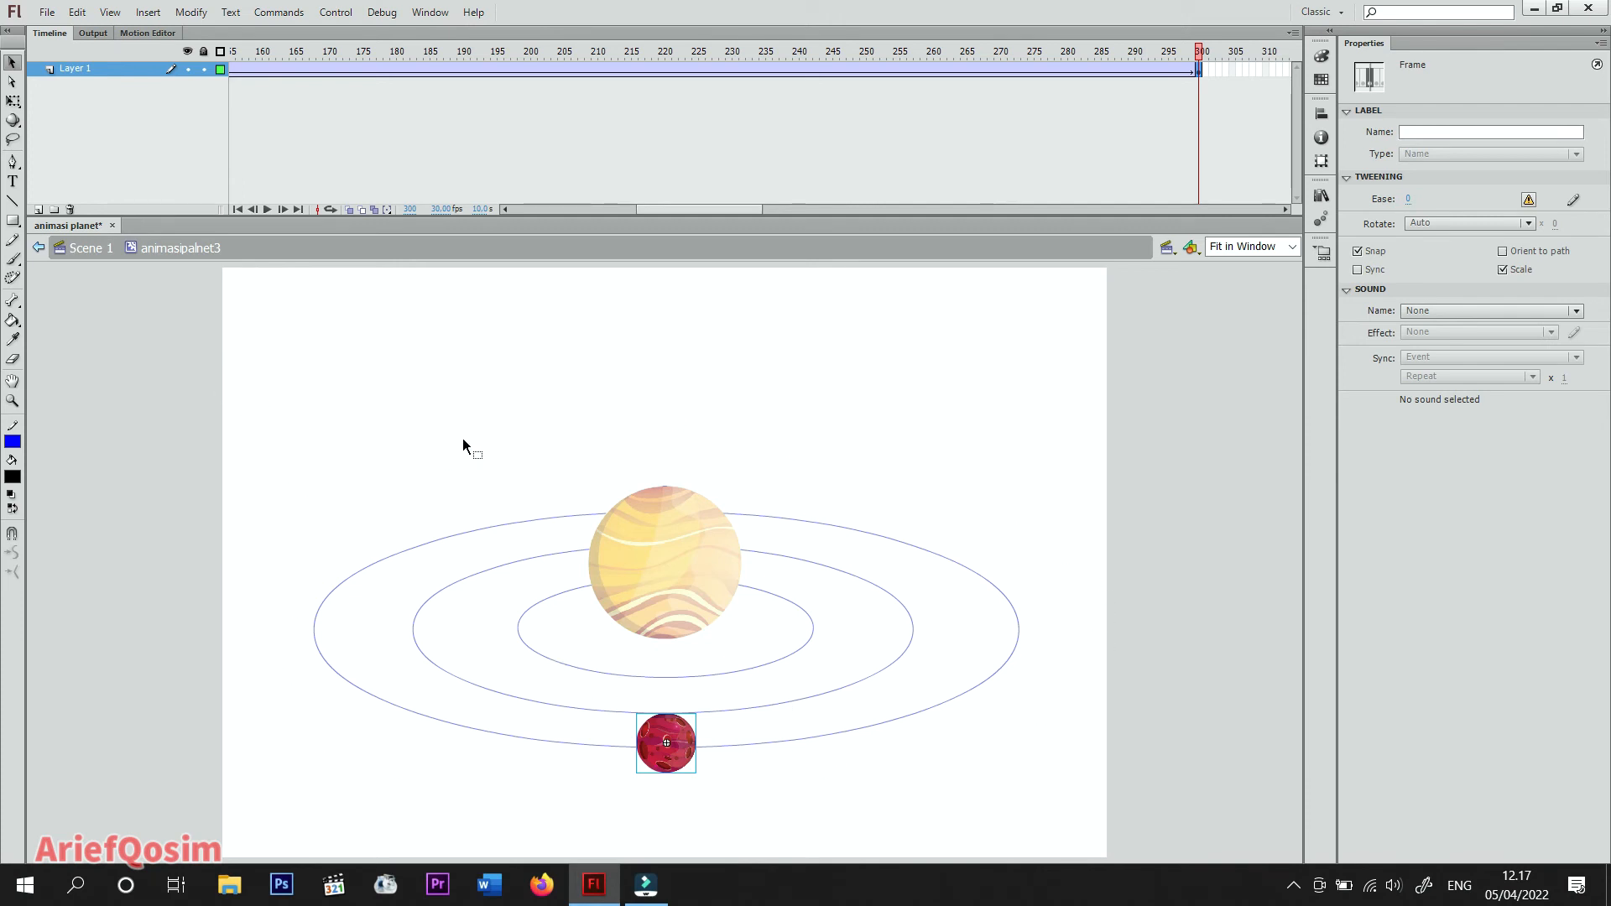
# Copy the outermost orbit ellipse from Scene 1 and reopen the red planet's symbol in place.
pyautogui.click(95, 255)
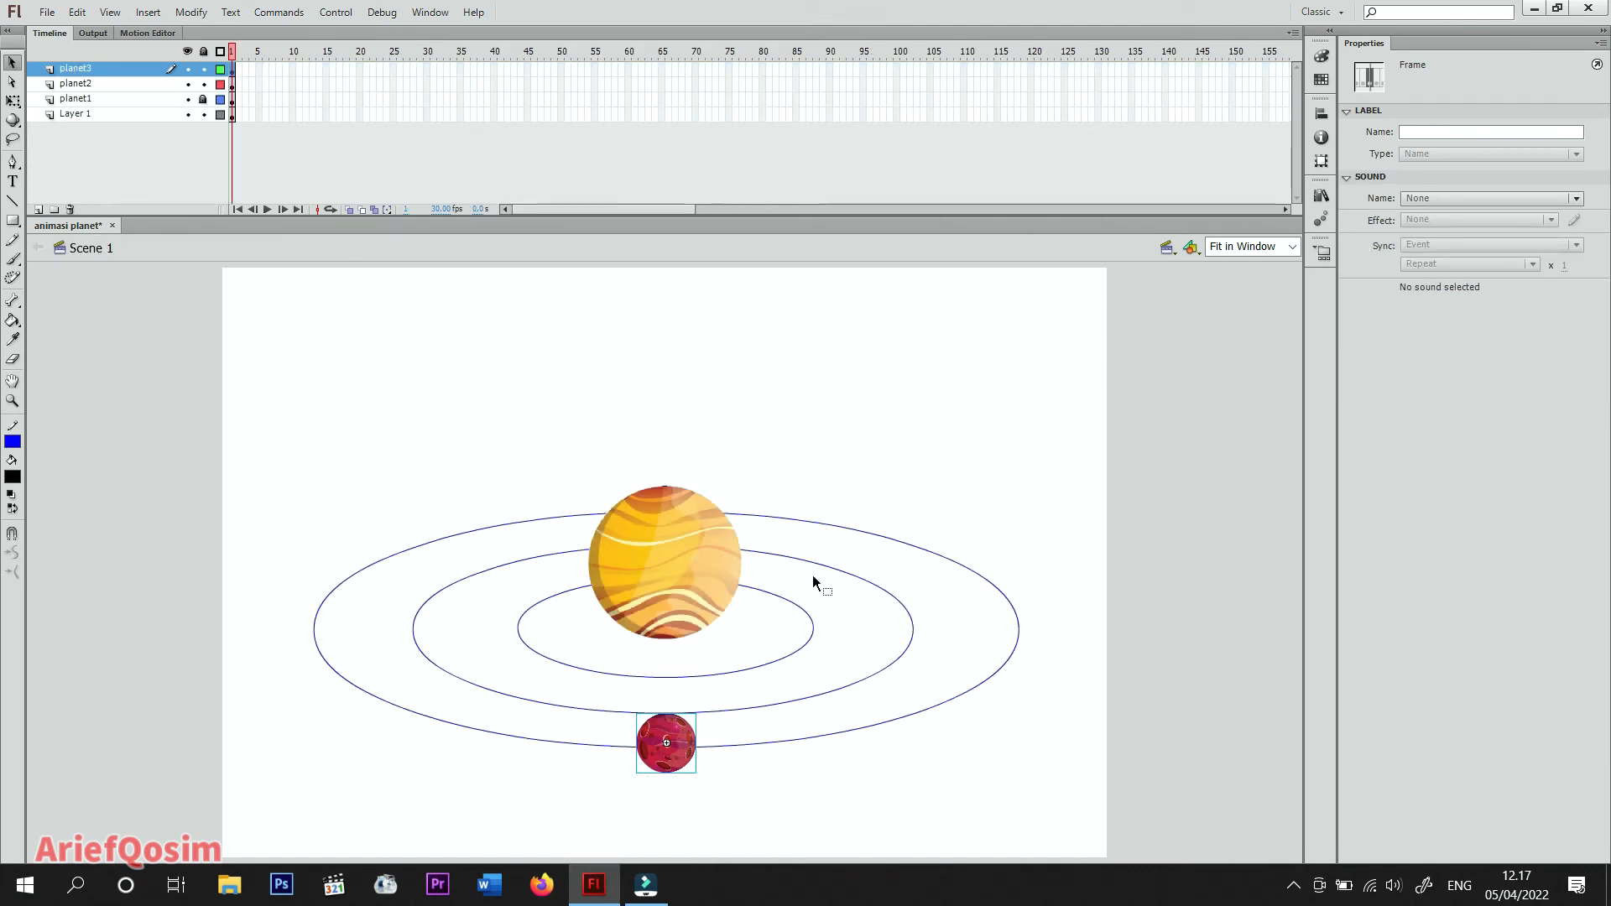
pyautogui.click(935, 709)
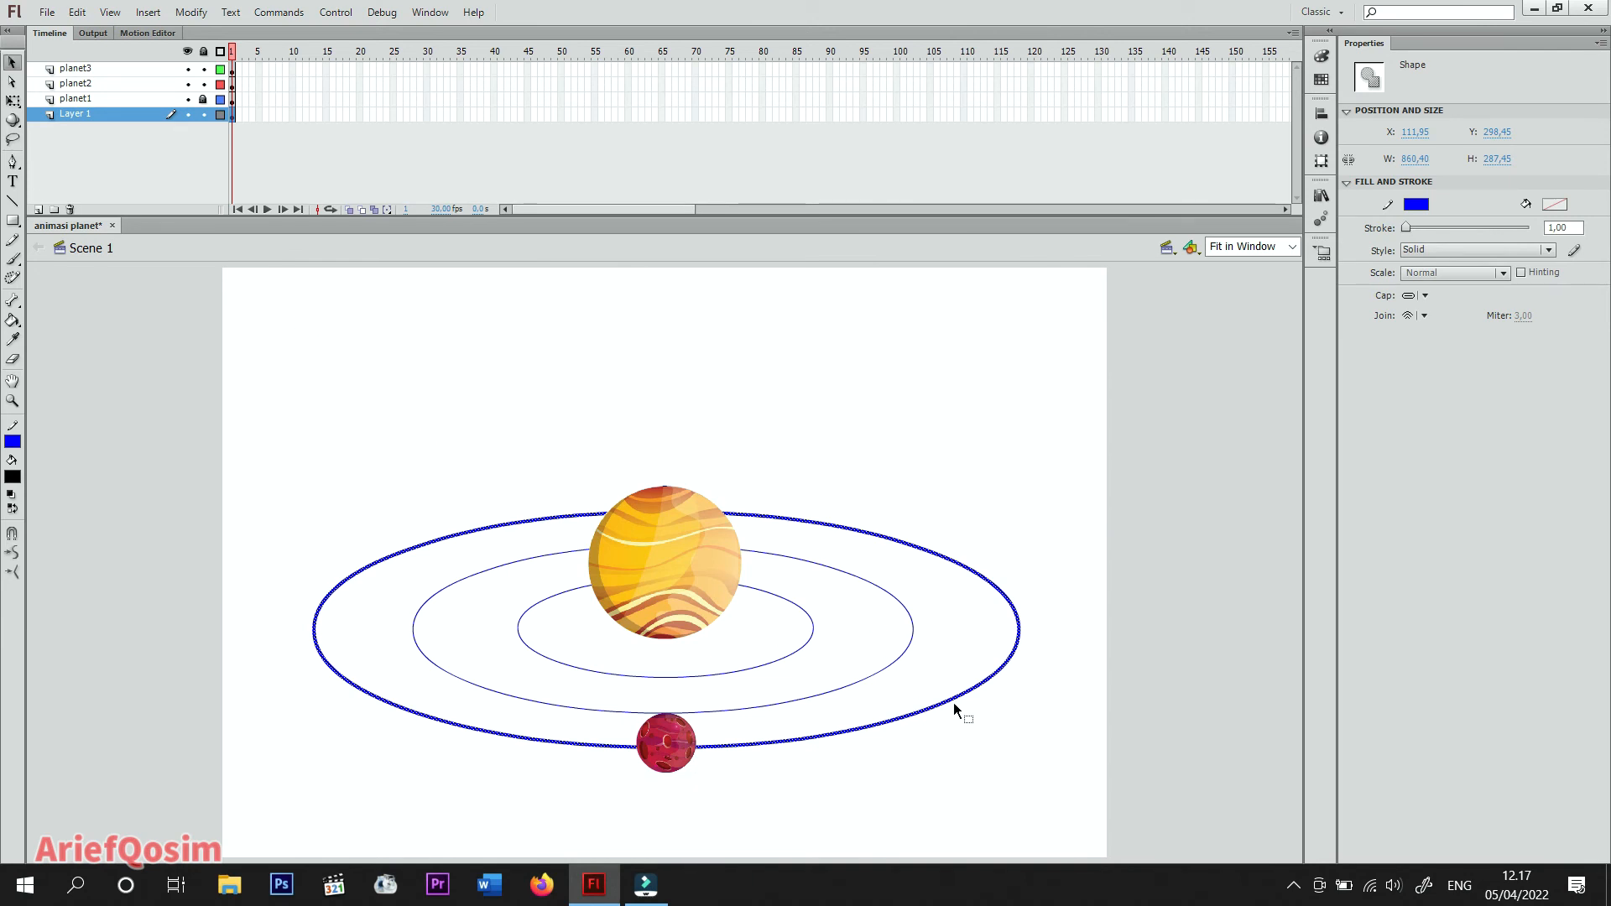
pyautogui.rightClick(954, 703)
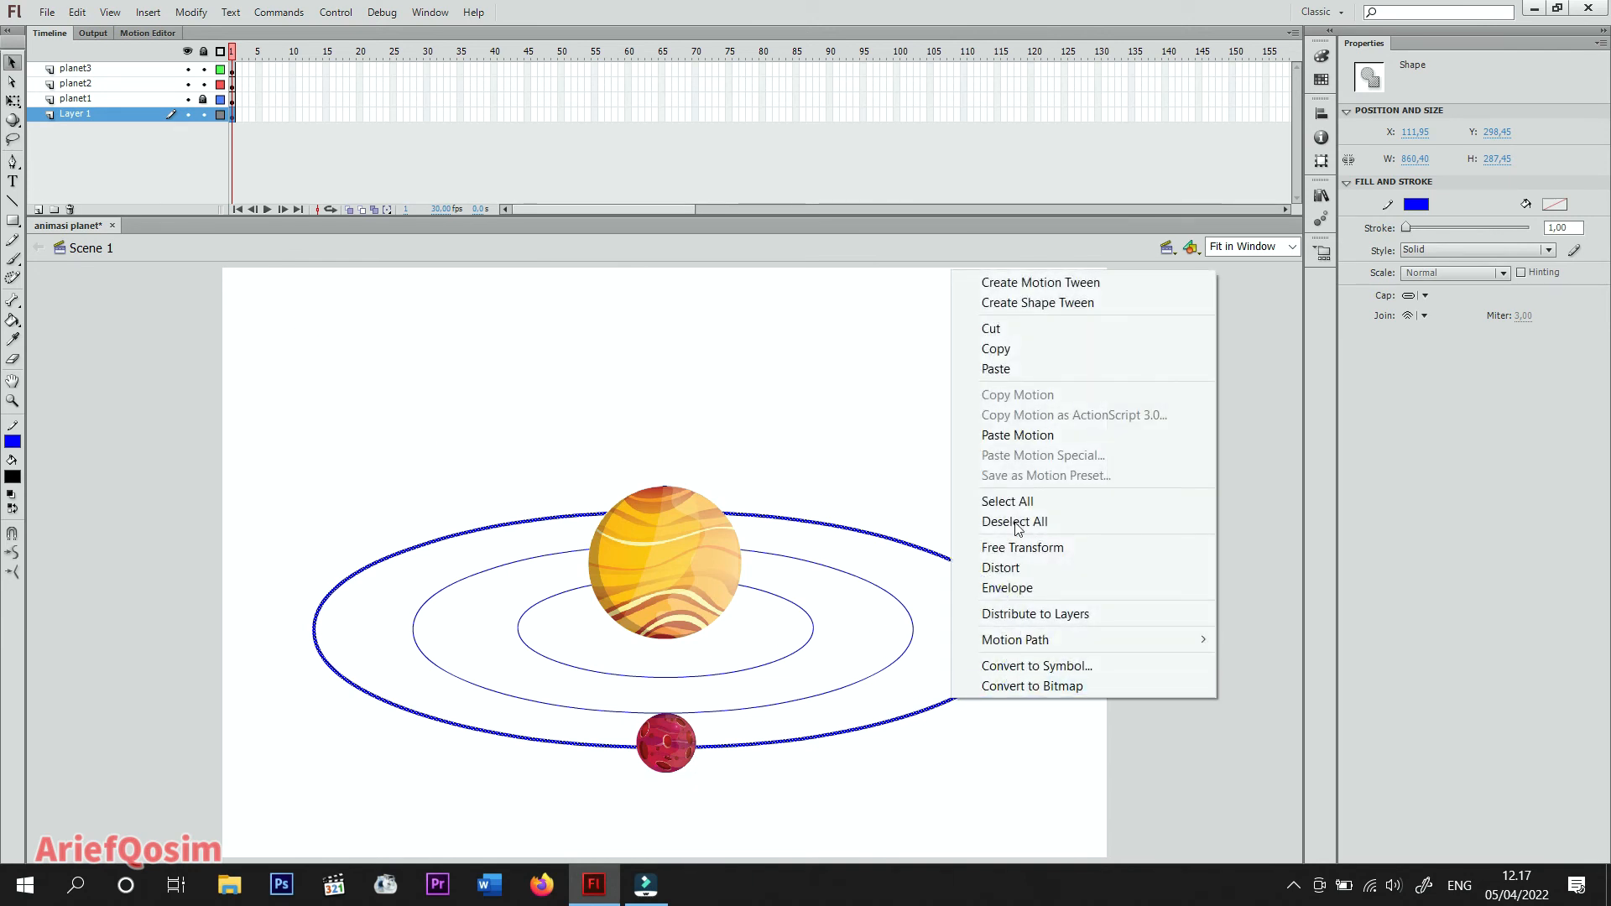
pyautogui.click(1029, 349)
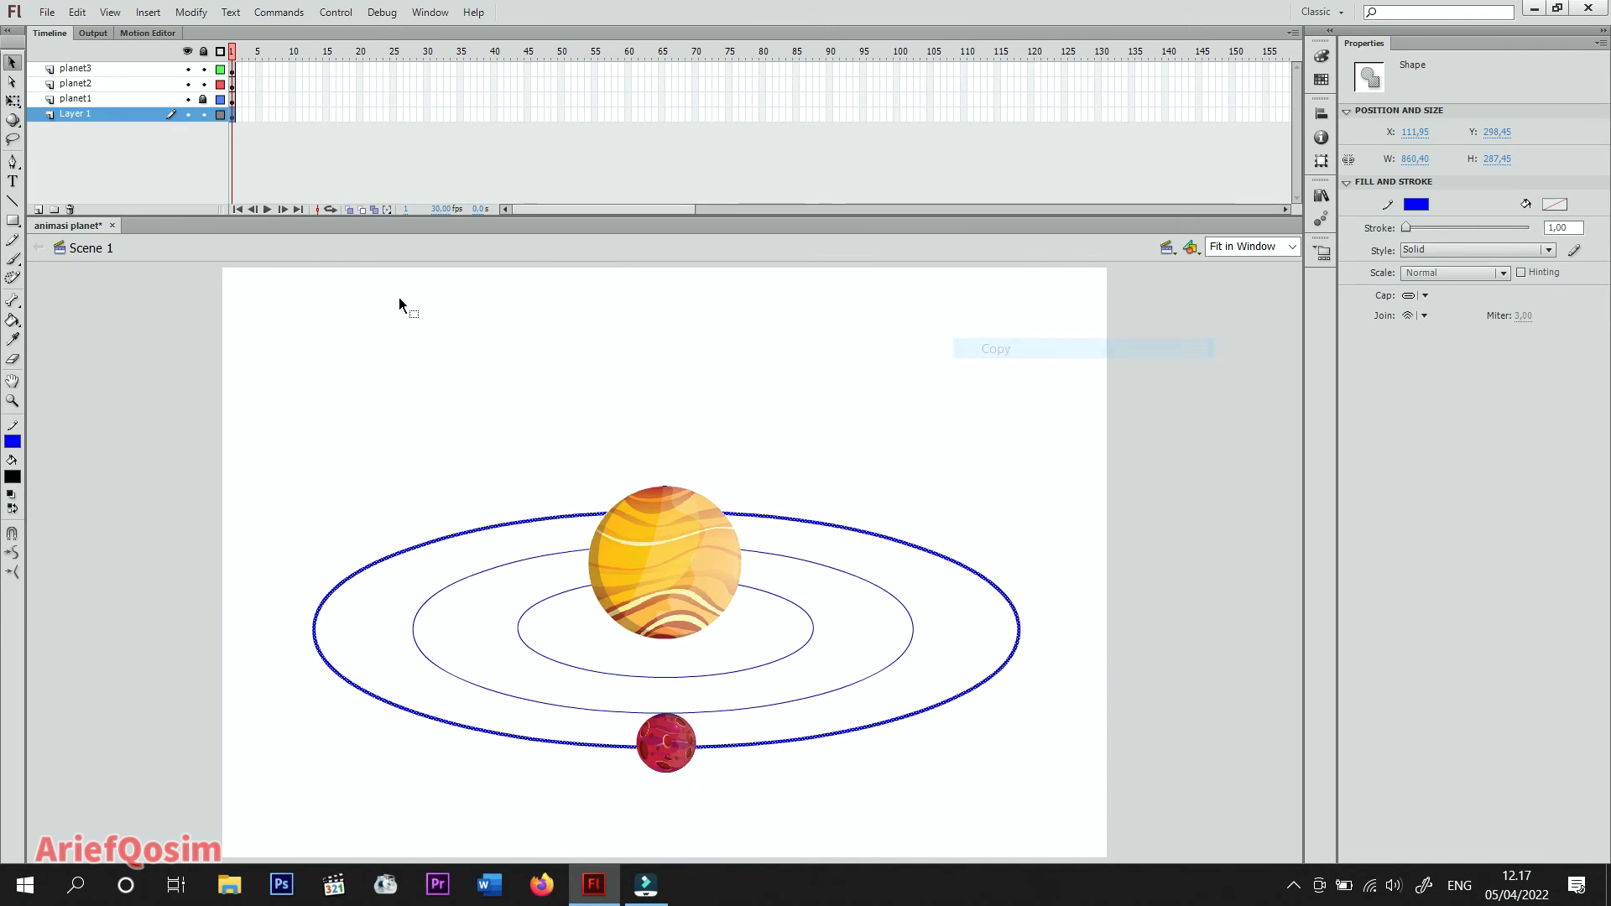
pyautogui.click(676, 759)
pyautogui.rightClick(681, 764)
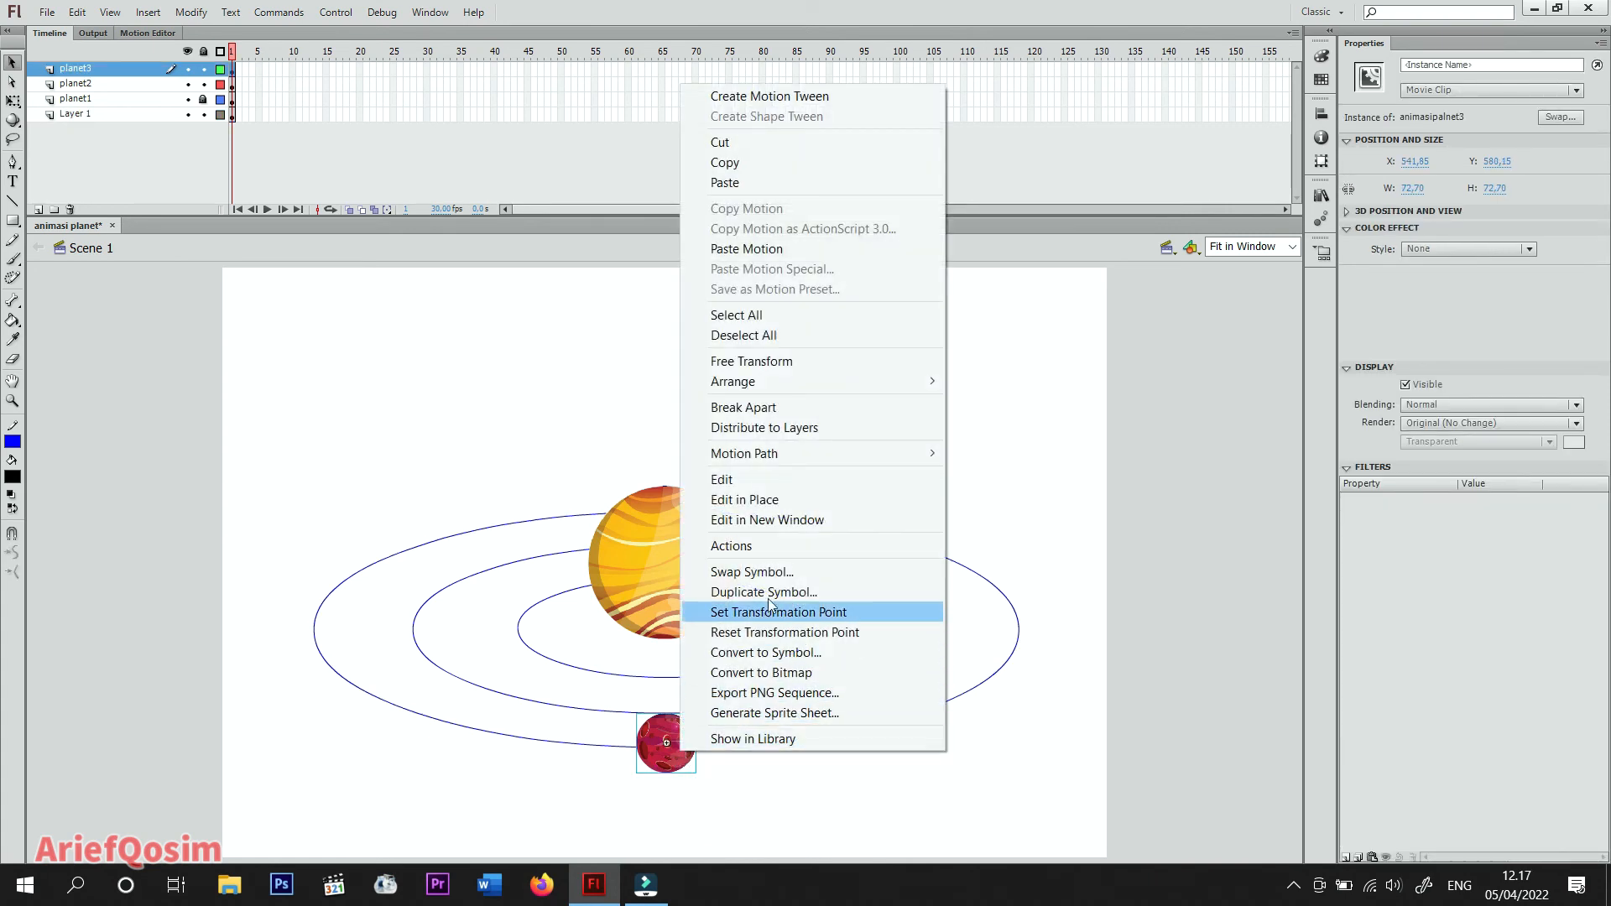
pyautogui.click(772, 500)
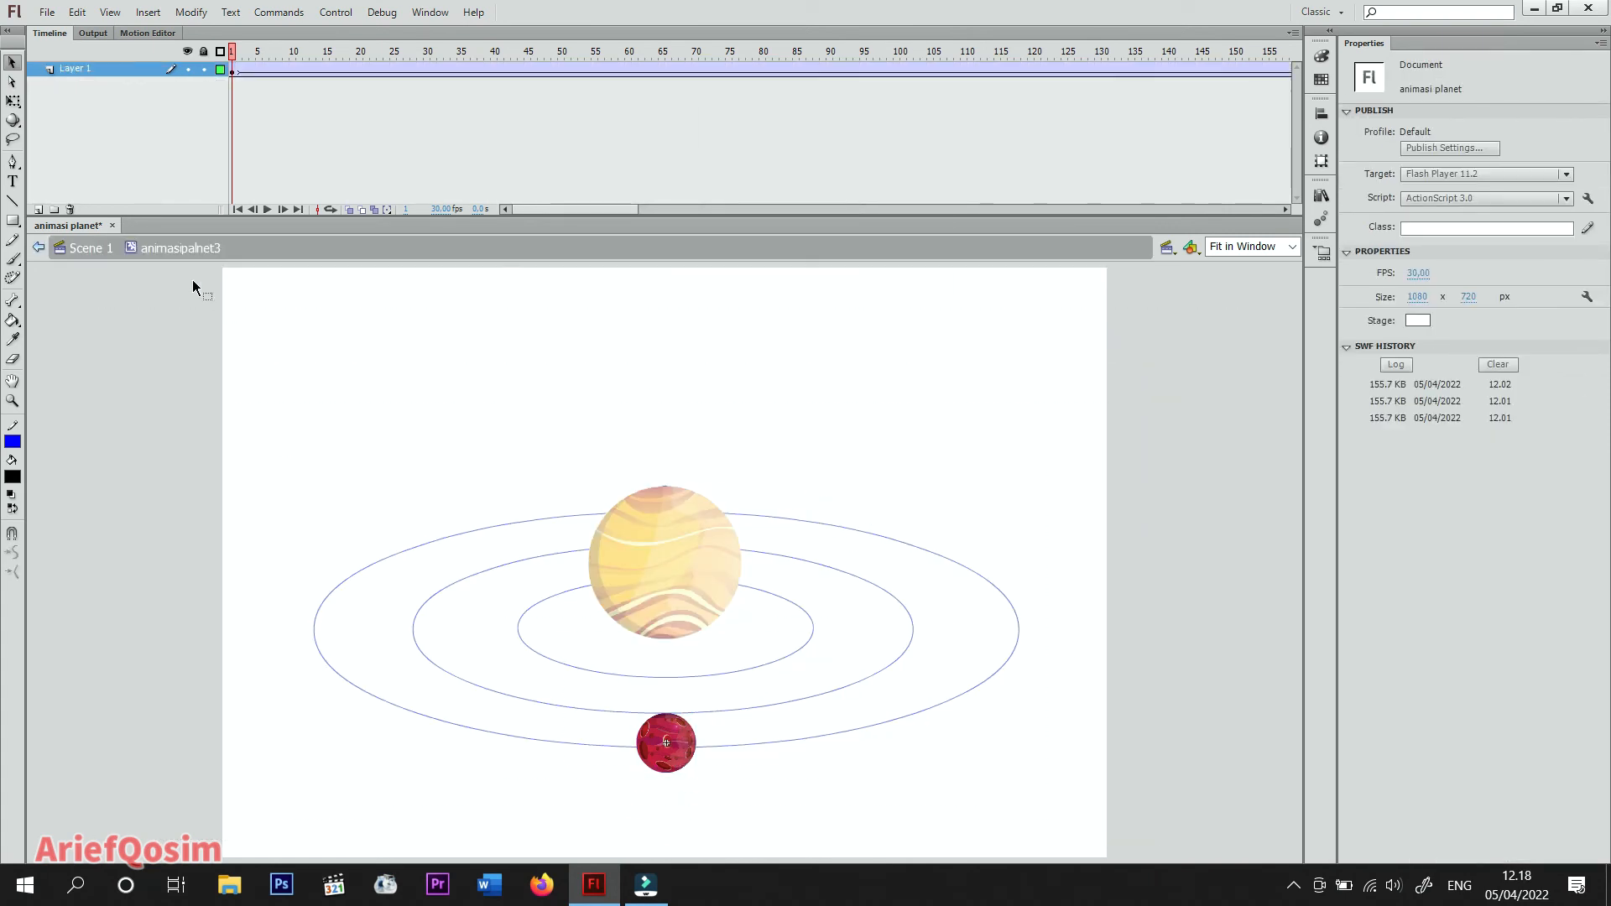
# Add a classic motion guide above the red planet's layer, lock Layer 1 and select the guide's first frame.
pyautogui.rightClick(80, 71)
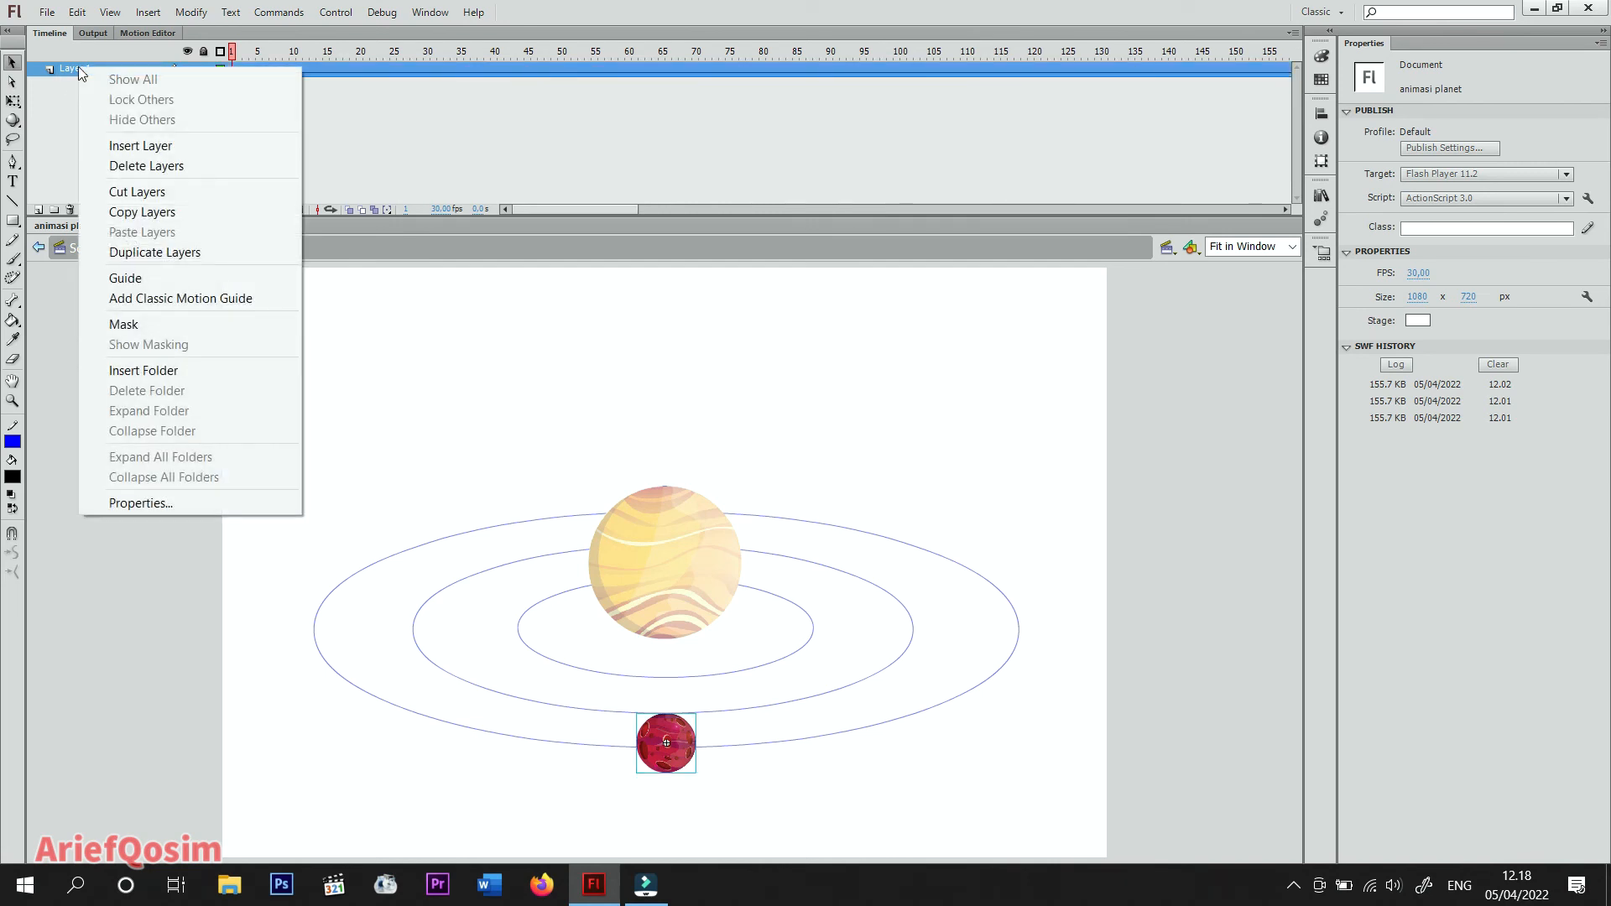
pyautogui.click(188, 300)
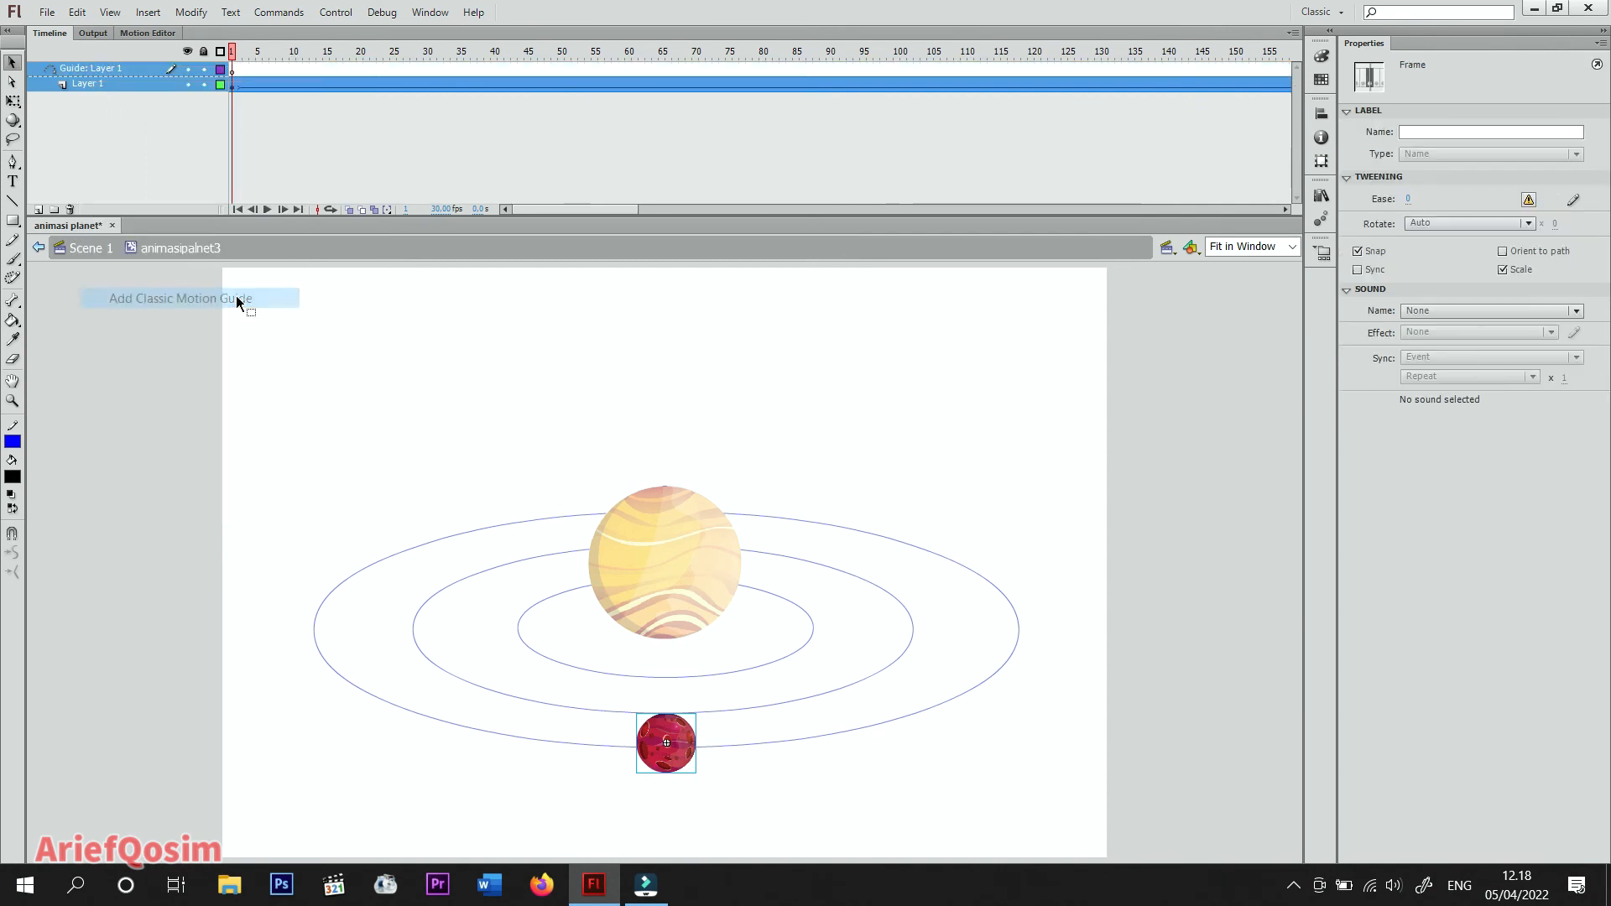
pyautogui.click(203, 85)
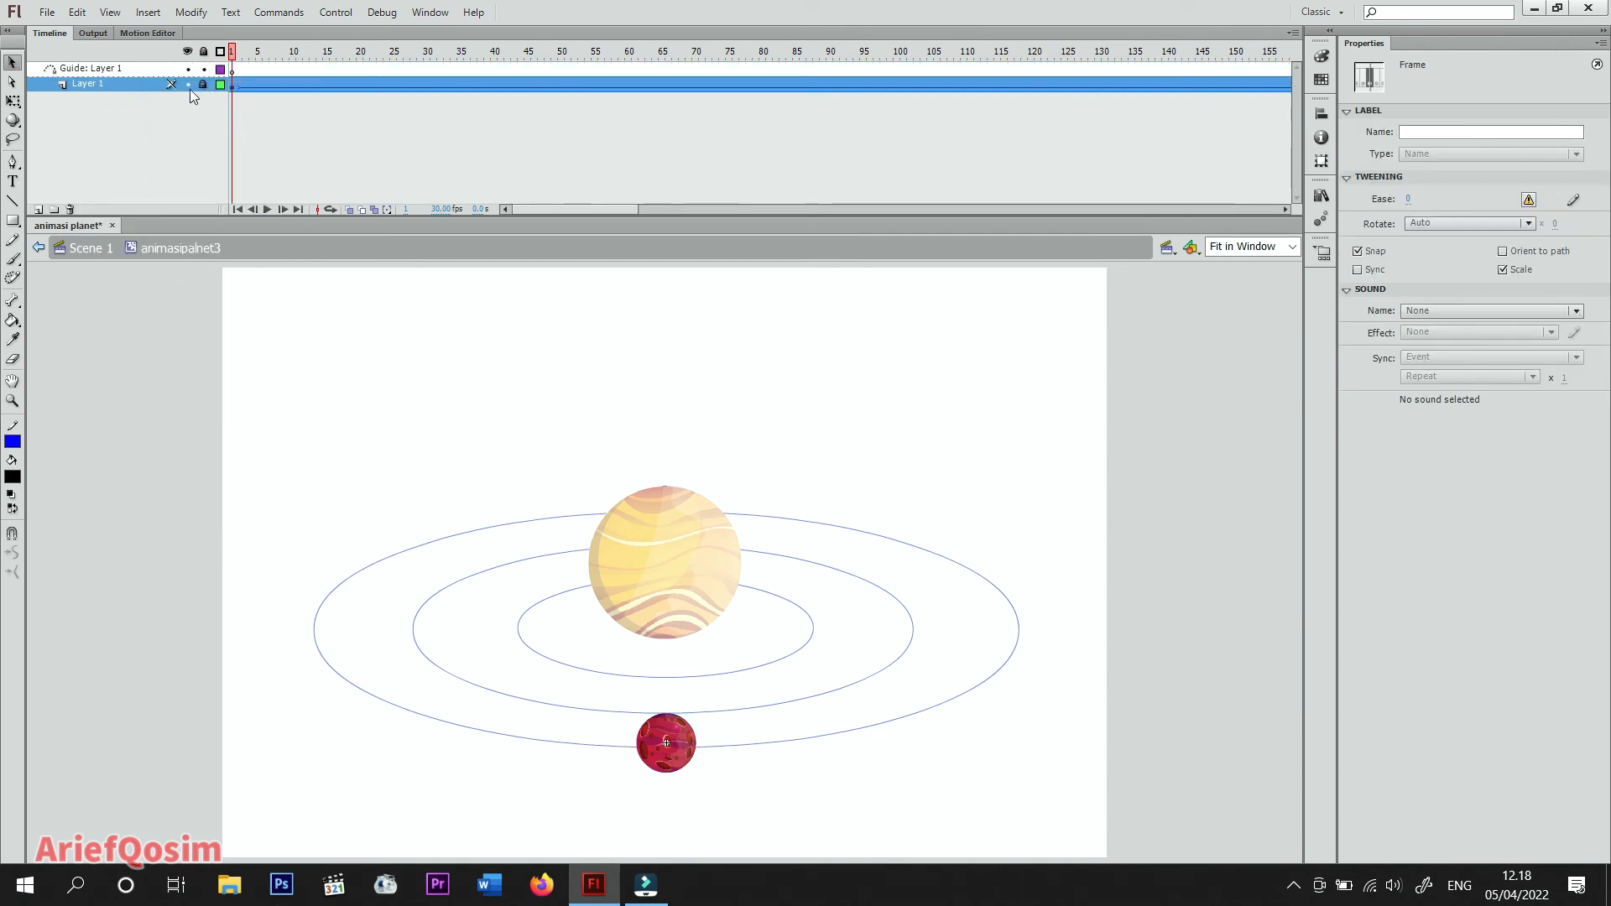
pyautogui.click(232, 73)
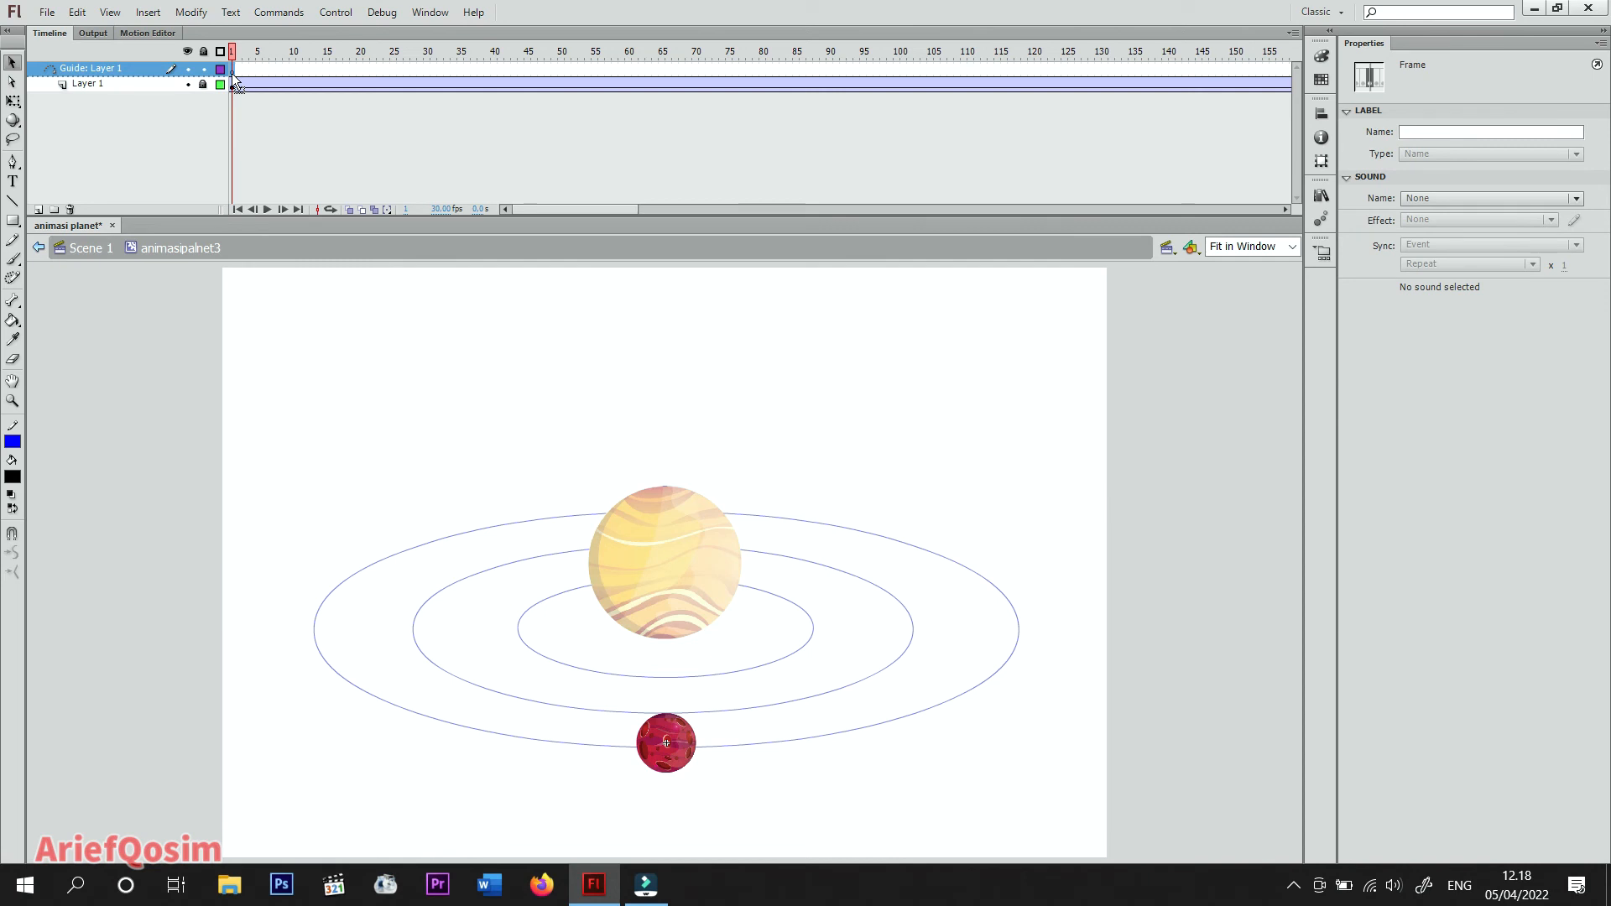
# Paste the copied orbit ellipse onto the guide layer and align it precisely over the outermost orbit.
pyautogui.rightClick(411, 369)
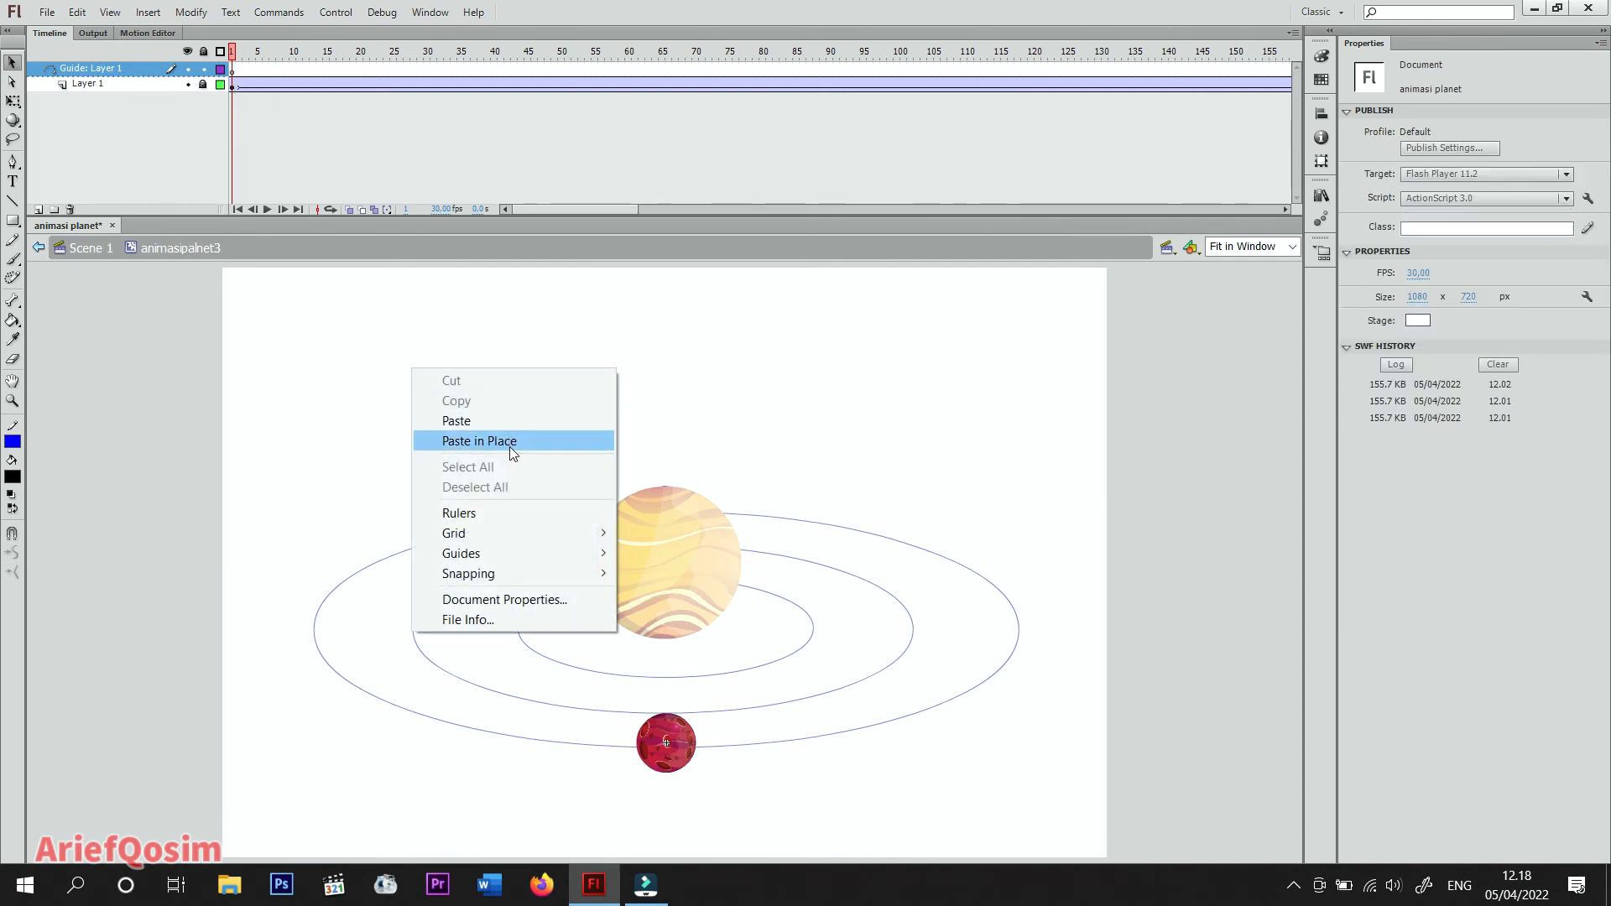
pyautogui.click(480, 422)
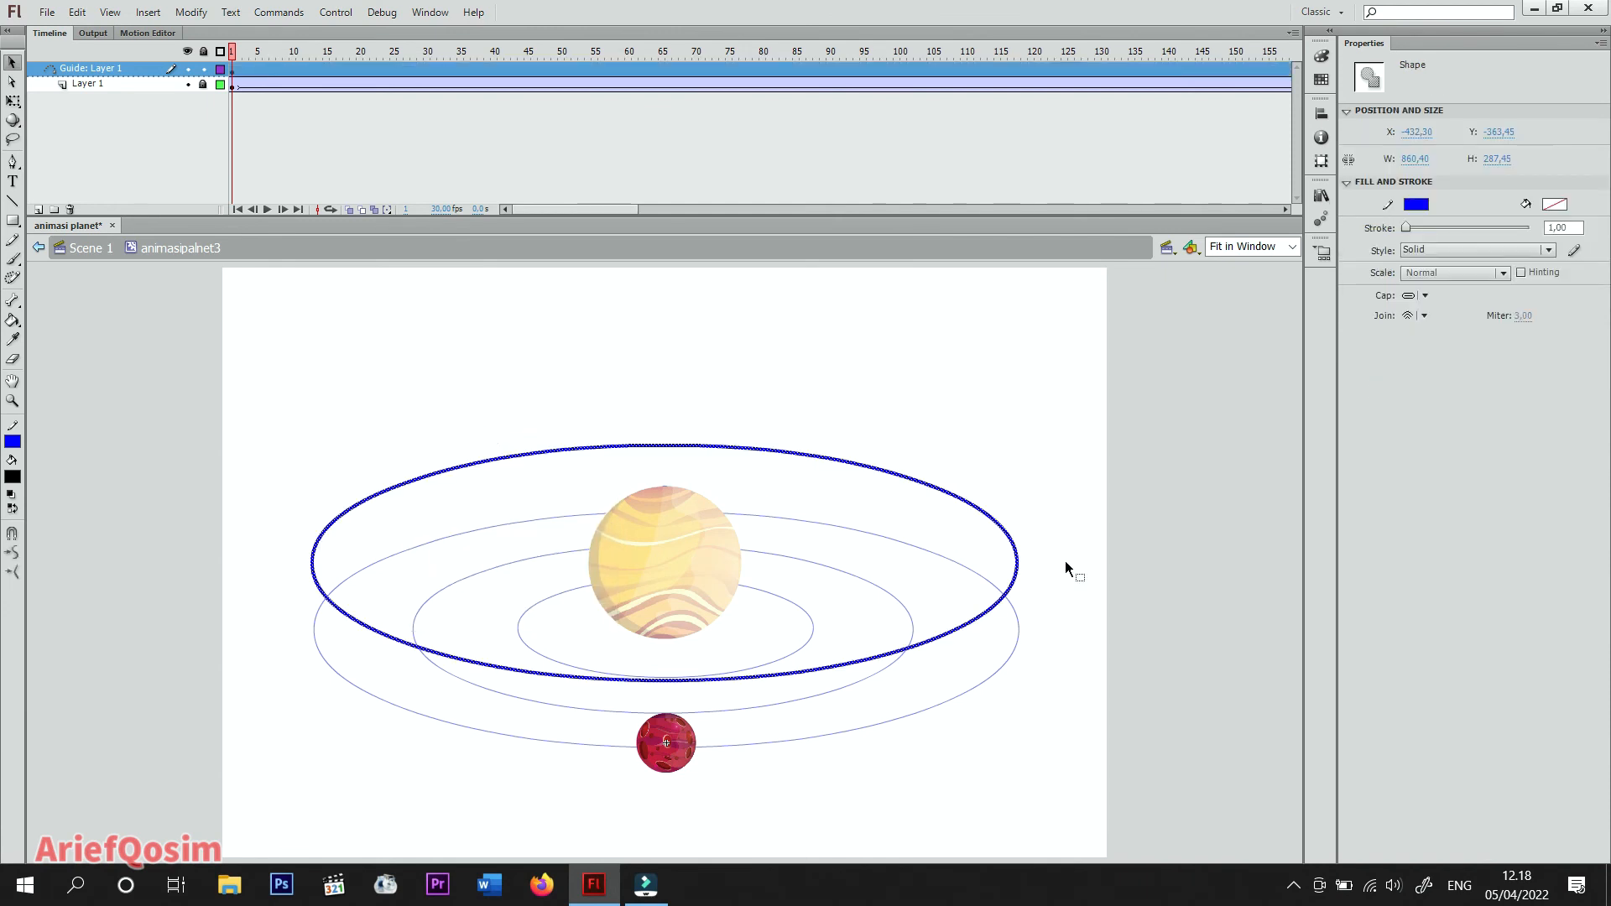
pyautogui.moveTo(1004, 531); pyautogui.dragTo(998, 592)
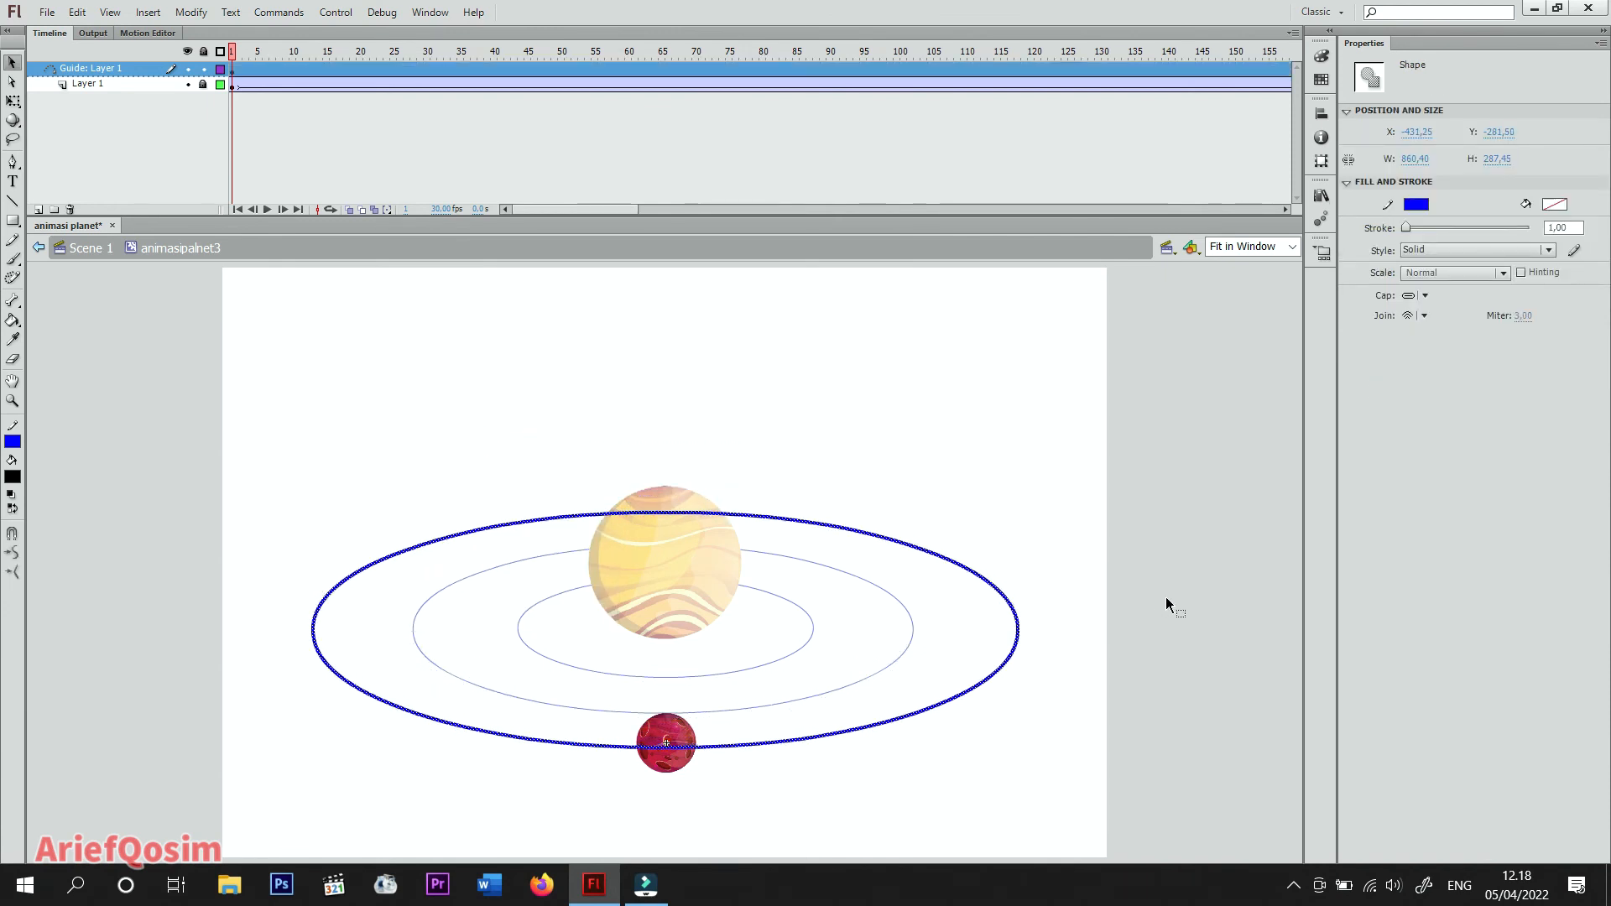
pyautogui.click(1292, 246)
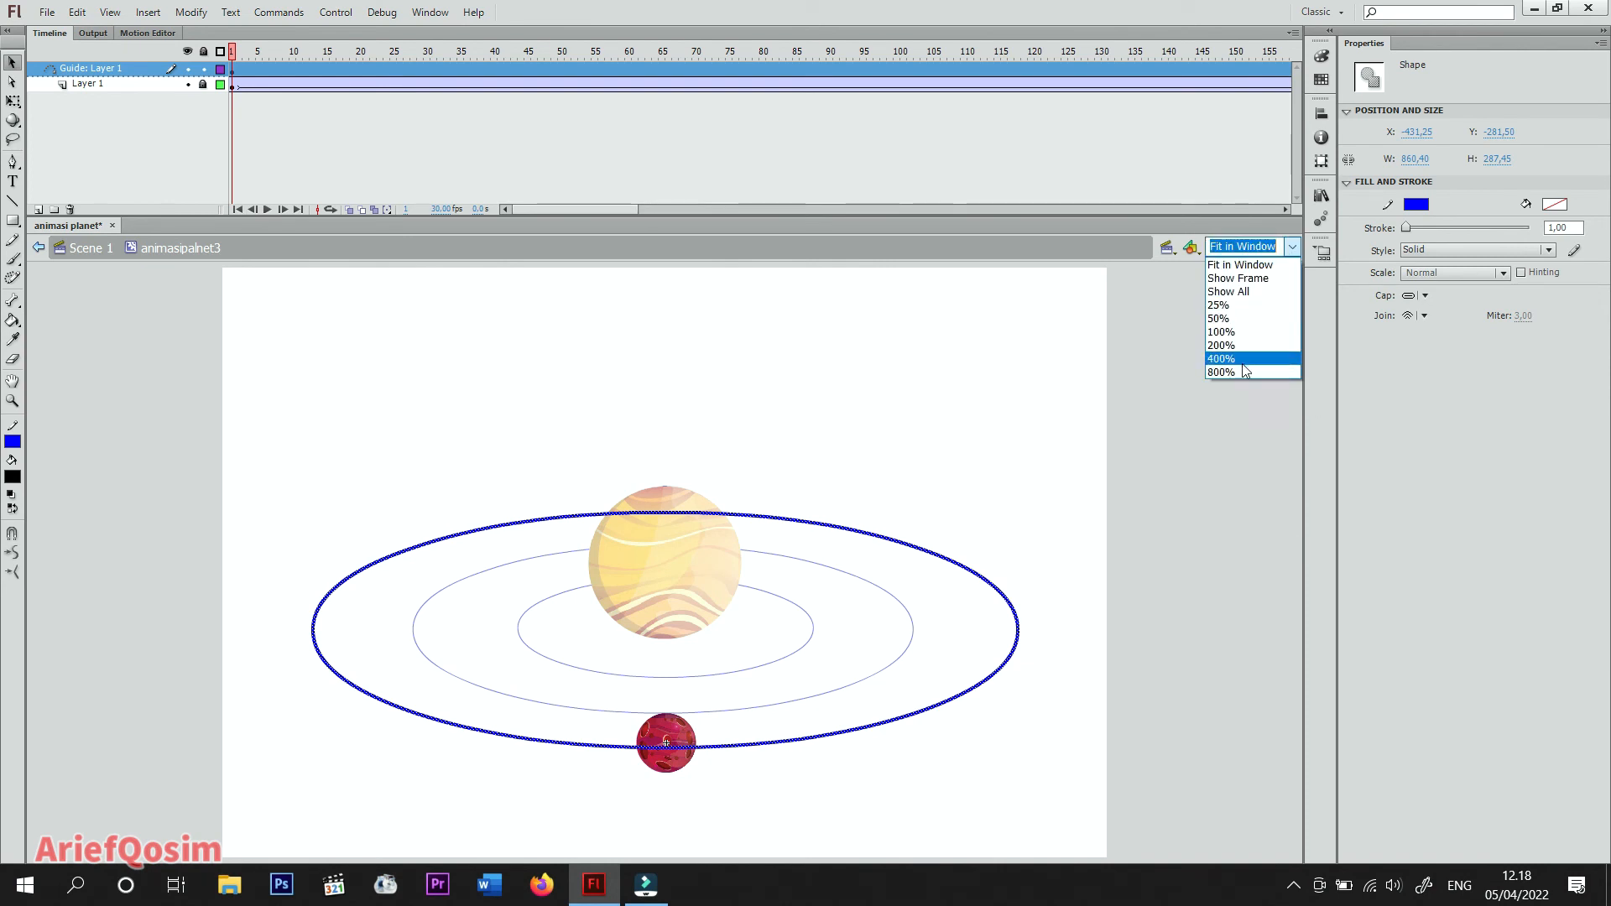
pyautogui.click(1235, 370)
pyautogui.scroll(-10, 844, 657)
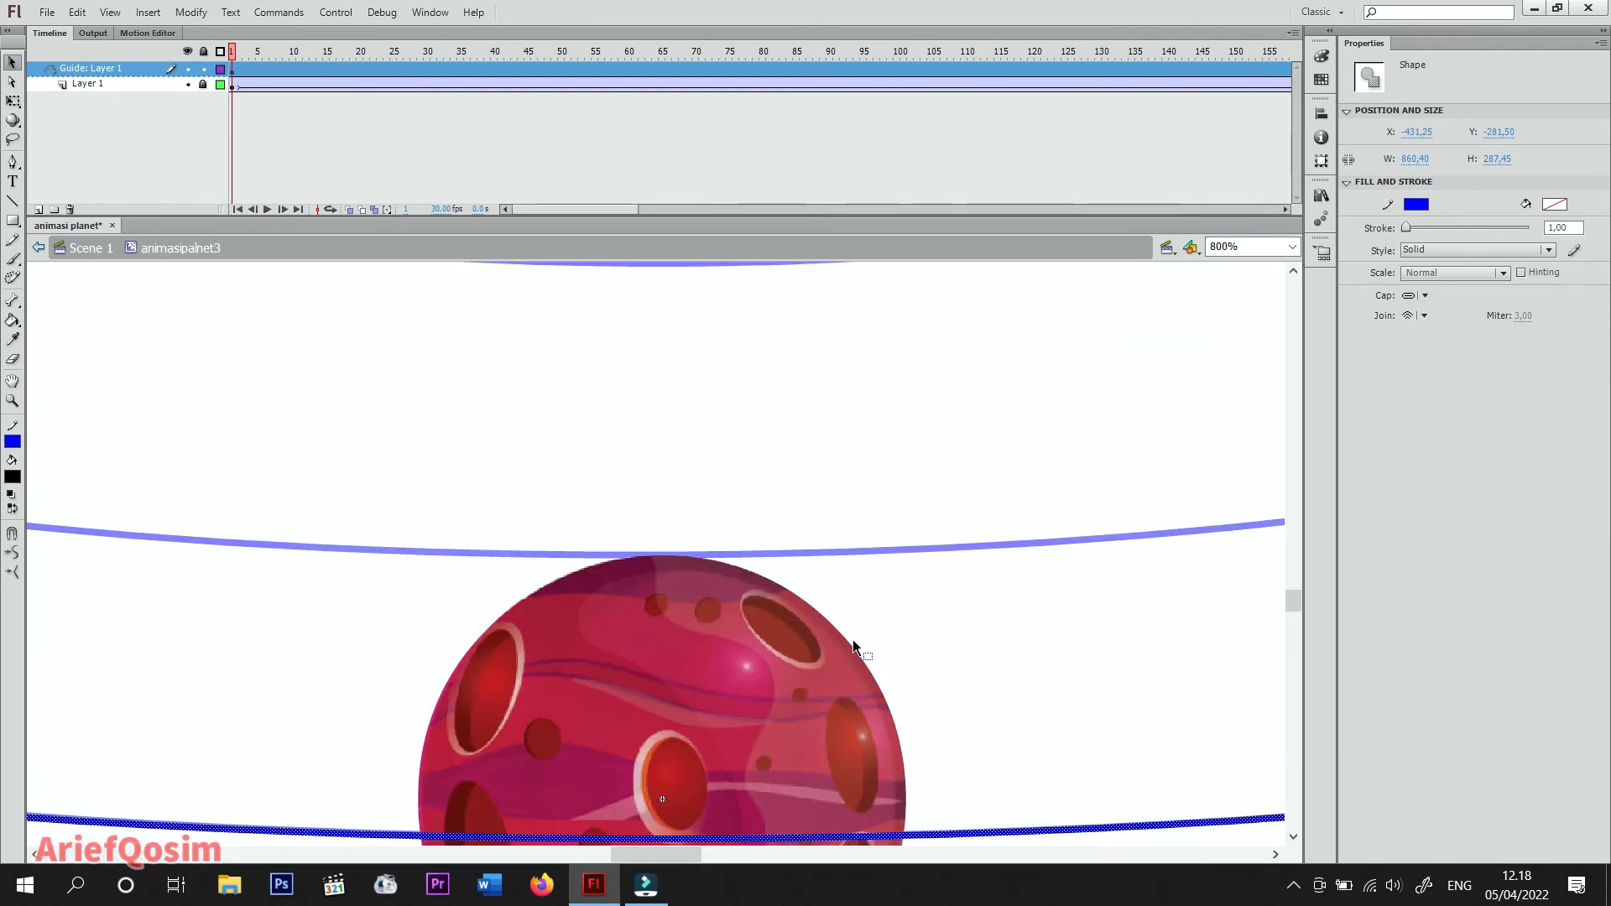
pyautogui.click(163, 683)
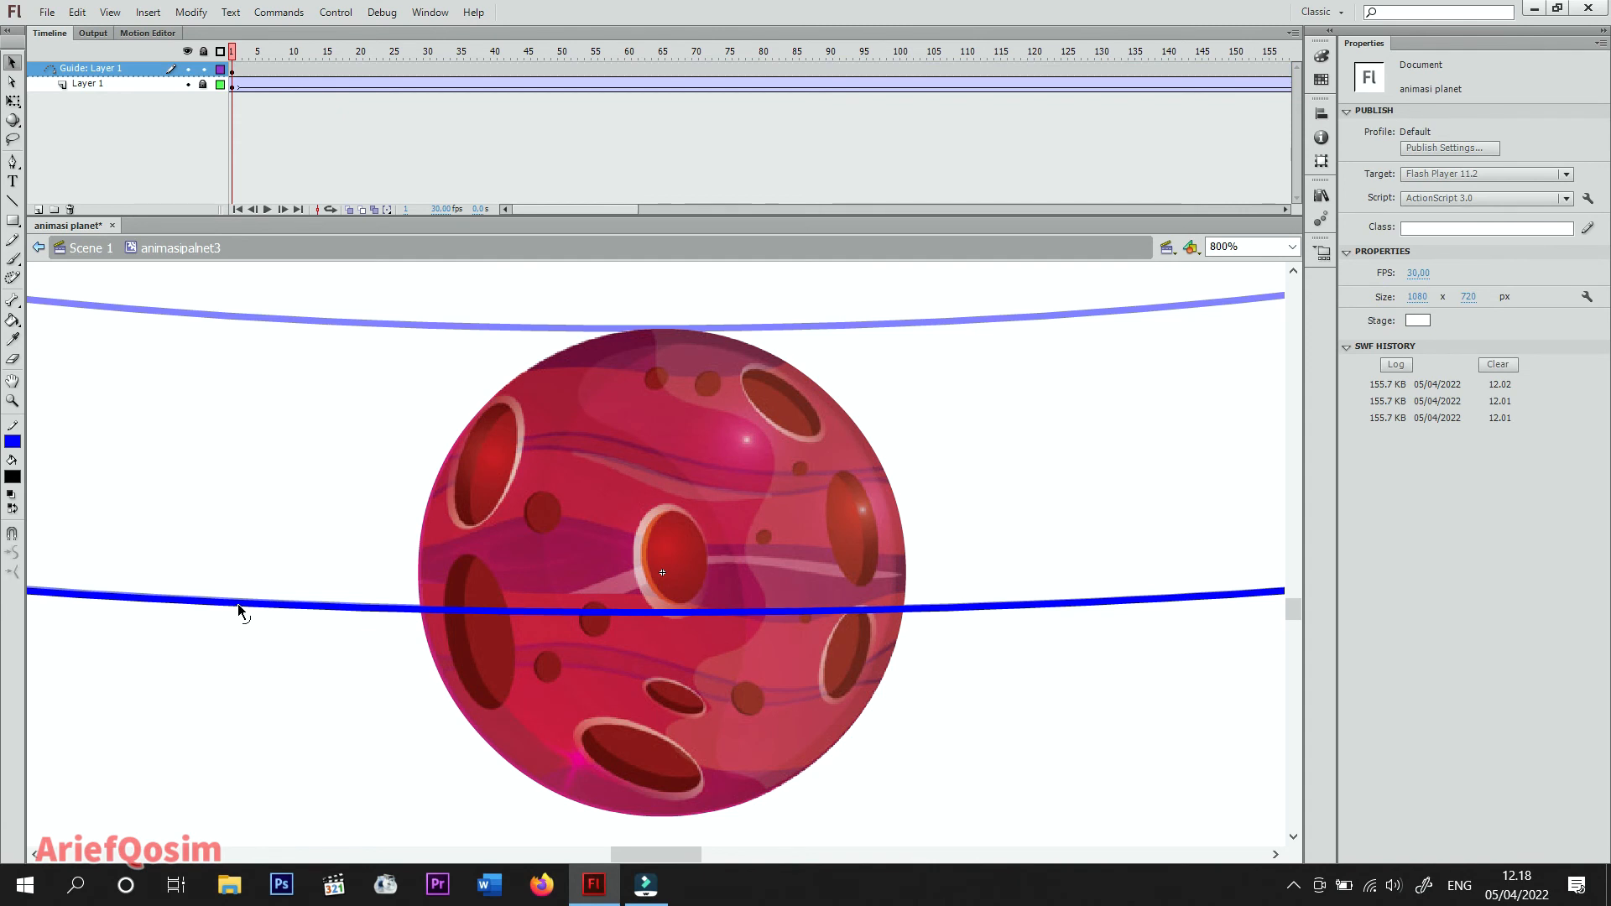
pyautogui.click(238, 602)
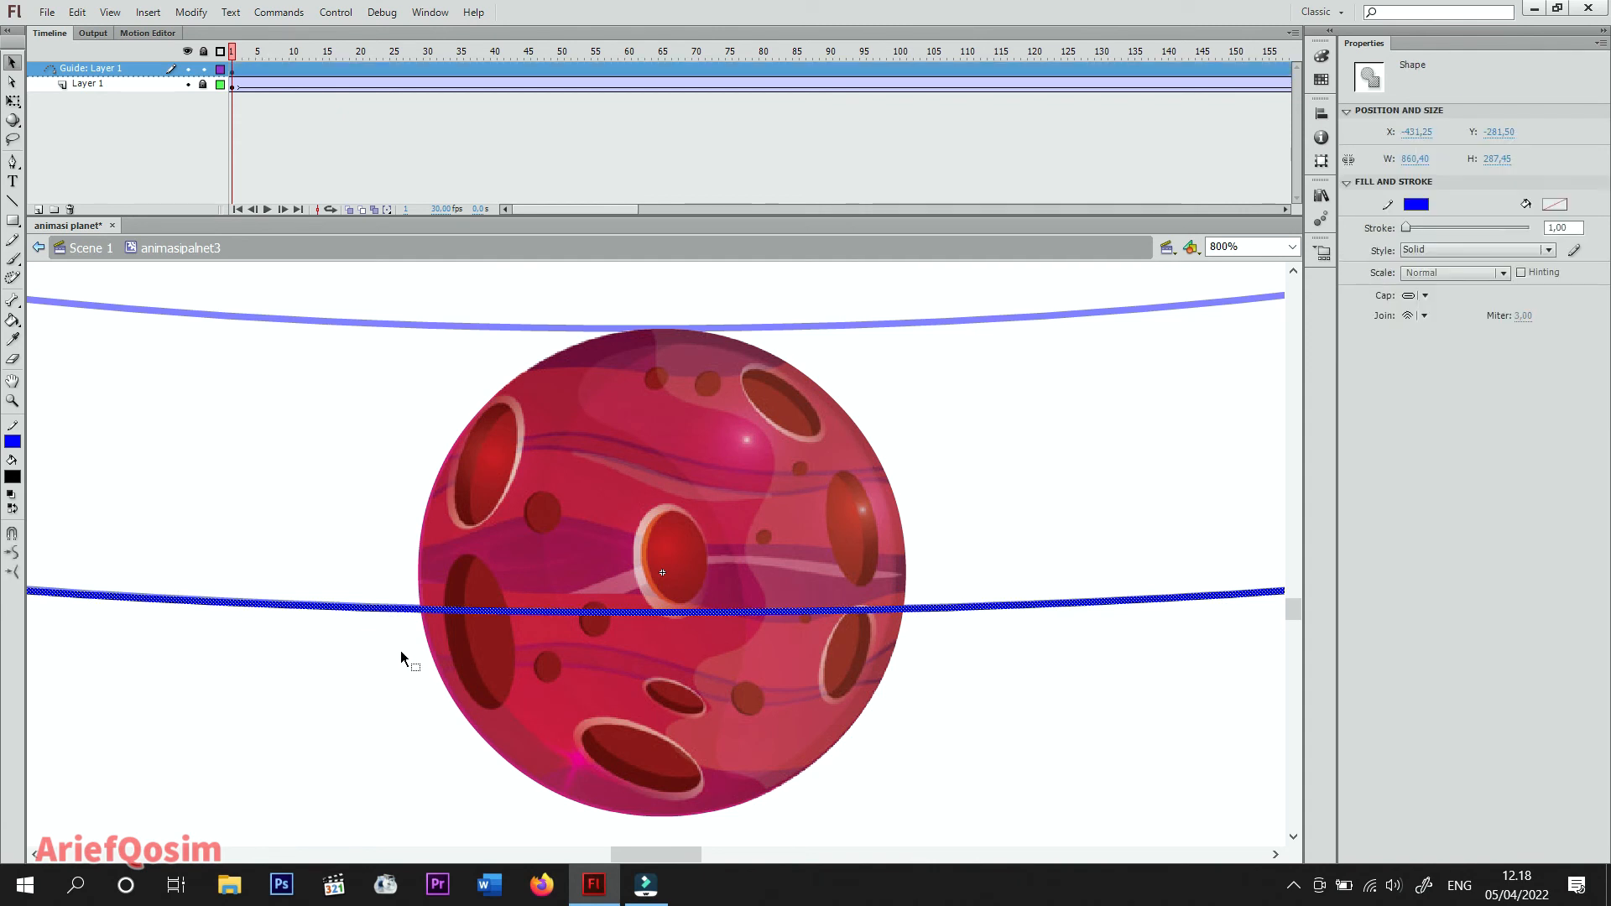
pyautogui.press('Down')
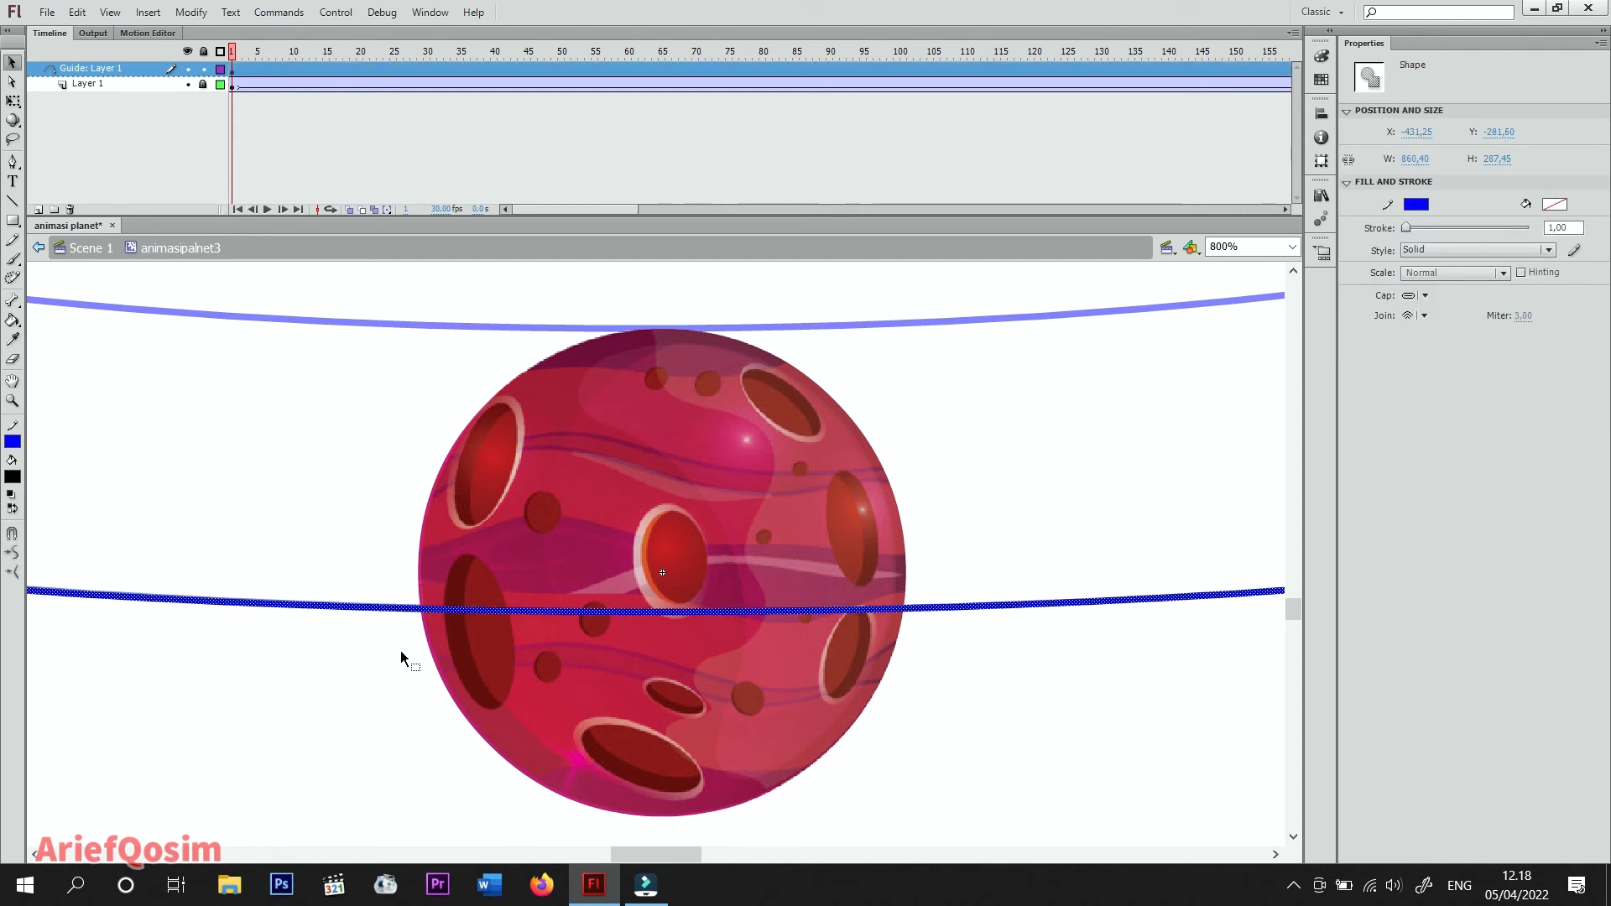
# Cut a small gap in the guide ellipse at its topmost point, above the red planet's starting position.
pyautogui.click(1290, 247)
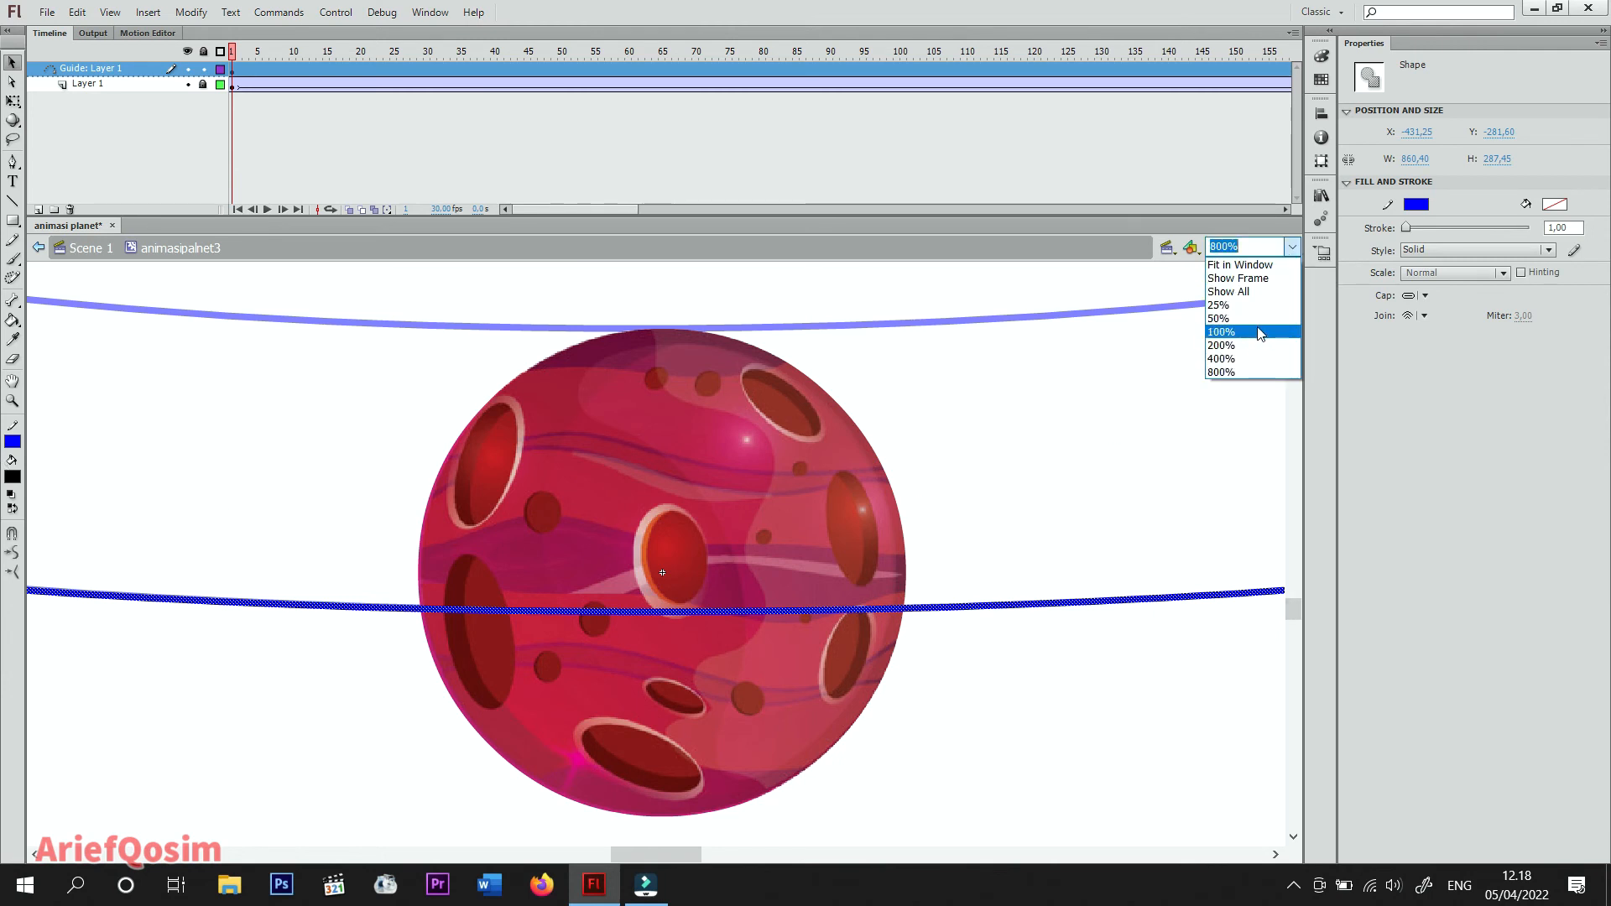
pyautogui.click(1221, 331)
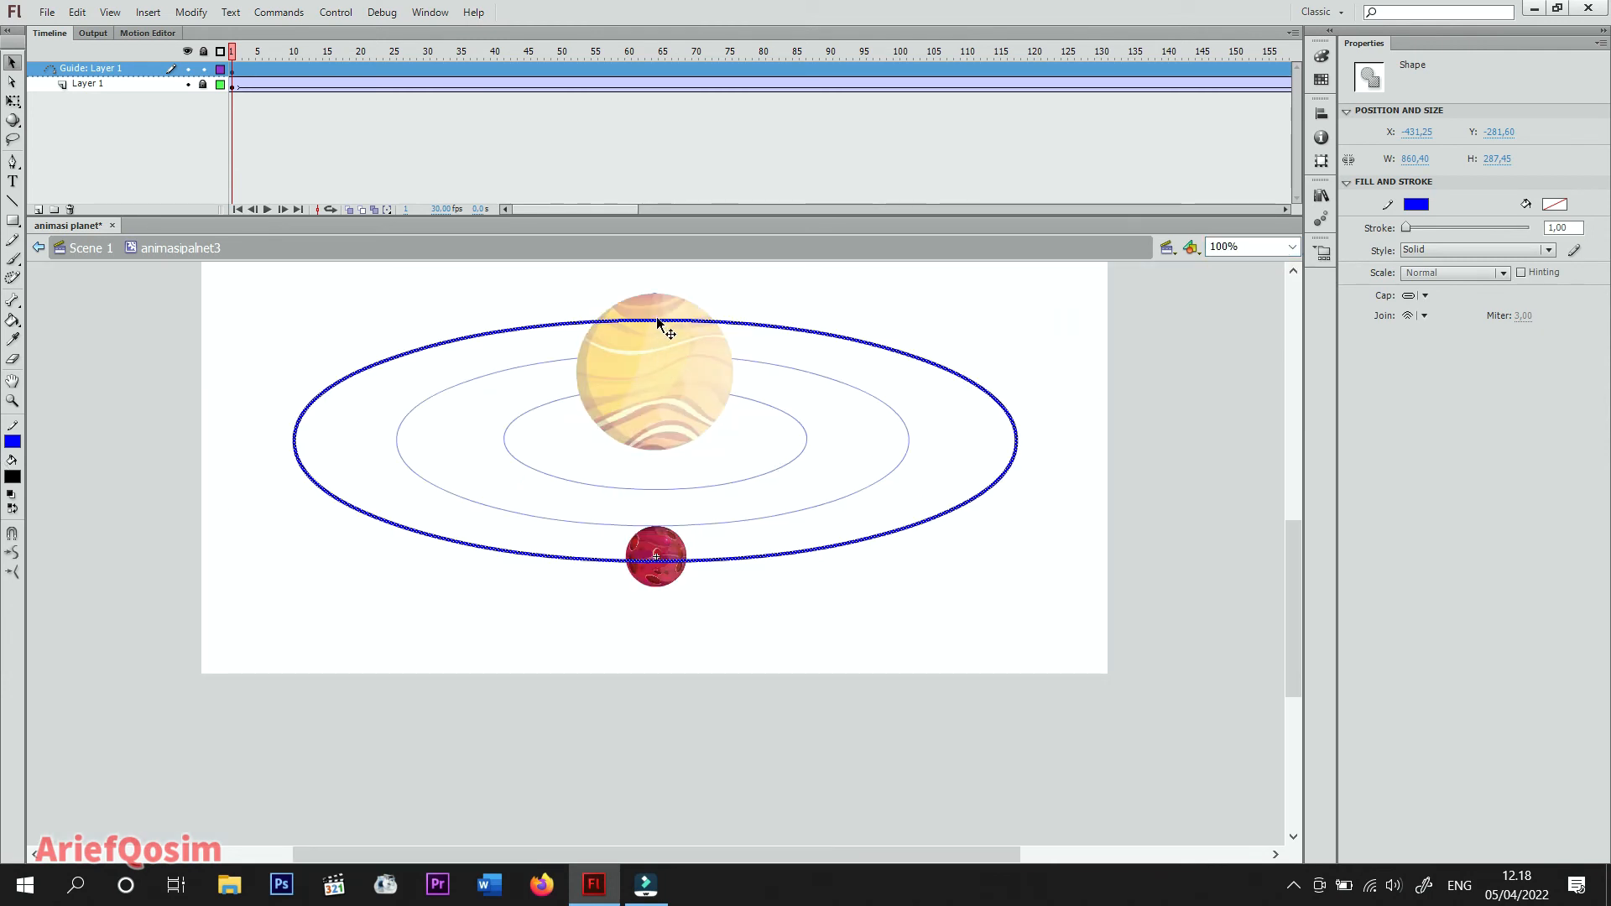
pyautogui.moveTo(654, 305); pyautogui.dragTo(662, 336)
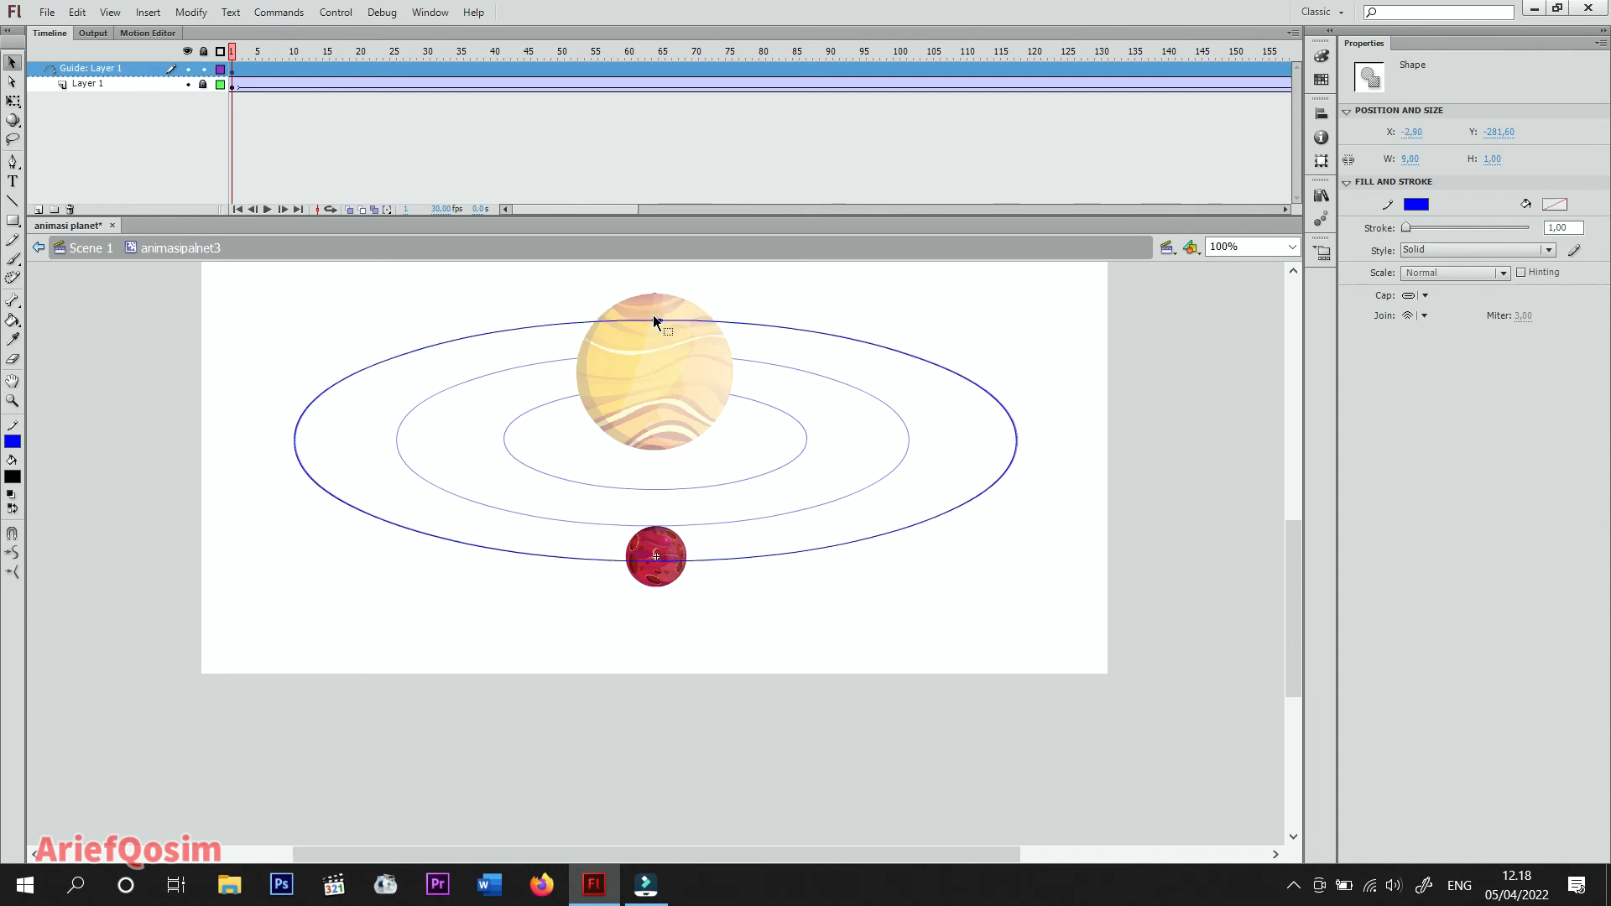
pyautogui.click(1292, 247)
pyautogui.click(1221, 358)
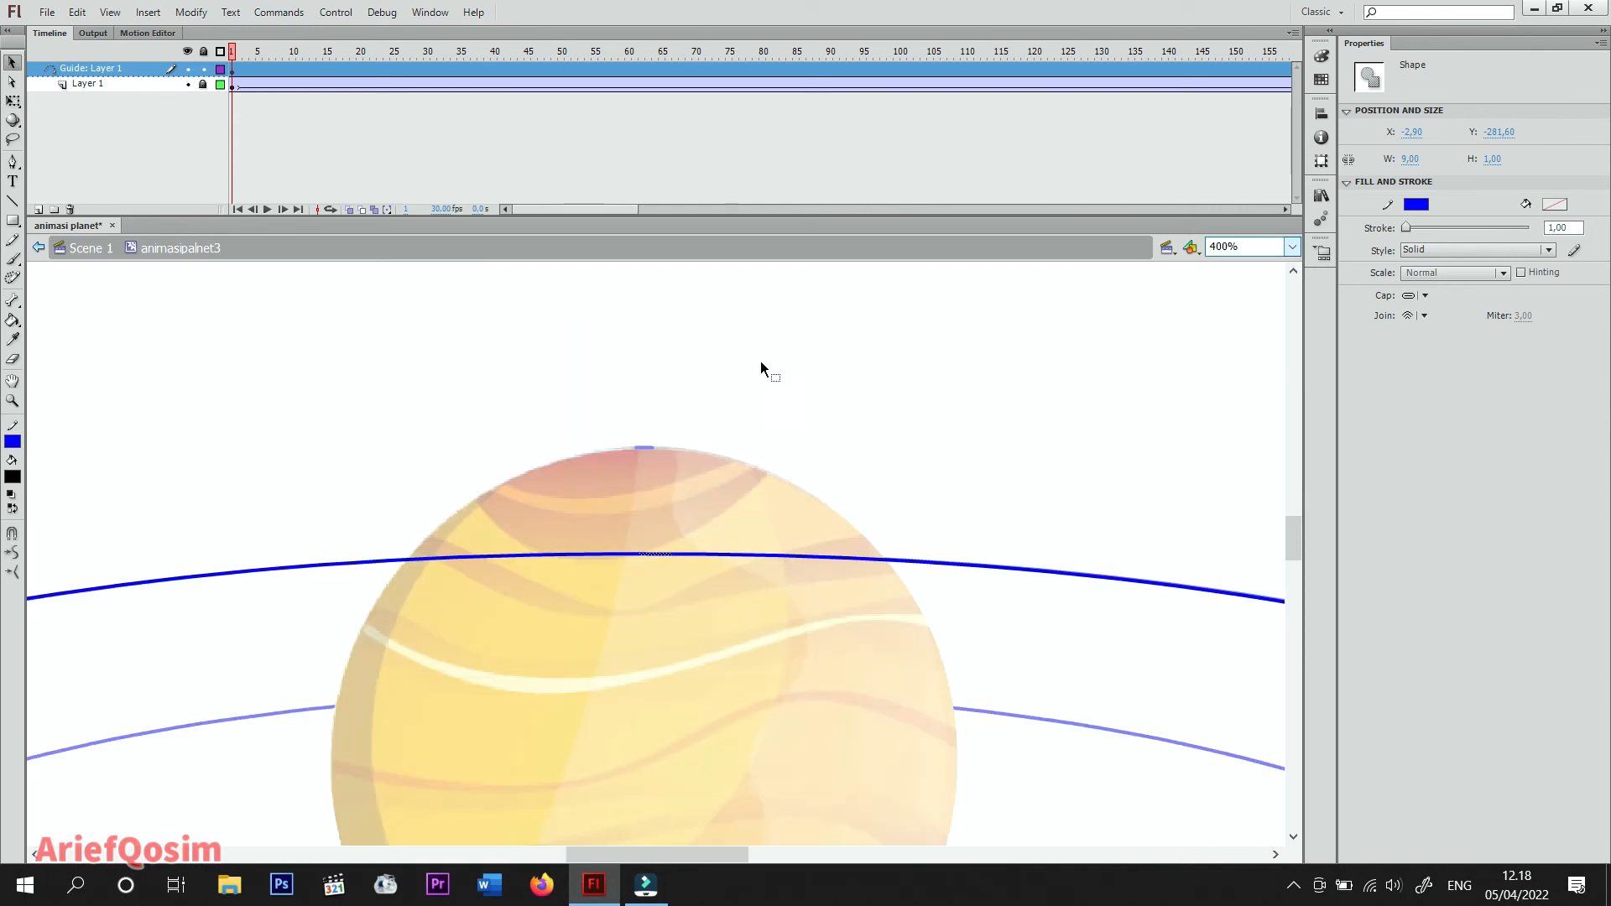
pyautogui.moveTo(635, 533); pyautogui.dragTo(668, 586)
pyautogui.press('Delete')
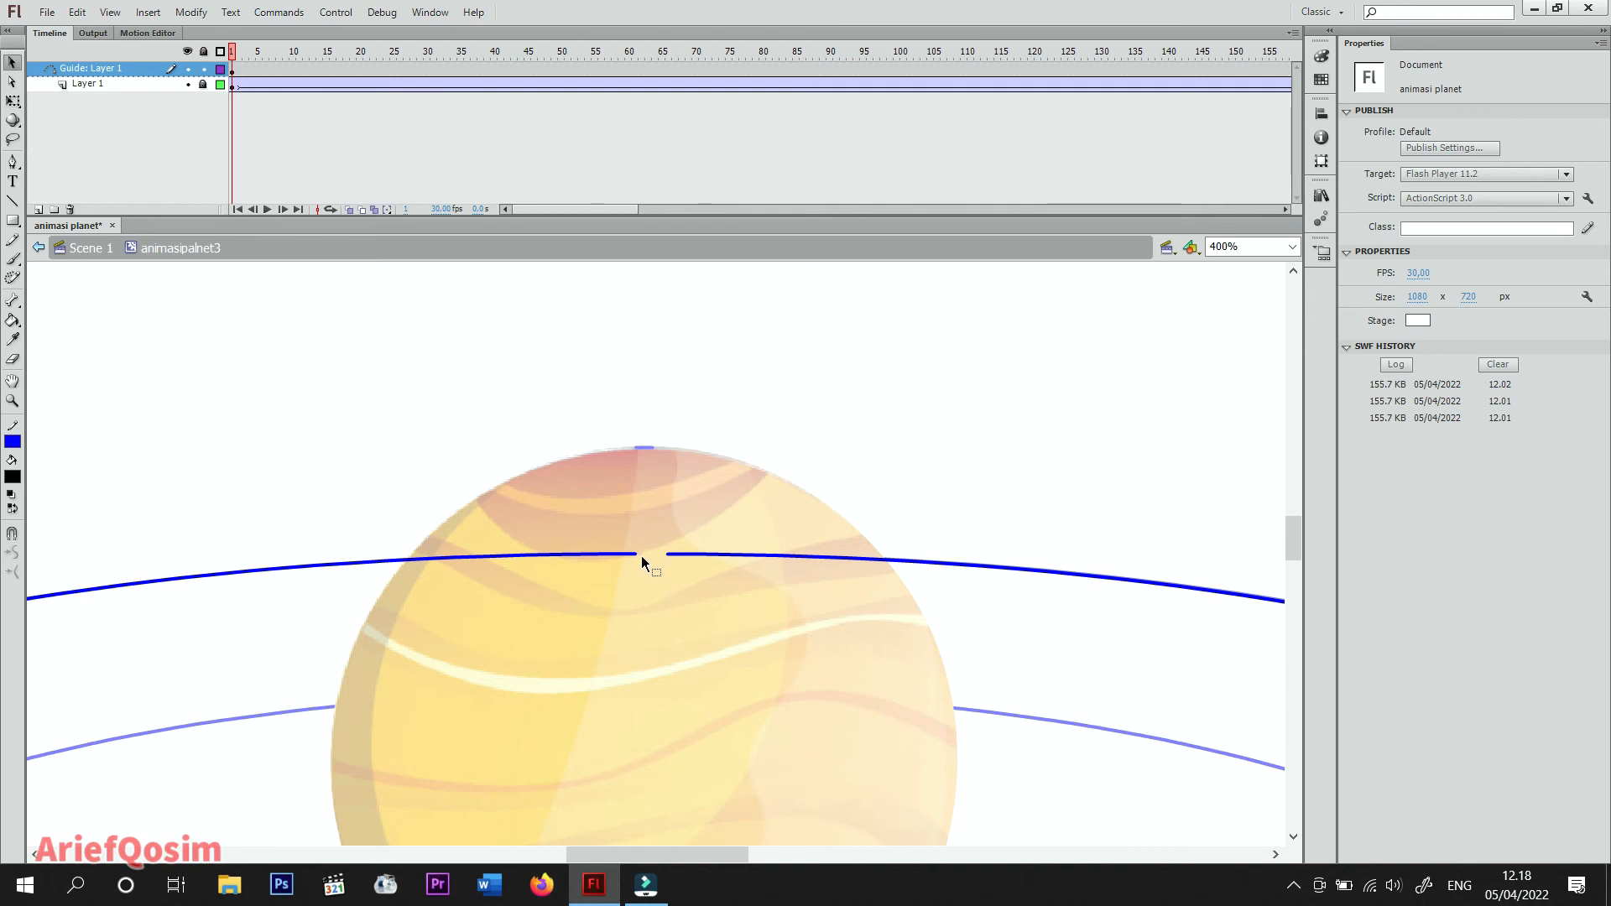
# On Layer 1's first frame, snap the red planet to the left end of the guide's gap.
pyautogui.click(233, 87)
pyautogui.moveTo(1290, 544); pyautogui.dragTo(1310, 595)
pyautogui.click(1291, 248)
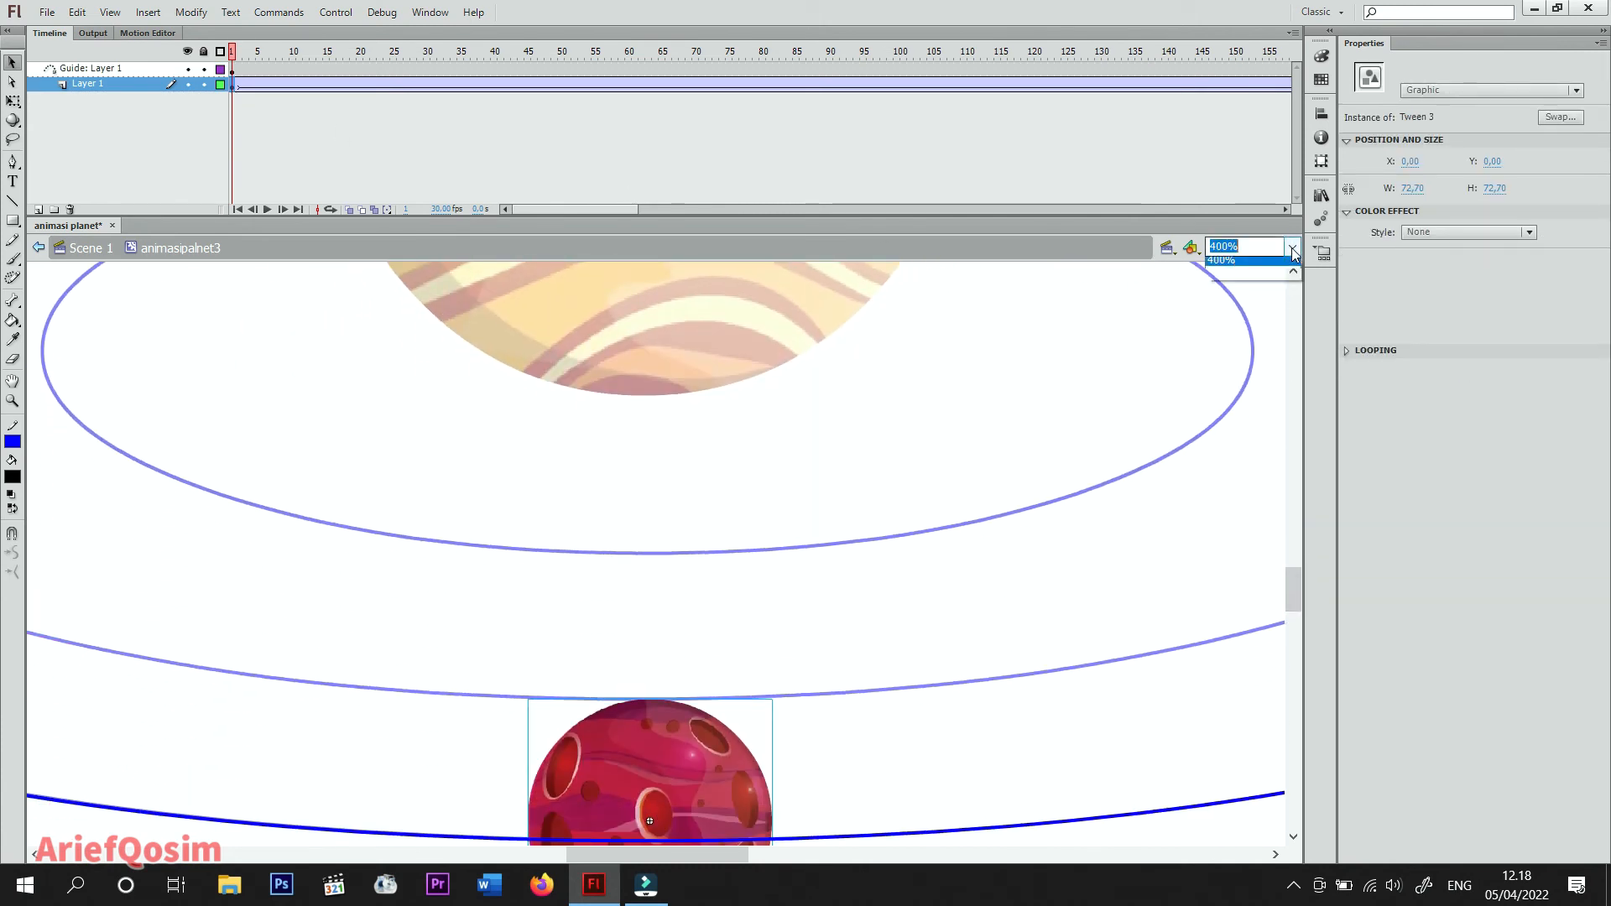
pyautogui.click(1240, 339)
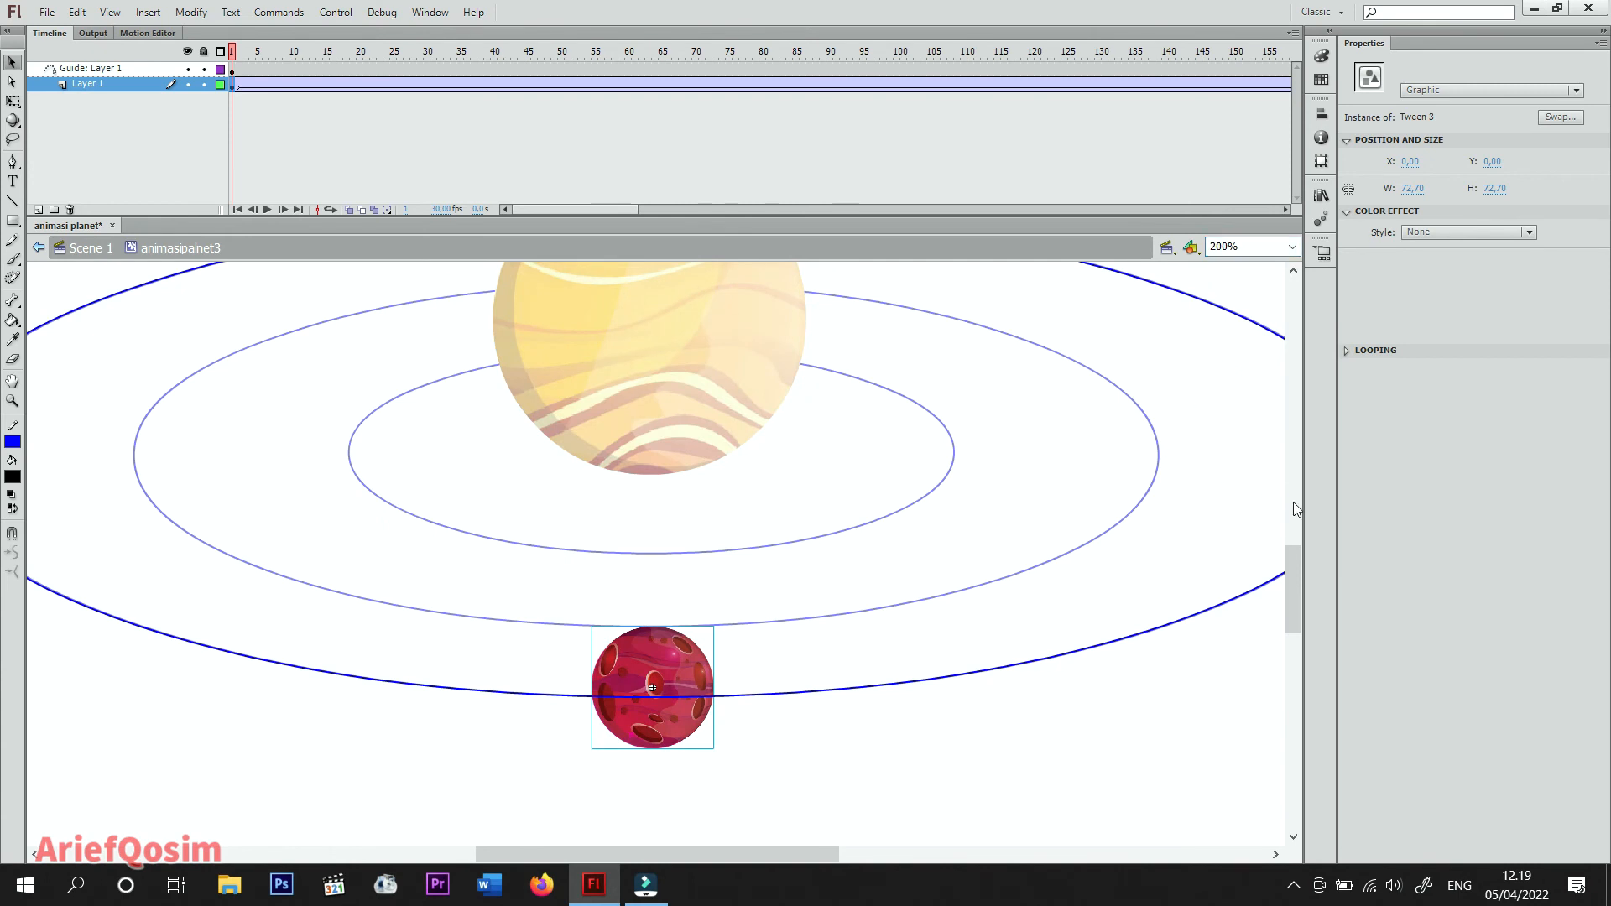
pyautogui.moveTo(1299, 570); pyautogui.dragTo(1310, 552)
pyautogui.moveTo(671, 789); pyautogui.dragTo(639, 352)
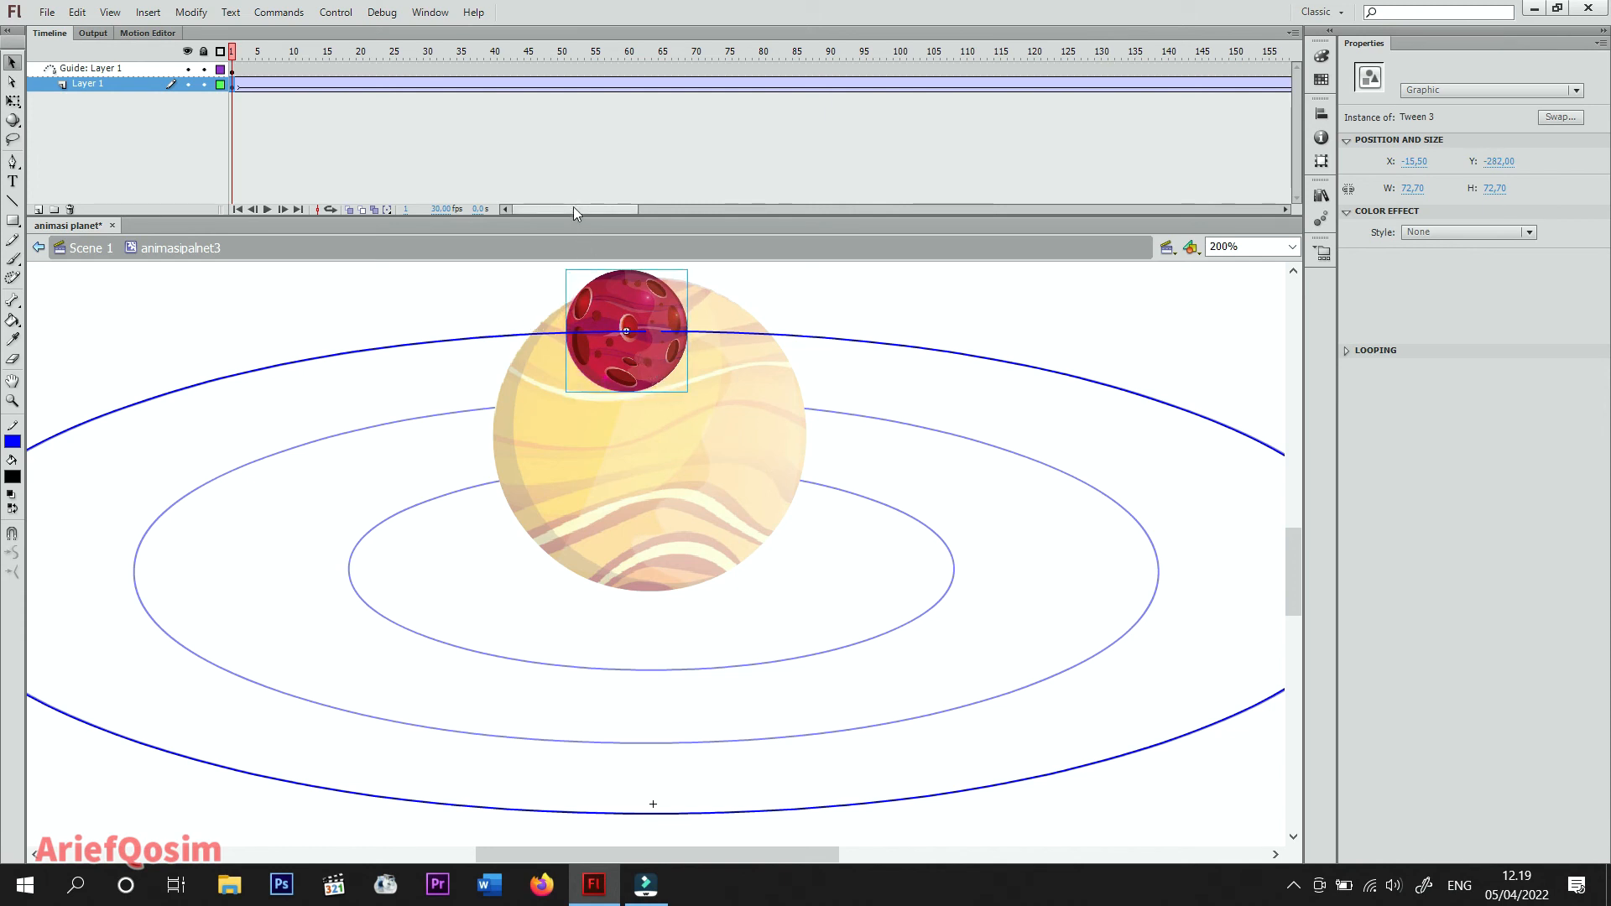
# Snap the red planet to the right end of the guide's gap at frame 300 and play the animation.
pyautogui.moveTo(573, 207); pyautogui.dragTo(746, 203)
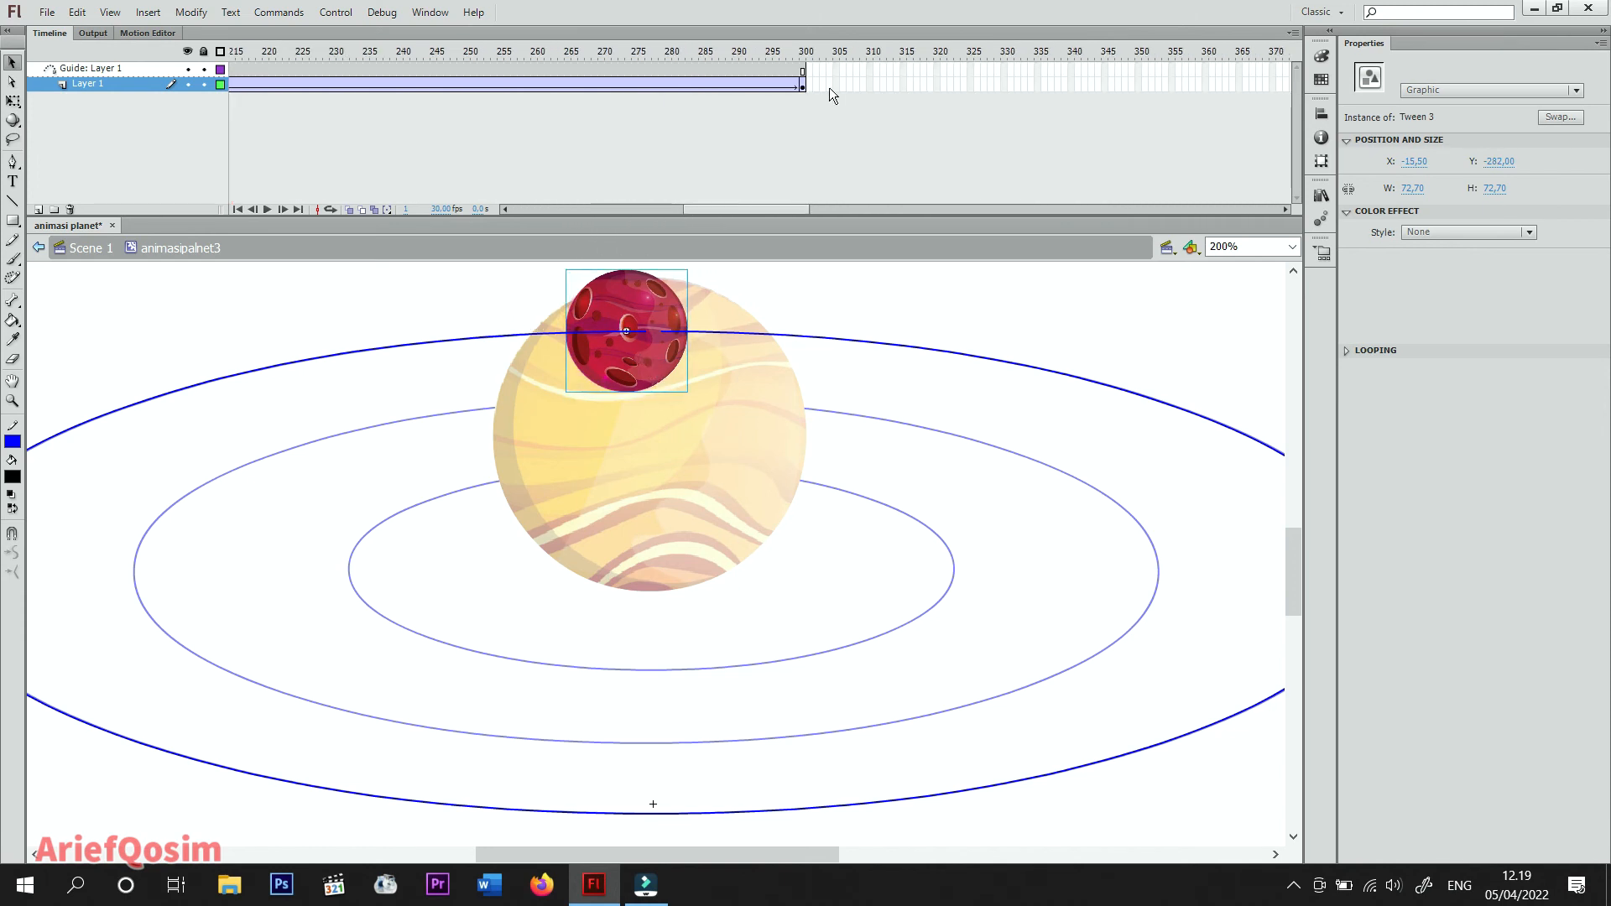
pyautogui.click(802, 83)
pyautogui.moveTo(687, 785); pyautogui.dragTo(680, 339)
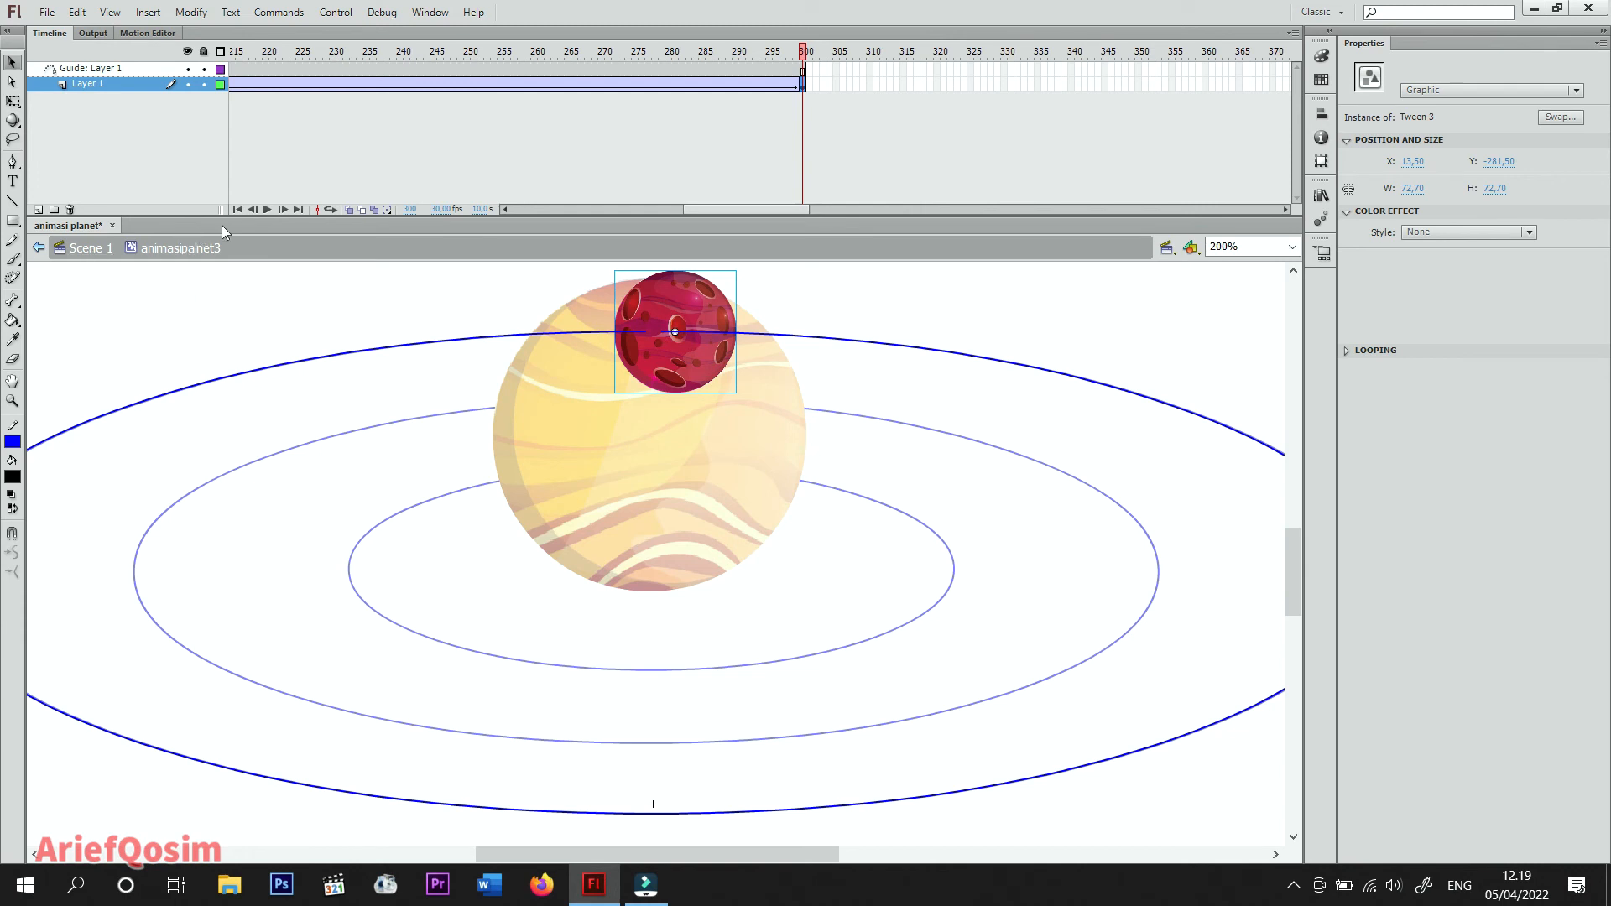
pyautogui.click(268, 210)
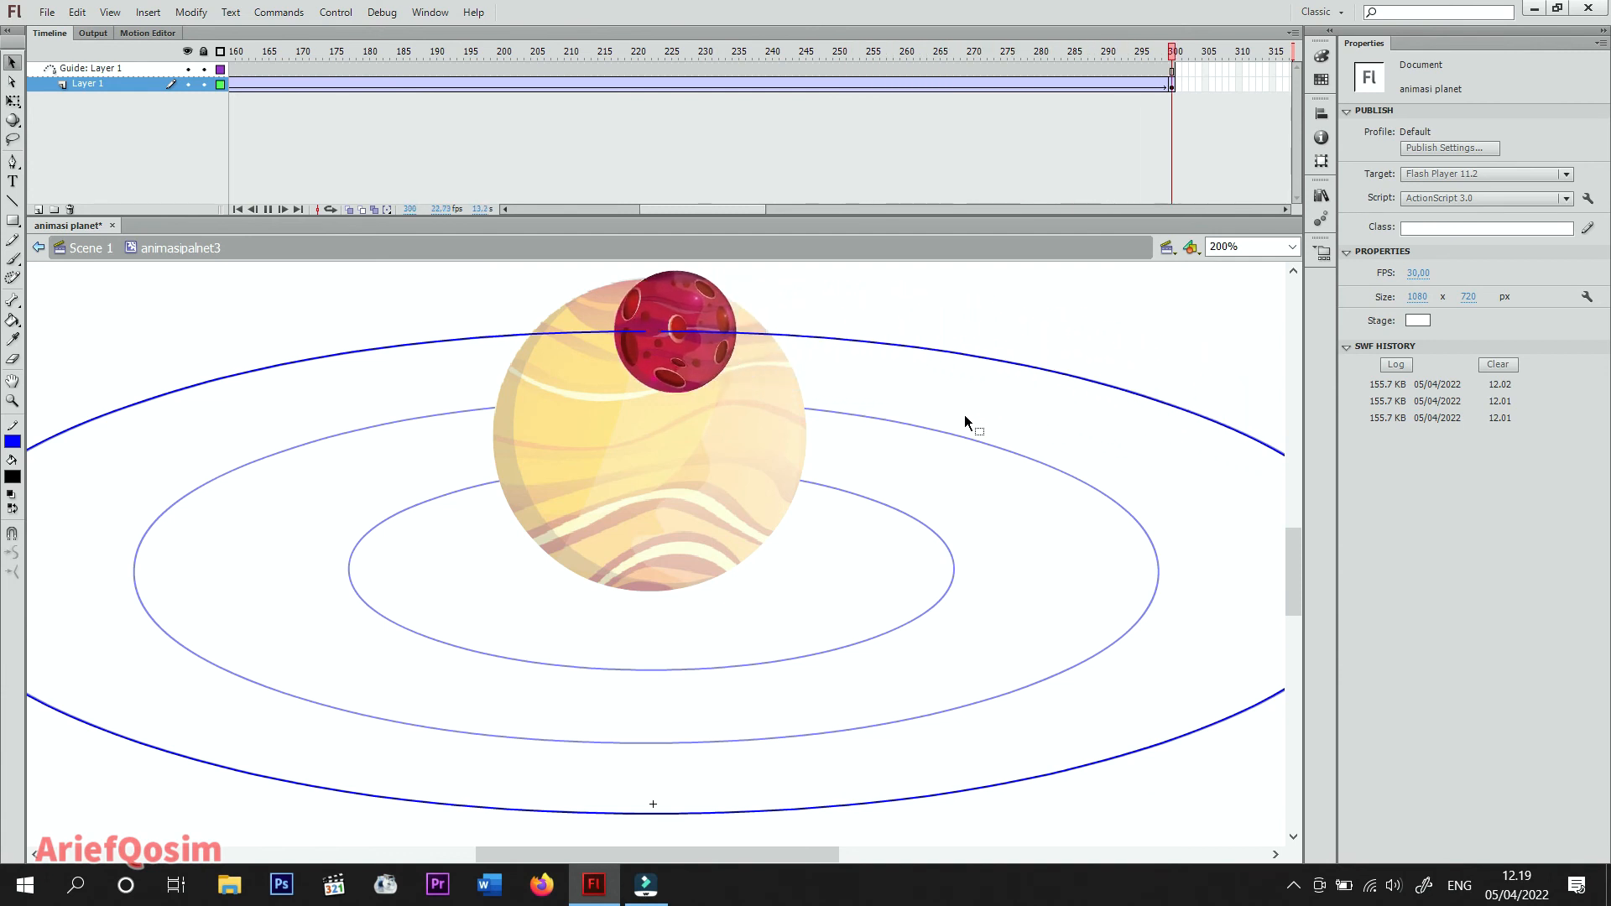
# Narrow the guide's gap by extending its left end, and realign the red planet to the gap's ends on frames 300 and 1.
pyautogui.click(1171, 86)
pyautogui.moveTo(712, 359); pyautogui.dragTo(664, 336)
pyautogui.click(645, 332)
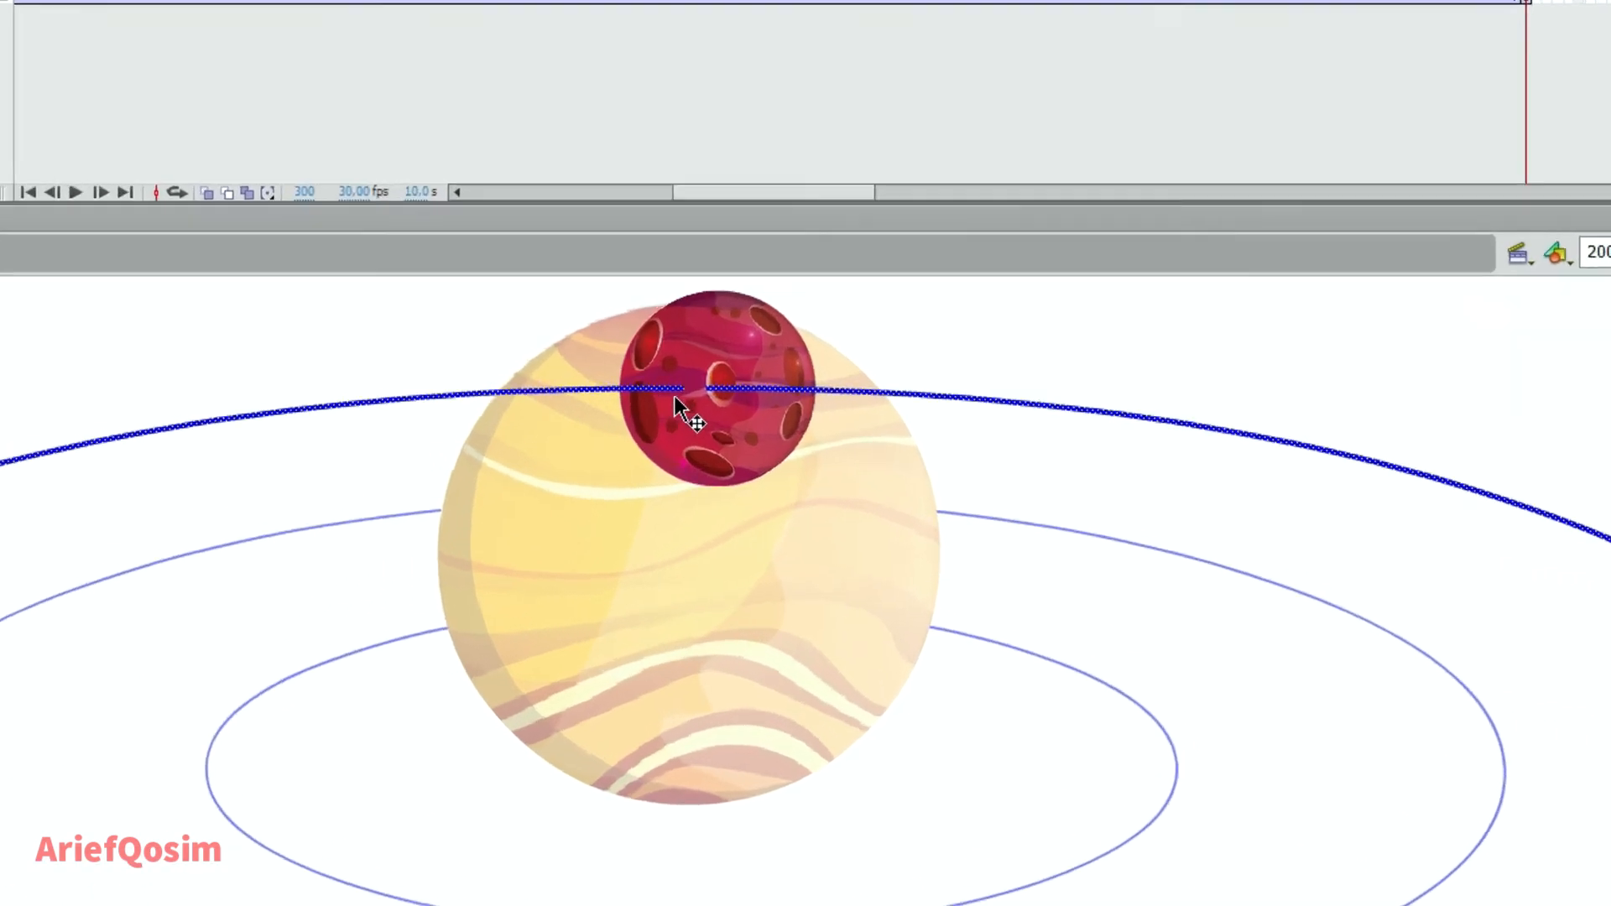
pyautogui.click(544, 305)
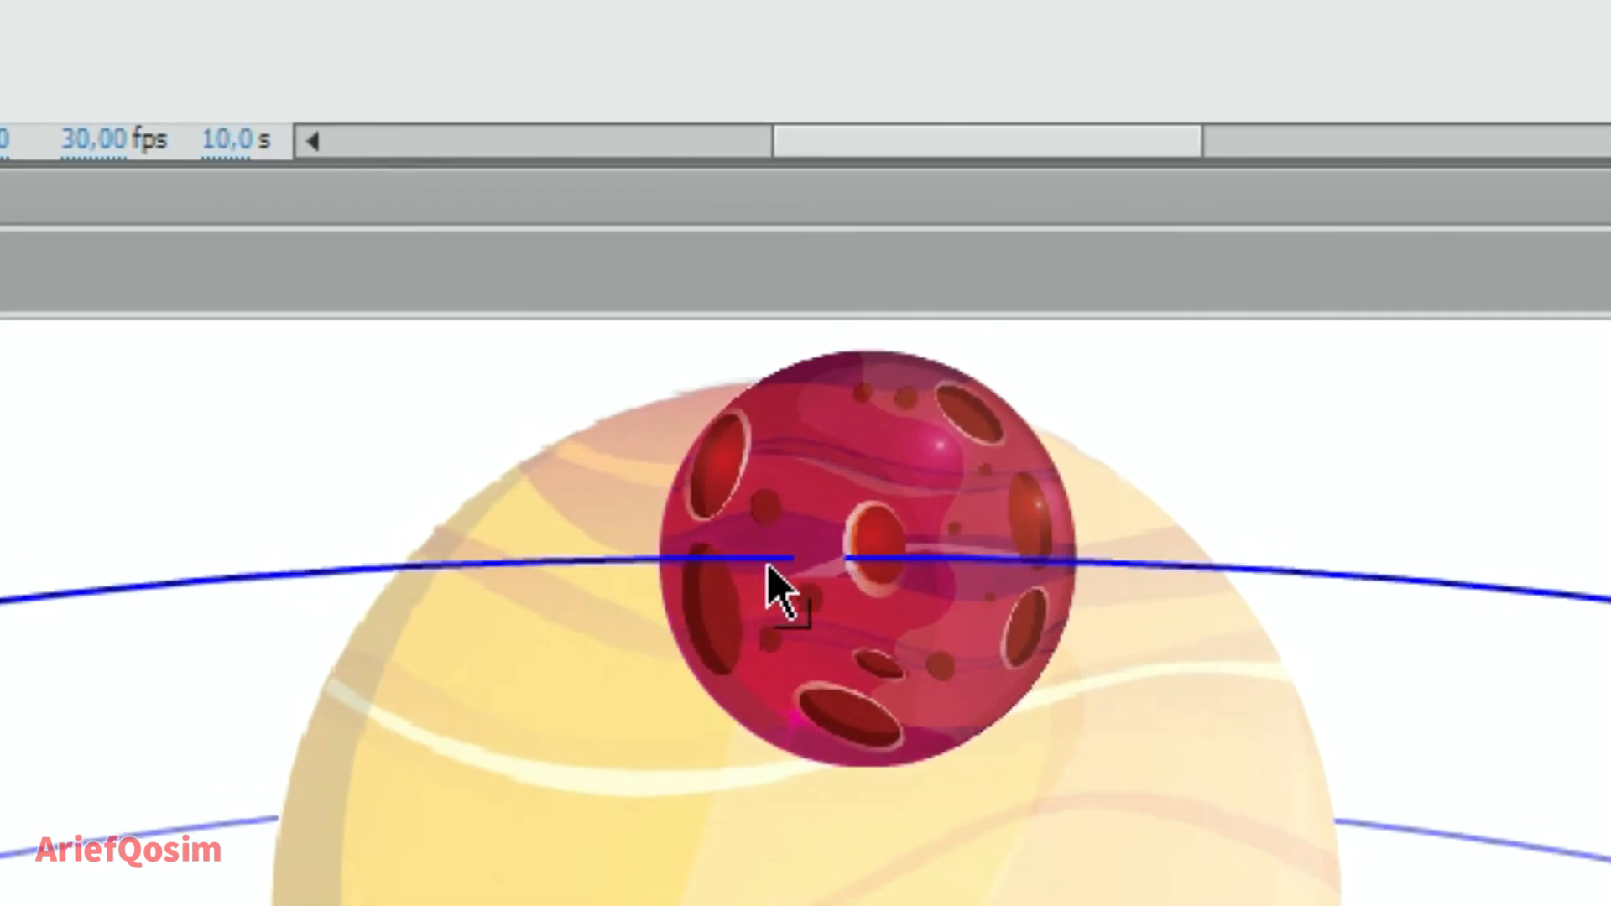
pyautogui.moveTo(789, 560); pyautogui.dragTo(822, 561)
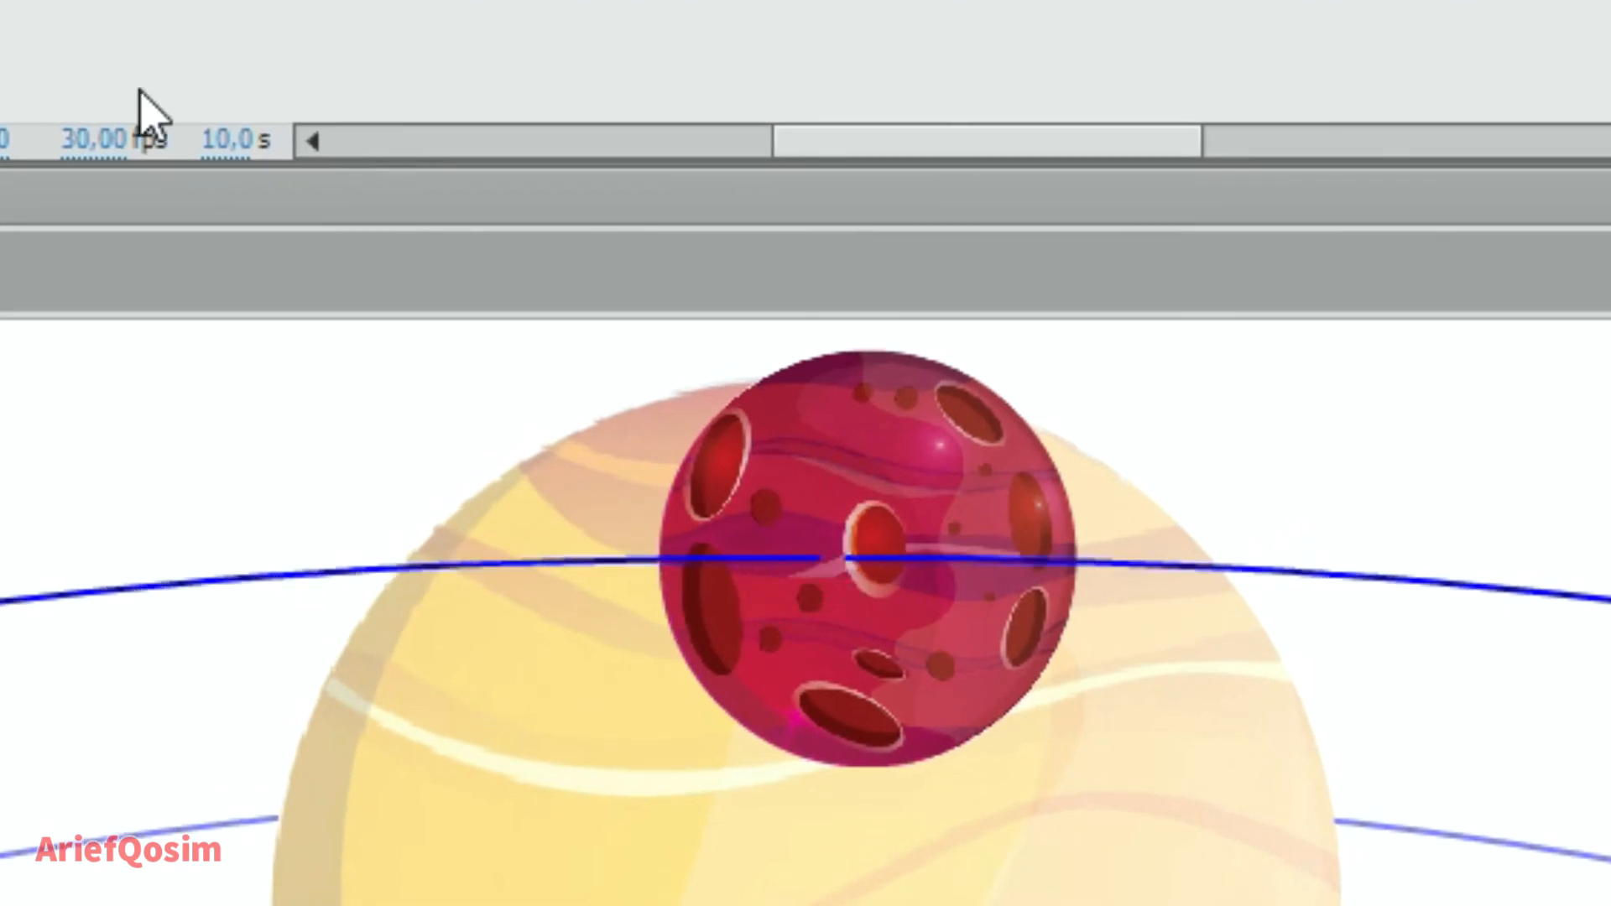
pyautogui.moveTo(965, 143); pyautogui.dragTo(529, 149)
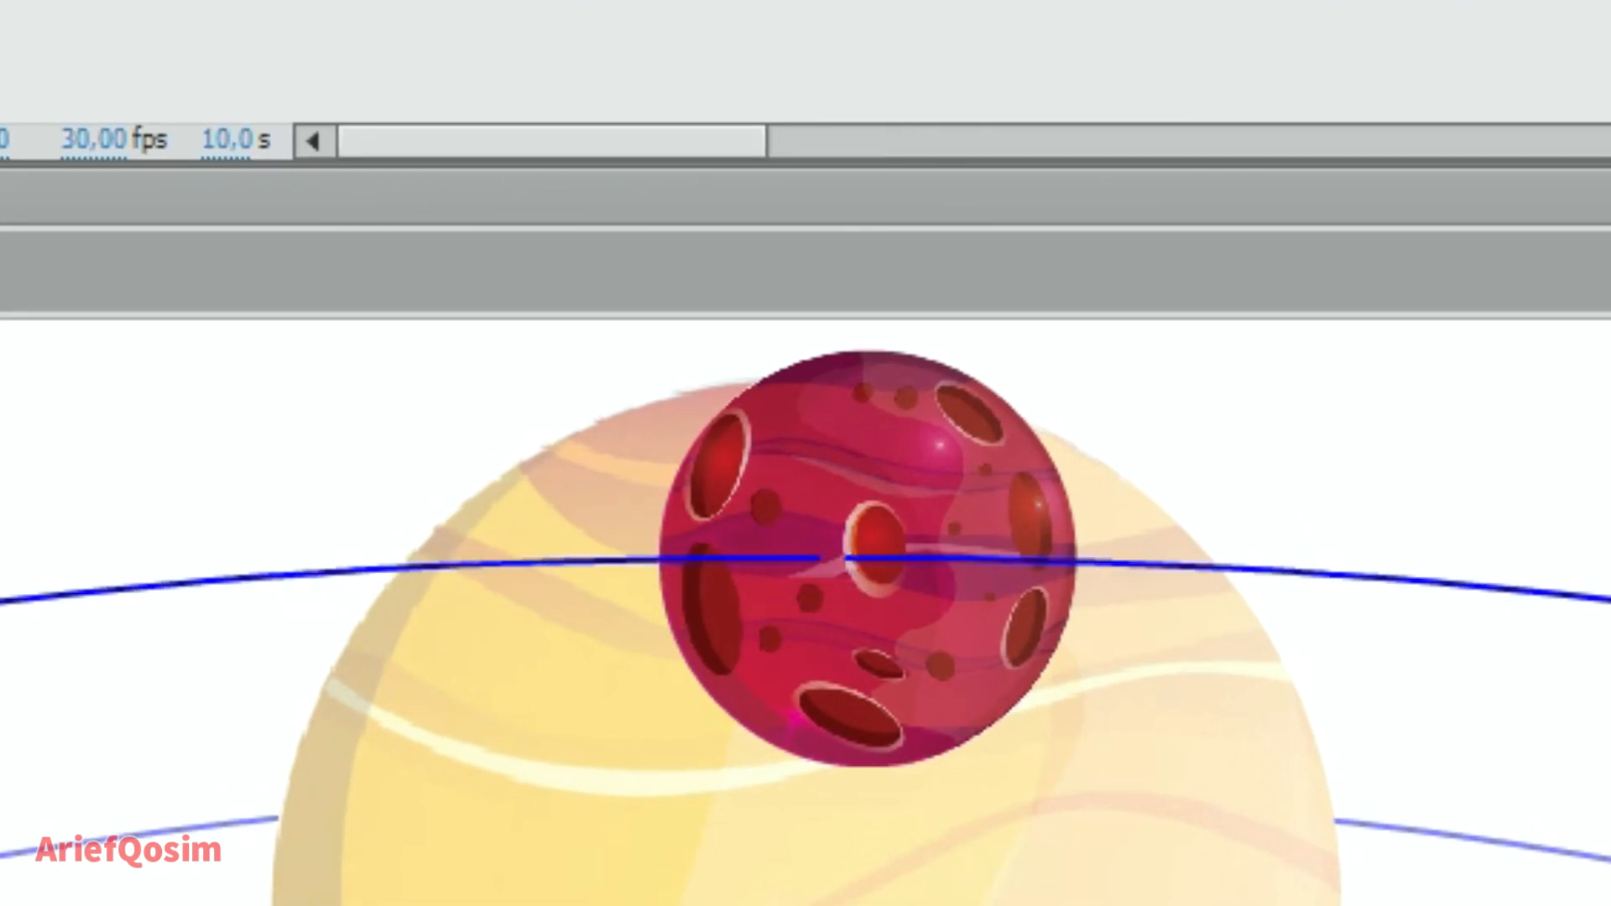
pyautogui.moveTo(762, 628); pyautogui.dragTo(834, 624)
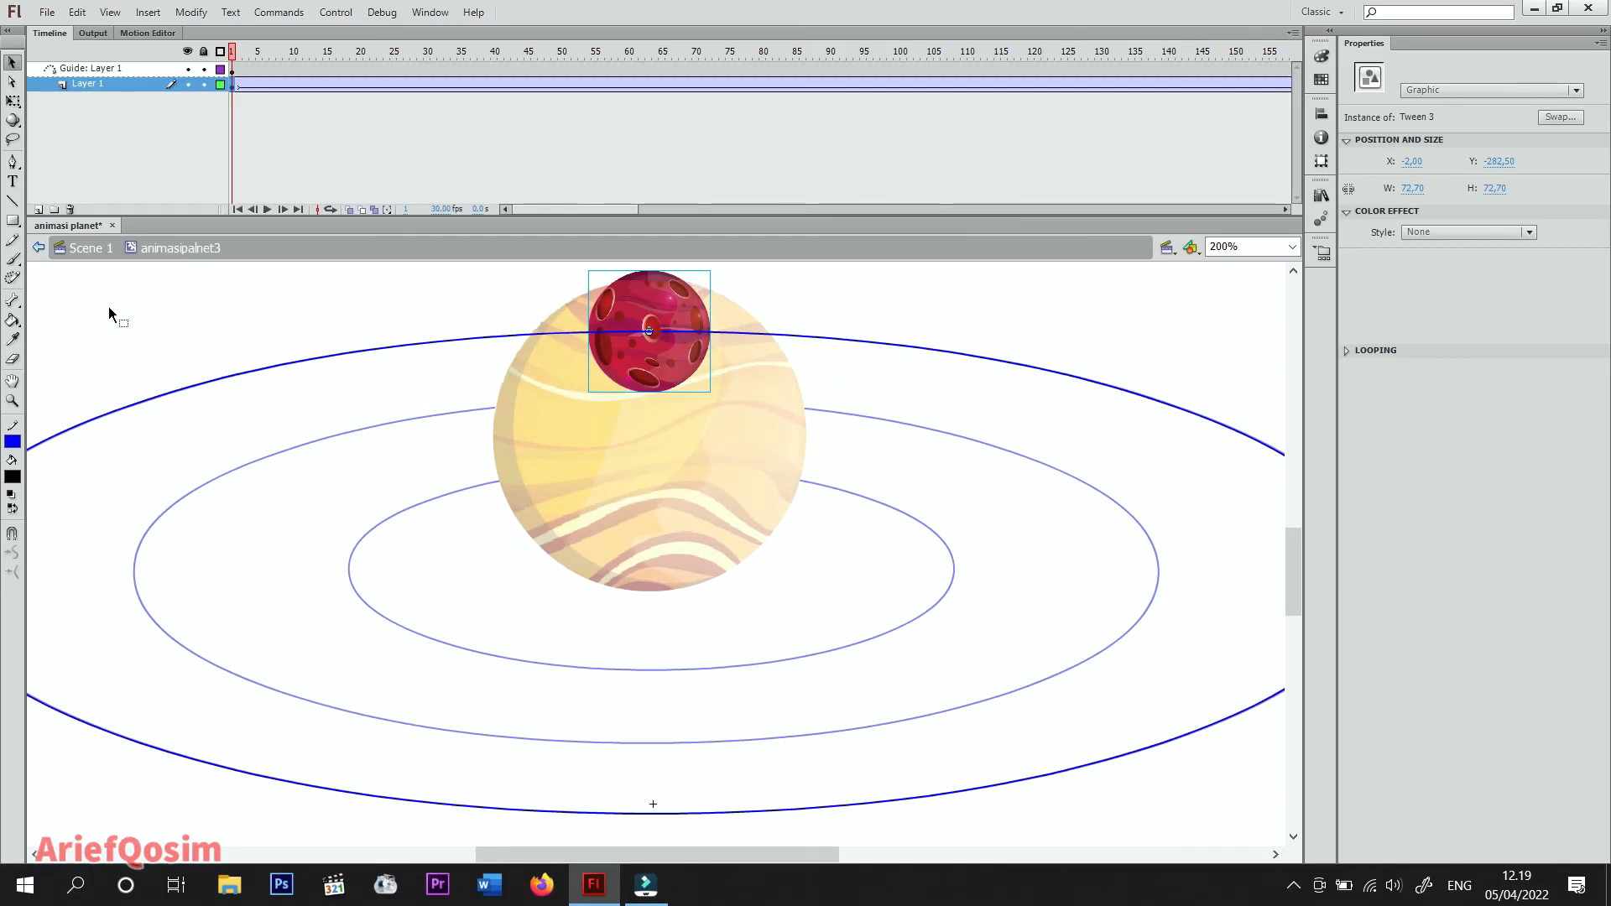
# Return to Scene 1, lock all the layers except Layer 1, copy the large yellow planet from it and lock it again.
pyautogui.click(82, 250)
pyautogui.click(738, 502)
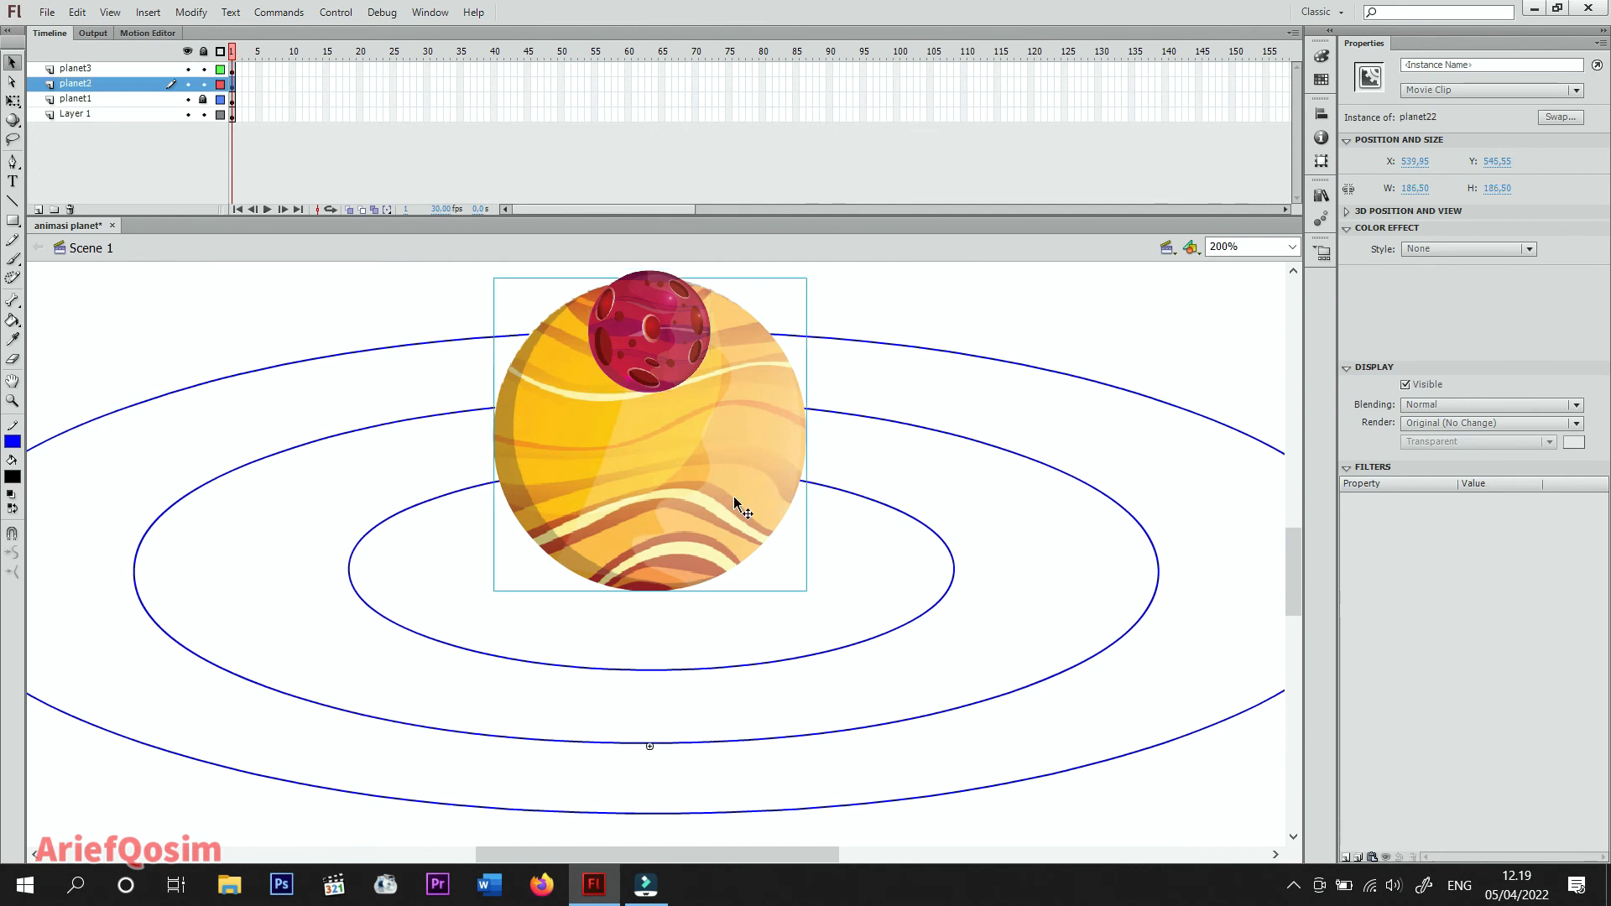
pyautogui.click(73, 116)
pyautogui.click(202, 52)
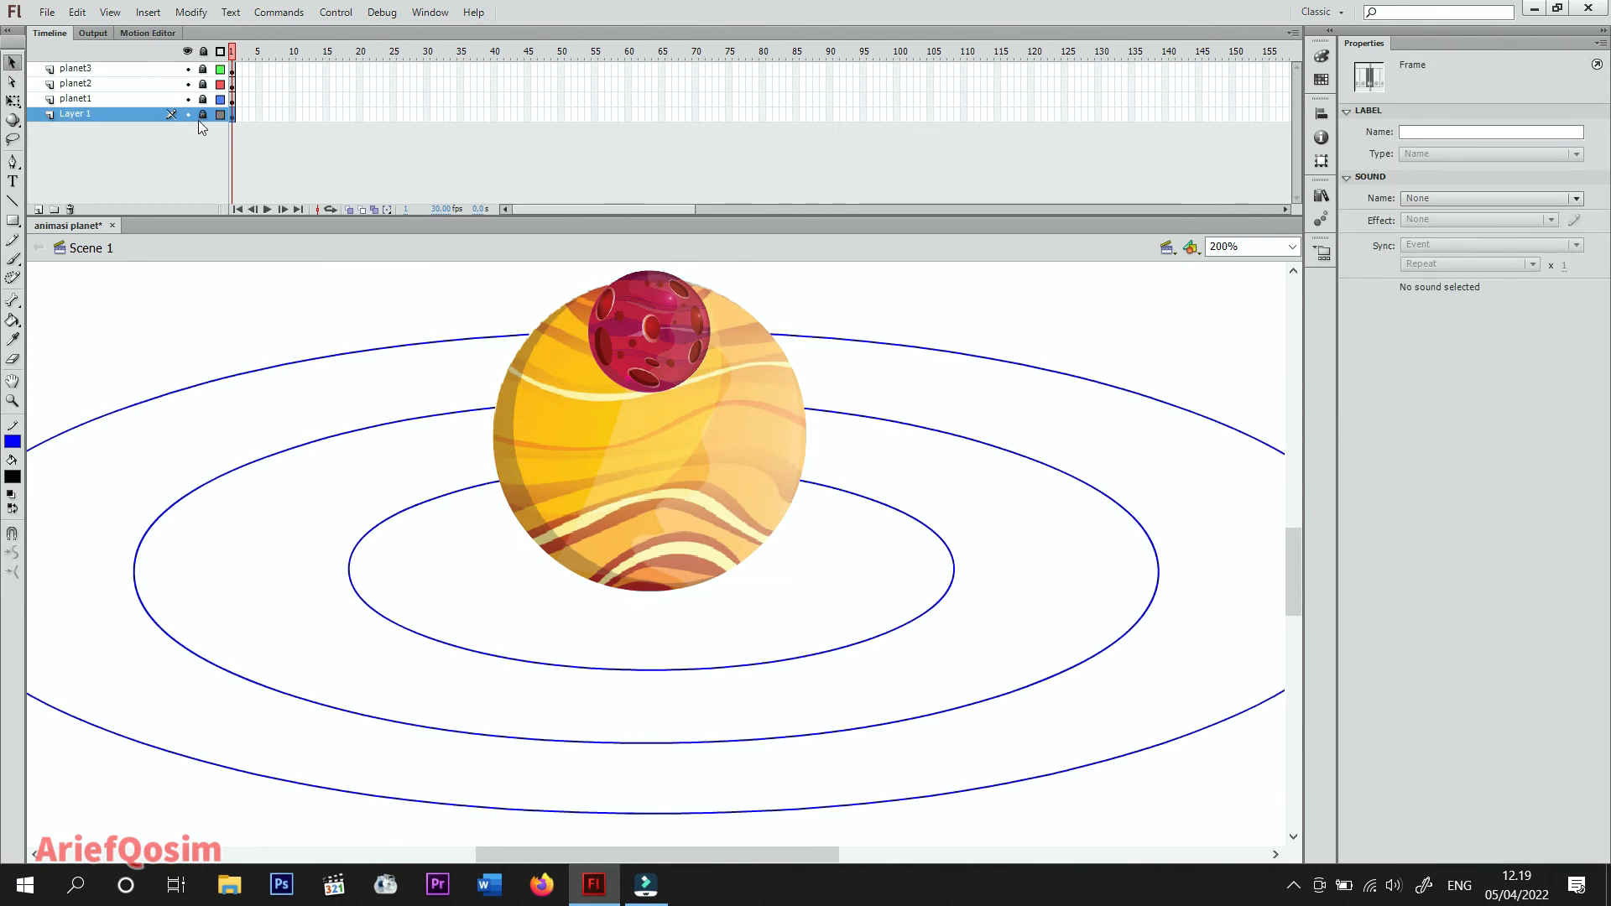
pyautogui.click(204, 115)
pyautogui.click(260, 144)
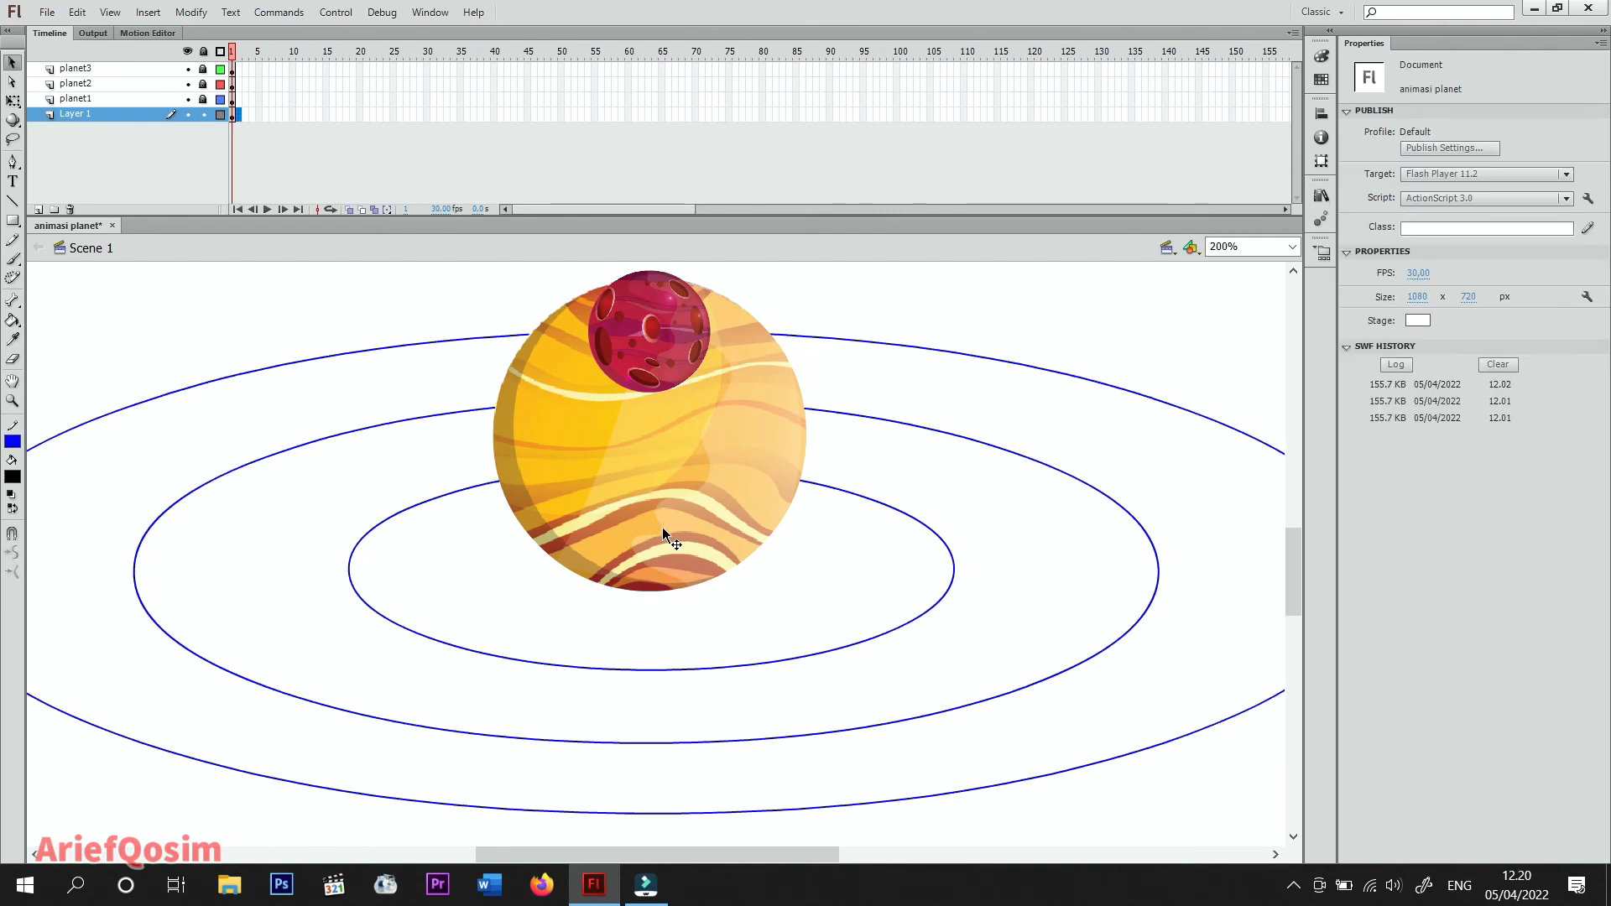
pyautogui.click(695, 411)
pyautogui.rightClick(718, 510)
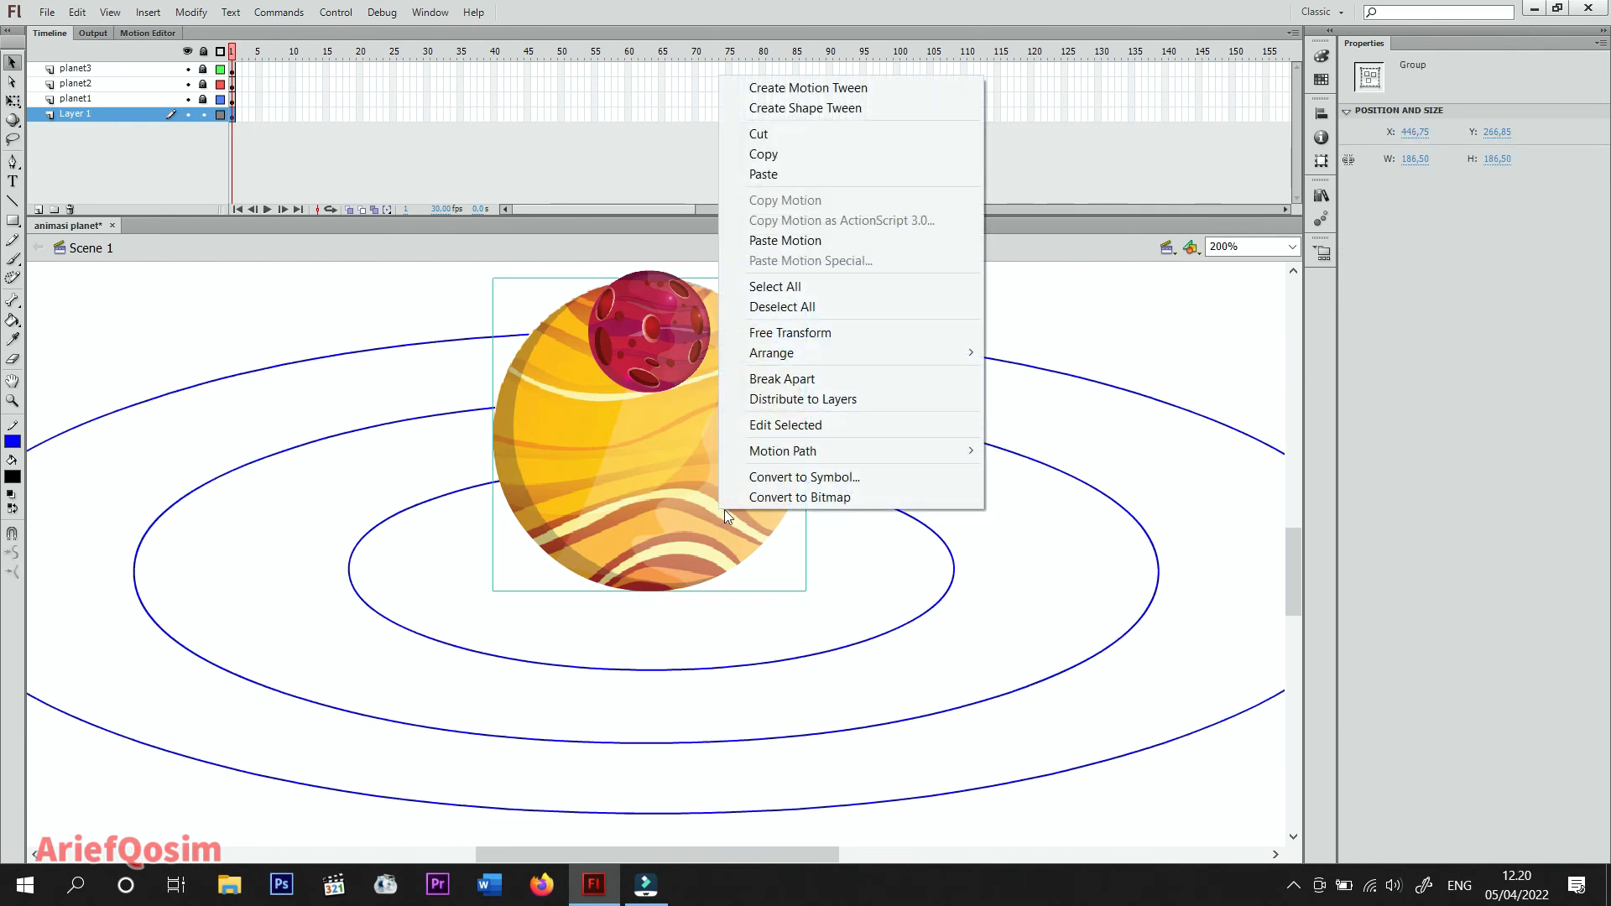
pyautogui.click(780, 155)
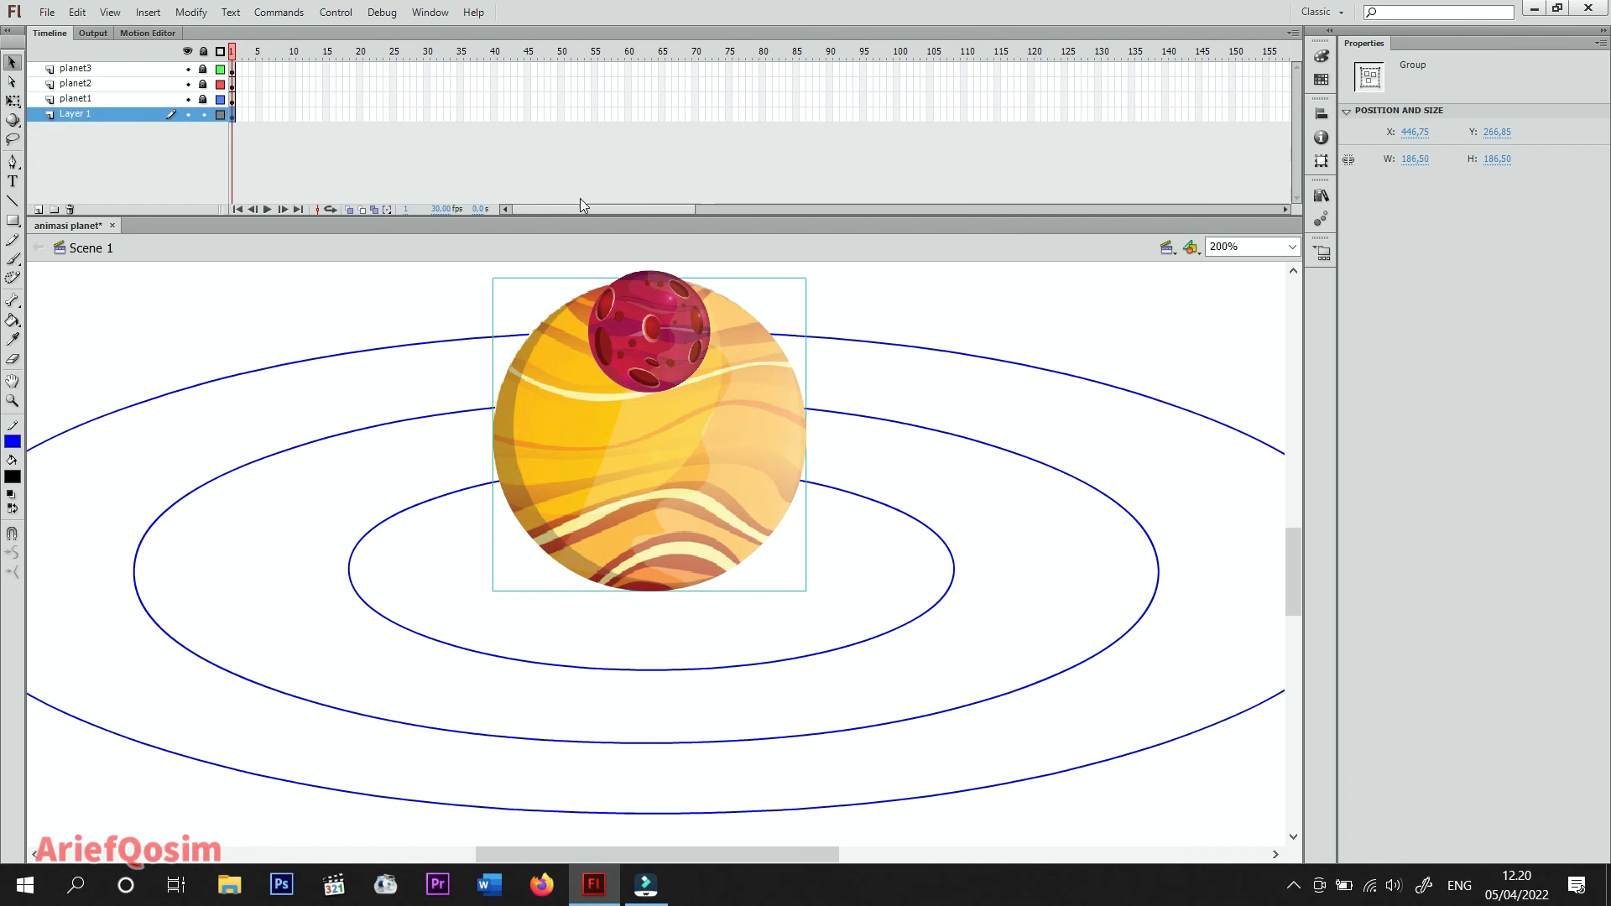
pyautogui.click(203, 115)
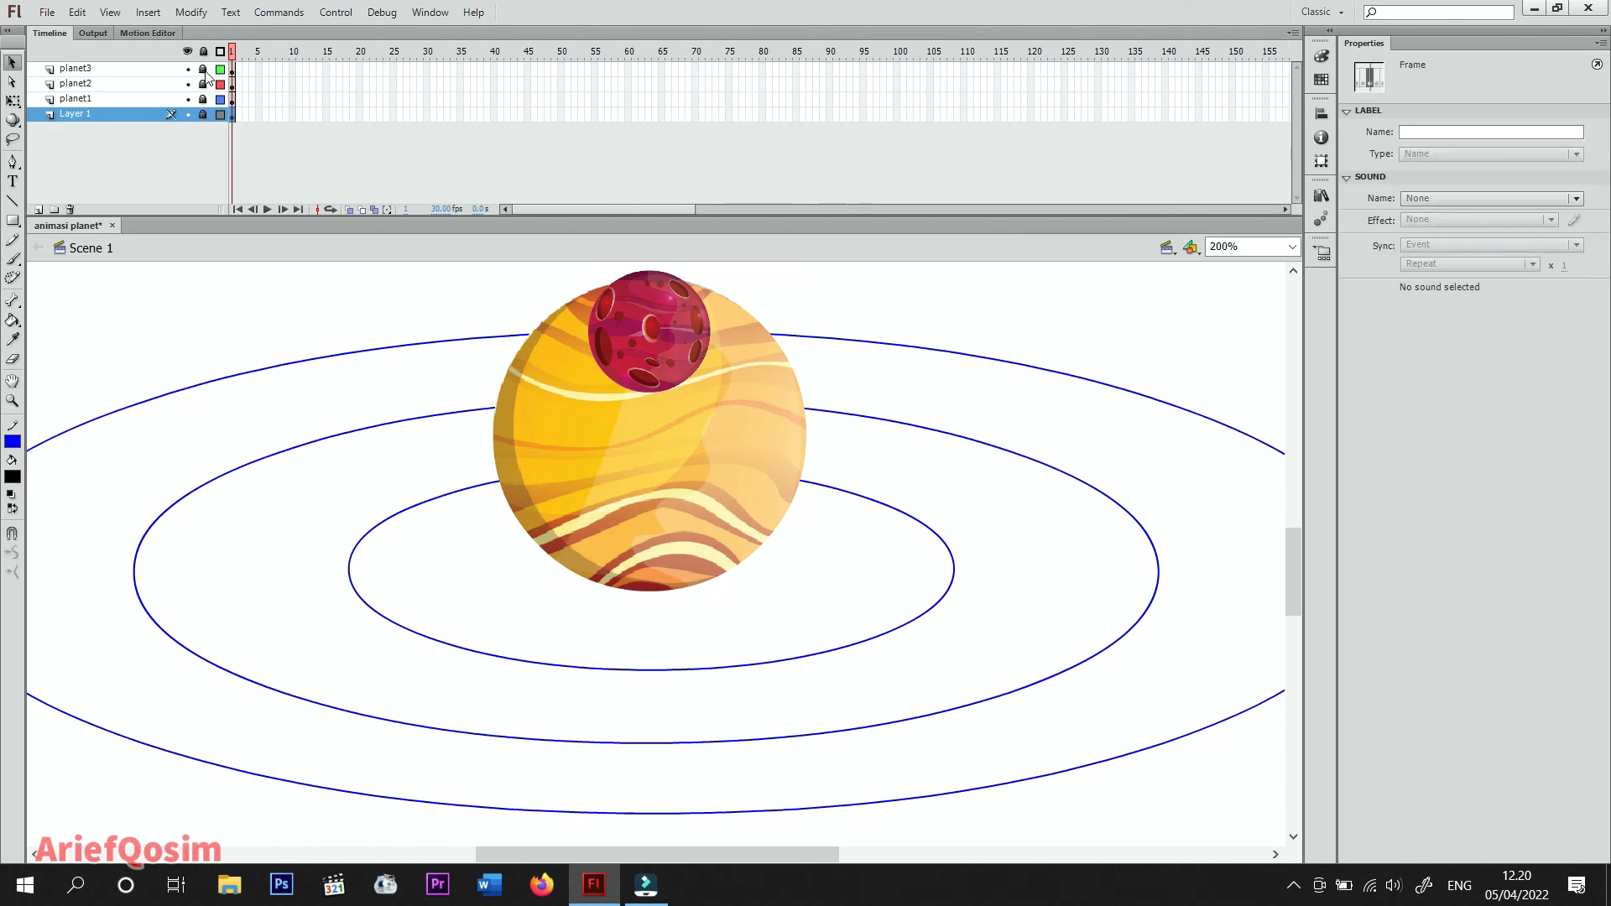
# Unlock the planet3 layer, open the red planet's symbol in place and add a new layer above the guide layer.
pyautogui.click(235, 68)
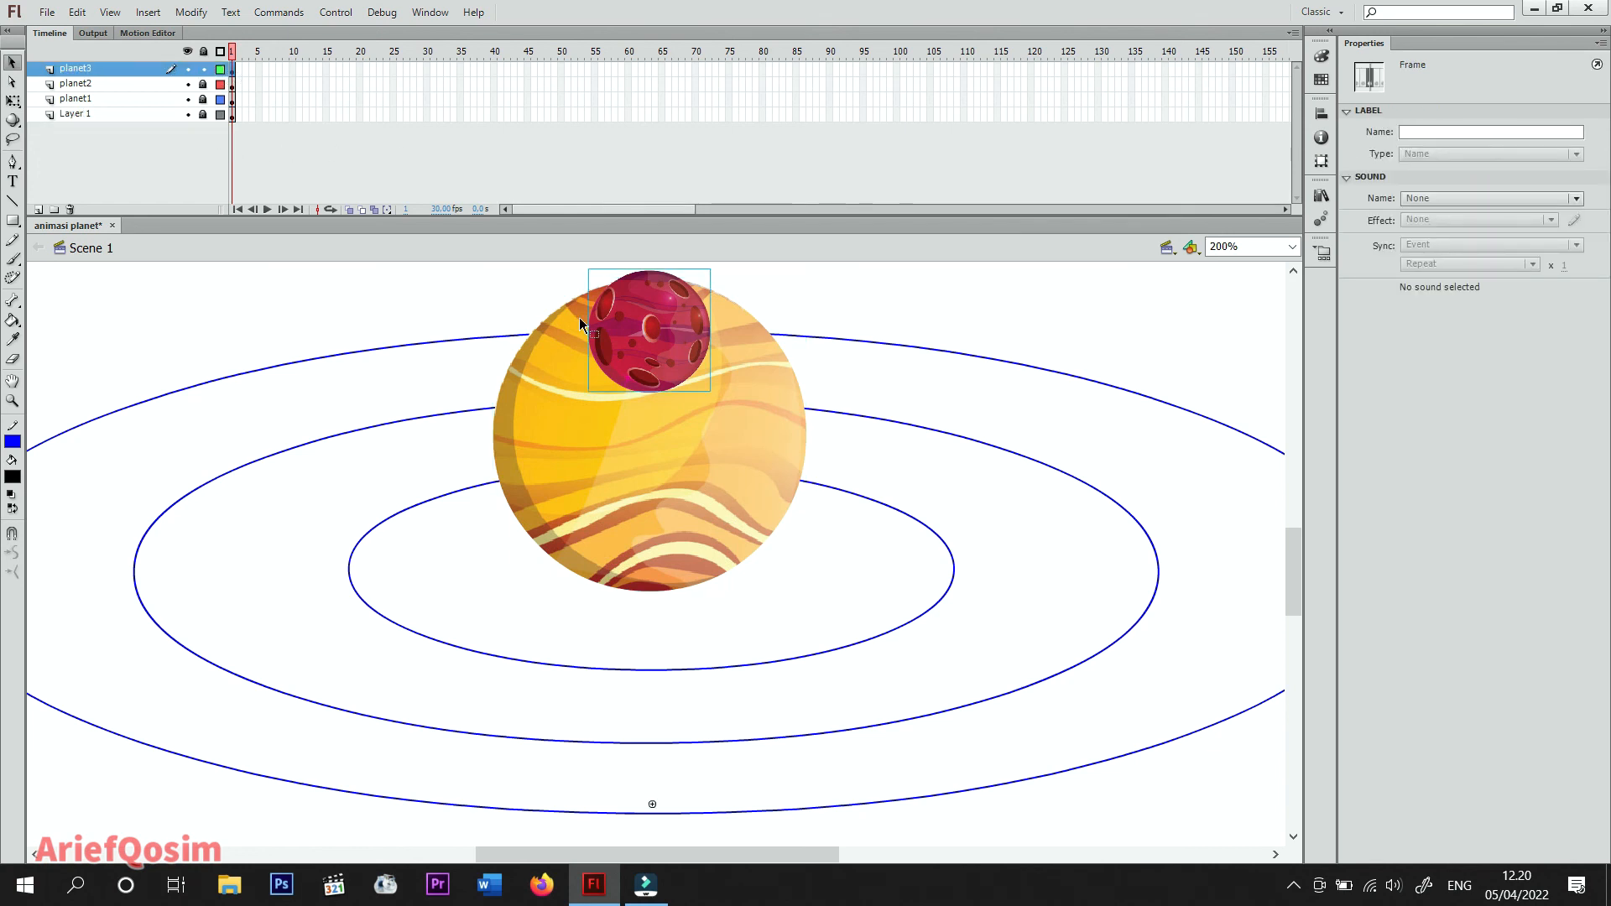
pyautogui.rightClick(656, 318)
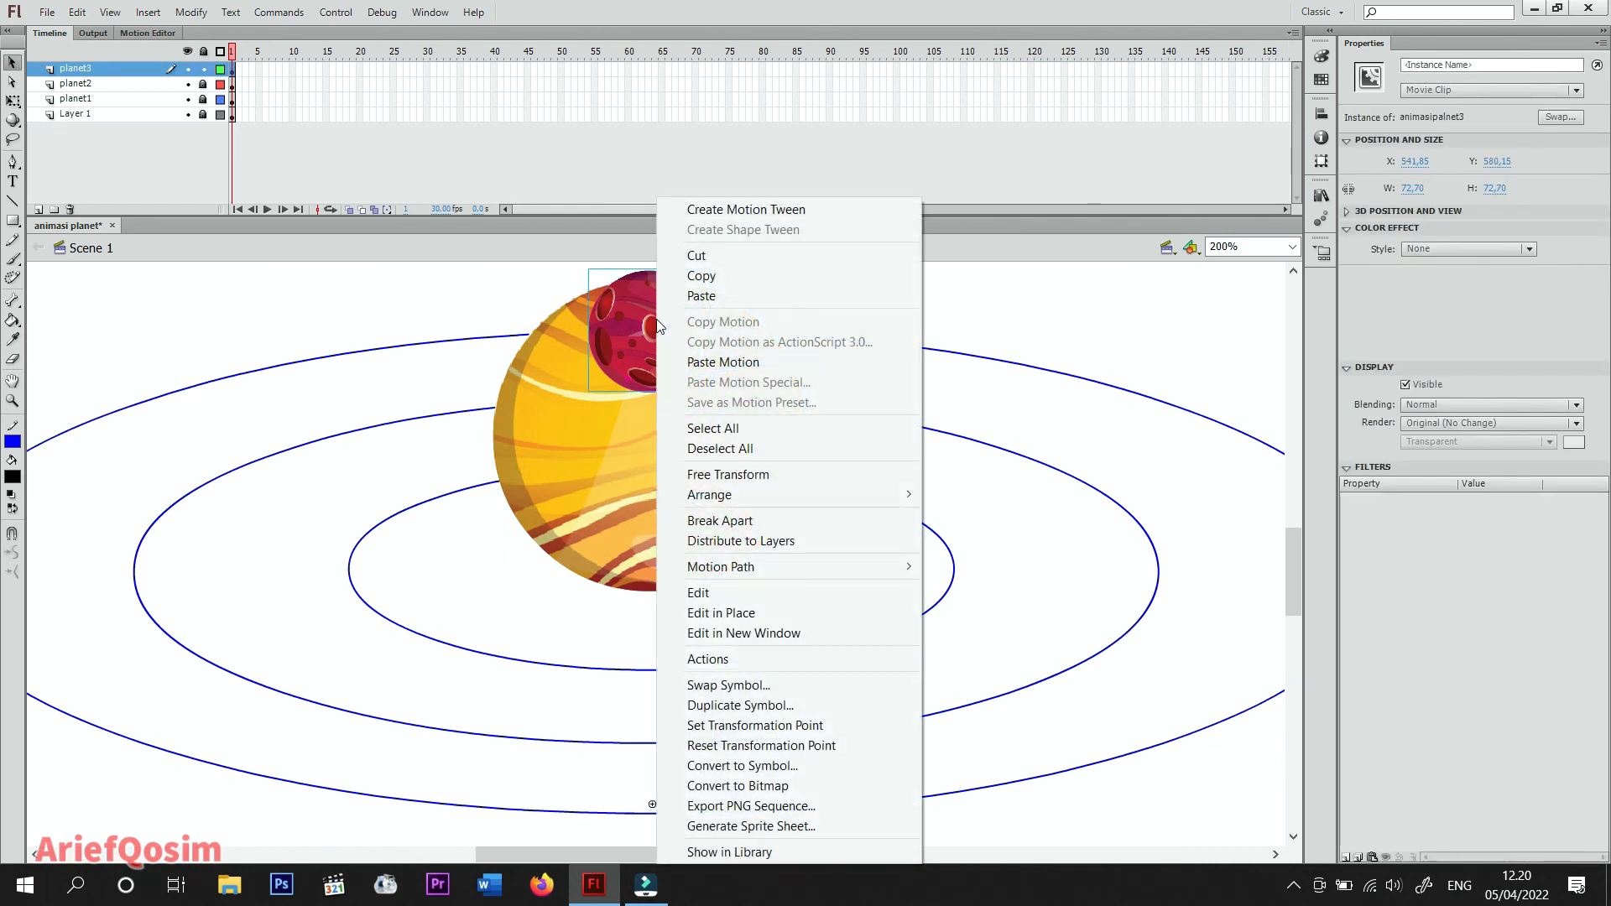
pyautogui.click(819, 613)
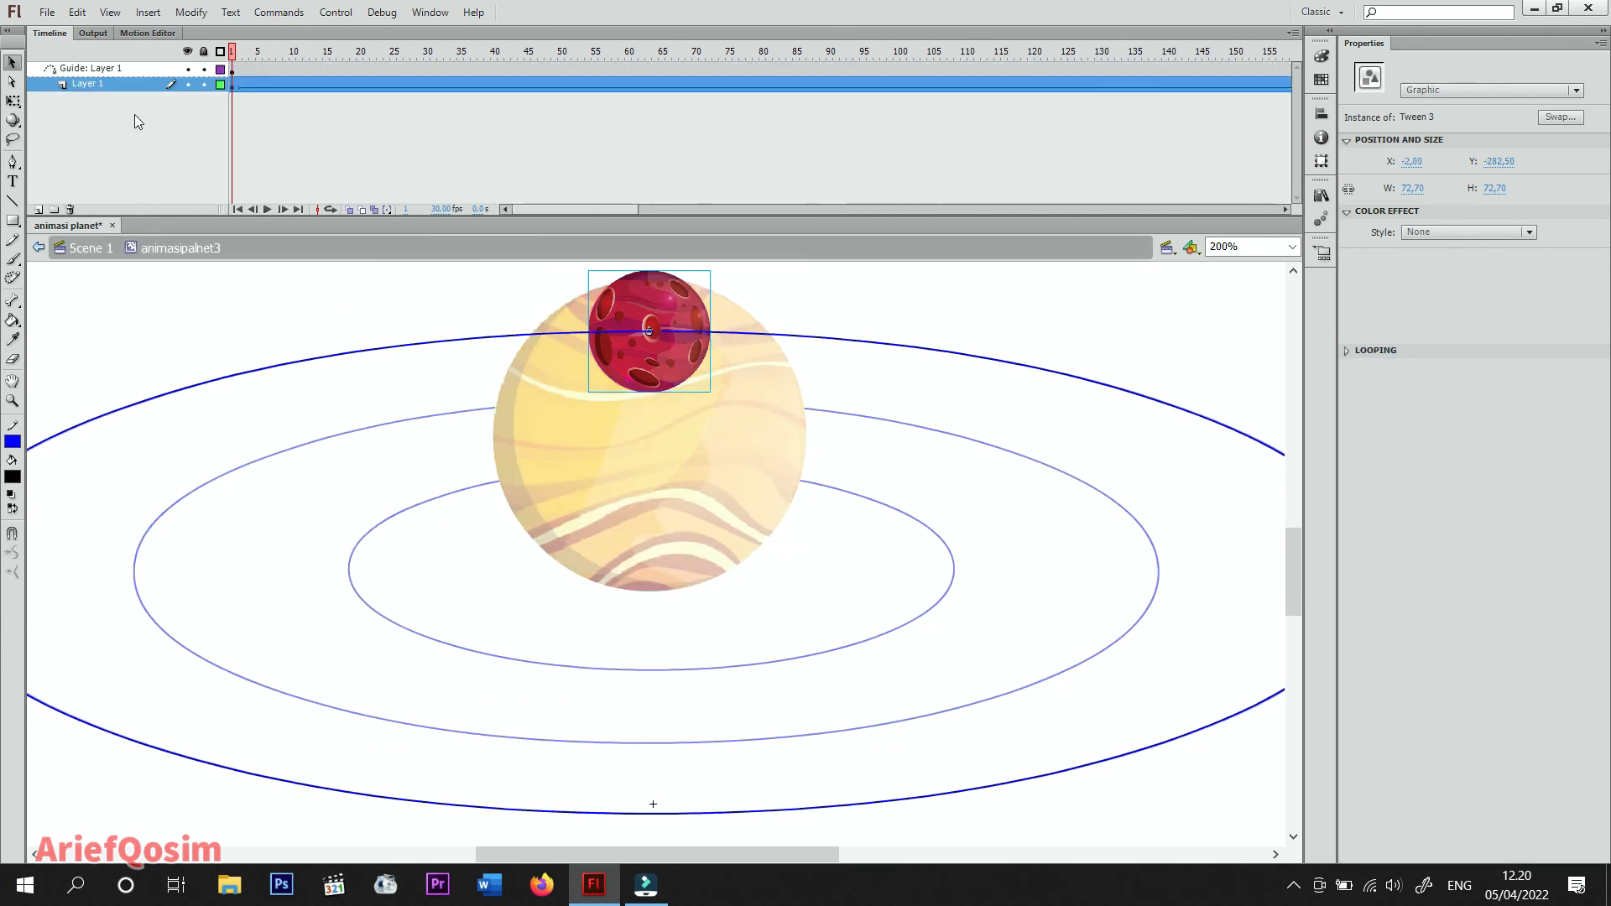
pyautogui.click(98, 68)
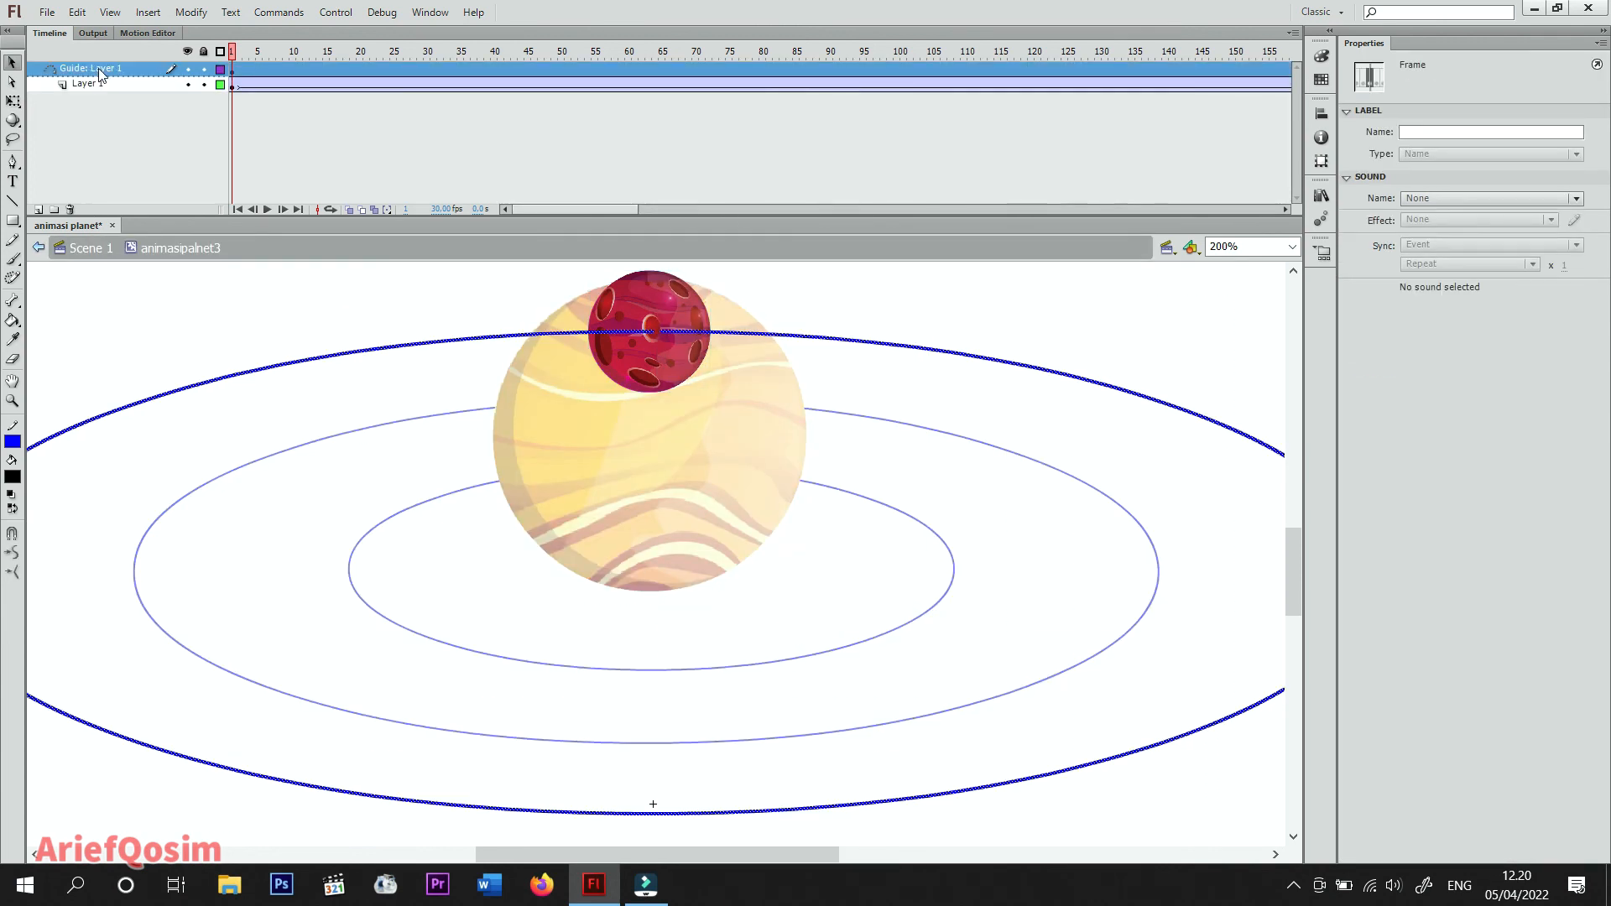
pyautogui.click(40, 208)
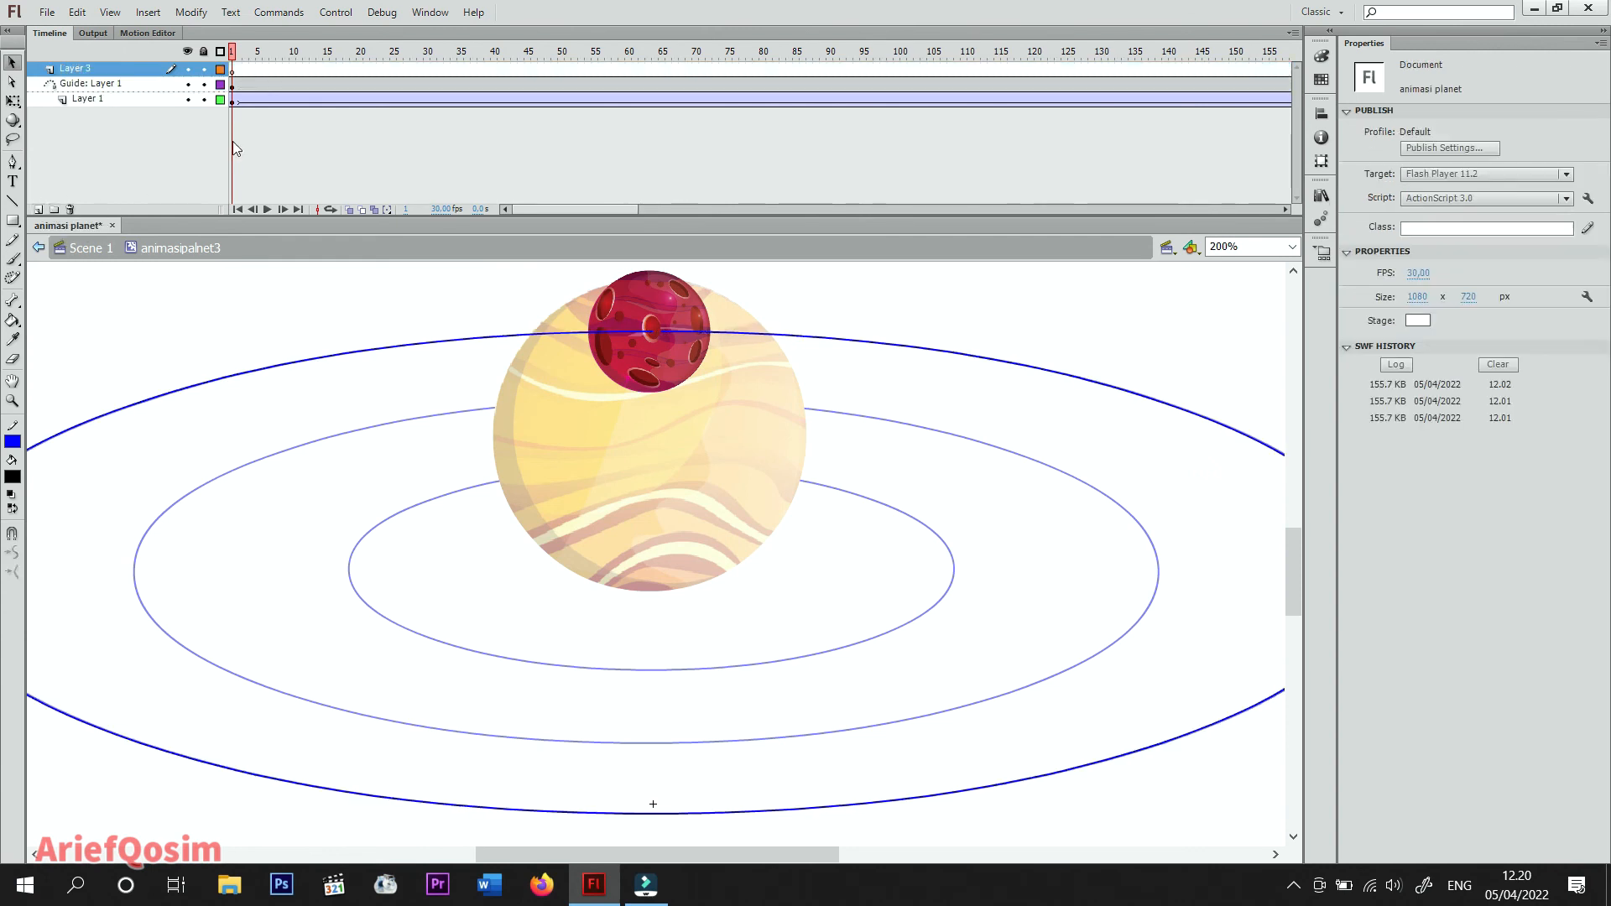
# Insert a keyframe at frame 20 of Layer 3 in the red planet's symbol.
pyautogui.moveTo(234, 57); pyautogui.dragTo(359, 65)
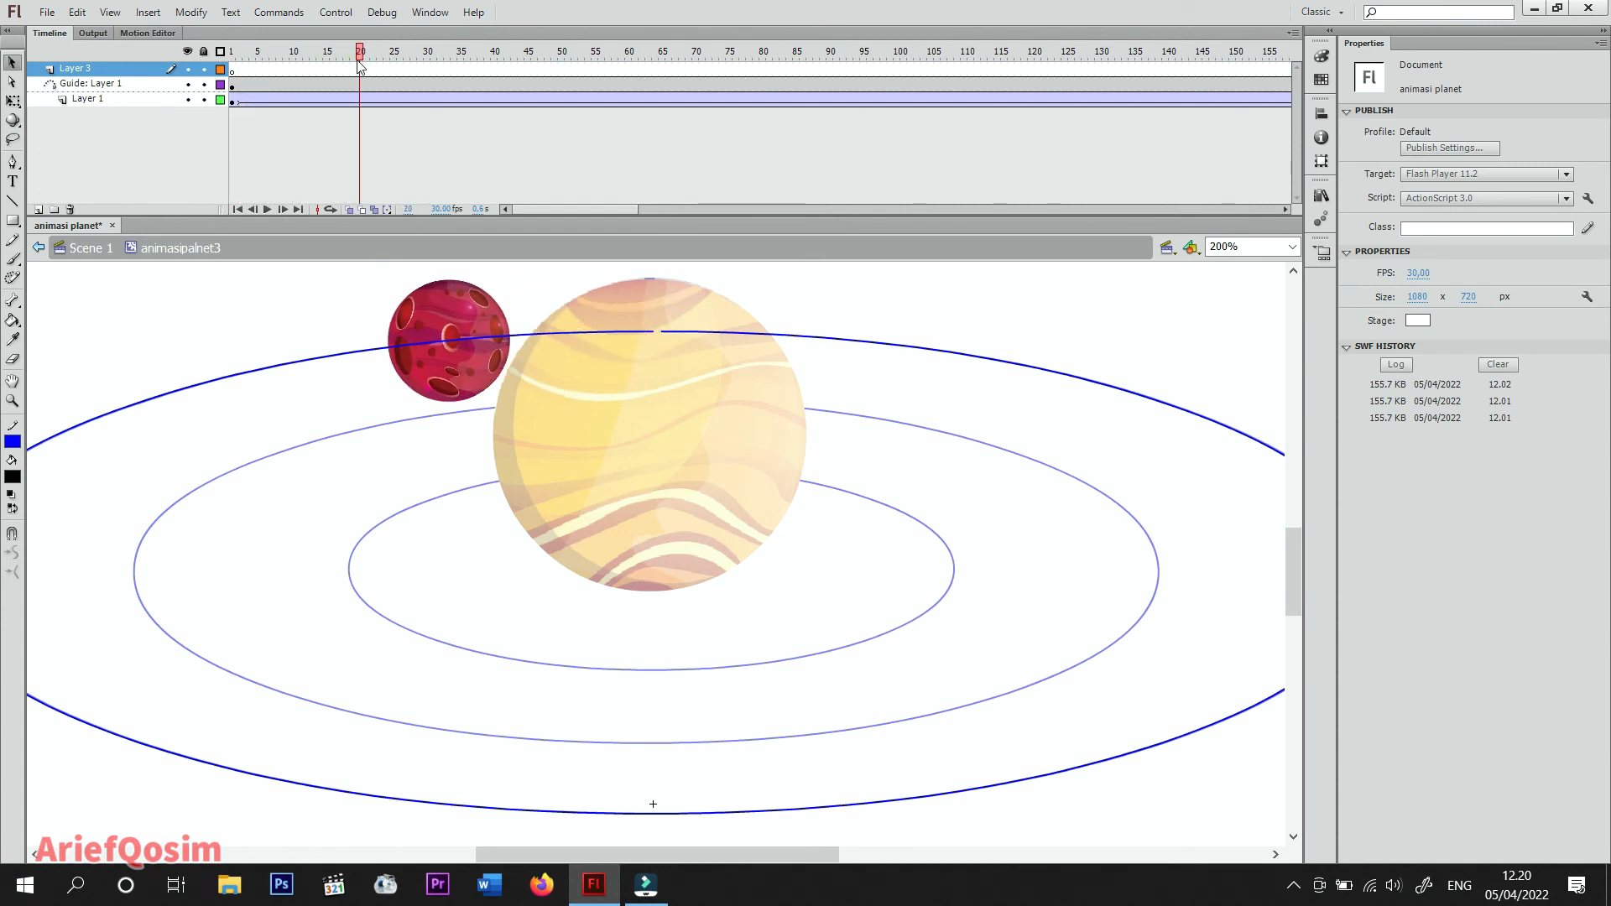
pyautogui.click(362, 68)
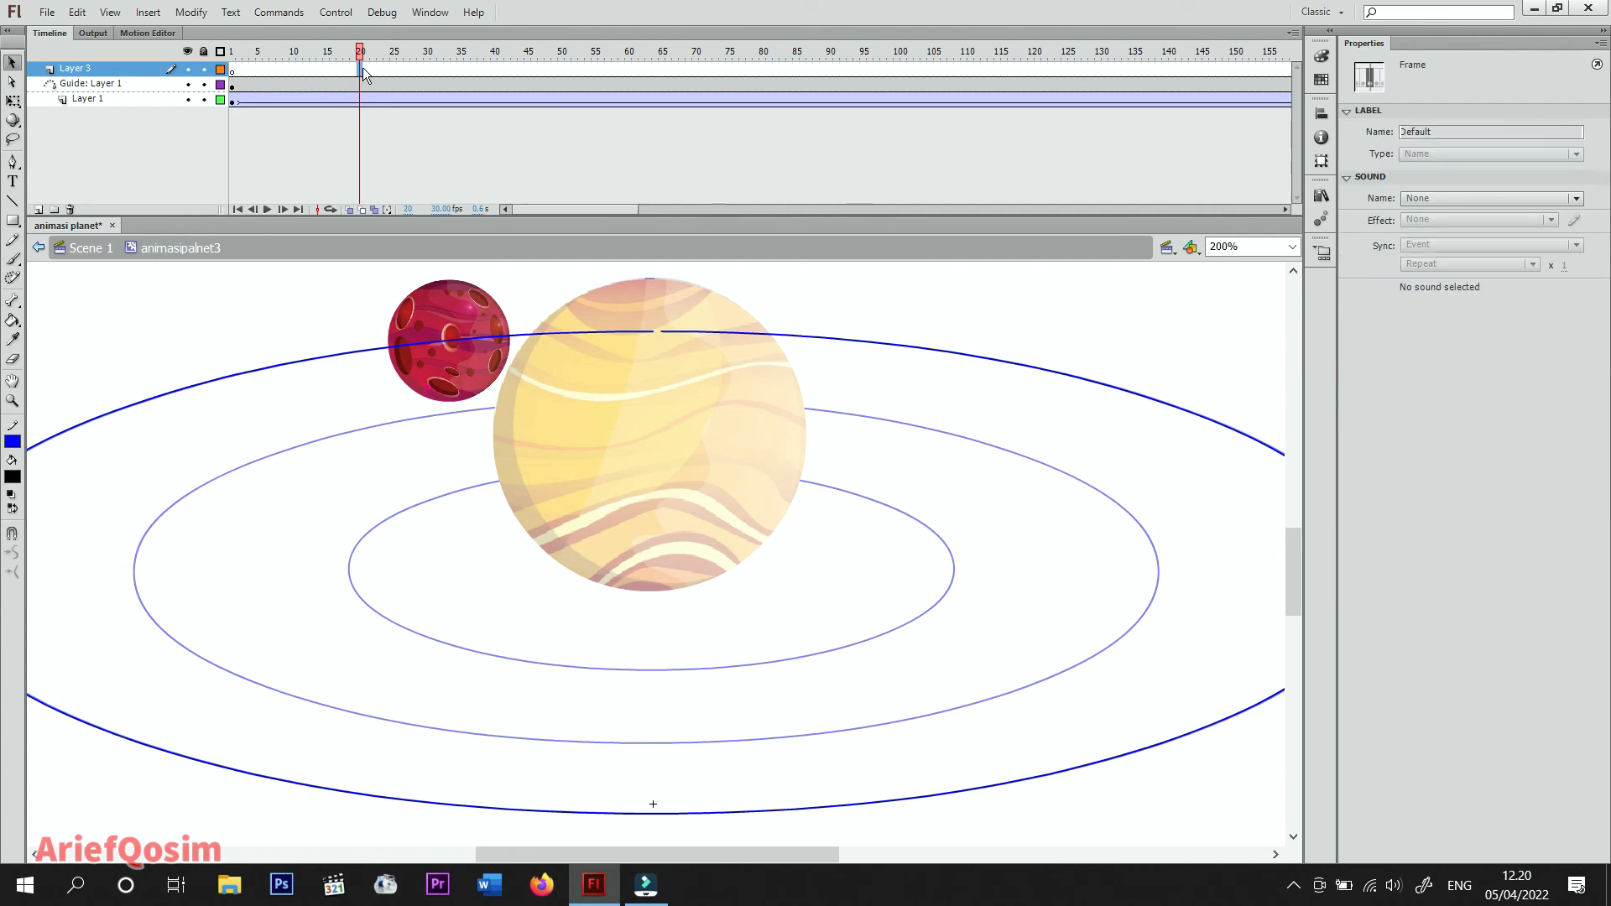
pyautogui.rightClick(363, 67)
pyautogui.click(452, 198)
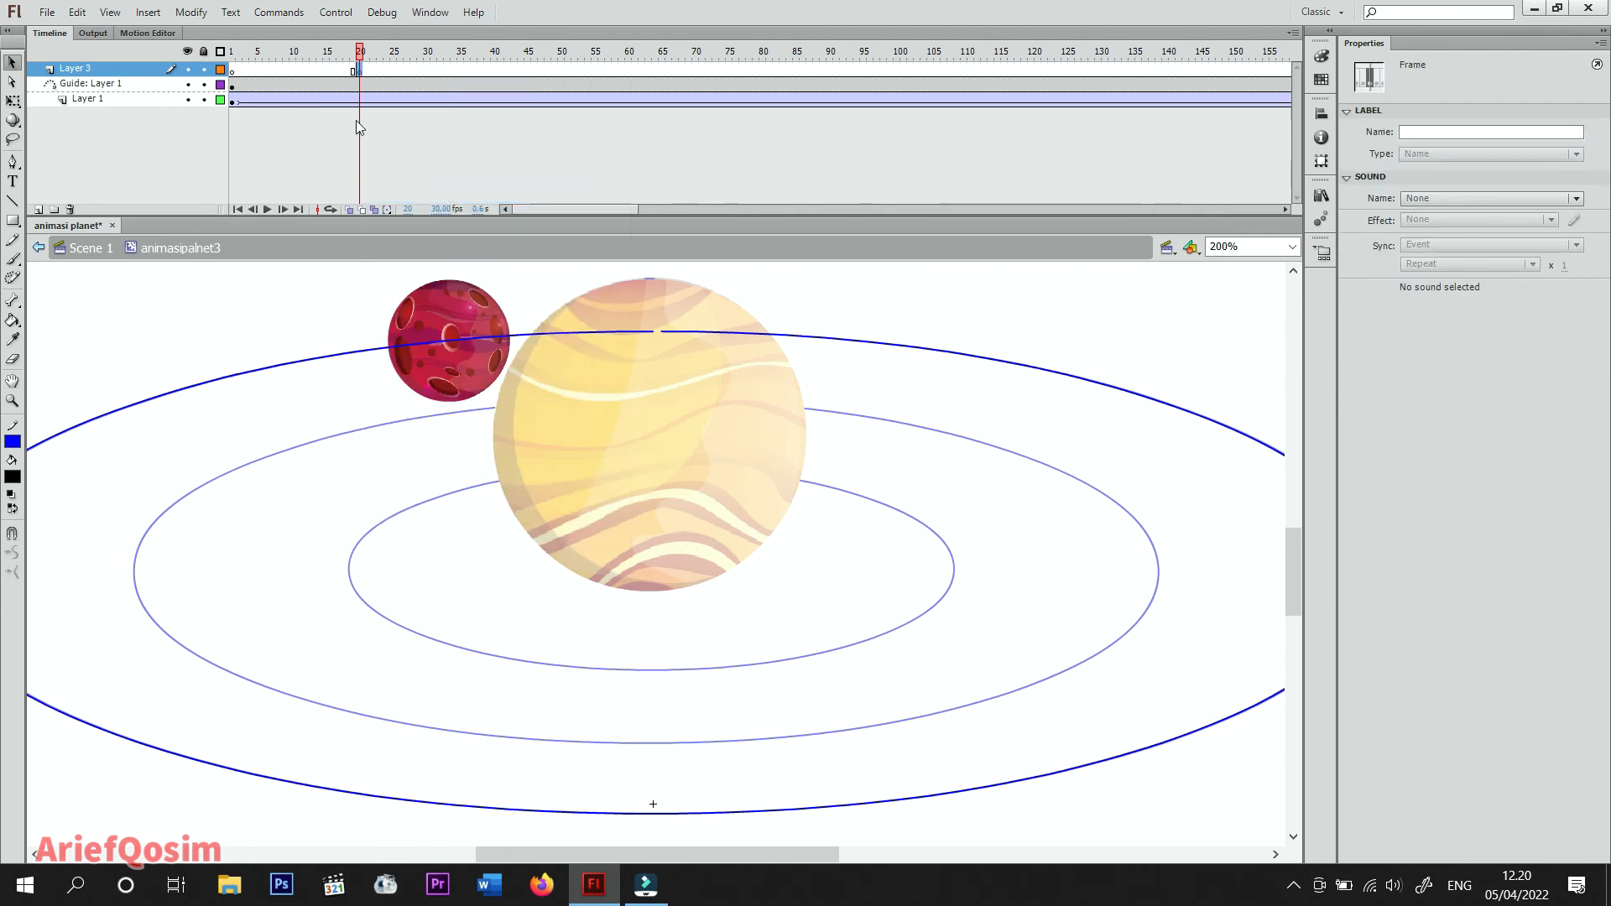
# Paste the large yellow planet on frame 1 of Layer 3 and align it exactly over the faded original.
pyautogui.click(234, 71)
pyautogui.rightClick(424, 285)
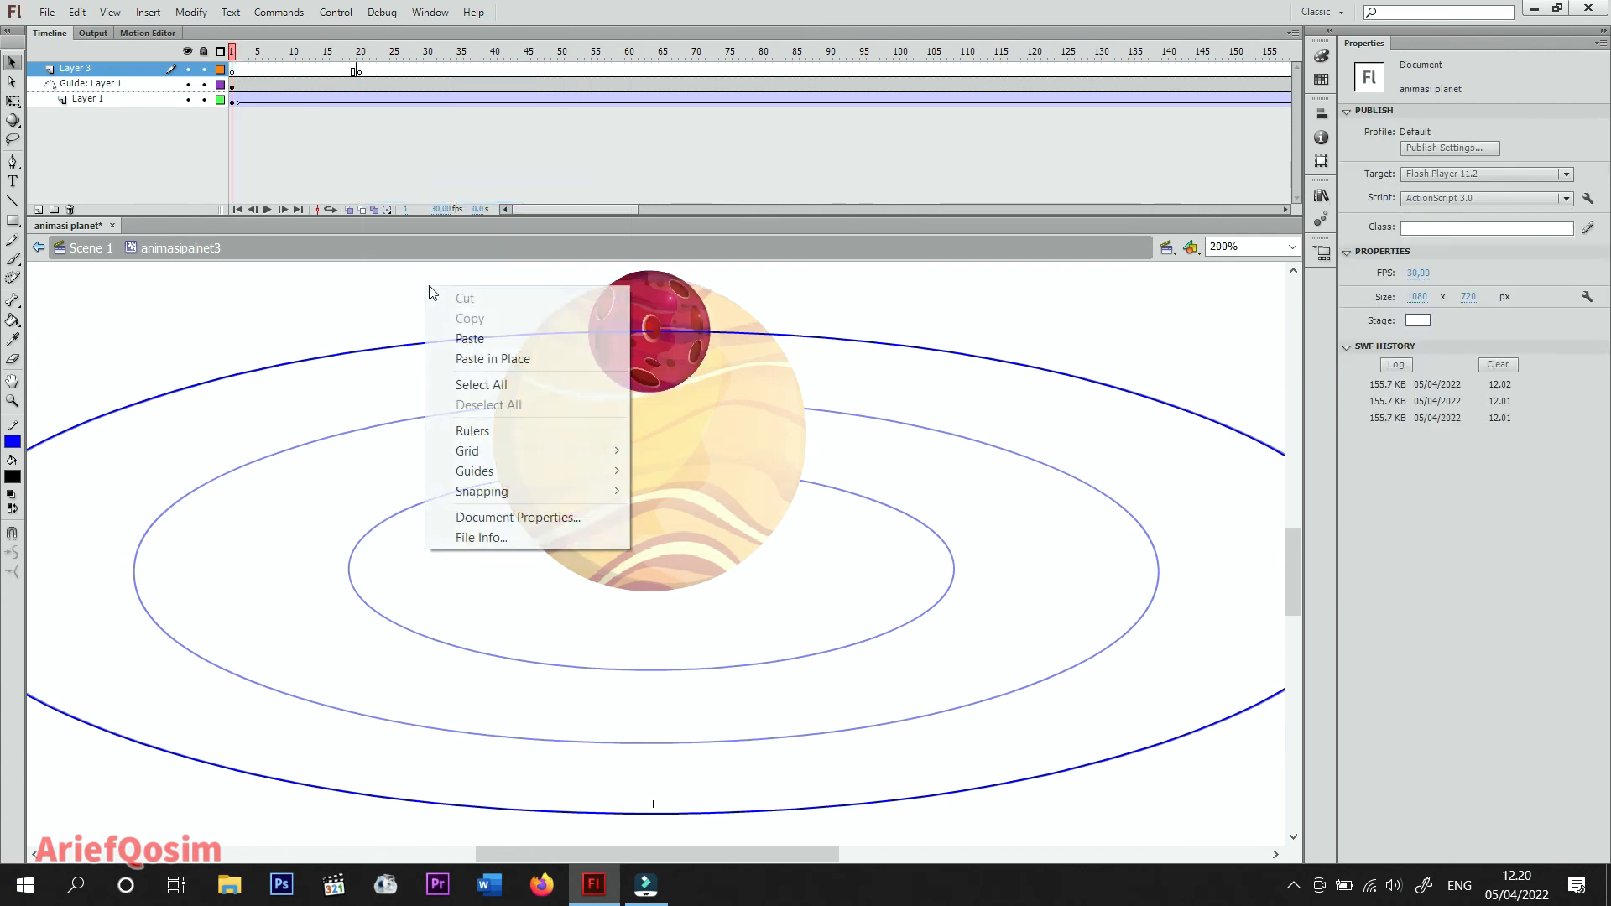
pyautogui.click(469, 339)
pyautogui.moveTo(730, 575); pyautogui.dragTo(726, 456)
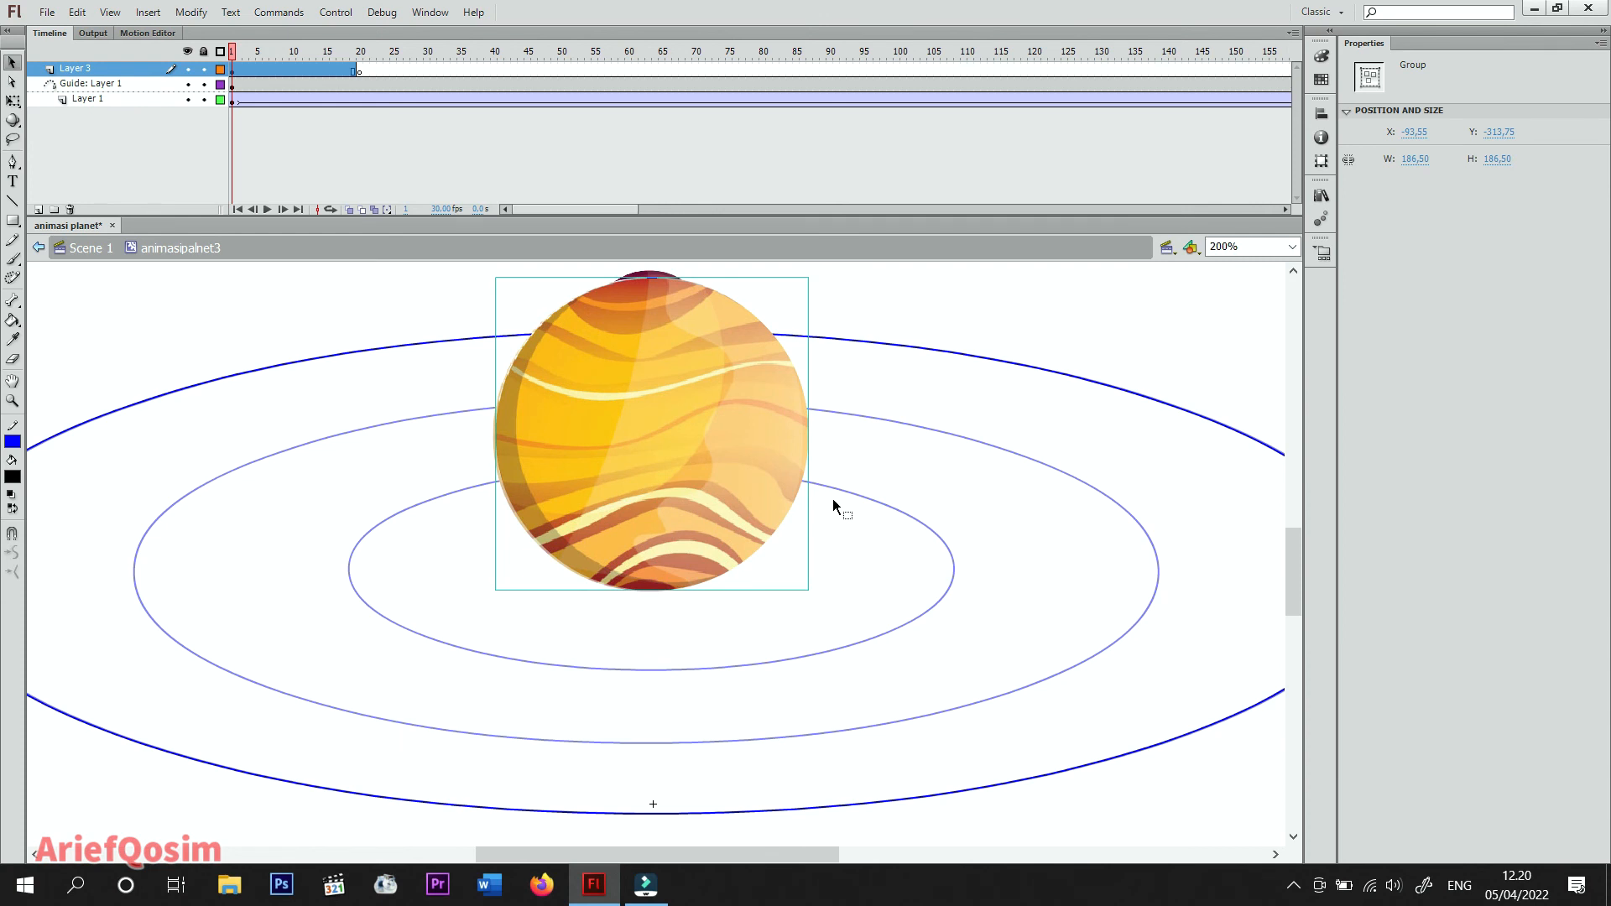
pyautogui.press('Down')
pyautogui.press('Left')
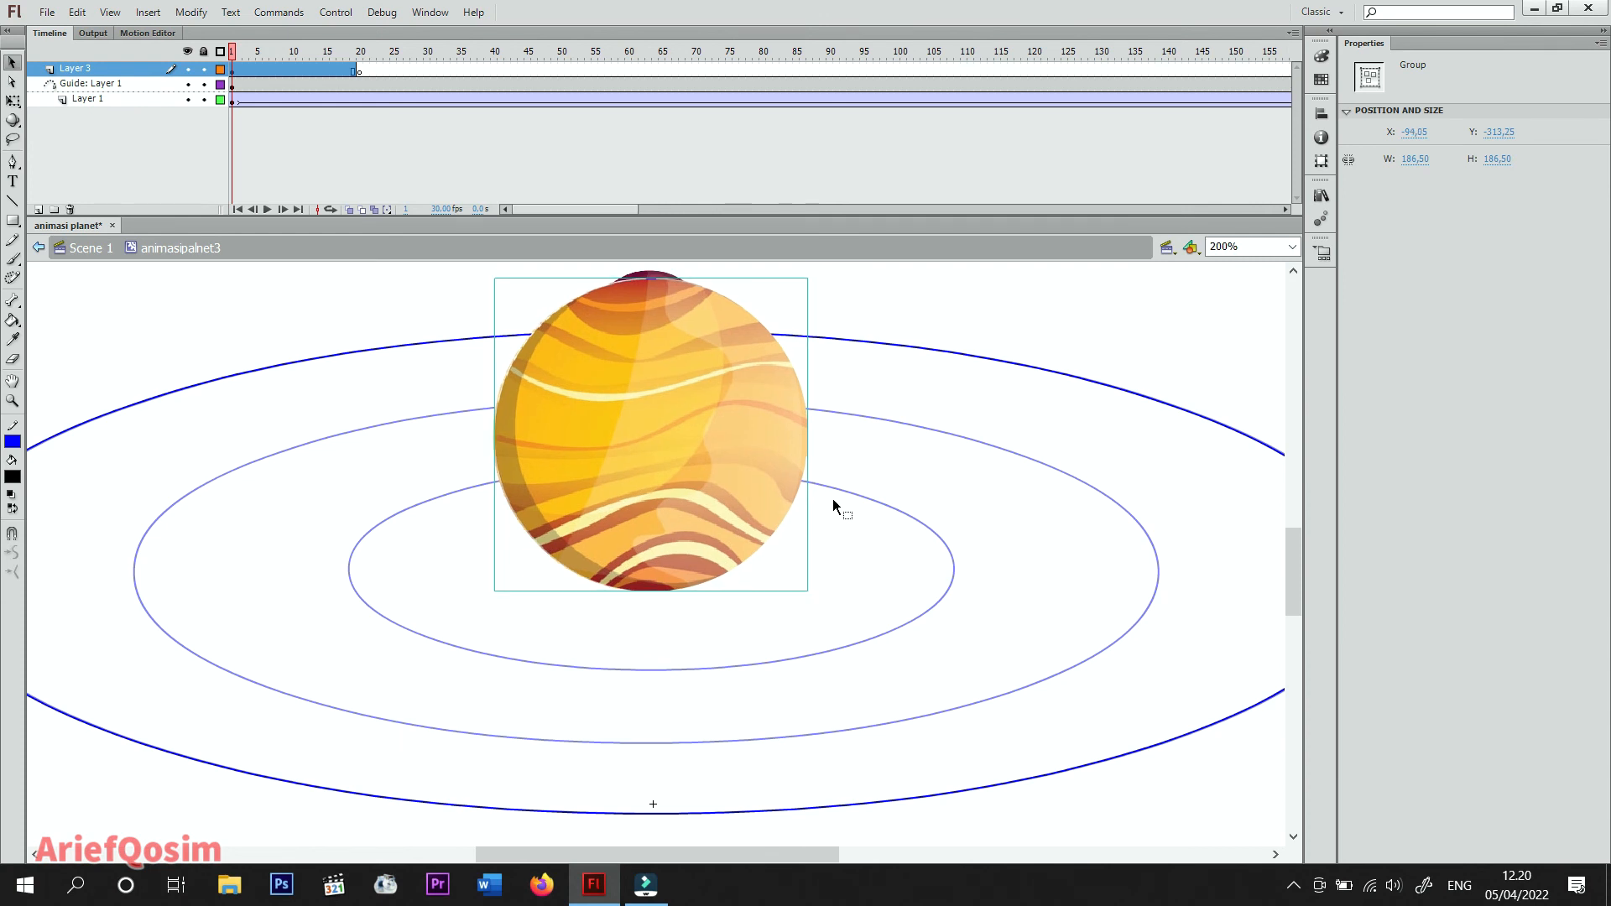
# Insert a keyframe at frame 282 of Layer 3, where the red planet is just clear of the yellow planet's edge.
pyautogui.moveTo(237, 56); pyautogui.dragTo(762, 76)
pyautogui.moveTo(643, 209); pyautogui.dragTo(787, 208)
pyautogui.click(812, 51)
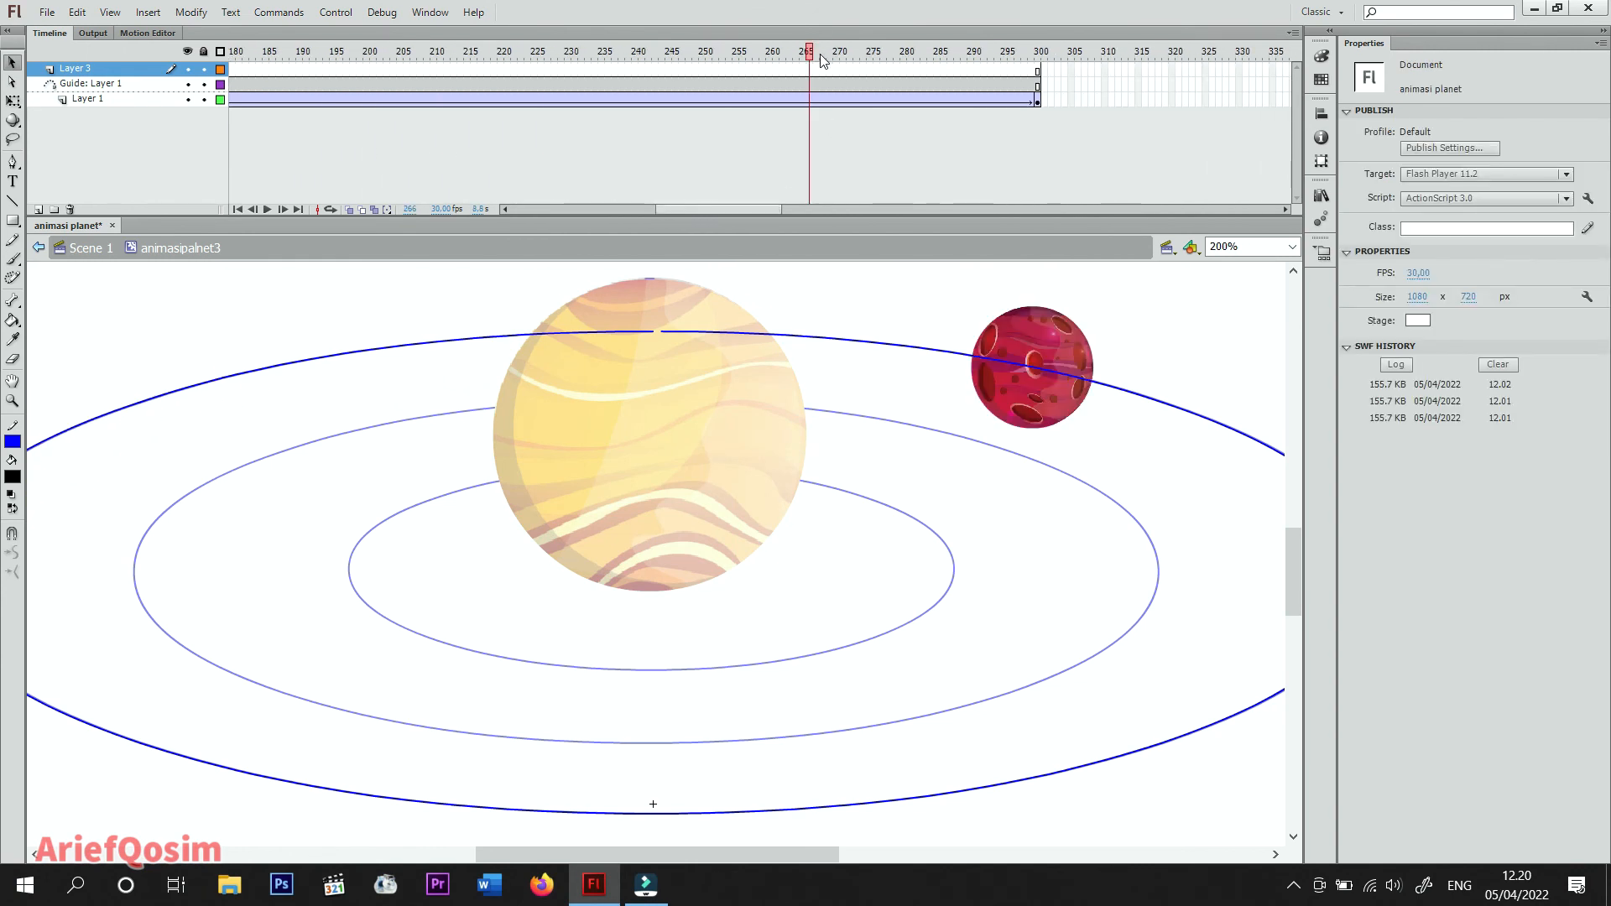
pyautogui.click(917, 53)
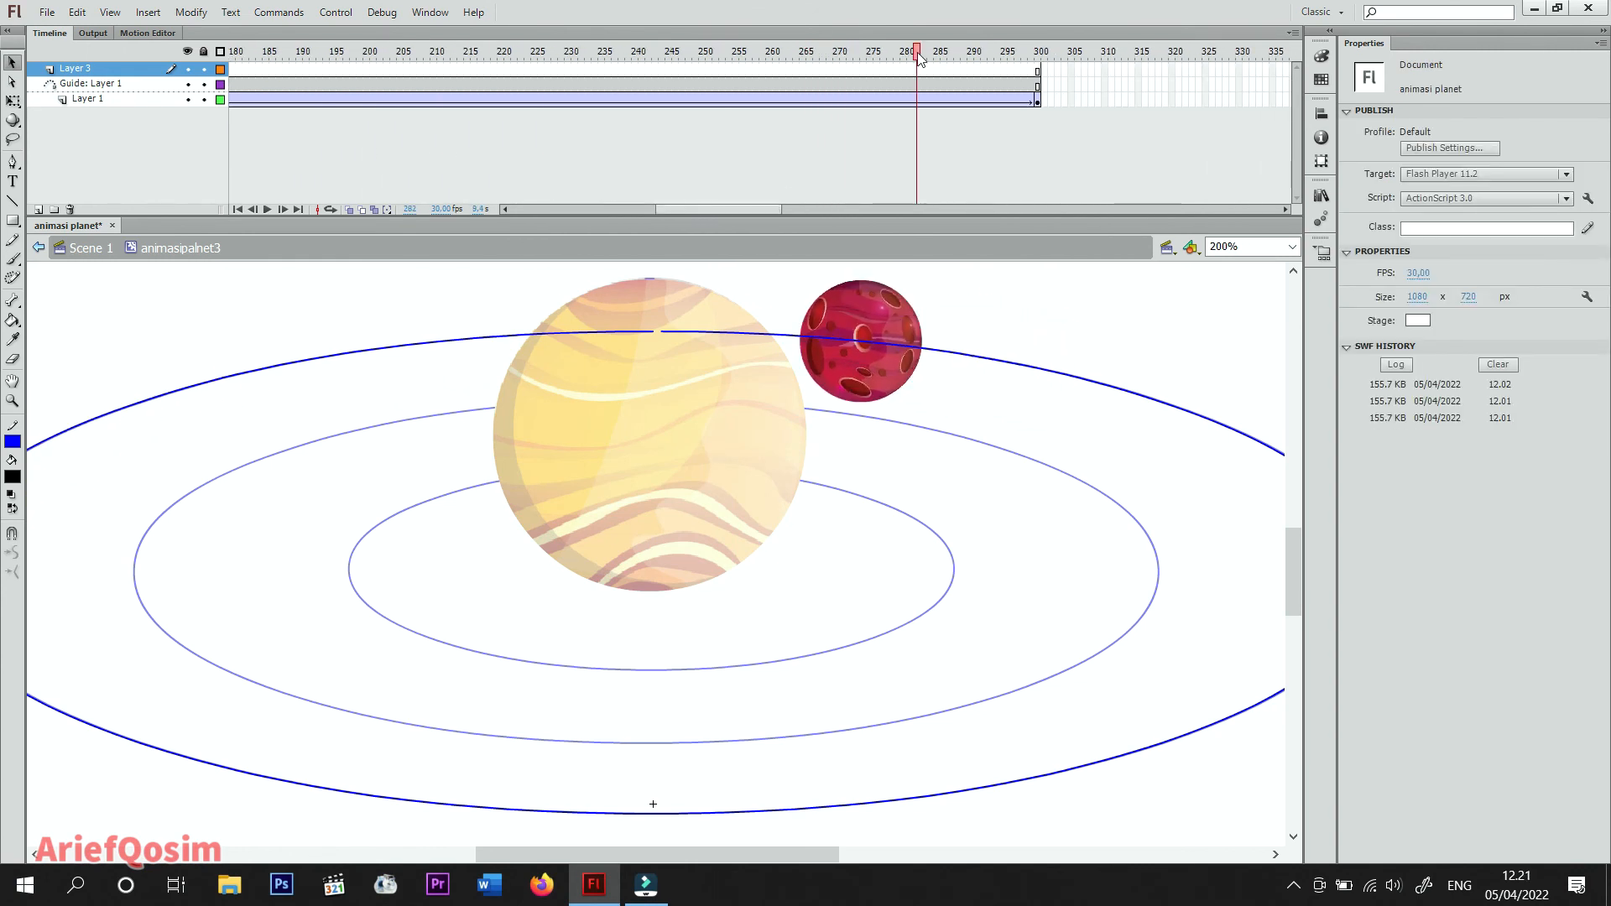
pyautogui.rightClick(920, 80)
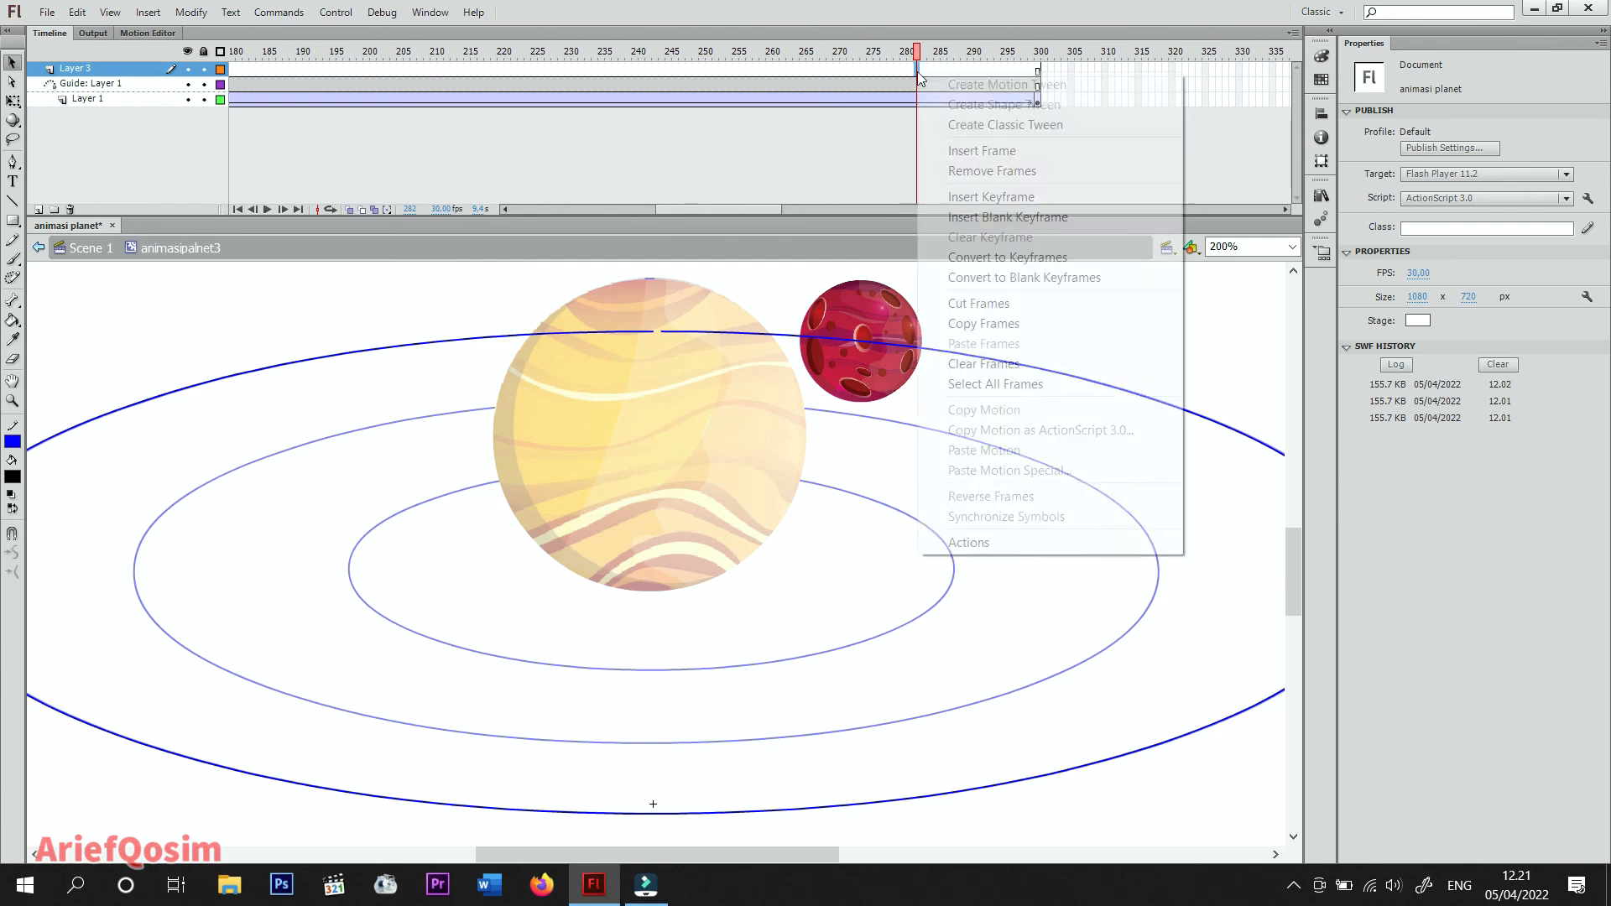
pyautogui.click(985, 198)
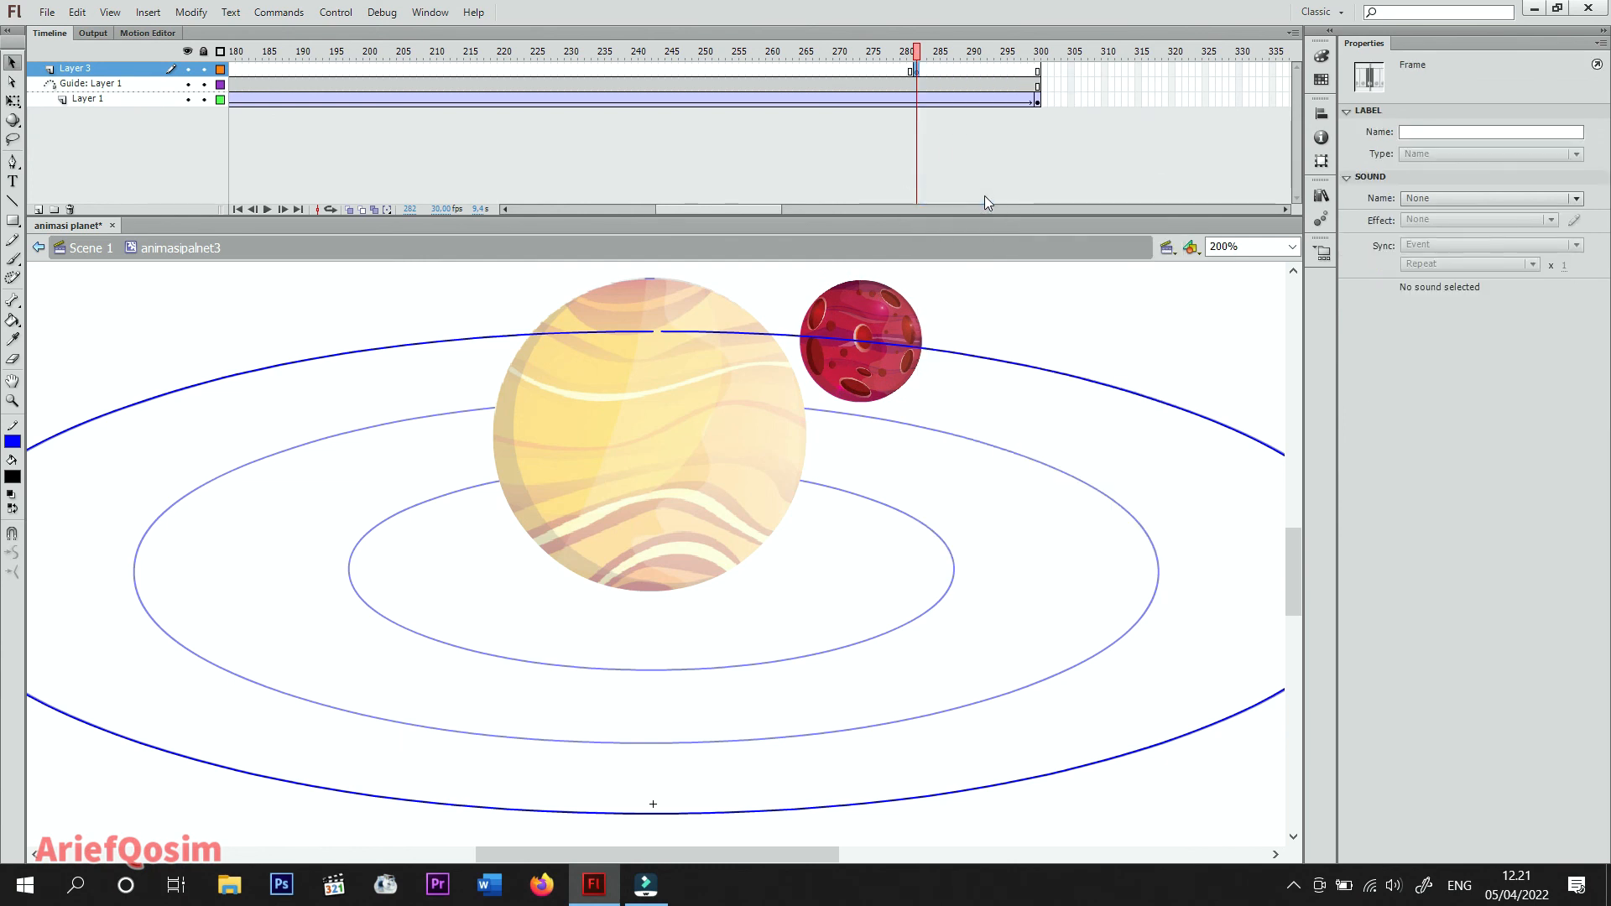
# Try to paste the copied yellow planet in place on frame 282 of Layer 3.
pyautogui.rightClick(1014, 295)
pyautogui.click(1078, 367)
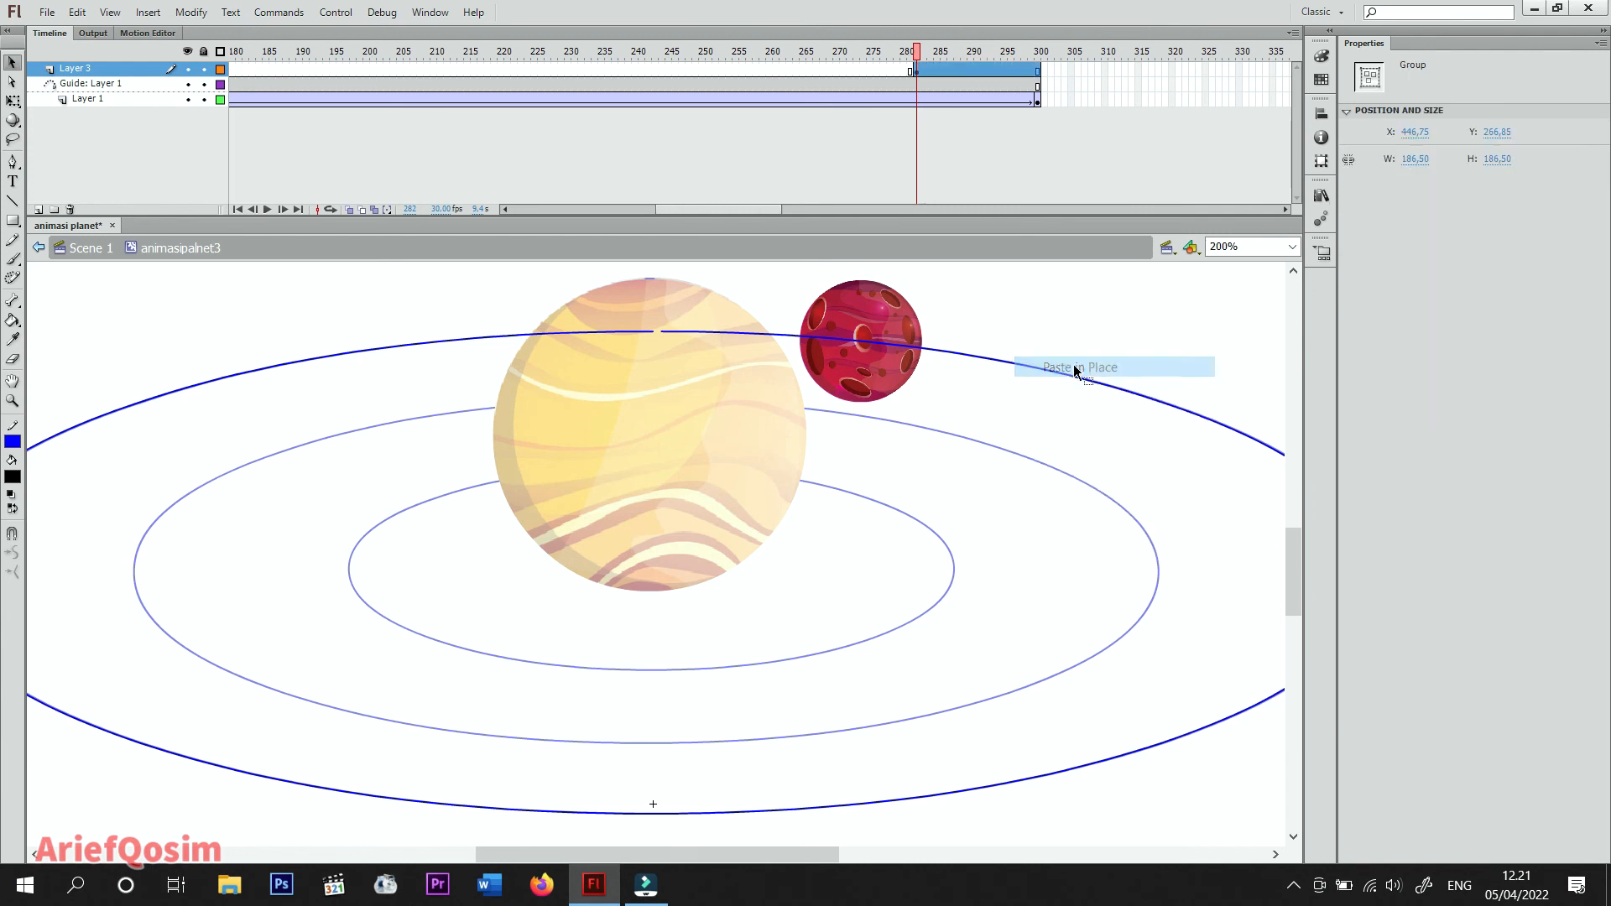
pyautogui.click(1076, 366)
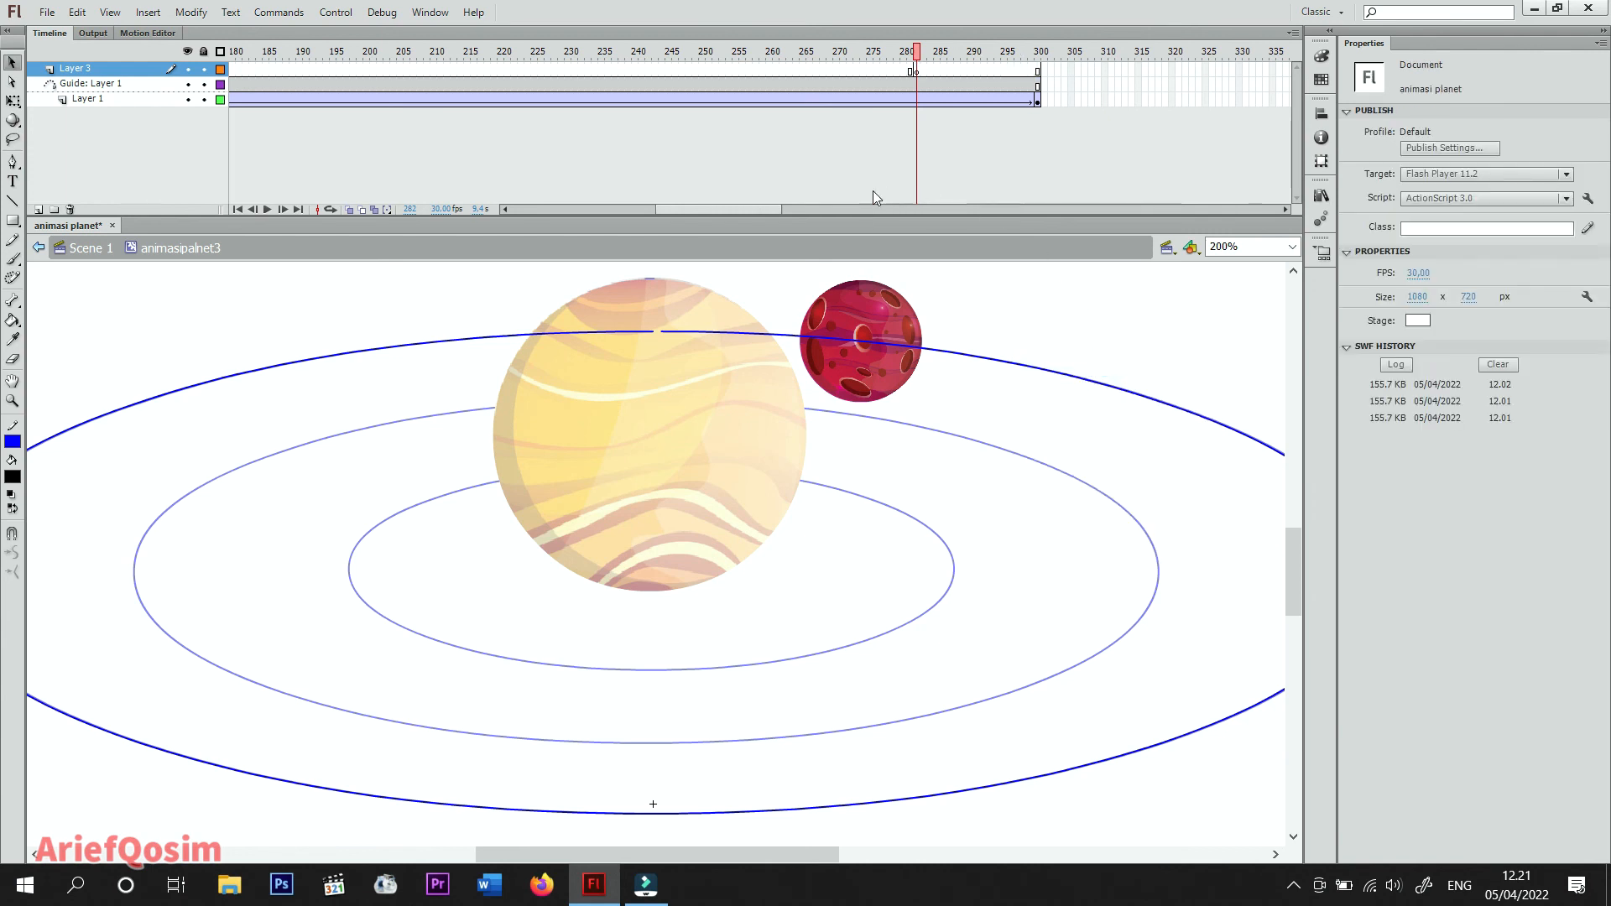
# Copy the aligned yellow planet from the first frame span of Layer 3.
pyautogui.moveTo(765, 210); pyautogui.dragTo(588, 202)
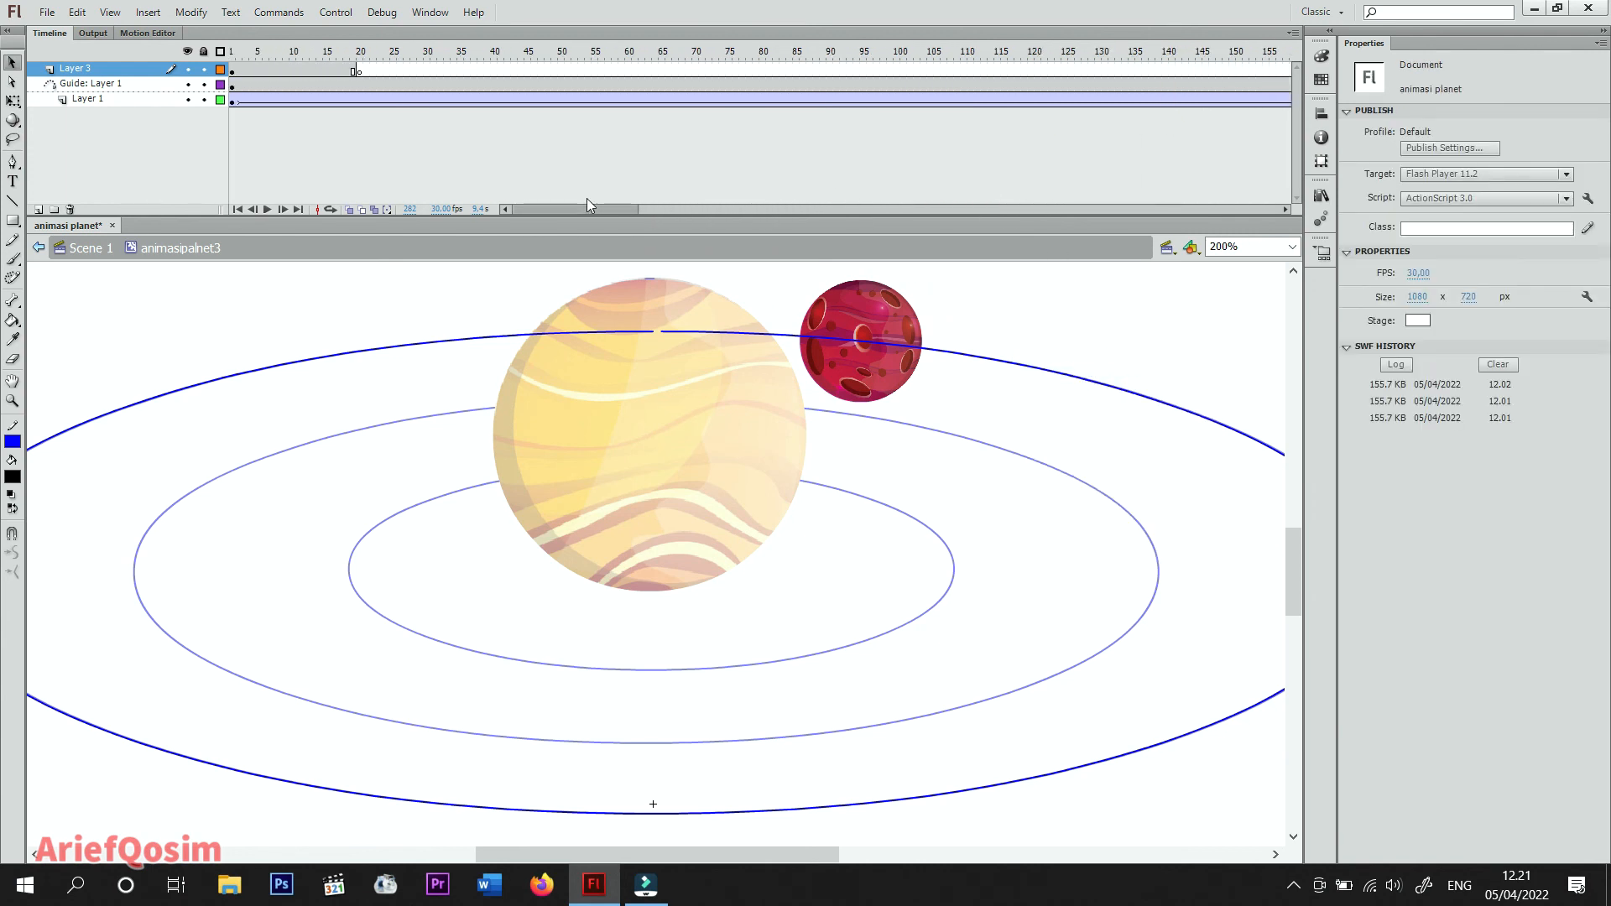
pyautogui.click(342, 70)
pyautogui.rightClick(718, 376)
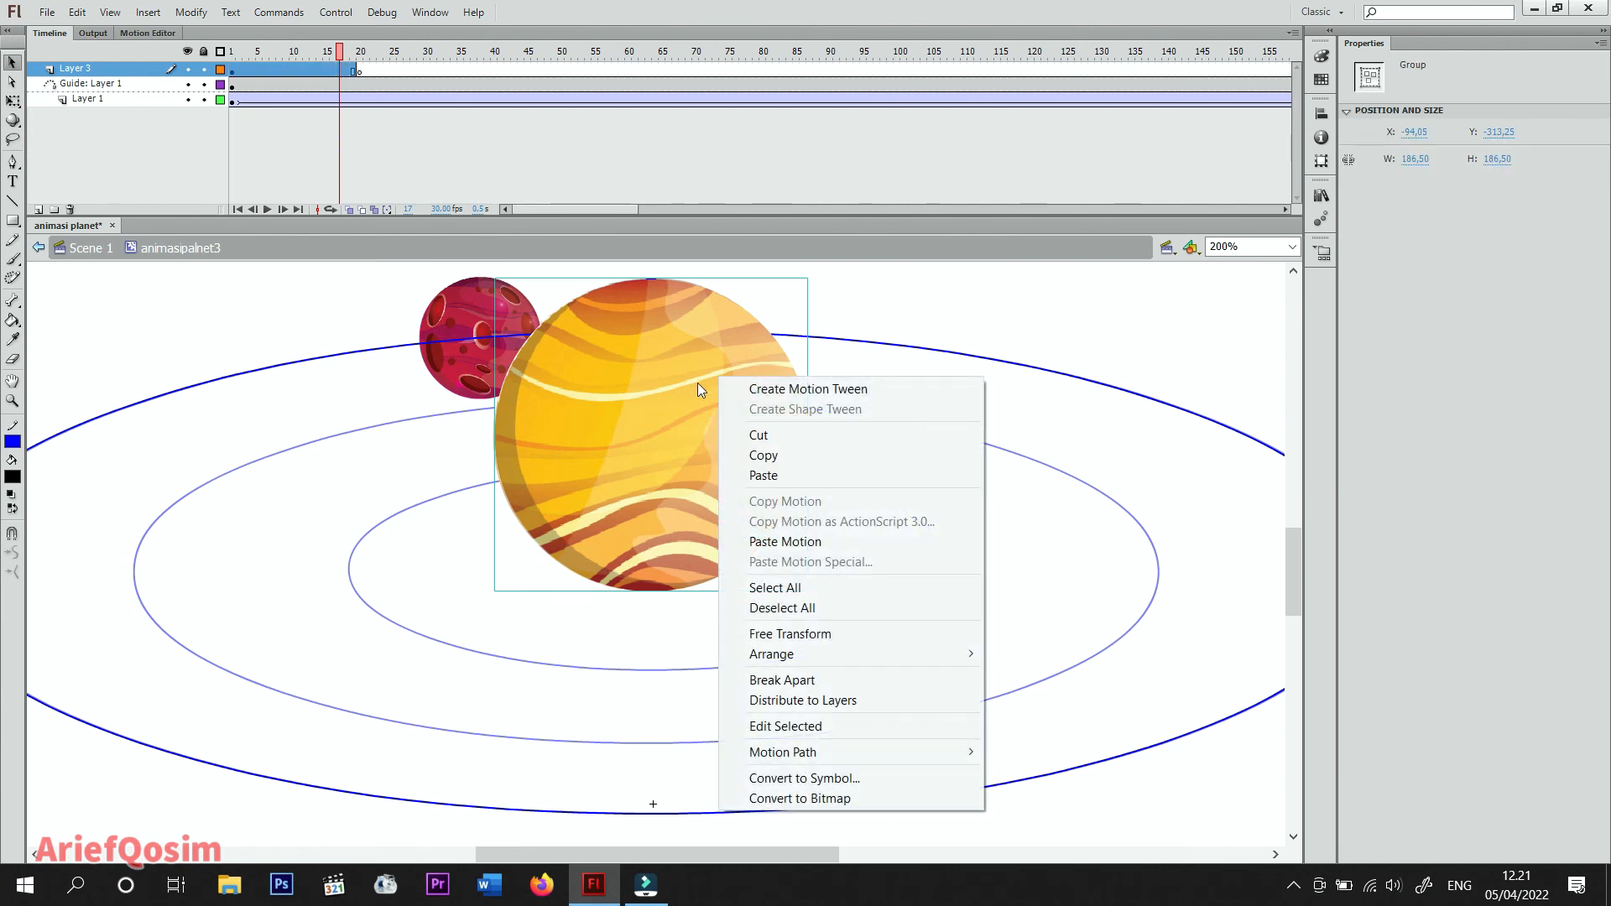
pyautogui.click(751, 453)
# Paste the yellow planet in place on frame 282 of Layer 3 and scrub to frame 300 to check the overlap.
pyautogui.moveTo(628, 209); pyautogui.dragTo(786, 211)
pyautogui.click(775, 71)
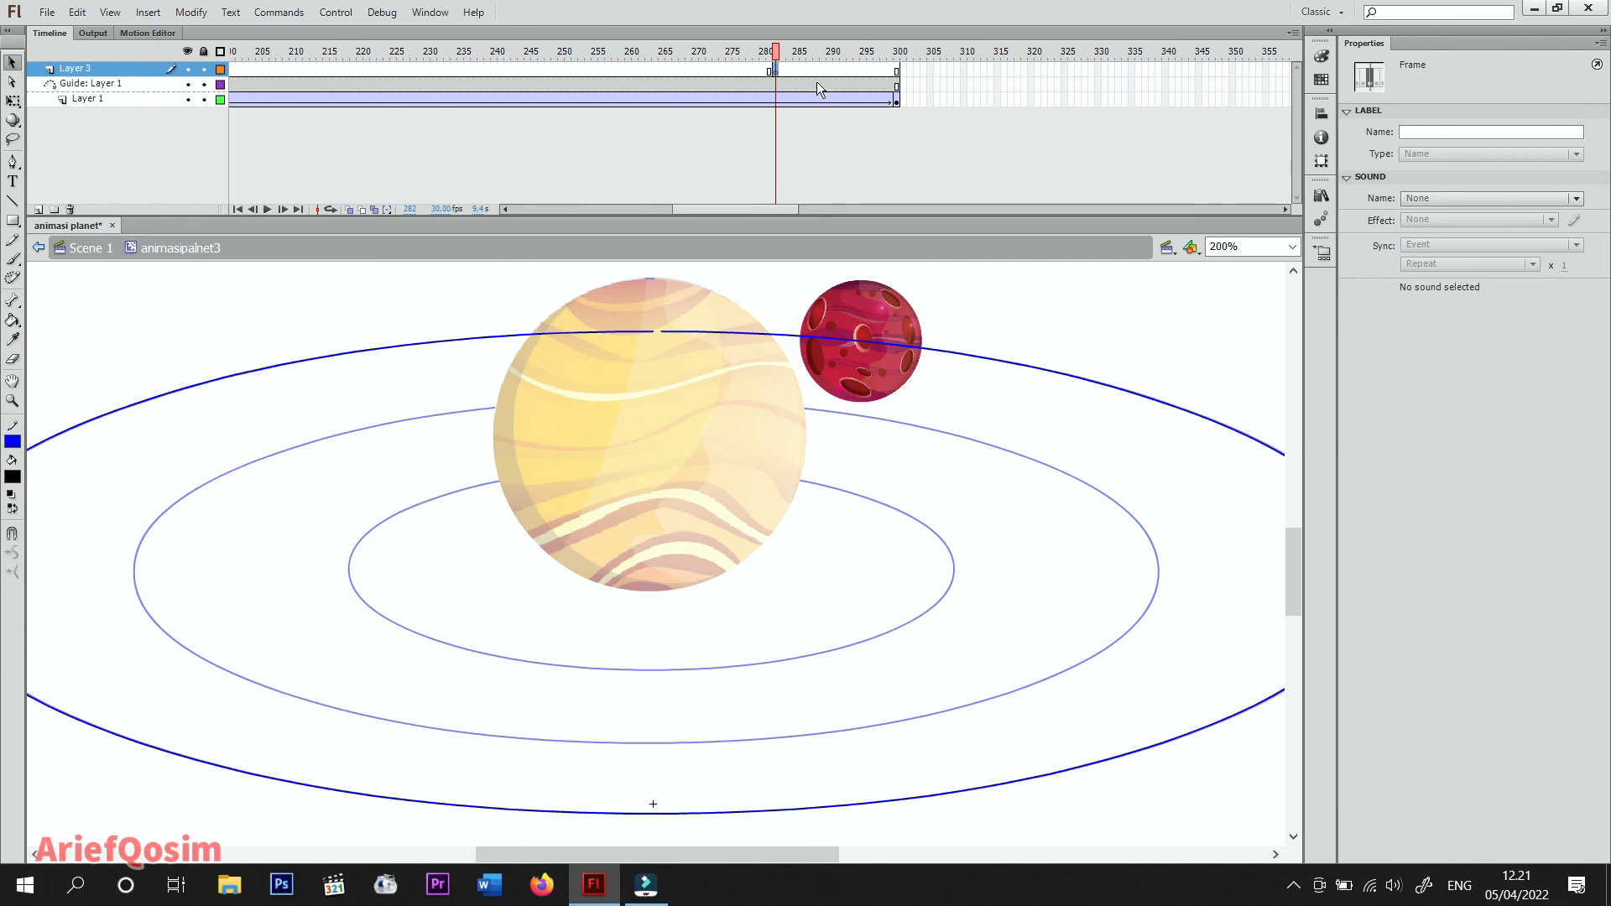
pyautogui.moveTo(775, 51)
pyautogui.mouseDown()
pyautogui.moveTo(803, 52)
pyautogui.moveTo(779, 53)
pyautogui.mouseUp()
pyautogui.click(777, 69)
pyautogui.rightClick(1020, 307)
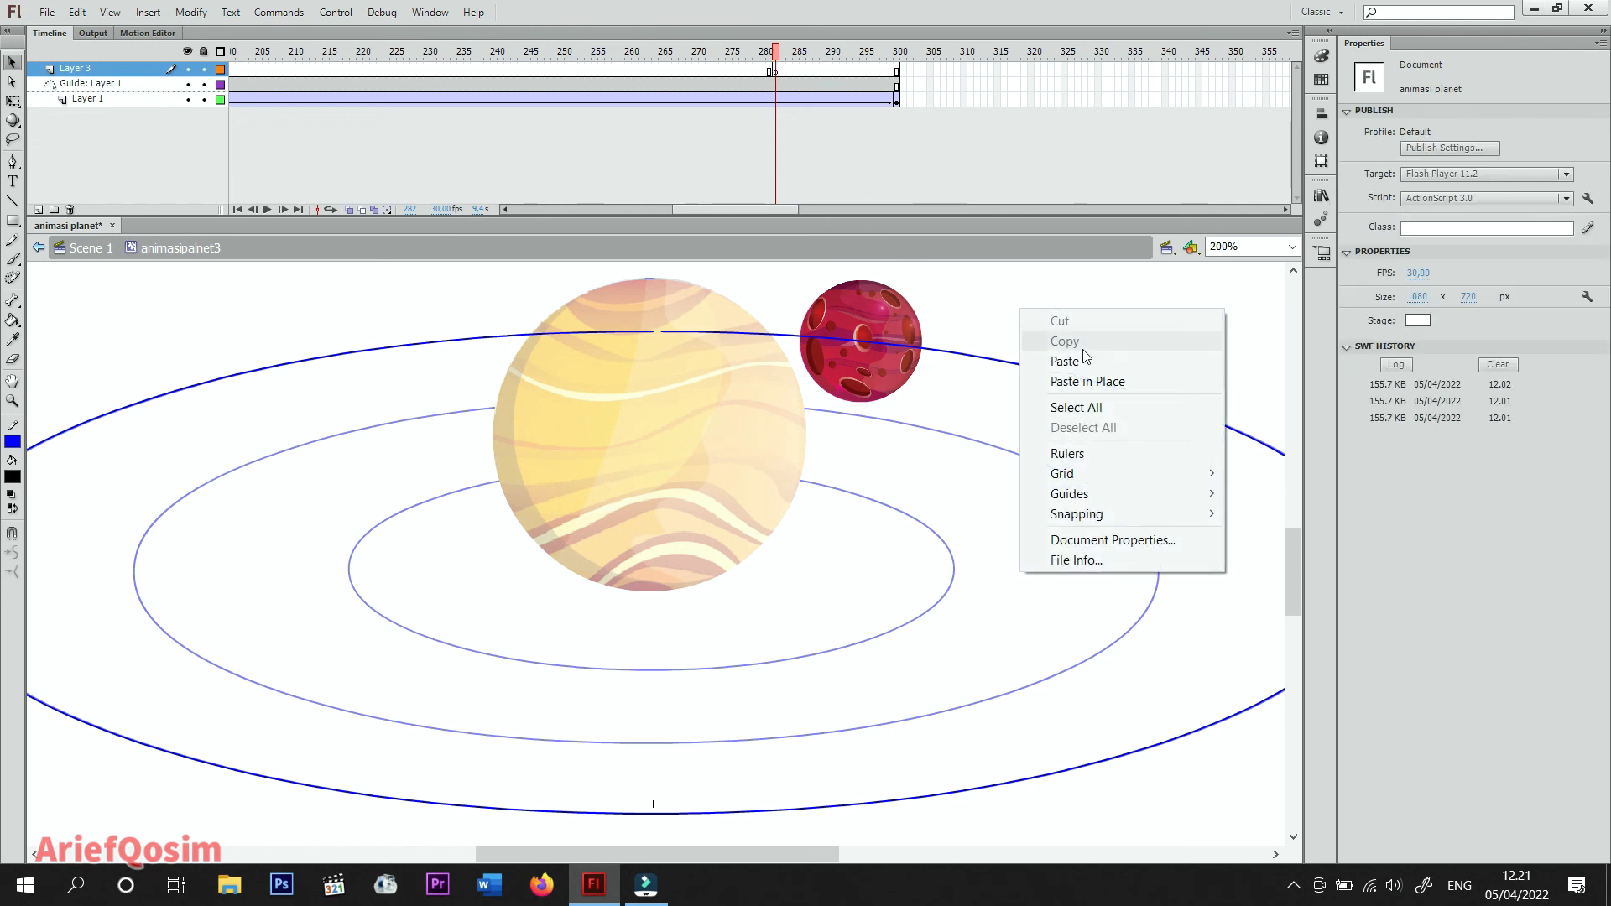
pyautogui.click(1097, 382)
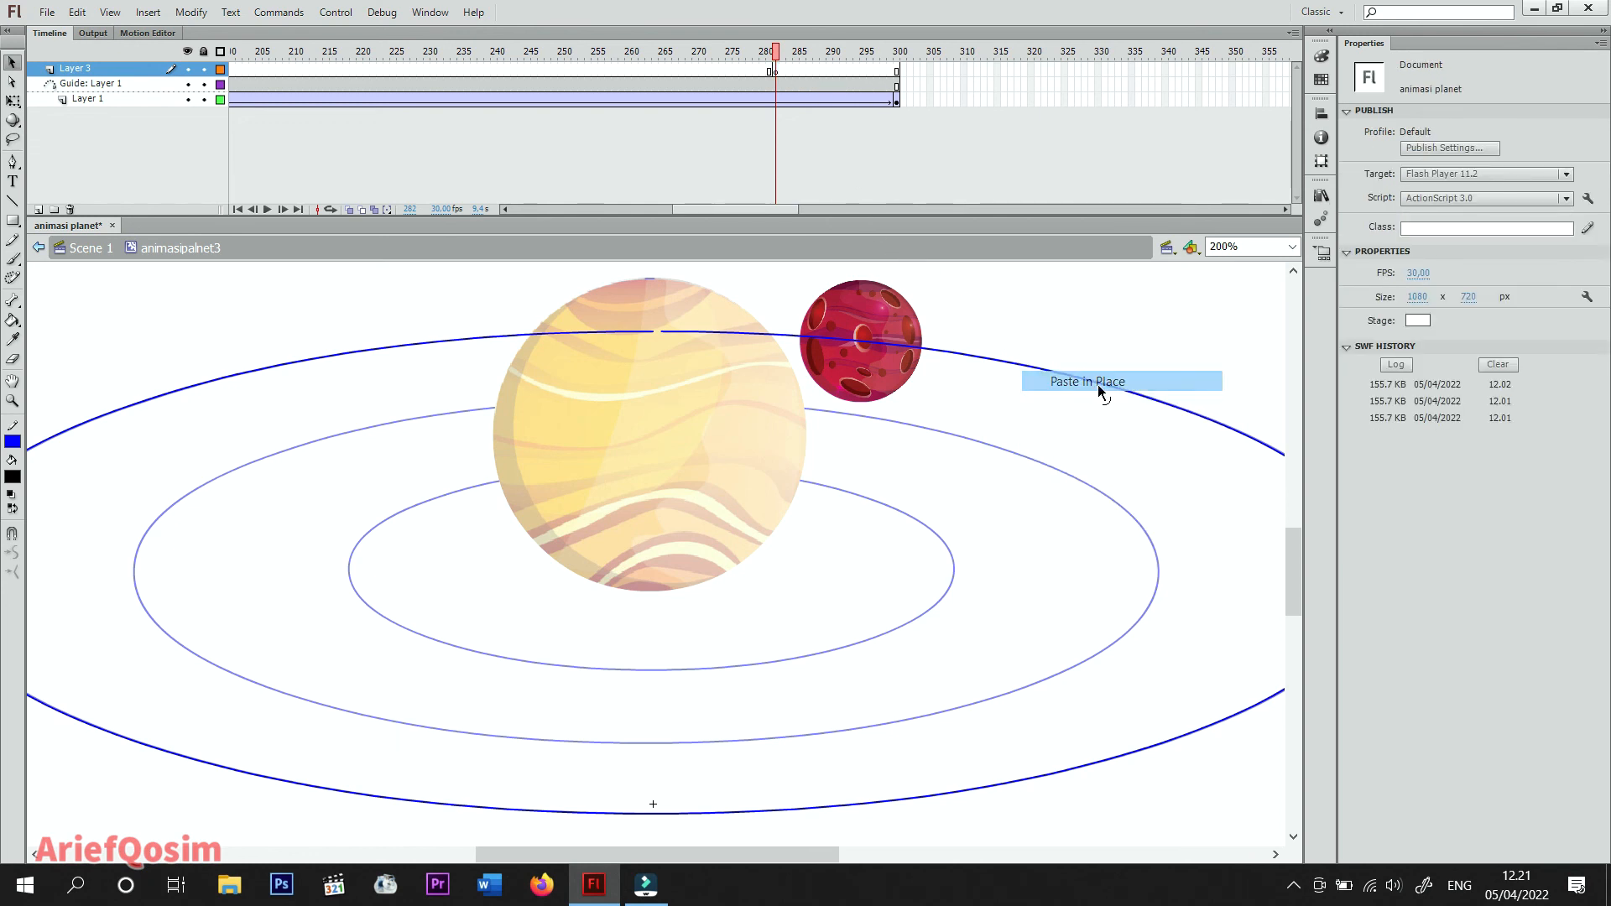
pyautogui.moveTo(776, 55); pyautogui.dragTo(900, 57)
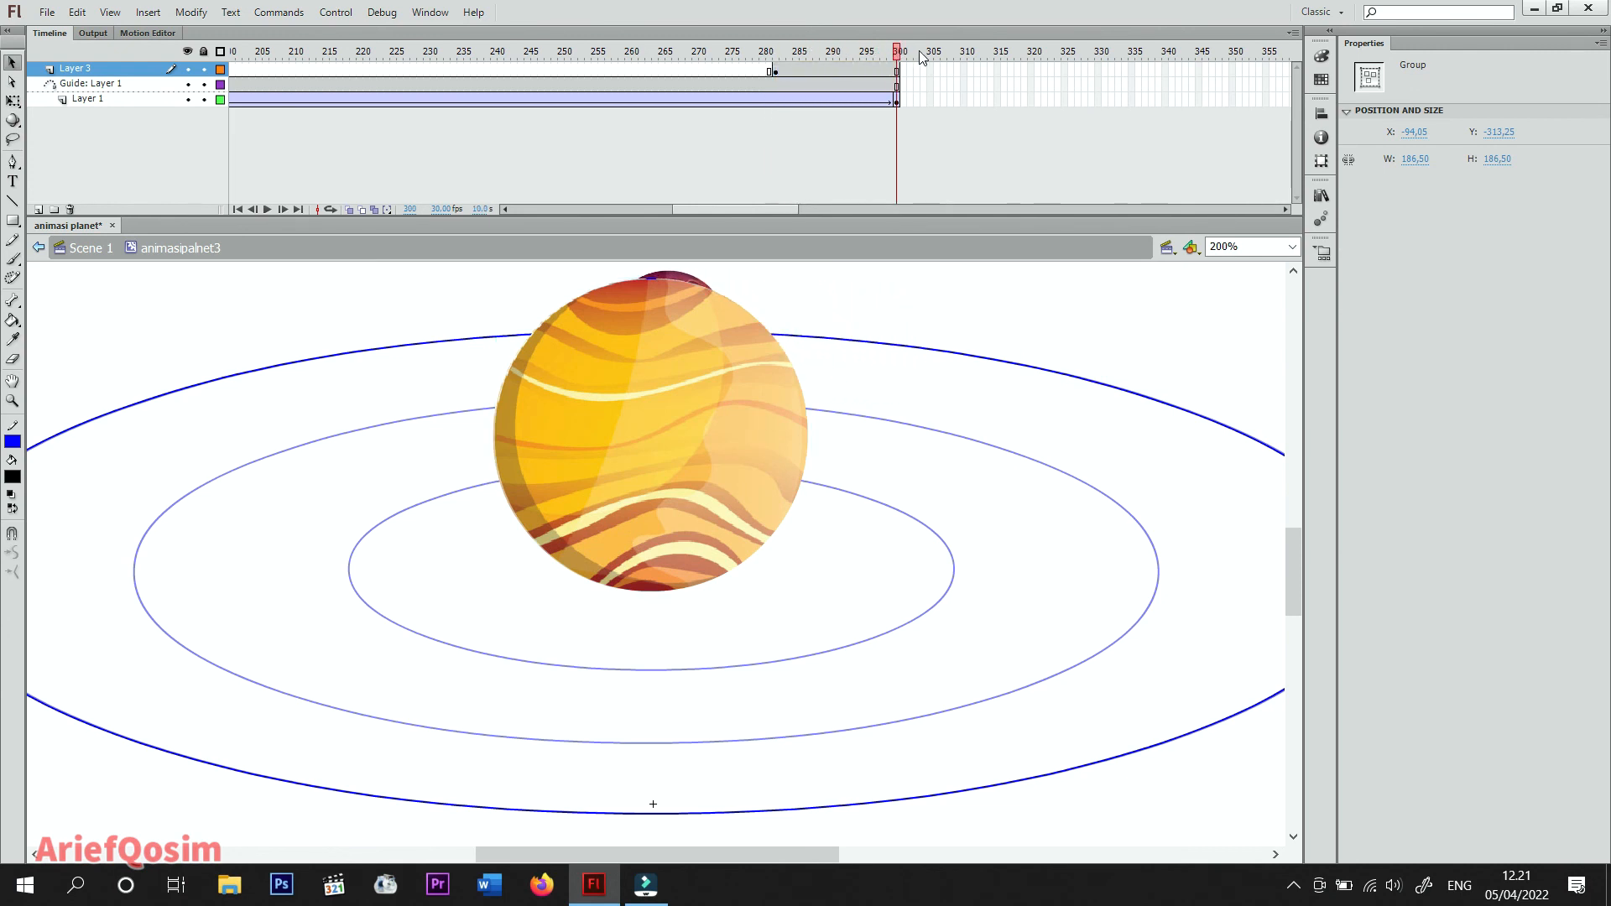
pyautogui.click(196, 391)
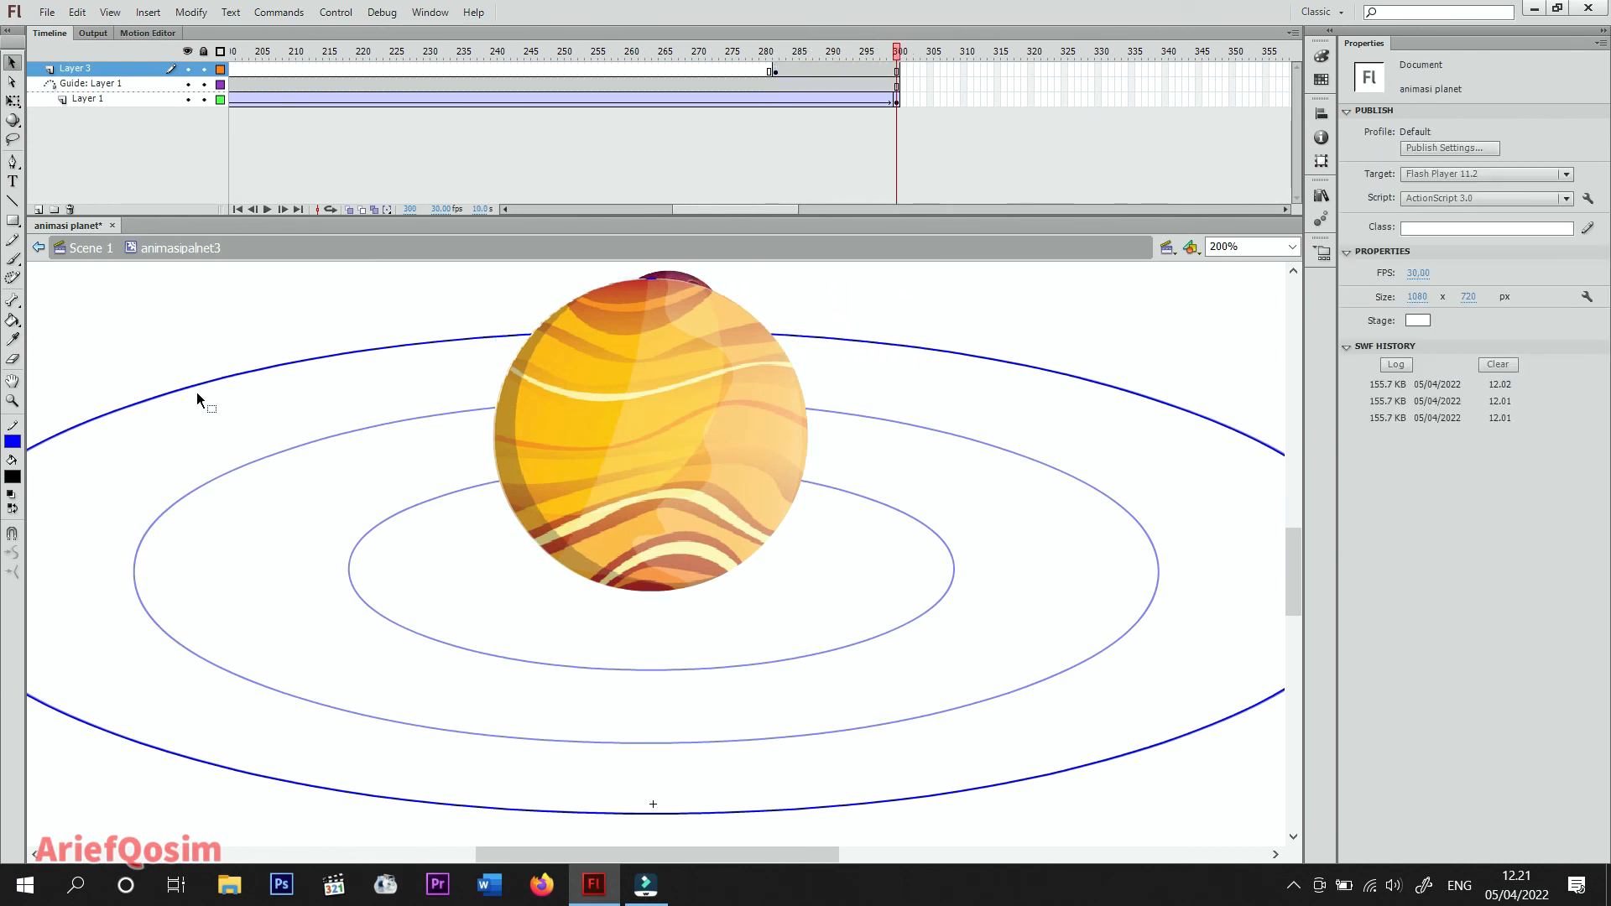
# Return to Scene 1, fit the stage in the window and unlock all the layers.
pyautogui.doubleClick(83, 265)
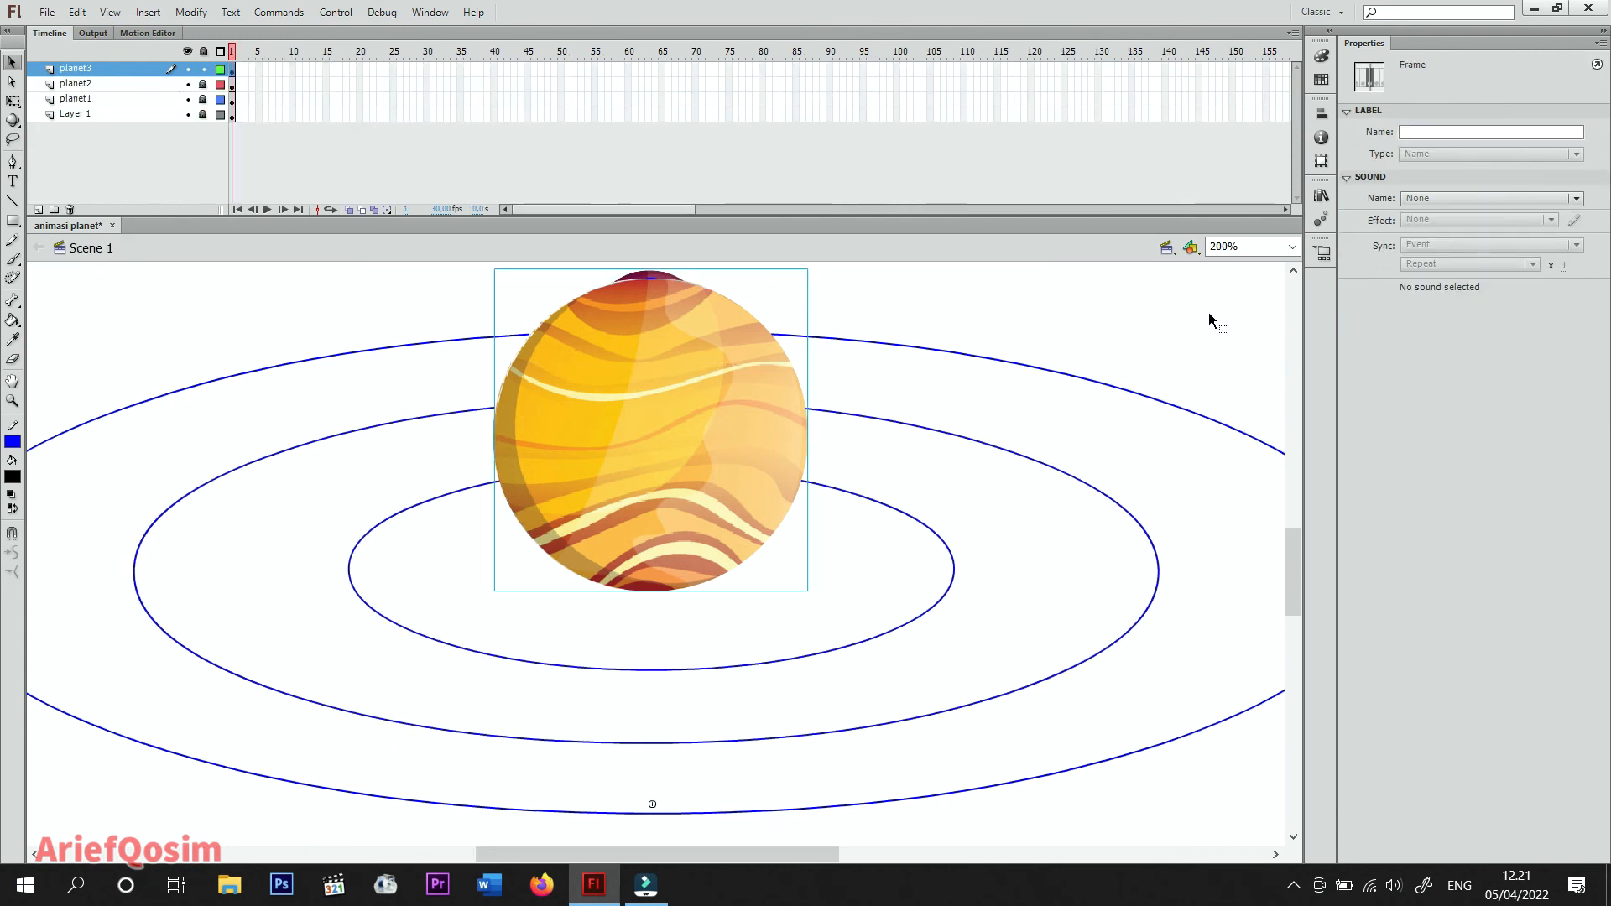
pyautogui.click(1293, 247)
pyautogui.click(1250, 264)
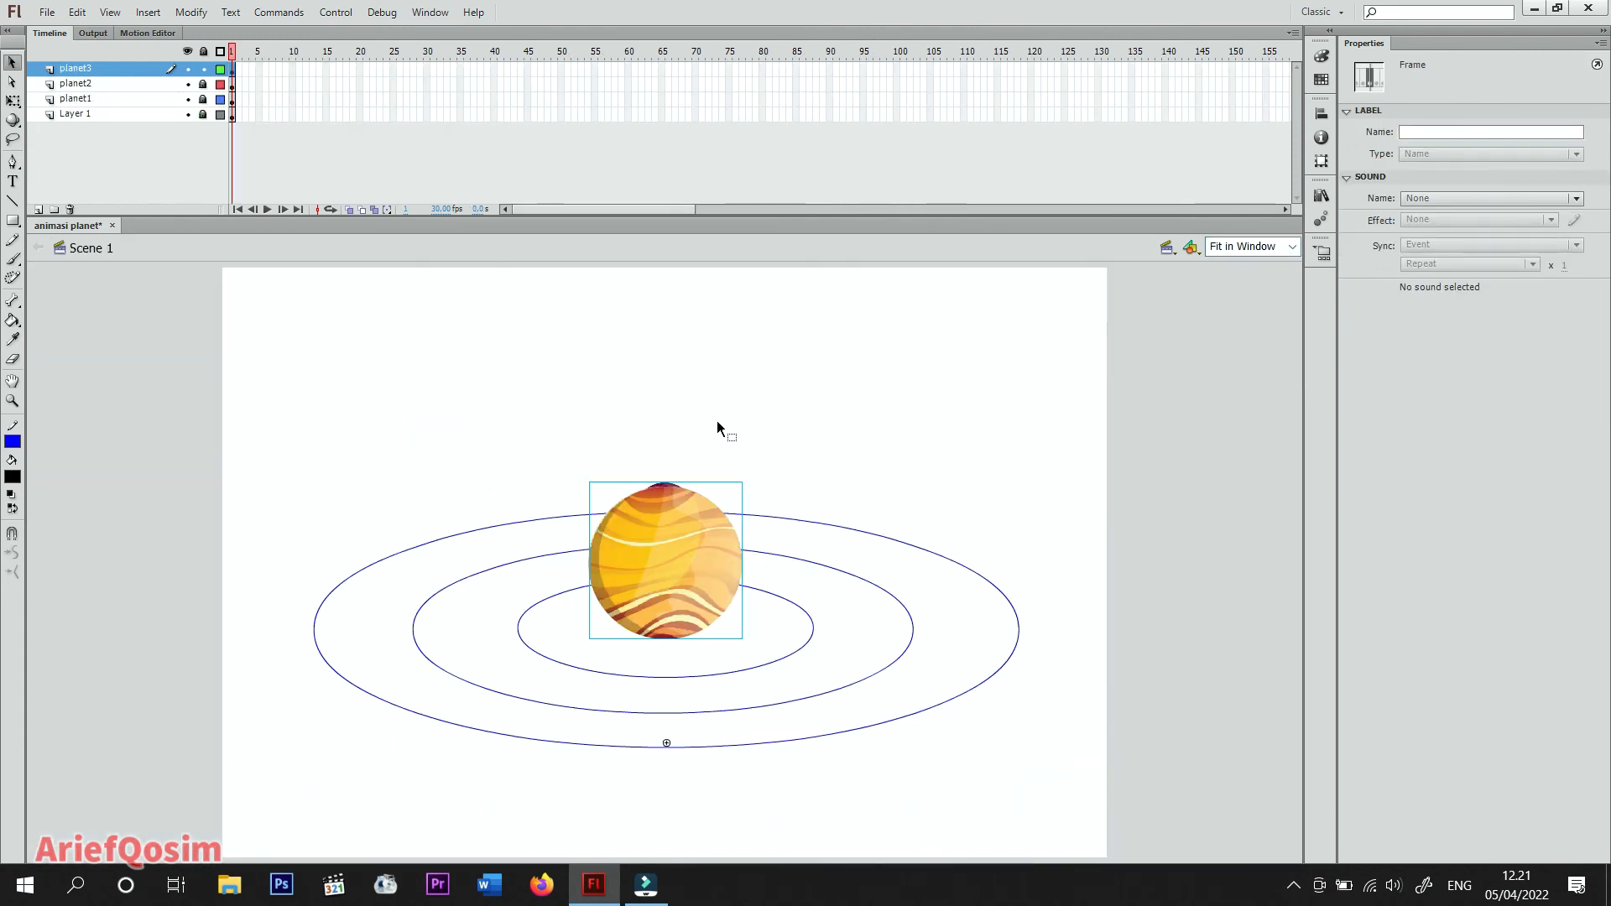
pyautogui.click(202, 69)
pyautogui.click(203, 51)
pyautogui.click(690, 491)
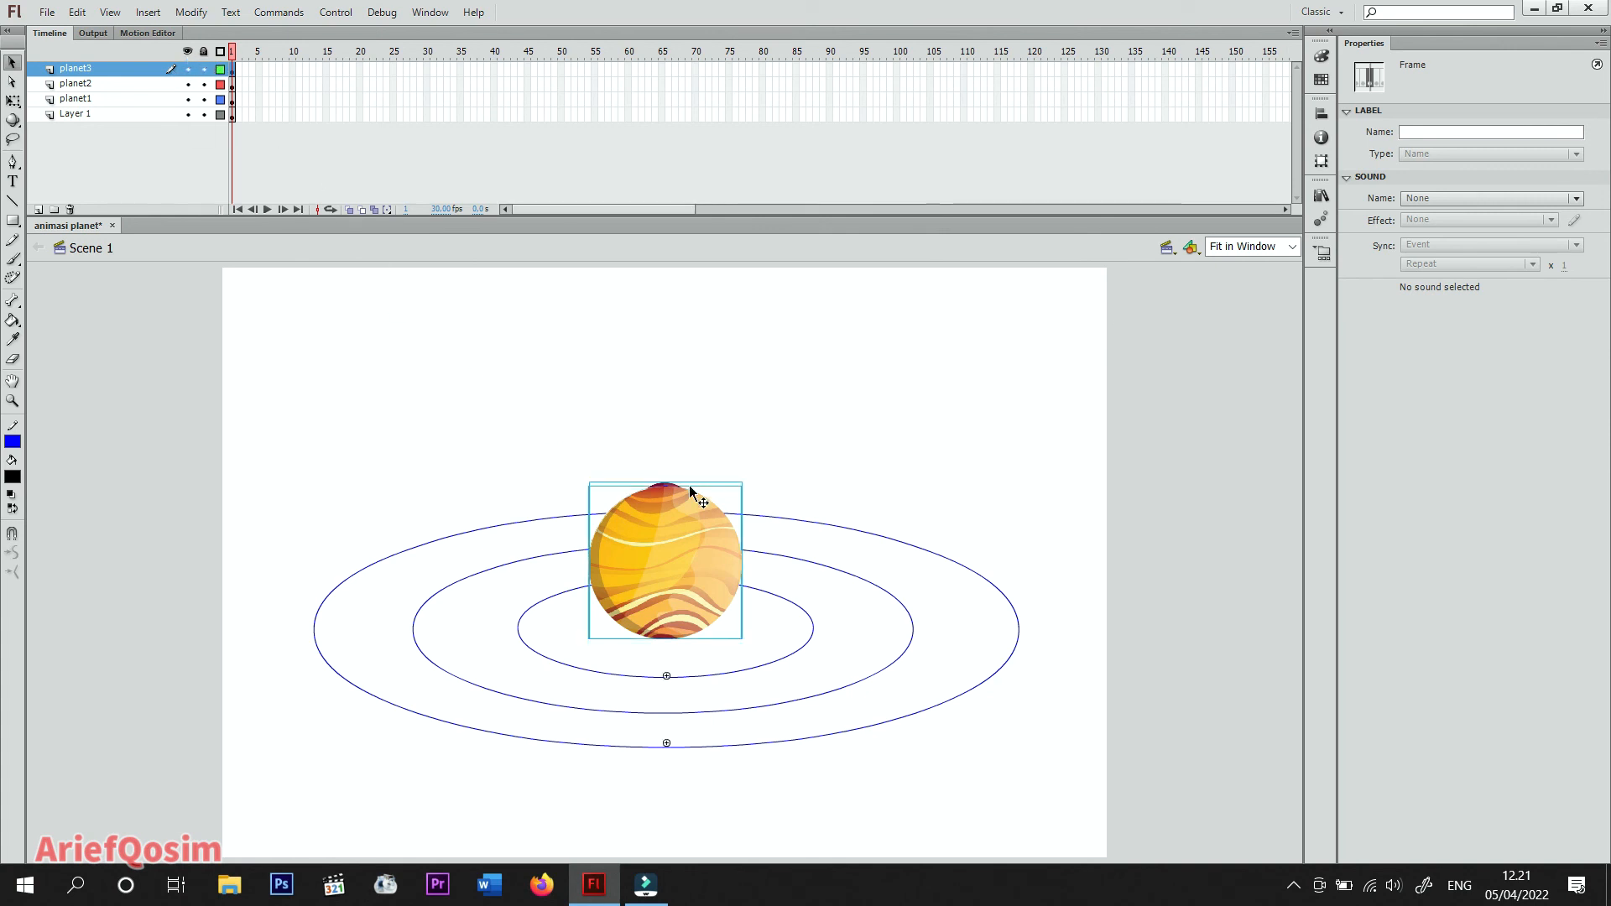
# Test the movie to check the planets' orbits around the yellow planet and close the preview.
pyautogui.click(336, 12)
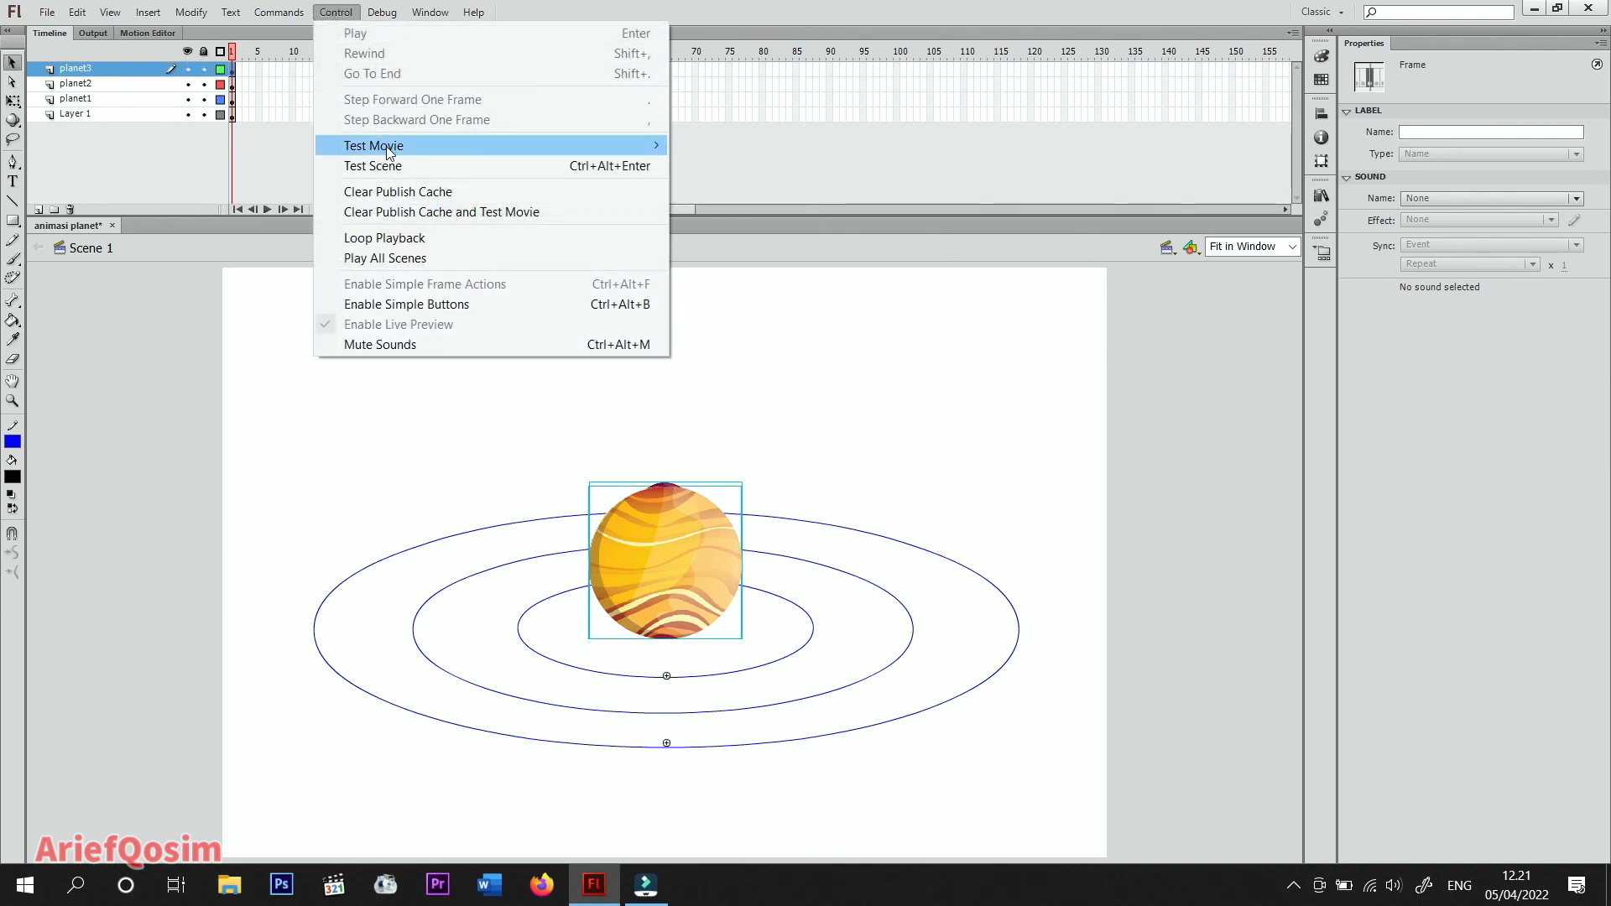
pyautogui.moveTo(638, 146)
pyautogui.click(763, 251)
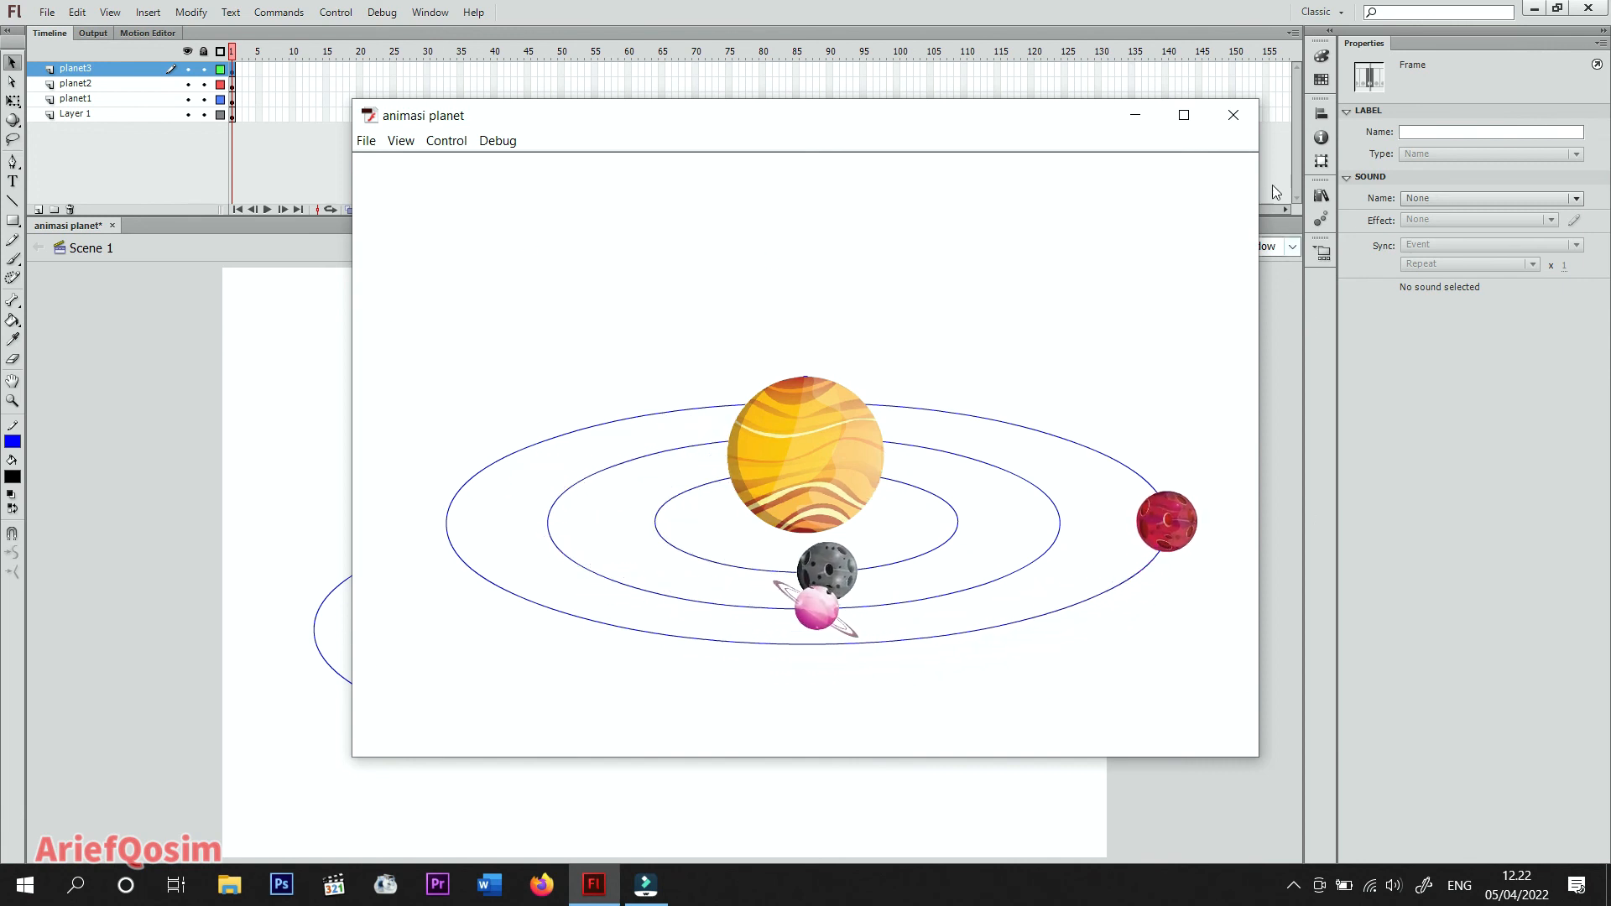
pyautogui.click(1233, 115)
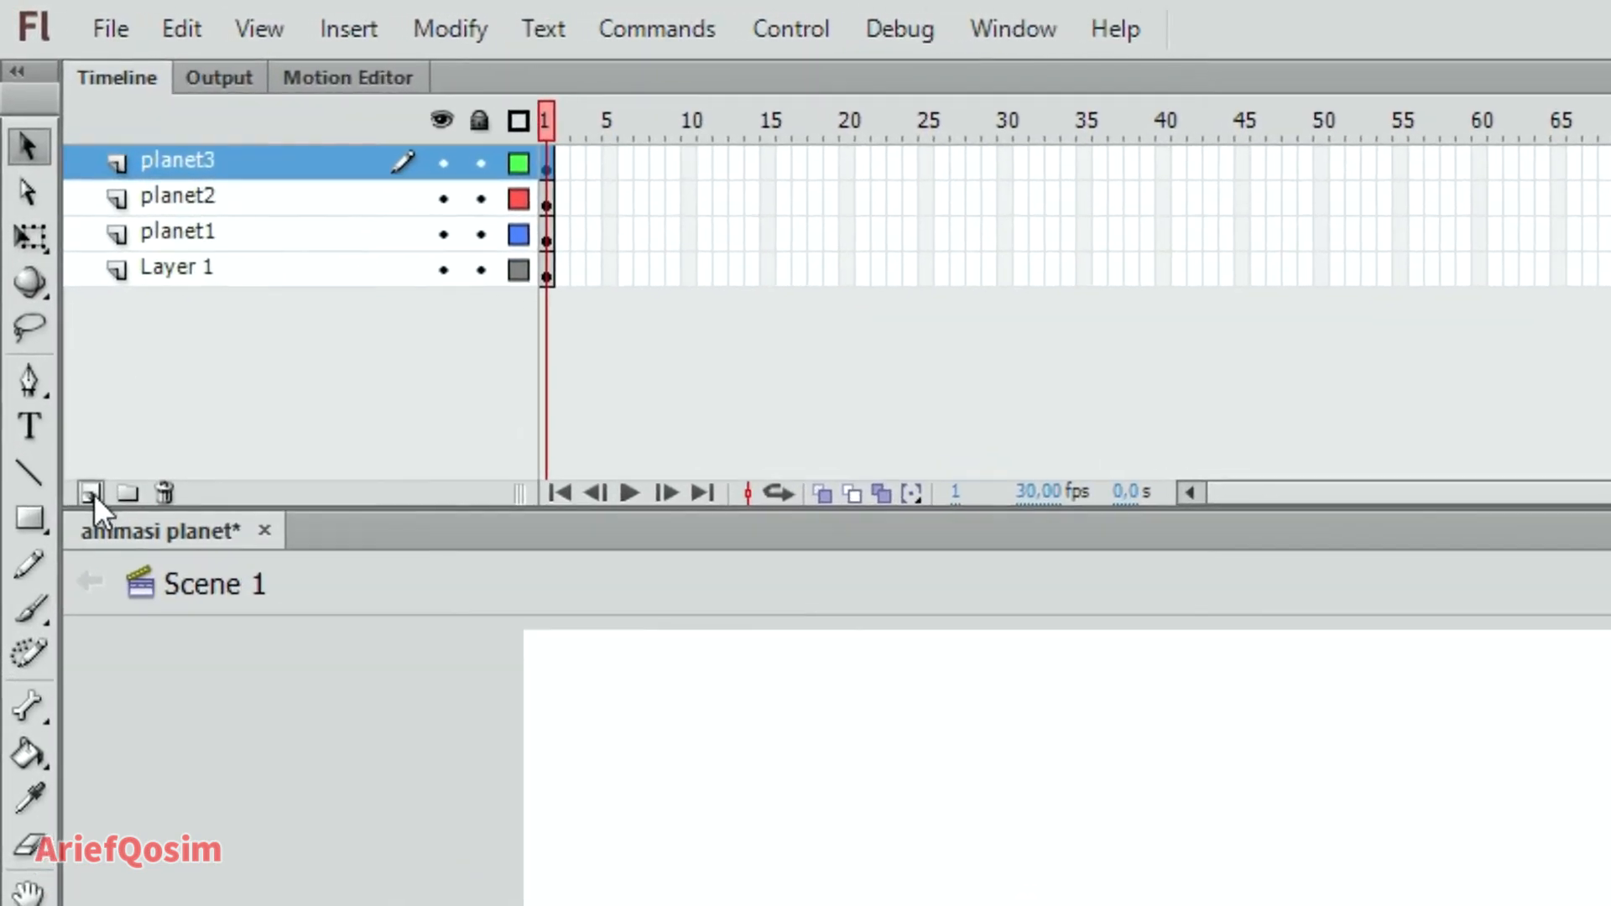
# Add a layer named ruangangkasa above planet3 and lock all the other layers.
pyautogui.click(61, 332)
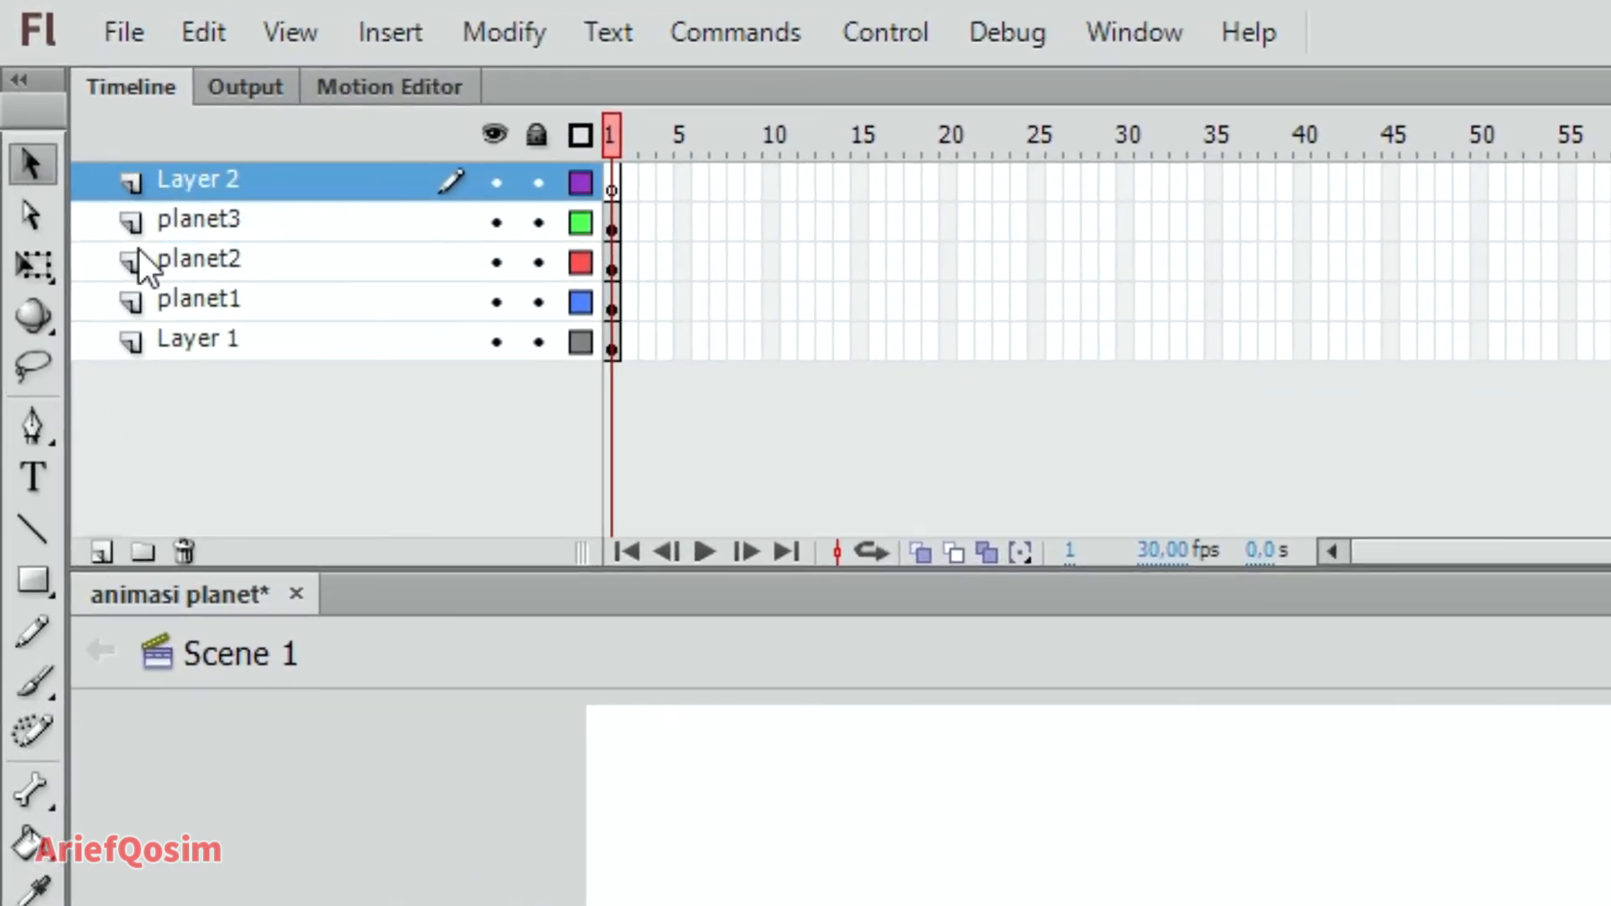
pyautogui.doubleClick(180, 189)
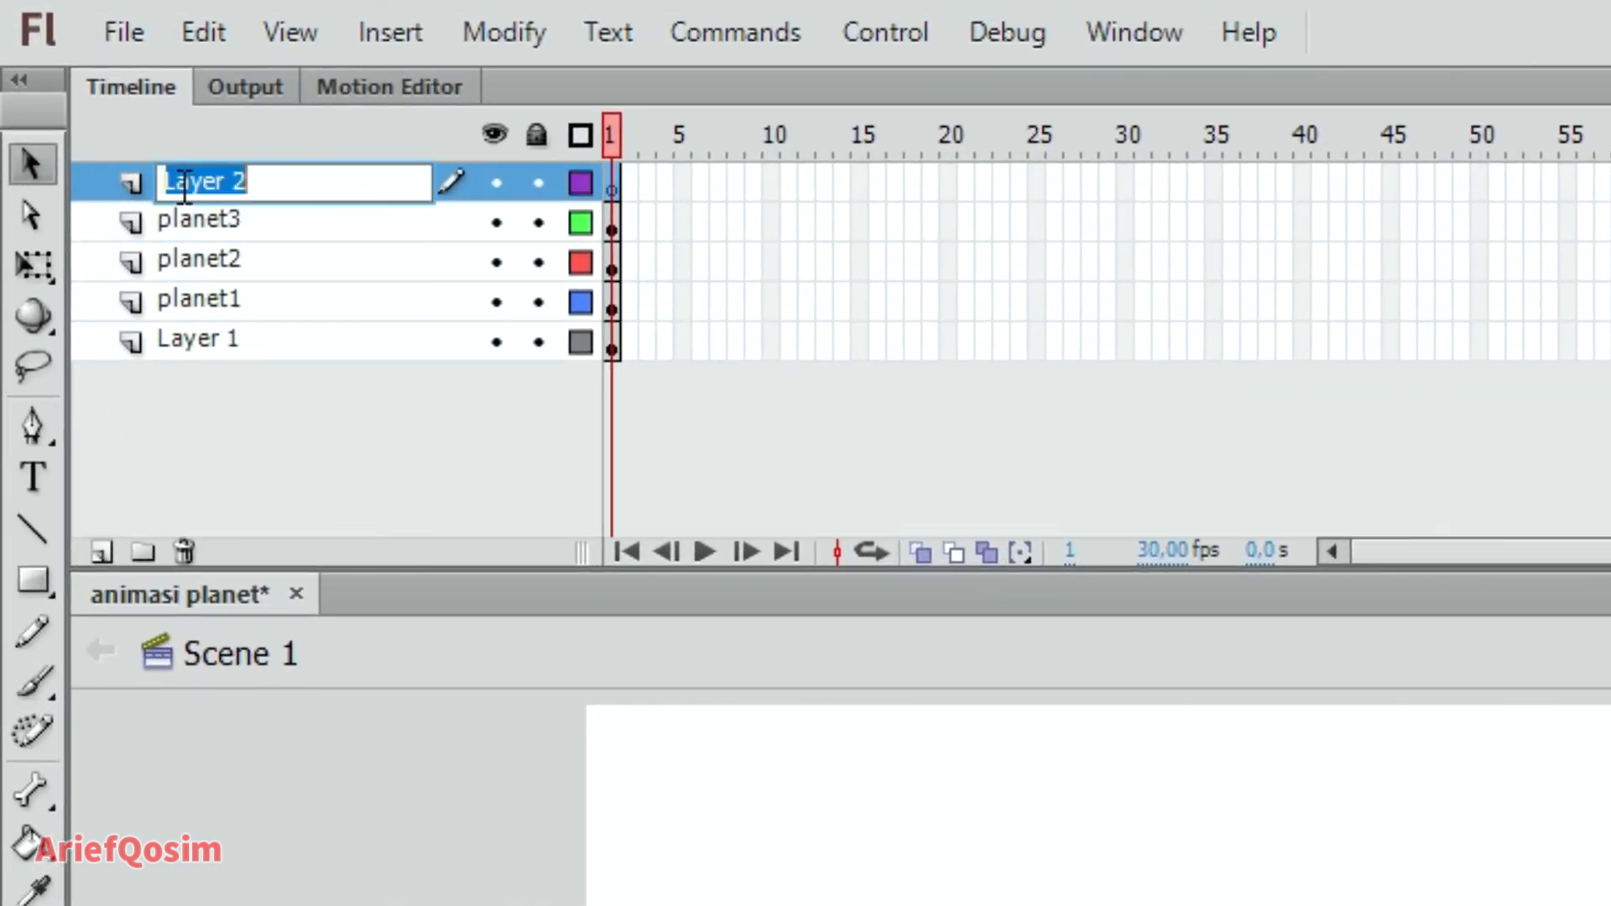
pyautogui.write('raunga')
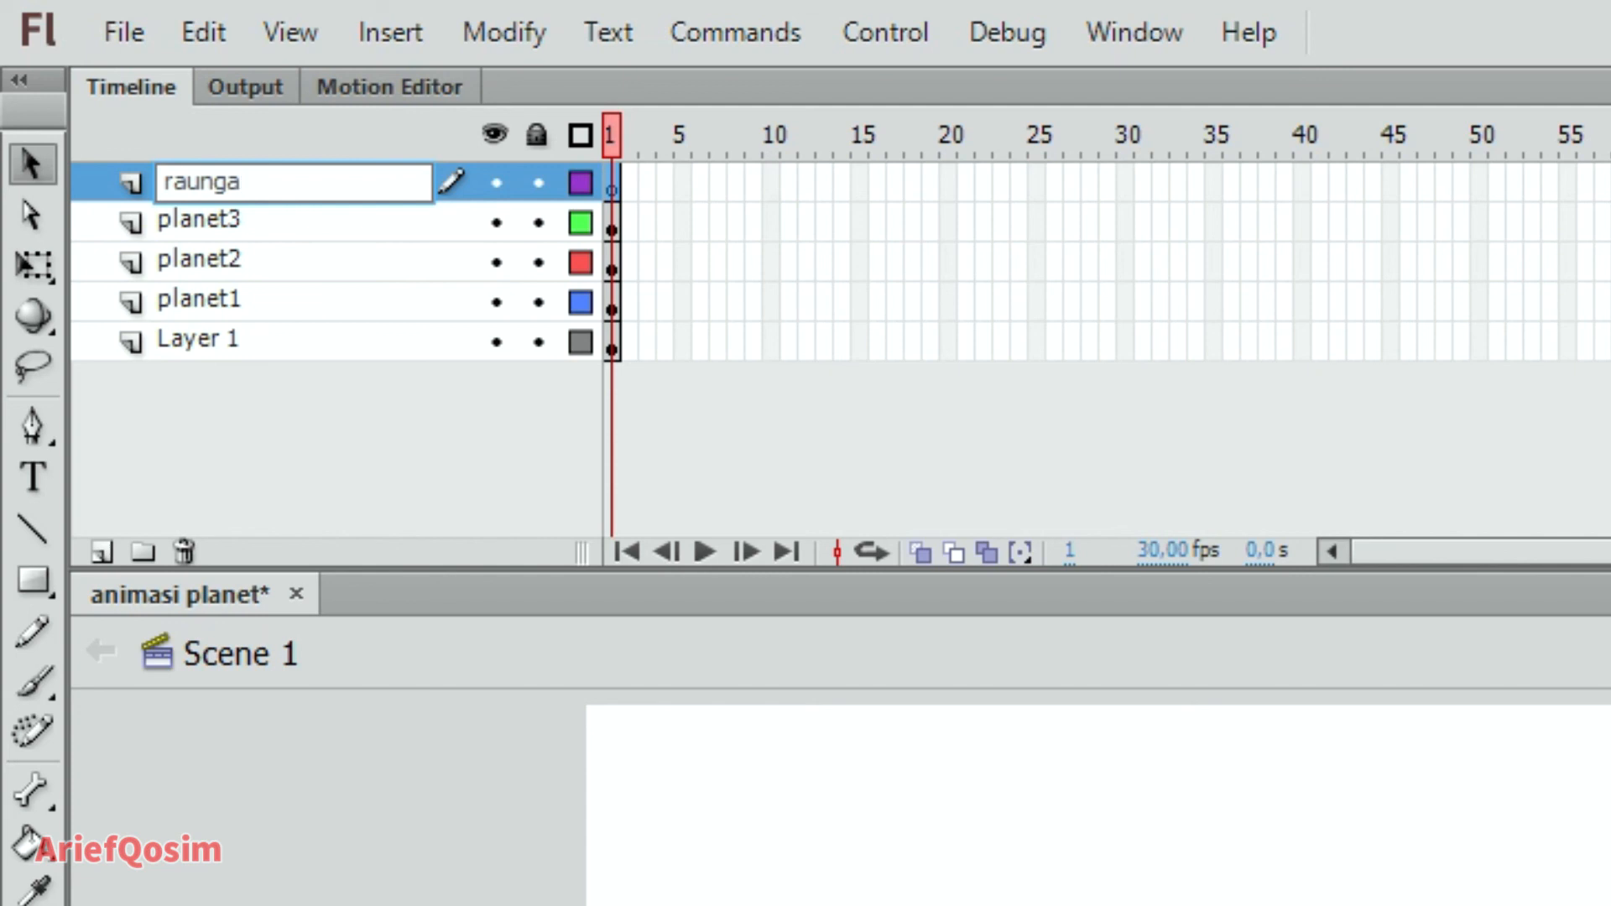
pyautogui.press('BackSpace')
pyautogui.press('BackSpace')
pyautogui.press('BackSpace')
pyautogui.press('BackSpace')
pyautogui.write('uangangkasa')
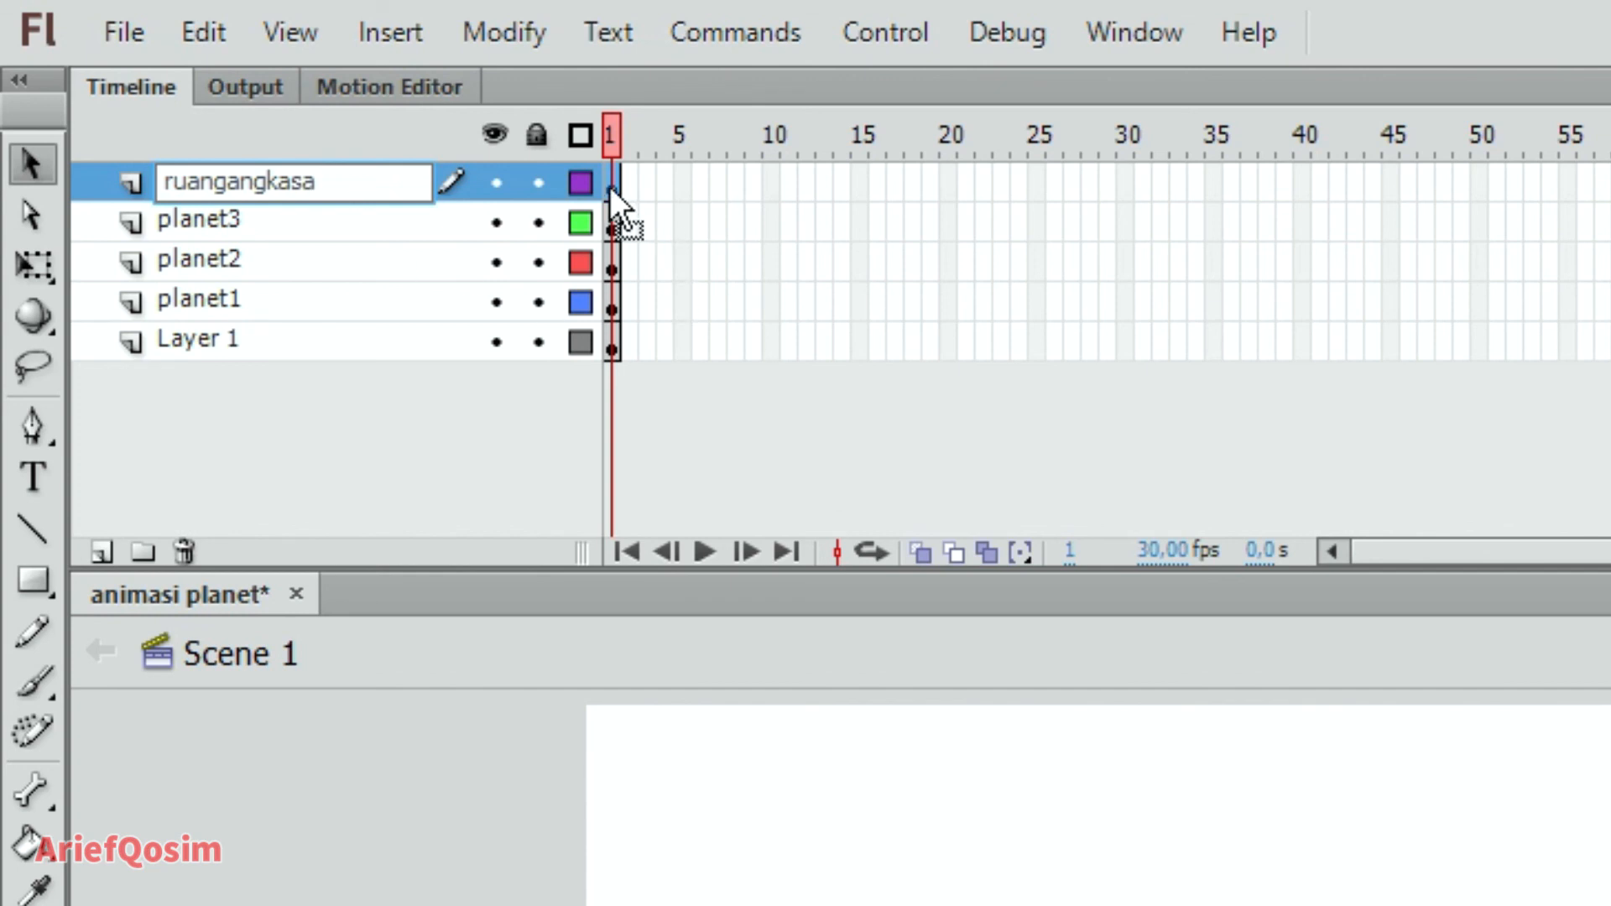
pyautogui.press('Return')
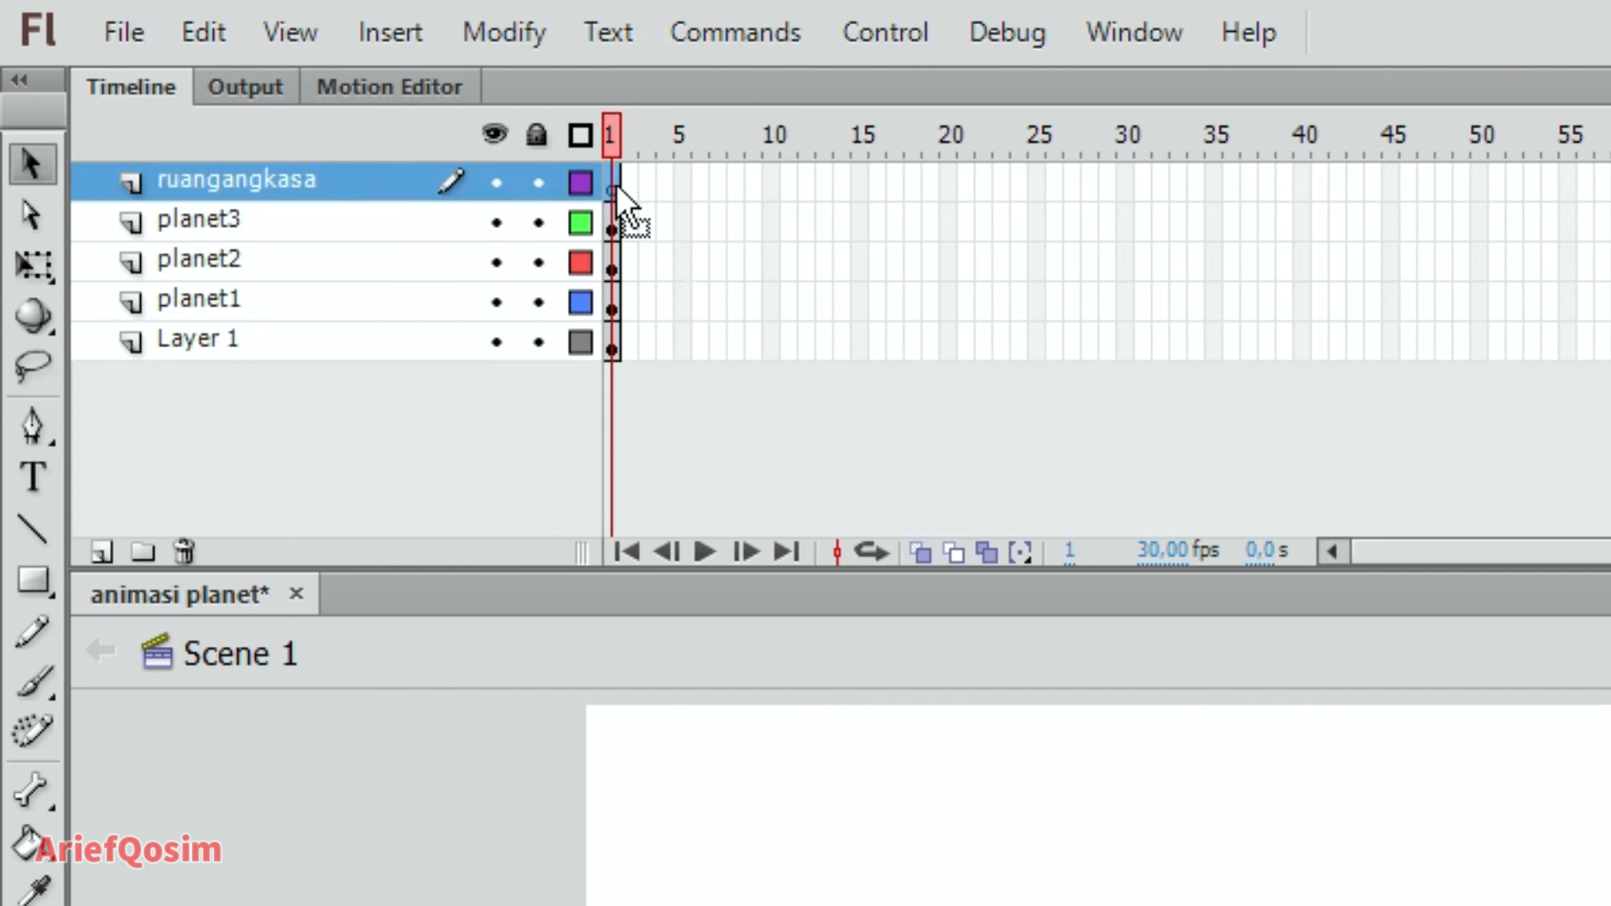
pyautogui.click(536, 135)
pyautogui.click(540, 198)
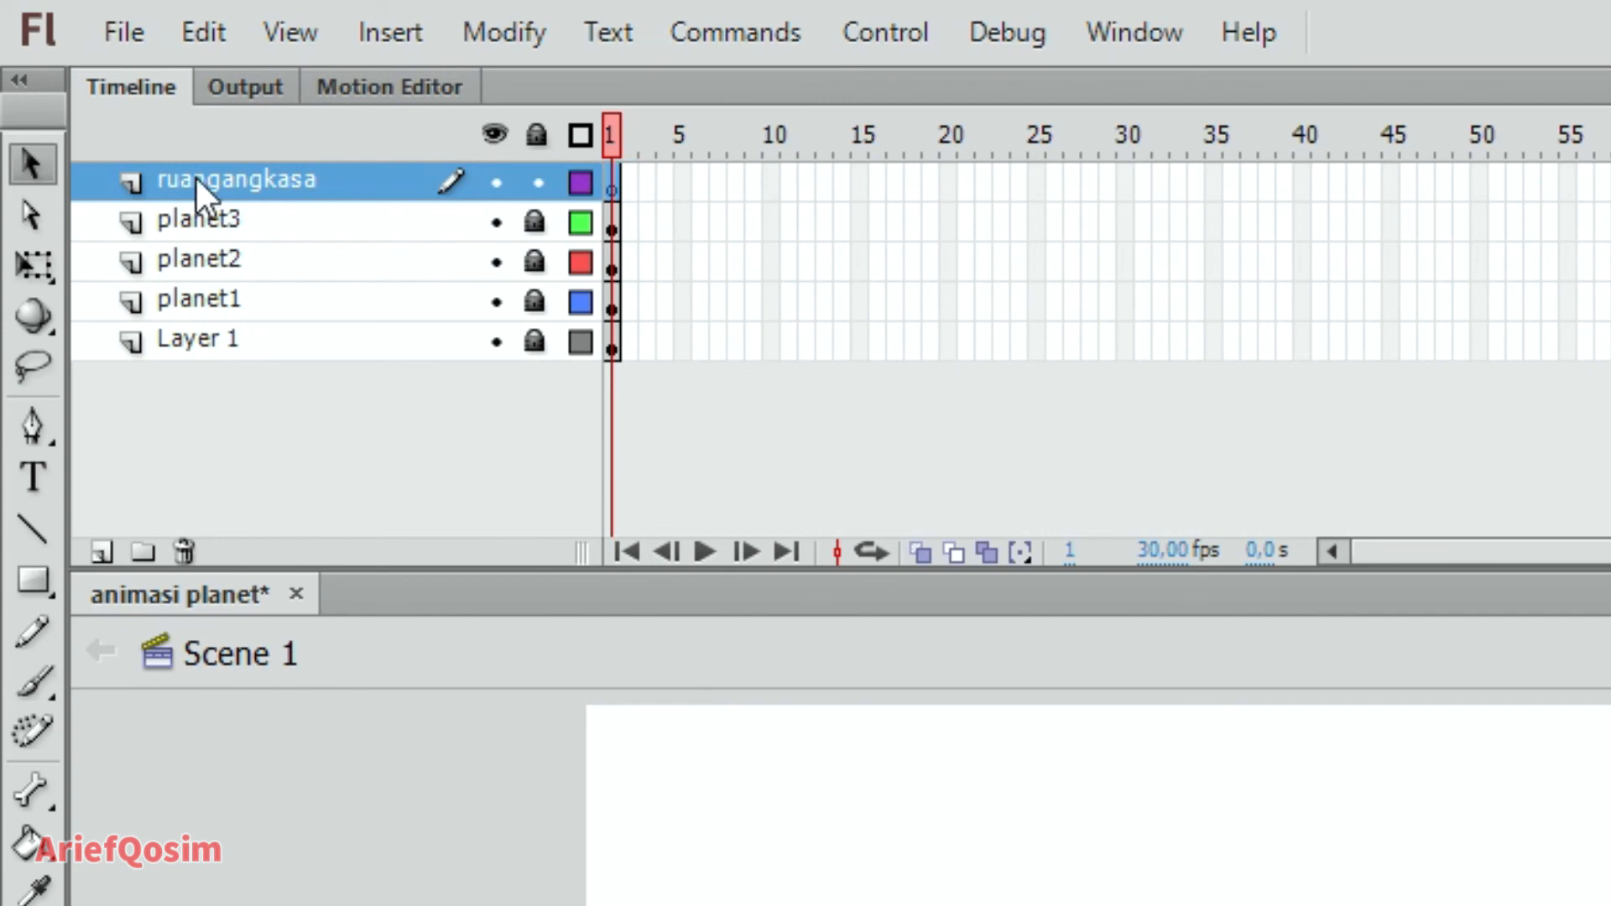
# Import the JPG vecteezy_outer-space-background_ from the vecteezy_outer-space-background_3692676 folder in Downloads onto the stage.
pyautogui.click(129, 49)
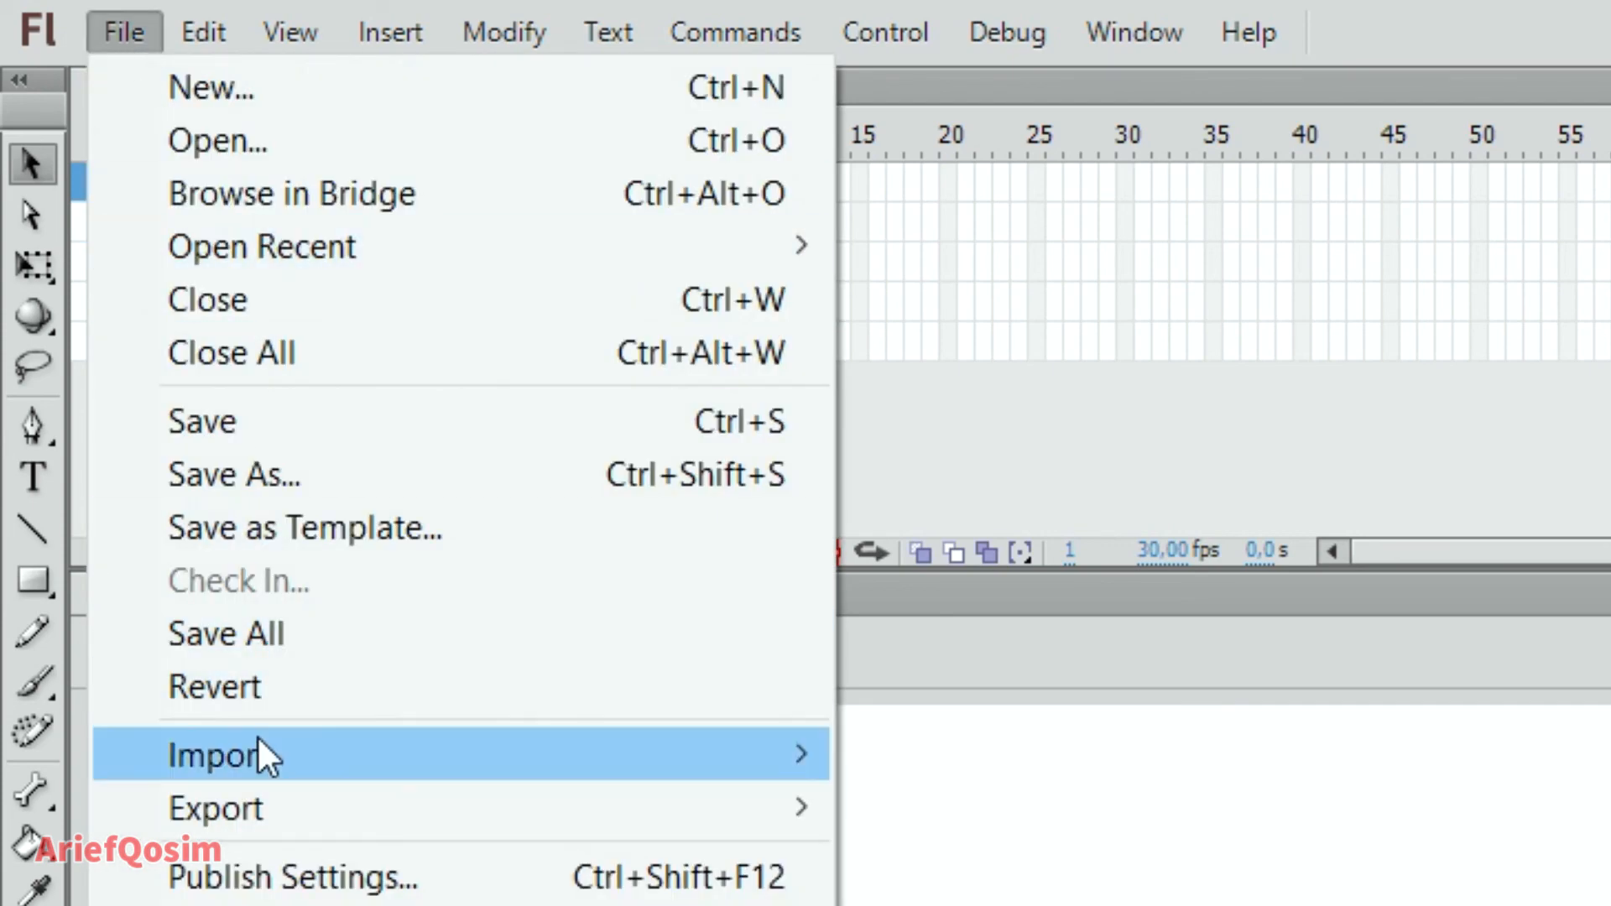
pyautogui.moveTo(578, 758)
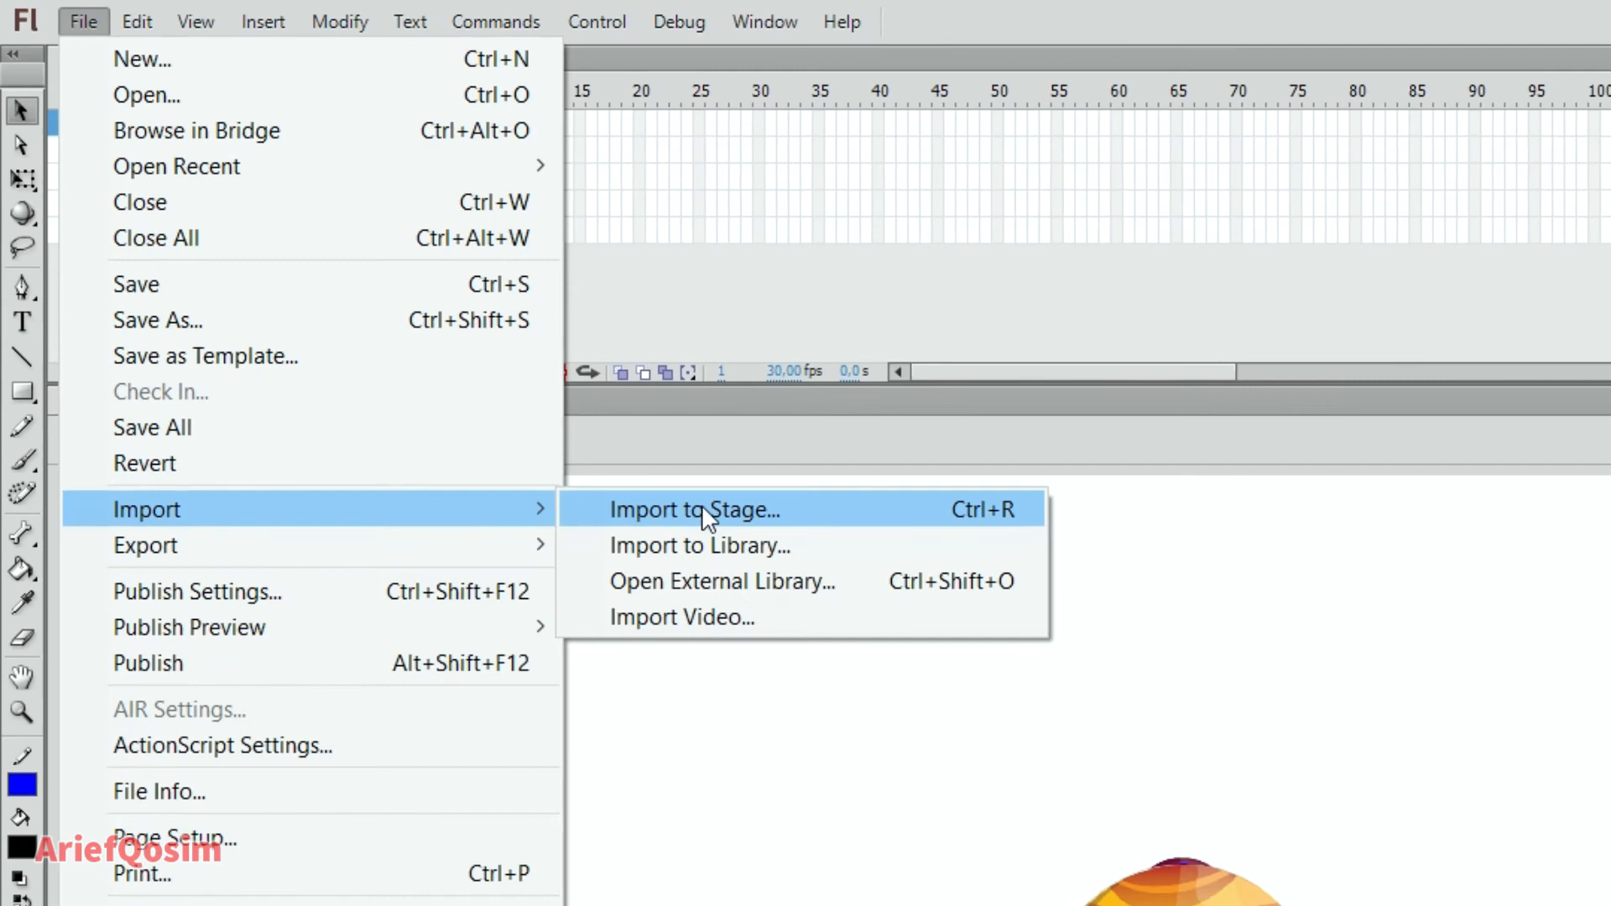
pyautogui.click(977, 740)
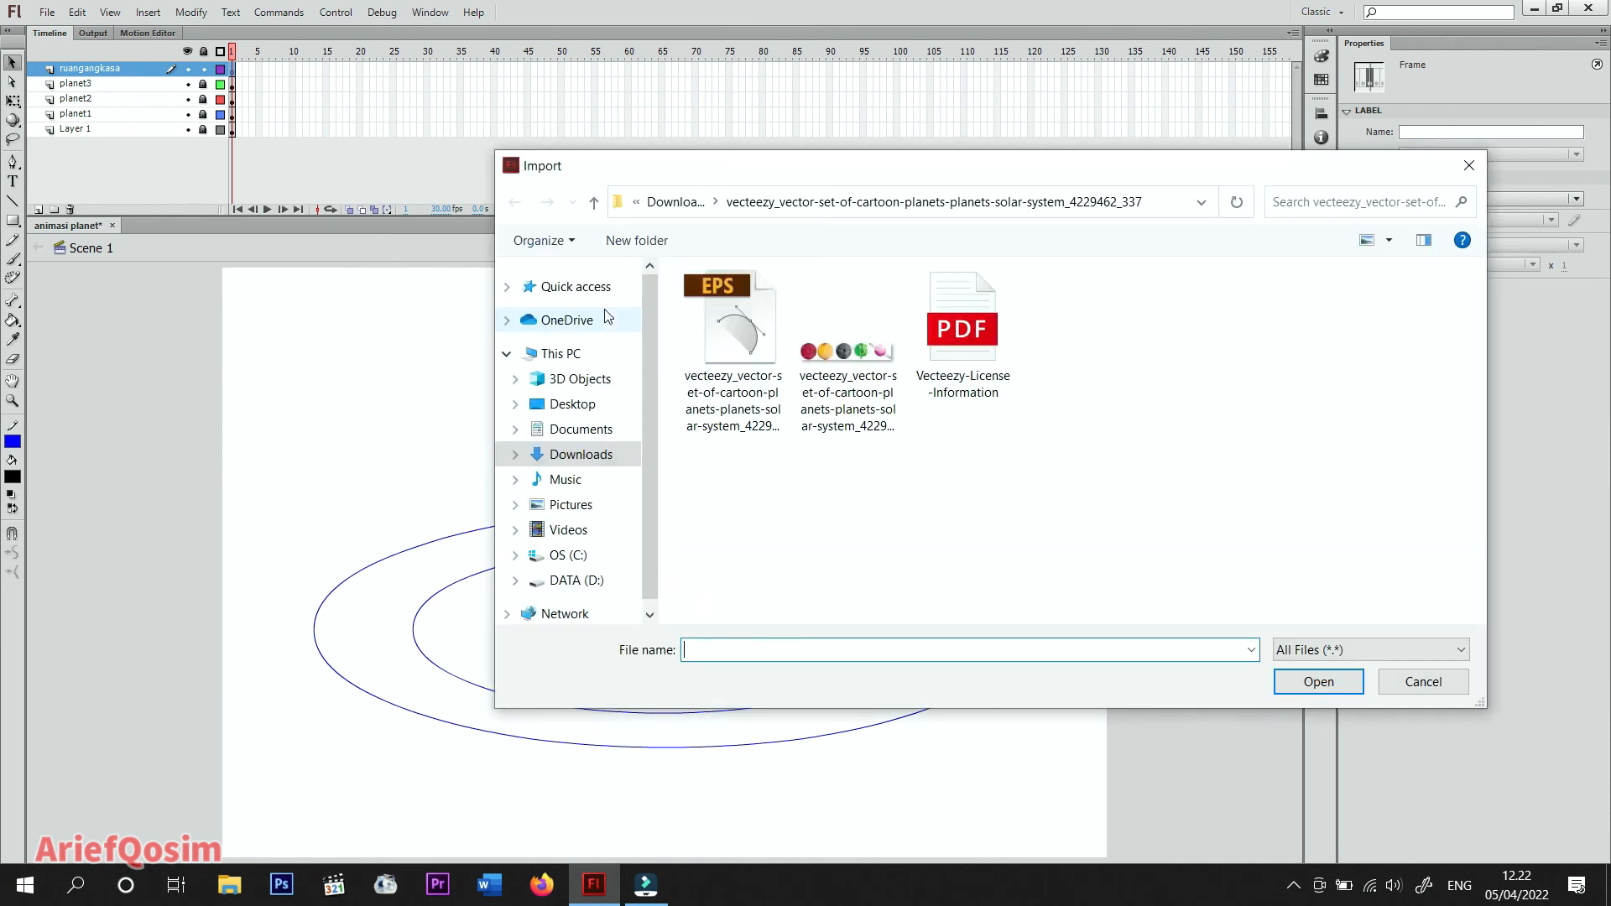
pyautogui.click(675, 201)
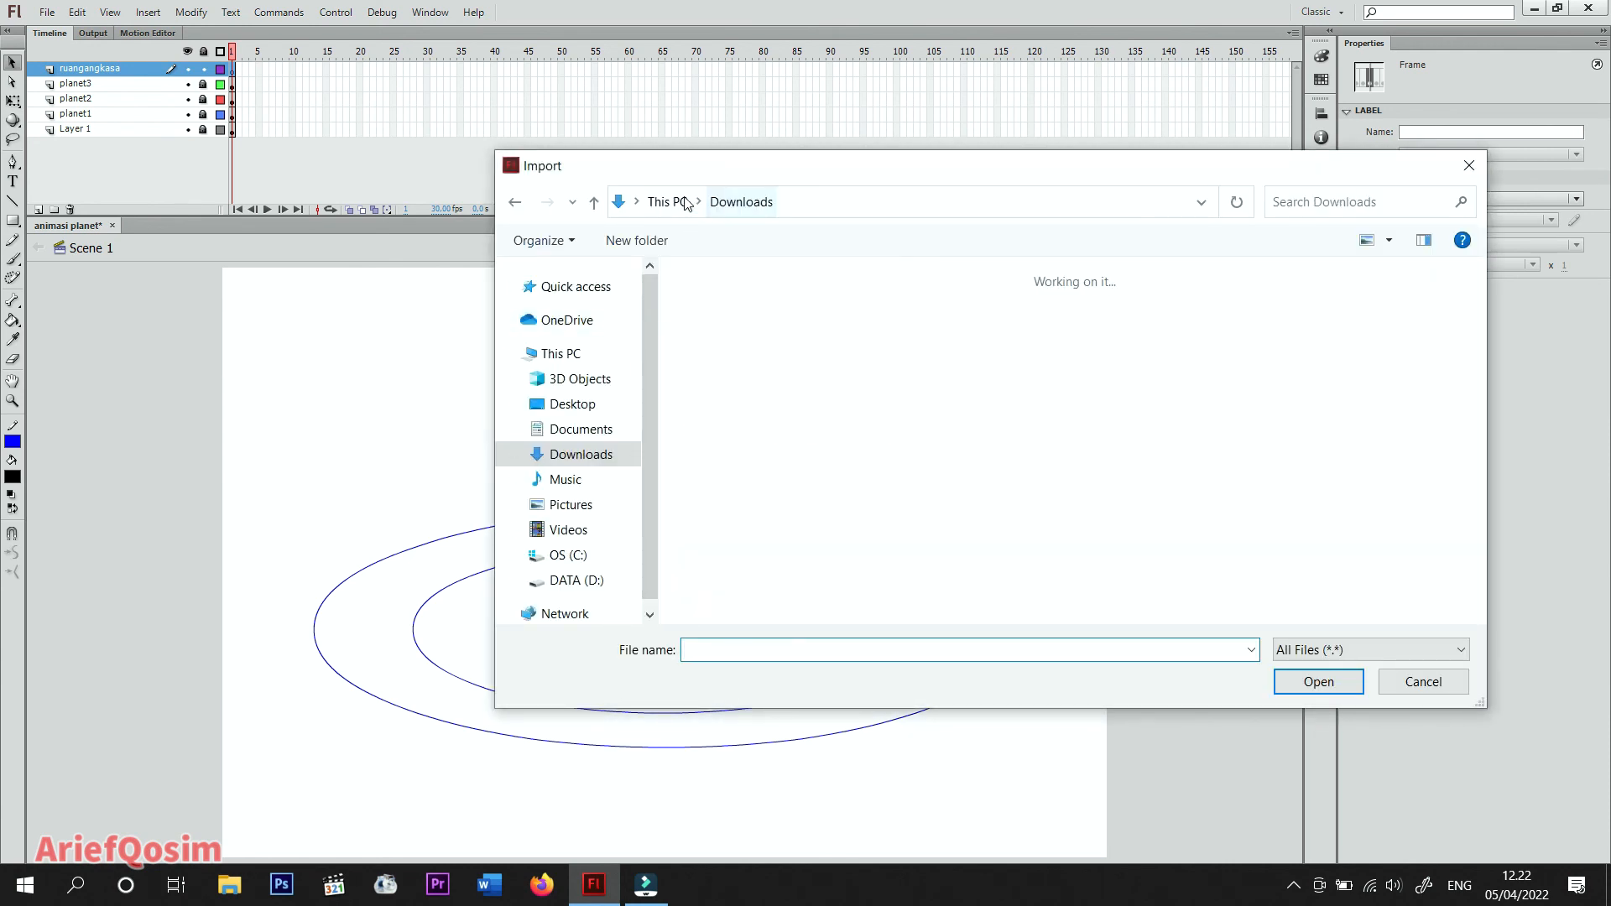
pyautogui.doubleClick(948, 369)
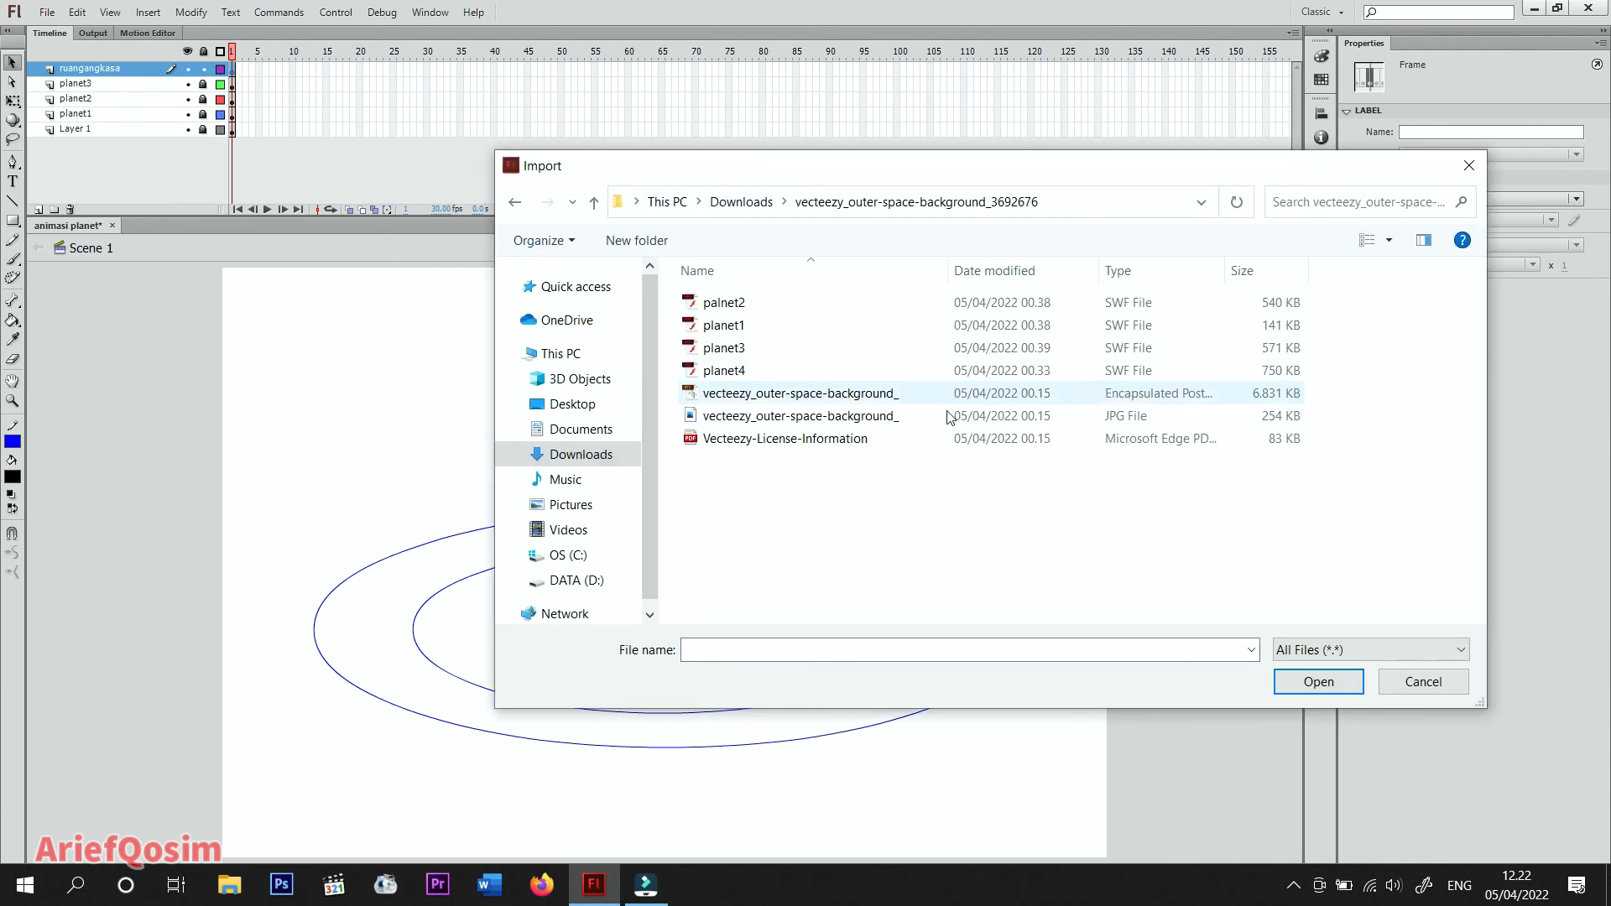
pyautogui.click(764, 419)
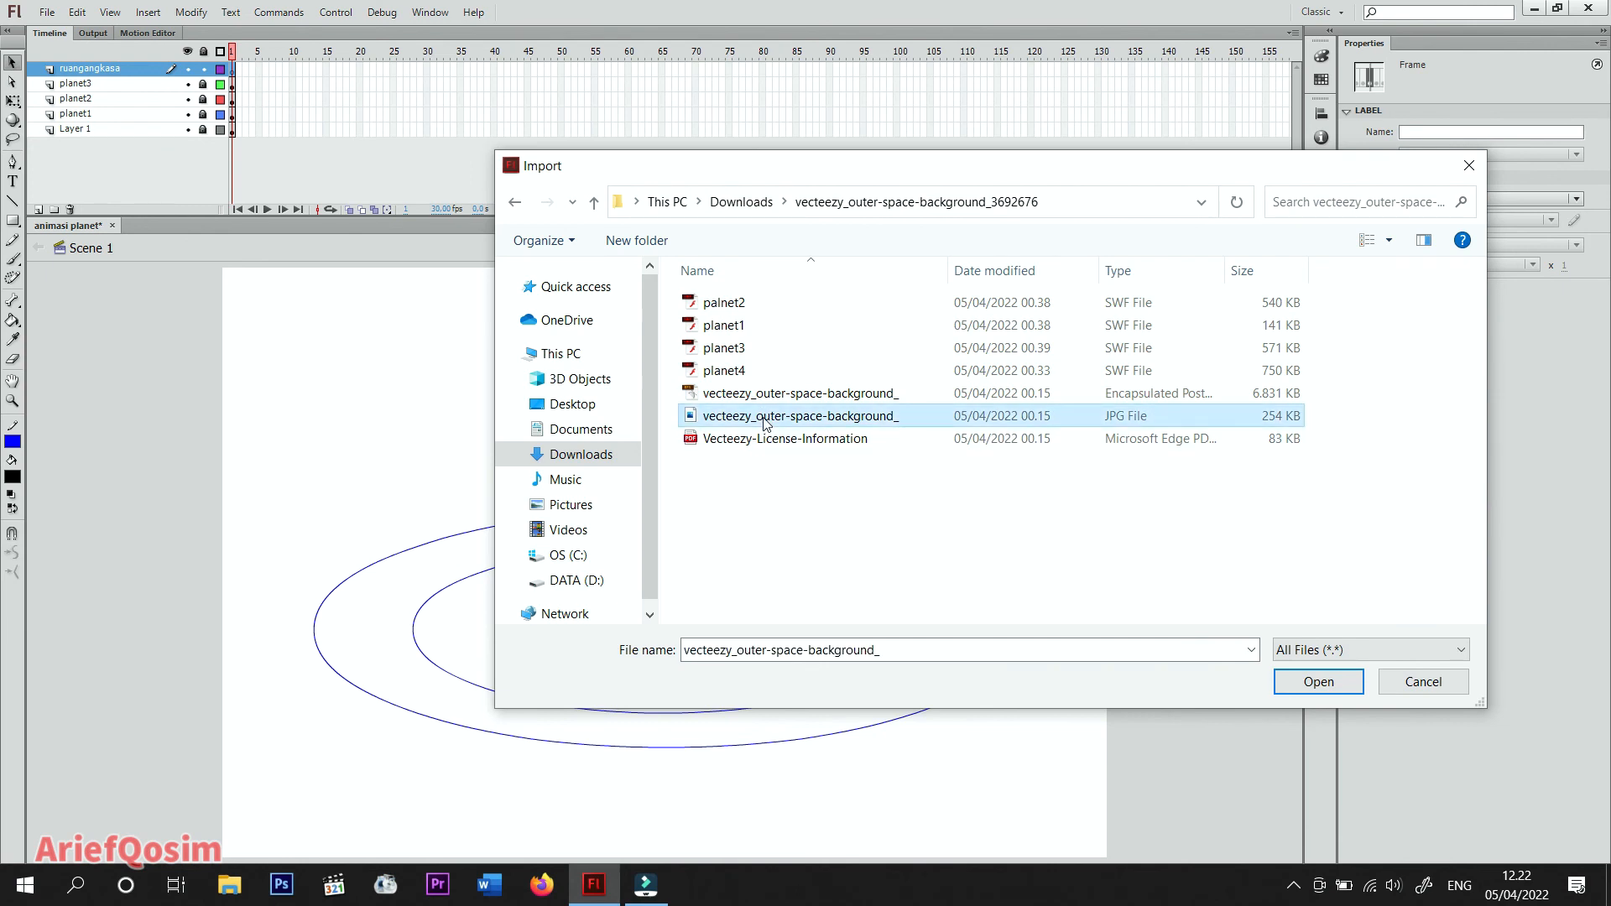
pyautogui.click(1306, 693)
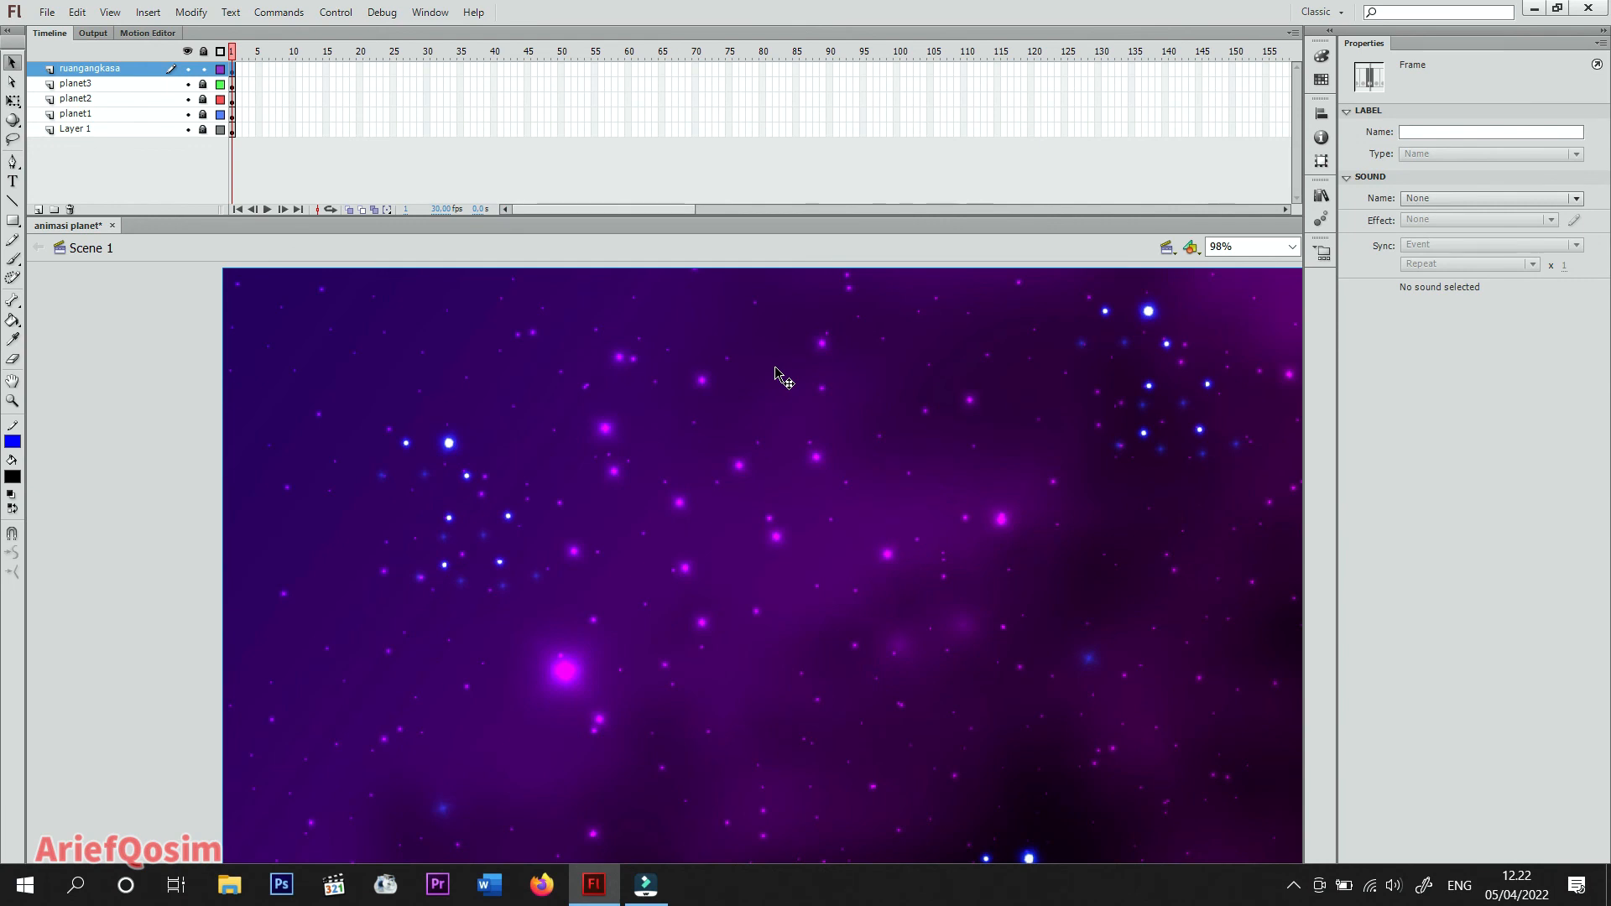
# Show the entire artwork, centre the space background on the stage in both directions and match its width and height to the stage.
pyautogui.click(1292, 247)
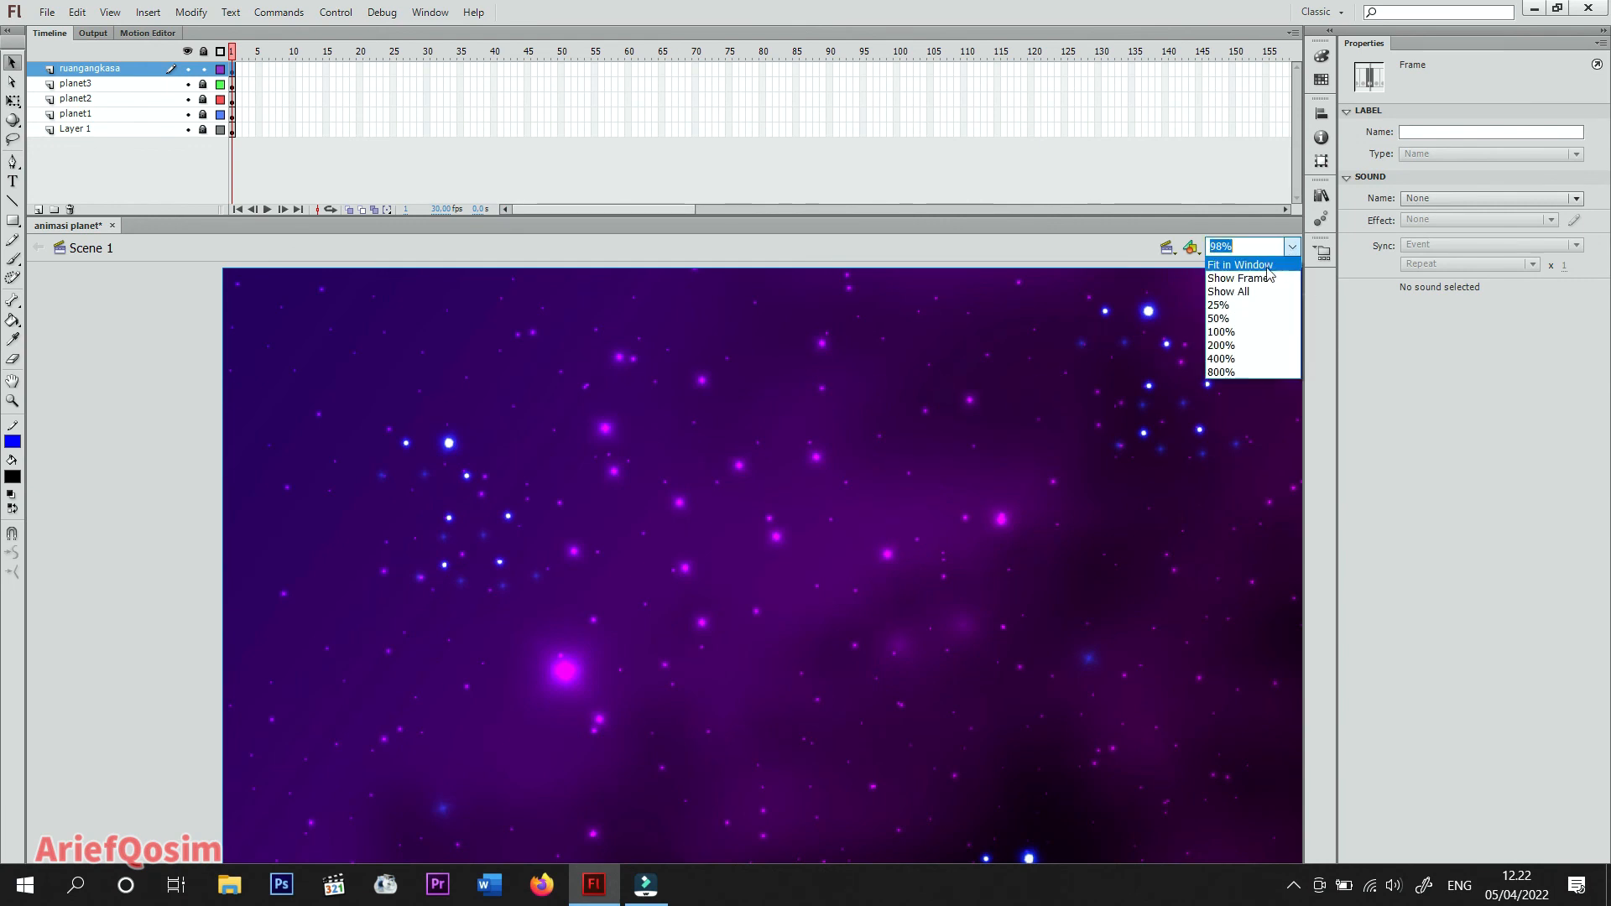
pyautogui.click(1259, 291)
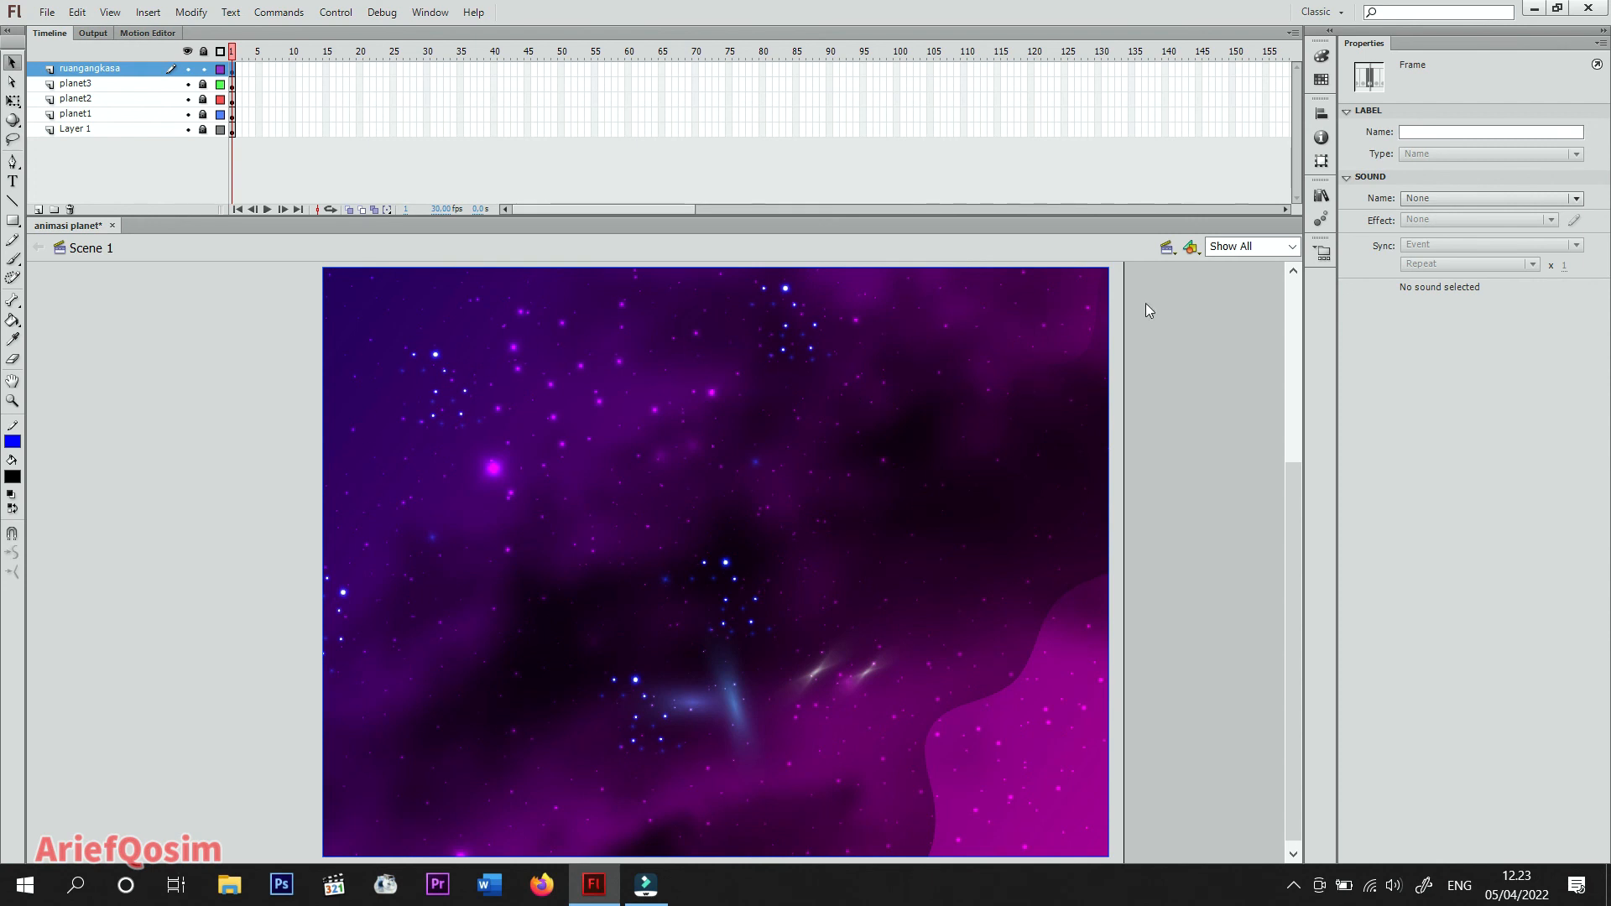
pyautogui.click(1322, 113)
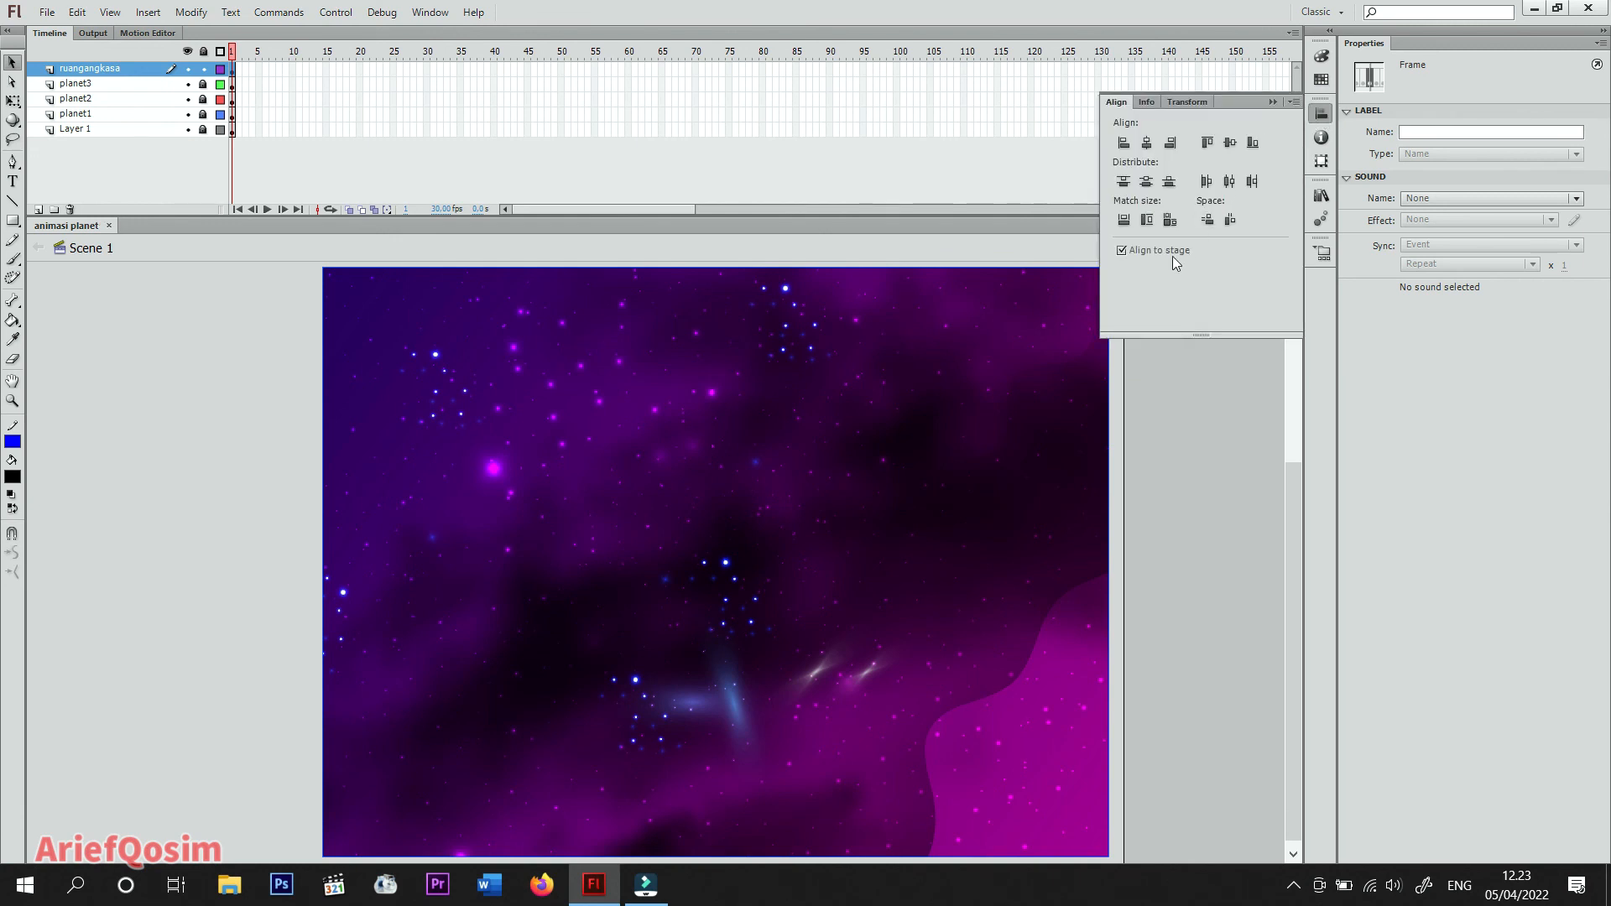
pyautogui.click(1170, 143)
pyautogui.click(1230, 143)
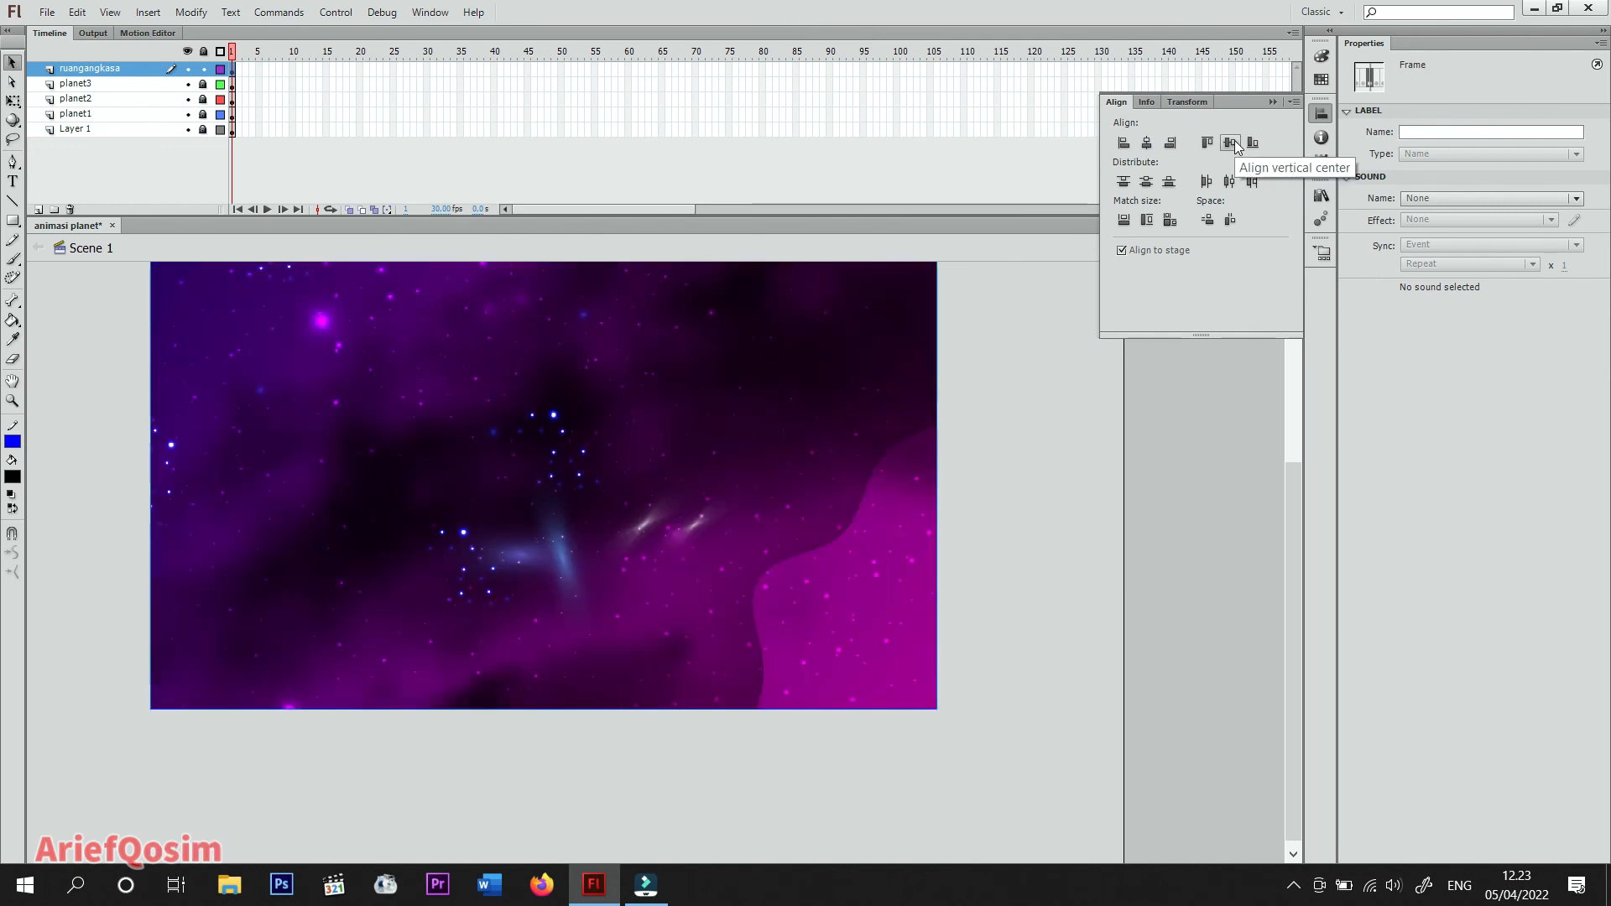
pyautogui.click(1171, 222)
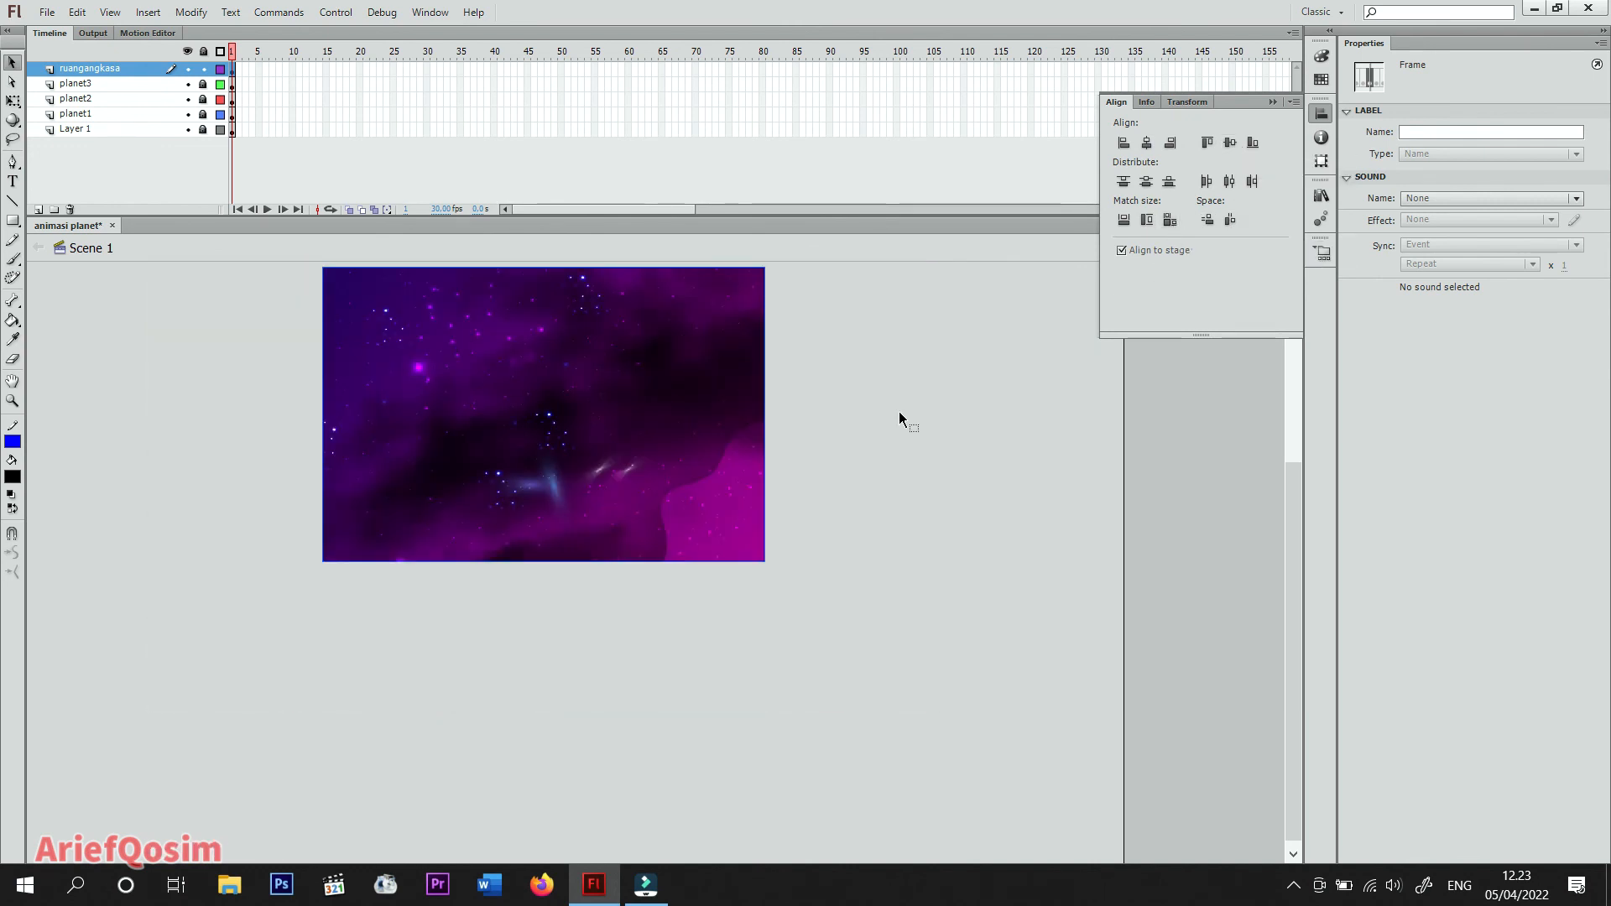
pyautogui.click(188, 374)
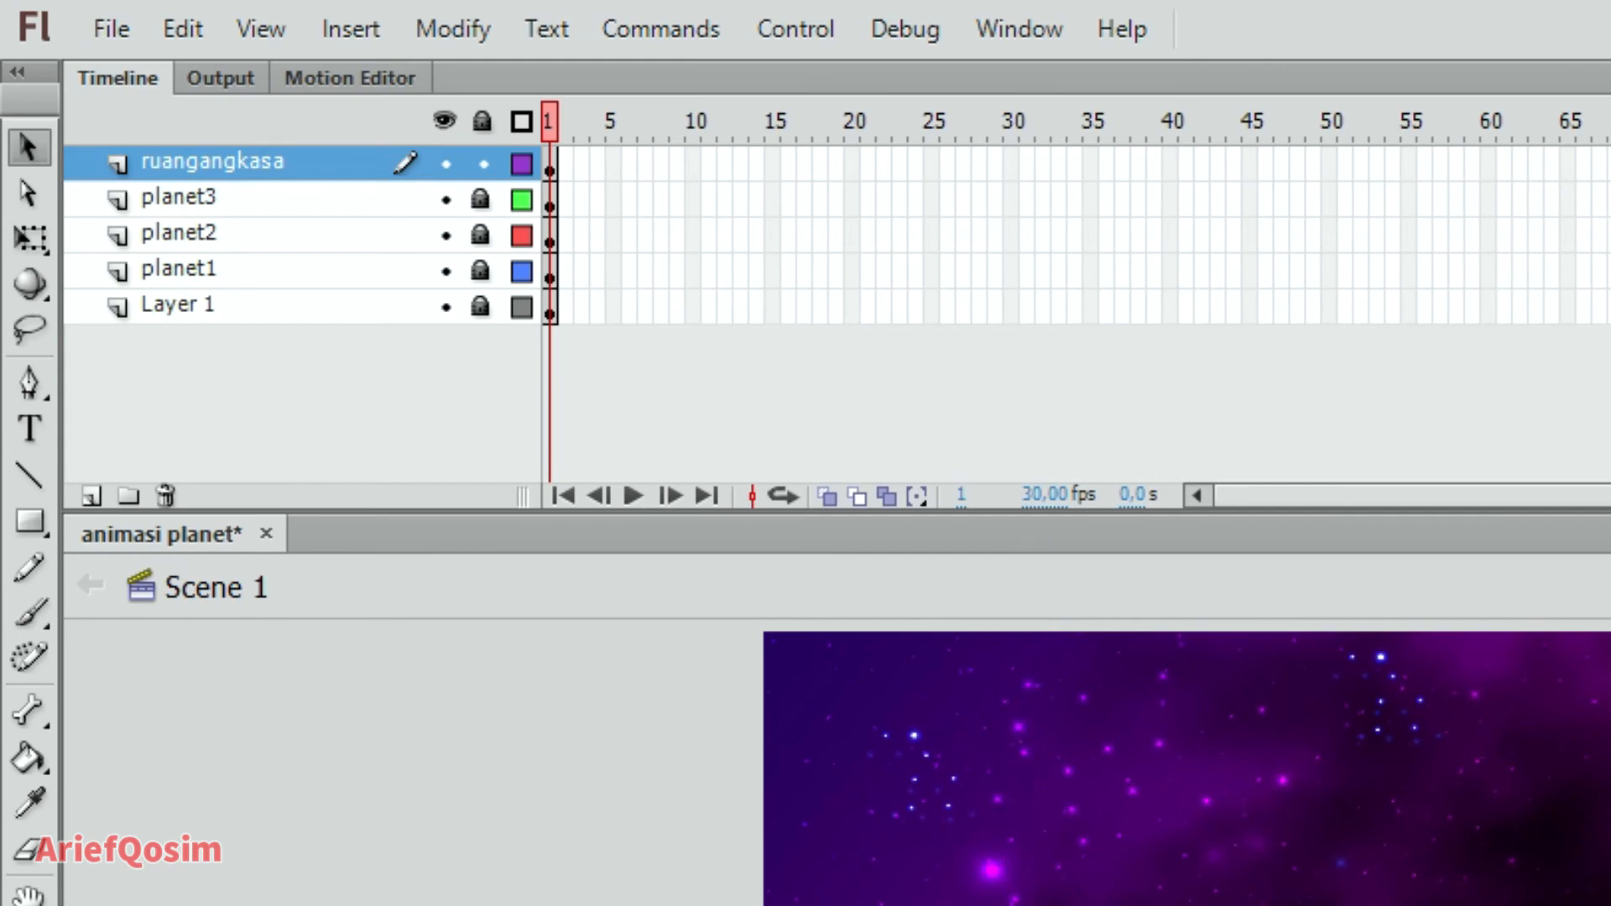
# Move the ruangangkasa layer beneath Layer 1 and test the movie to check the planets against the space background.
pyautogui.moveTo(208, 166); pyautogui.dragTo(204, 340)
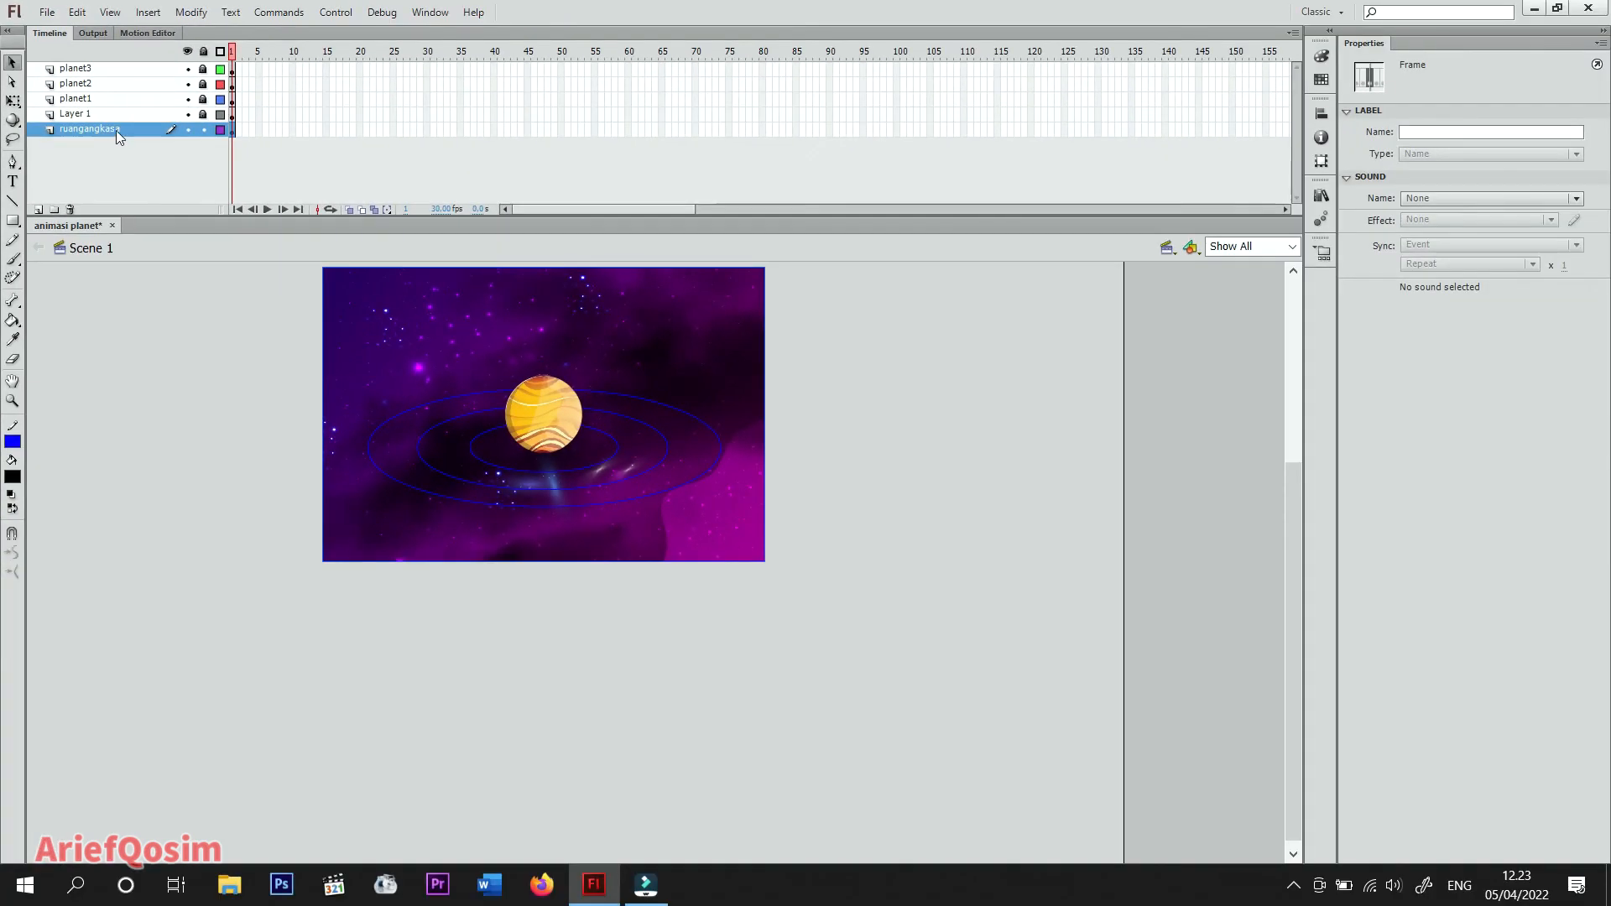
pyautogui.click(335, 12)
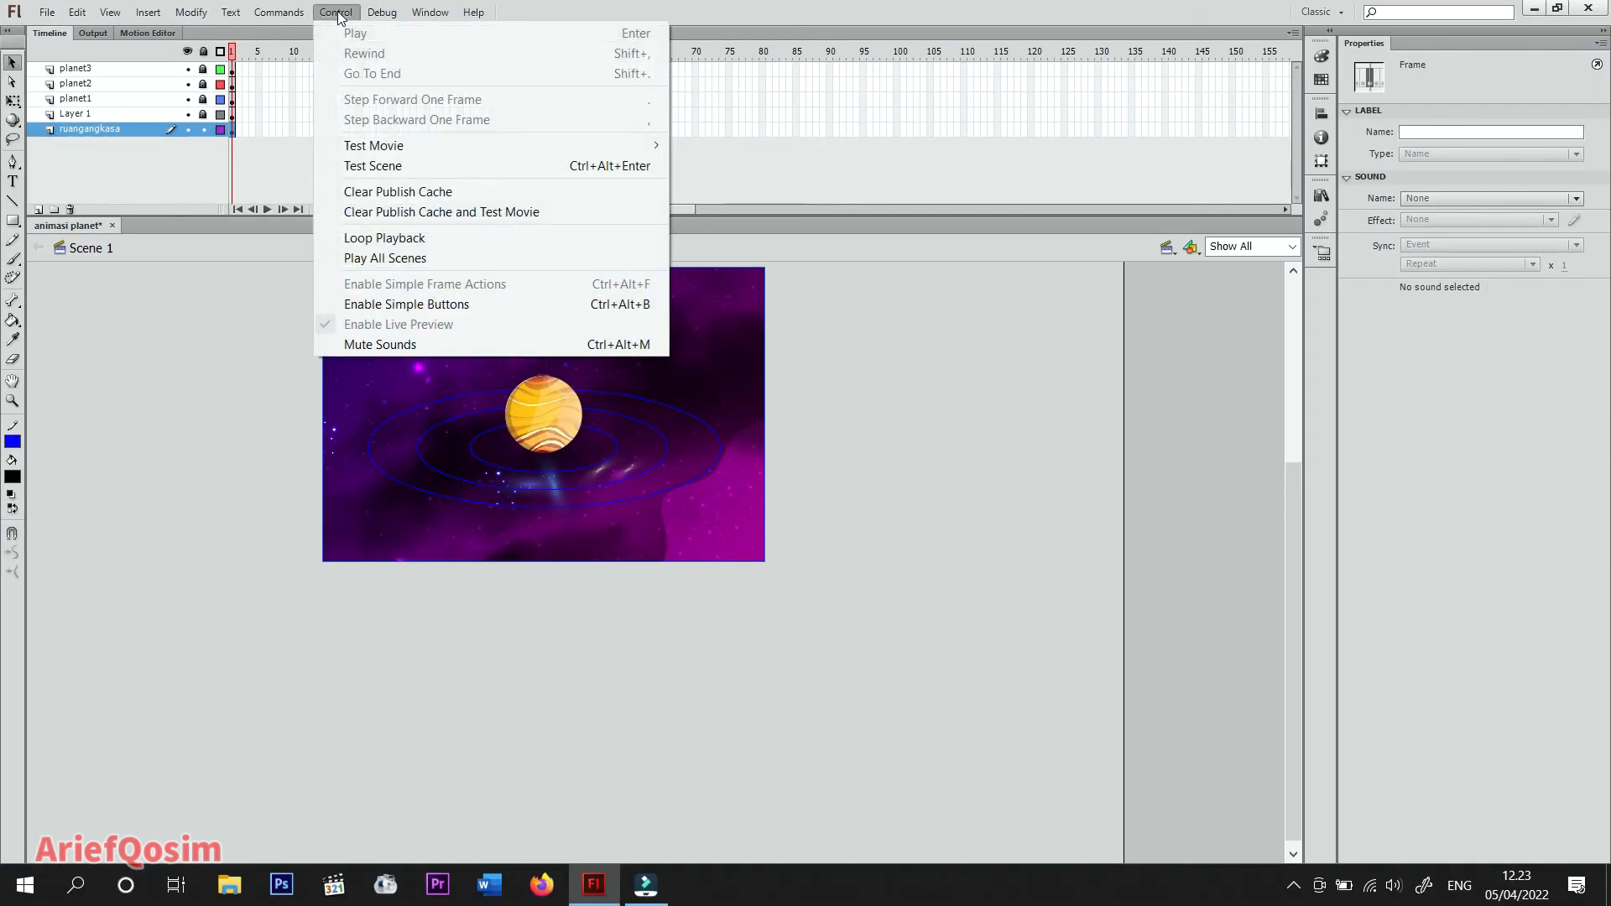
pyautogui.moveTo(390, 149)
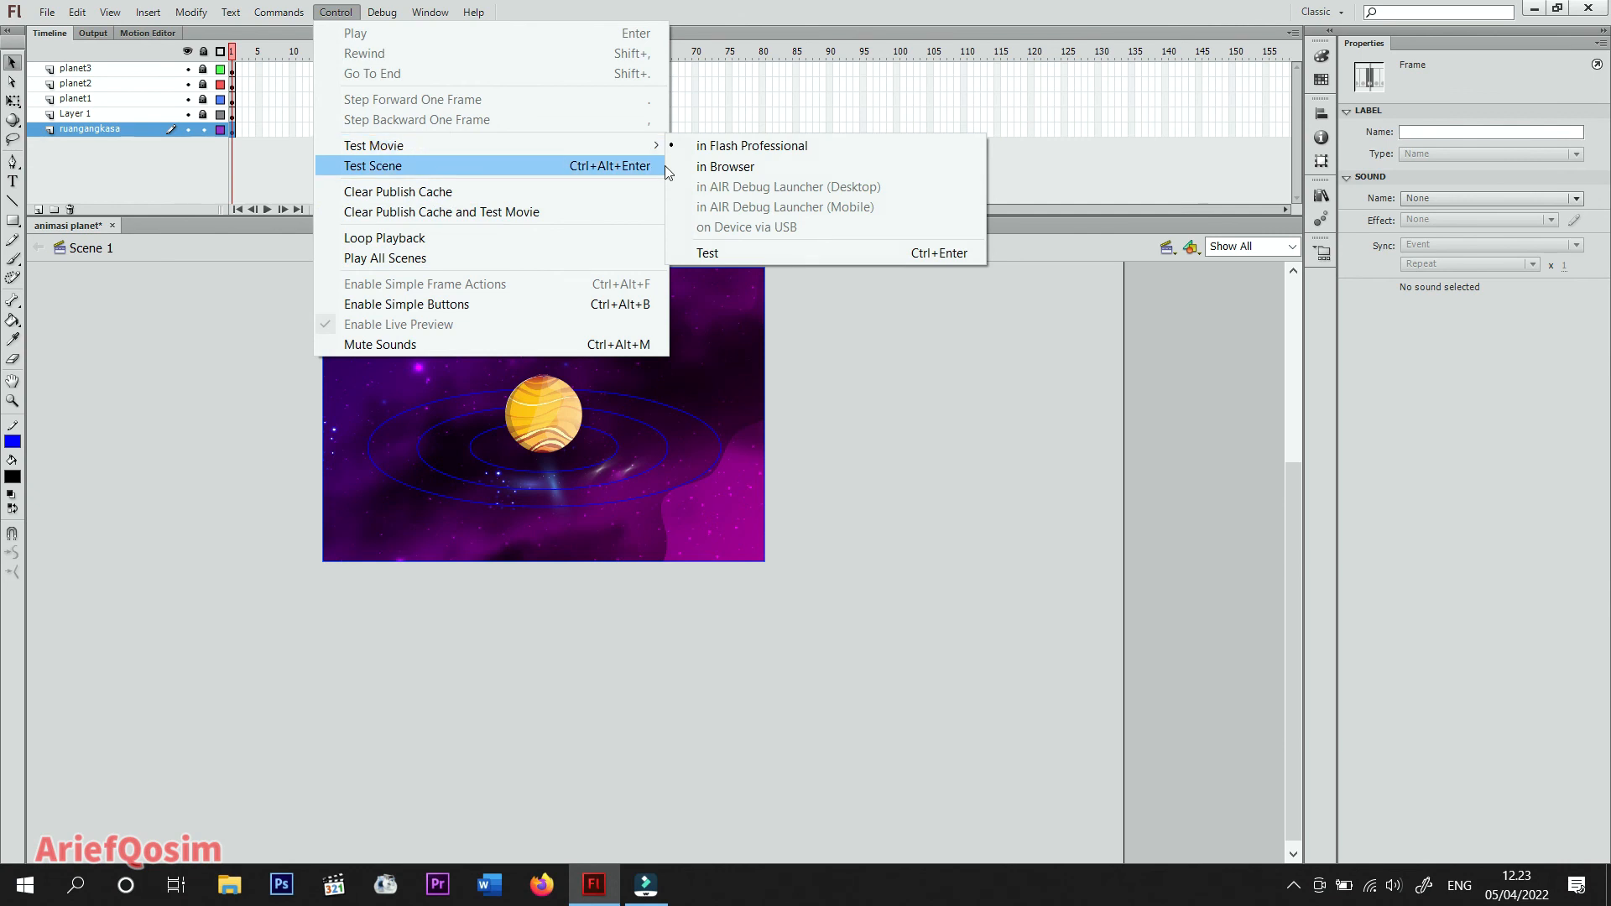
pyautogui.click(768, 249)
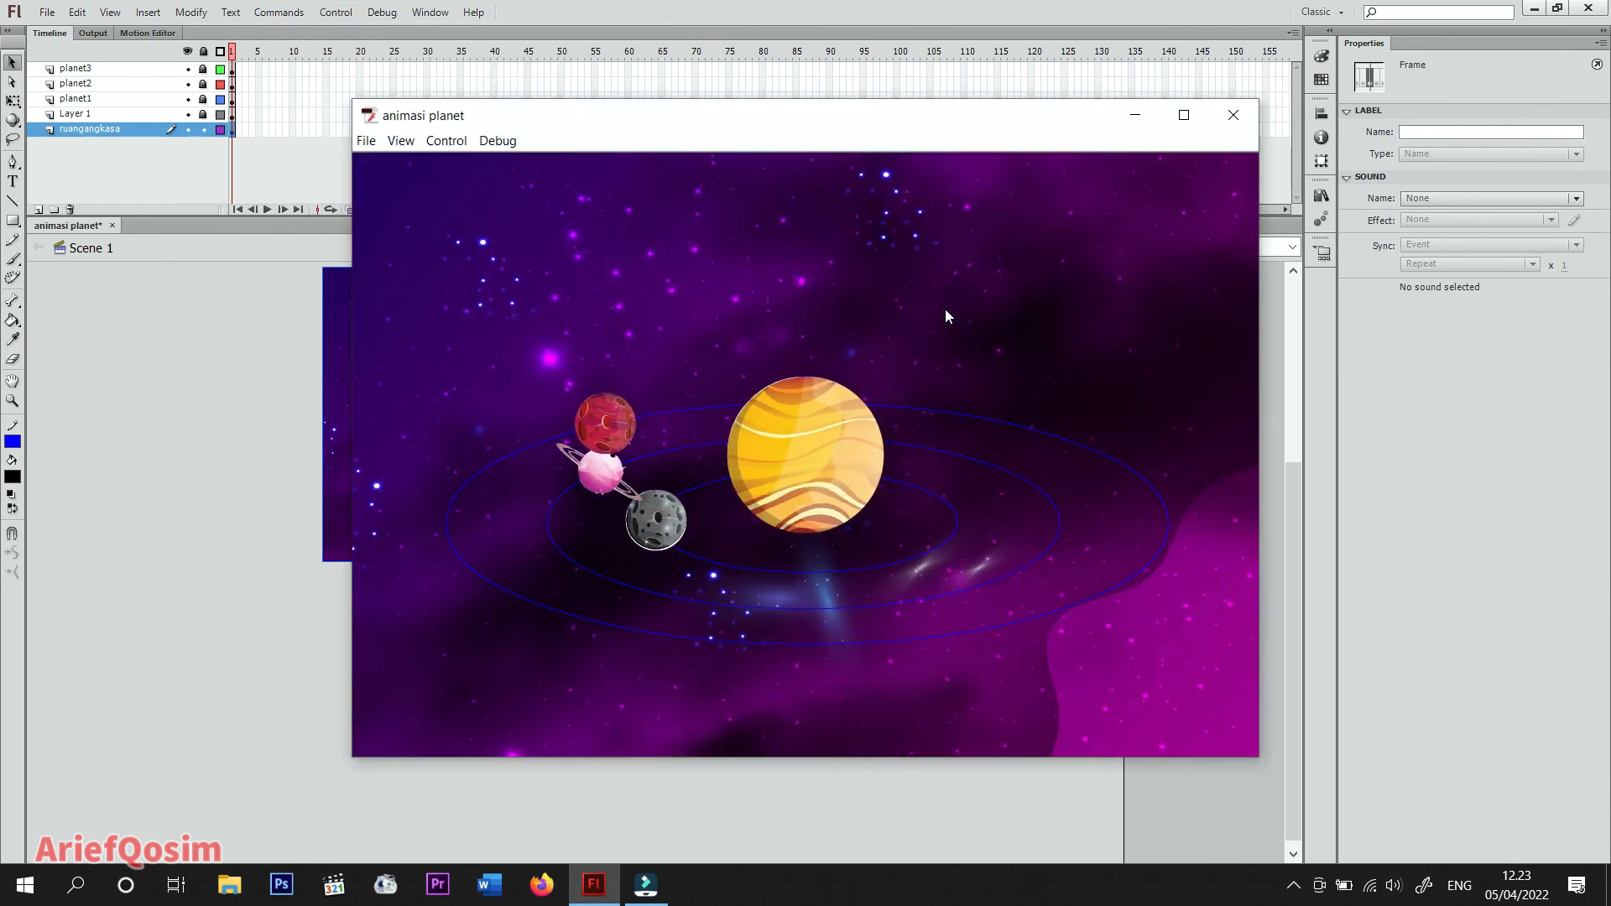